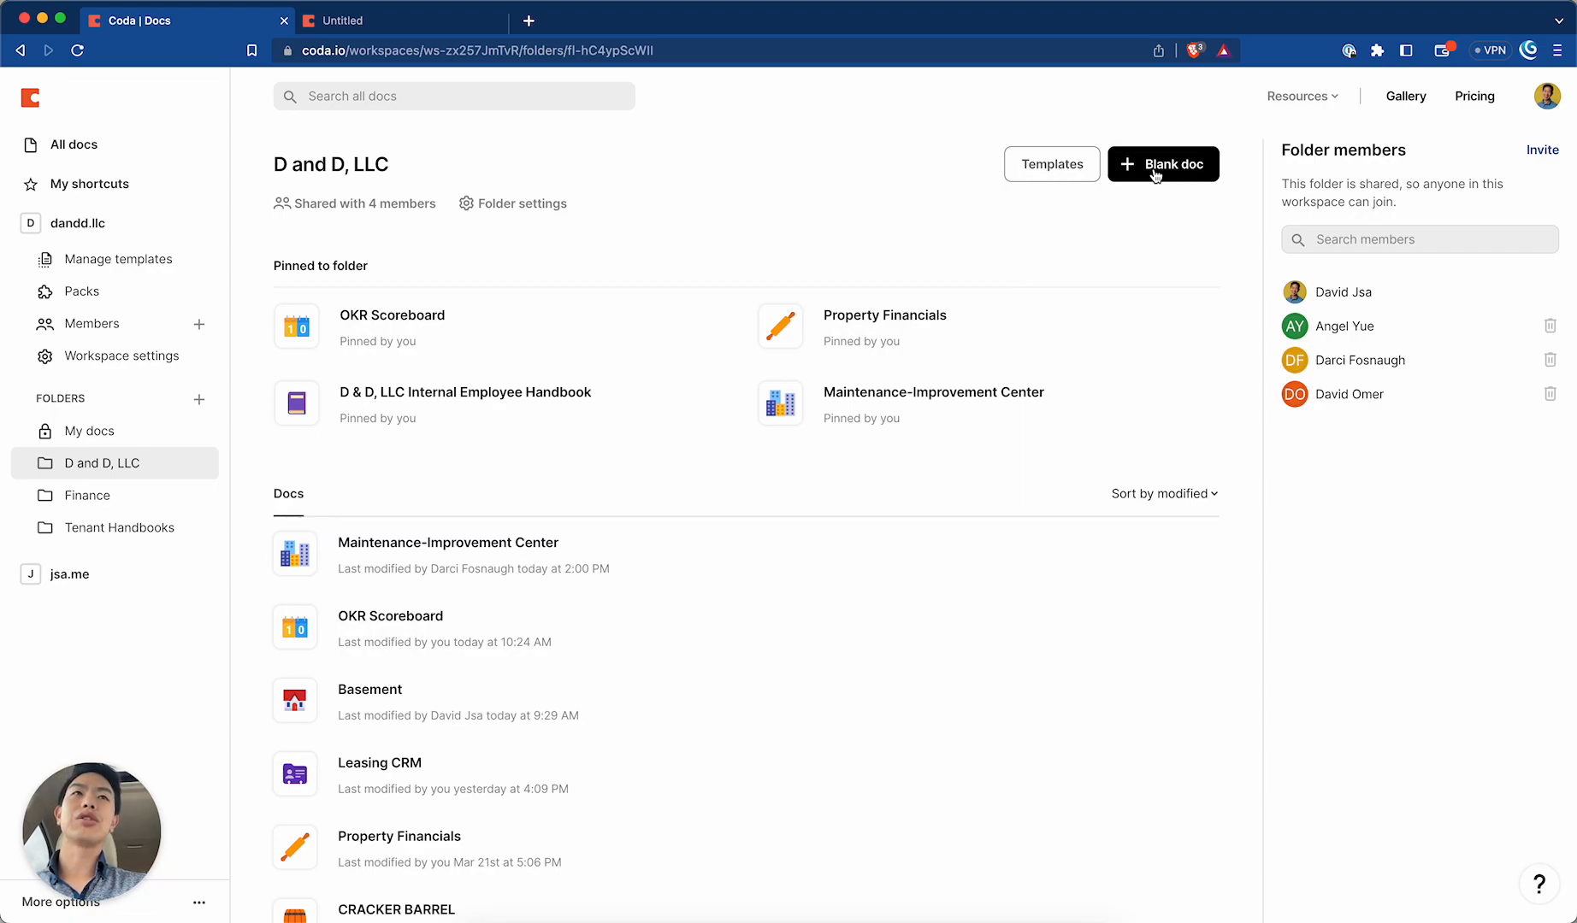
Create a blank doc in the folder and title it with the owner's first name in possessive form followed by "Habit Clicker".
left_click(1155, 175)
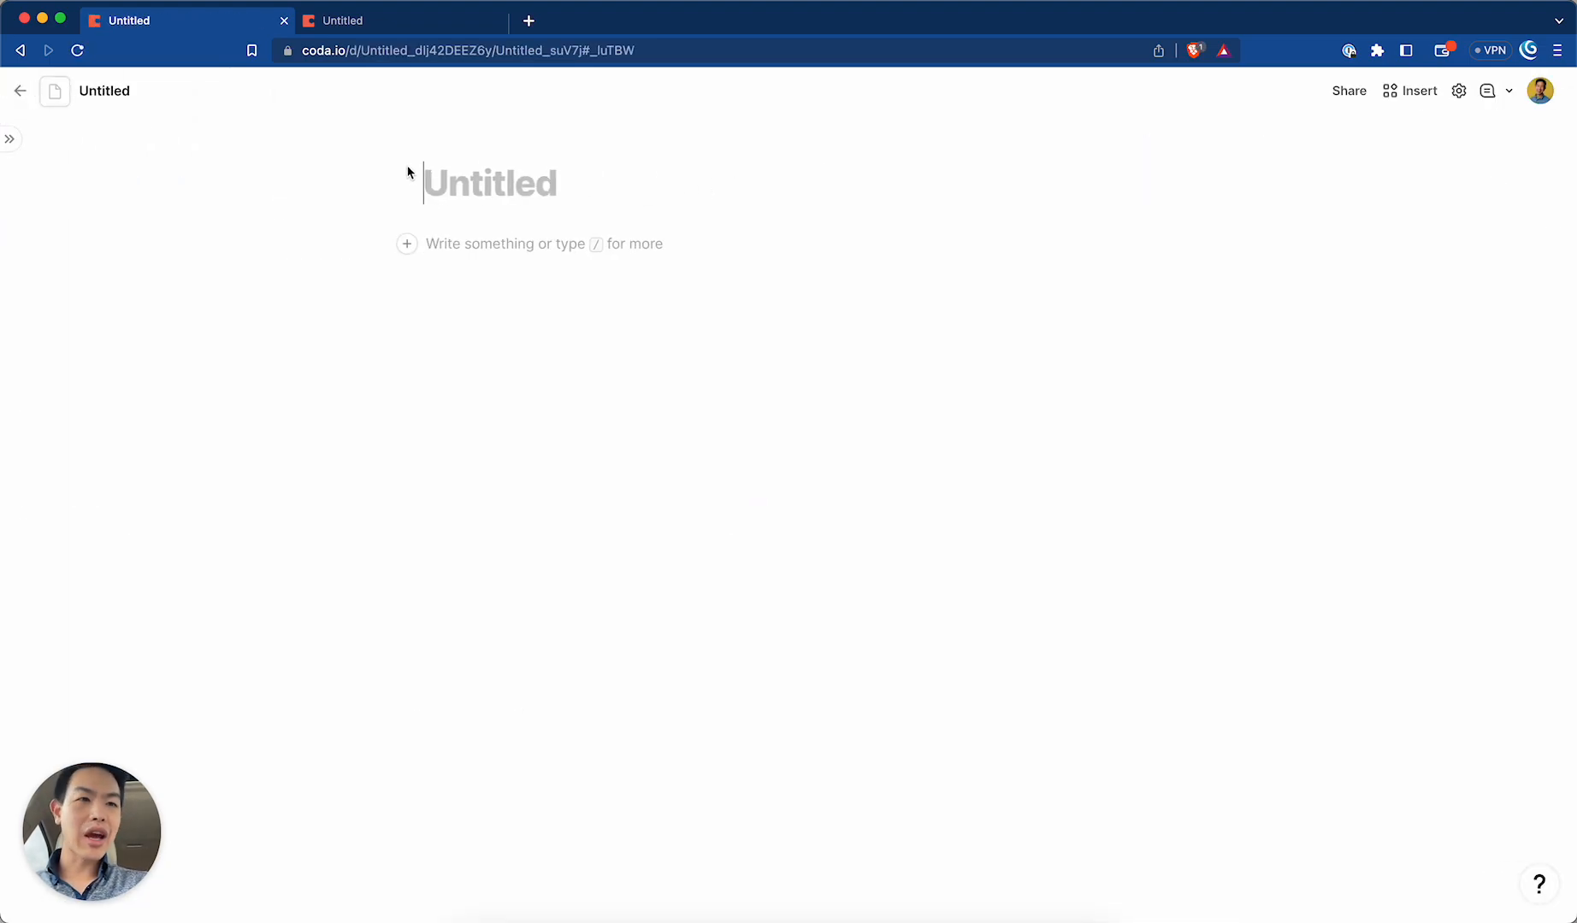
mouse_move(472, 194)
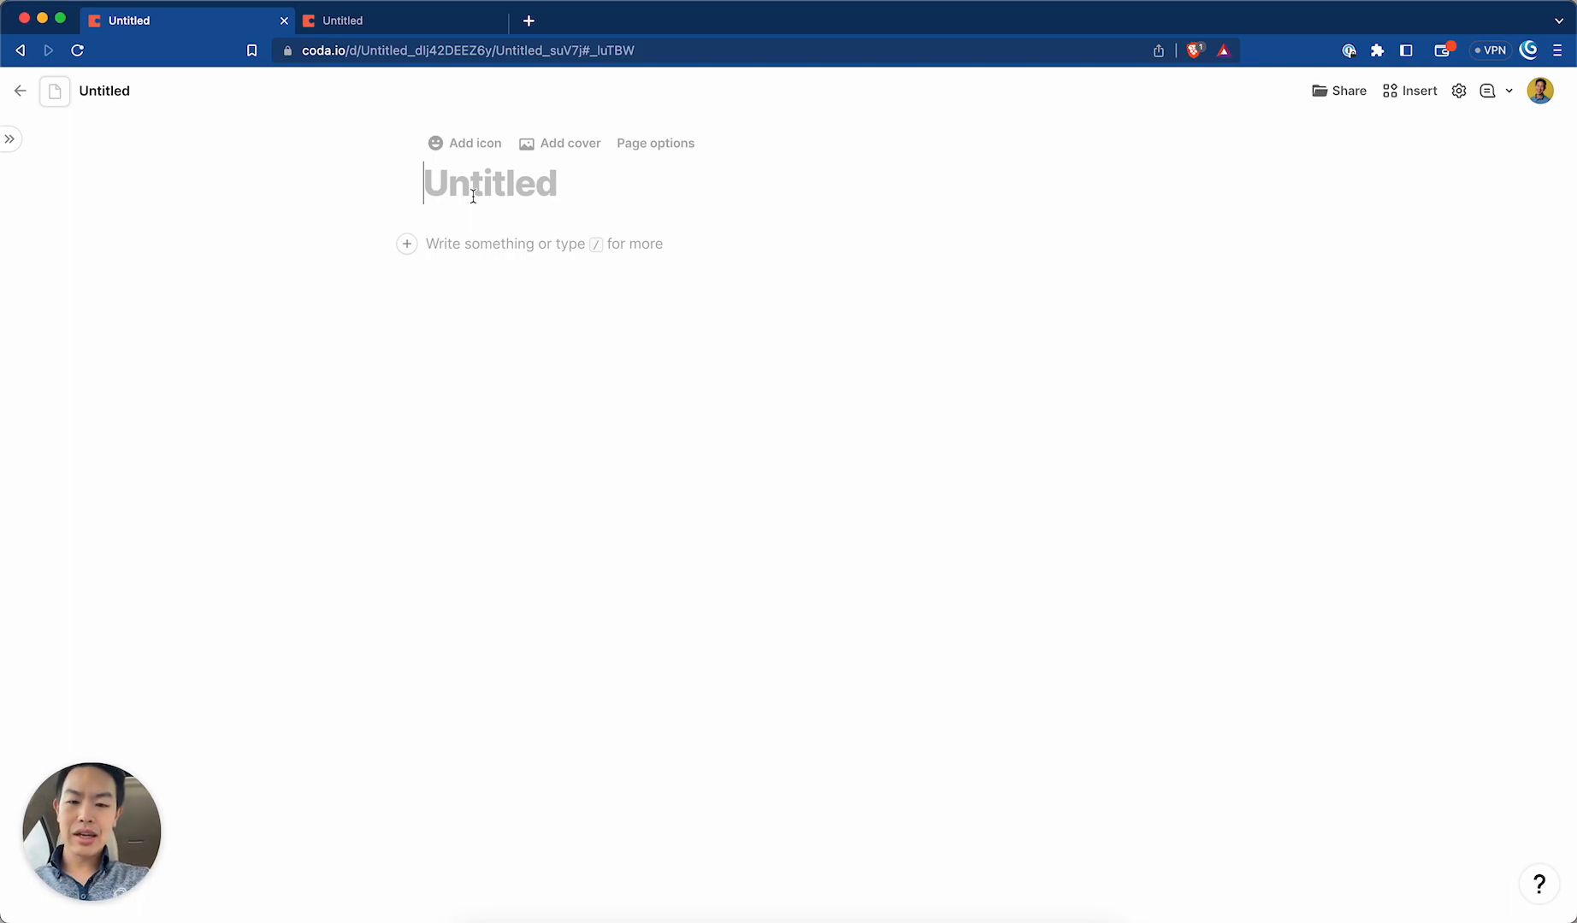
key("shift")
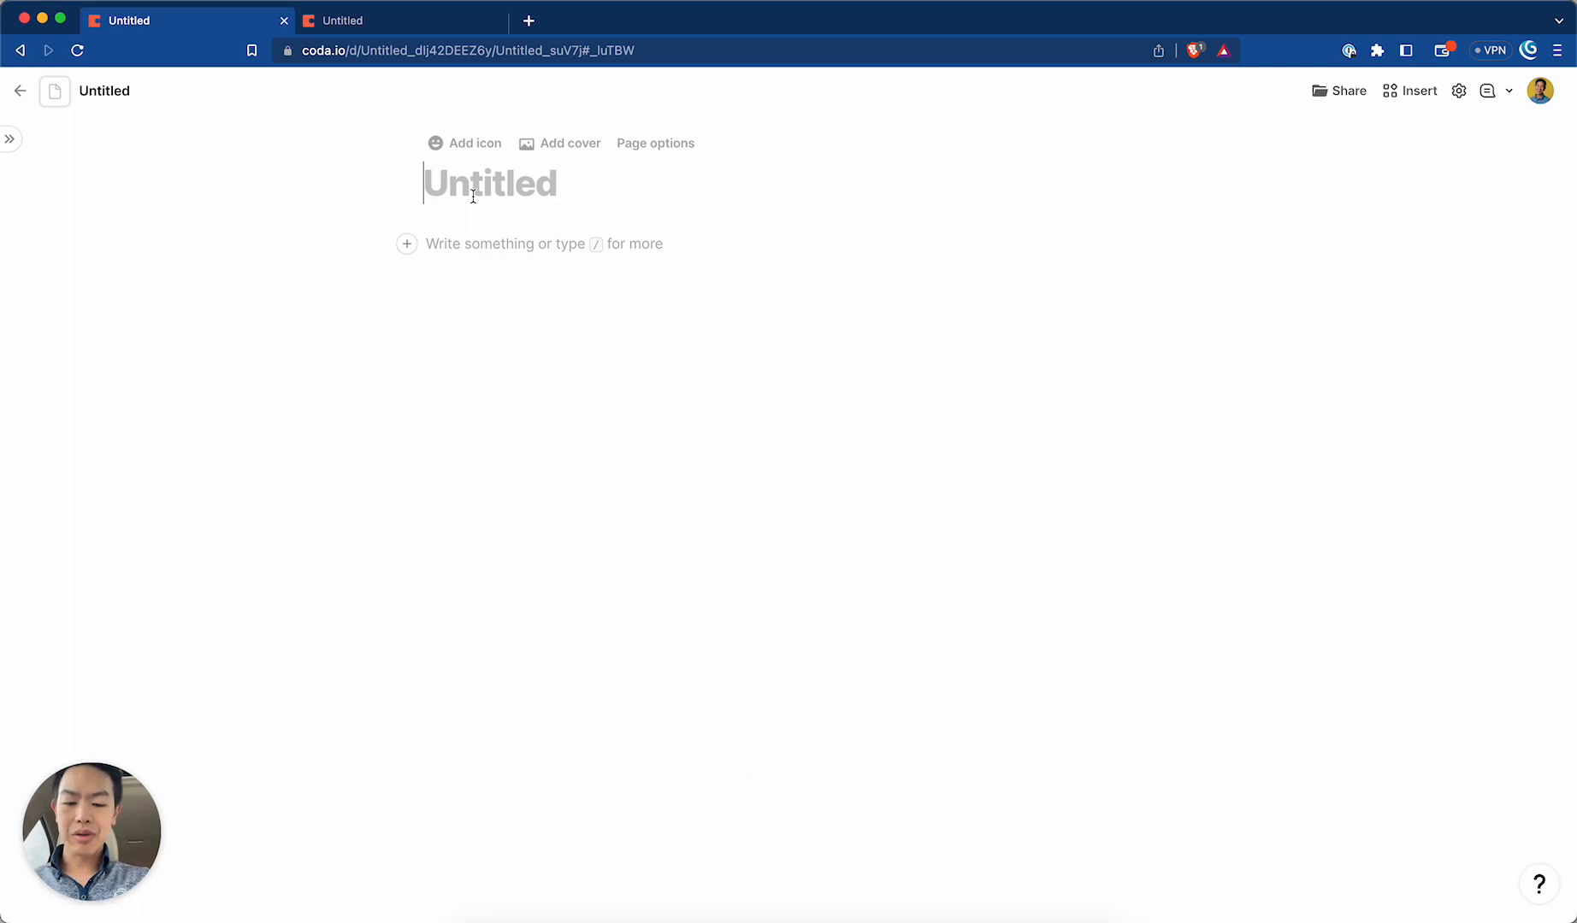
type("Habit Clicker")
key("super+Left")
type("David's")
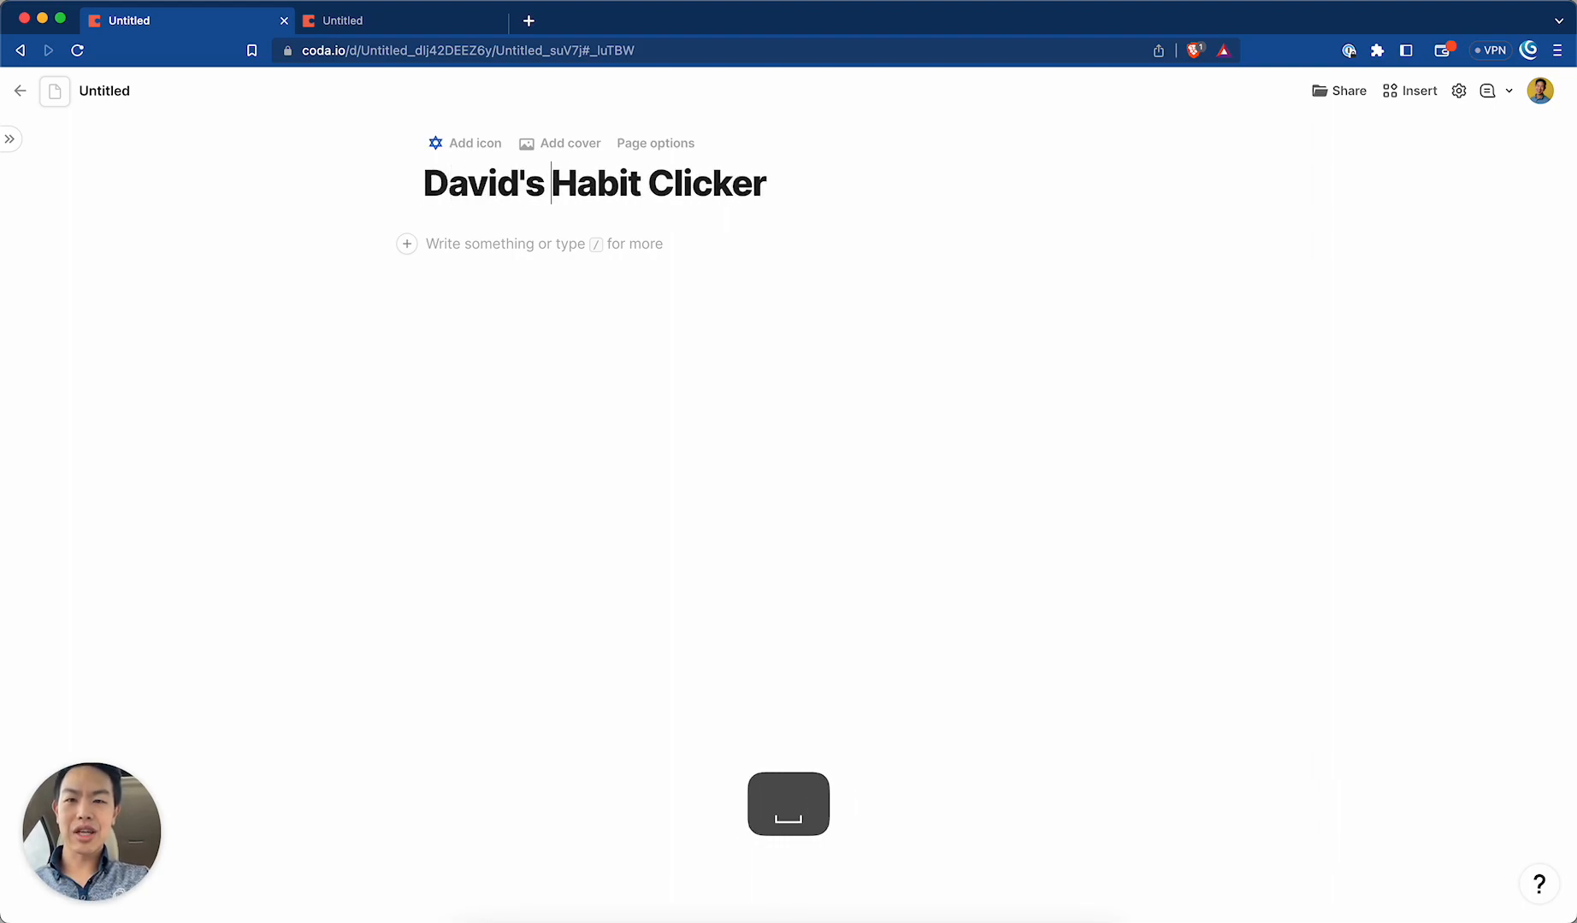
key("Tab")
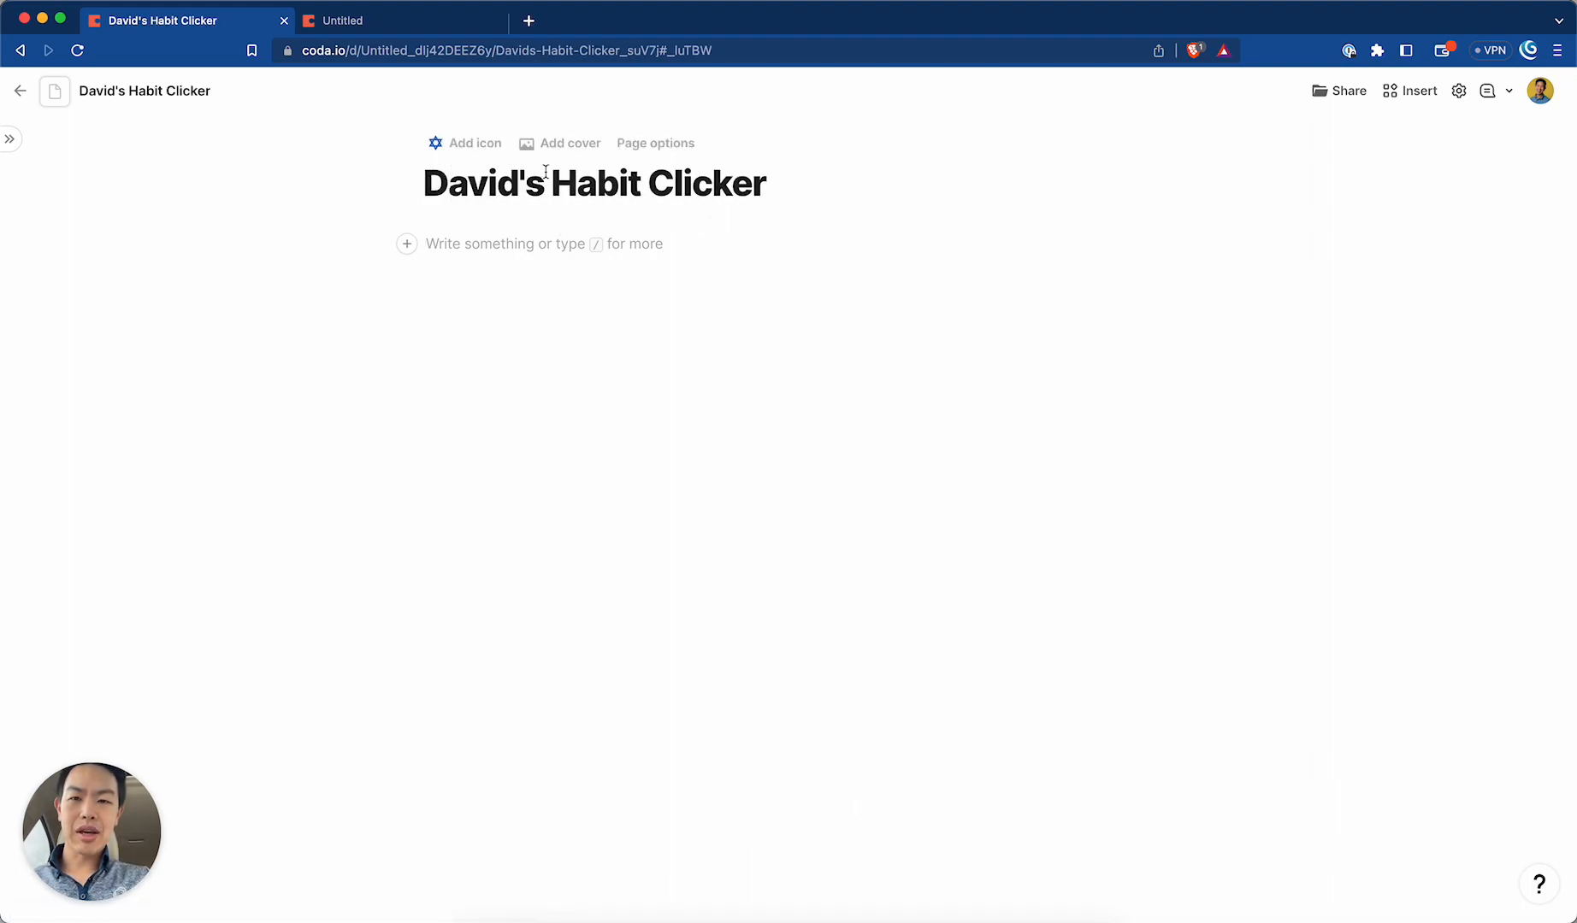
left_click_drag(767, 183, 451, 188)
left_click(419, 190)
left_click(426, 184)
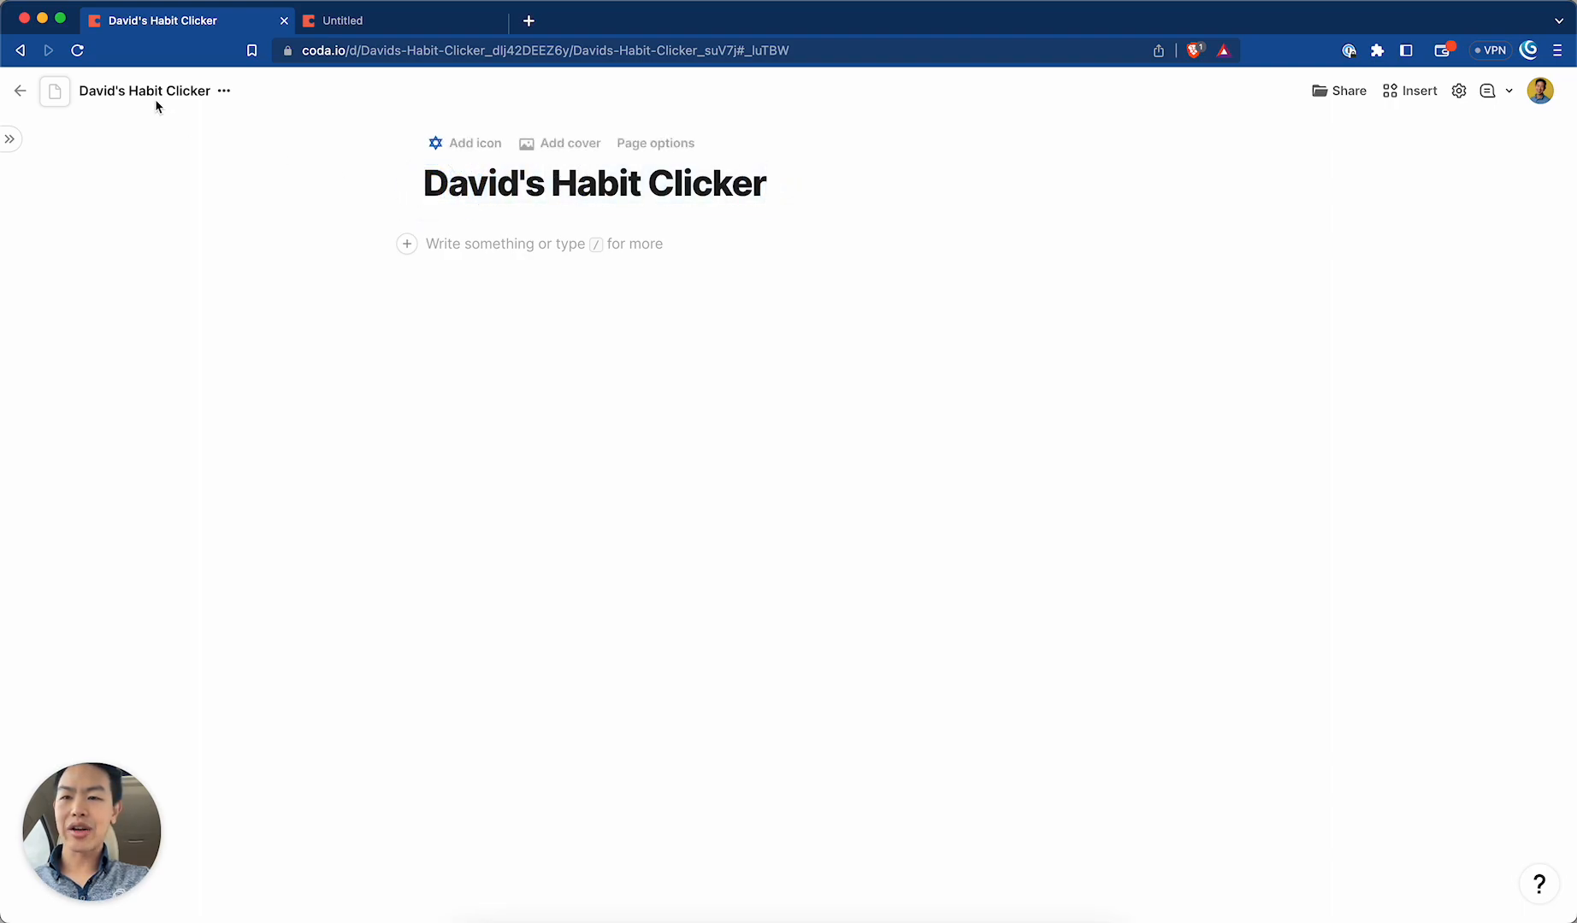
Search the doc icons for "button" and set the green check mark circle as the doc's icon.
left_click(481, 251)
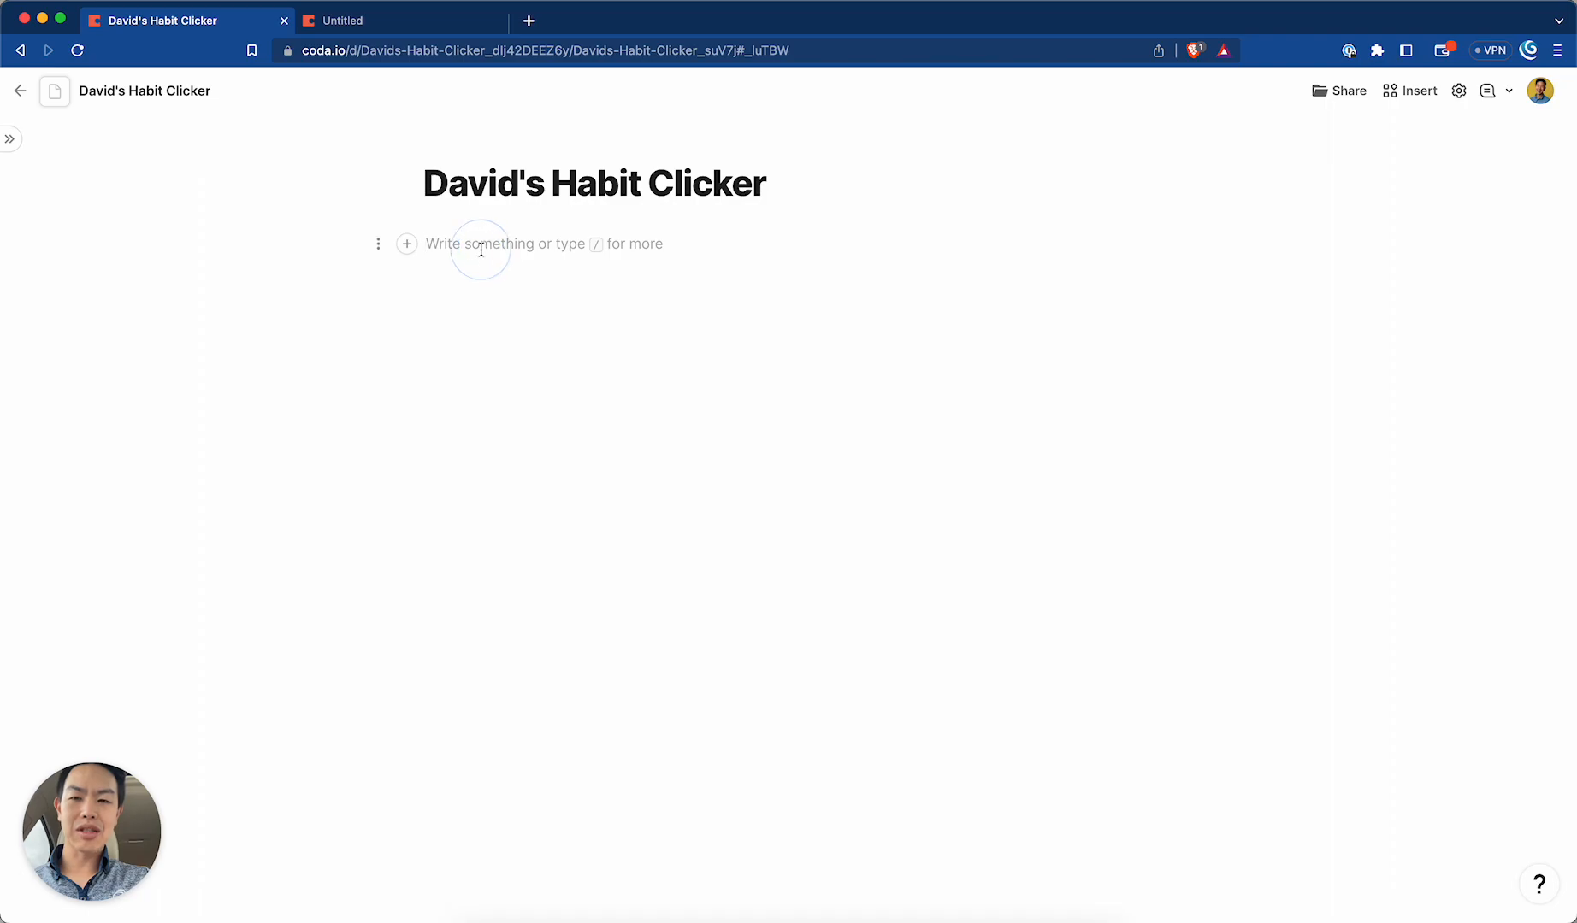
left_click(53, 91)
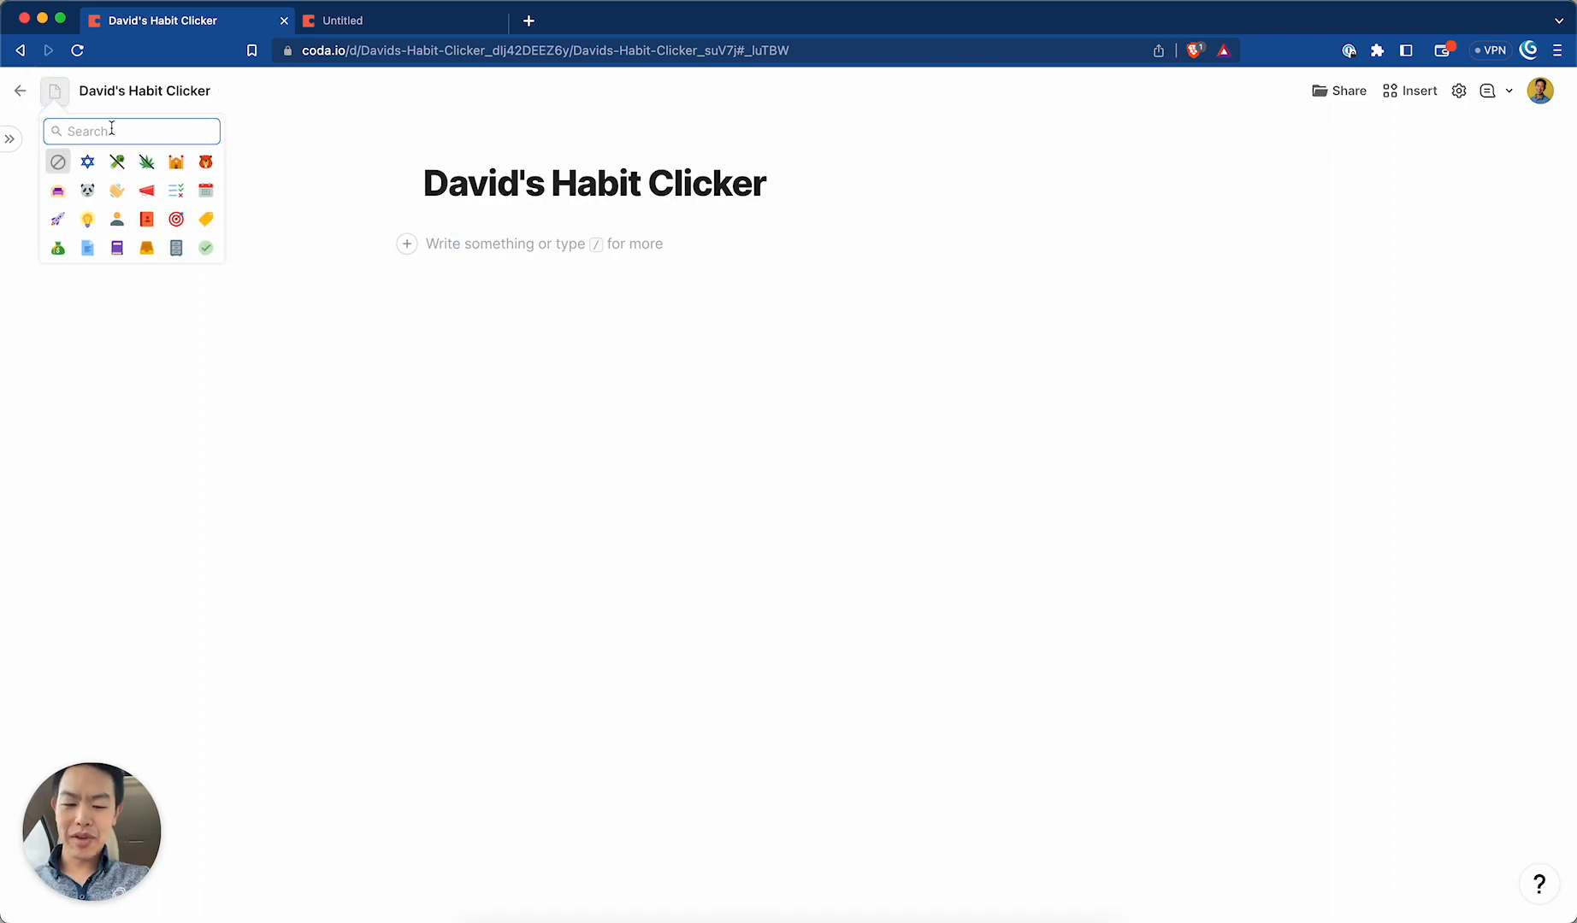
type("button")
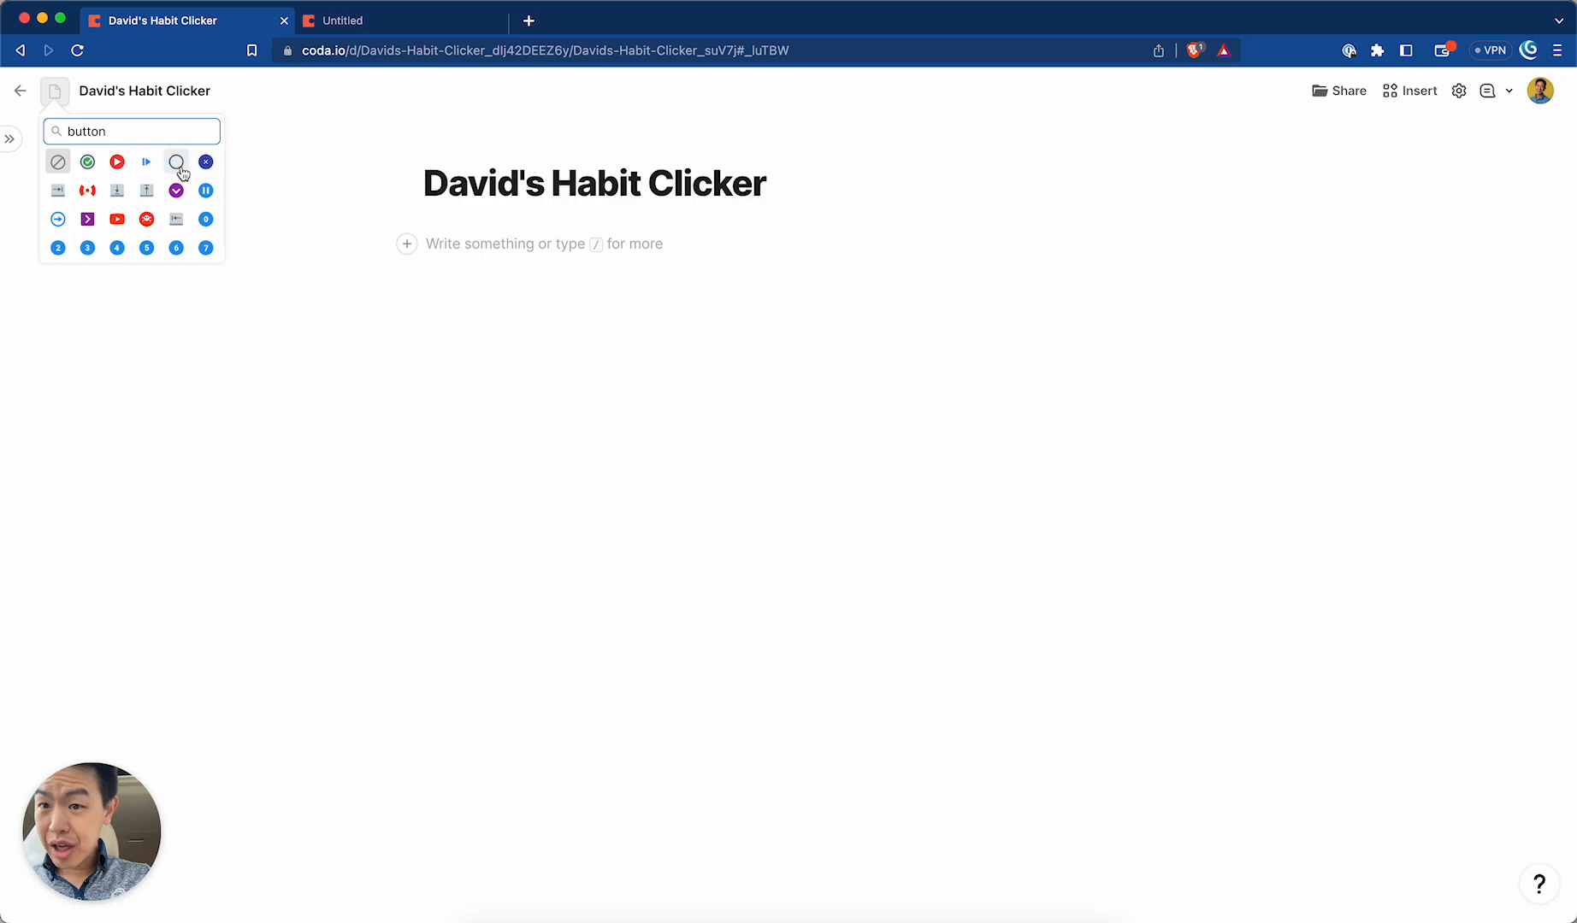
left_click(92, 170)
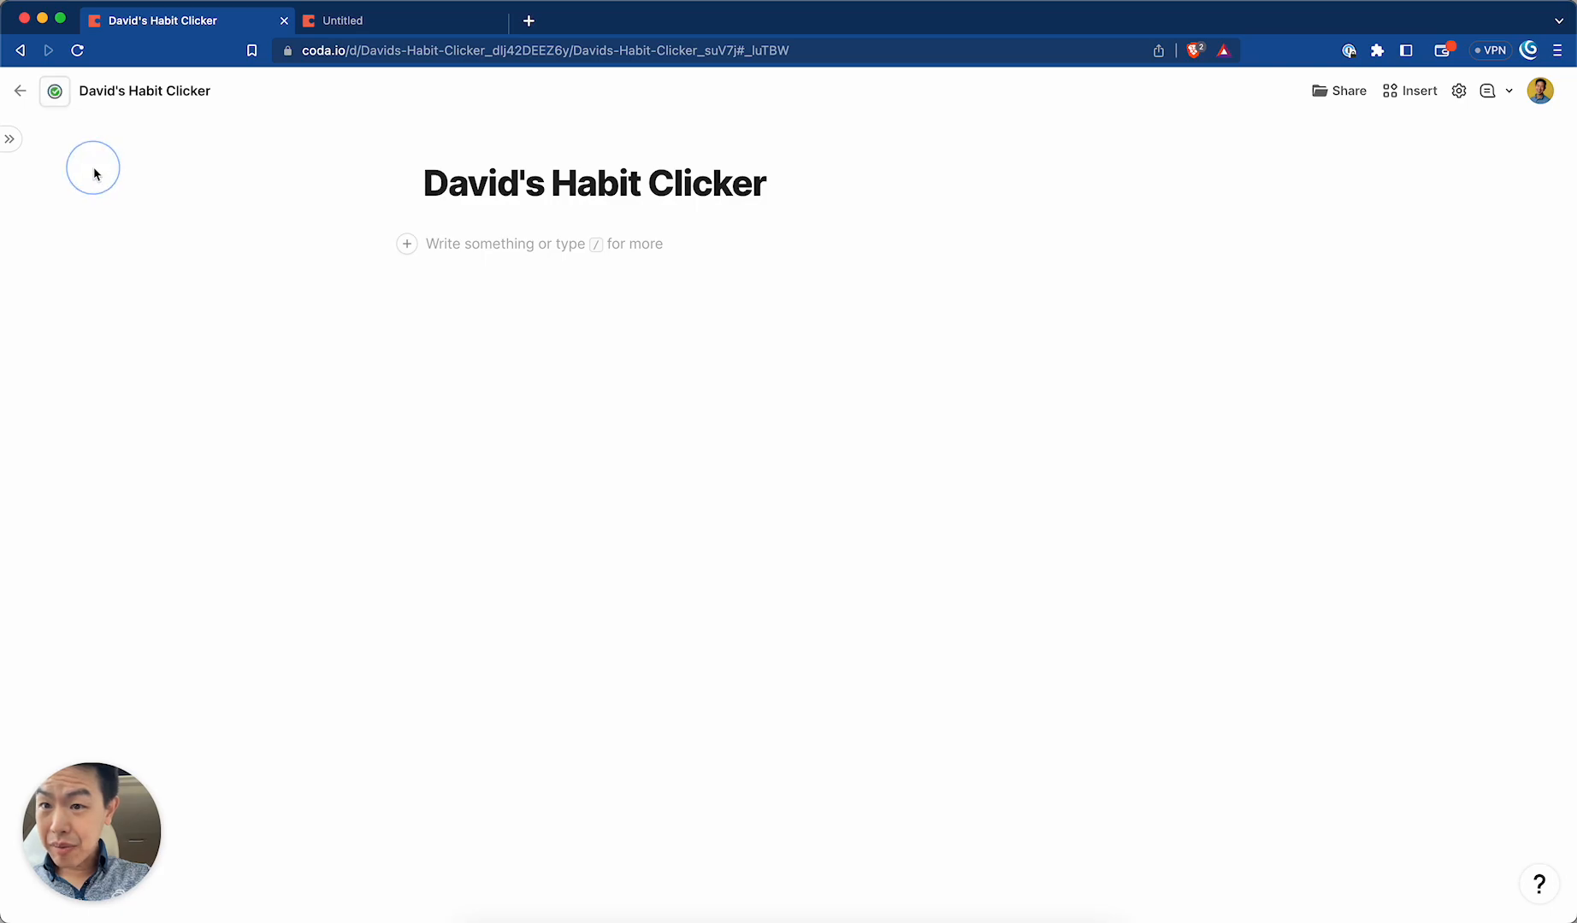
Insert a table in the body below the page title and name it "Habits".
left_click(645, 329)
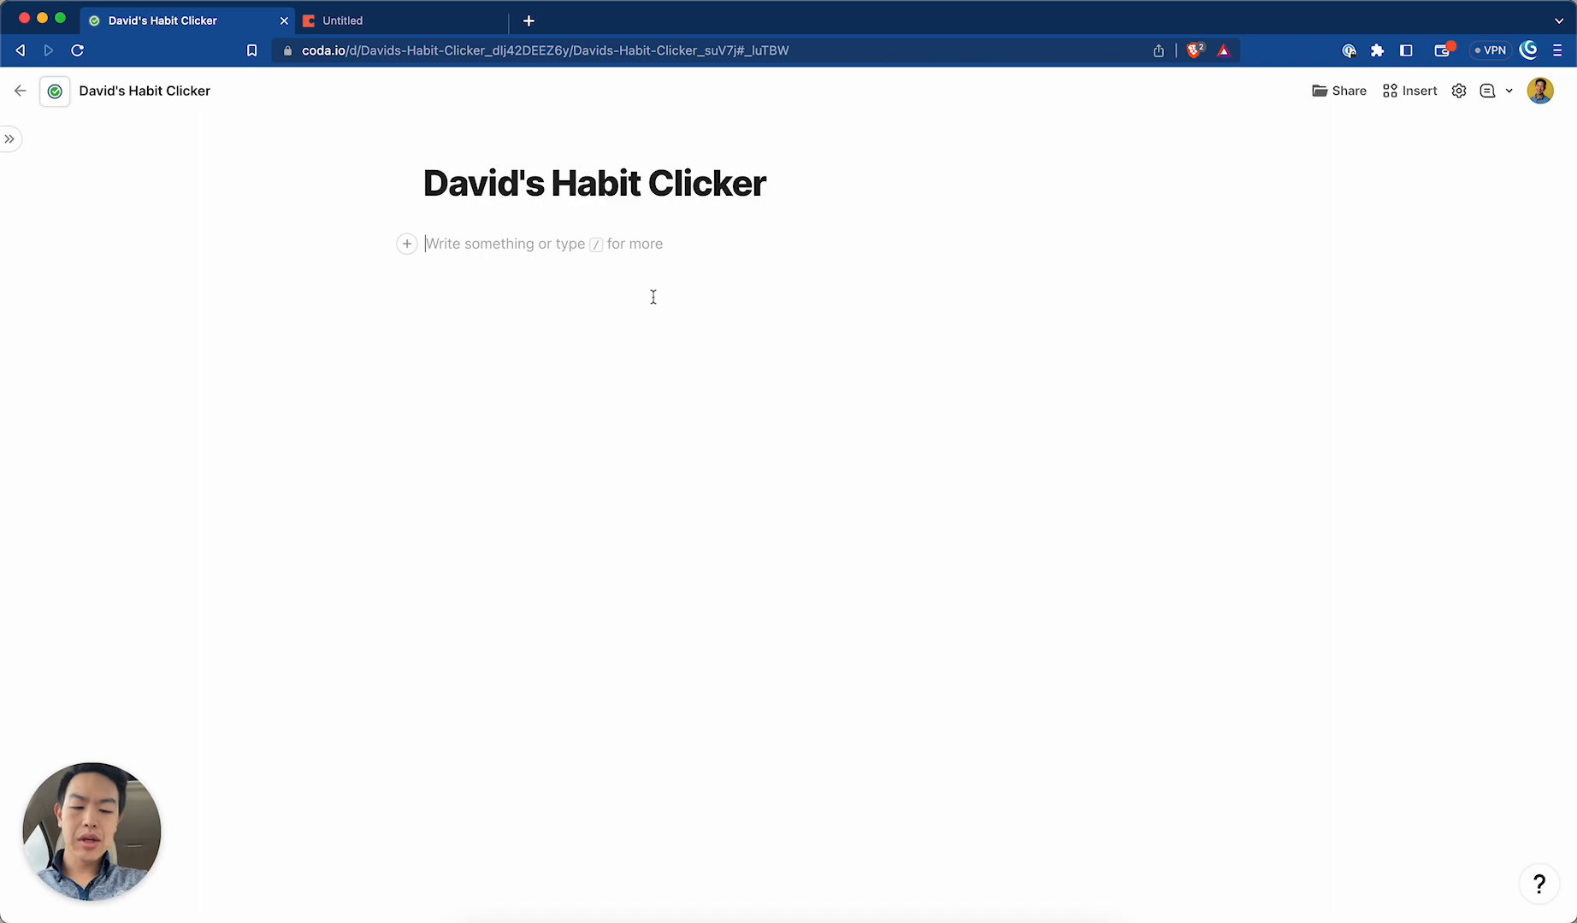
type("/tabl")
key("Return")
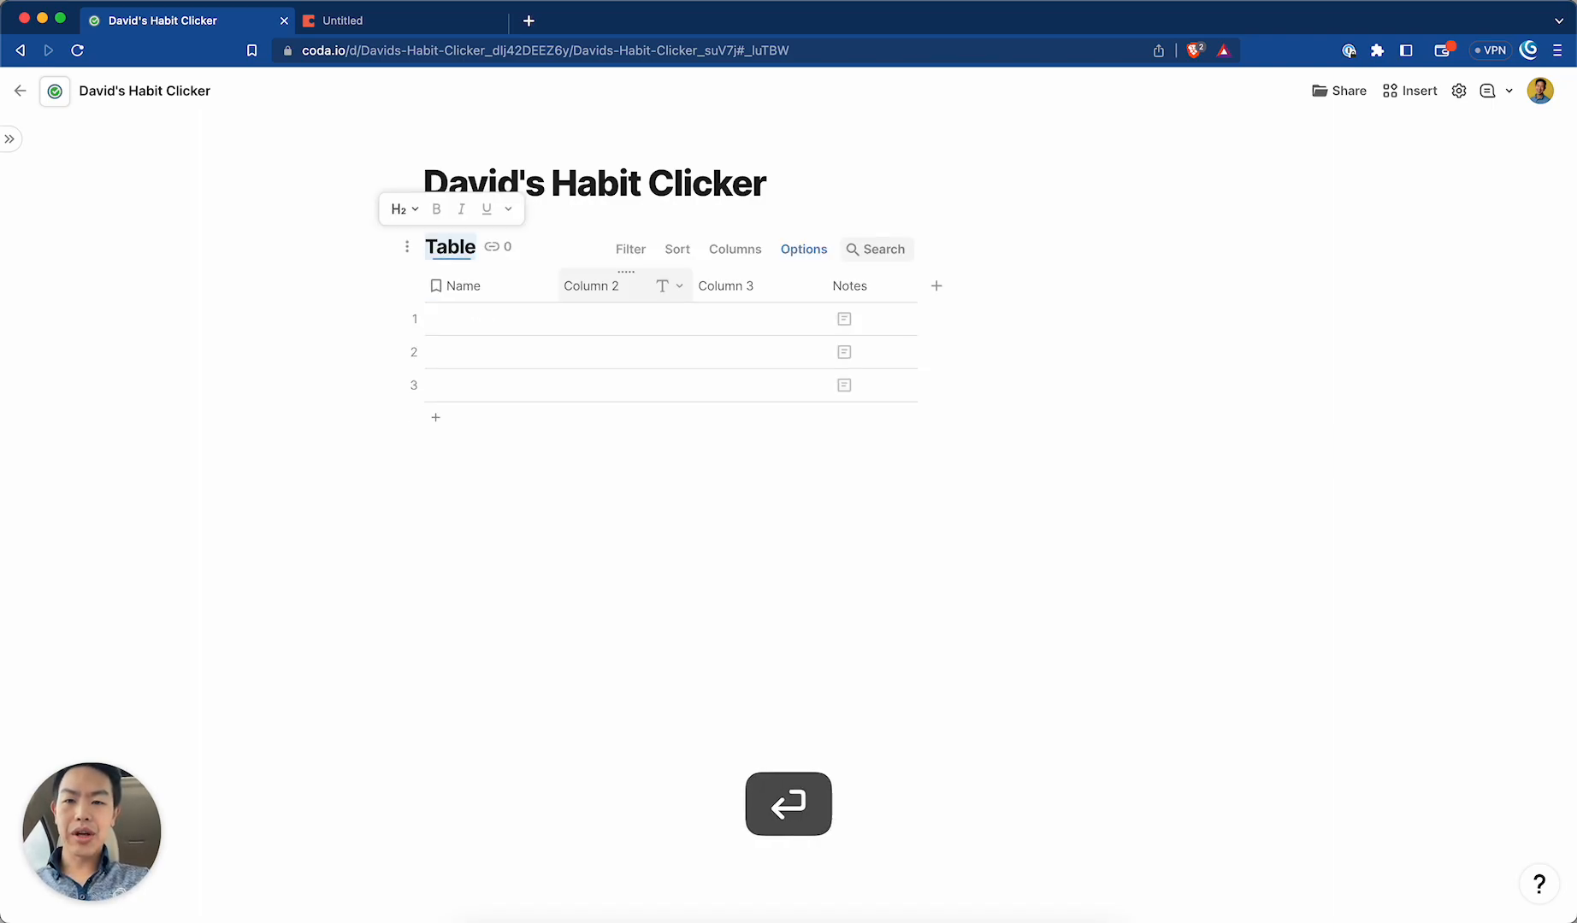
type("Habits")
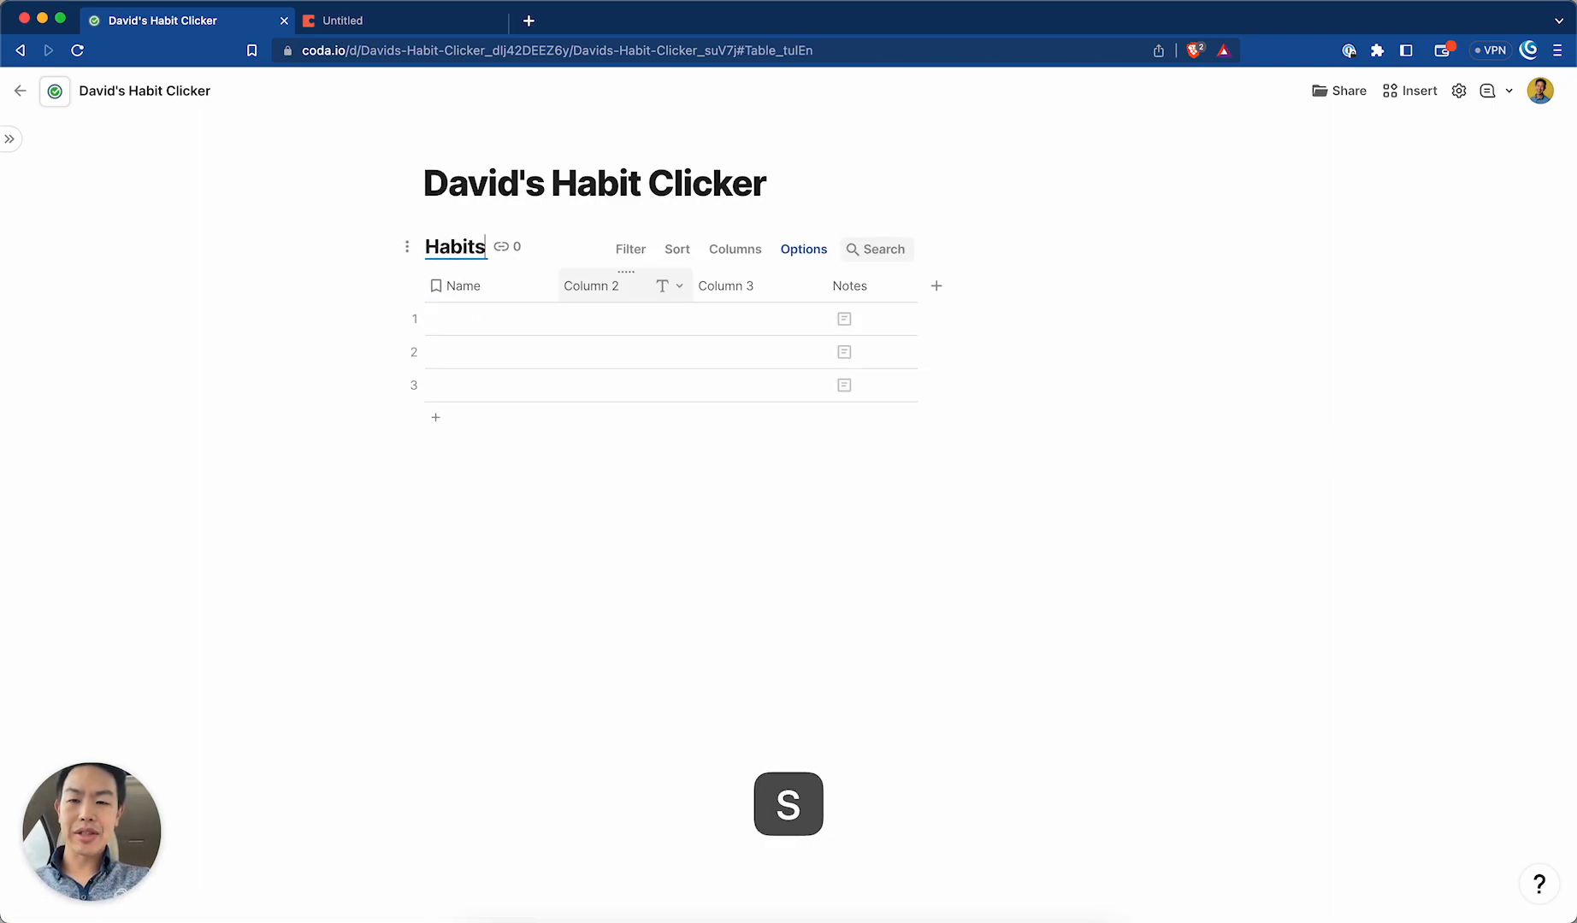
Copy the three habit lines from the Untitled doc and paste them into the Name column of the Habits table.
left_click(489, 330)
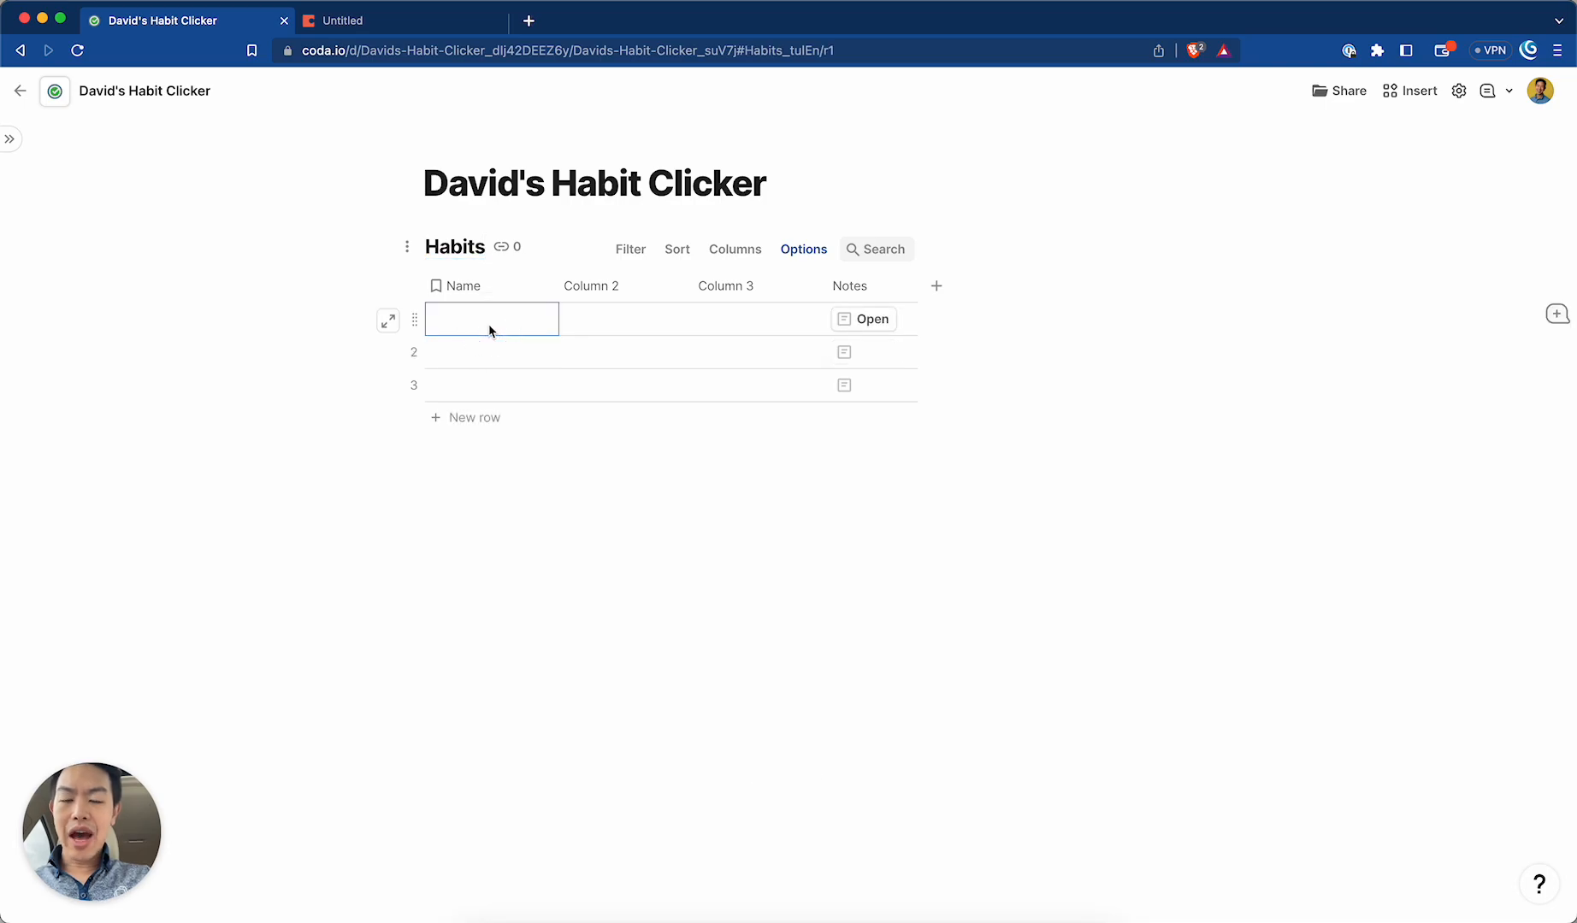
left_click(396, 24)
left_click_drag(577, 317, 420, 236)
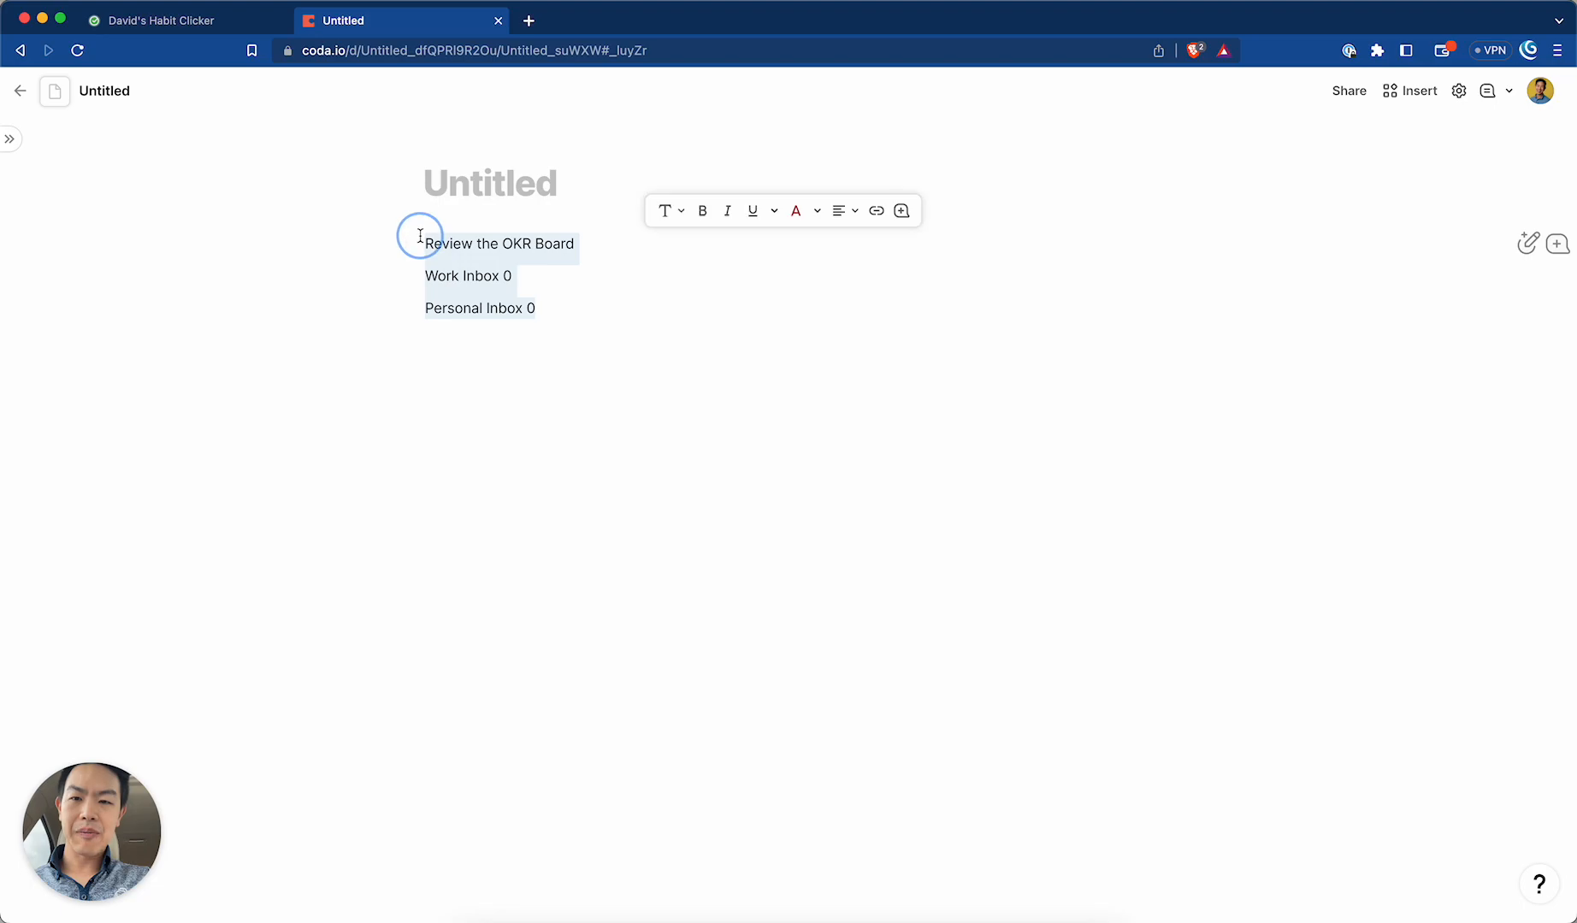
key("super+c")
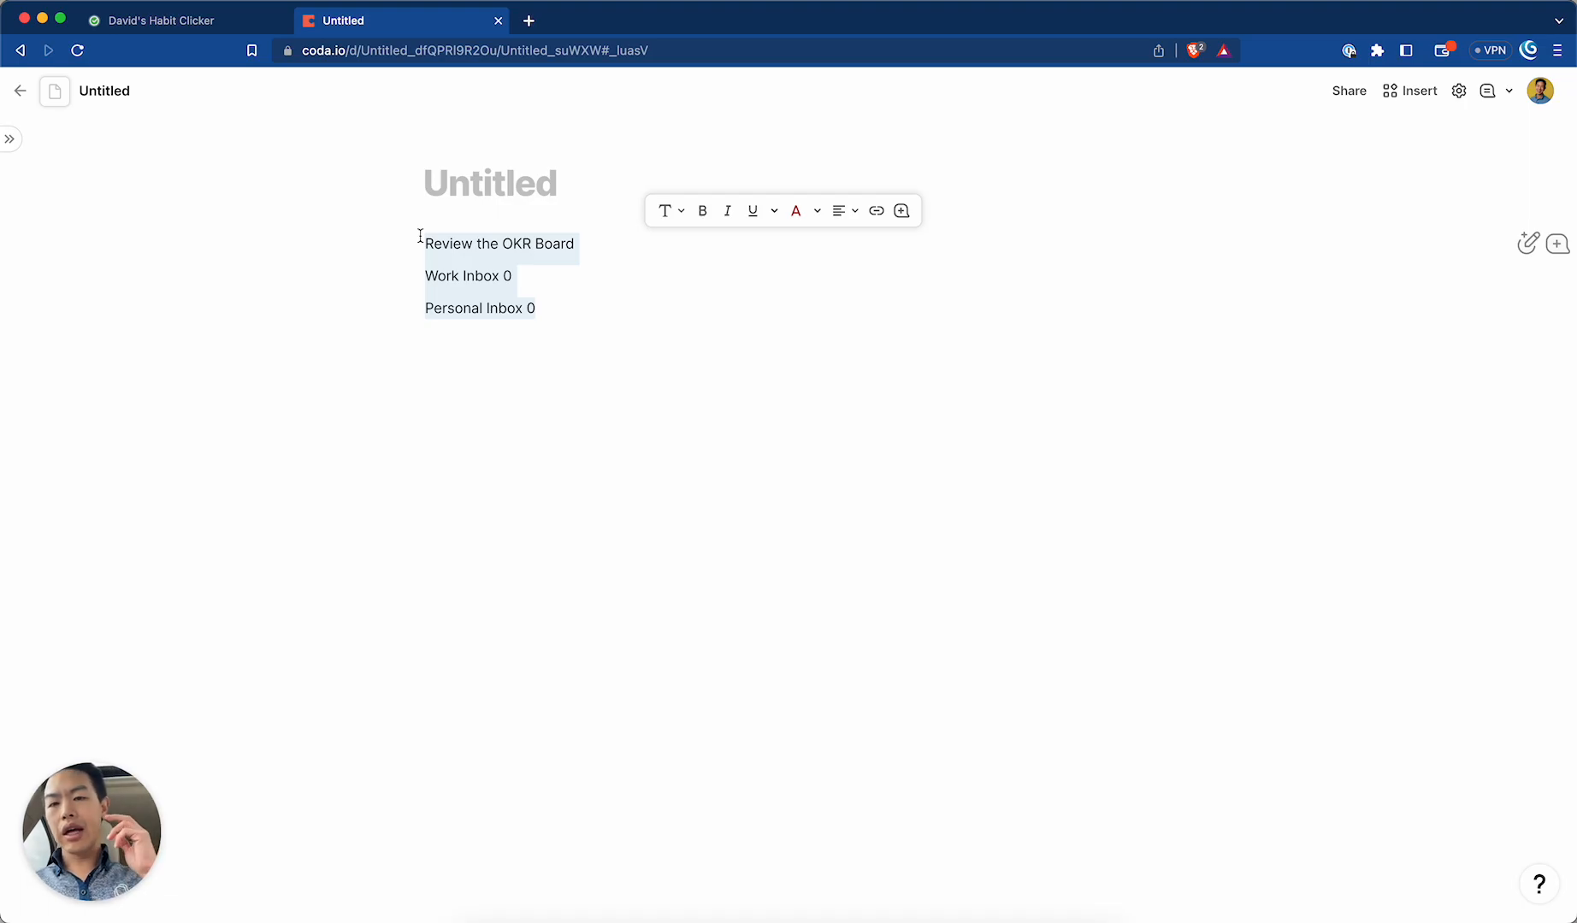
left_click(457, 272)
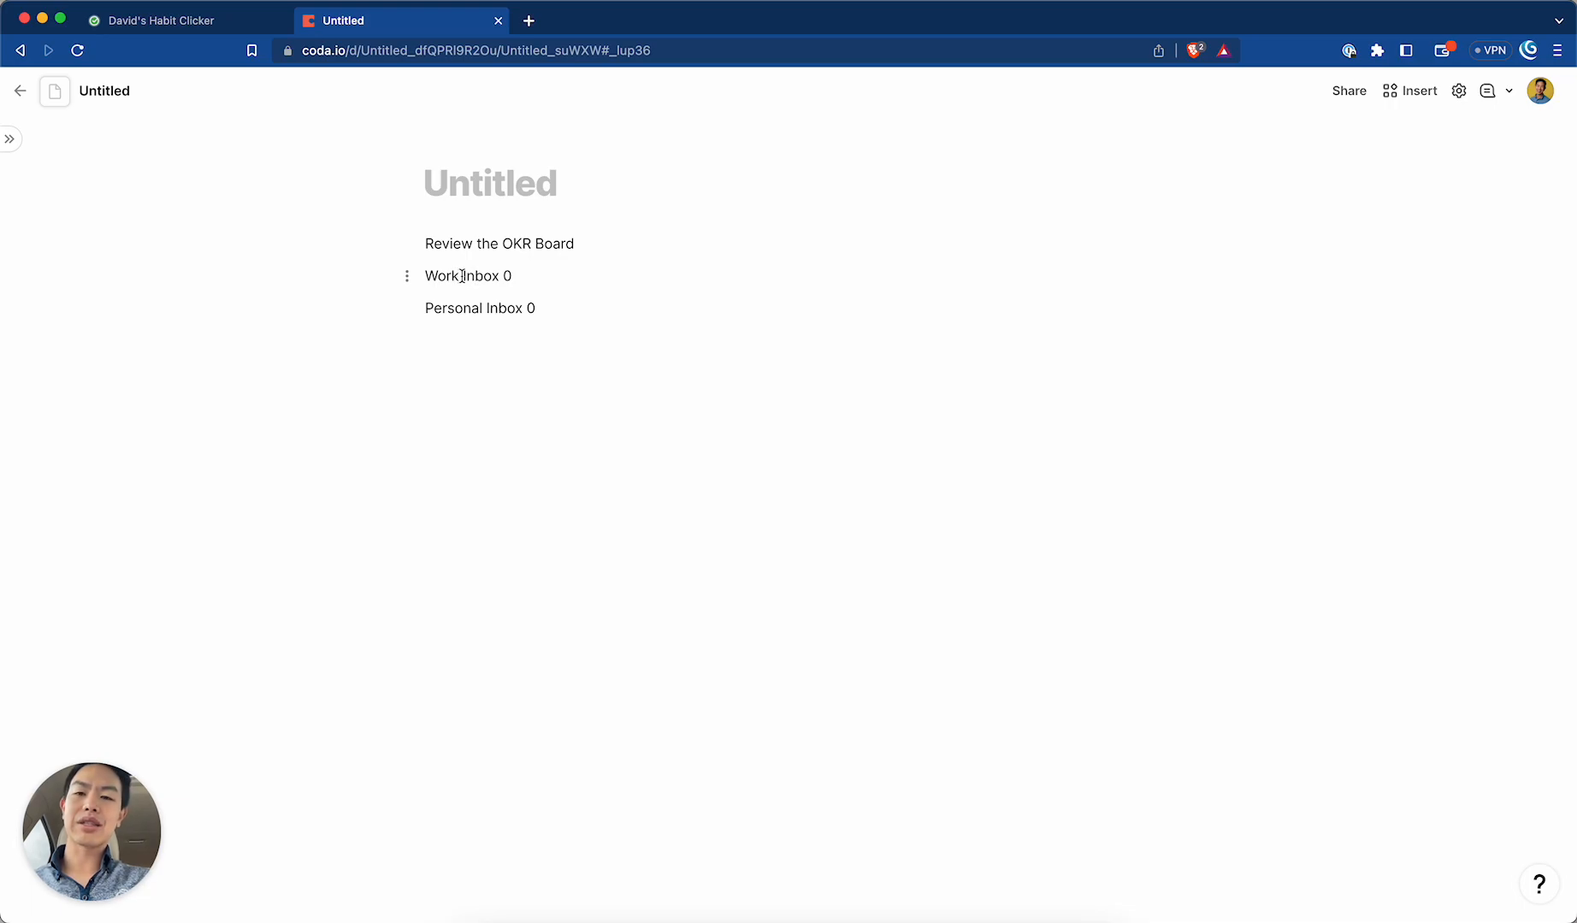
left_click(500, 316)
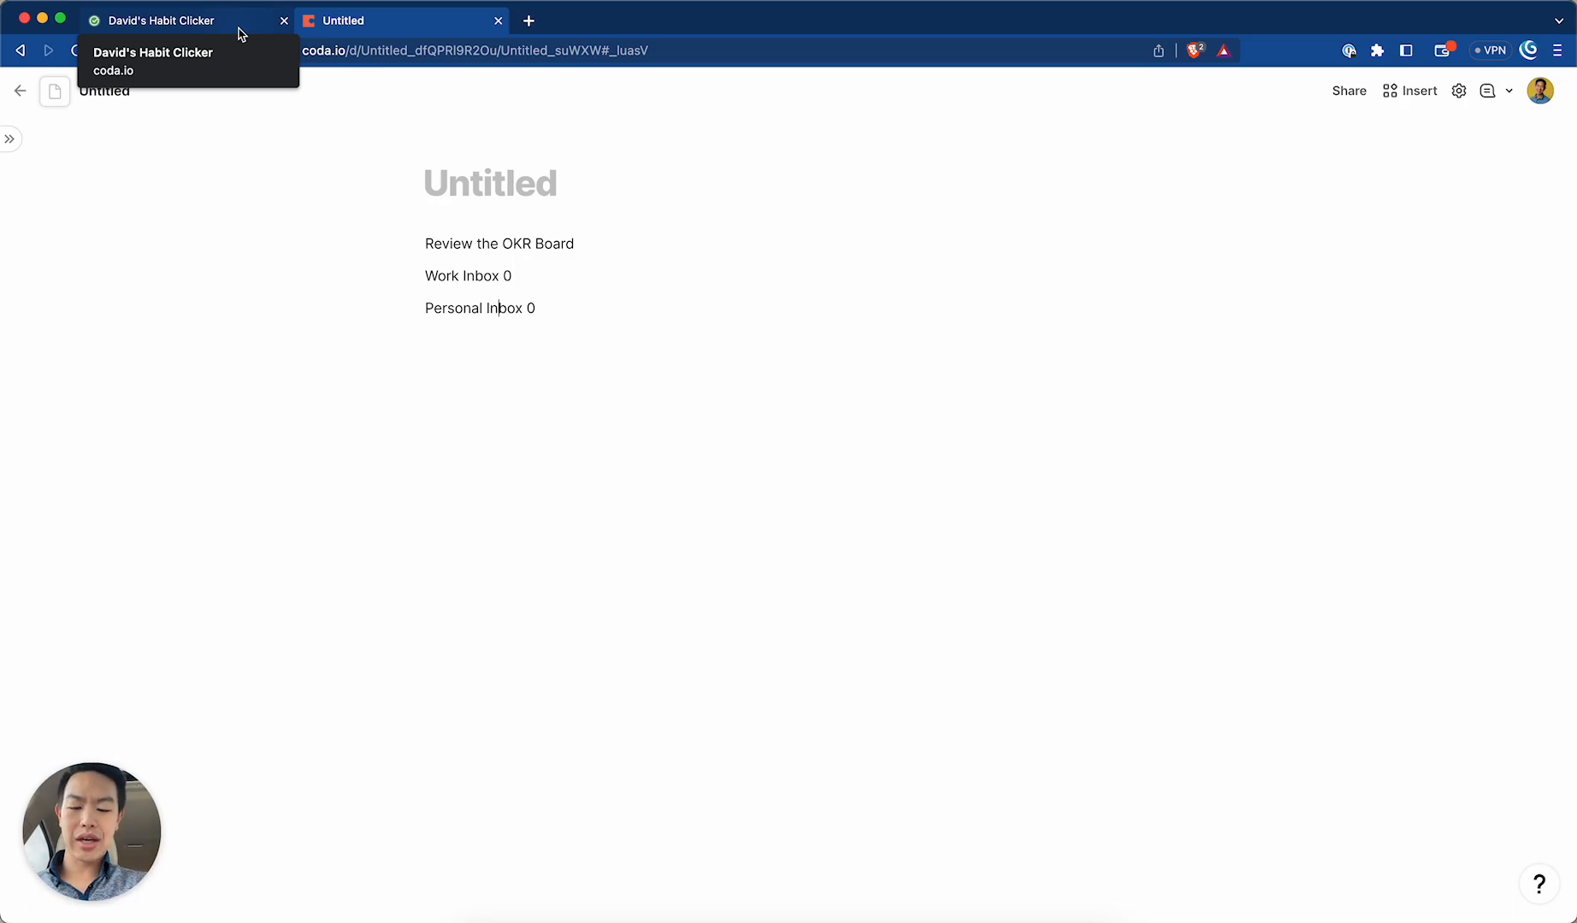
left_click(240, 34)
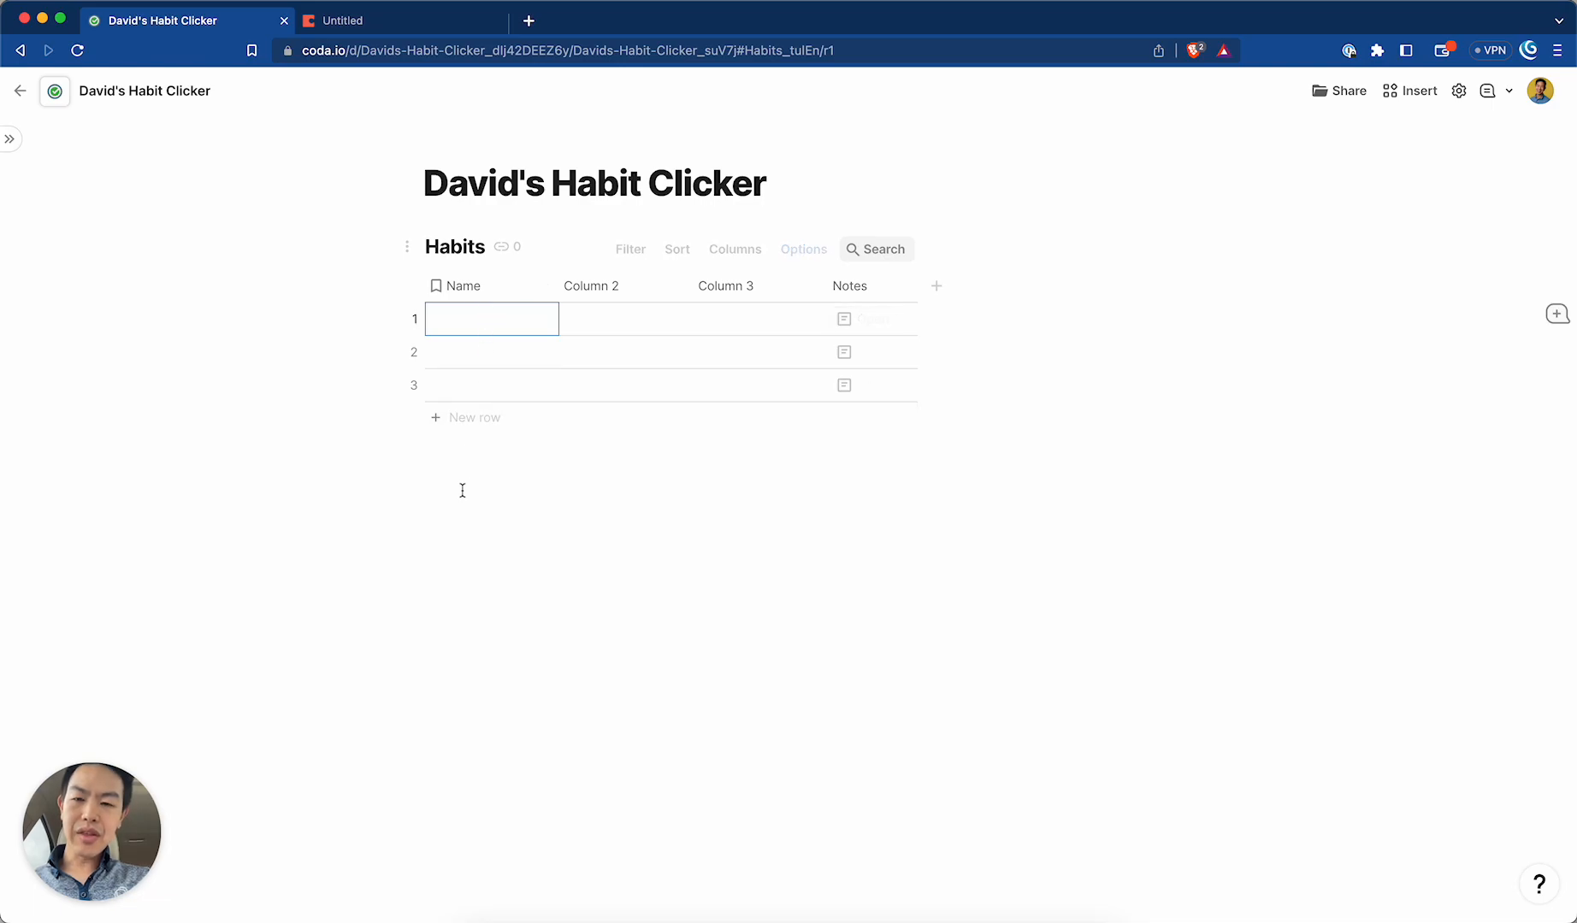
left_click(486, 318)
key("super+v")
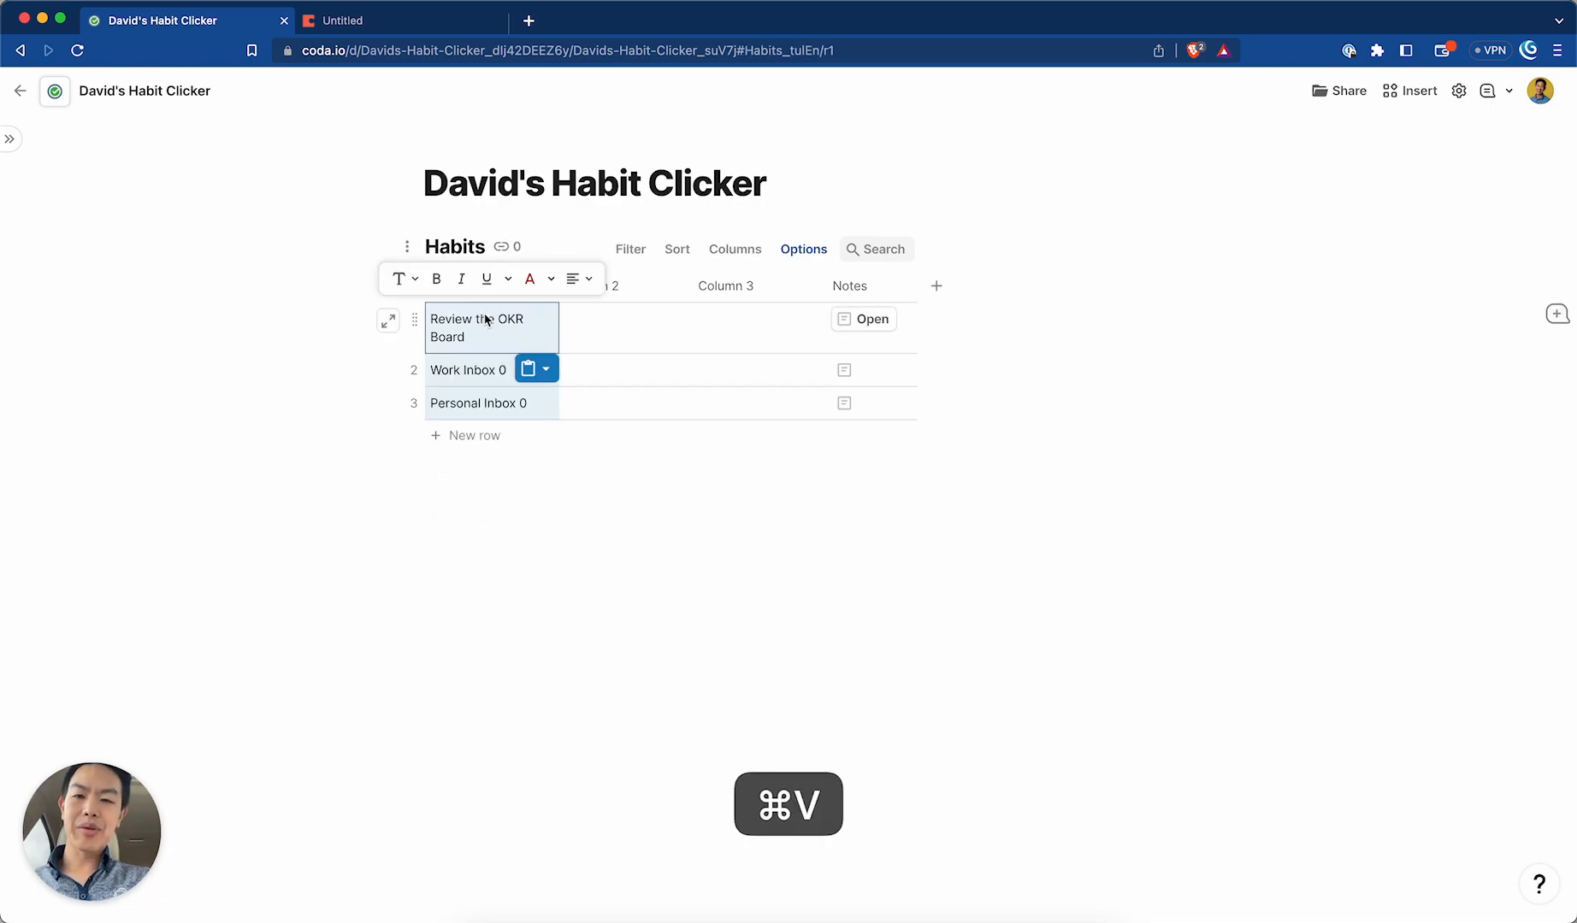
Widen the Name column so each habit fits on one line, and delete Column 2, Column 3 and Notes from the Habits table.
left_click(567, 318)
left_click_drag(556, 287, 578, 284)
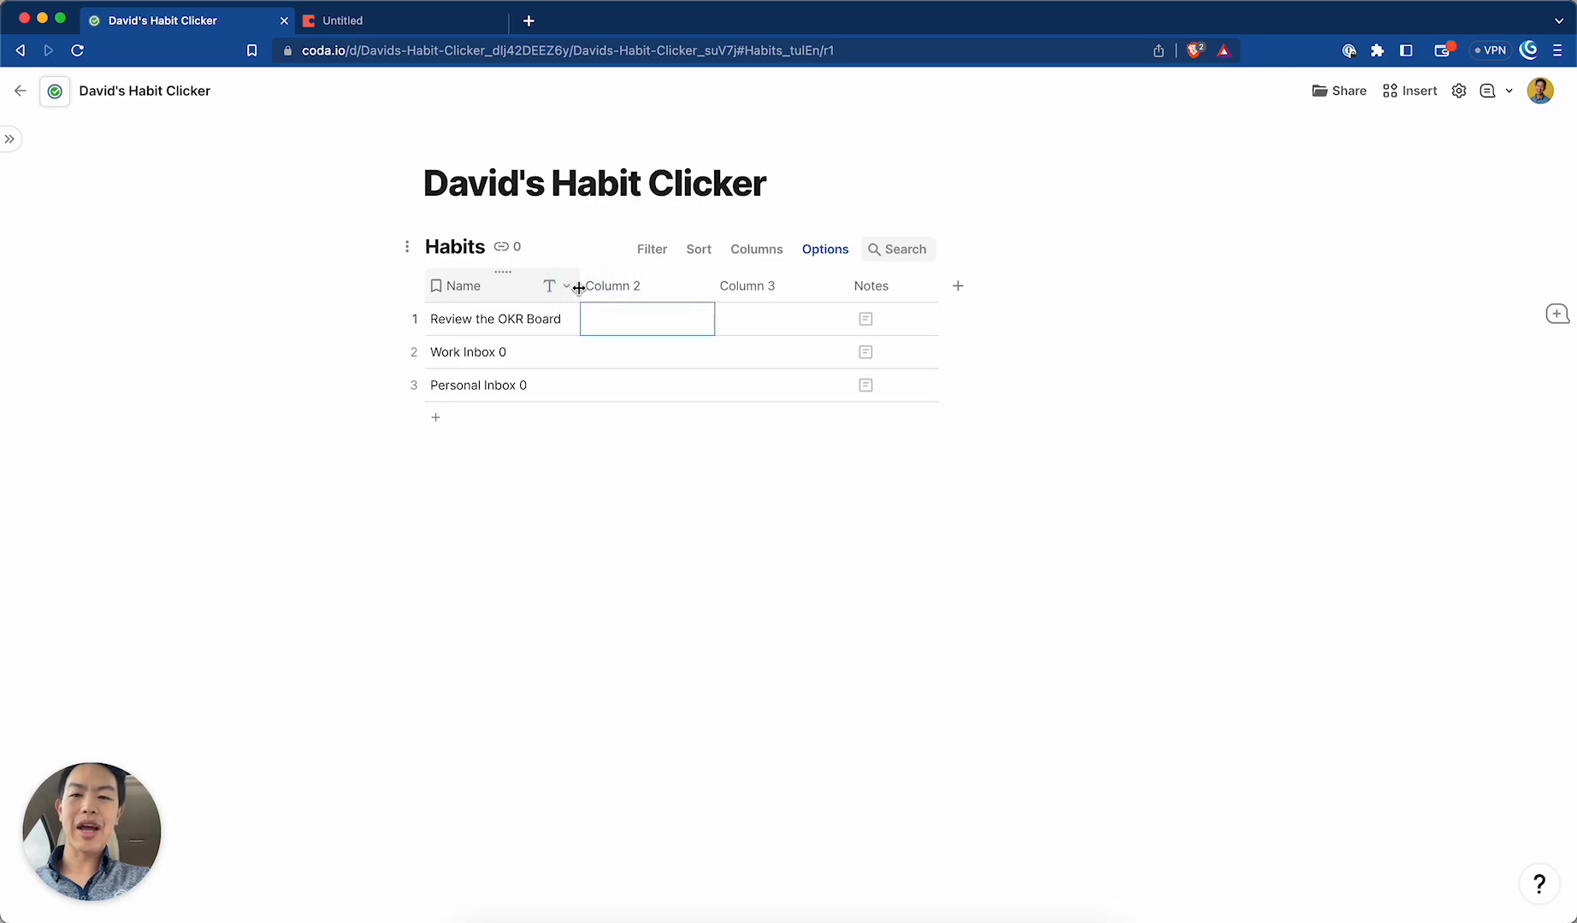
left_click(634, 289)
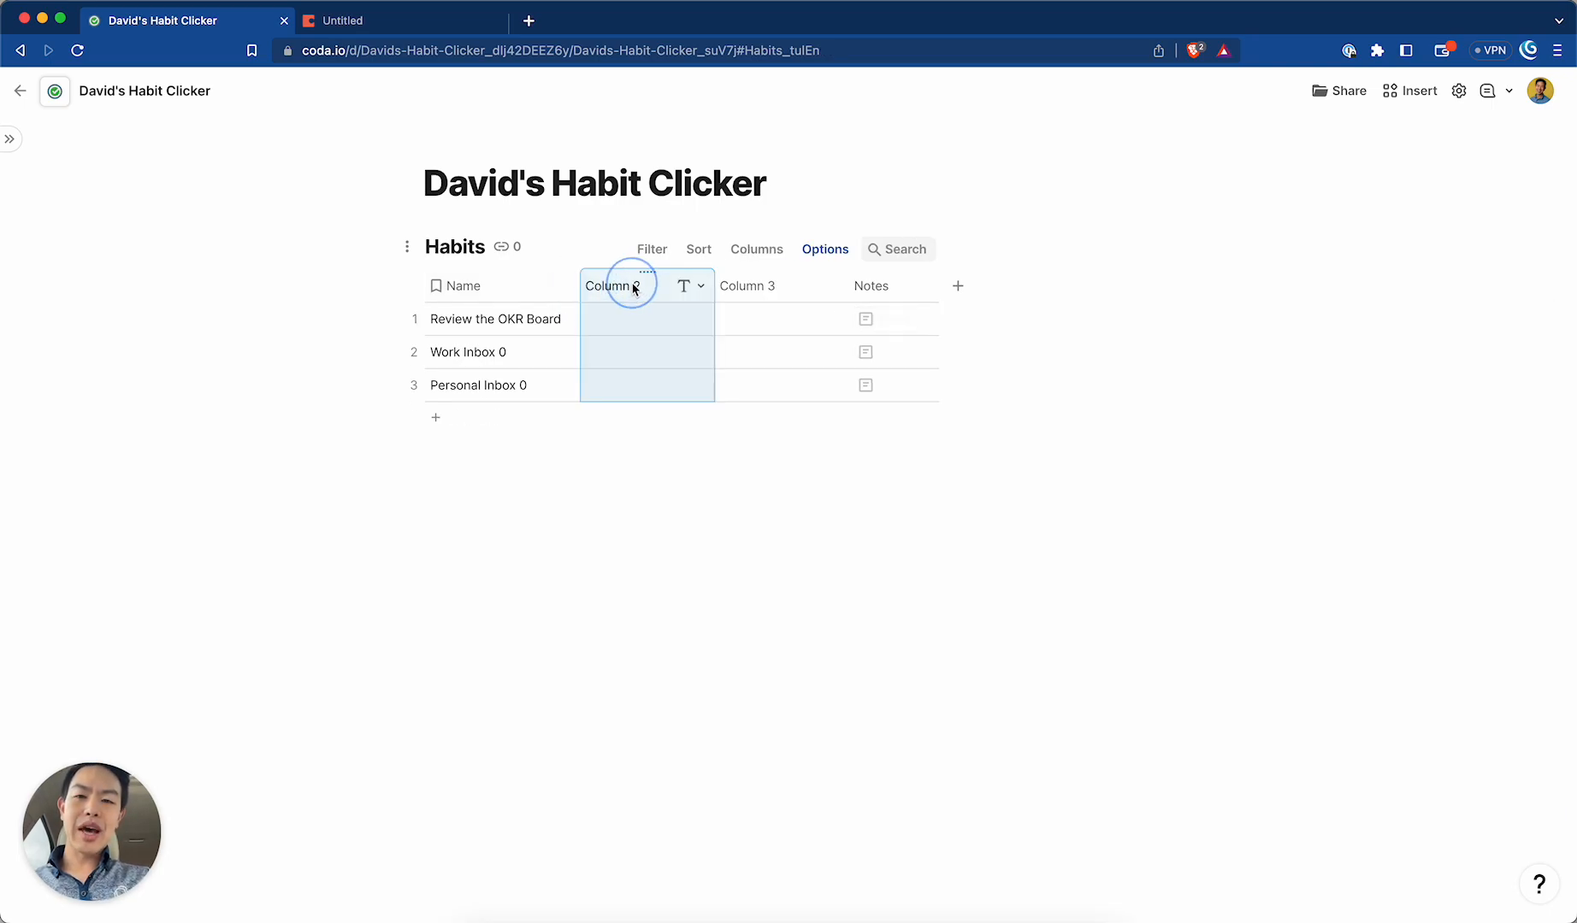
left_click(763, 285, "shift")
left_click(881, 296, "shift")
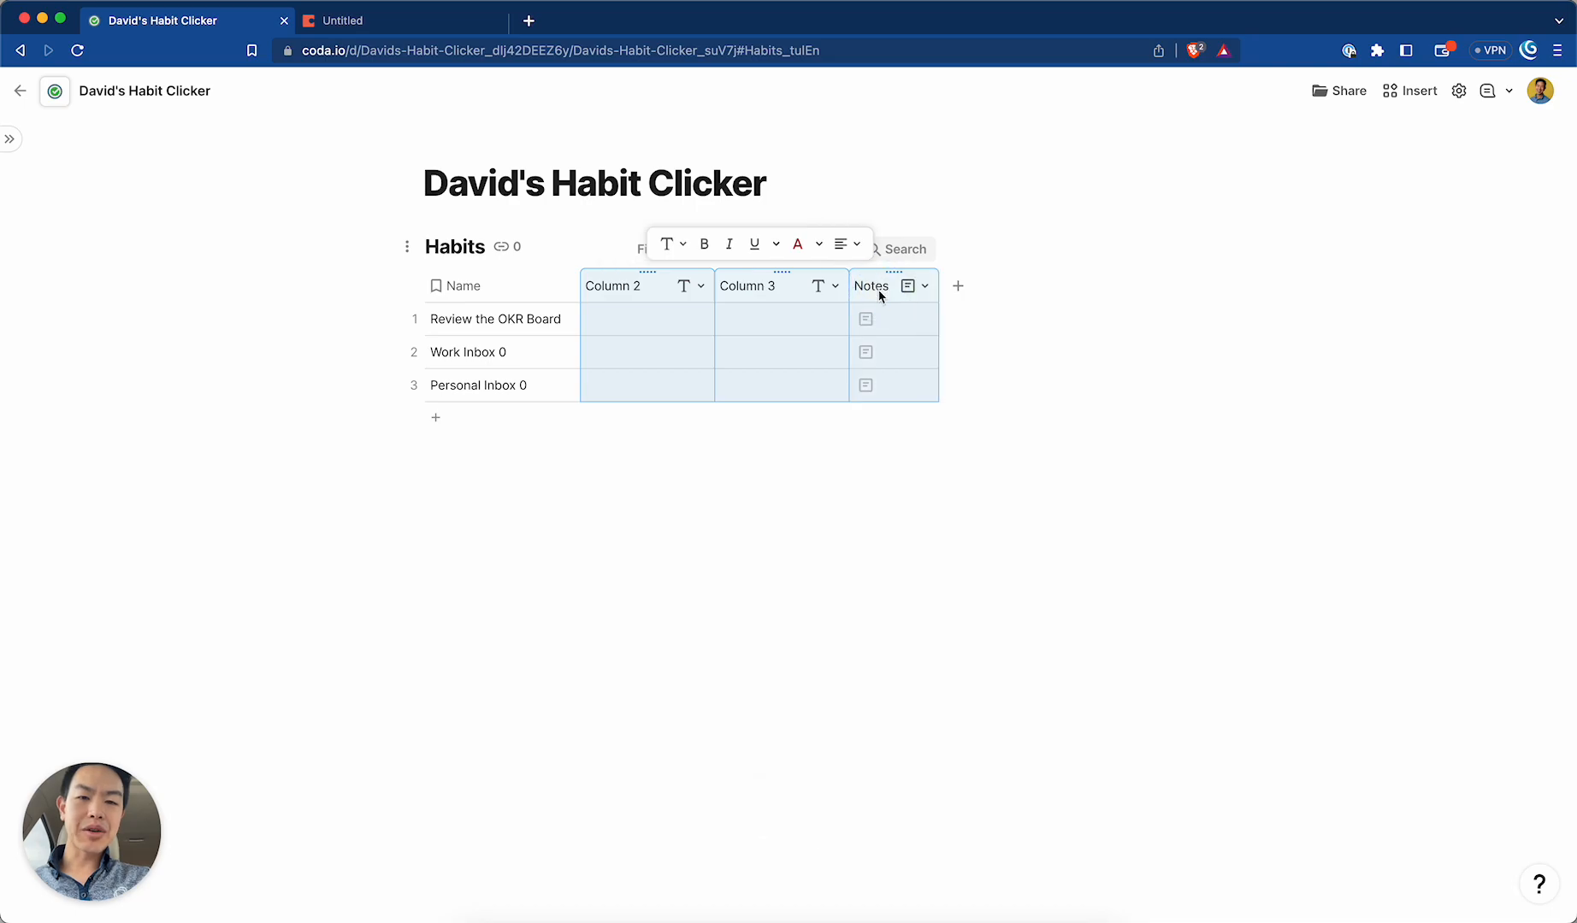
right_click(880, 296)
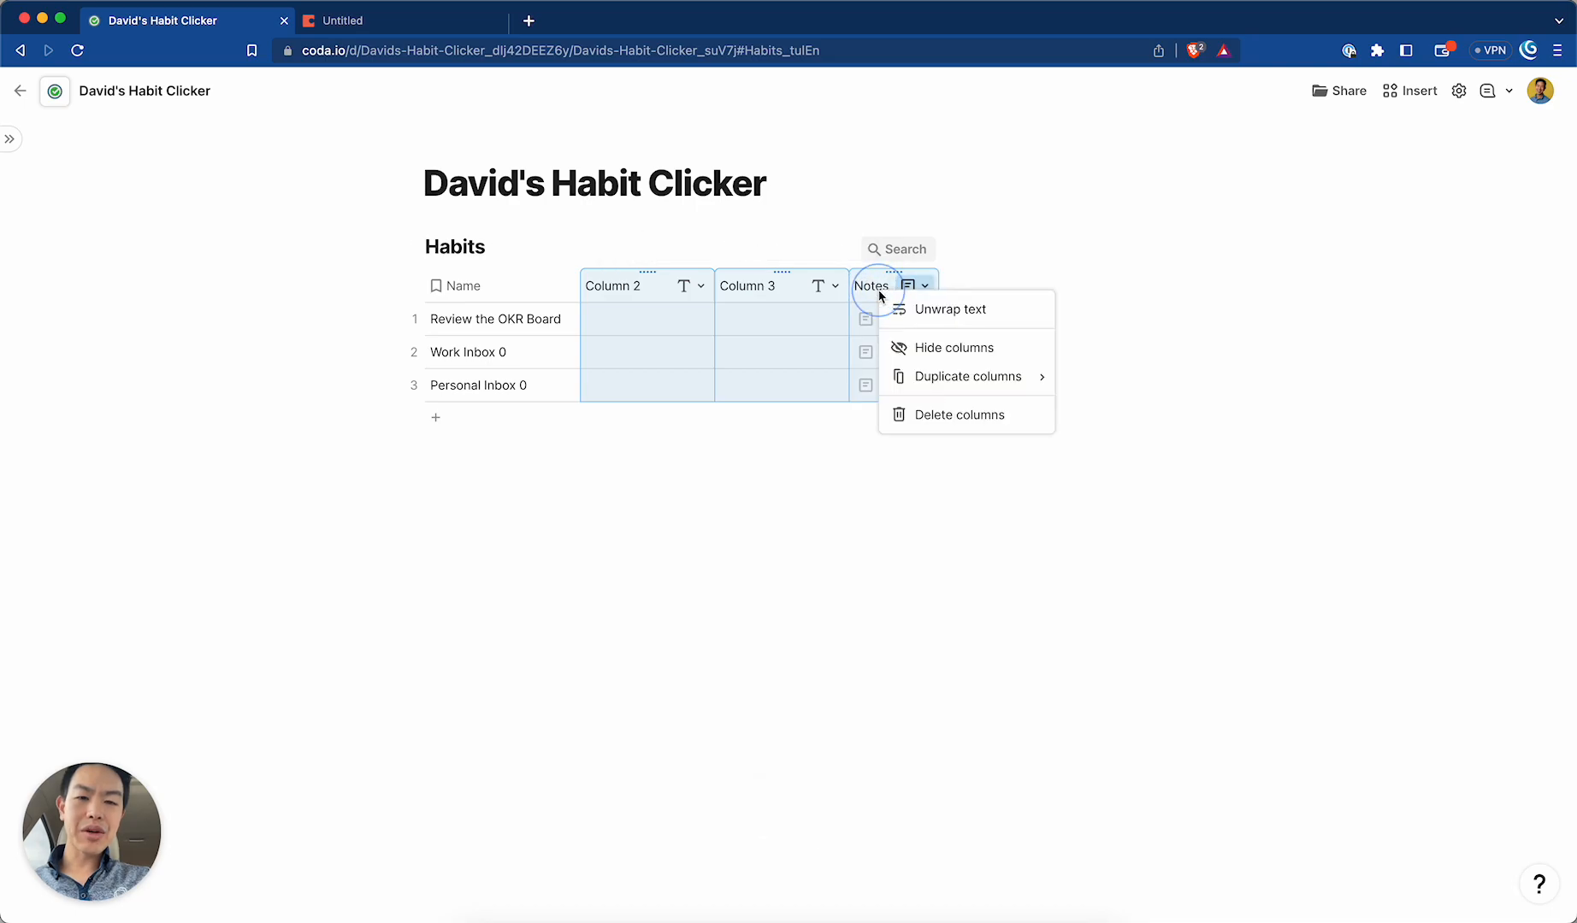
left_click(908, 417)
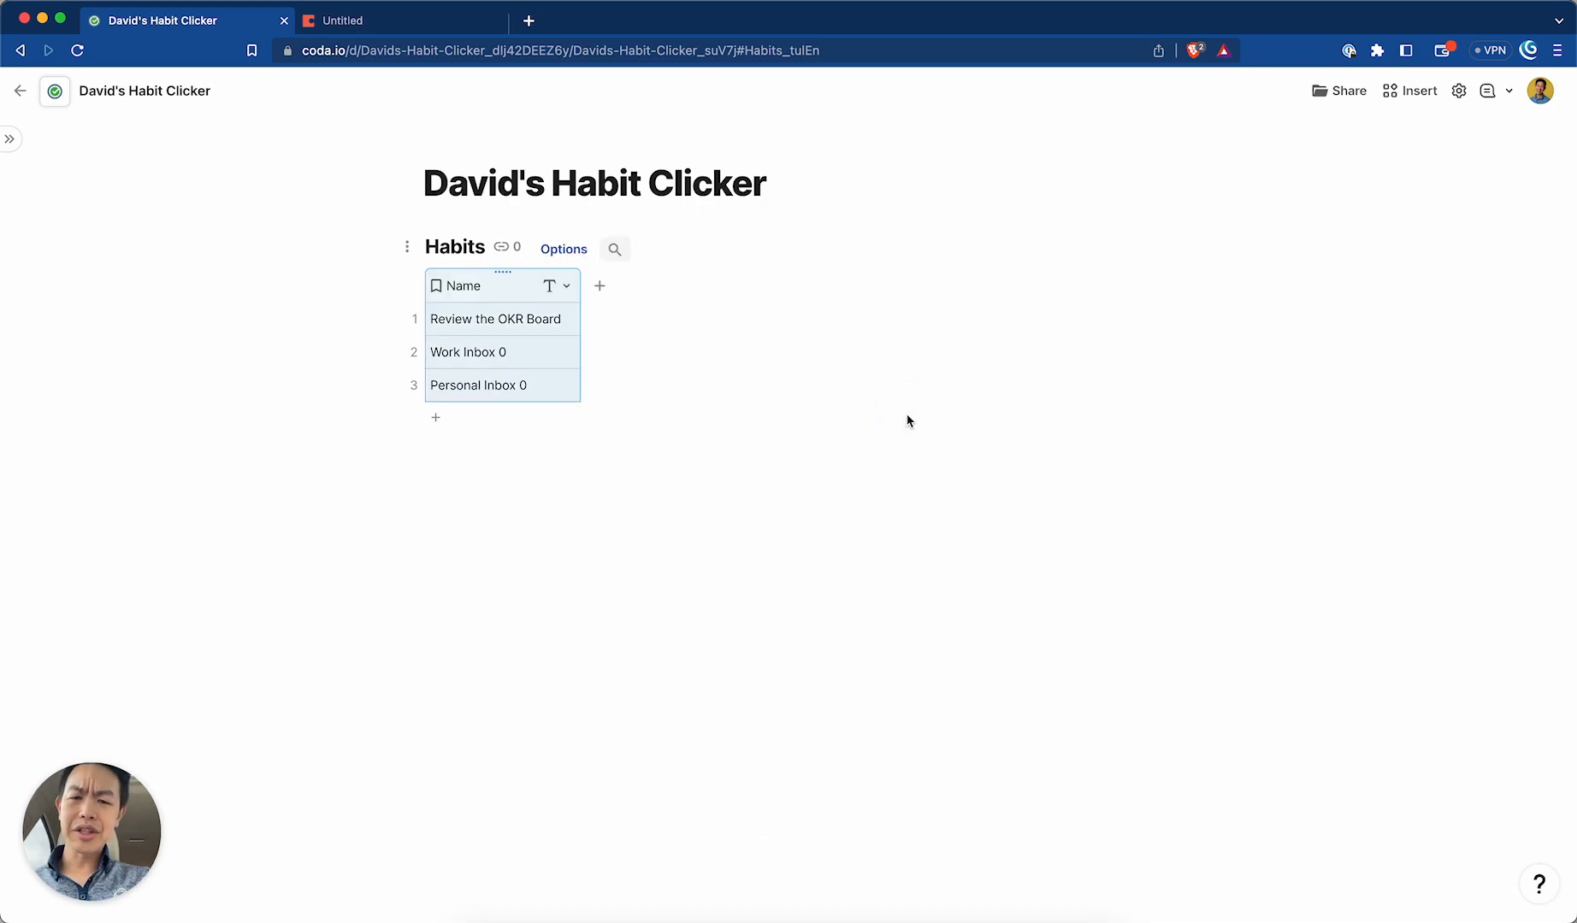
Insert a second blank table below the Habits table and name it "Habits Done".
left_click(467, 600)
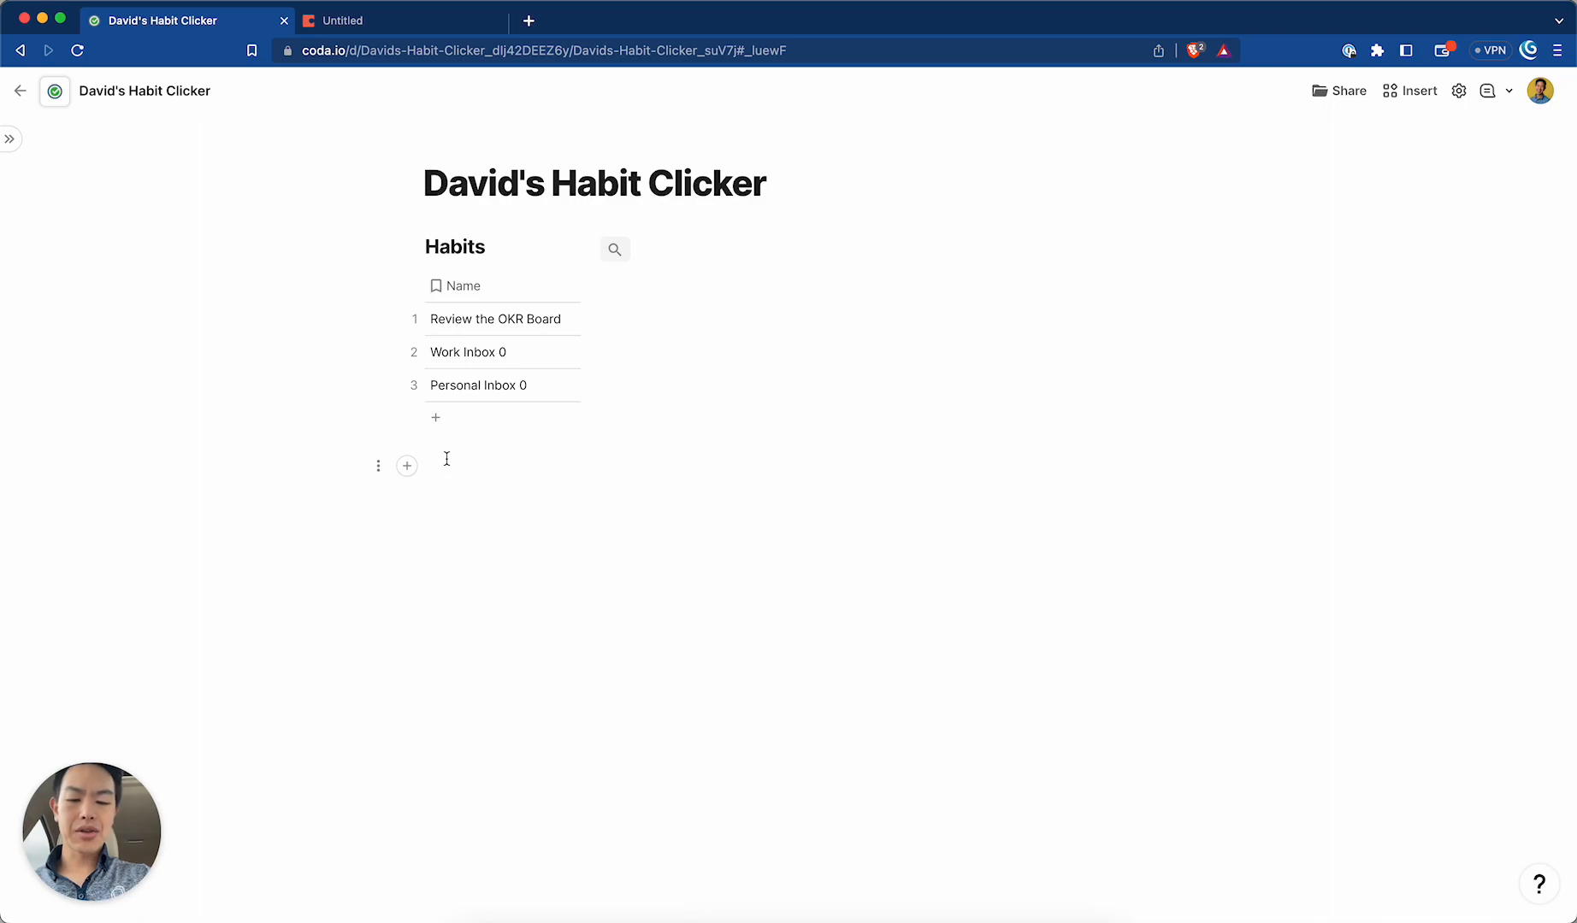
type("/table")
key("Return")
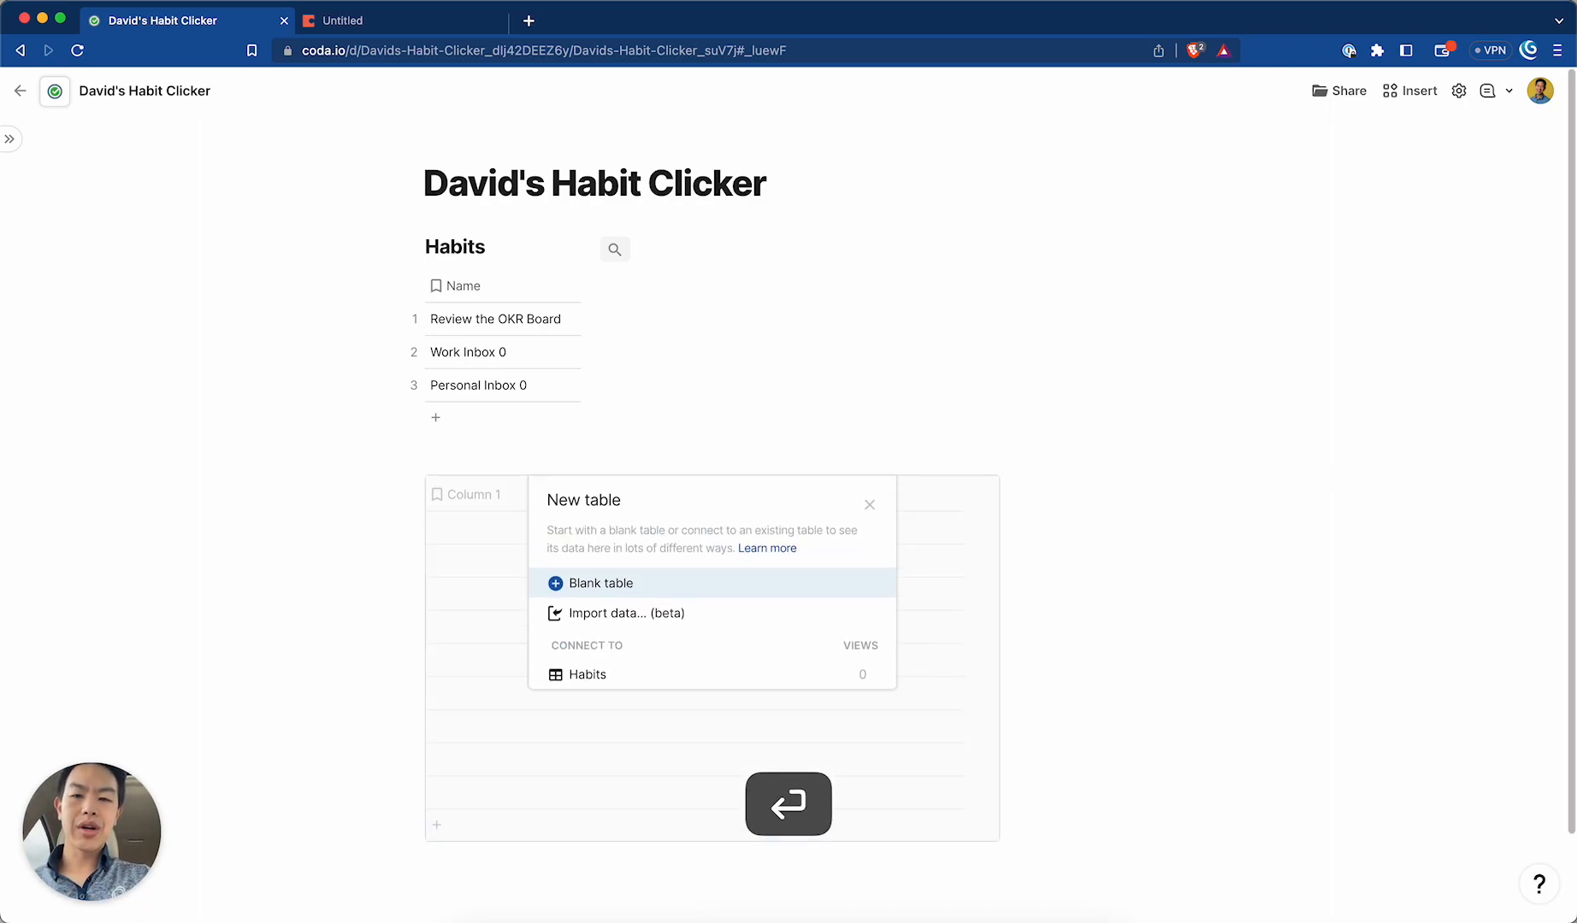
key("Return")
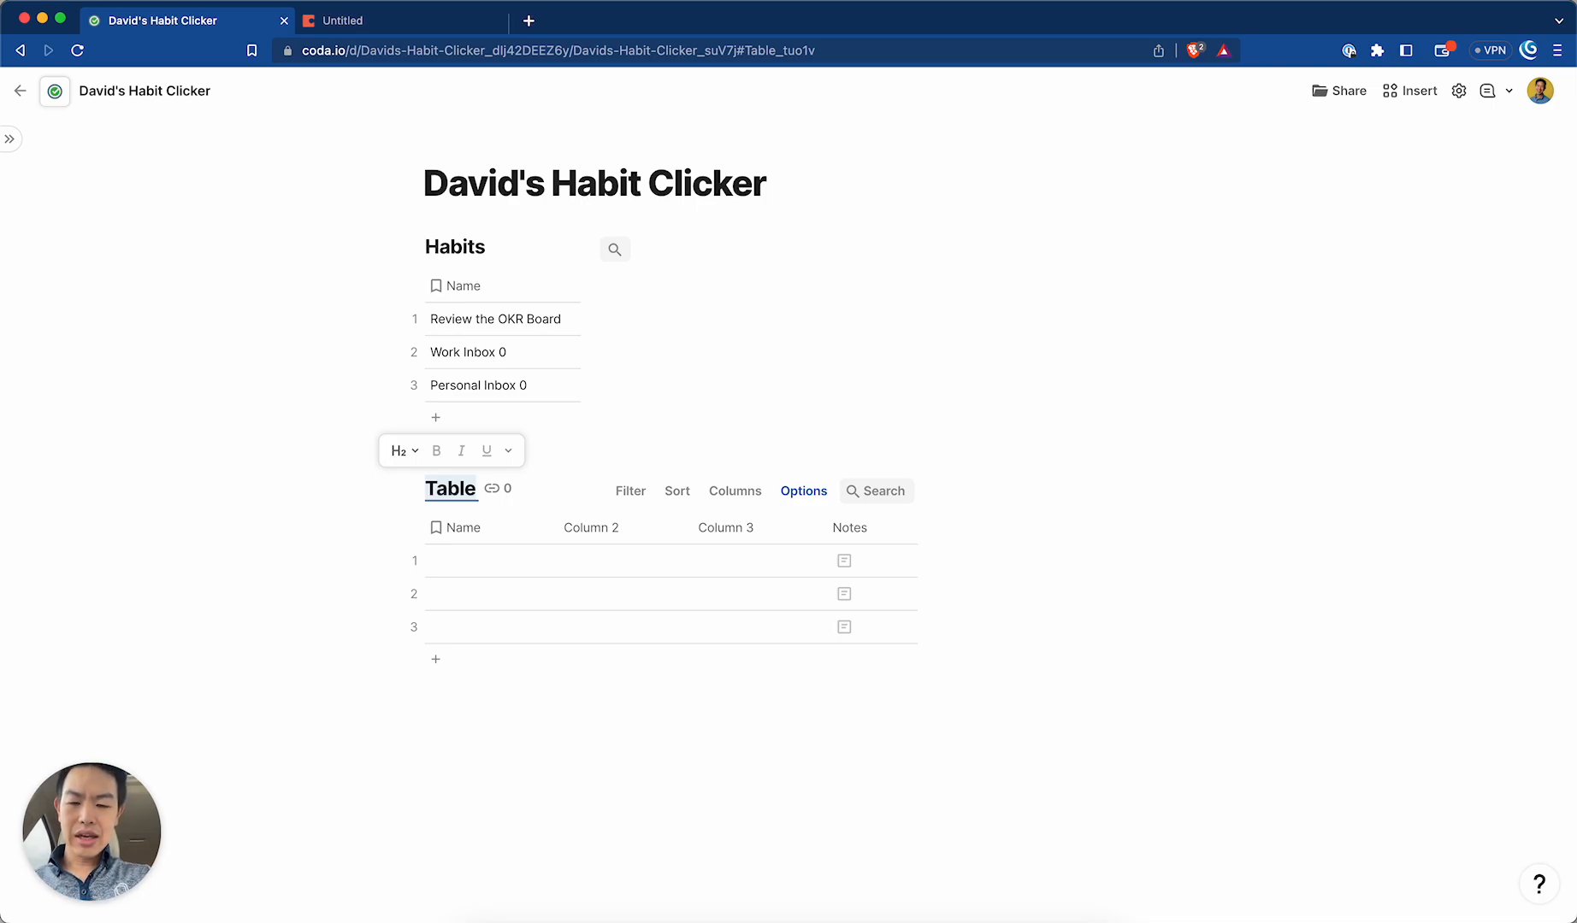
type("Habits")
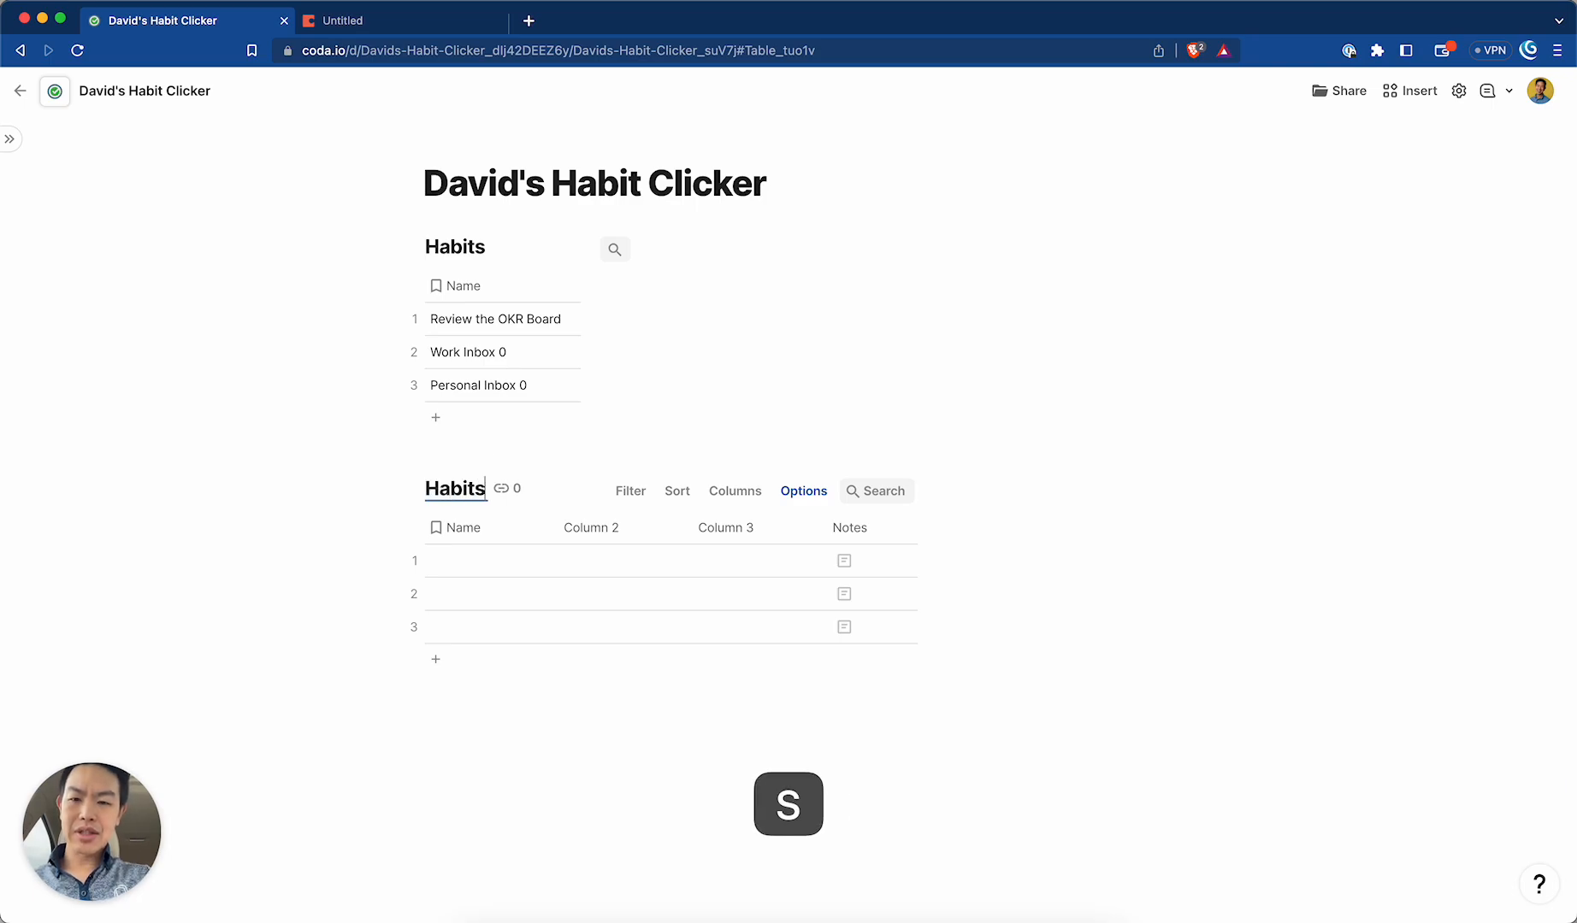
type(" Done")
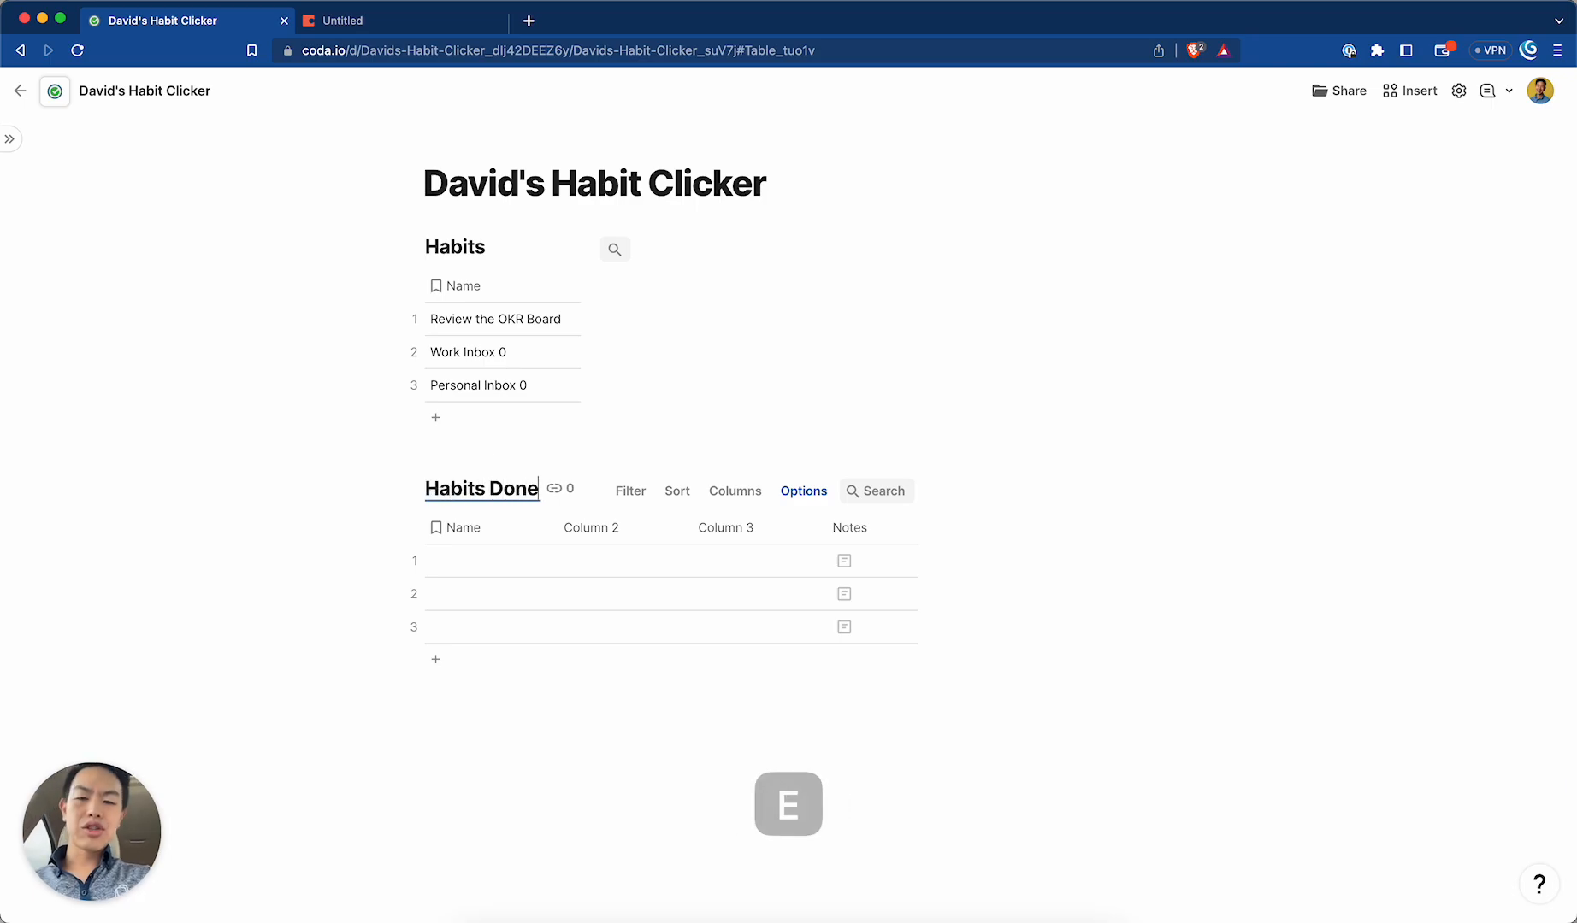
left_click(451, 573)
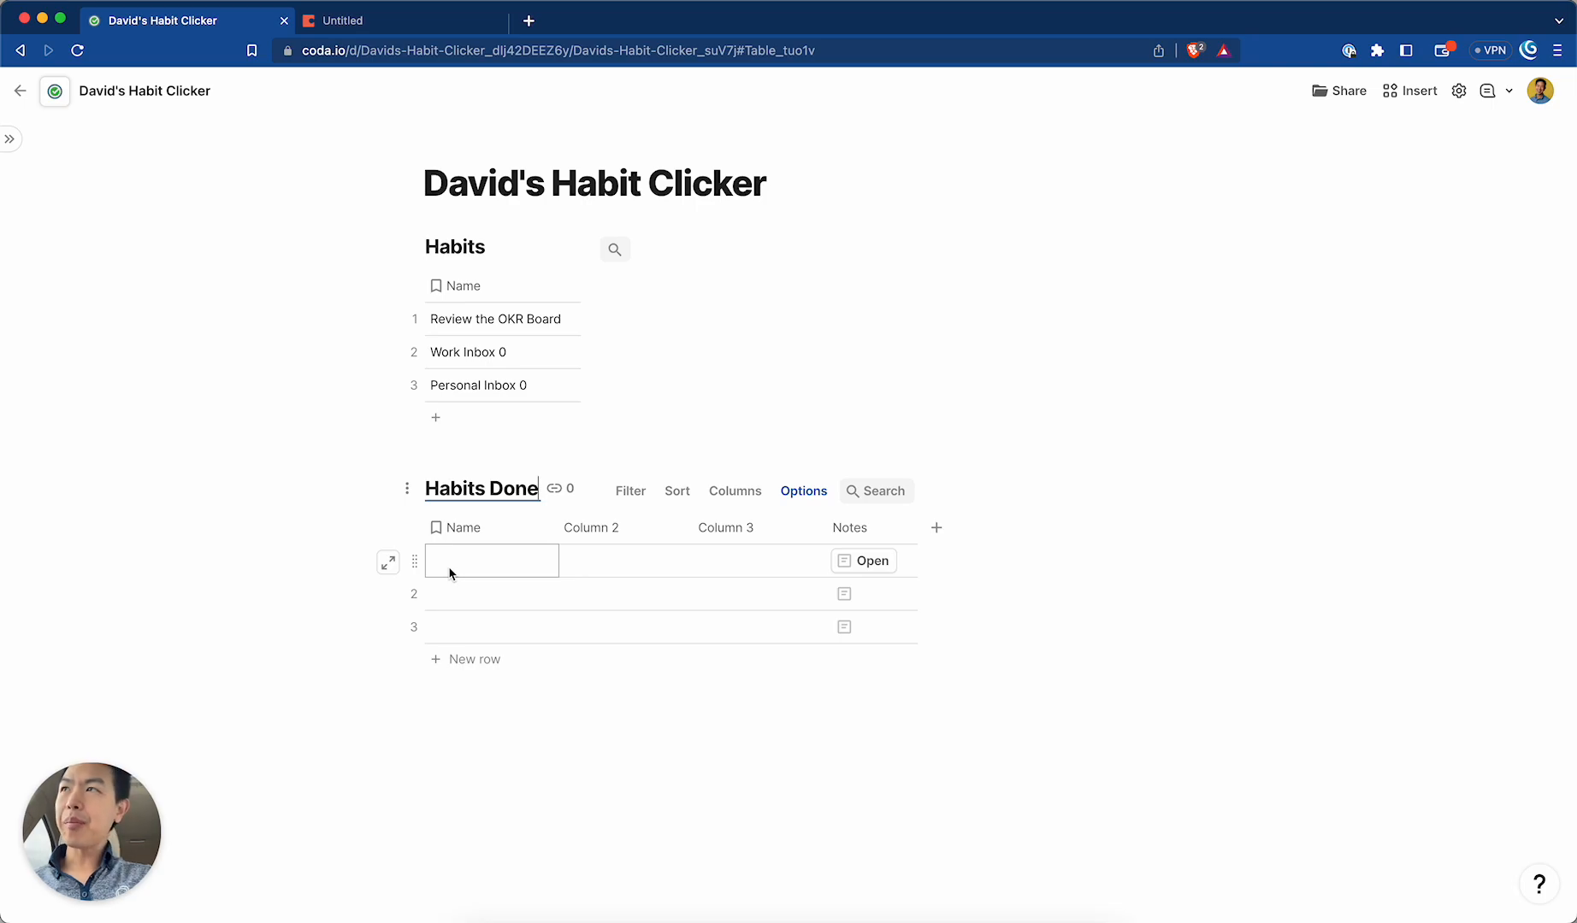
left_click(451, 573)
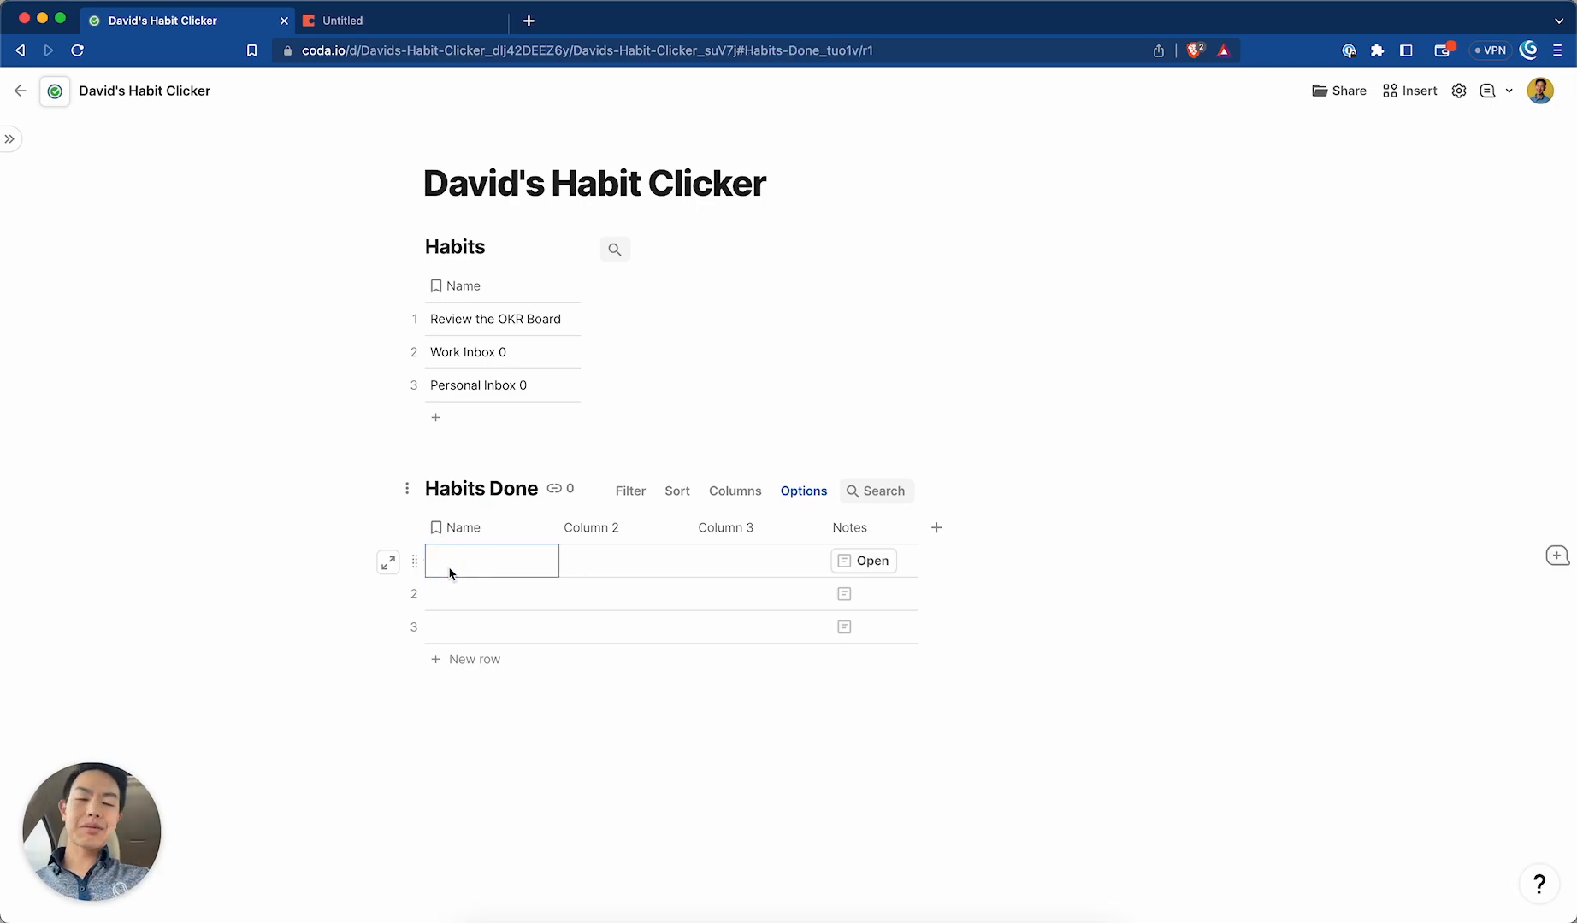
double_click(455, 248)
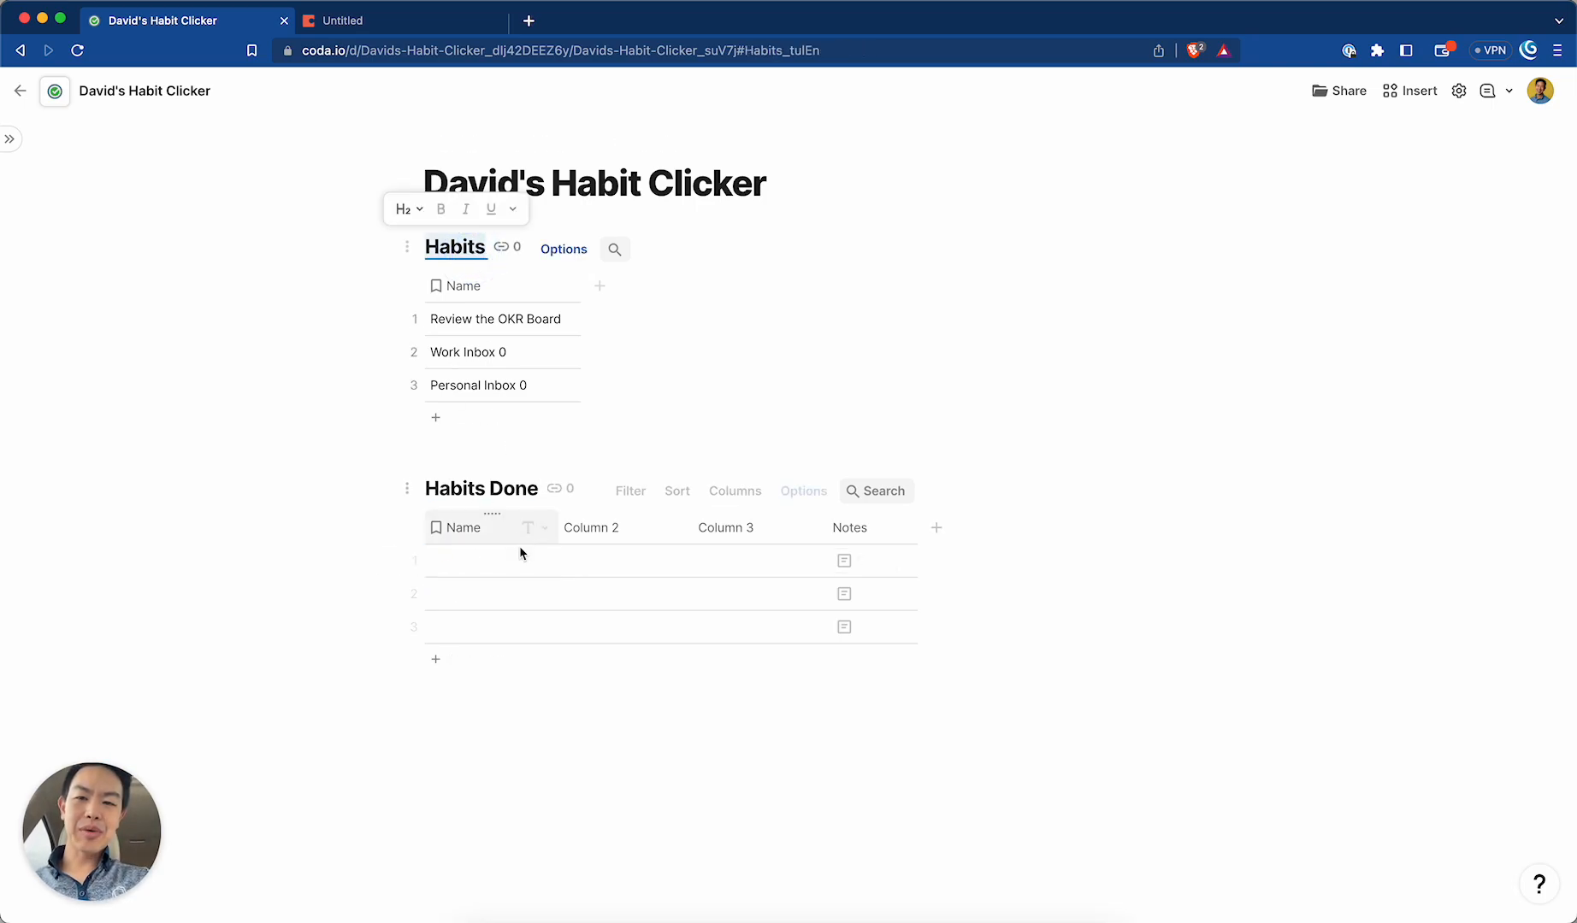
double_click(472, 485)
left_click(510, 511)
left_click(492, 564)
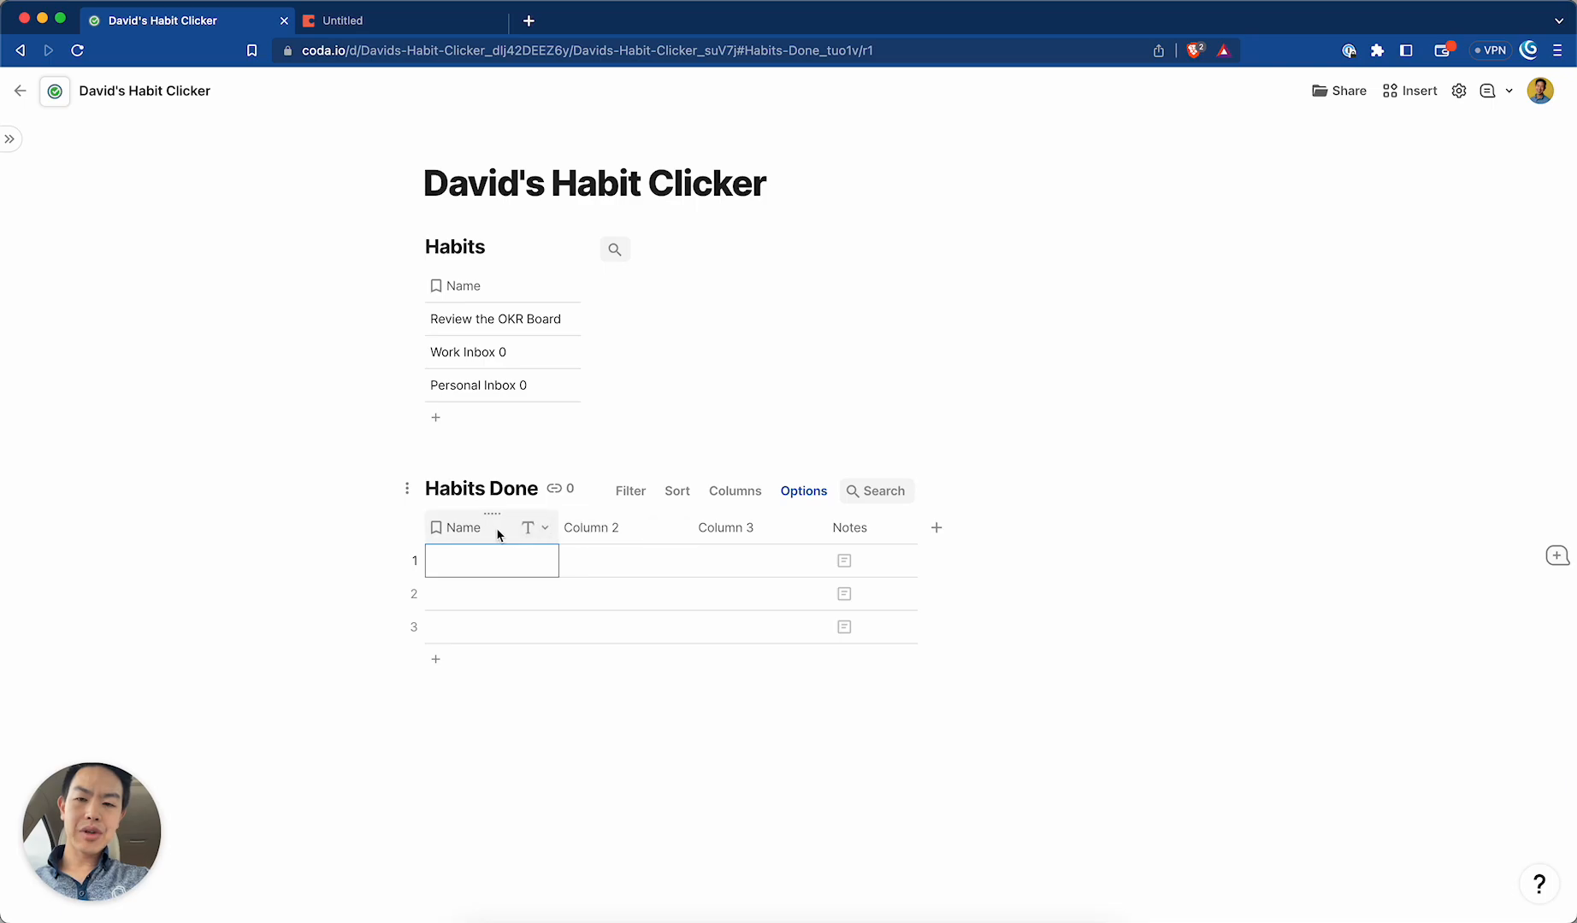
Rename Column 2 of the Habits Done table as "Date".
left_click(605, 535)
type("Date")
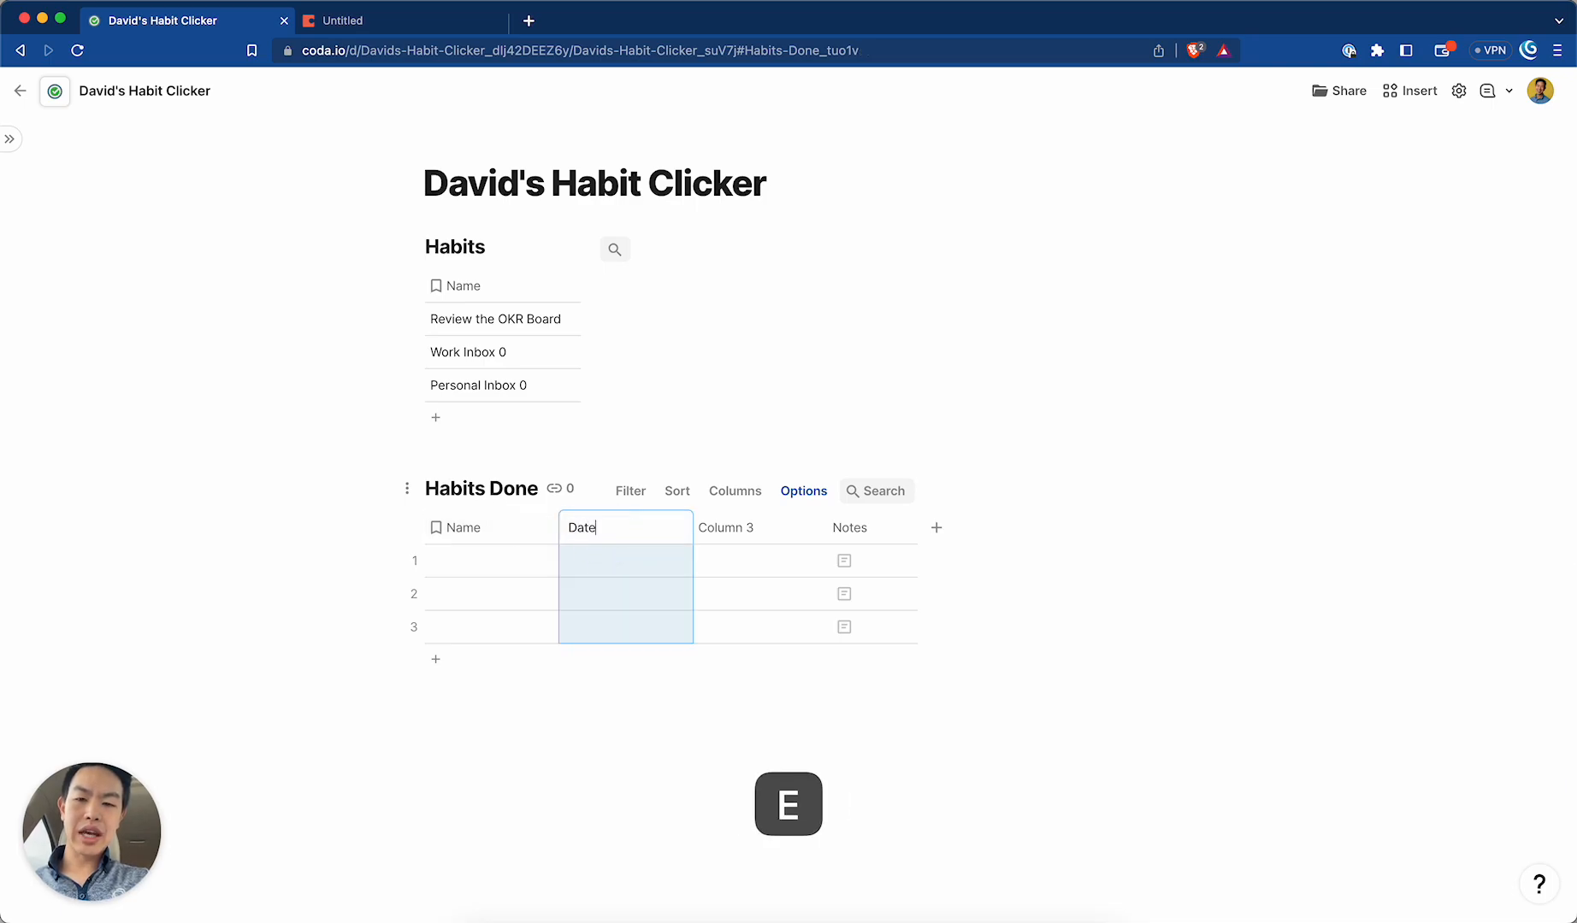
key("Return")
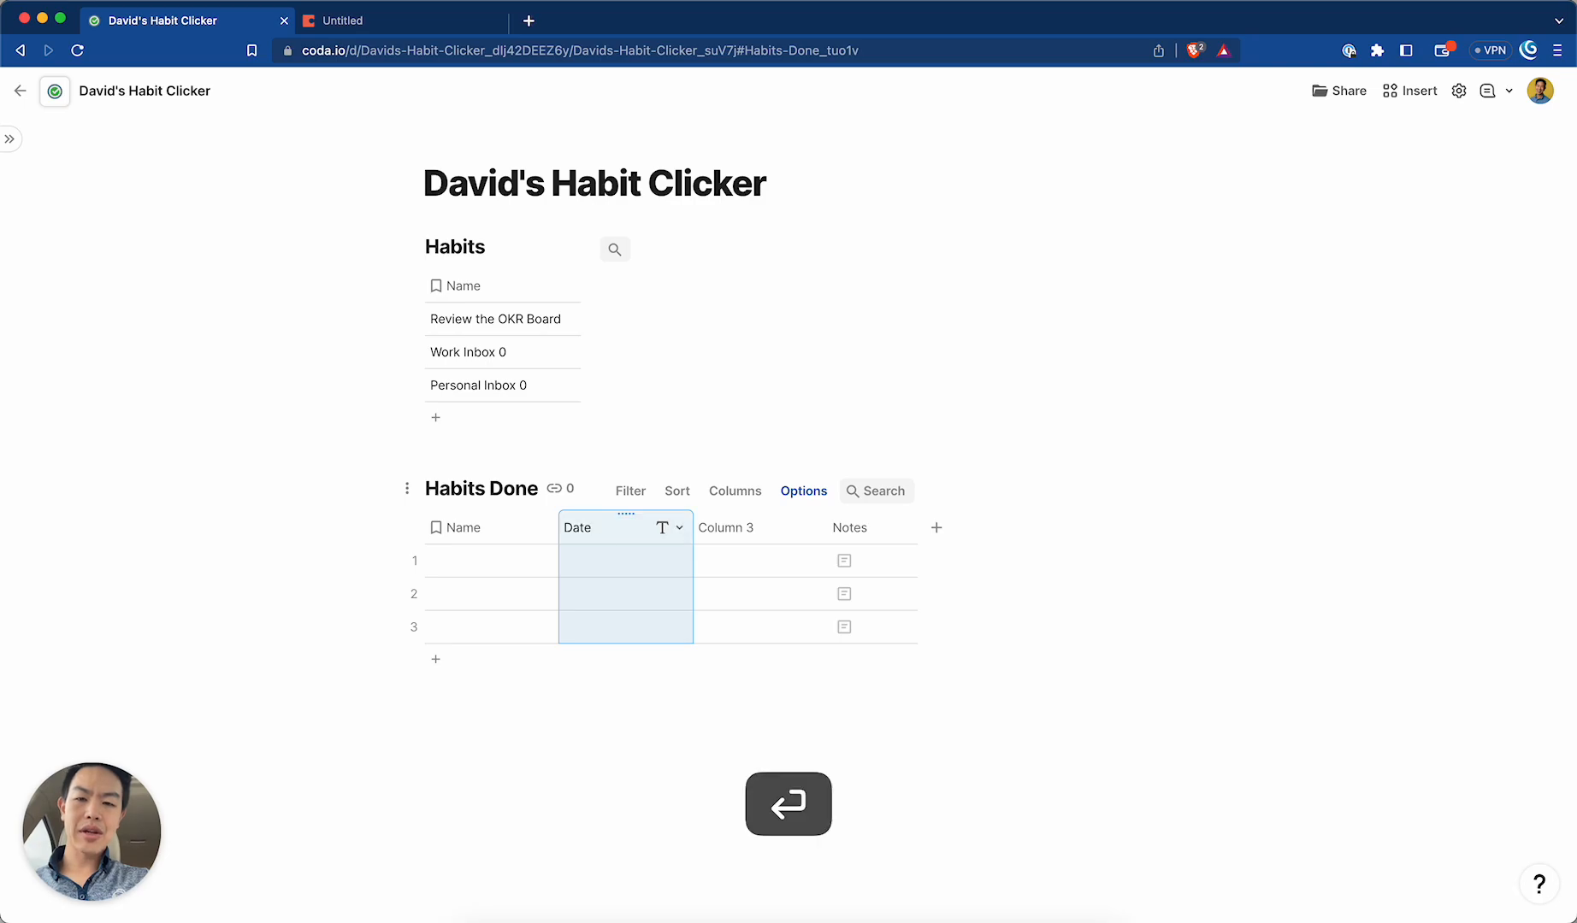
Change the Name column of the Habits Done table to a lookup on the Habits table.
left_click(501, 541)
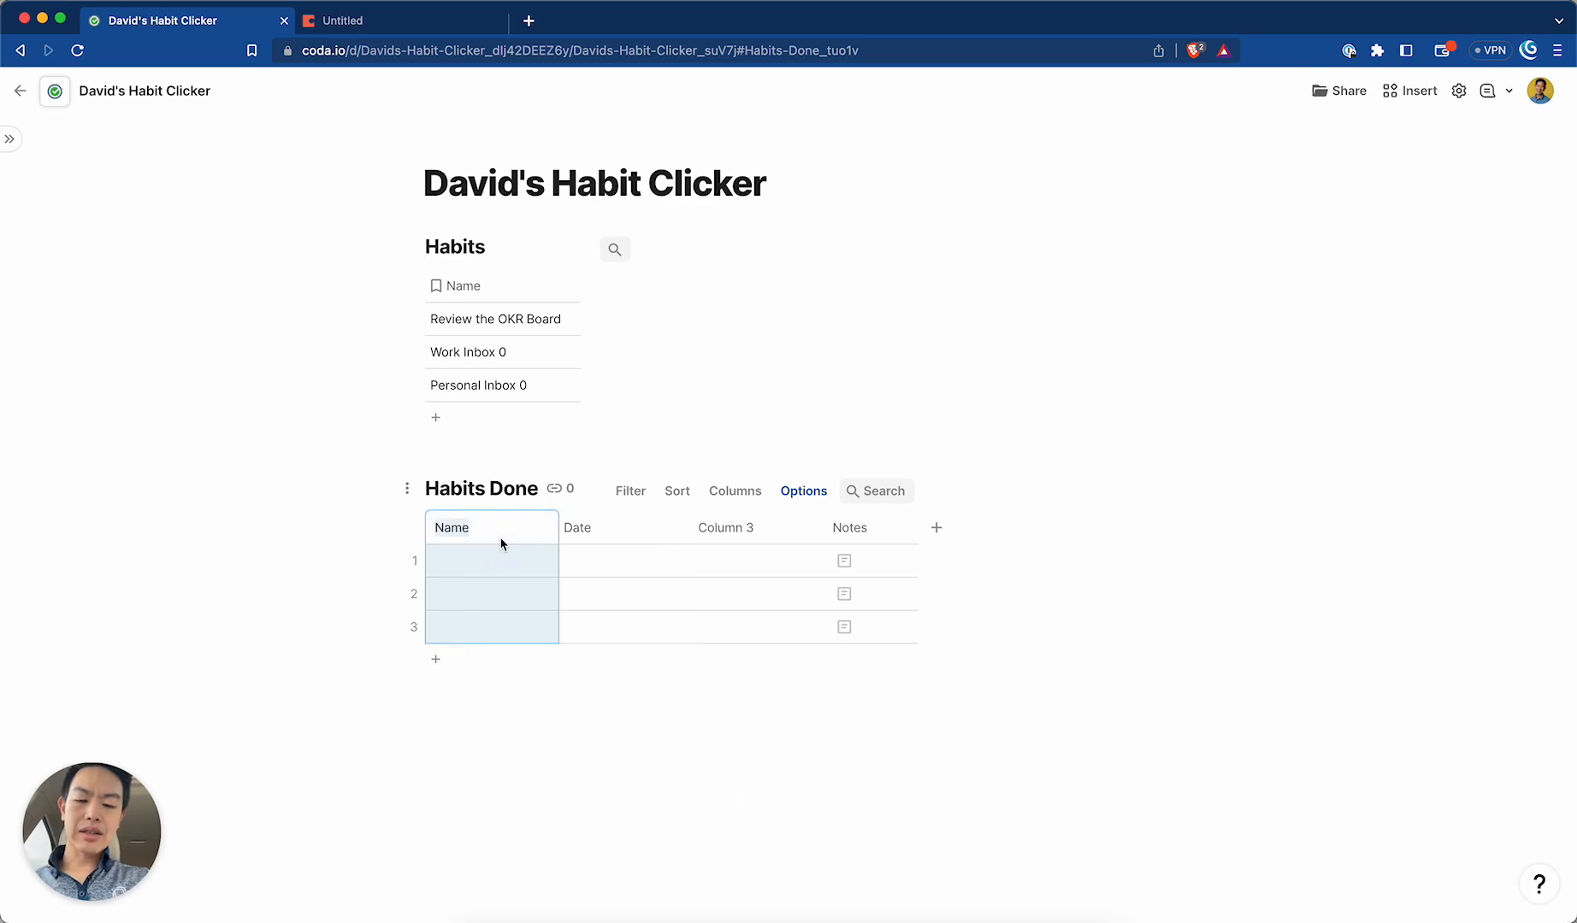
left_click(533, 528)
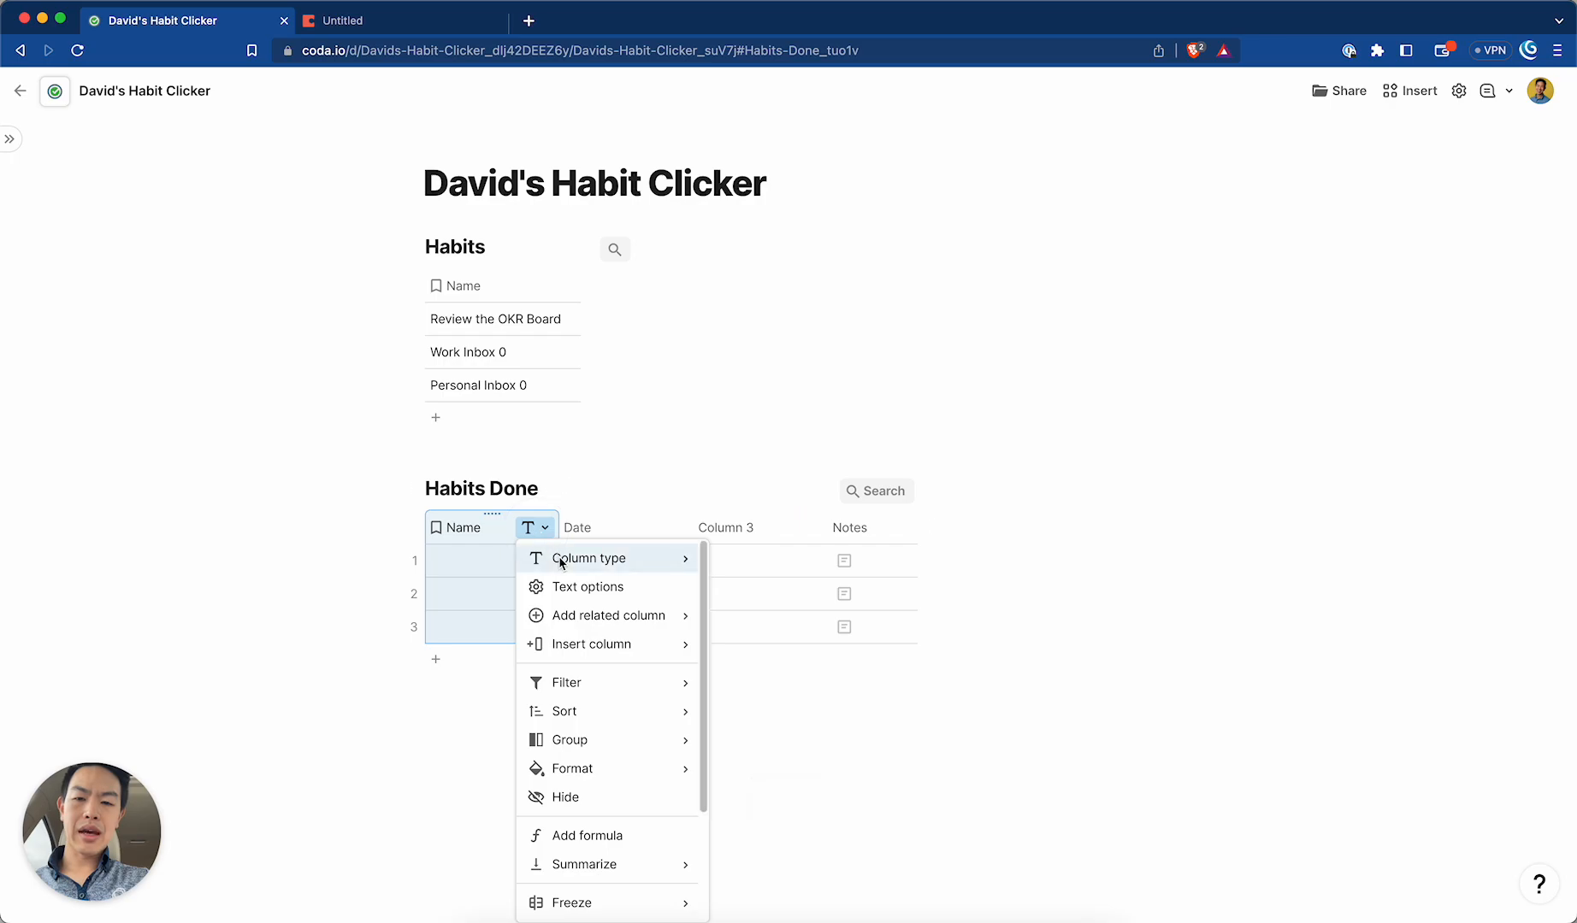
mouse_move(560, 560)
mouse_move(838, 502)
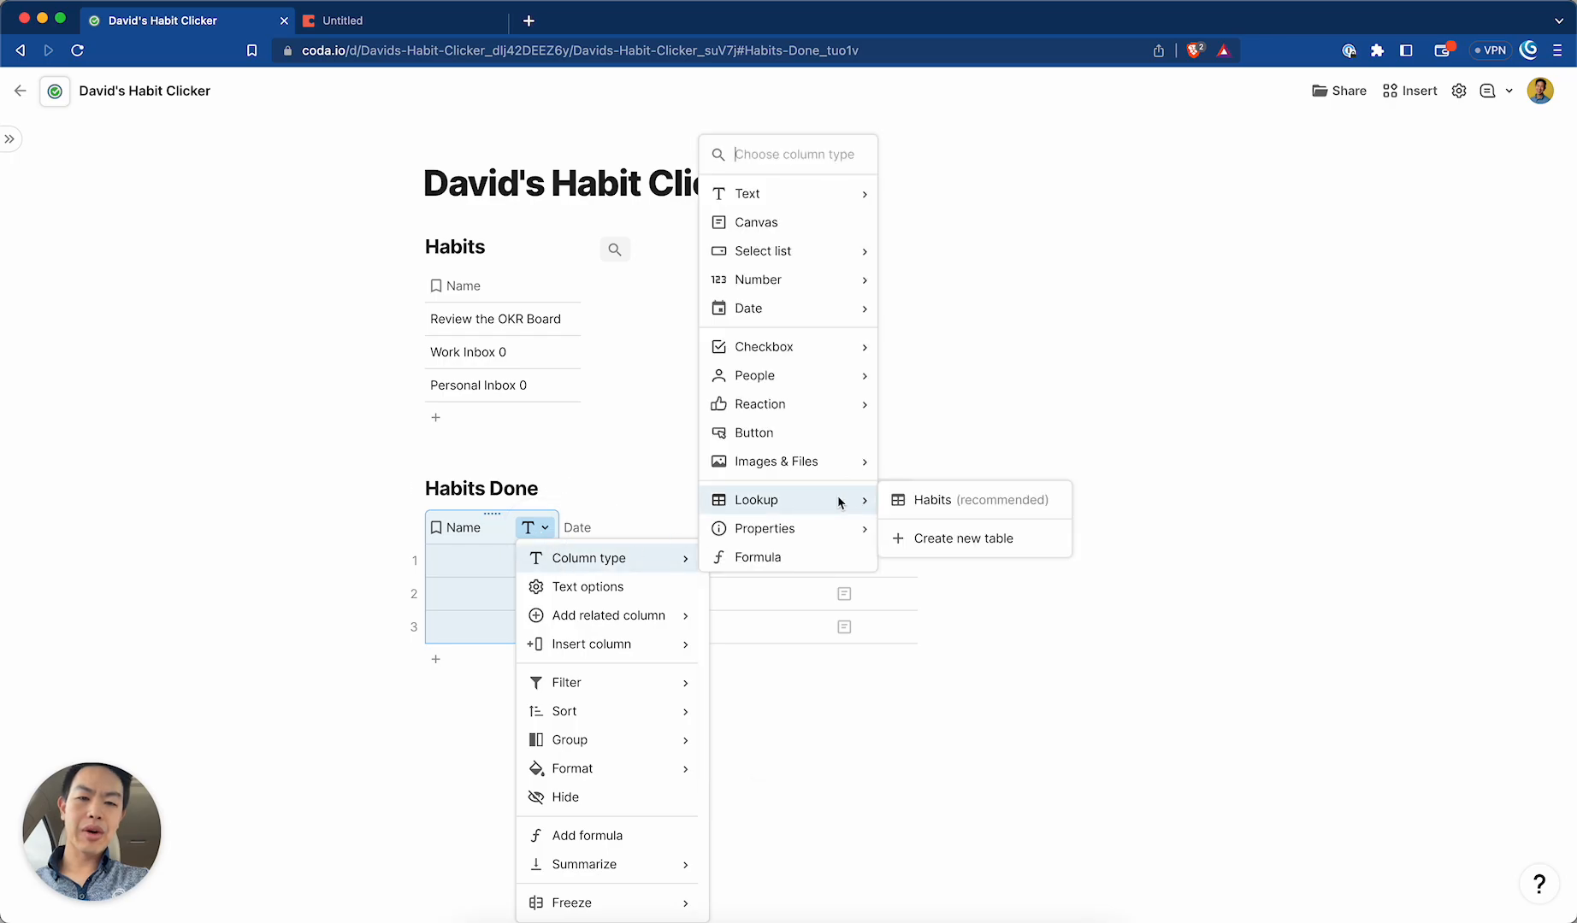
left_click(930, 503)
left_click(538, 568)
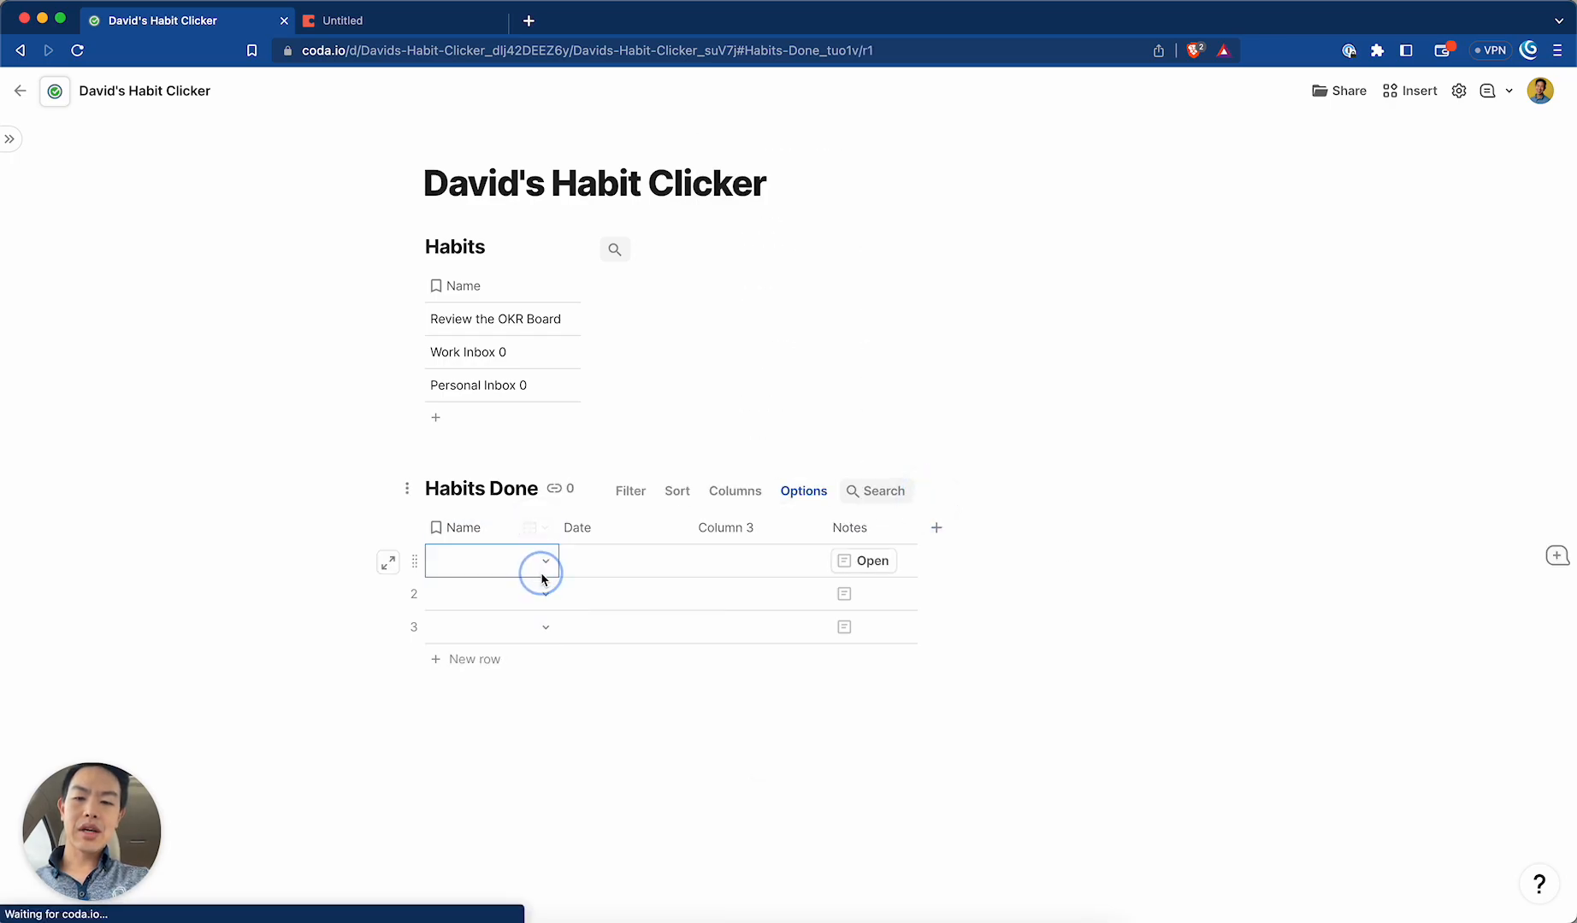
left_click(545, 563)
Allow multiple selections in the lookup options of the Habits Done table's Name column.
left_click(537, 527)
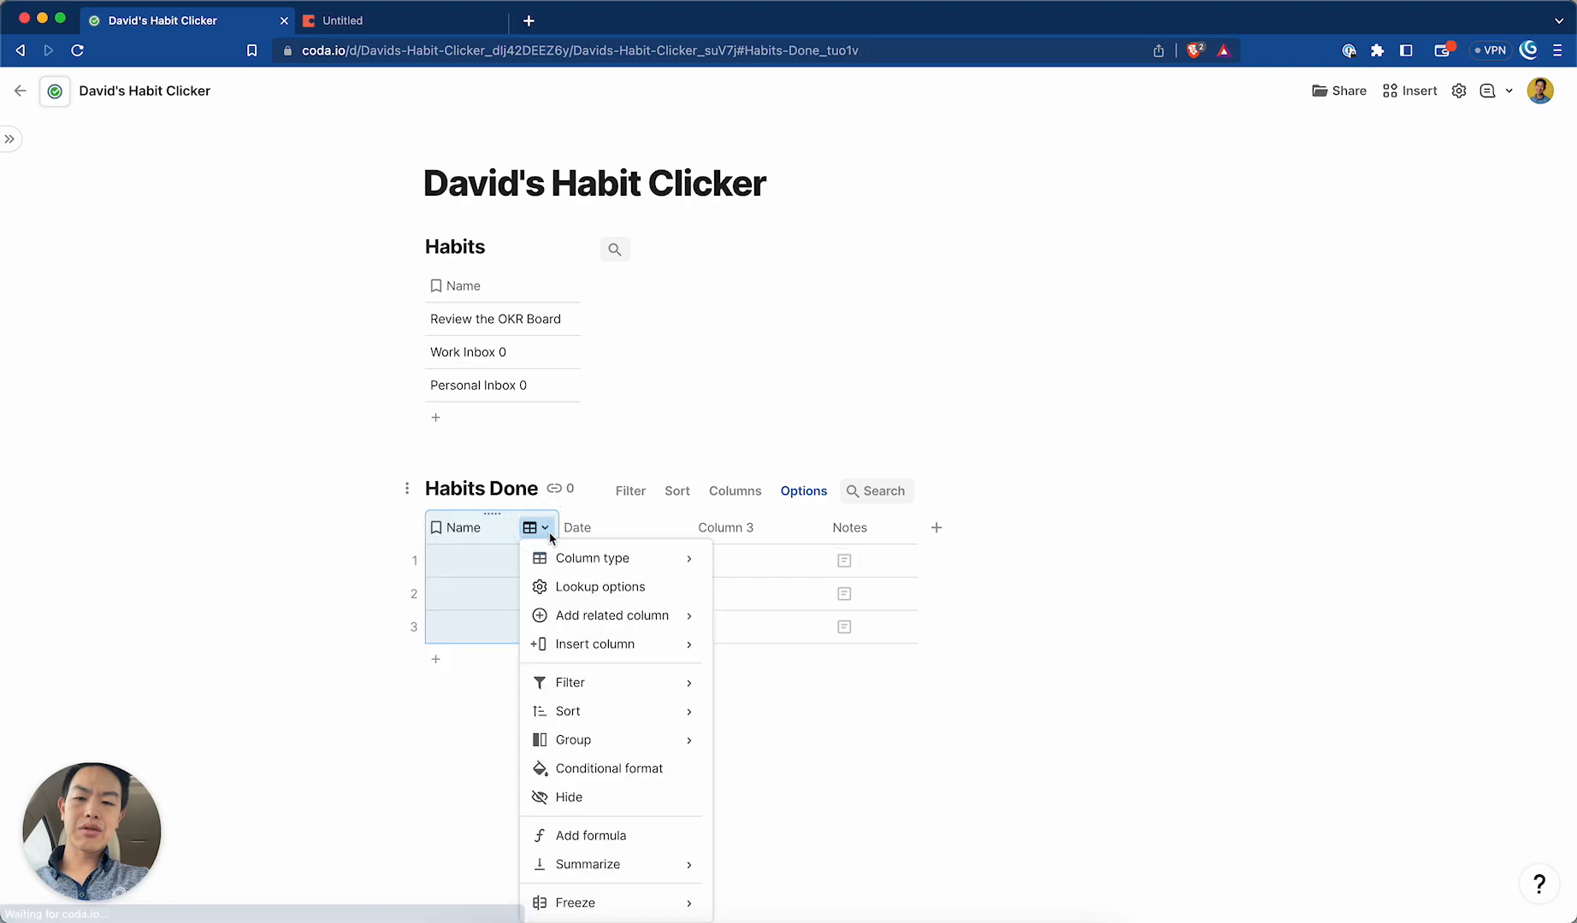
left_click(588, 591)
left_click(818, 283)
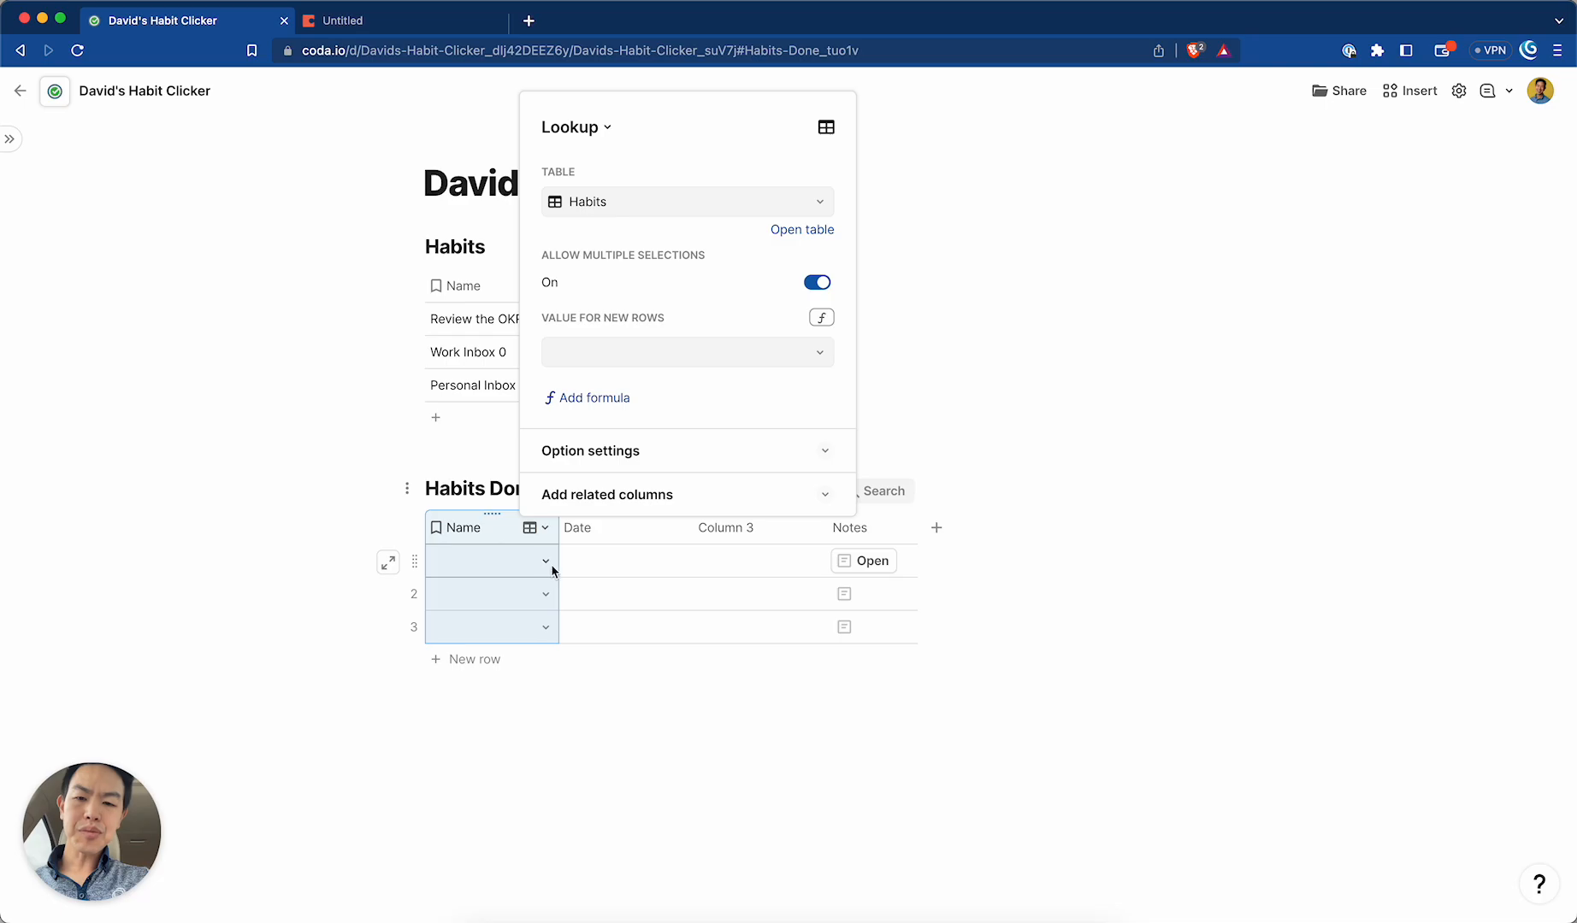
left_click(601, 561)
Delete Column 3 and Notes from the Habits Done table.
left_click(750, 528)
left_click(855, 528, "shift")
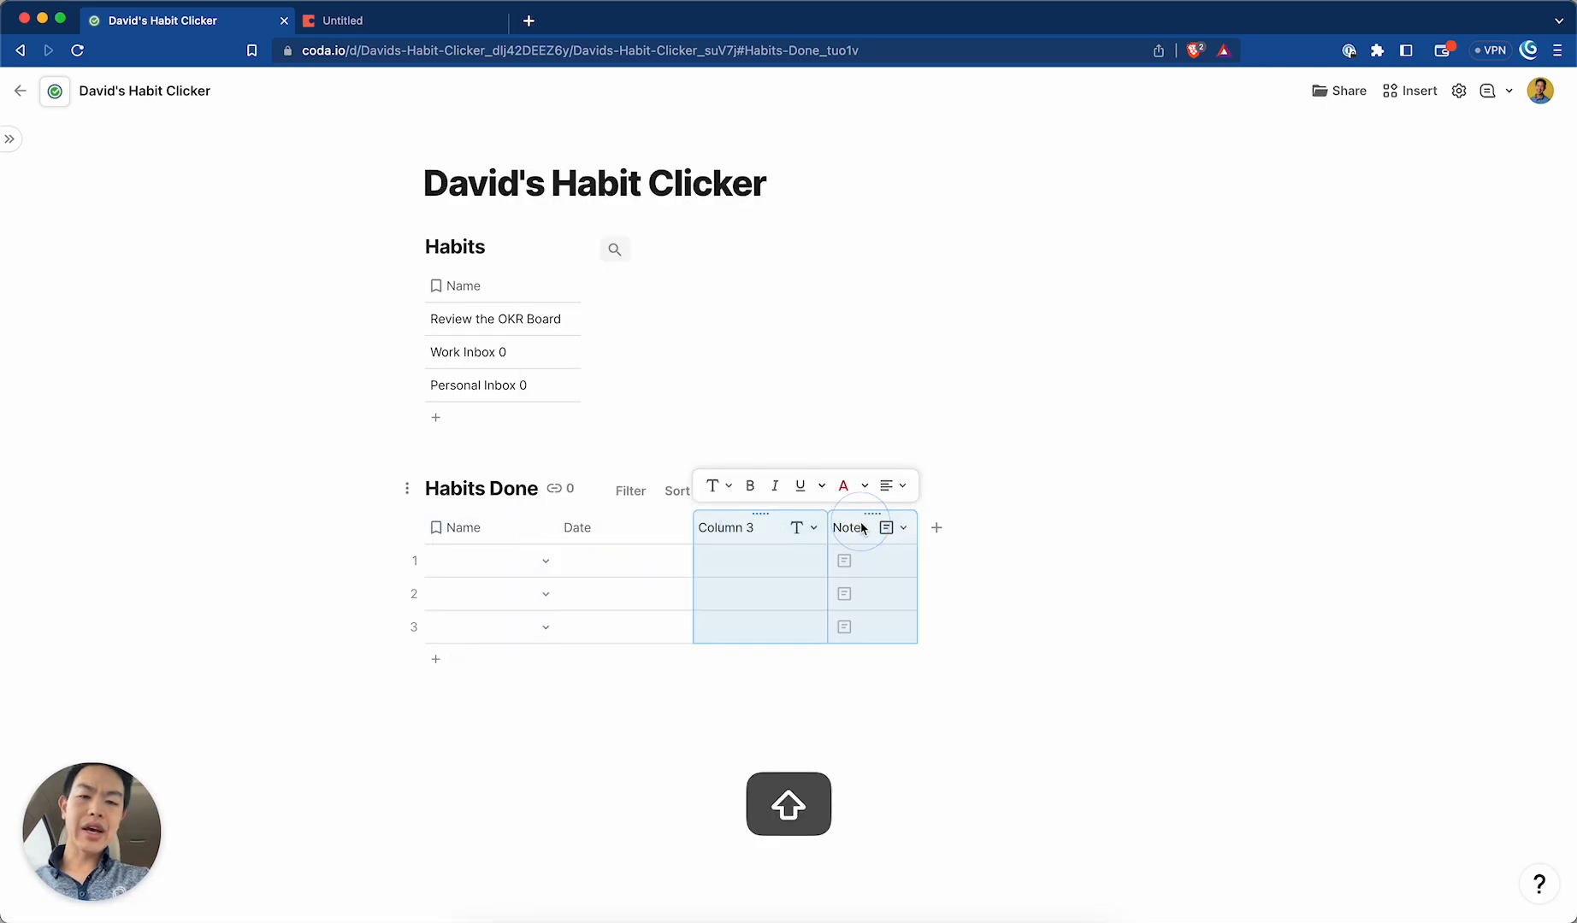
left_click(885, 528)
left_click(894, 643)
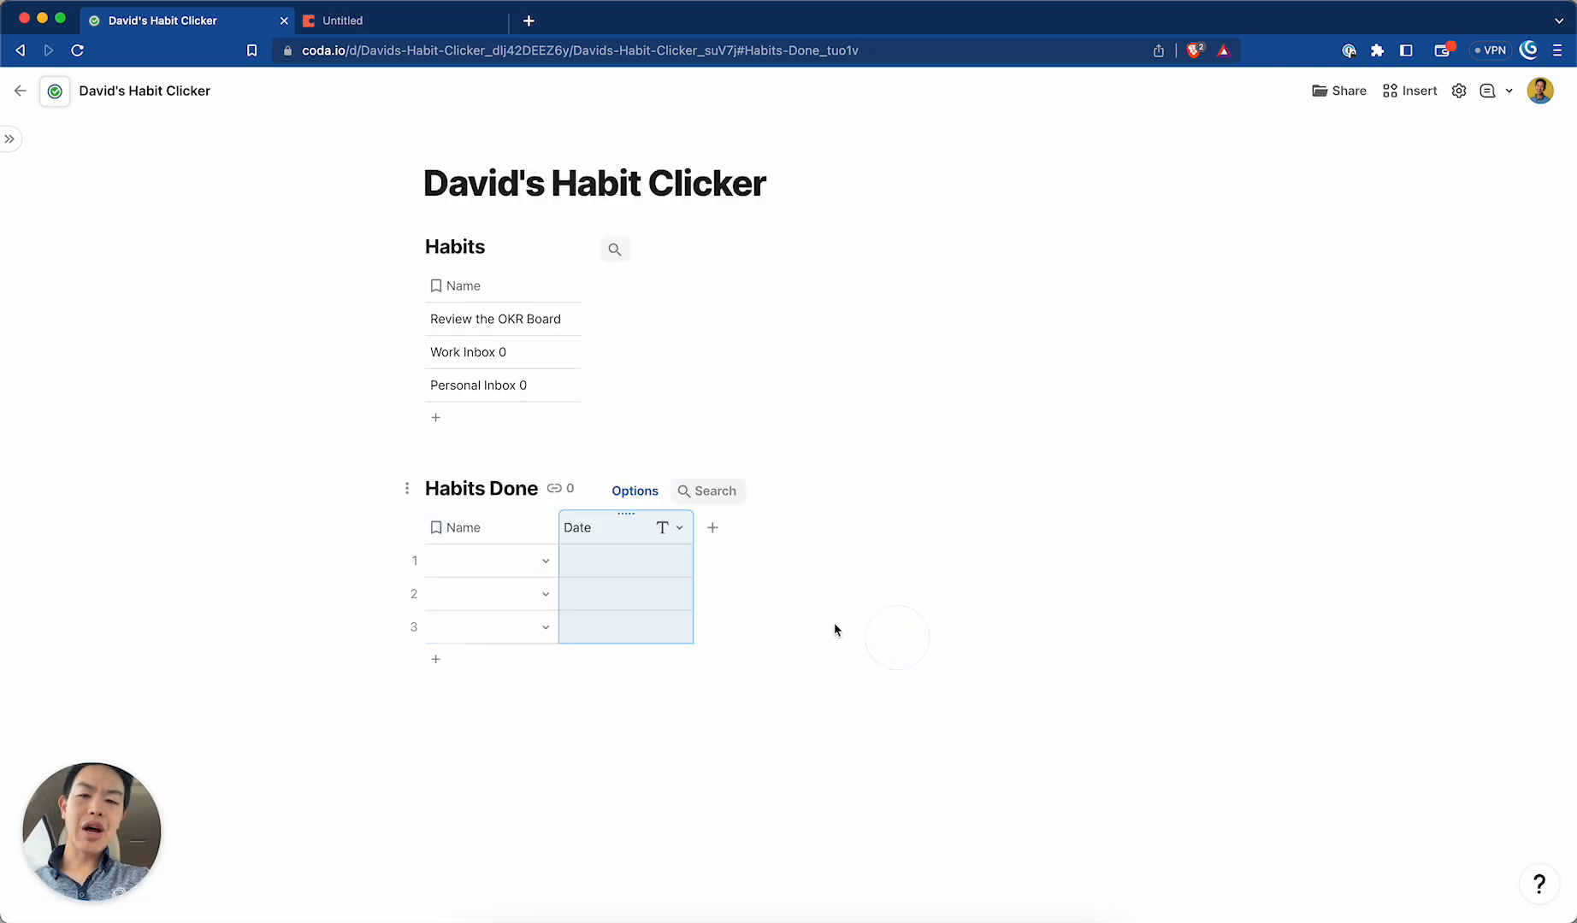
left_click(476, 565)
left_click(666, 529)
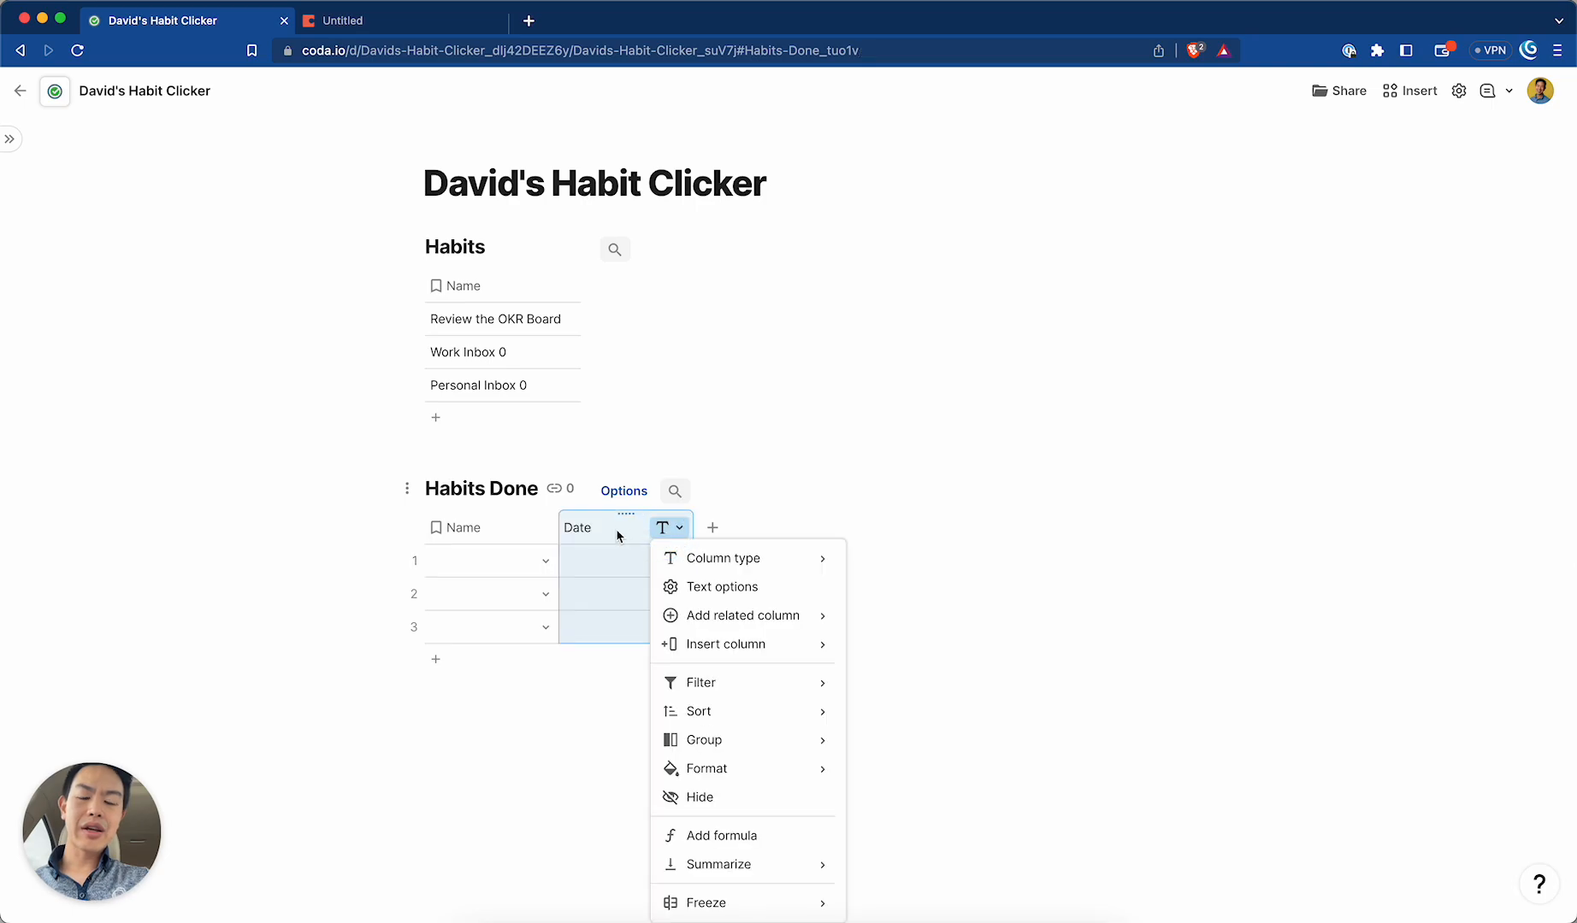
left_click(606, 554)
Enter "Review the OKR Board" as the habit in the first row of the Habits Done table.
left_click(469, 571)
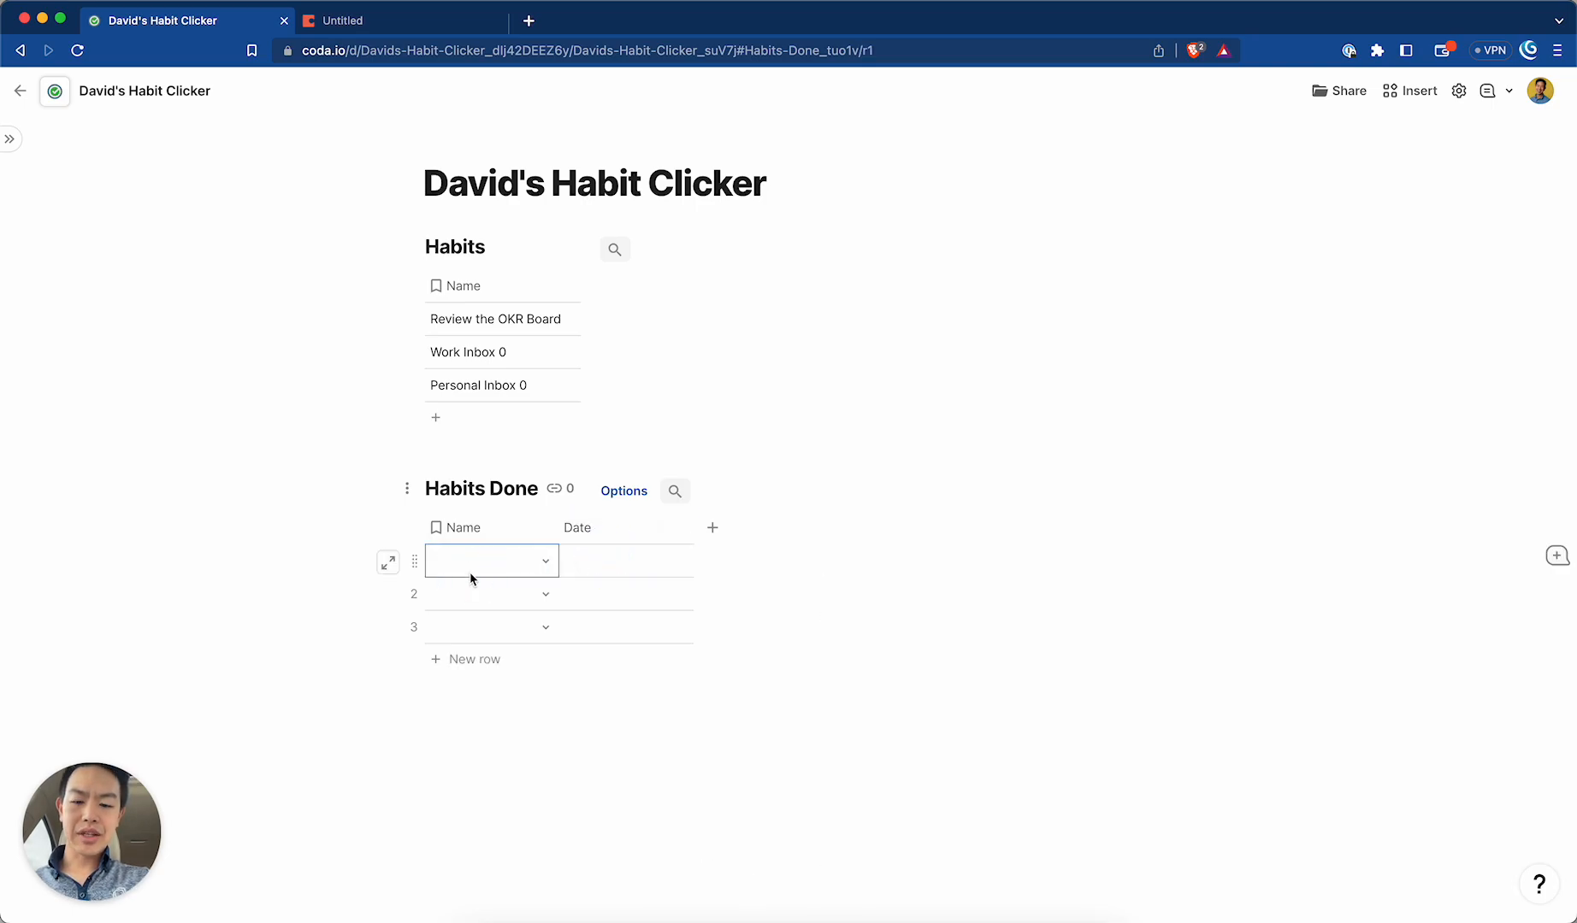
type("revi")
key("Tab")
left_click(598, 572)
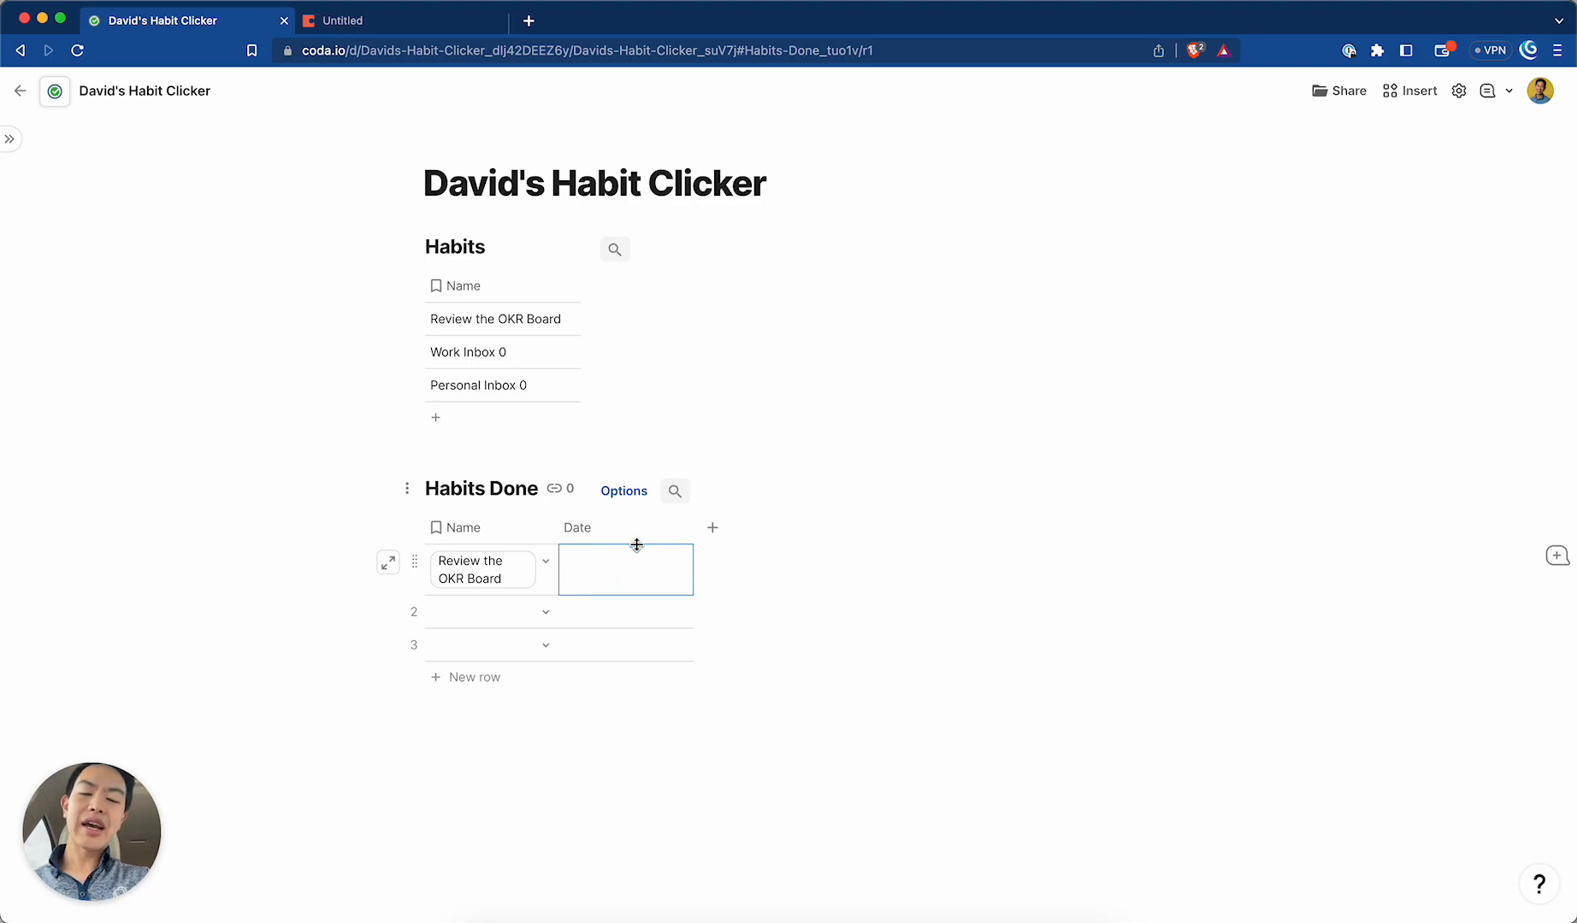
left_click(641, 571)
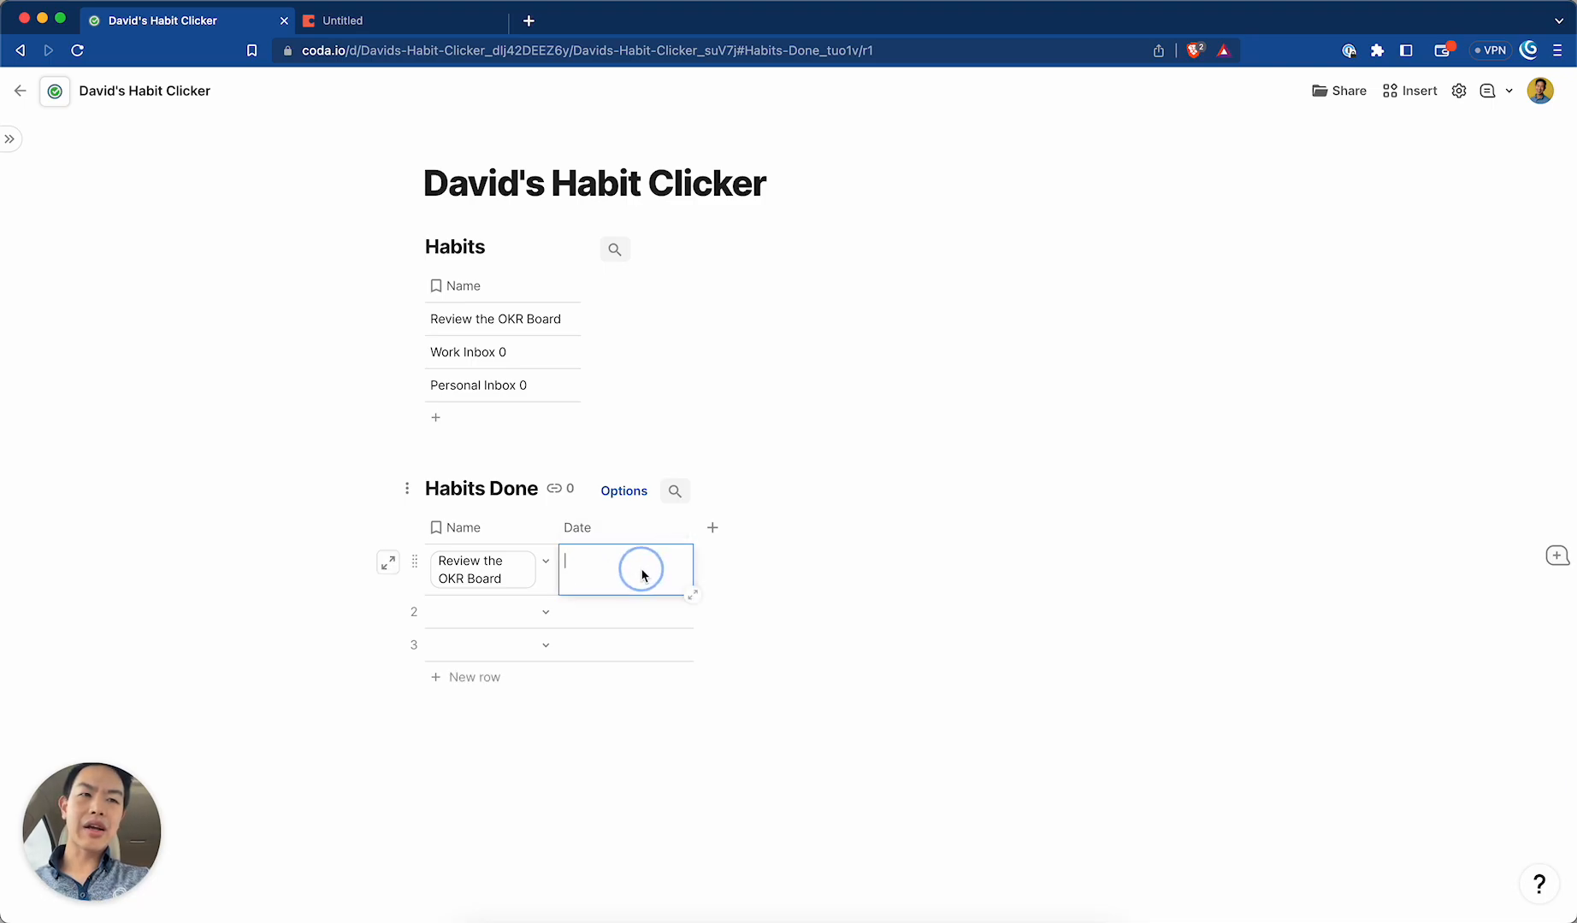
Change the column type of the Date column in the Habits Done table to Date.
left_click(669, 527)
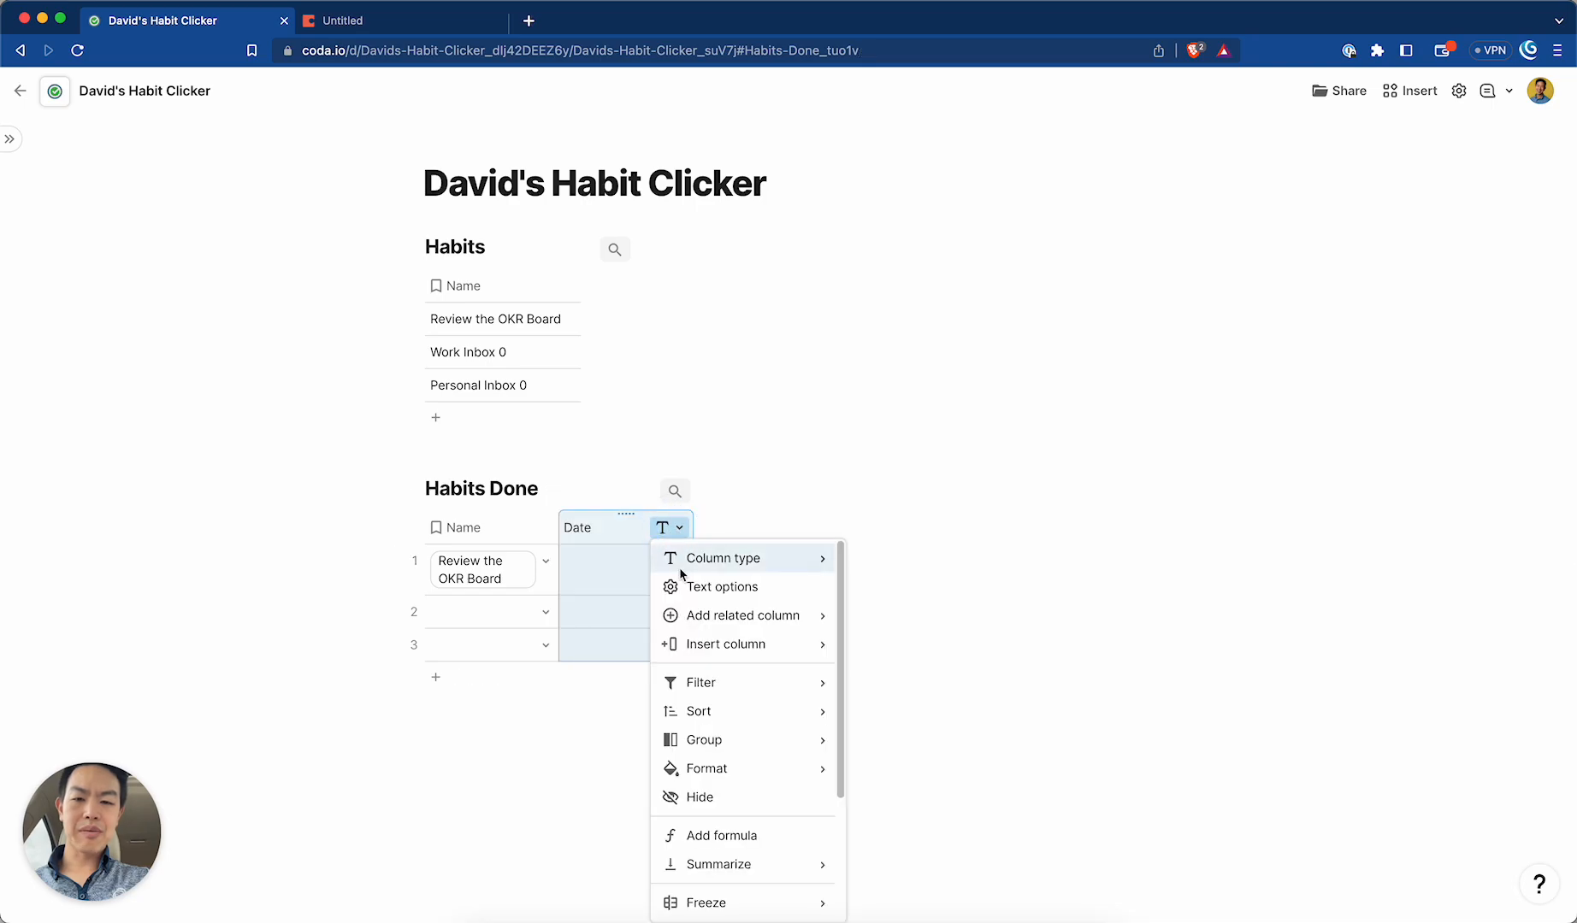
type("dav")
key("BackSpace")
key("BackSpace")
key("BackSpace")
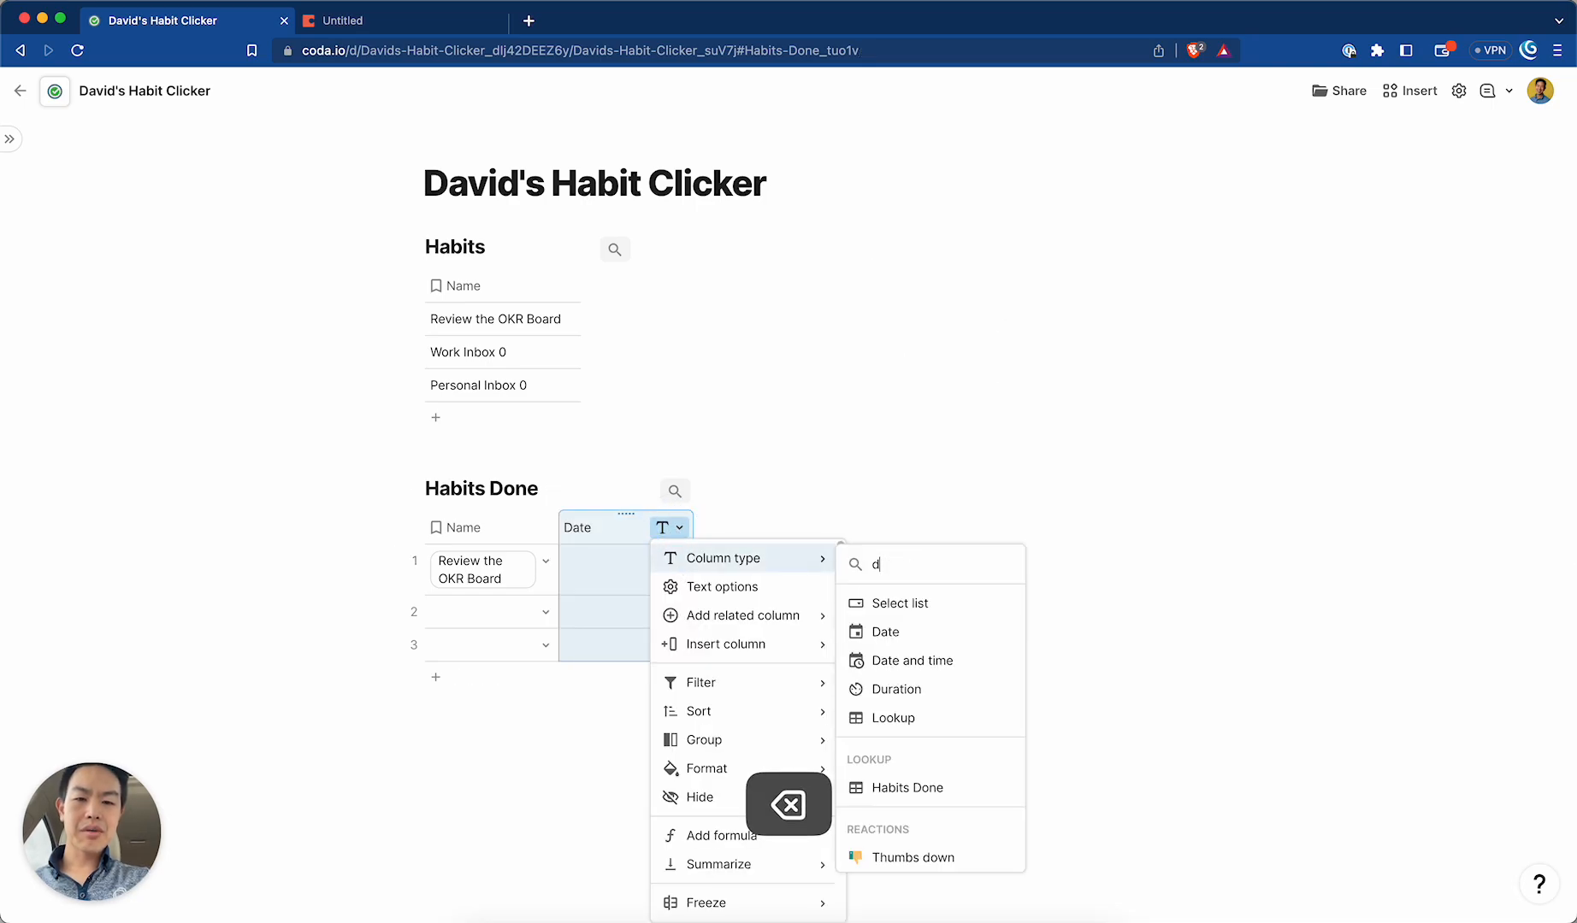
type("date")
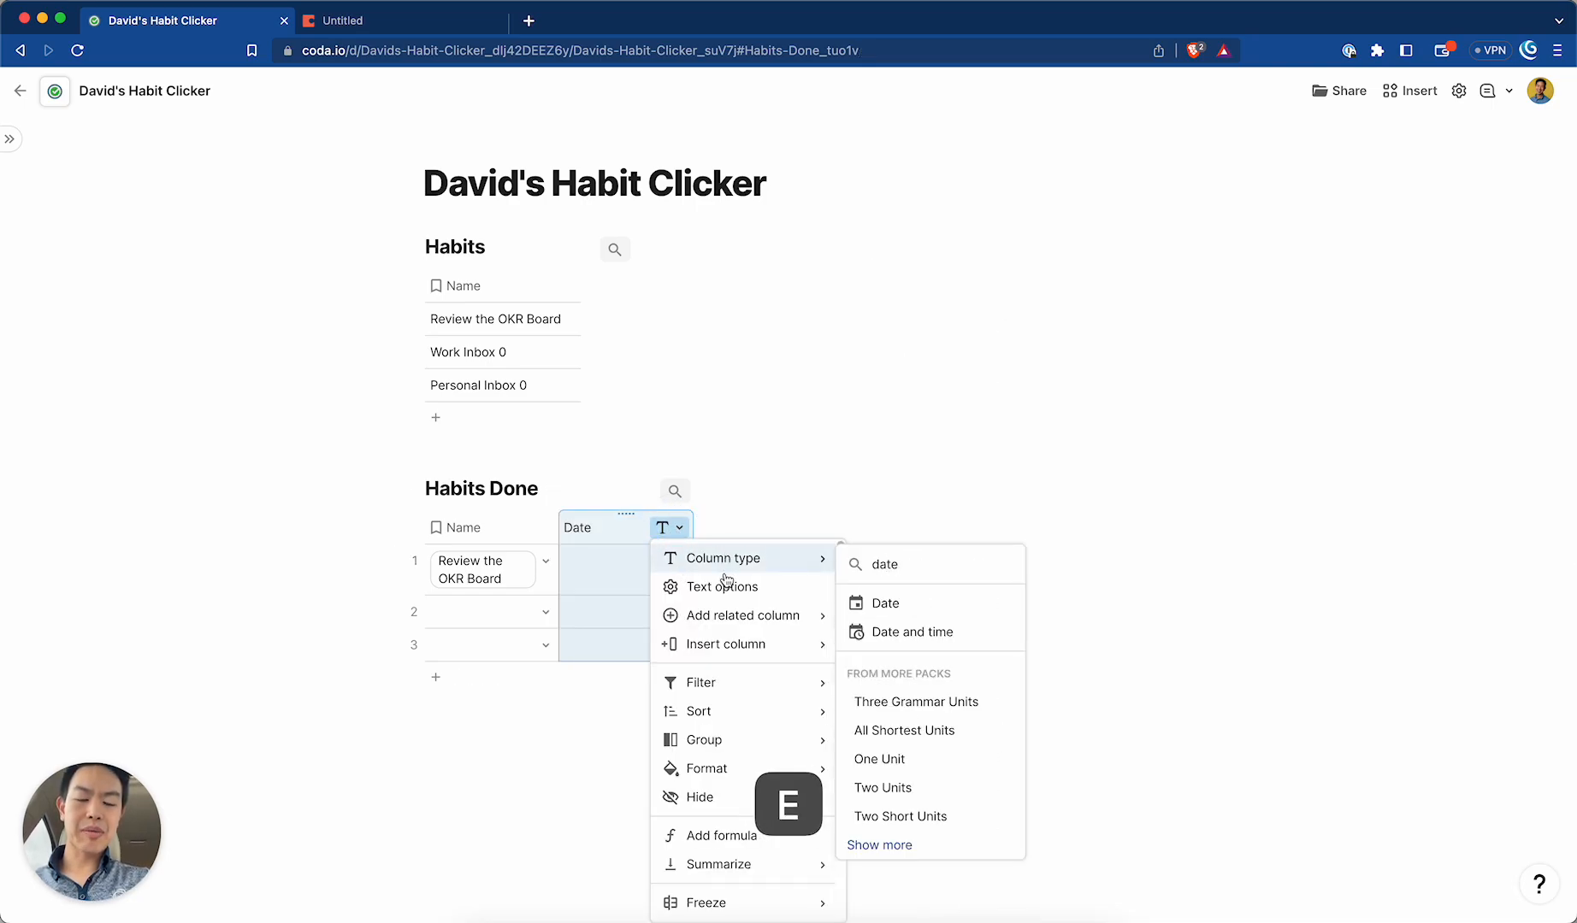
mouse_move(748, 558)
type("date")
key("Down")
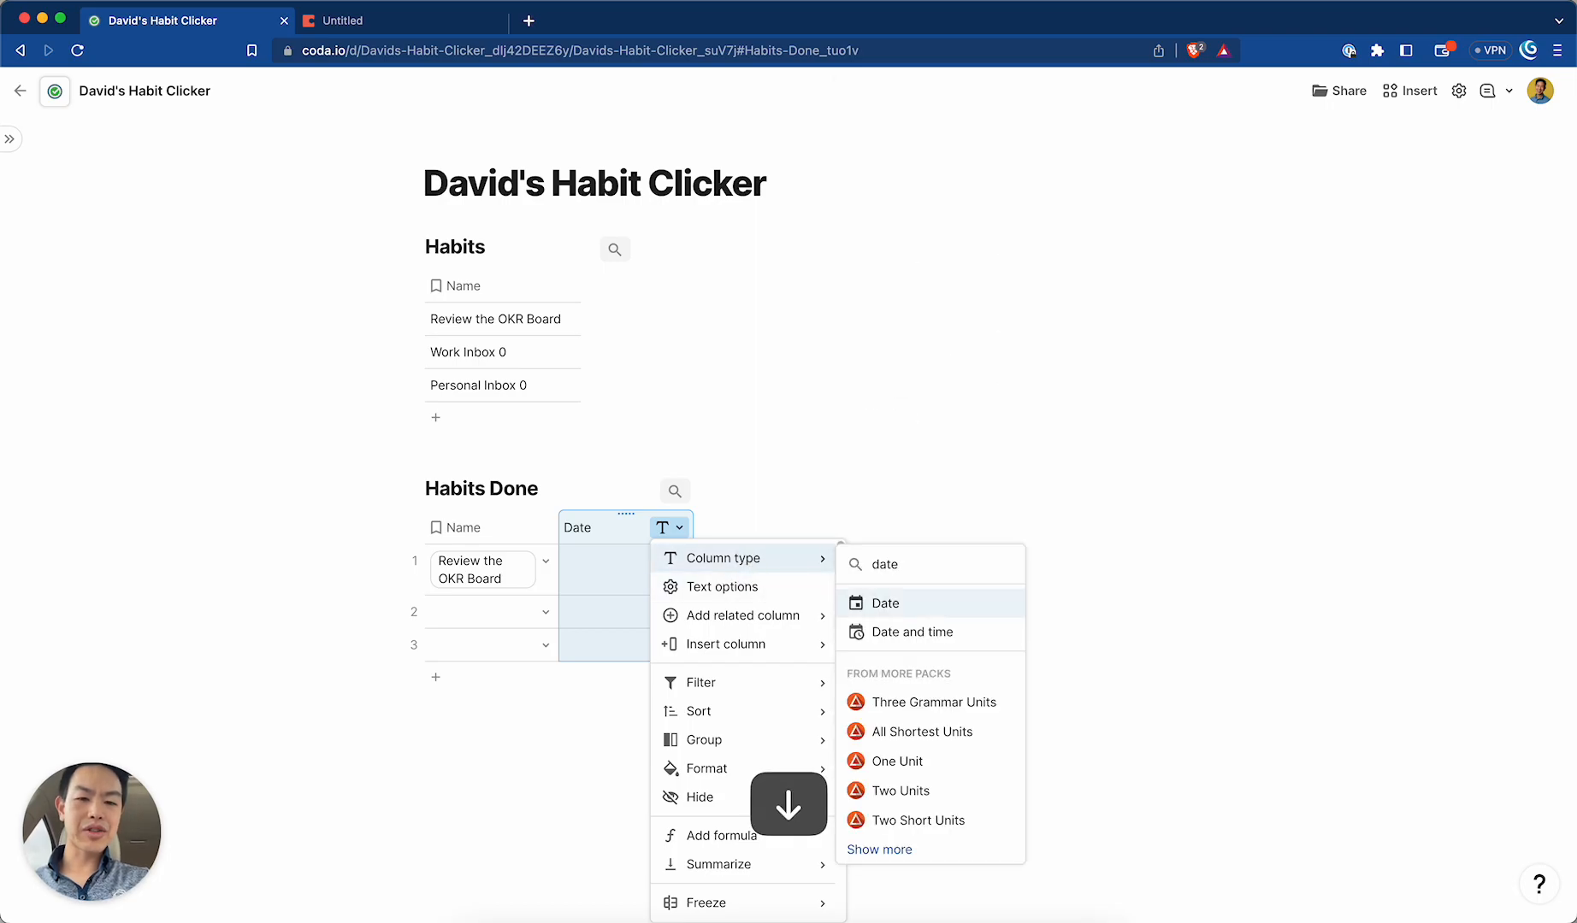
key("Return")
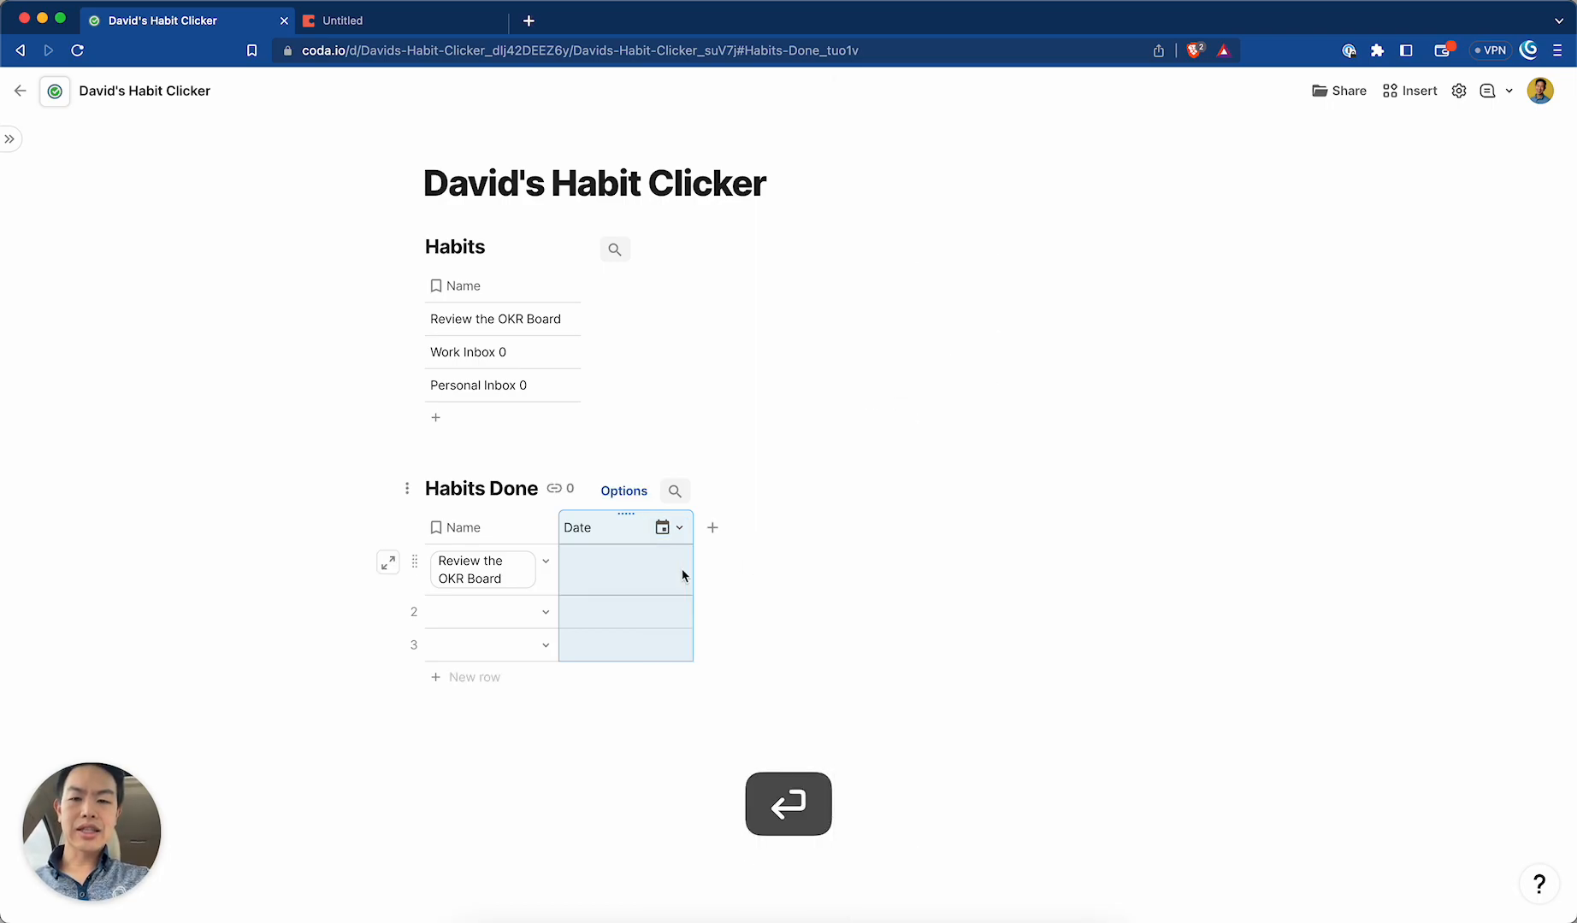
Set the date of the first Habits Done row to today, 3/23/2023.
left_click(640, 570)
type("today")
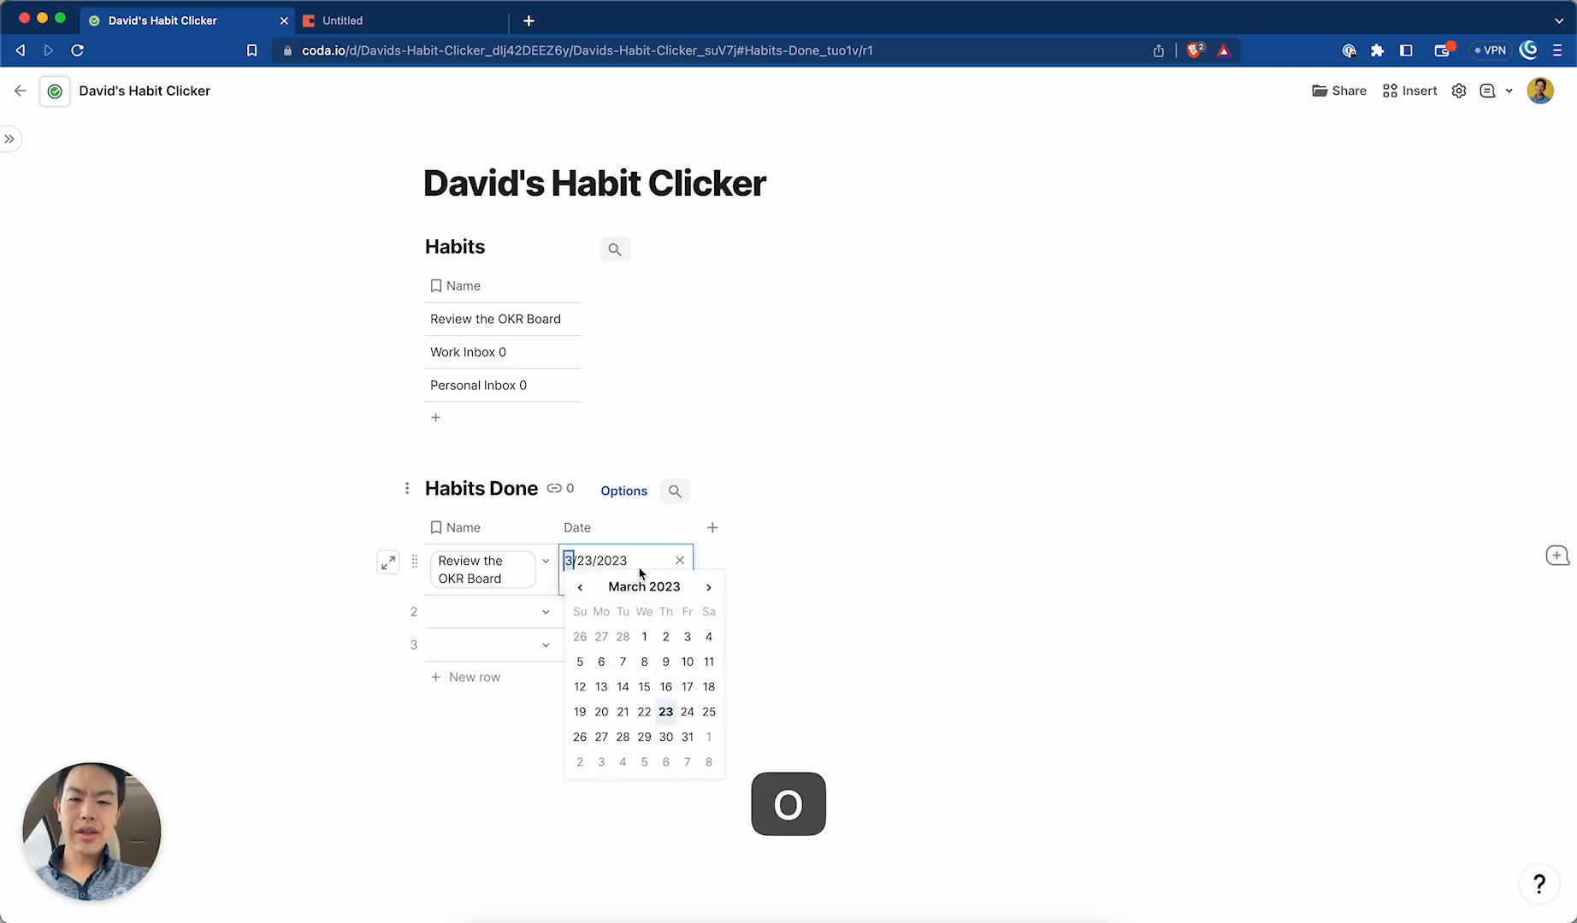
key("Return")
left_click(643, 570)
left_click(623, 619)
type("t")
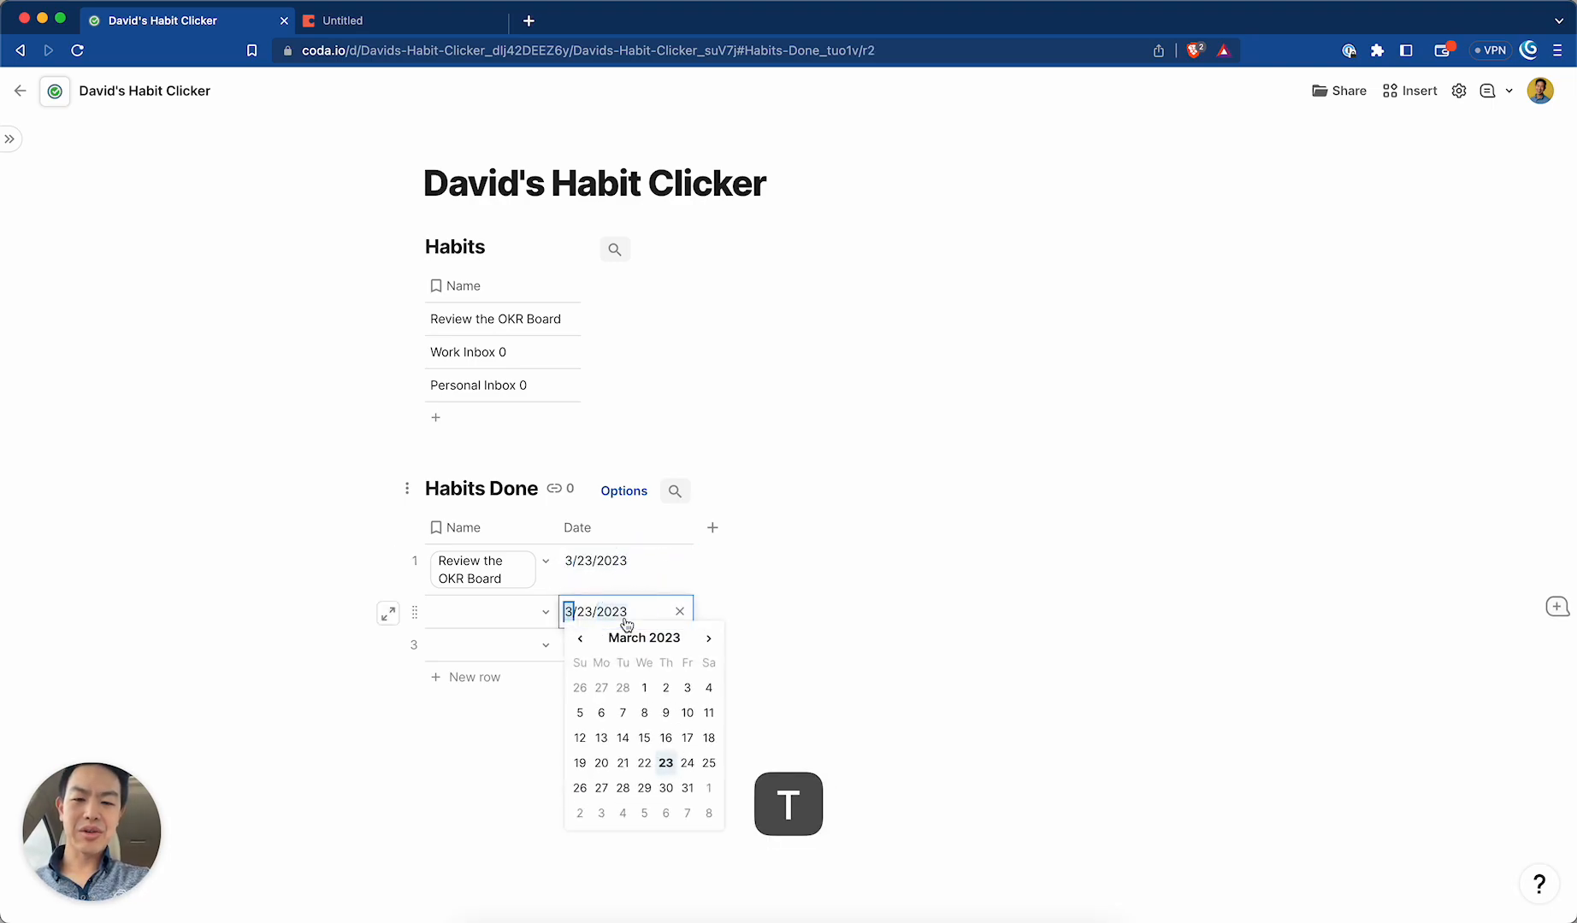
key("Escape")
type("9")
key("Escape")
type("m")
key("Escape")
type("d")
key("Escape")
left_click(644, 589)
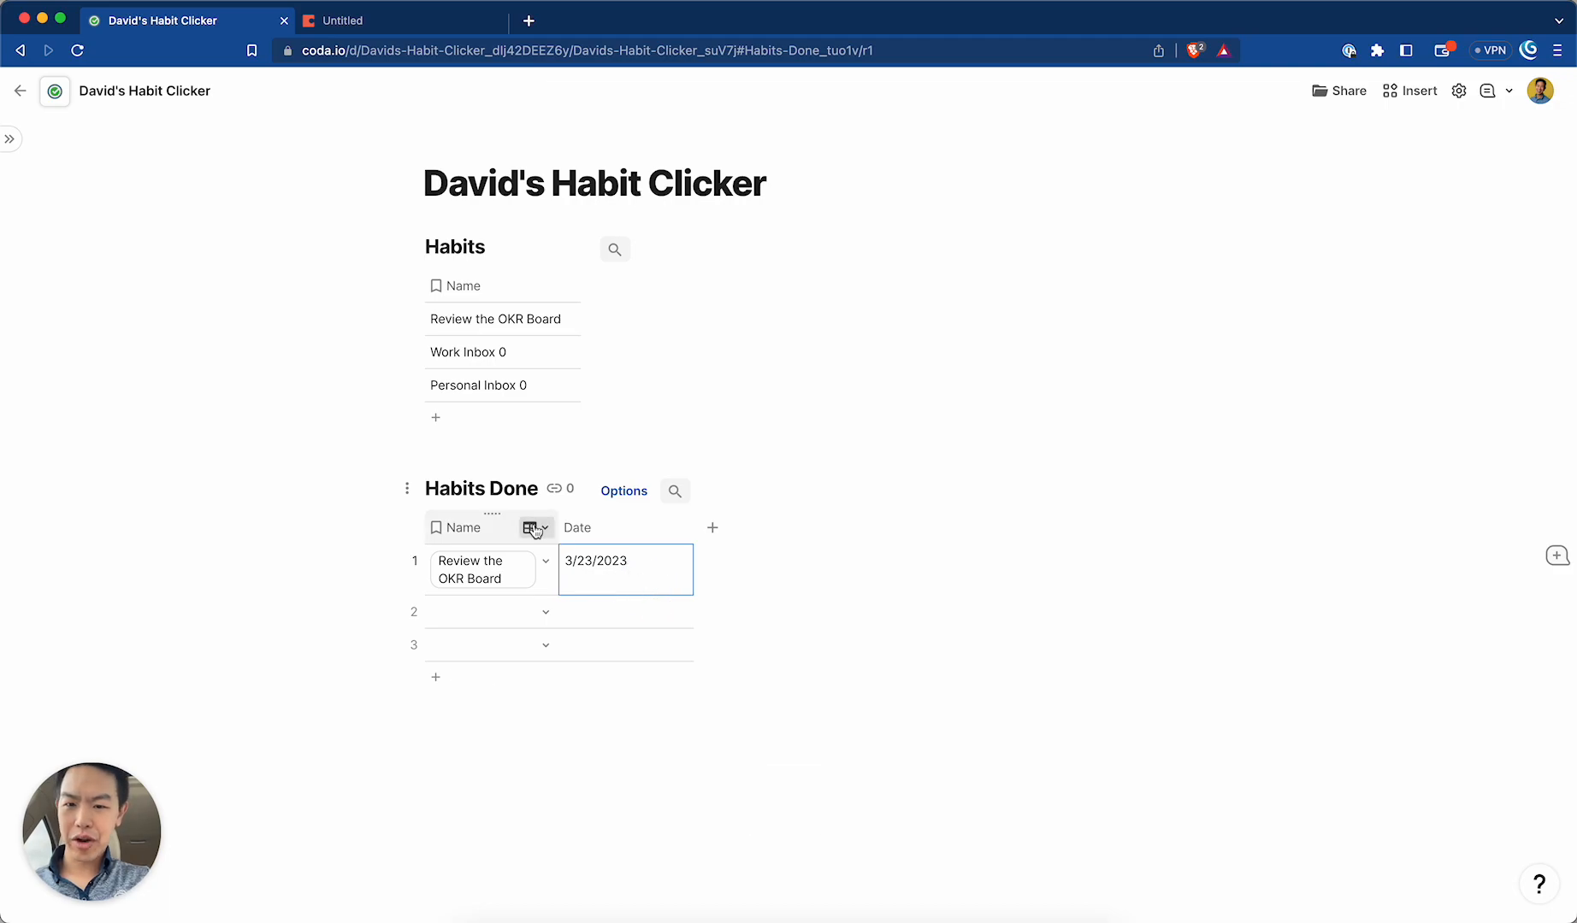
Widen the Name column of Habits Done to fit each habit on one line, and fill the second row with Work Inbox 0 and 3/23/2023.
left_click_drag(557, 524, 616, 525)
left_click(543, 597)
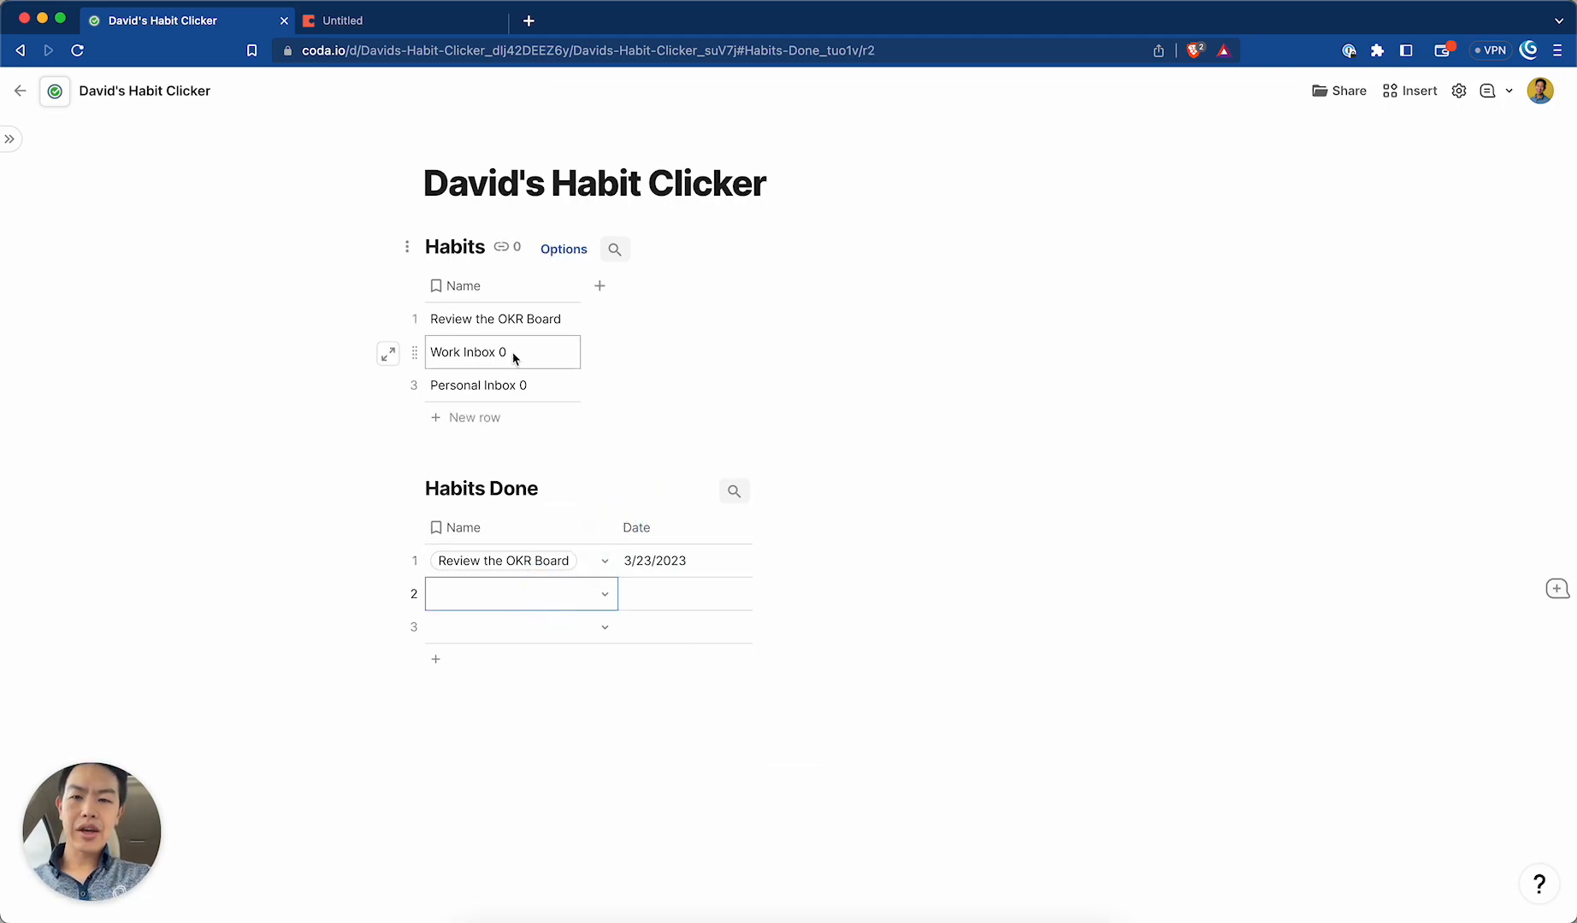
left_click(604, 593)
left_click(564, 671)
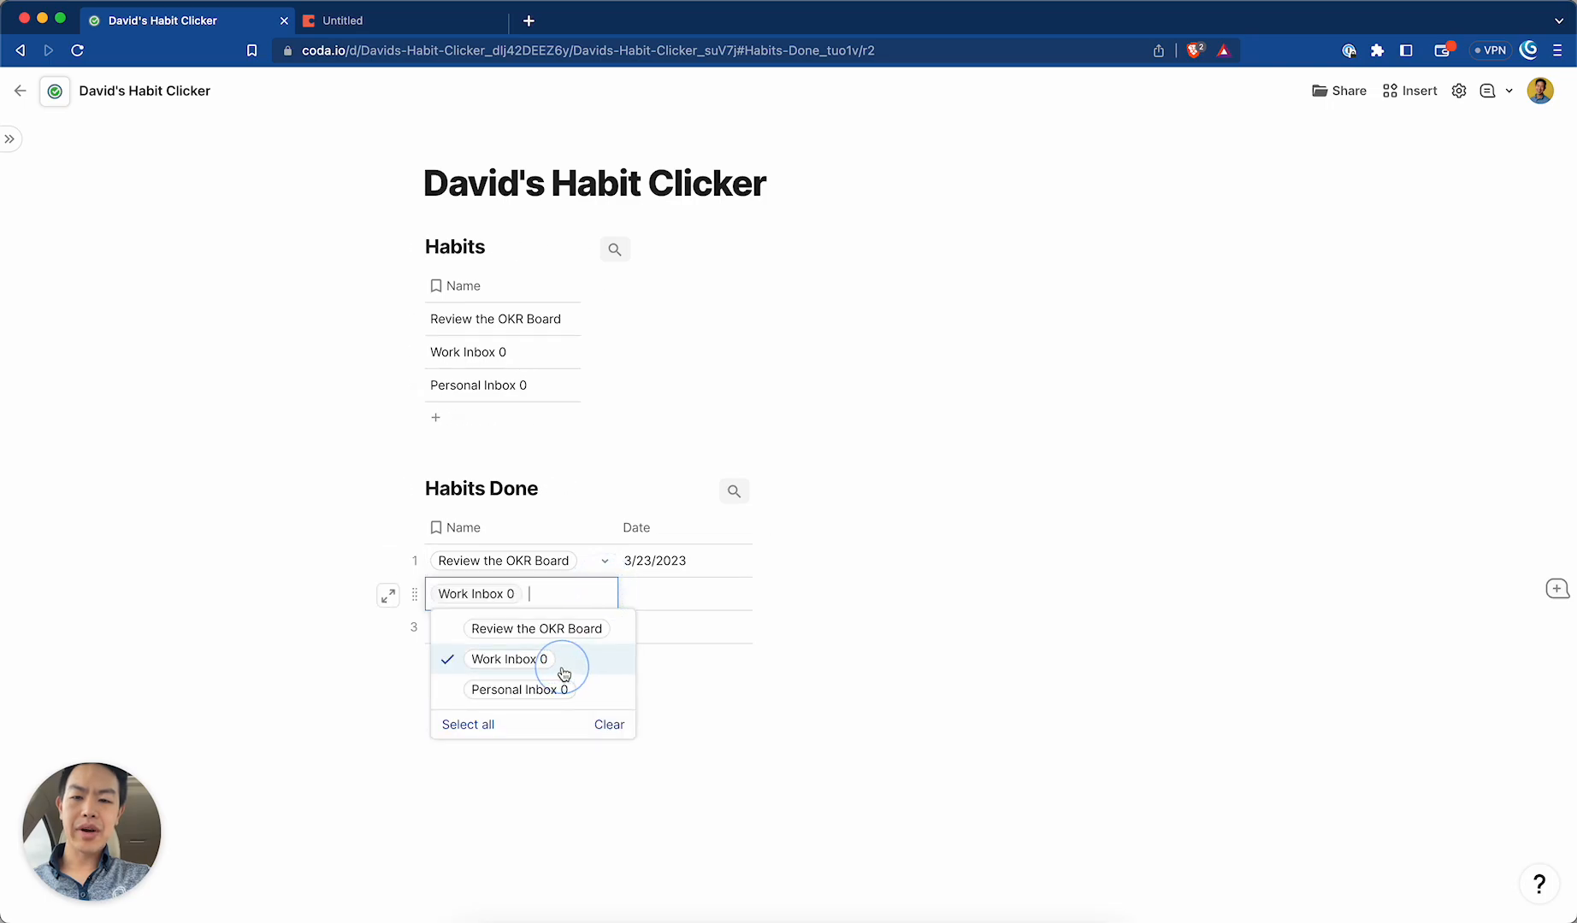
left_click(654, 607)
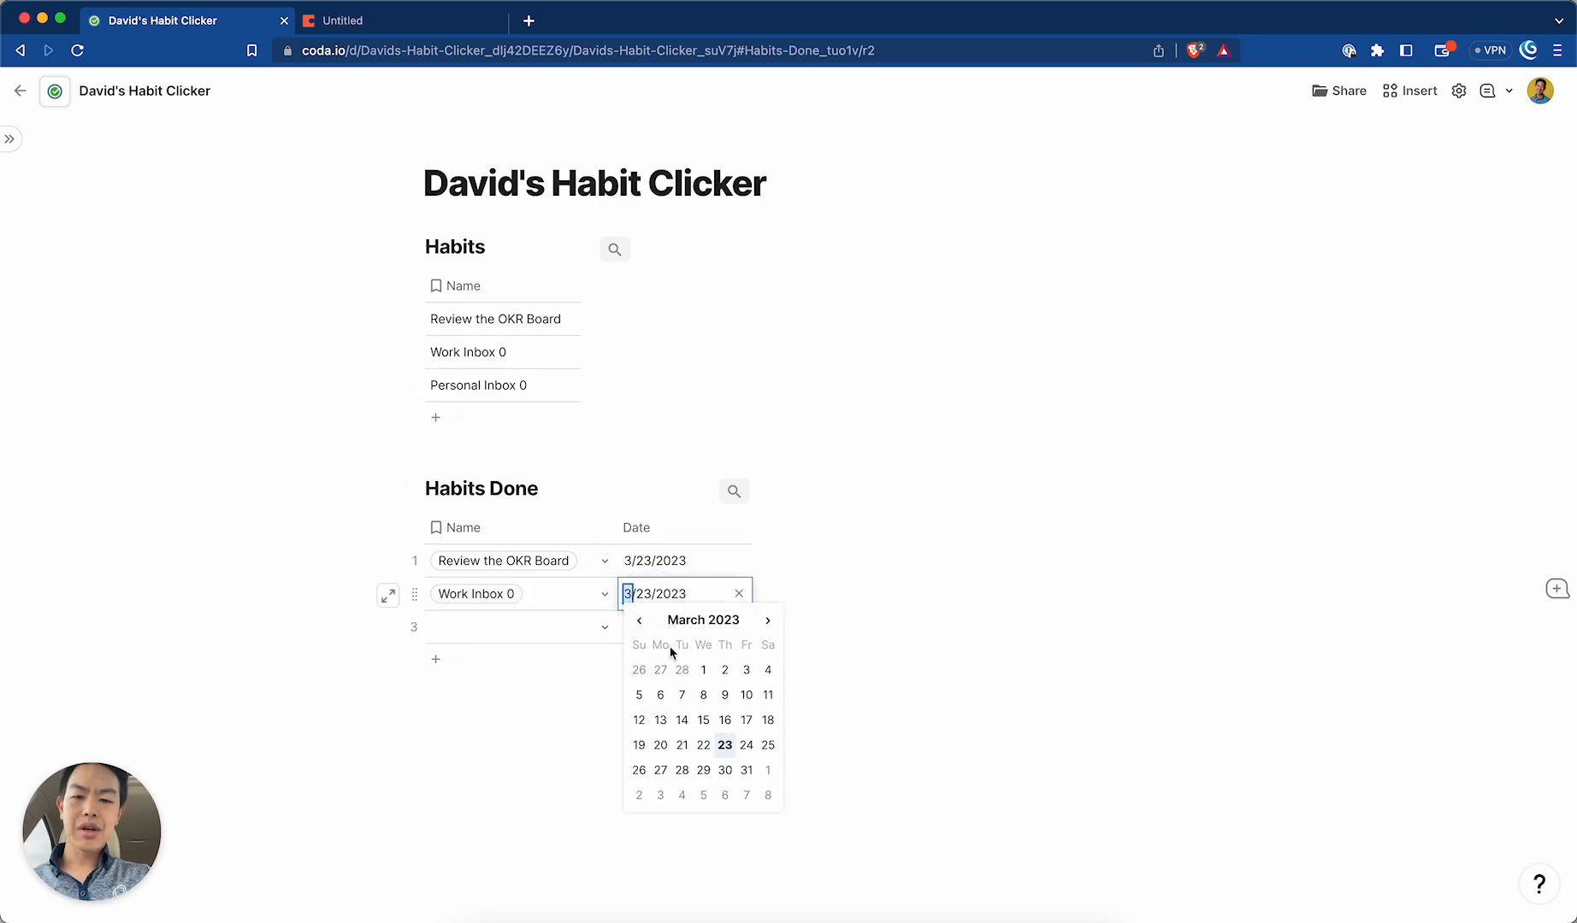
Fill the third Habits Done row with Personal Inbox 0 and the date 3/23/2023.
left_click(605, 628)
left_click(597, 727)
left_click(718, 631)
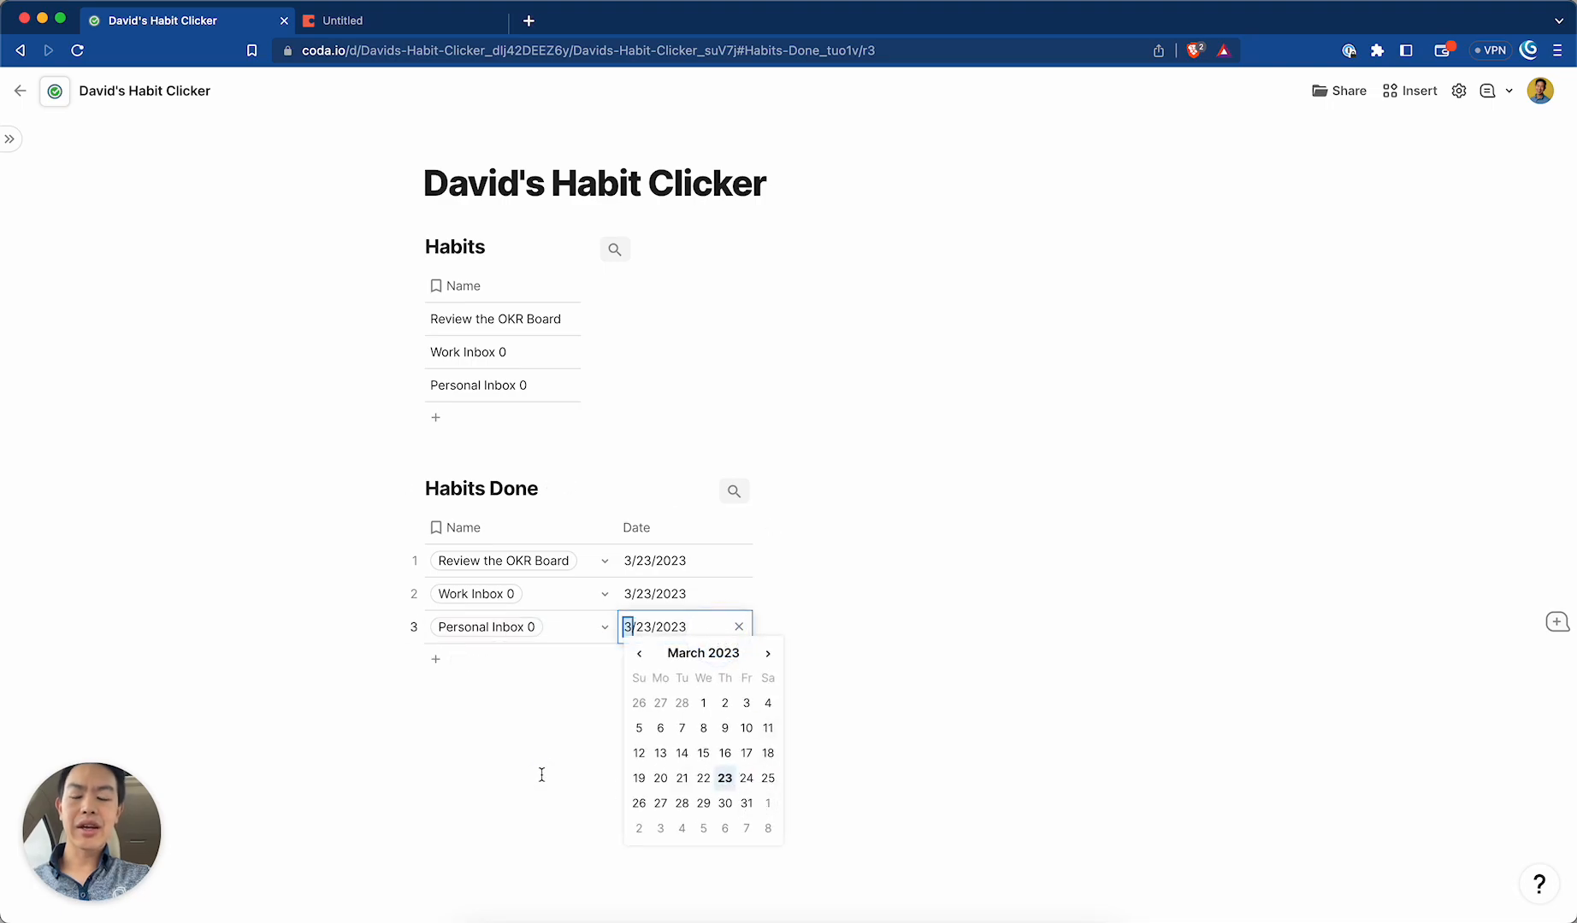
left_click(546, 740)
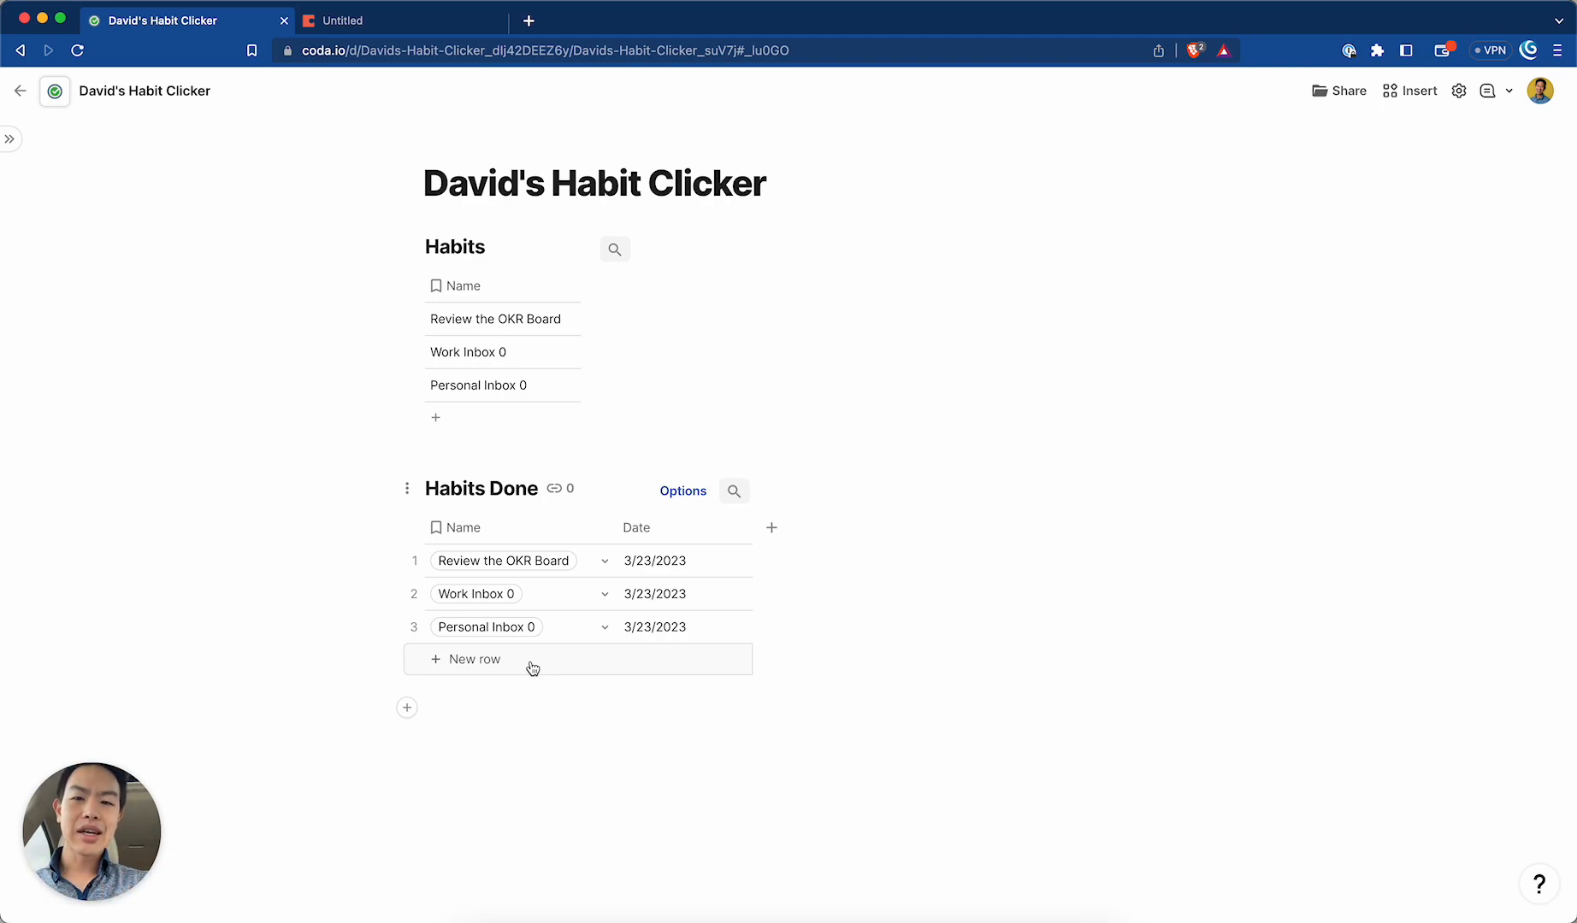
Add a fourth row to the Habits Done table with Review the OKR Board and the date 3/22/2023.
left_click(532, 667)
type("revi")
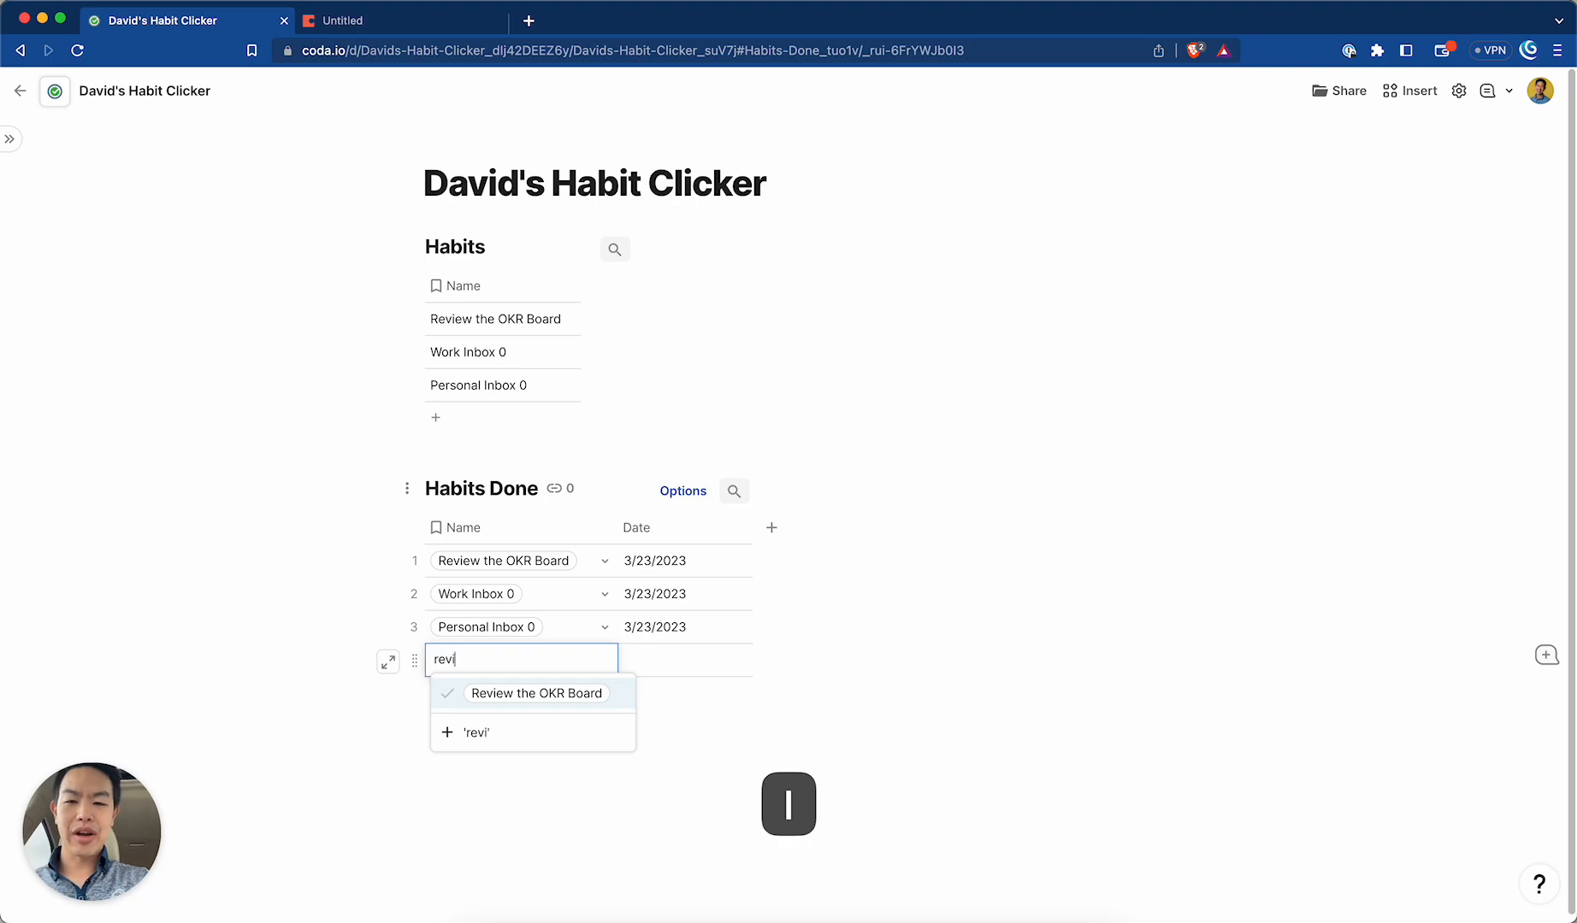
key("Tab")
key("Return")
left_click(652, 671)
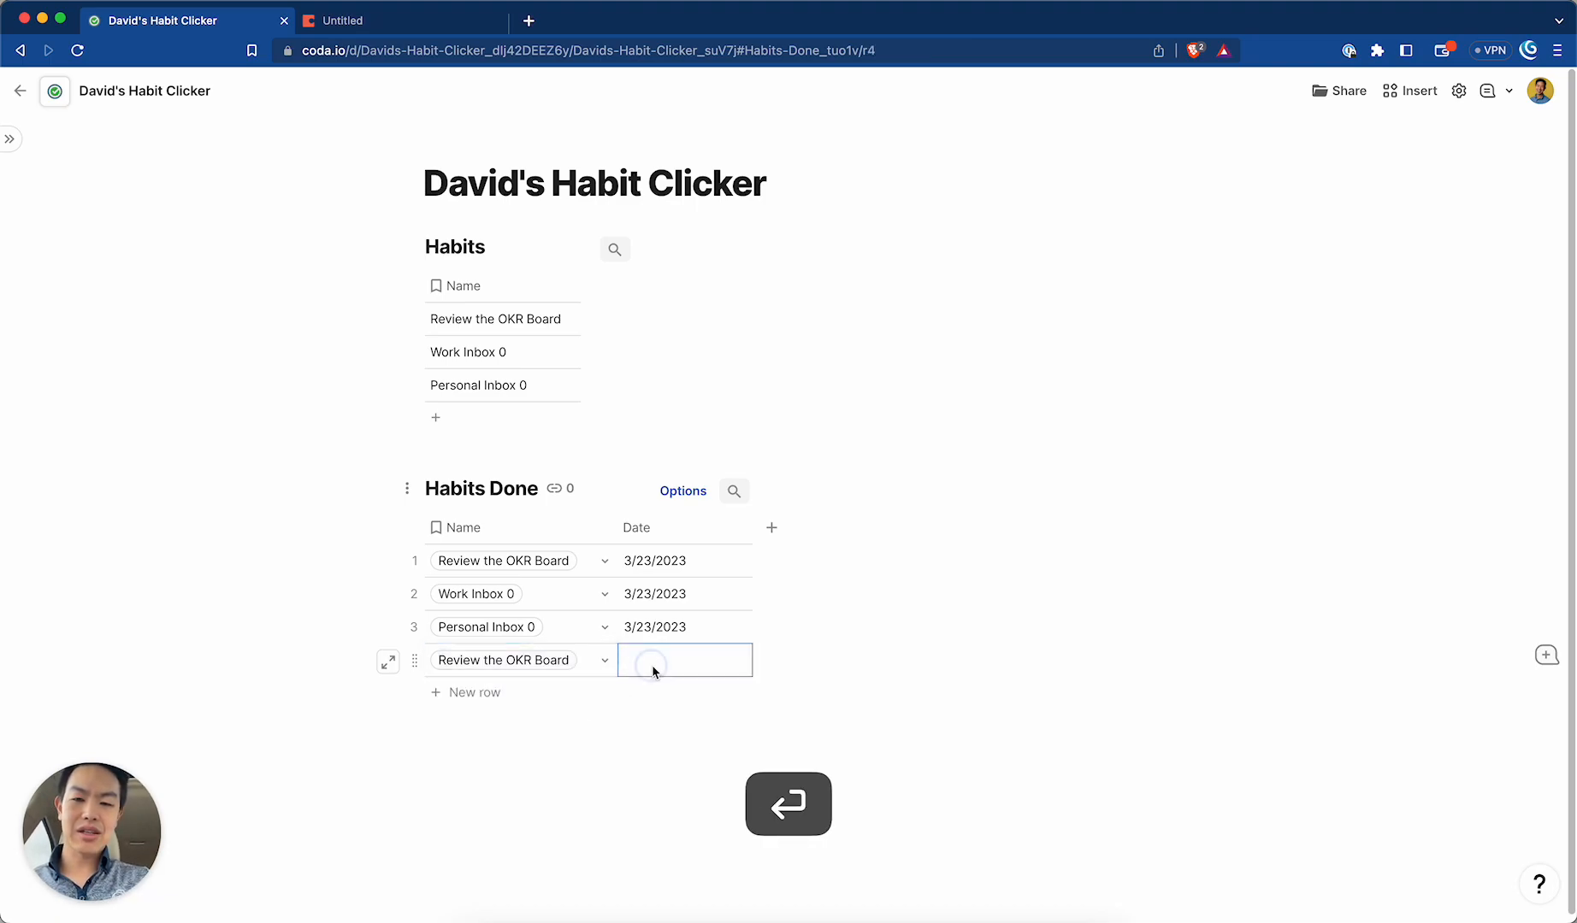
type("3/23/2023")
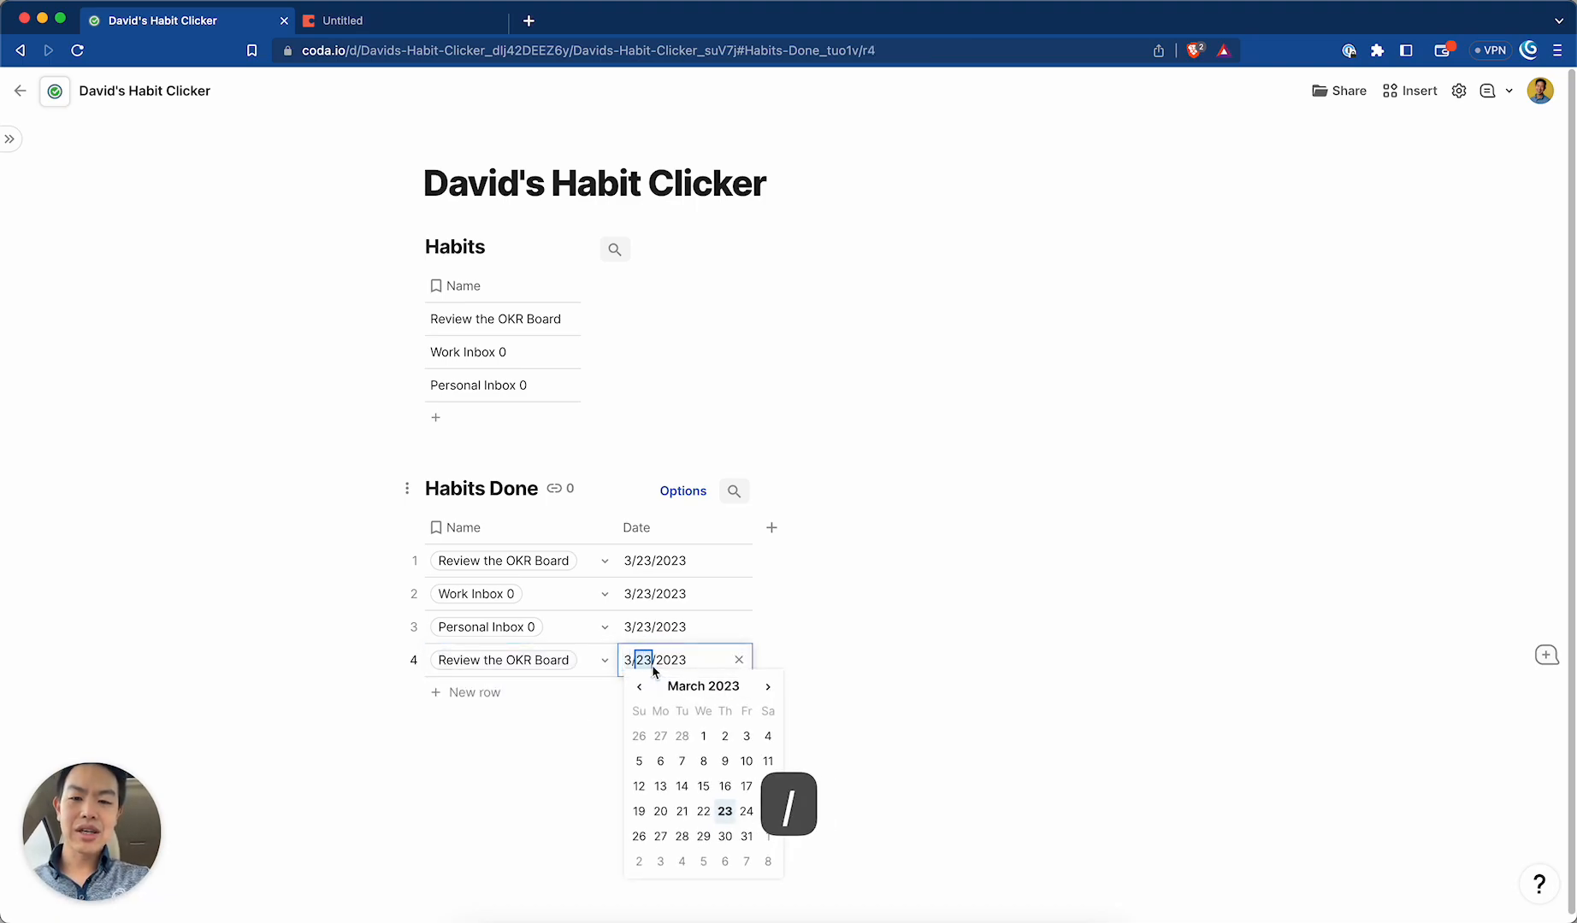
left_click(702, 811)
left_click(597, 772)
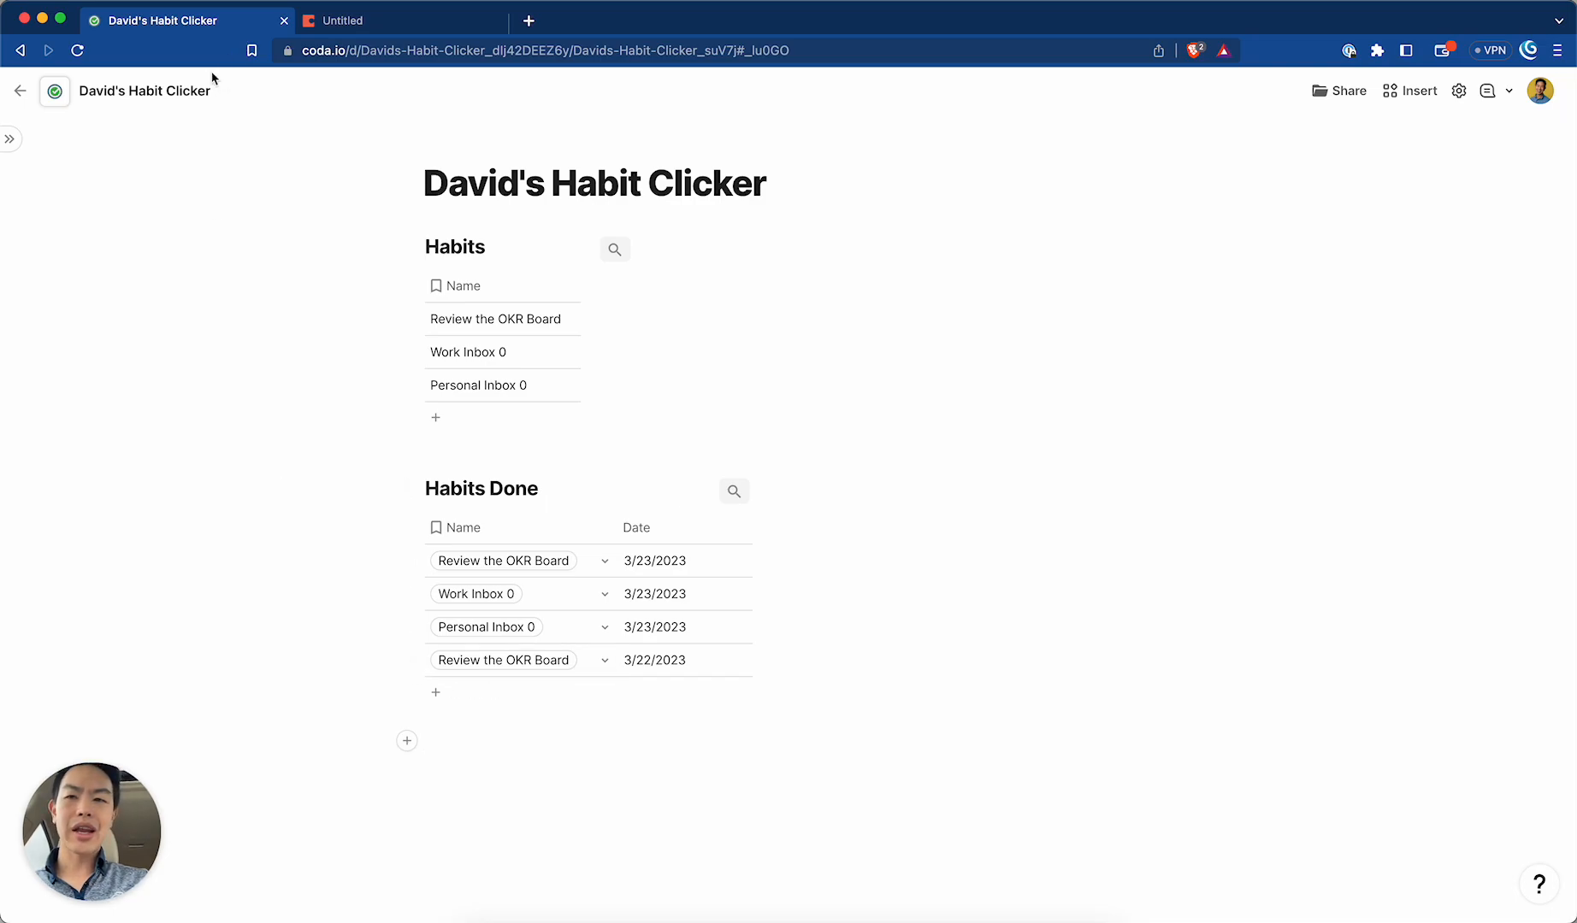
Insert blank lines between the page title and the Habits table.
mouse_move(11, 140)
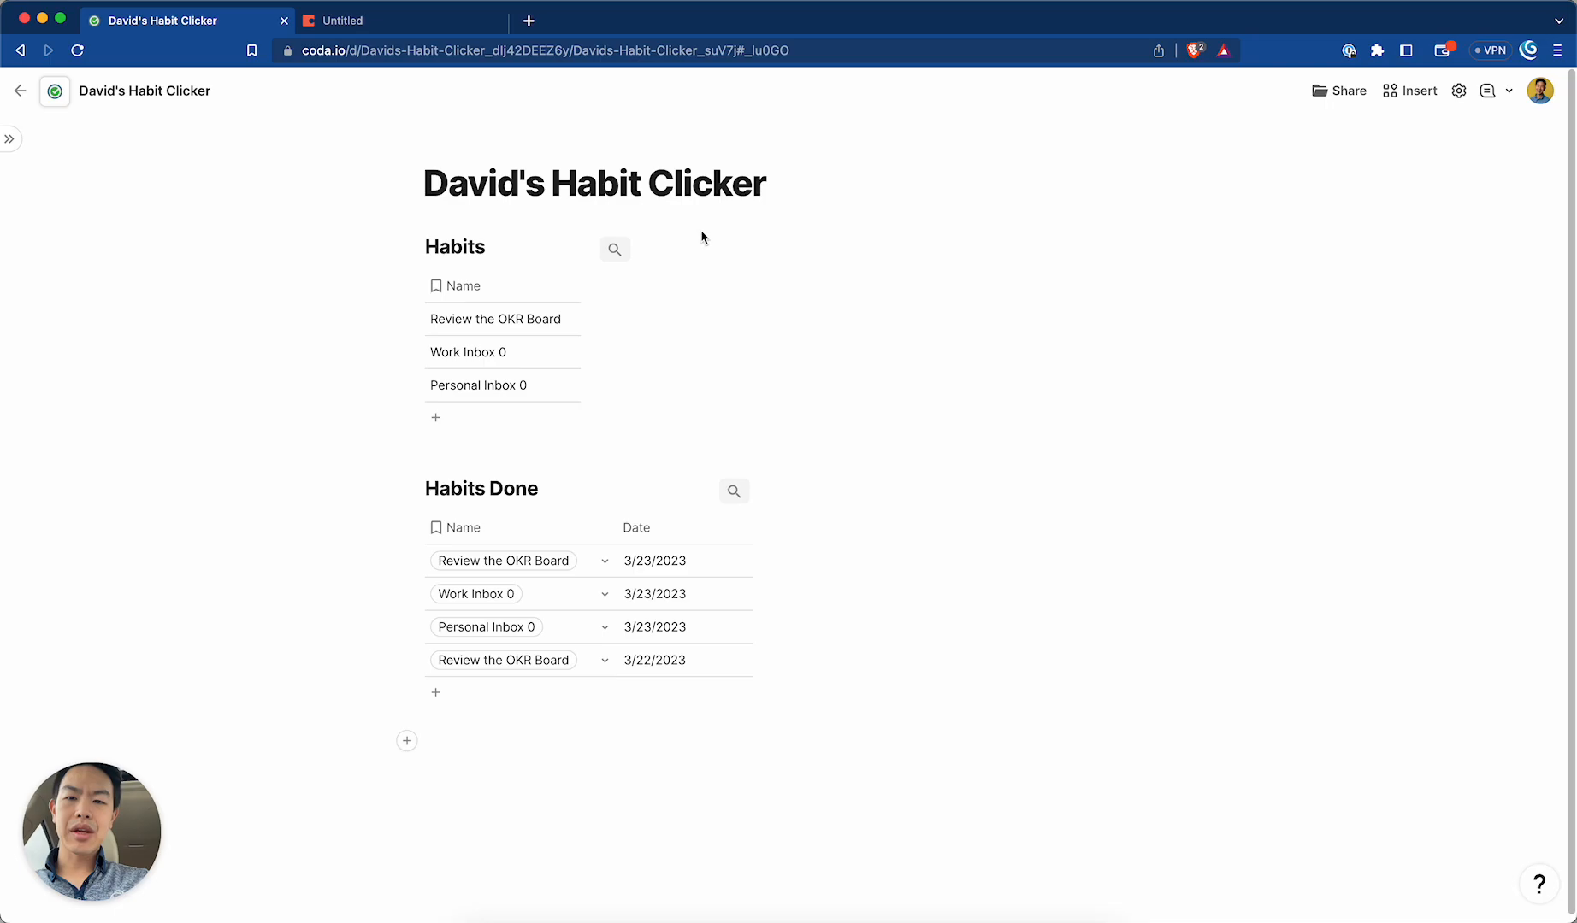
left_click(701, 258)
key("Left")
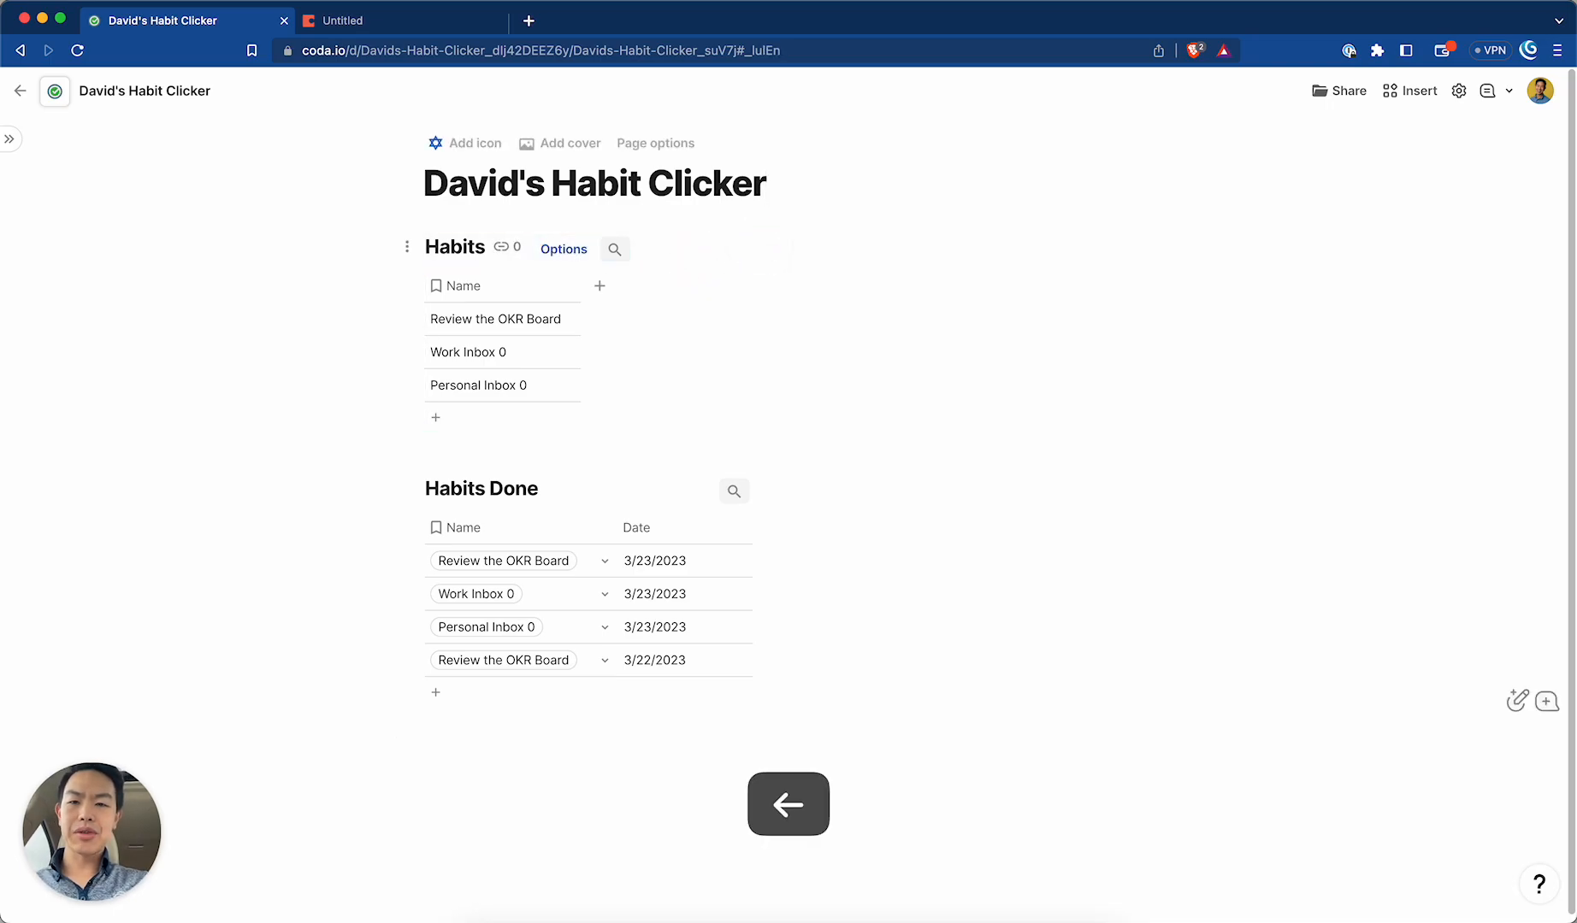
key("Return")
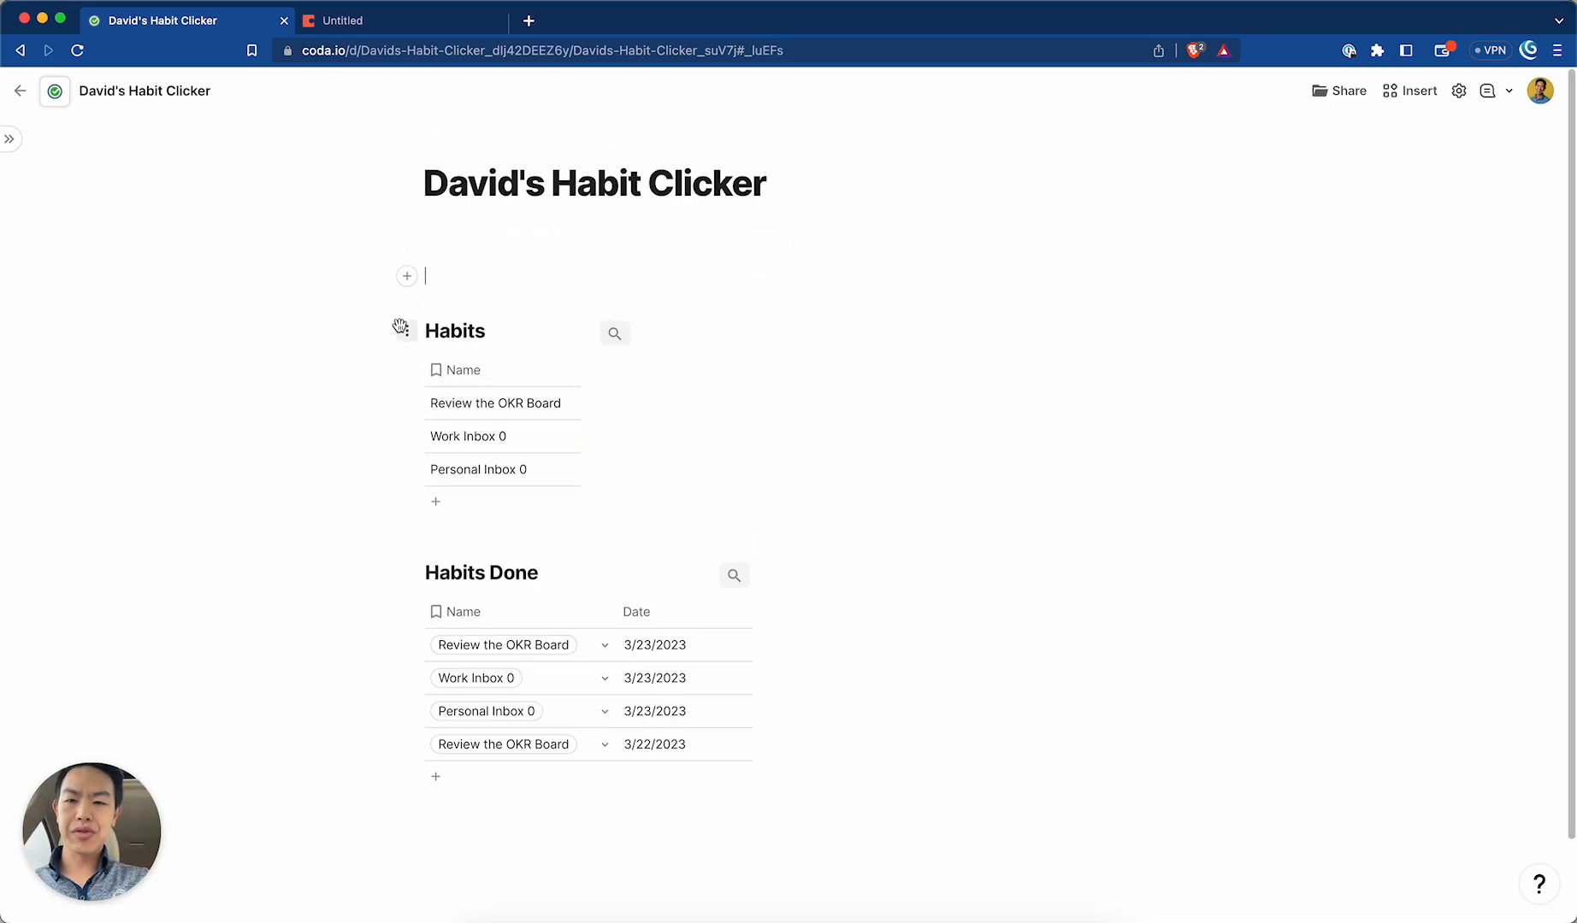
Show the doc's page list and add a new blank page below the existing one.
left_click(11, 138)
left_click(83, 231)
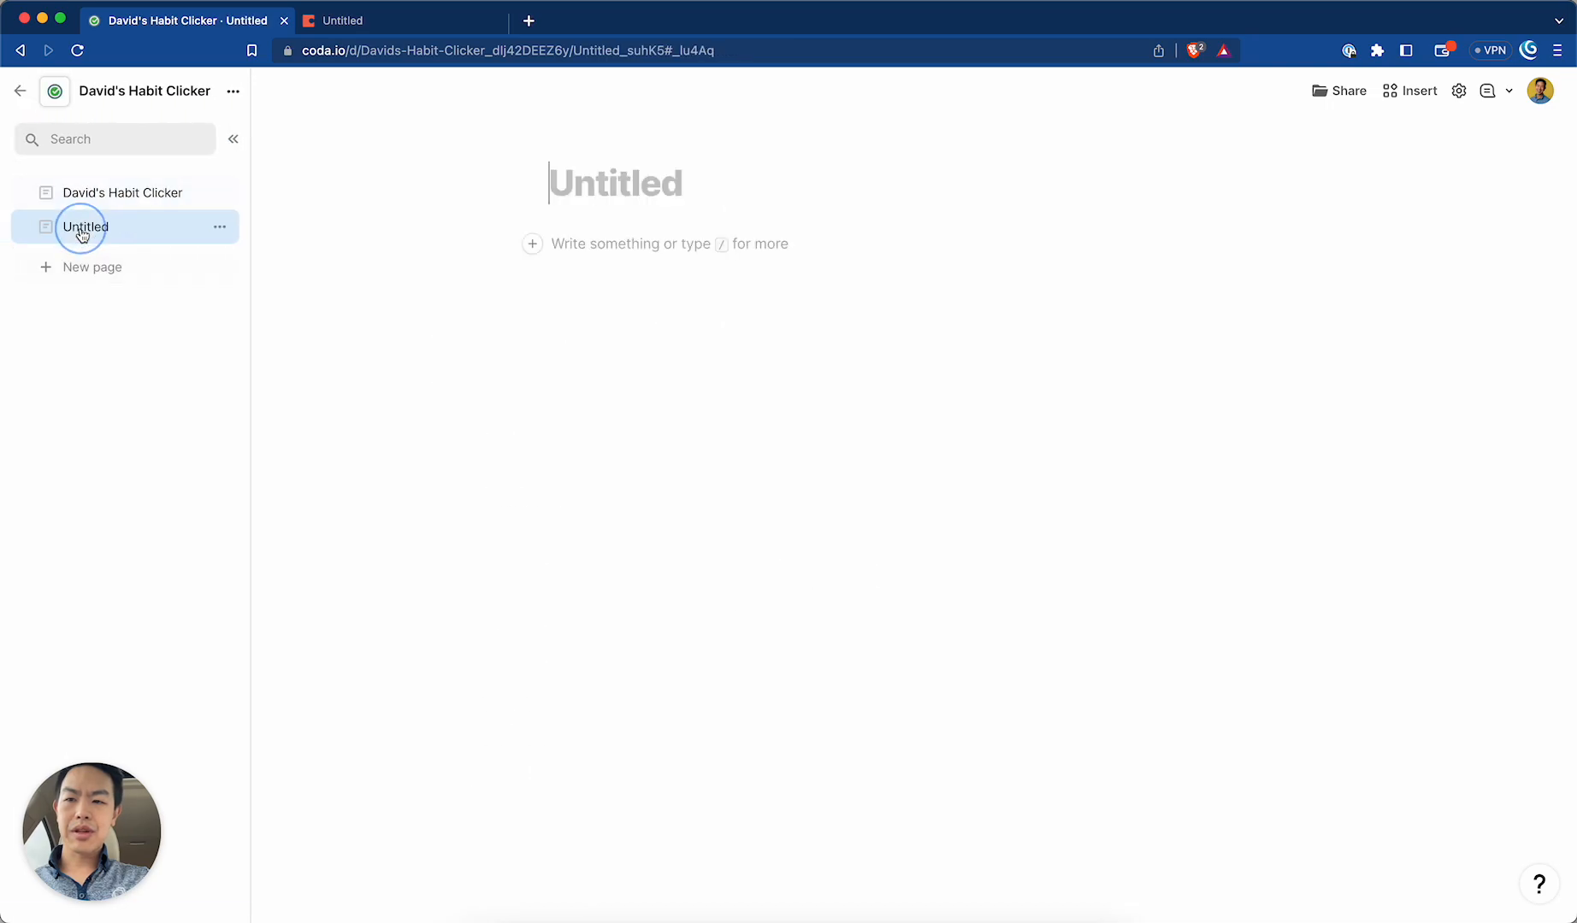
Delete the blank Untitled page from the doc's page list.
key("super+z")
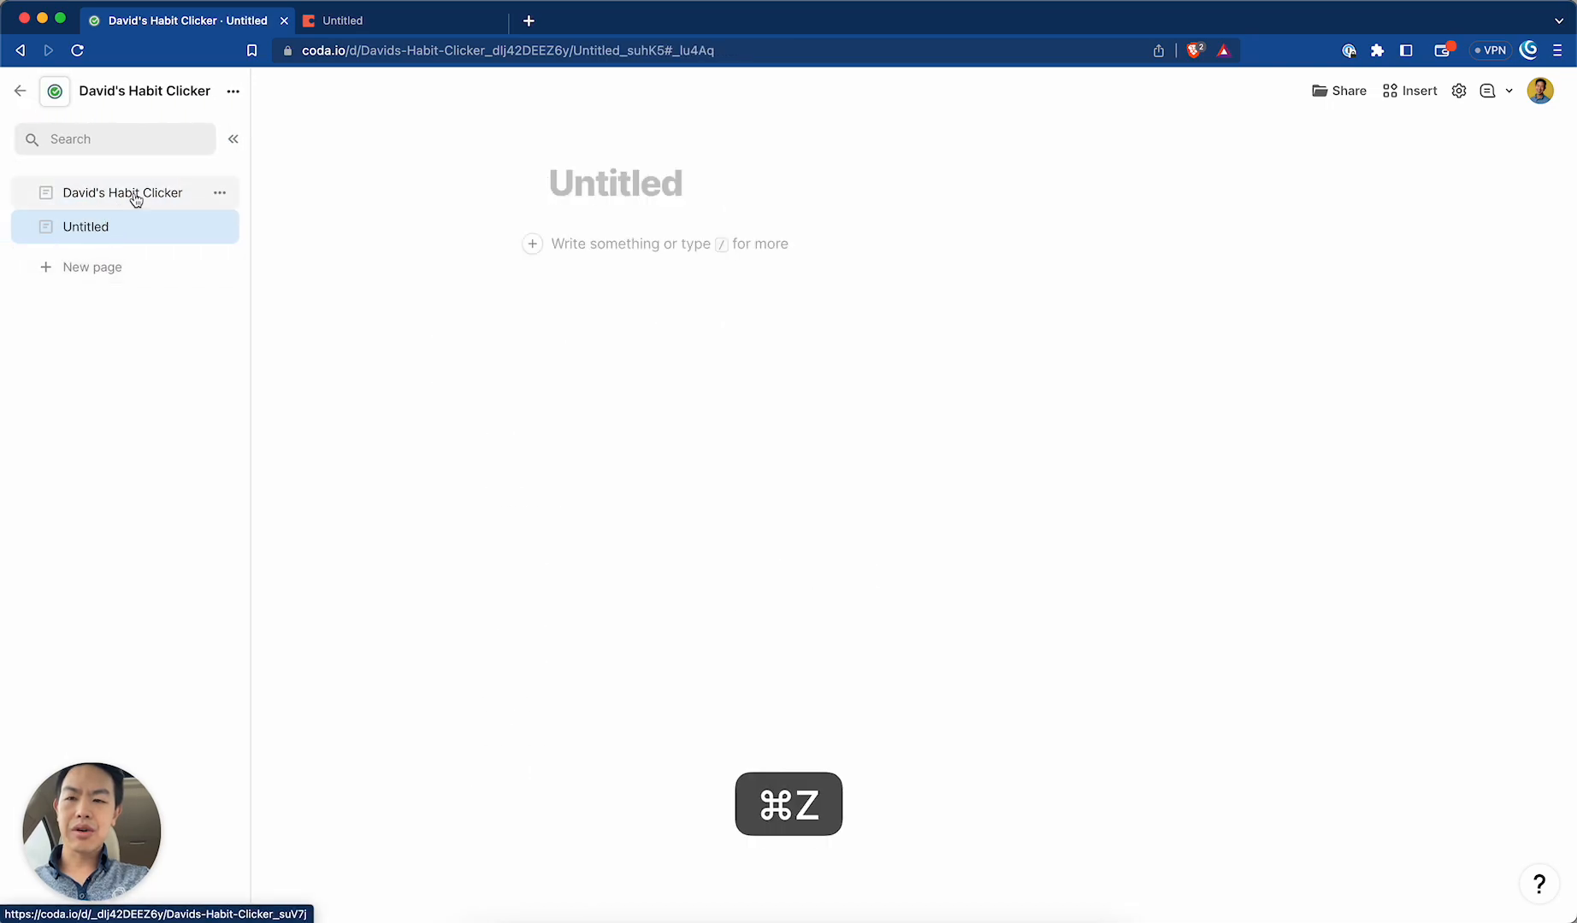
left_click(218, 227)
left_click(278, 567)
Insert a new button on the blank line above the Habits table.
left_click(599, 281)
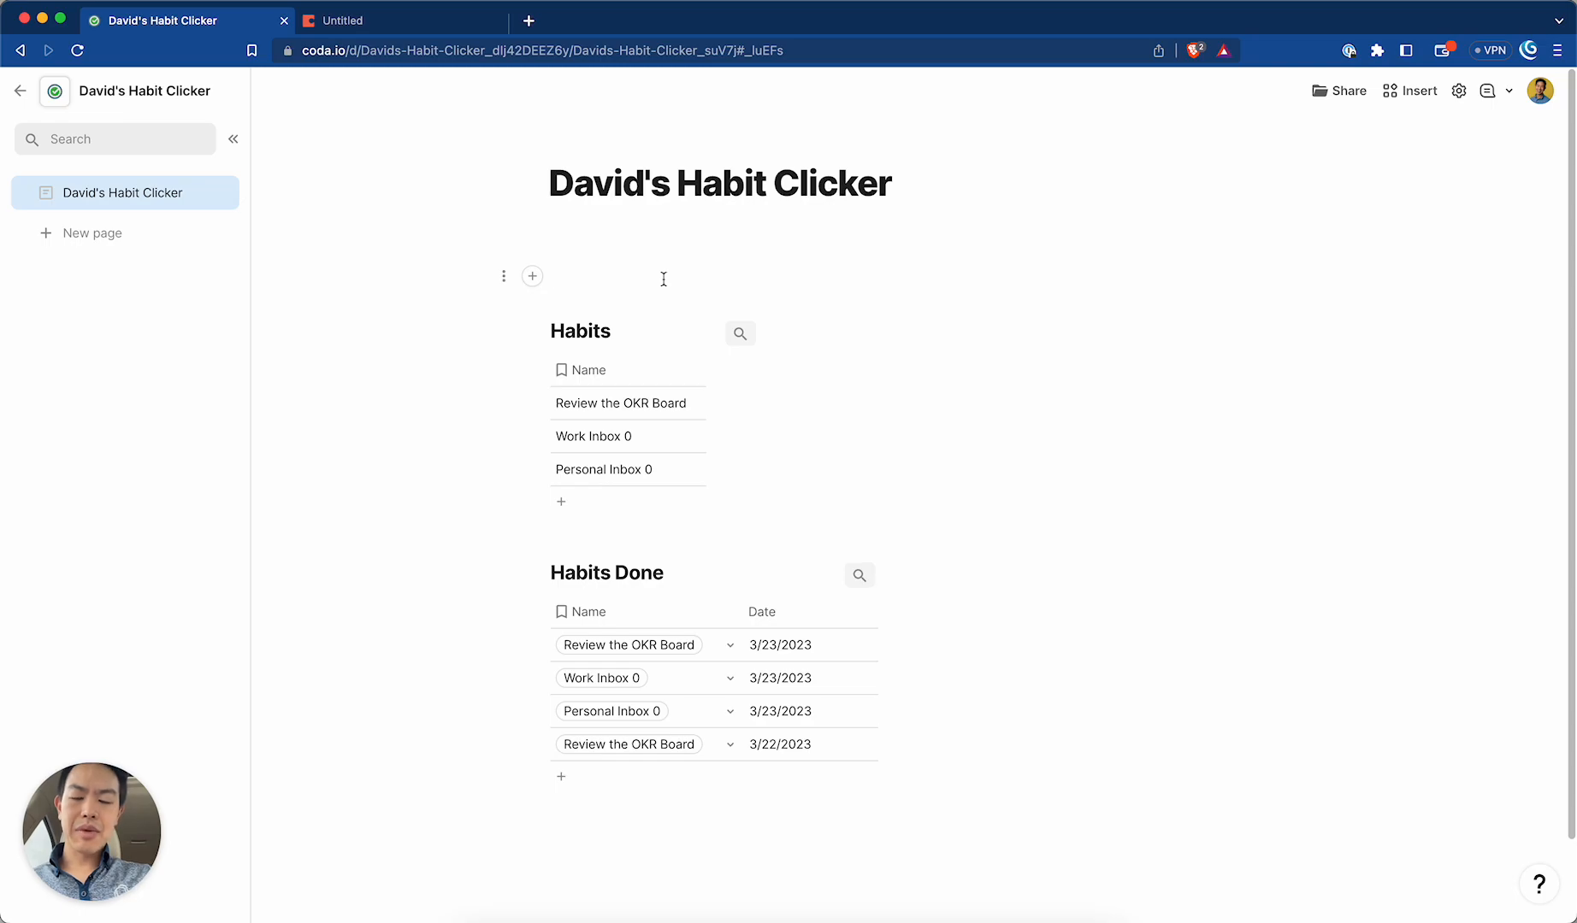
type("/bu")
key("BackSpace")
type("butt")
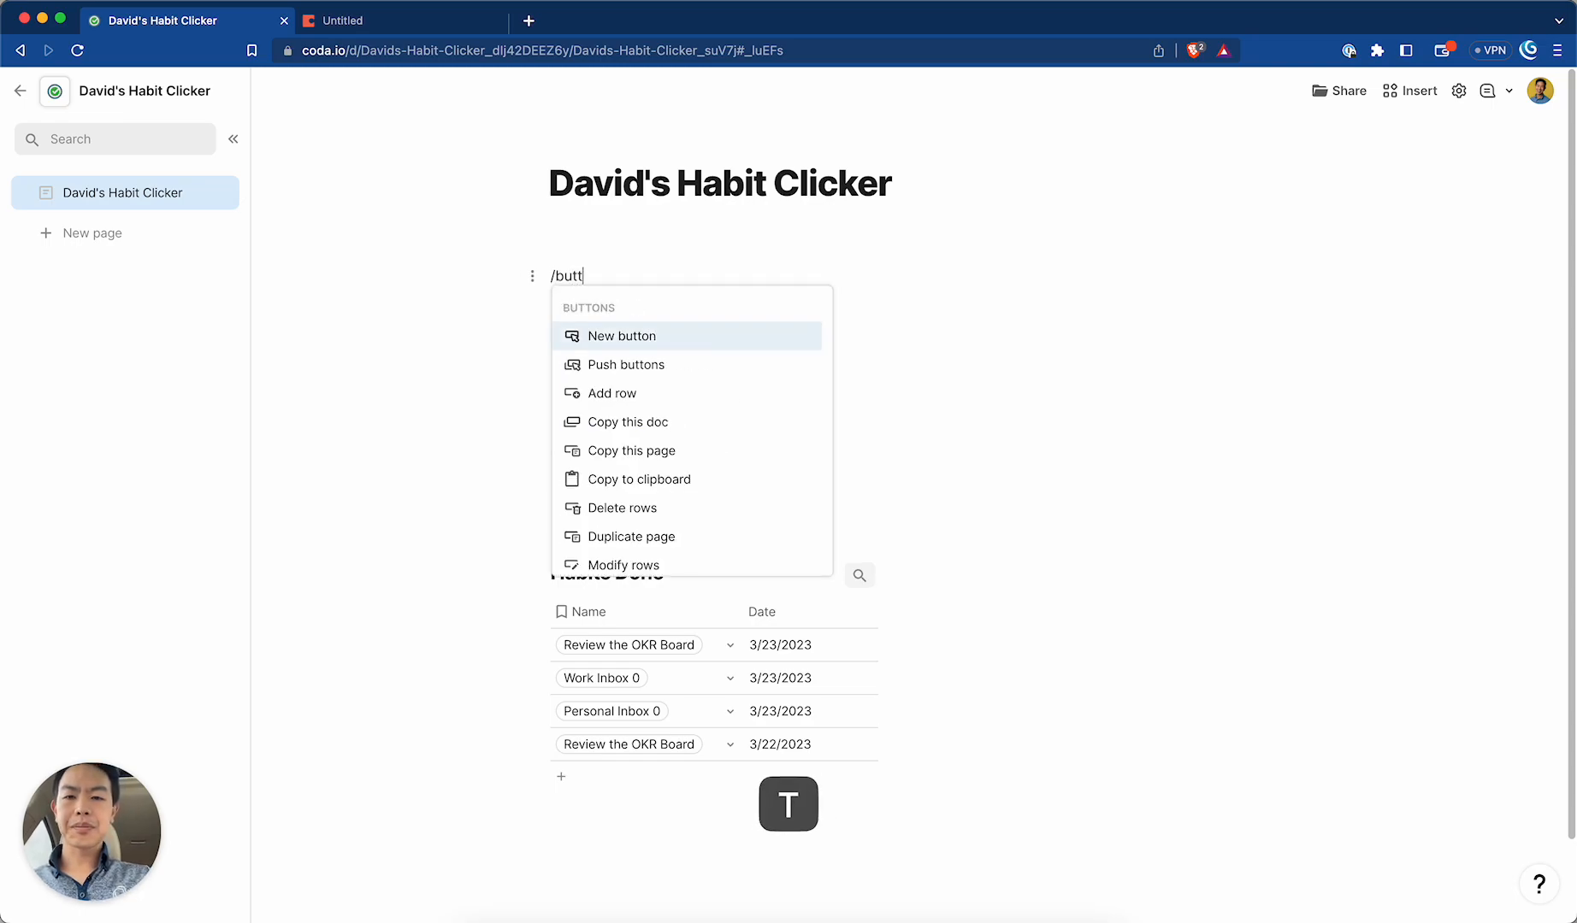
key("Return")
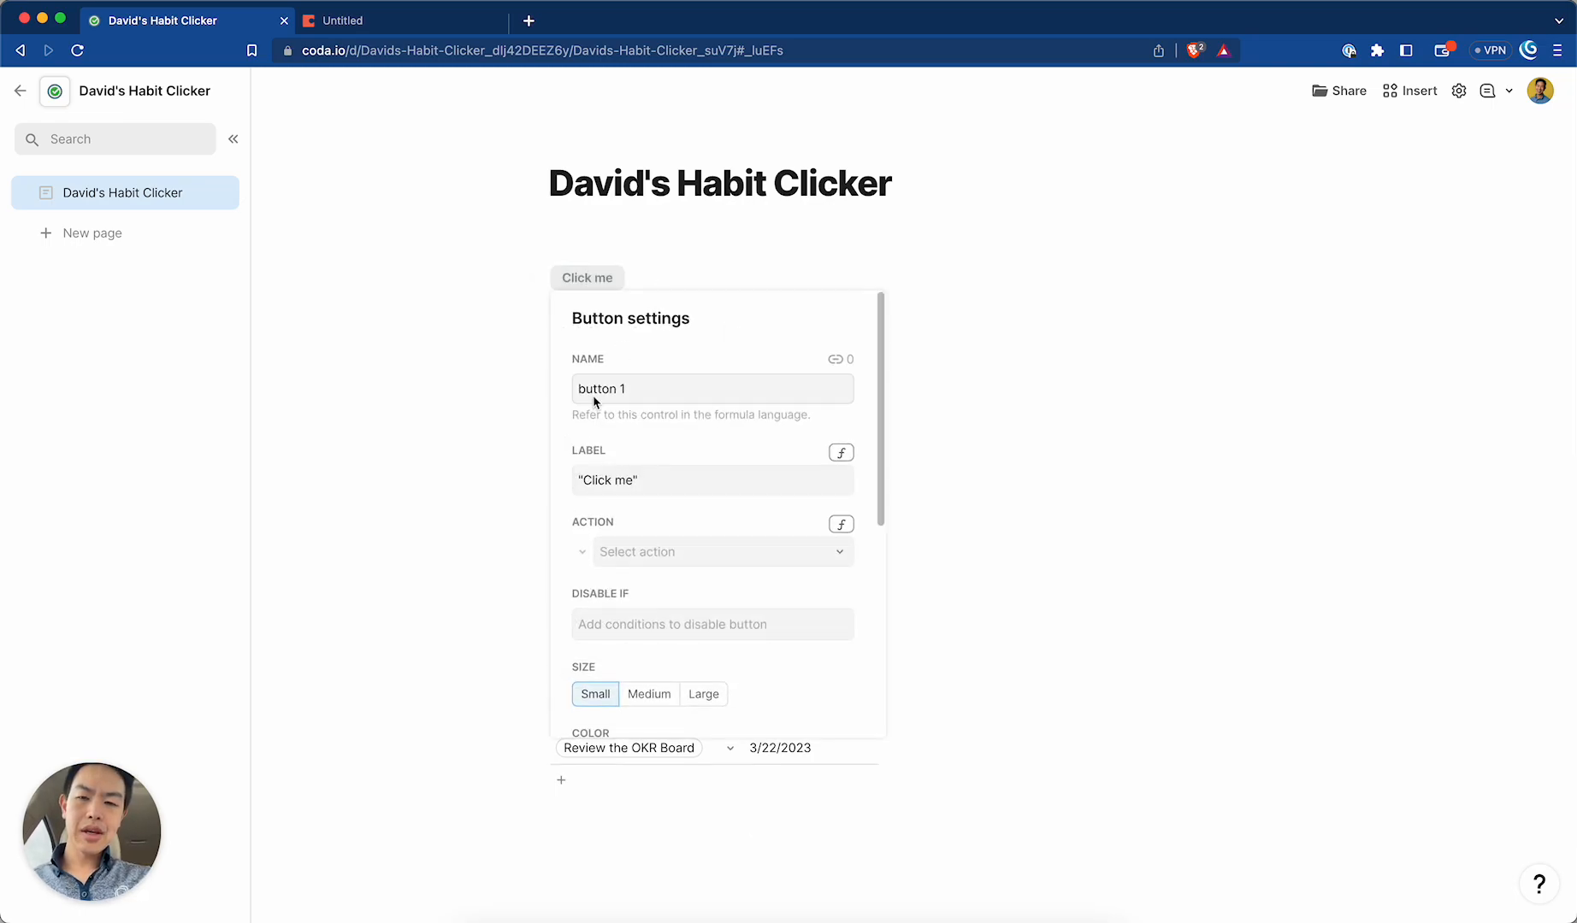
Name the new button "log okr look".
left_click(637, 396)
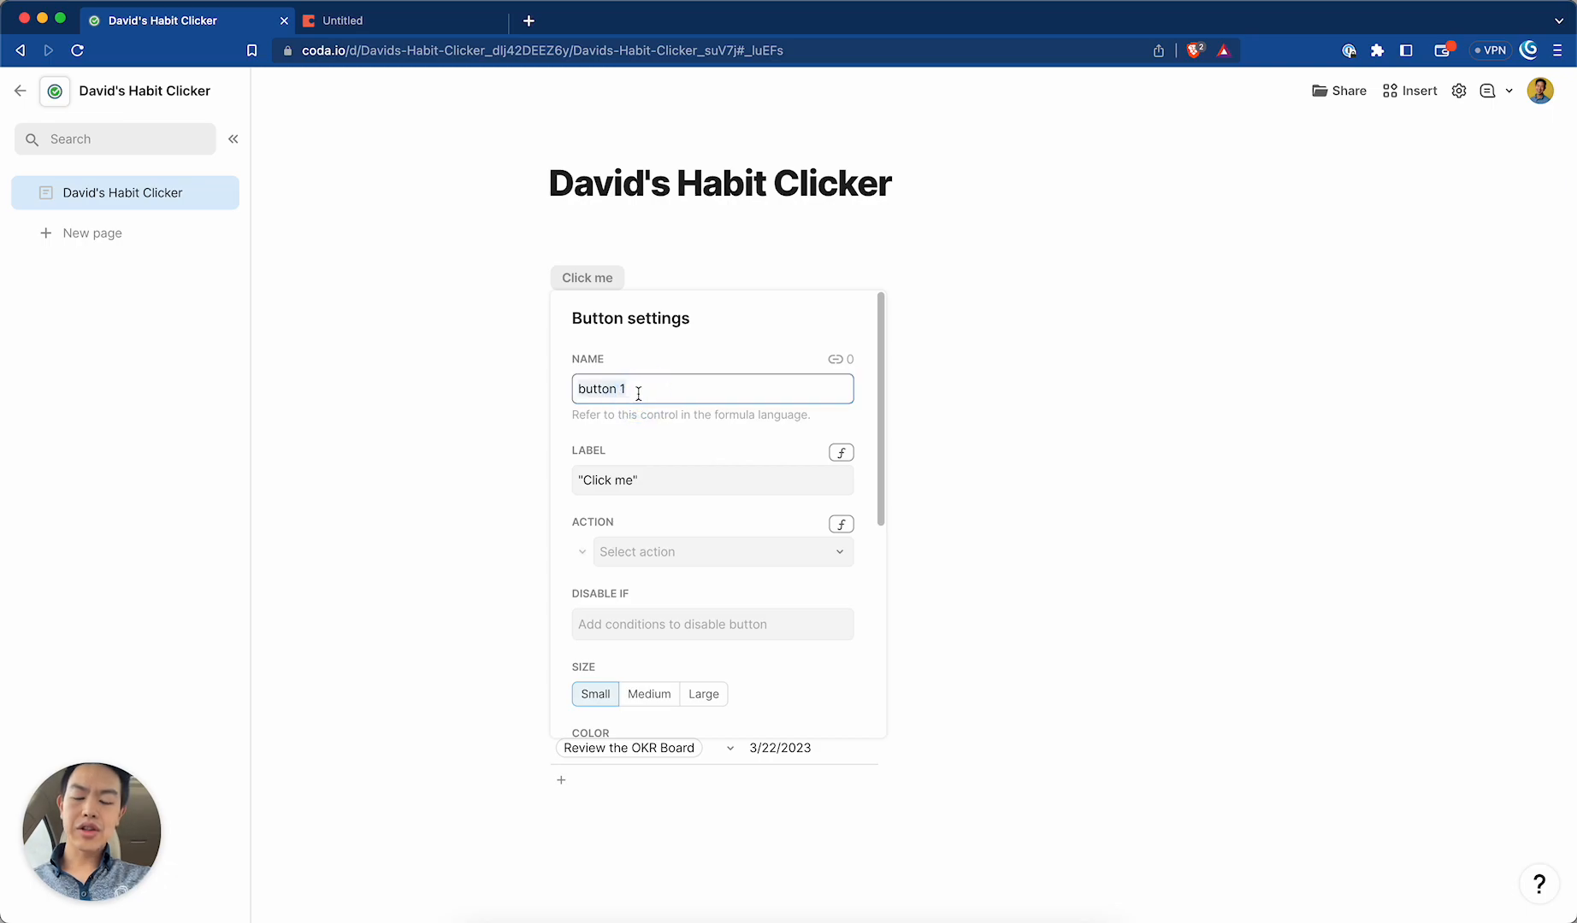
type("log")
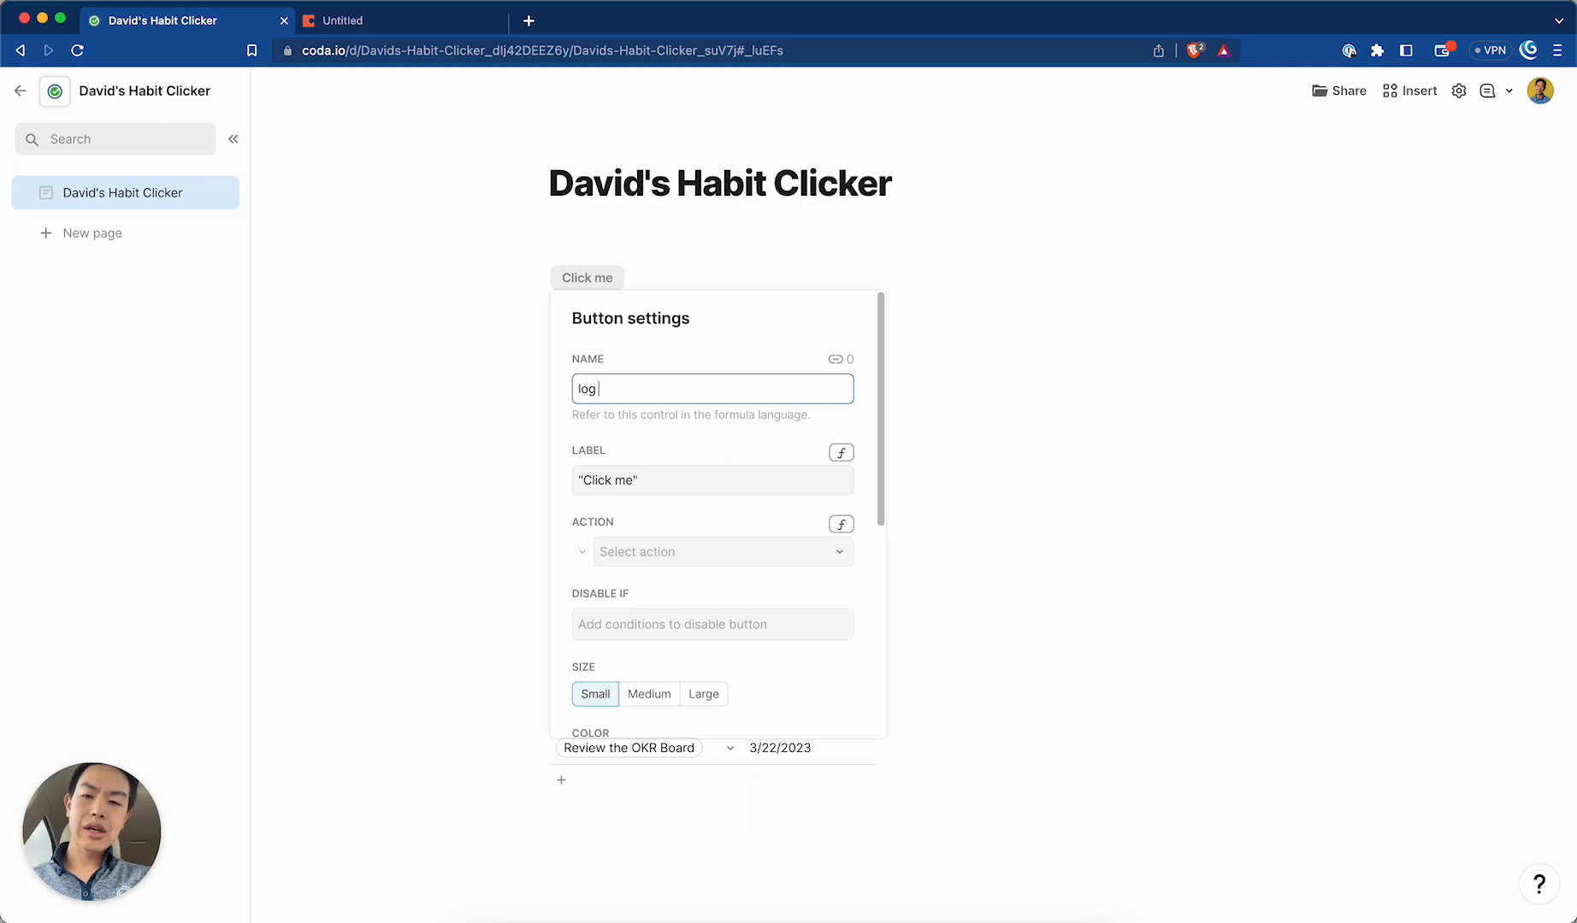
type(" okr")
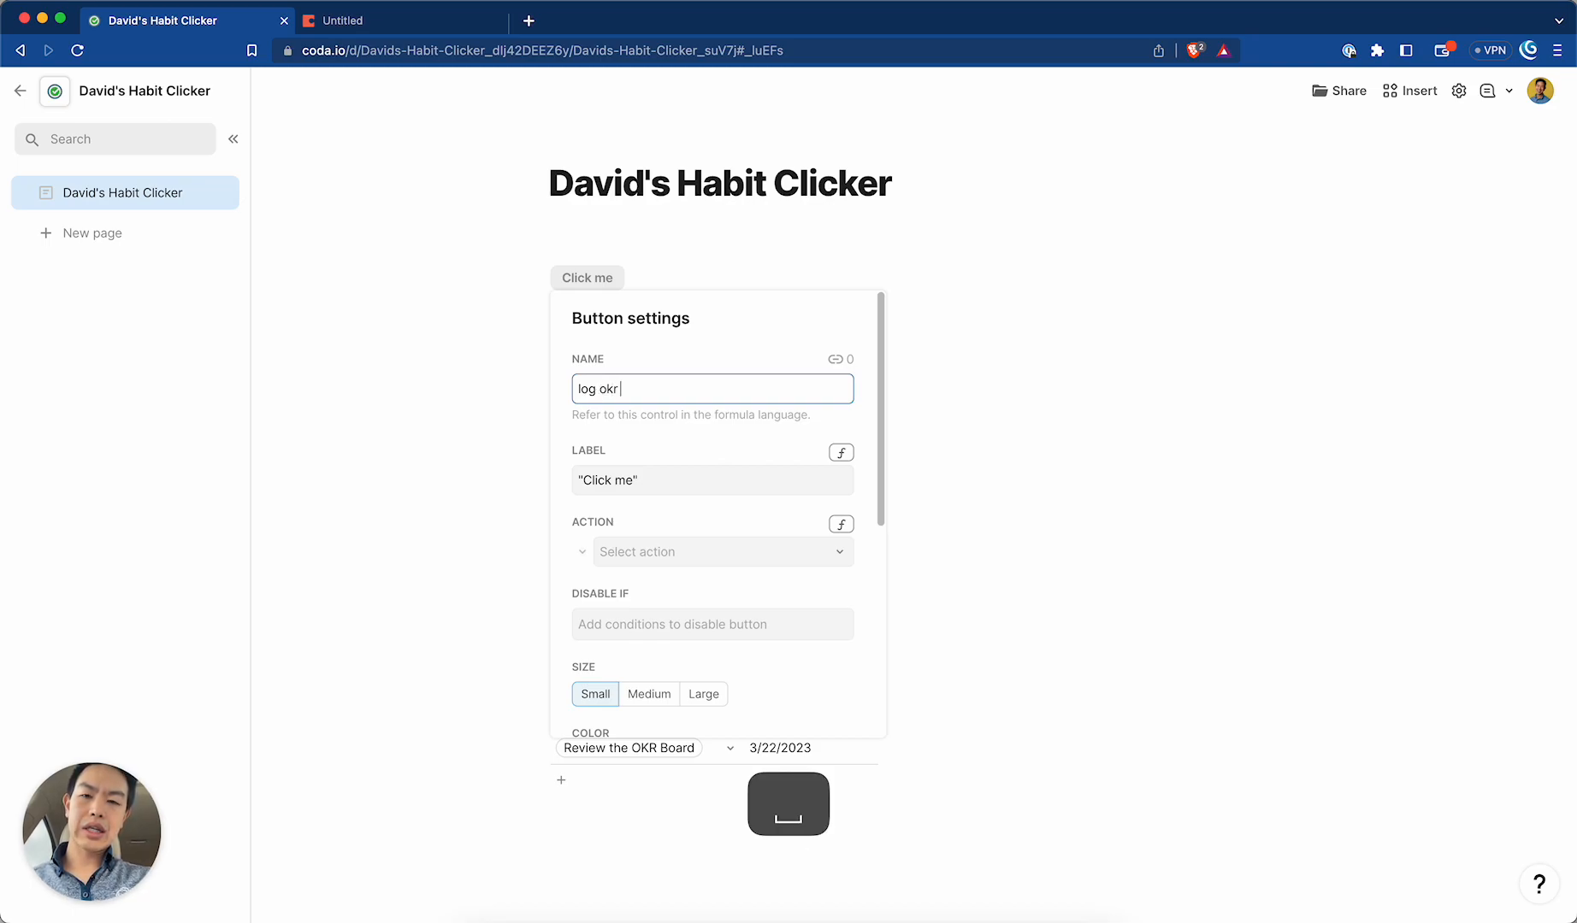
type(" look")
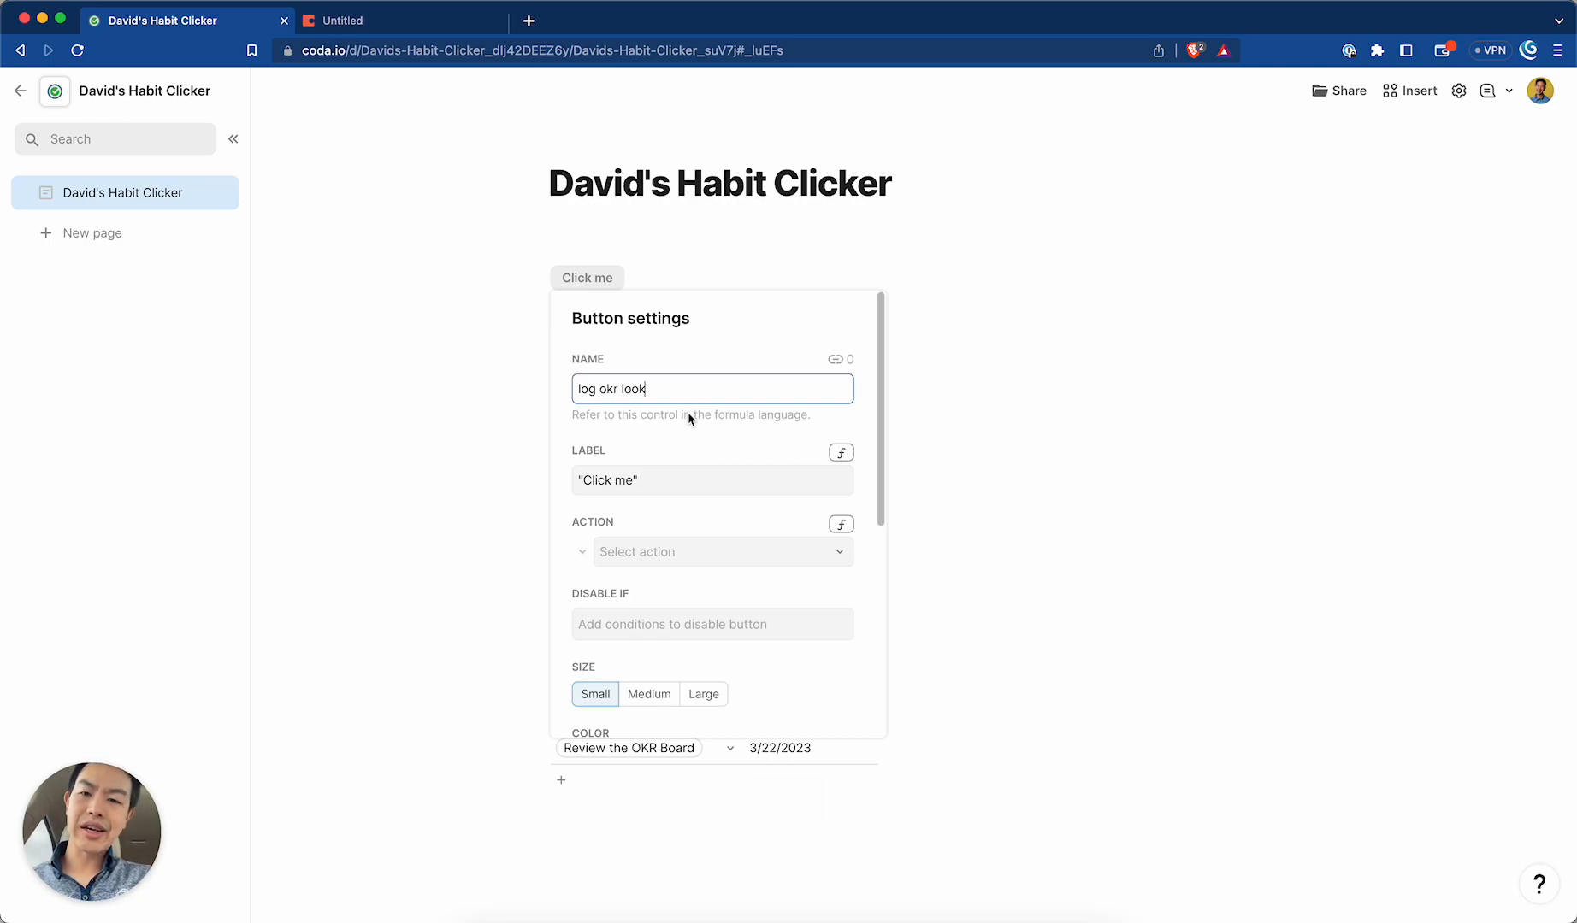
Set the button's label to "Log OKR Look".
left_click(619, 482)
key("shift+Left")
key("shift+Left")
key("shift+Left")
key("shift+Left")
key("shift+Left")
key("shift+Left")
key("shift+Left")
key("shift+Left")
type("Log OKR Lo")
key("BackSpace")
type("ook")
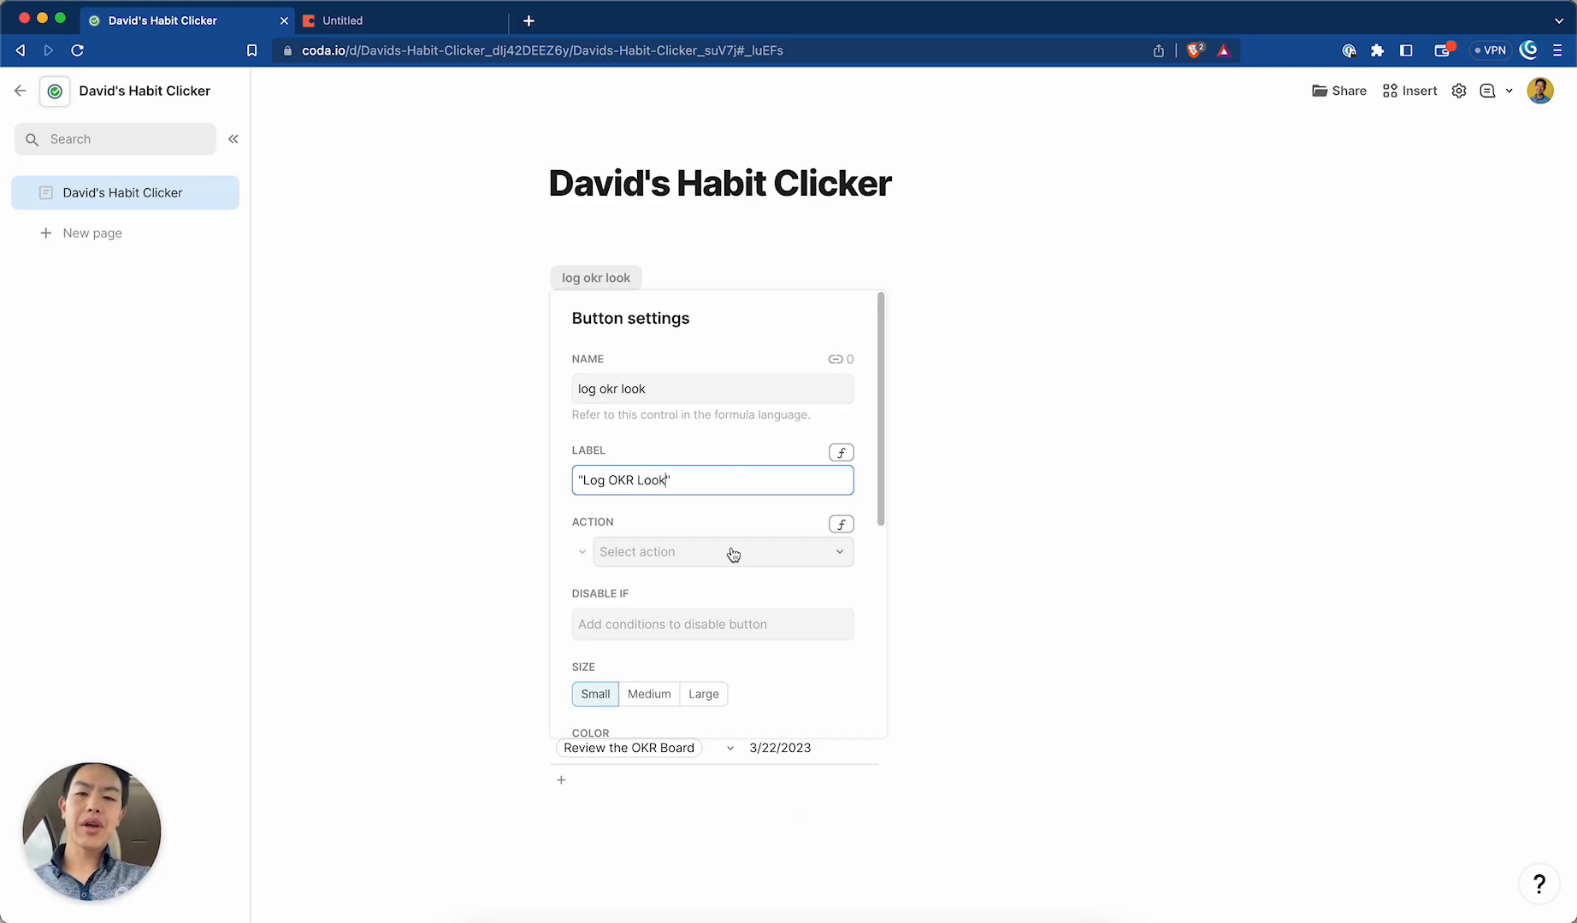
Set the Log OKR Look button's action to Add row with the Habits Done table as target.
left_click(699, 625)
left_click(704, 554)
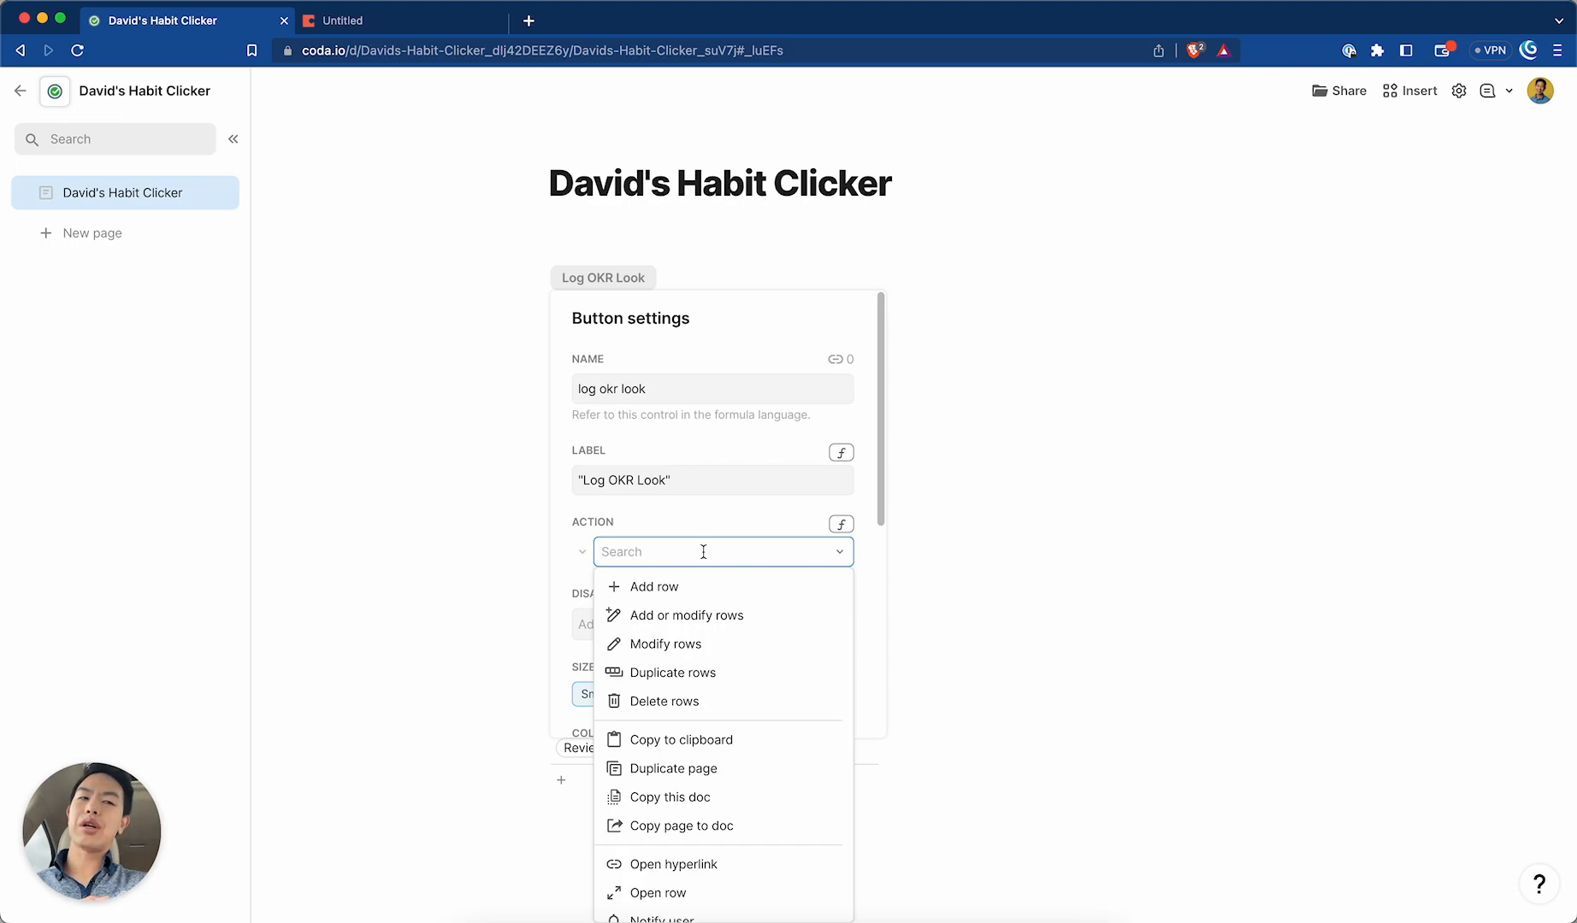
left_click(723, 596)
left_click(905, 832)
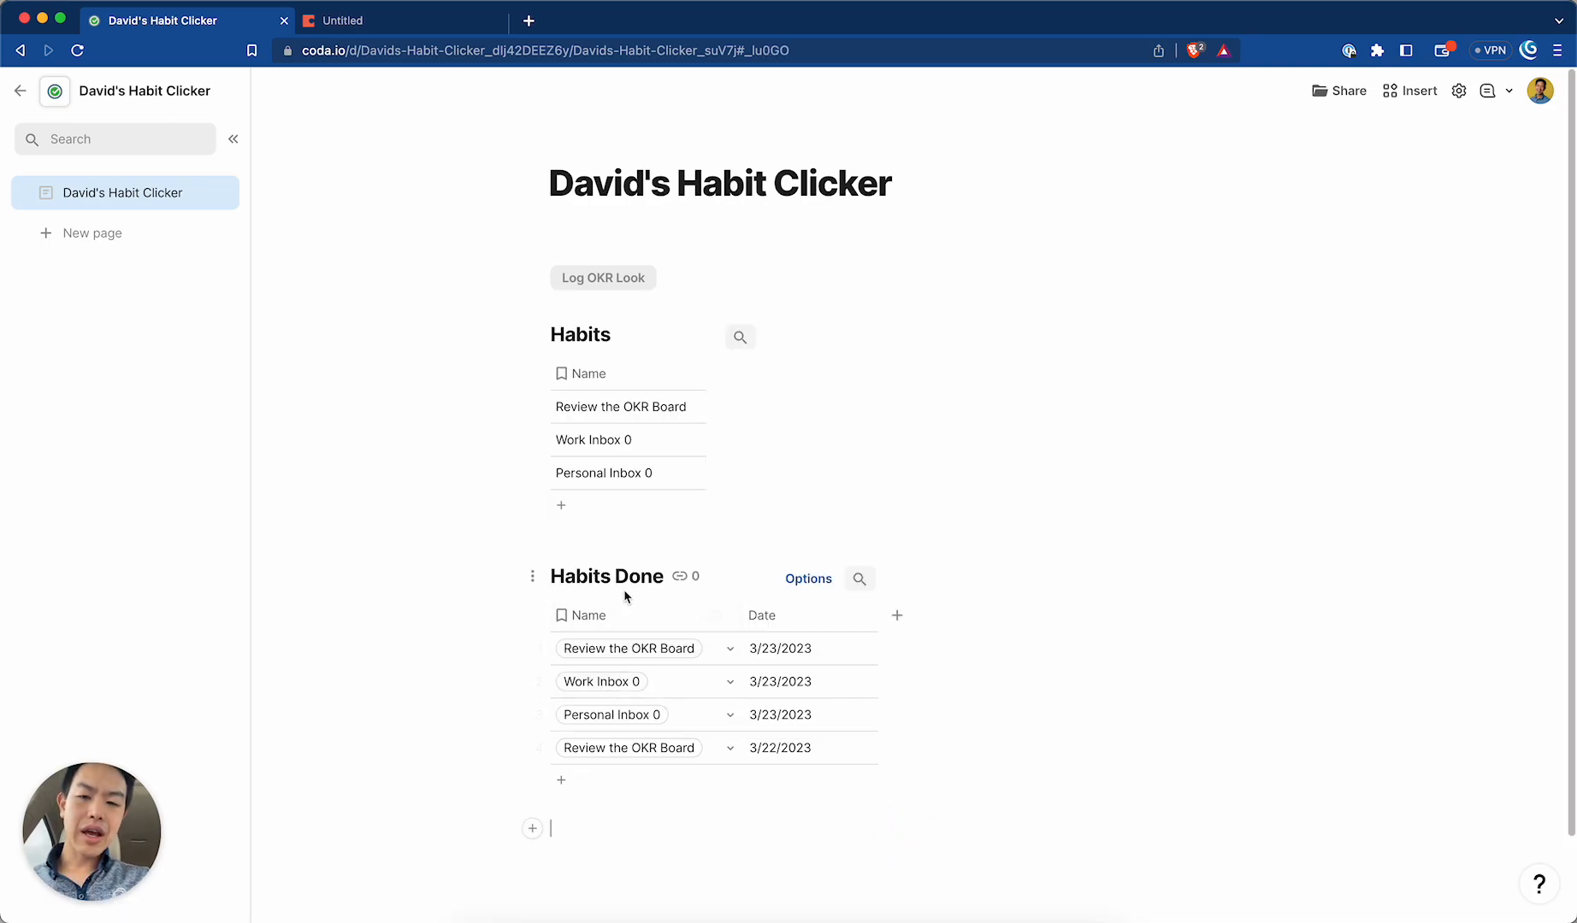
left_click(608, 280)
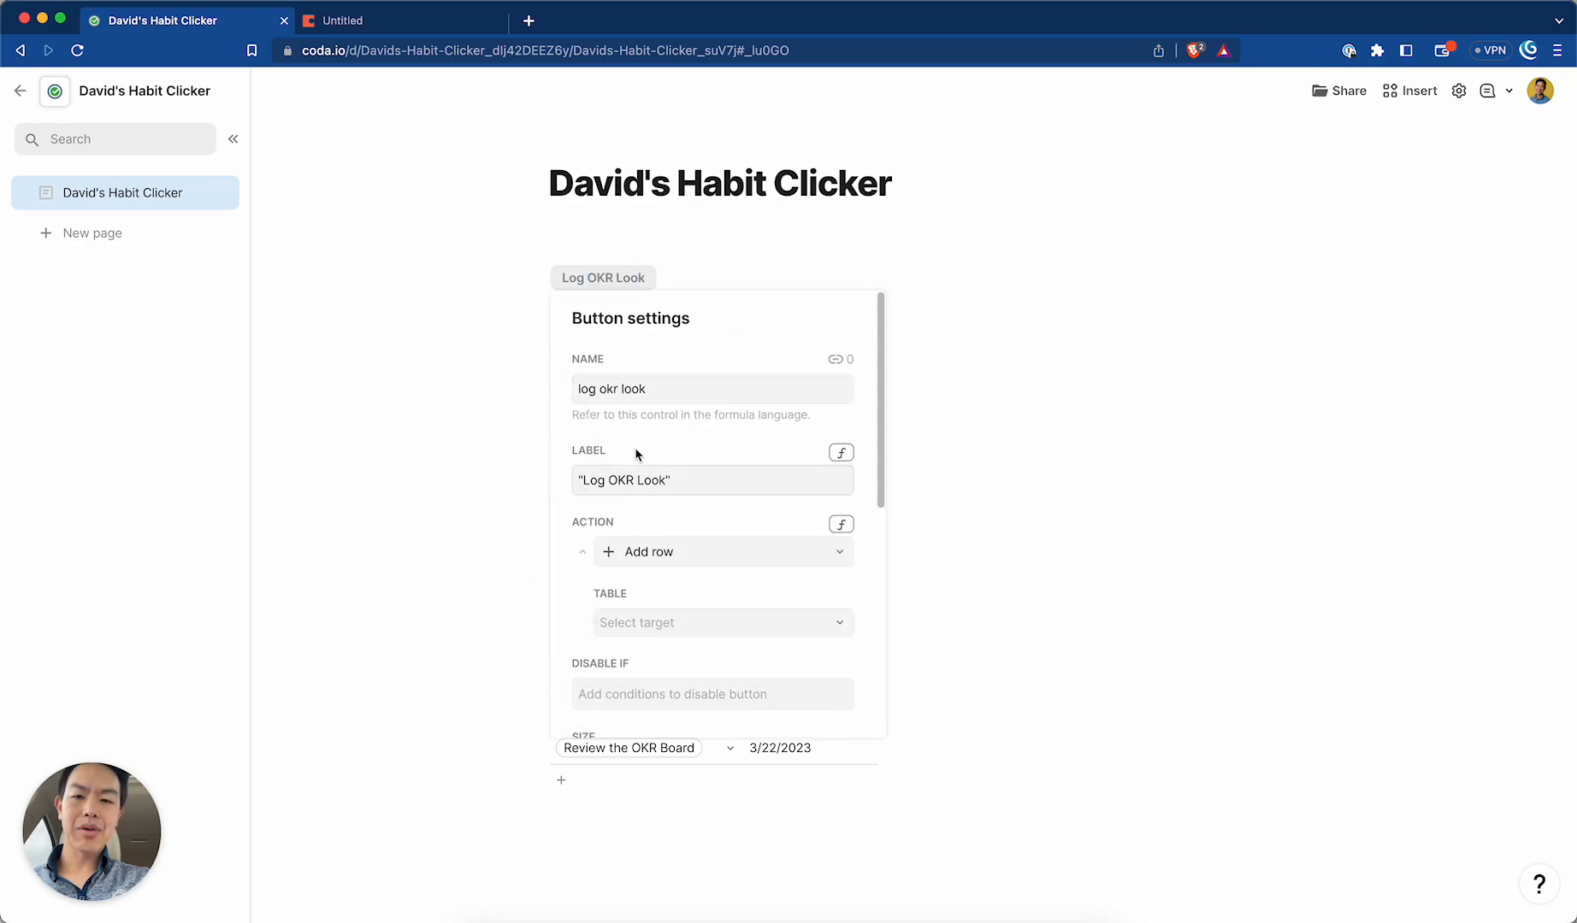
left_click(677, 630)
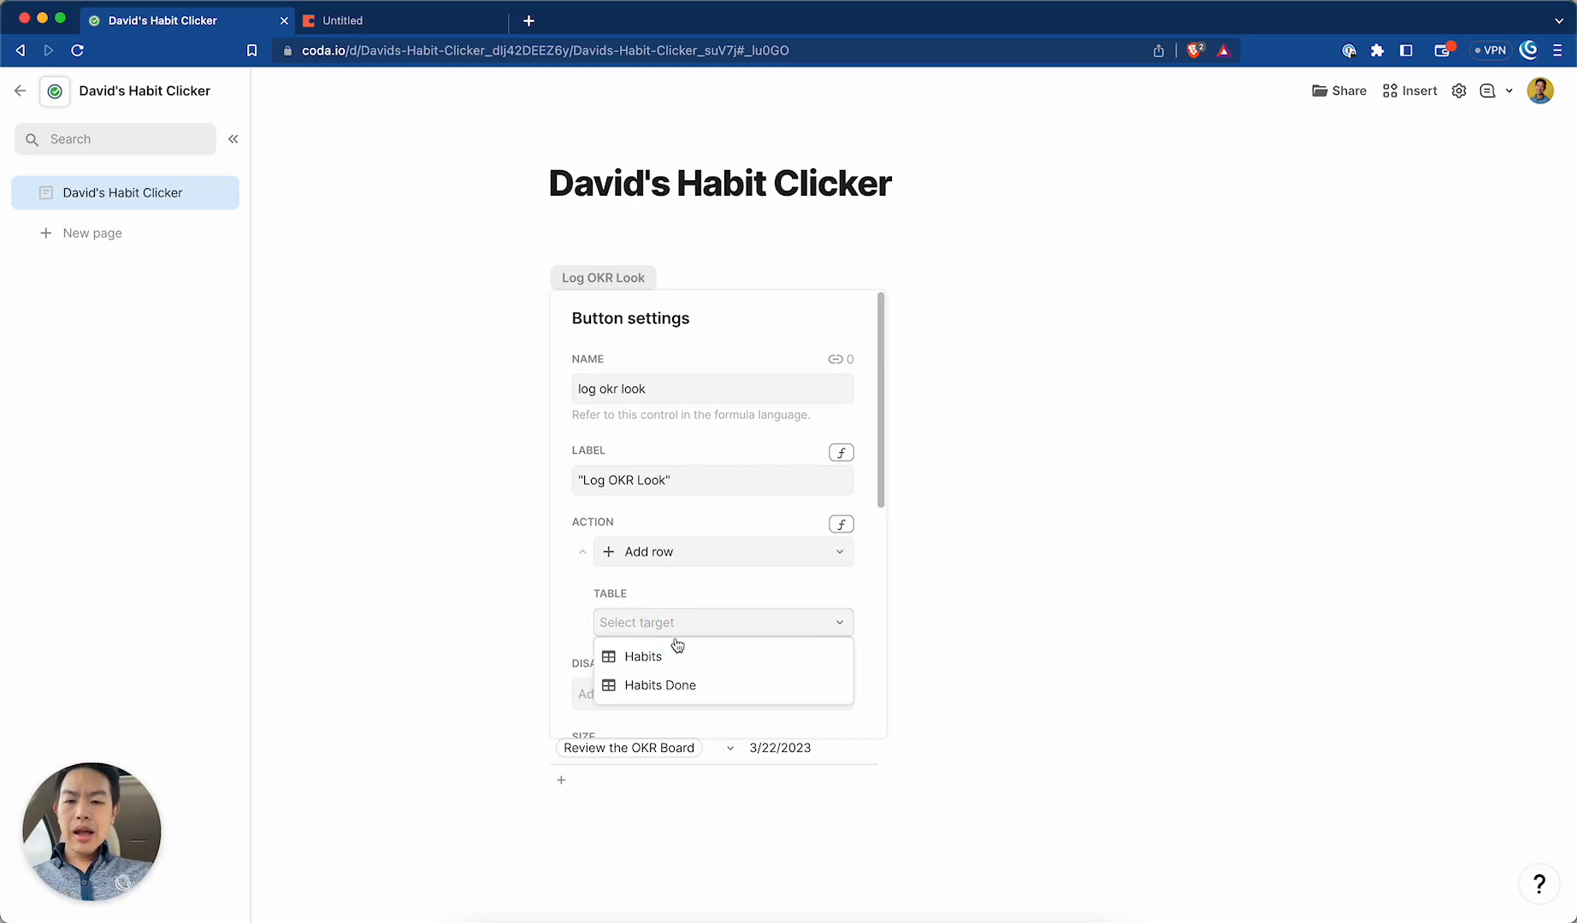
left_click(674, 683)
Have the button fill the new row's Name column with the plain text "Review the OKR Board".
scroll(668, 679, "down", 1)
left_click(666, 660)
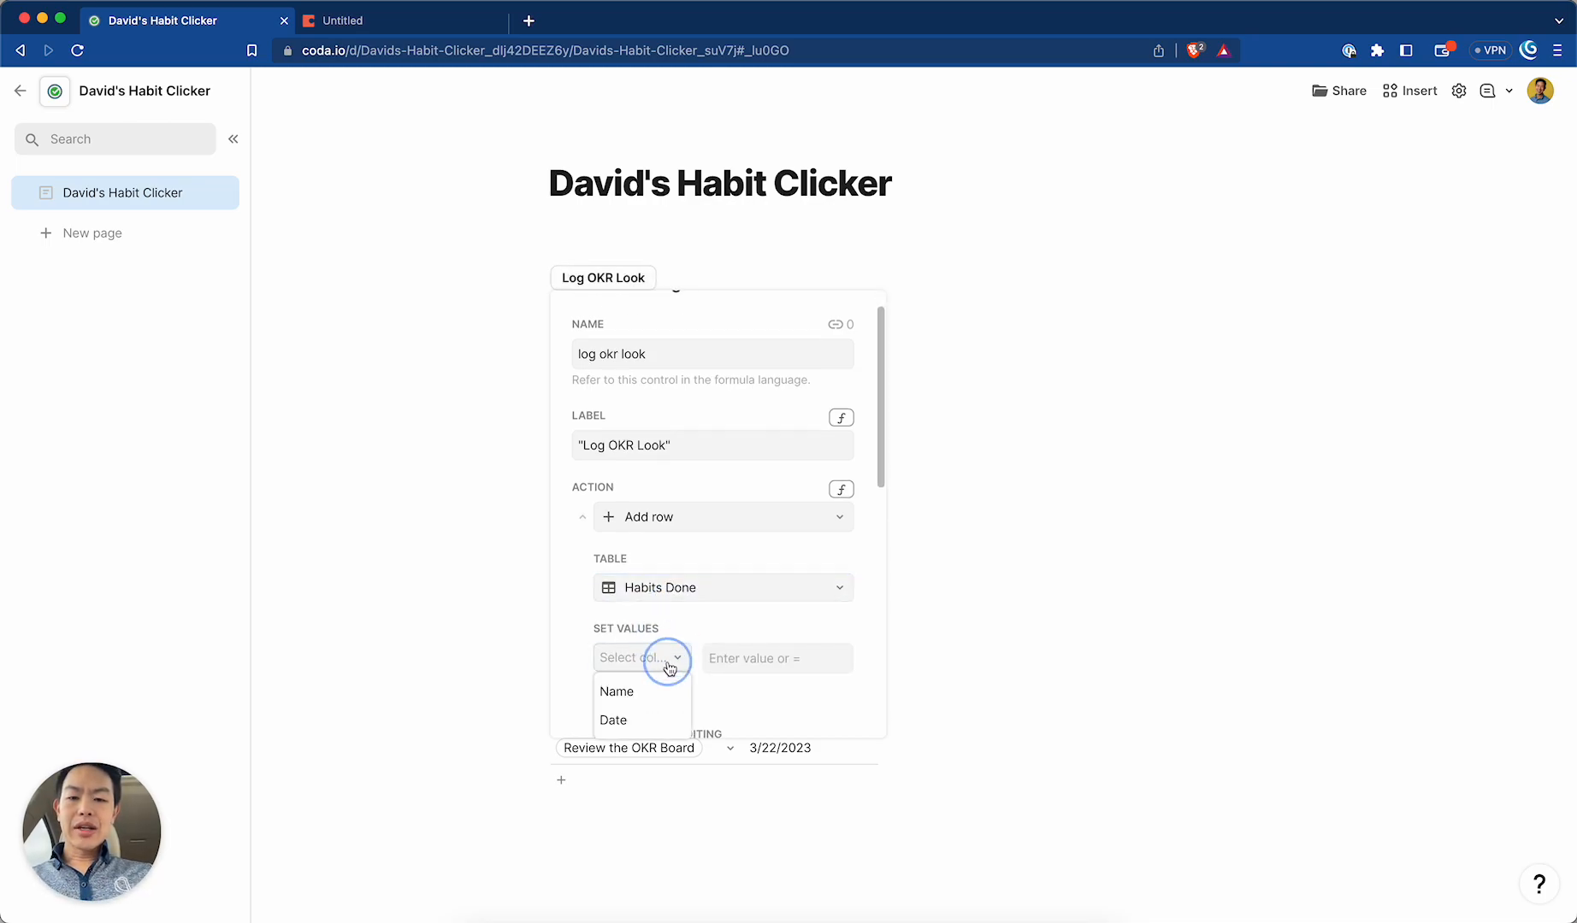
left_click(659, 696)
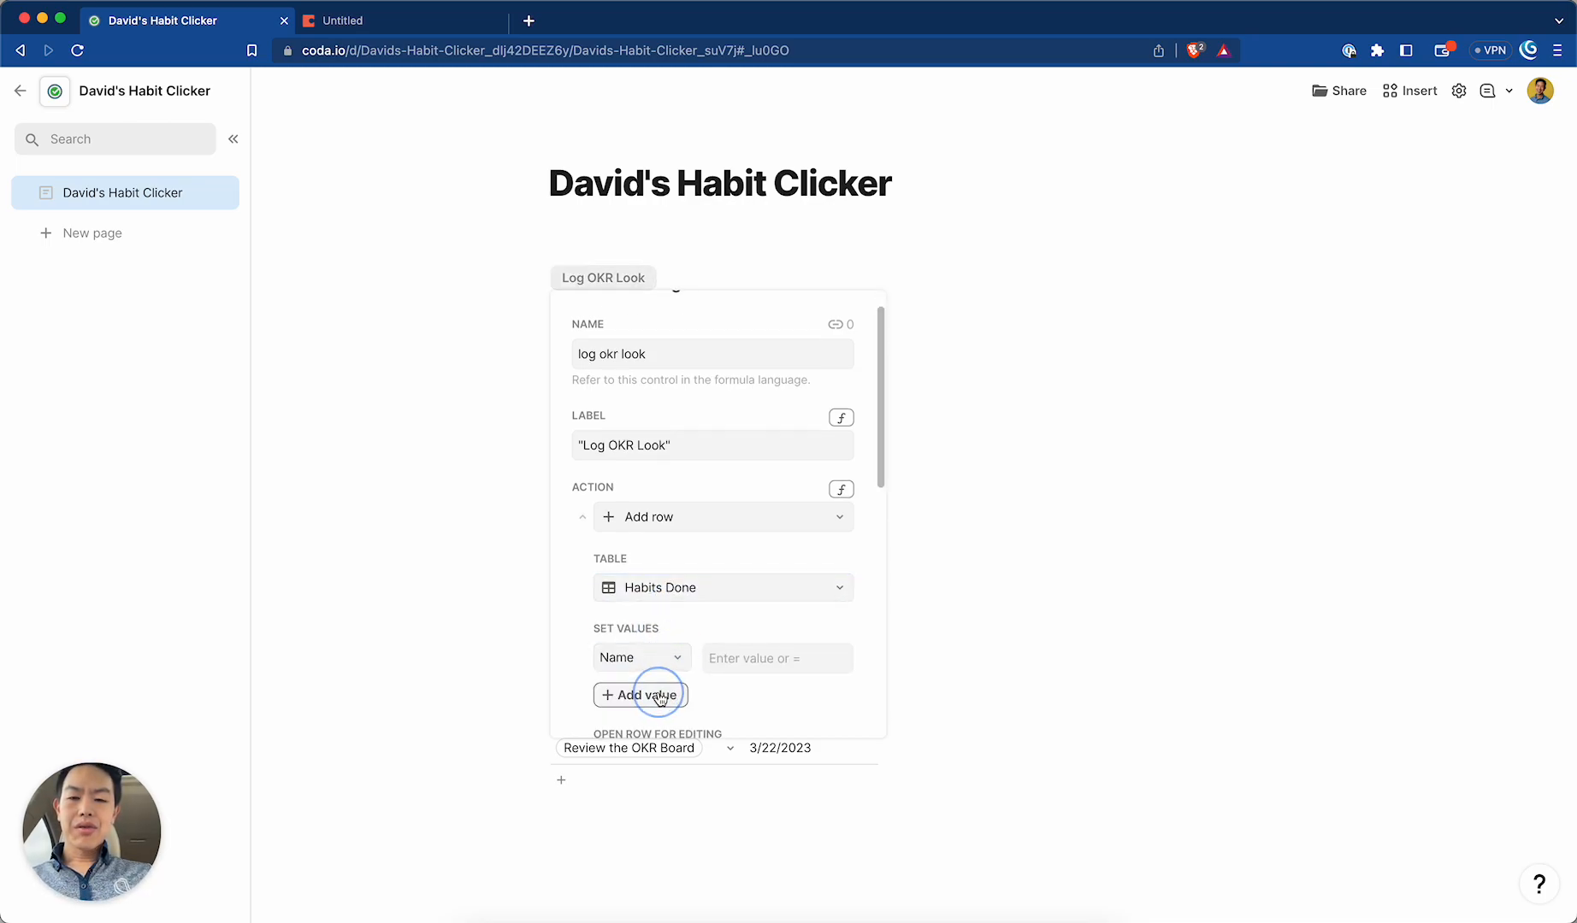
left_click(746, 664)
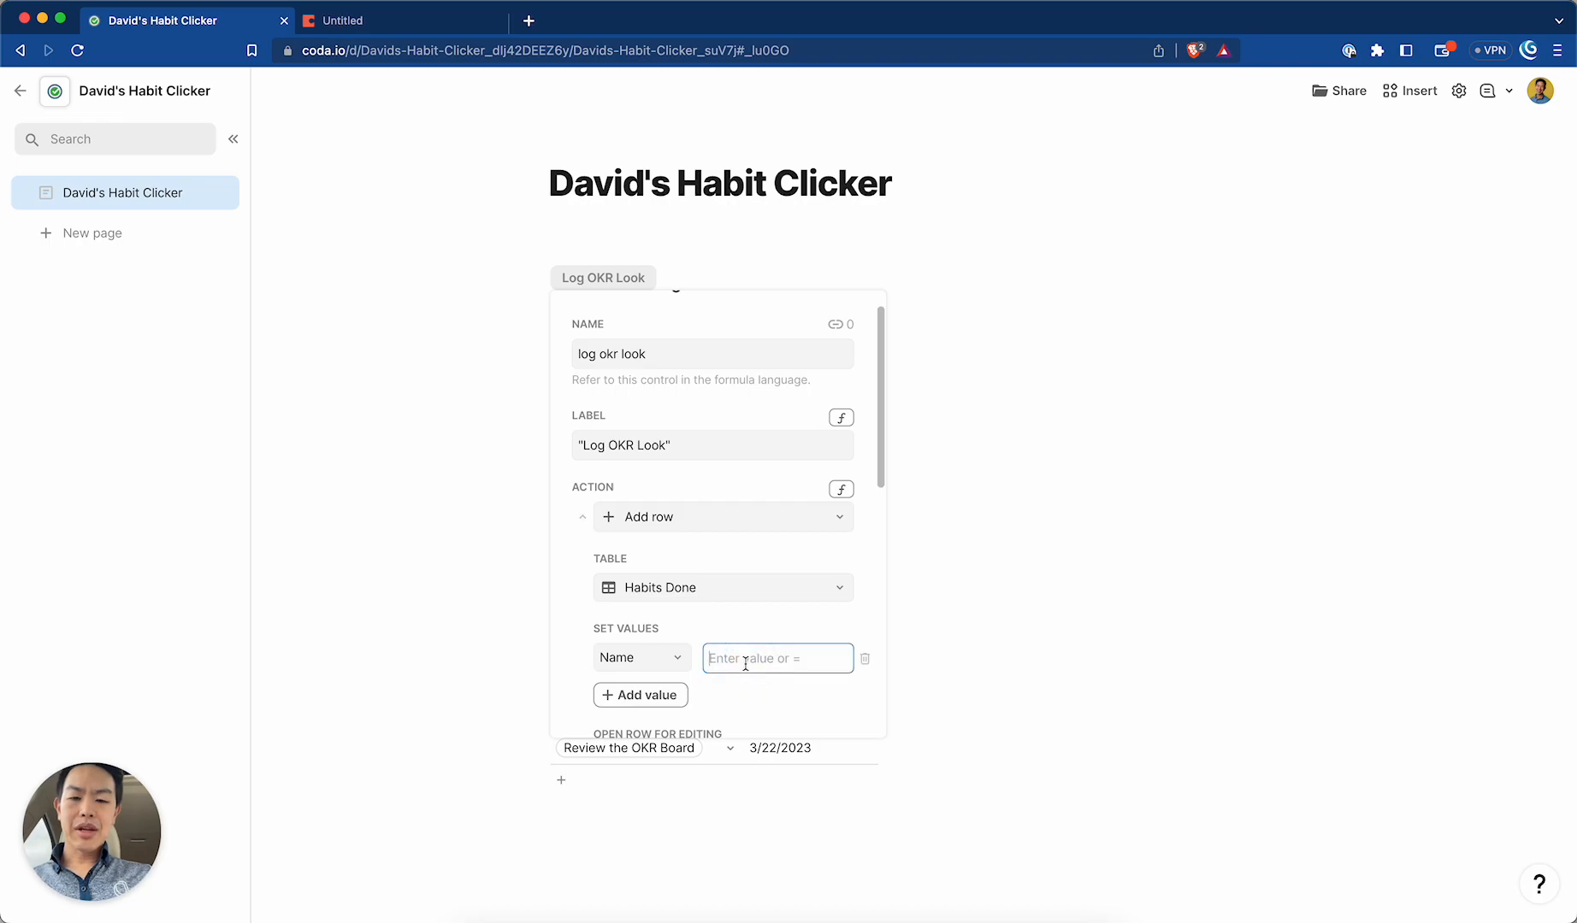
type("R")
key("BackSpace")
type("Review")
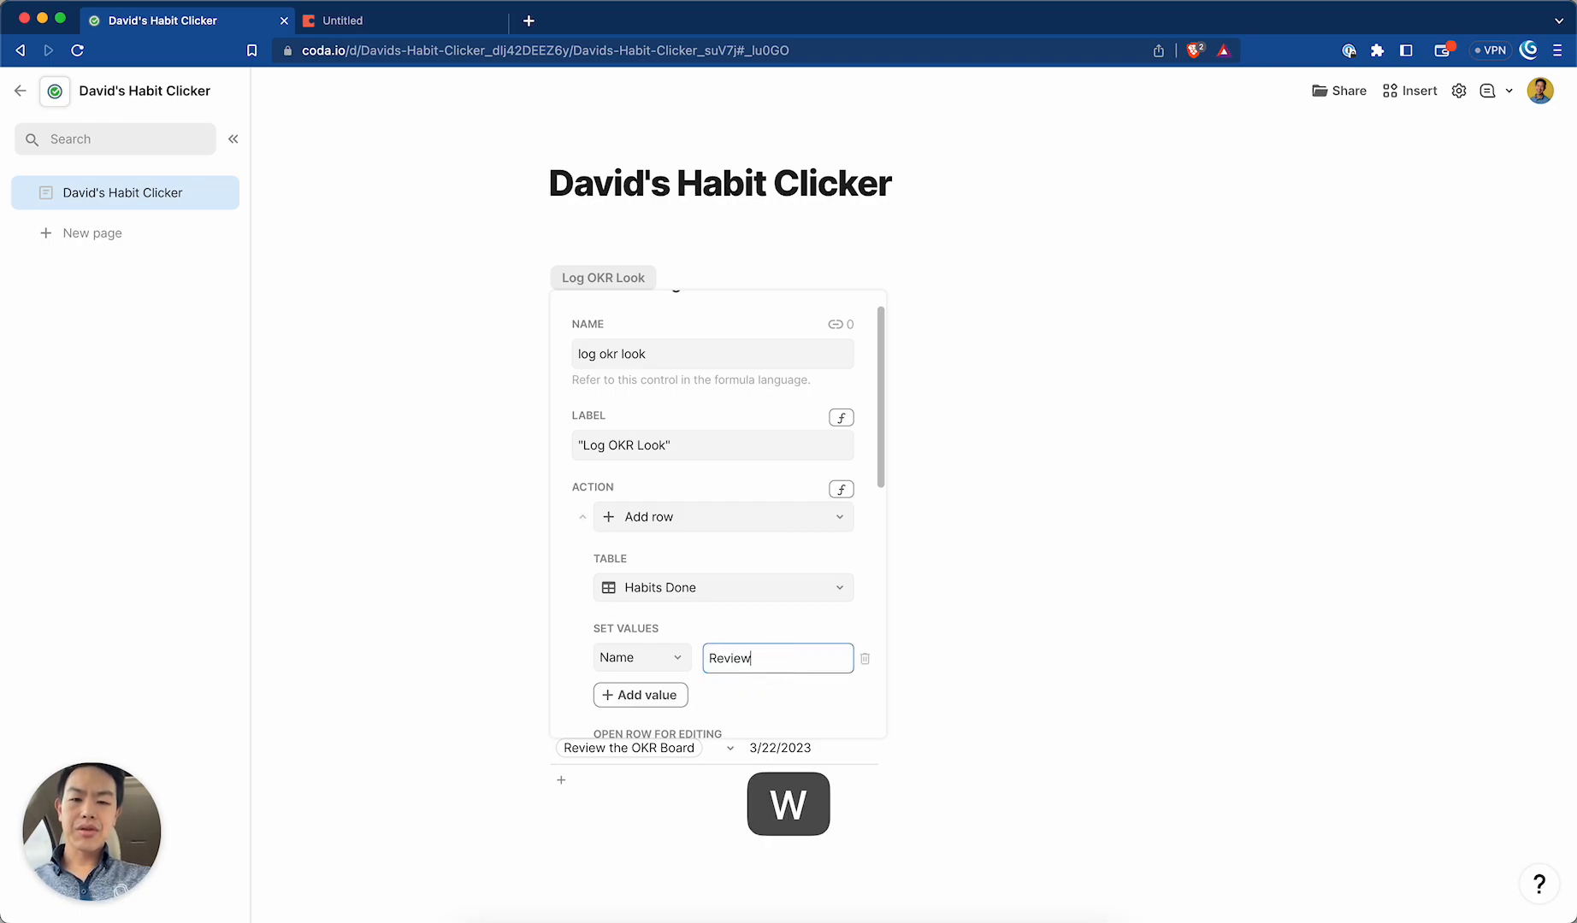
type(" the O")
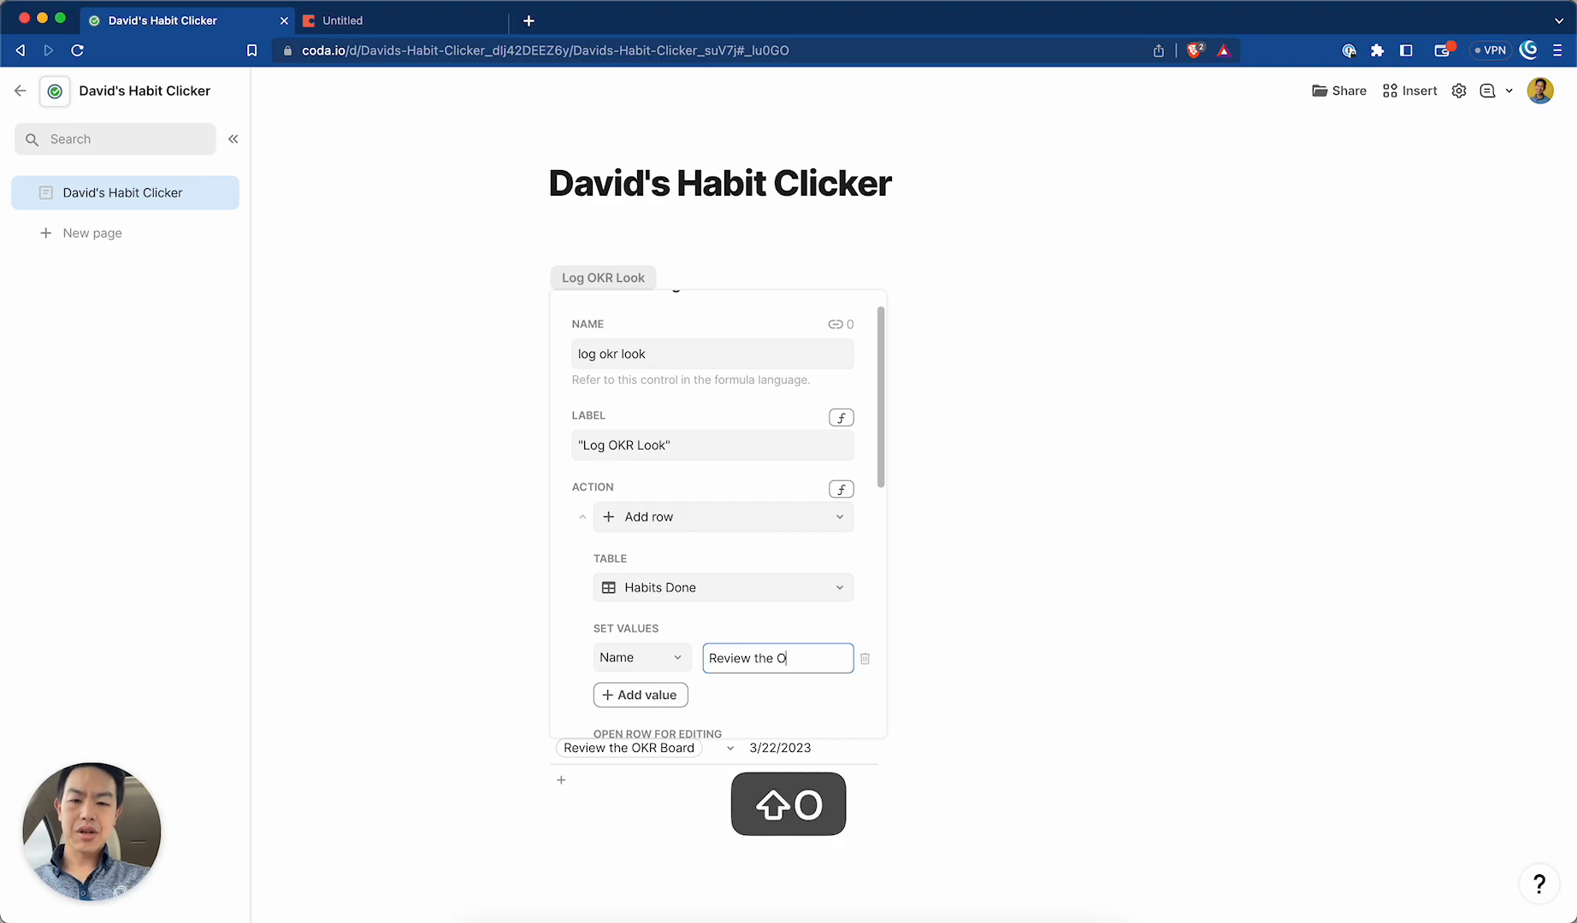
type("KR Board")
key("Return")
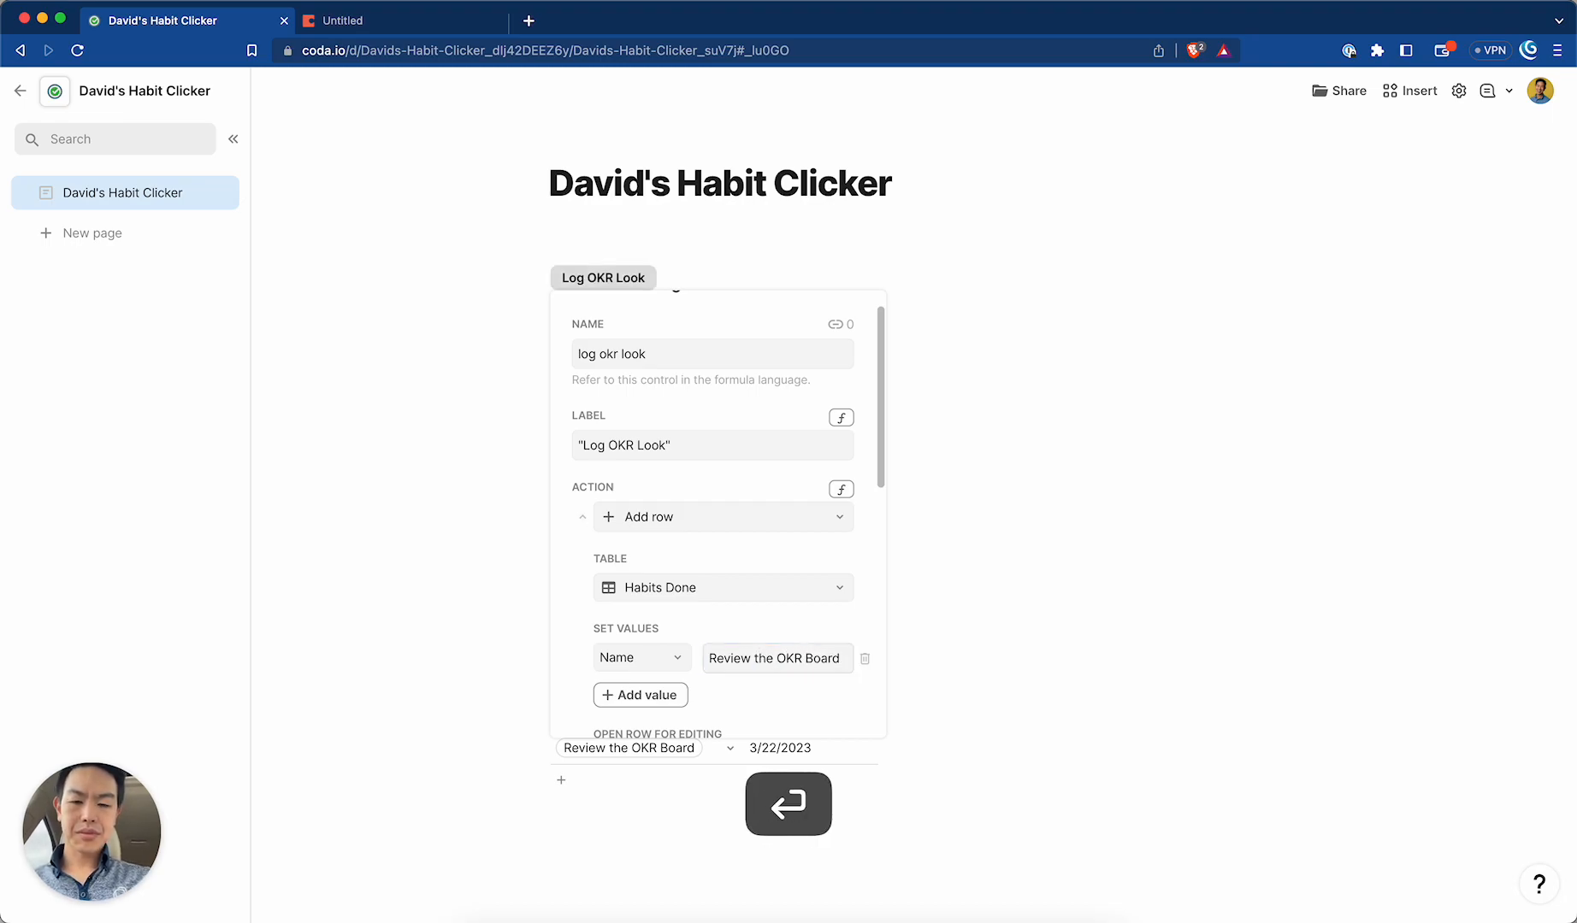
Rename the Name column of the Habits Done table to Habit.
left_click(679, 820)
left_click(718, 616)
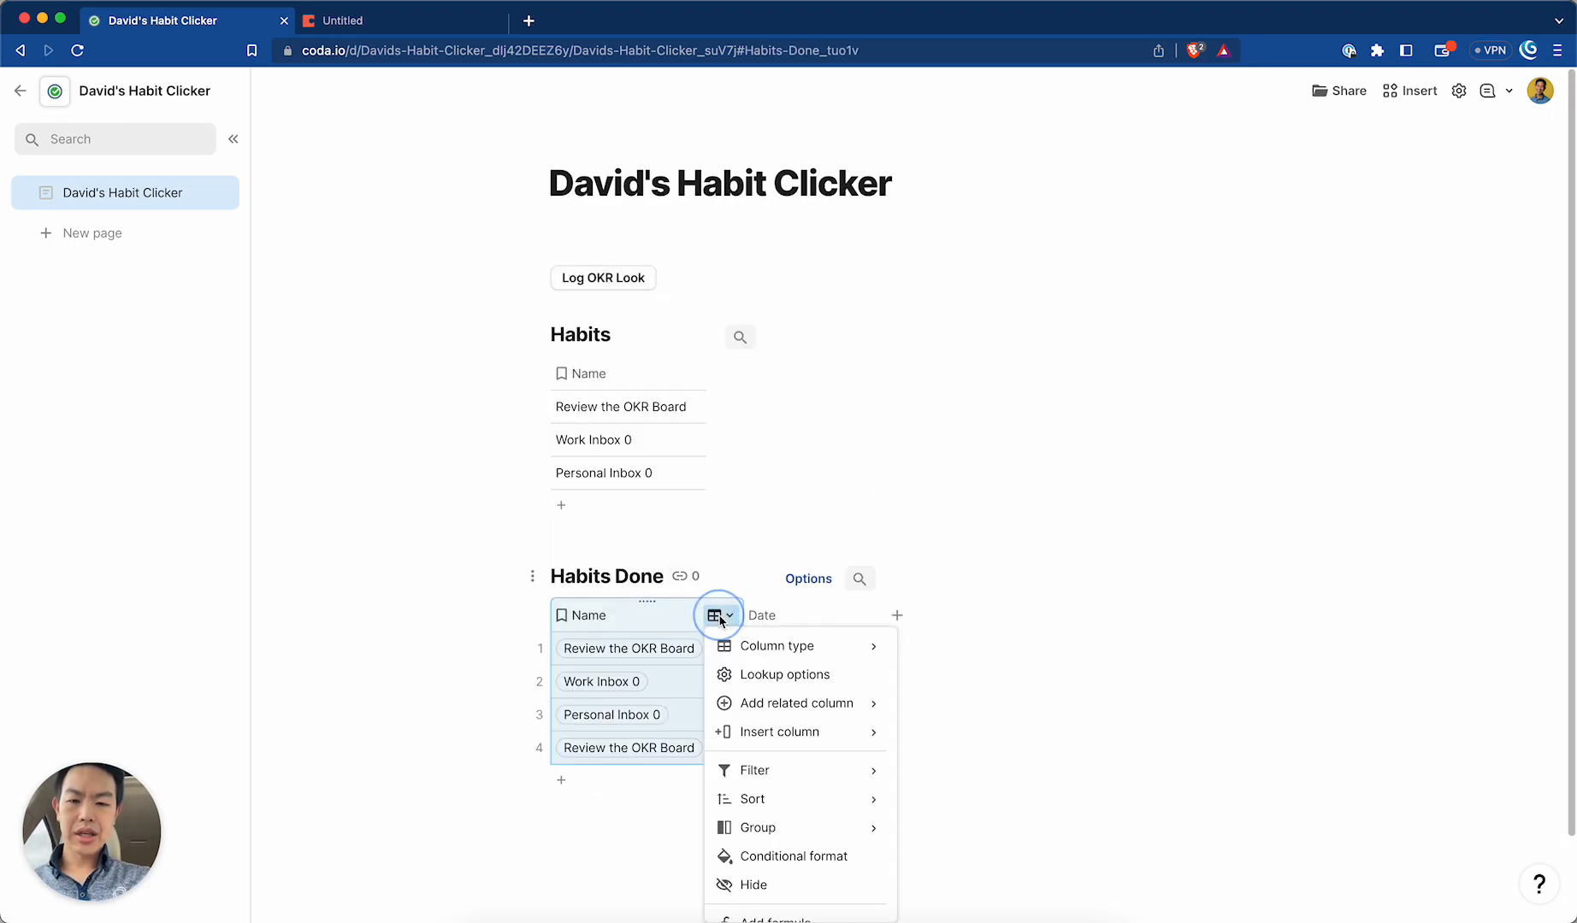
double_click(560, 616)
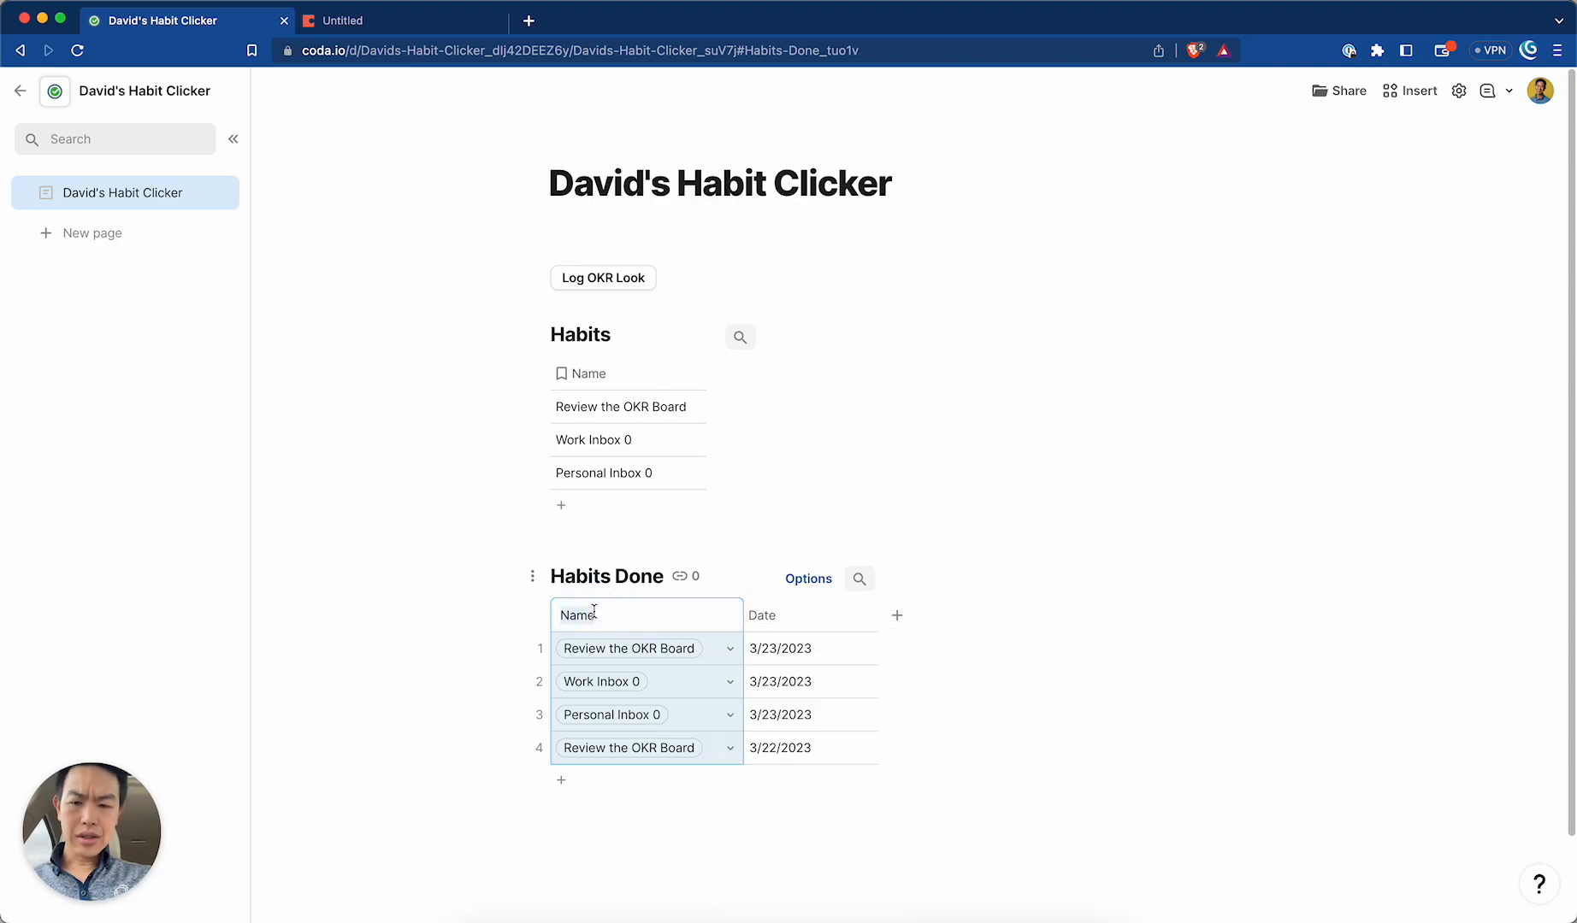
type("Habit")
key("Return")
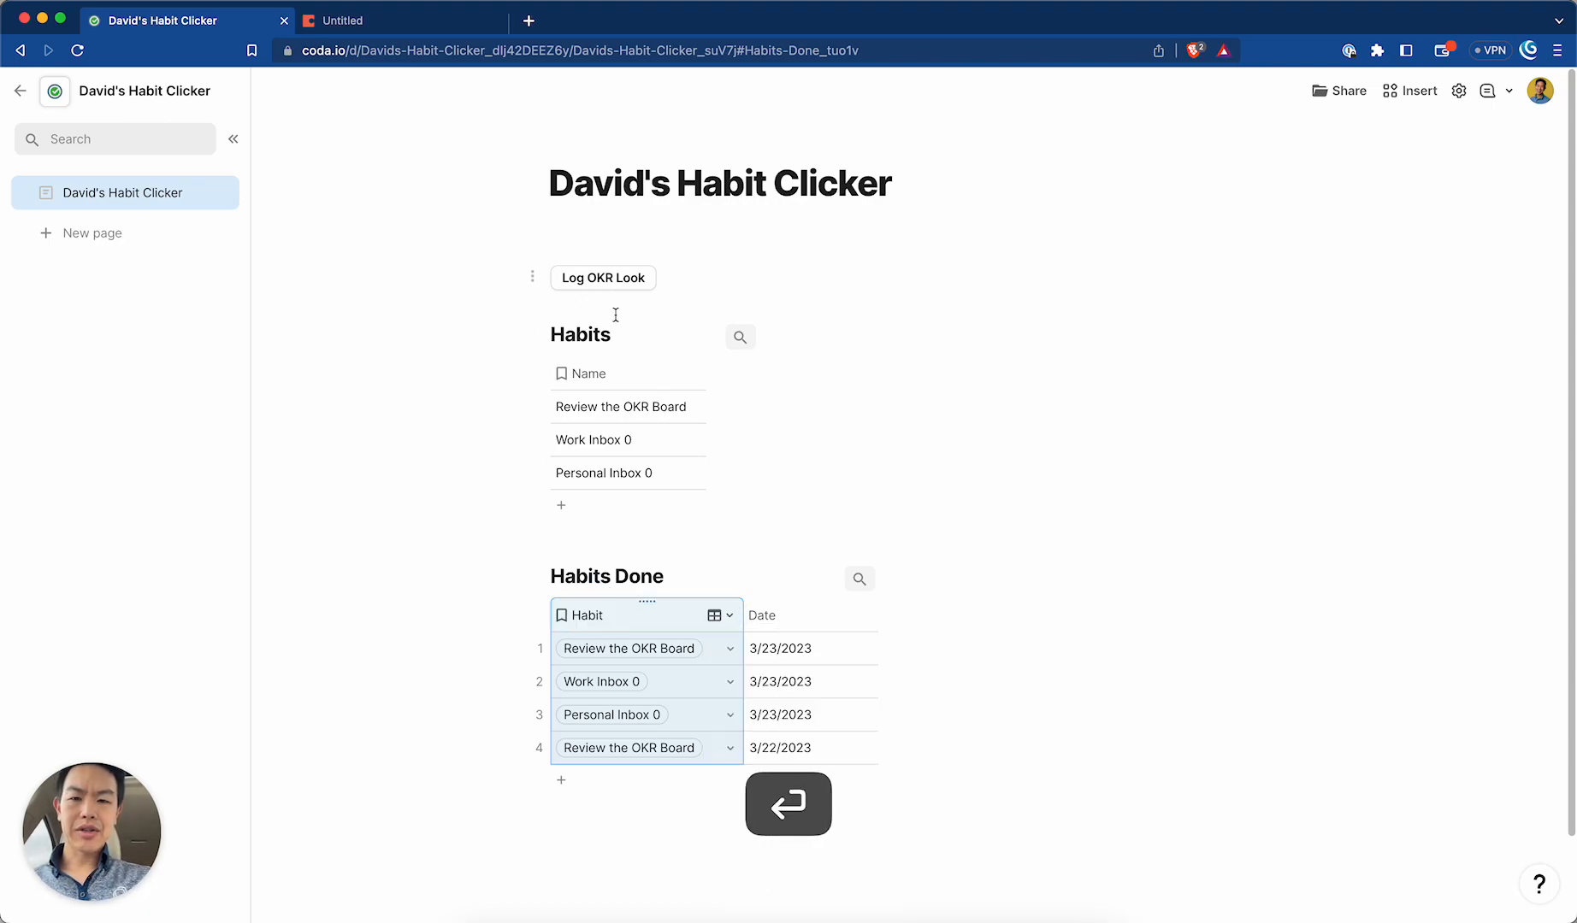
Test the Log OKR Look button by running it four times to add rows to Habits Done.
left_click(646, 279)
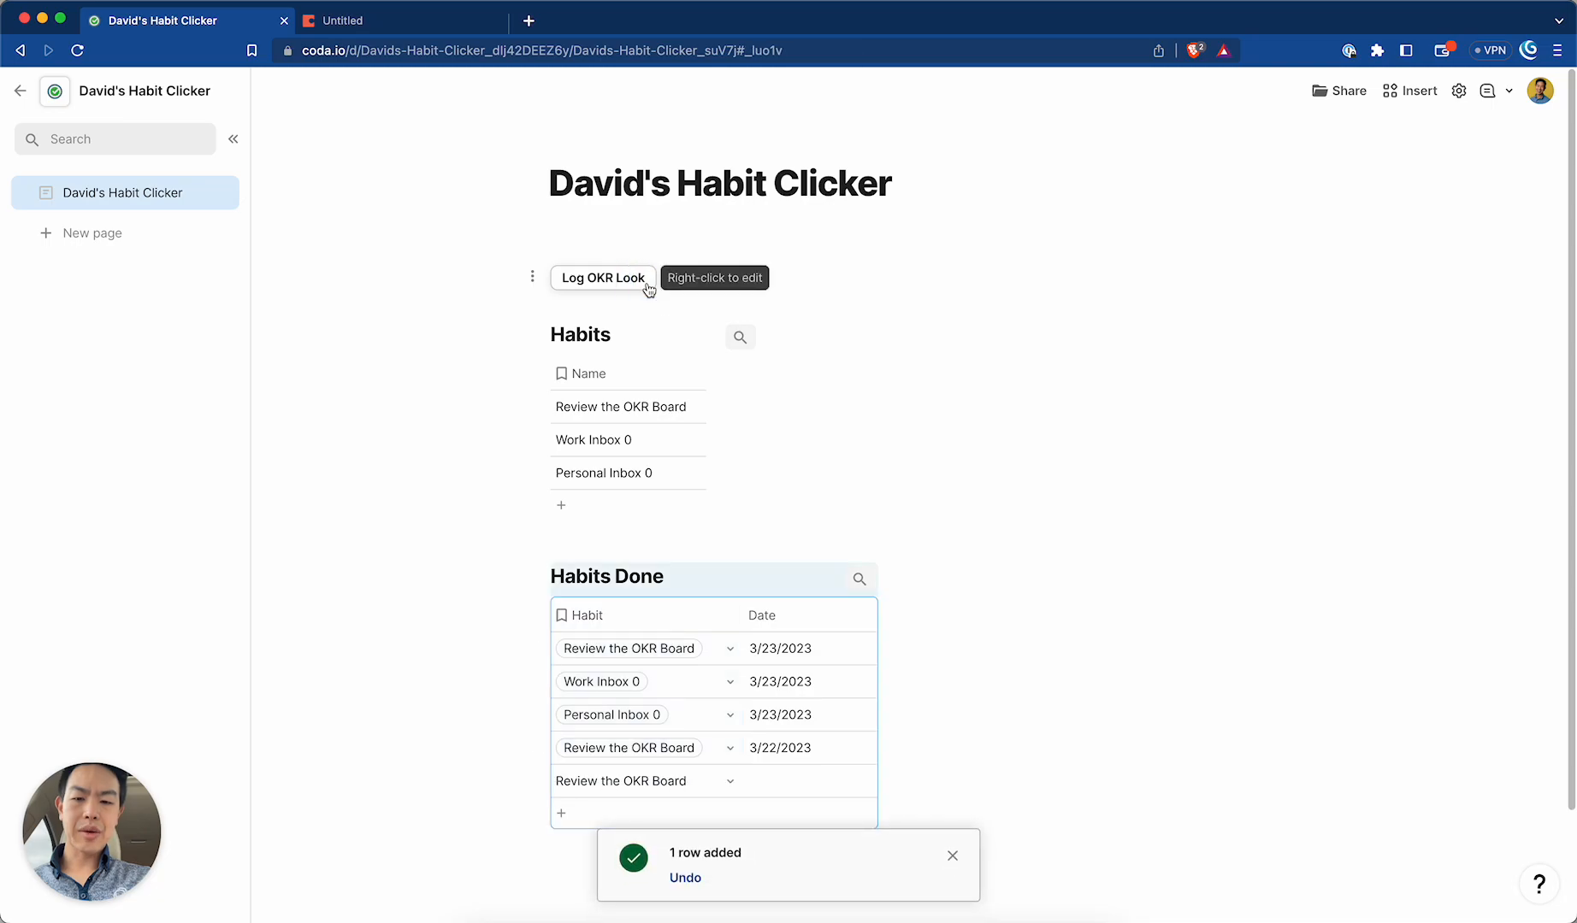
left_click(647, 286)
left_click(647, 285)
left_click(646, 285)
Reopen the Log OKR Look button's settings and switch its Habit value to a blank formula.
right_click(645, 285)
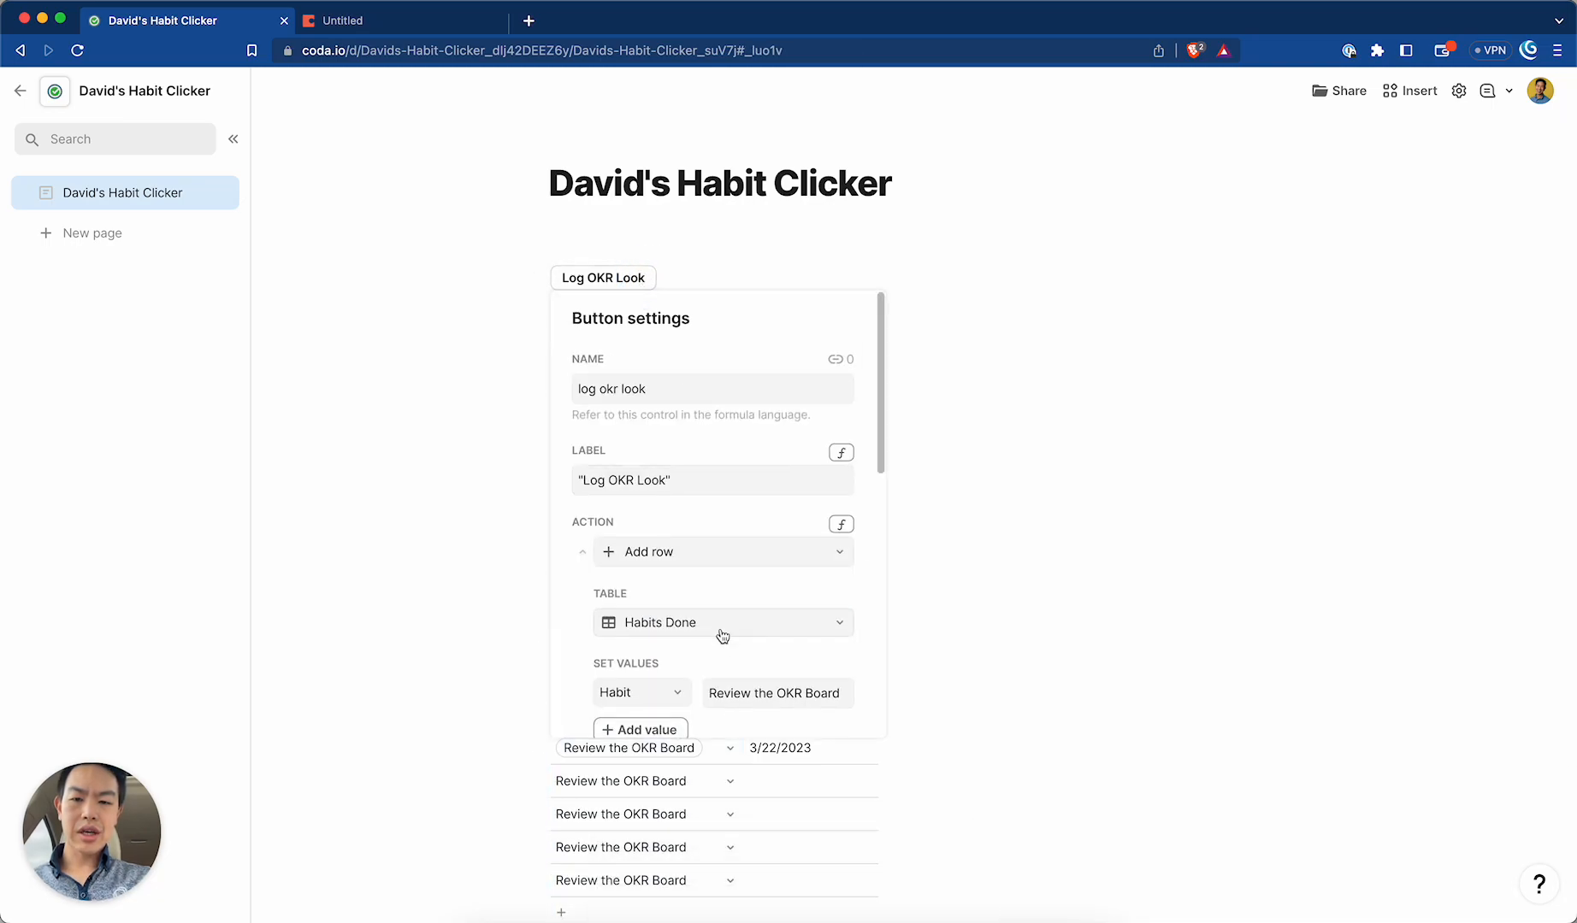
scroll(727, 659, "down", 3)
left_click(828, 442)
key("equal")
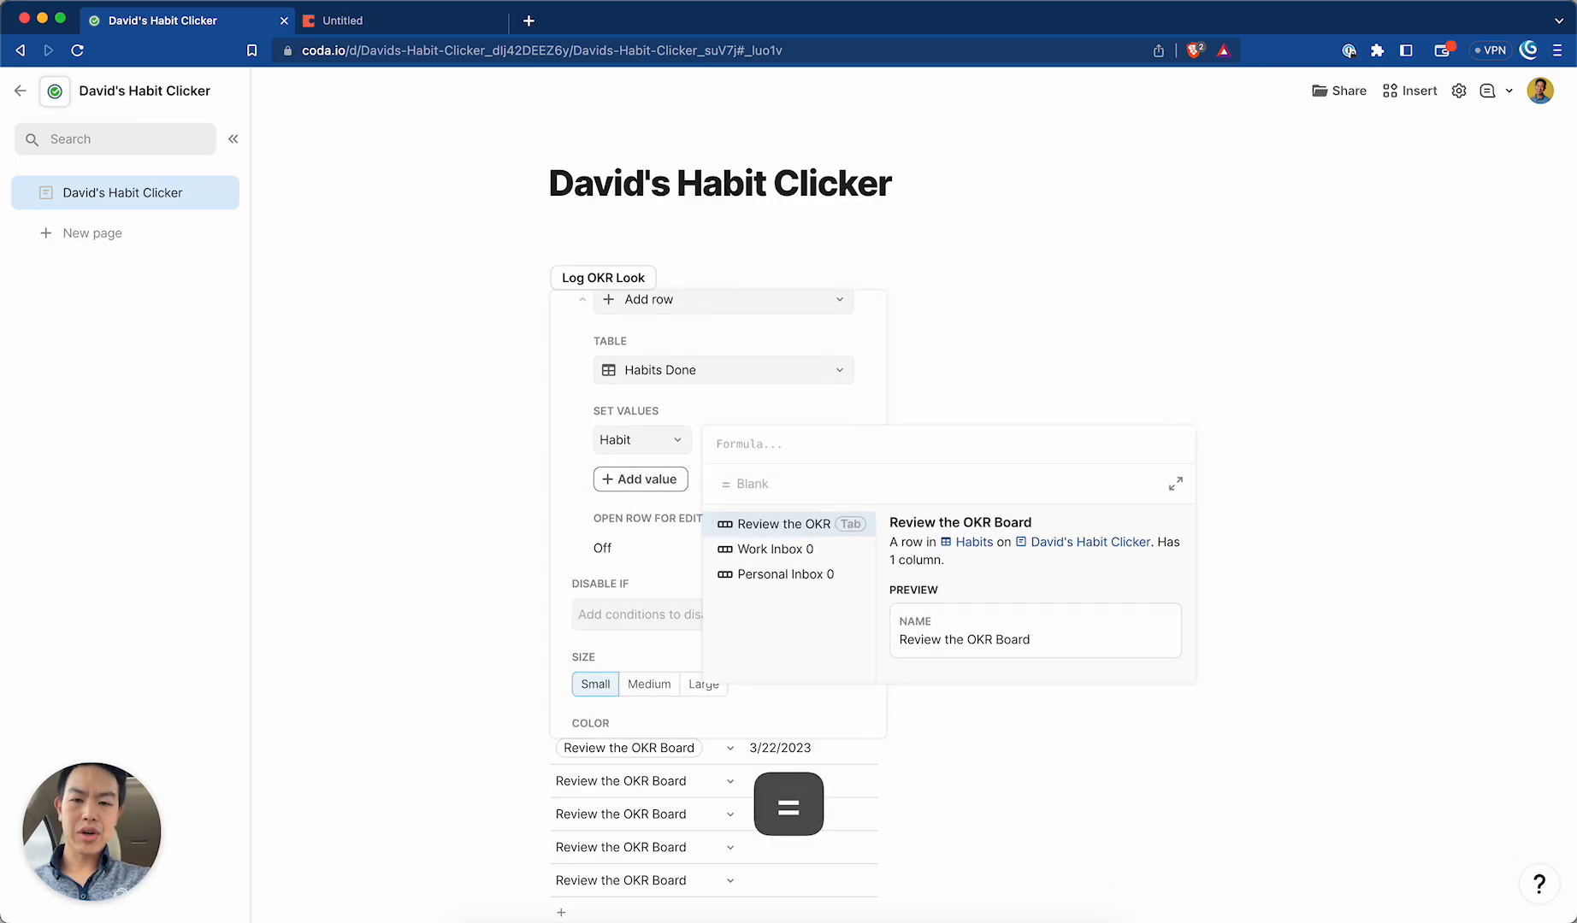
left_click(761, 414)
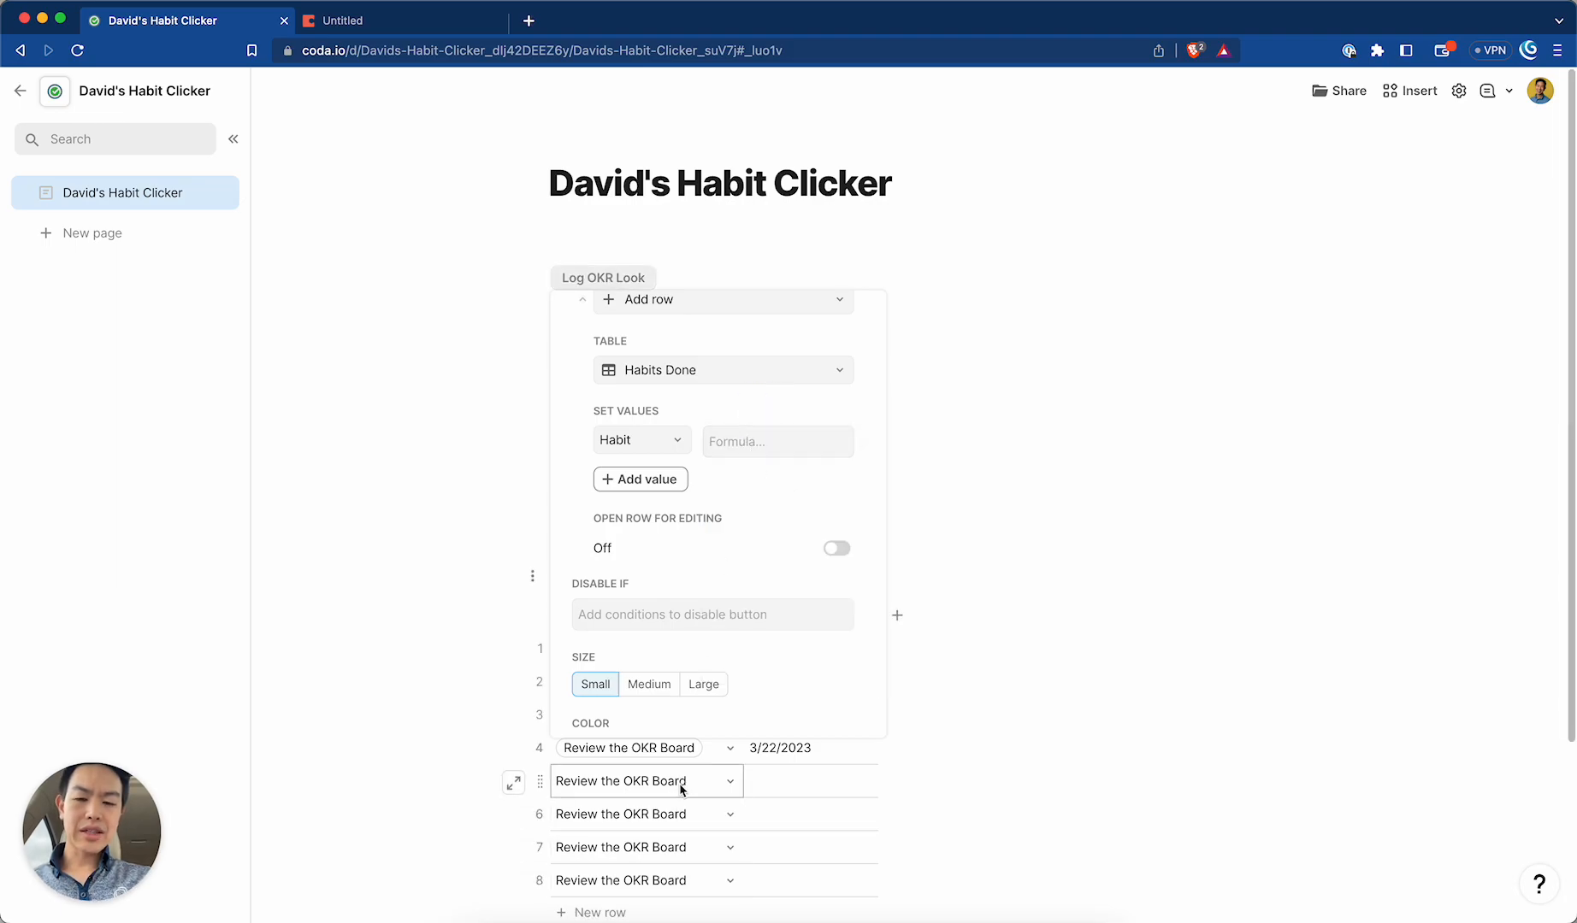
left_click(727, 444)
key("Escape")
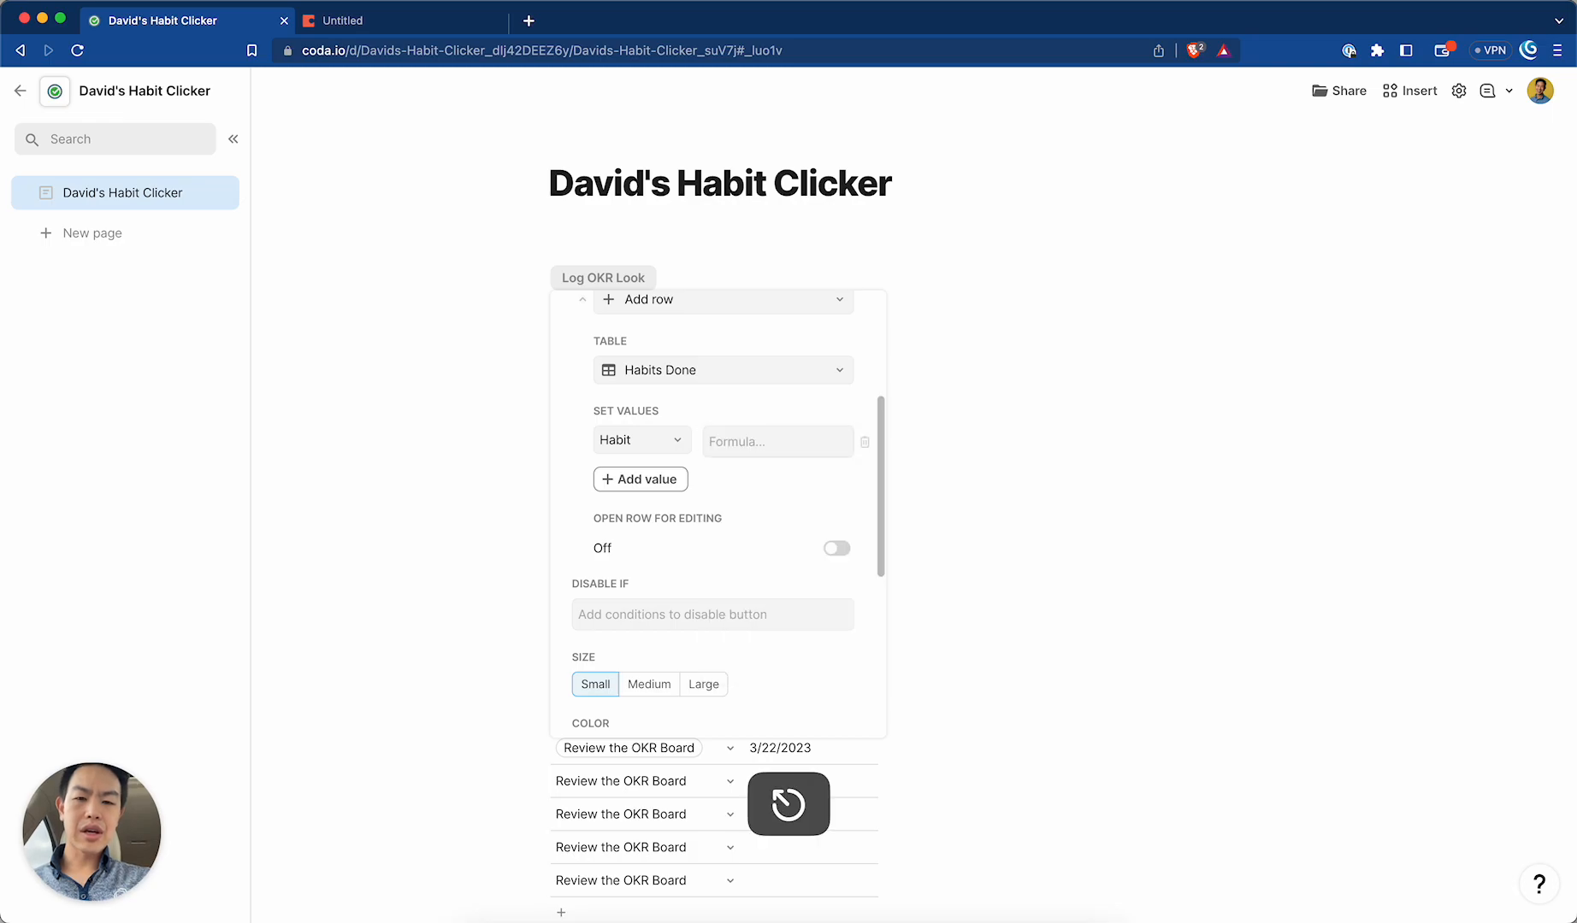
Remove the blank Habit value from the button's action and add a fresh value entry for the Habit column.
left_click(865, 441)
left_click(664, 441)
left_click(649, 476)
left_click(737, 440)
type("Revie")
key("BackSpace")
key("BackSpace")
key("BackSpace")
key("BackSpace")
key("BackSpace")
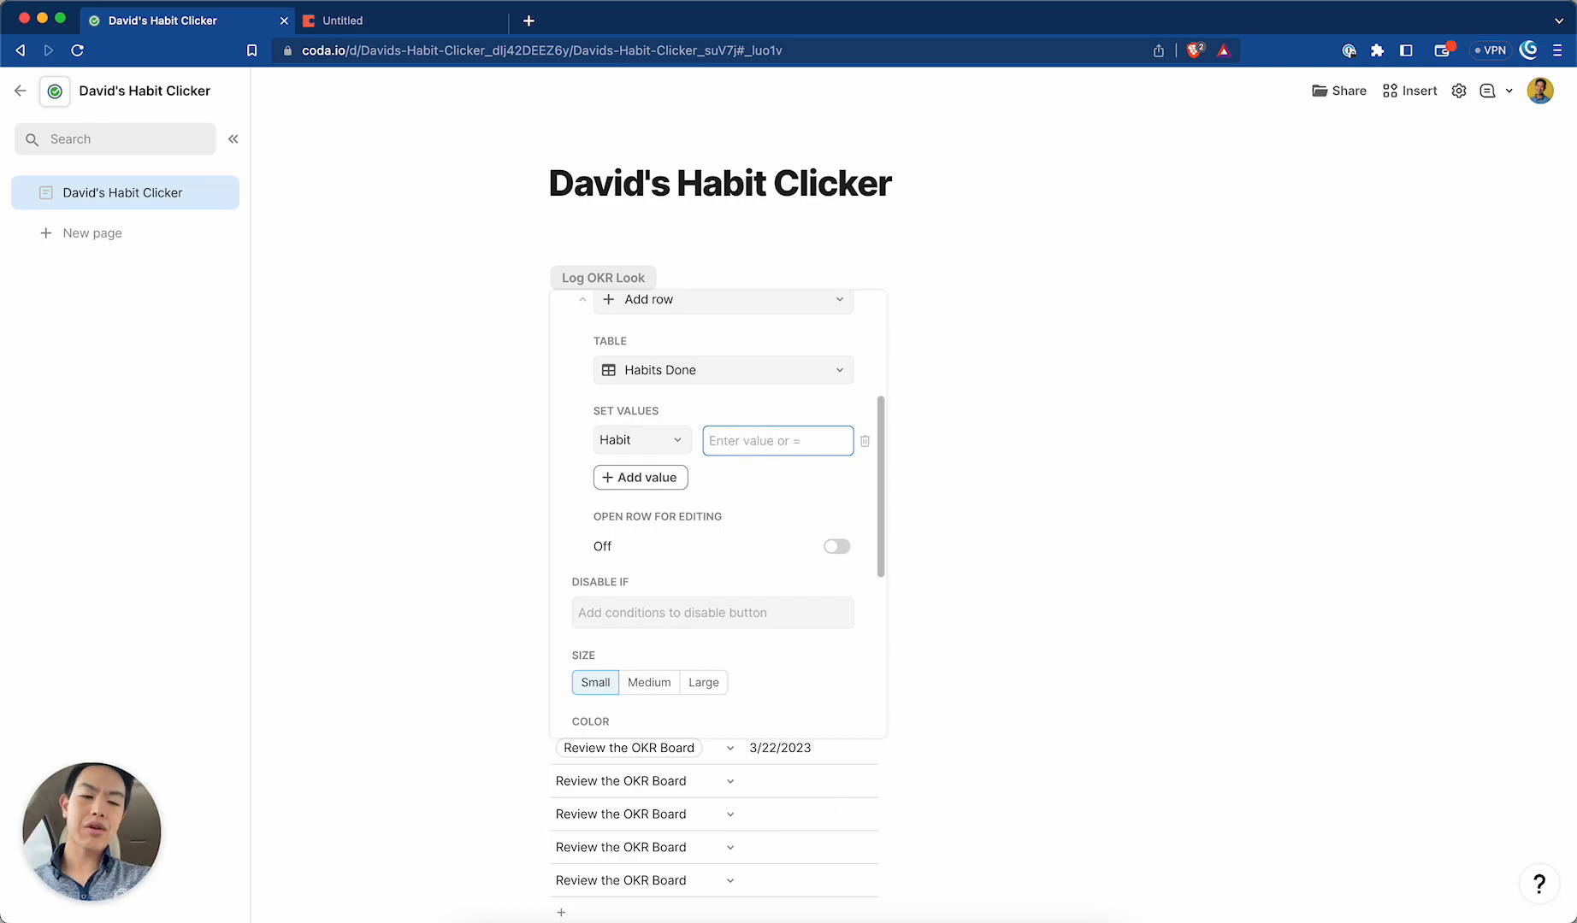
Set the Habit value with a formula that references the Review the OKR Board row.
type("=")
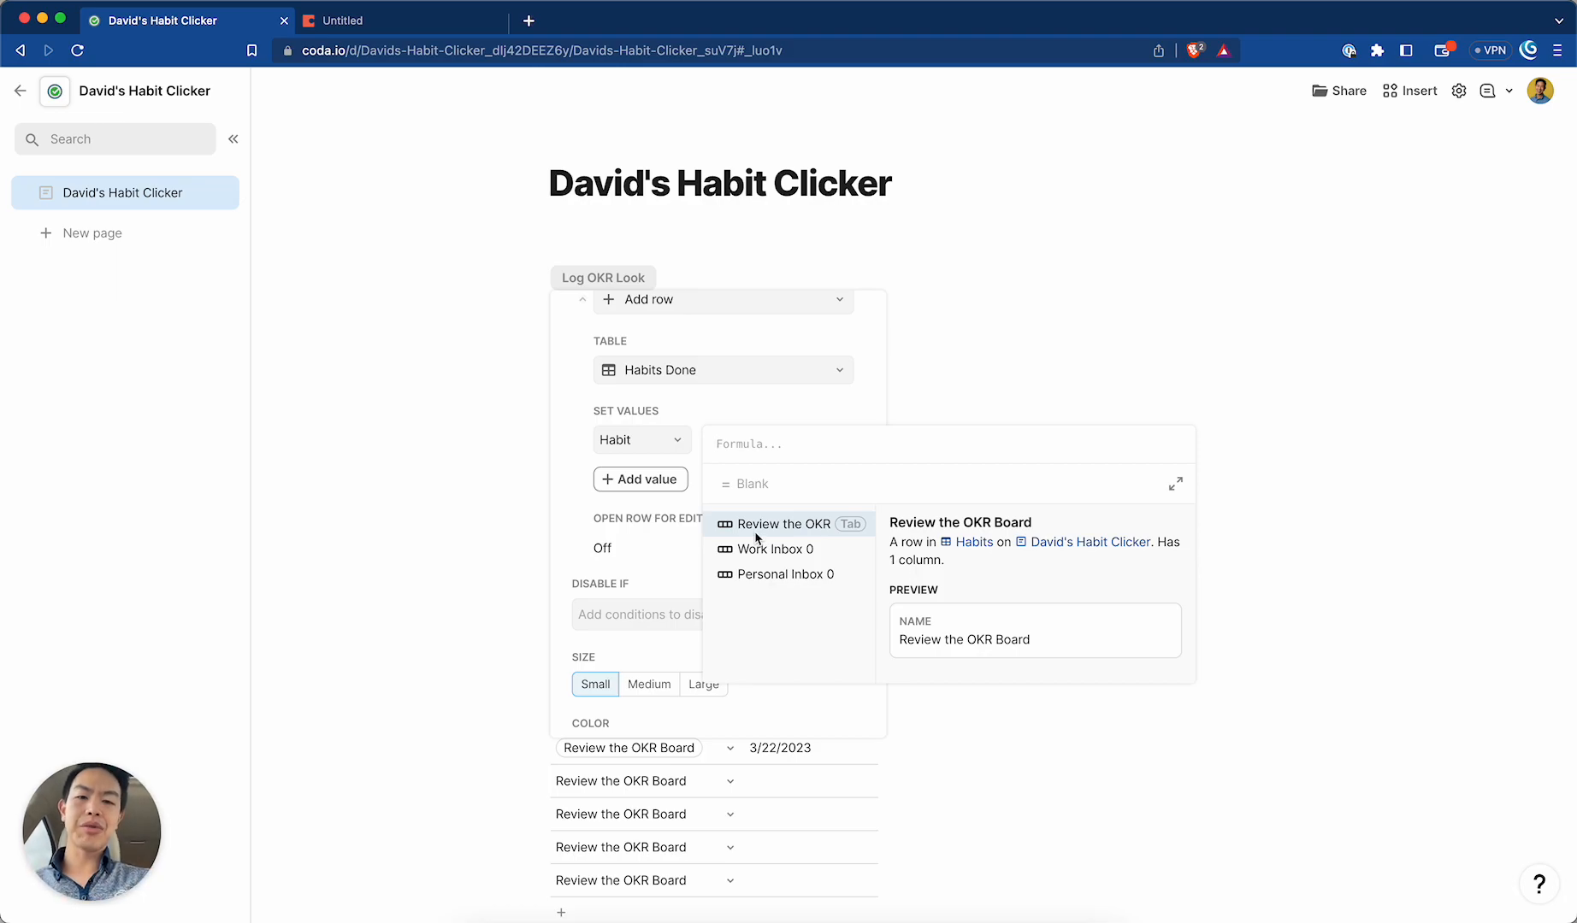
left_click(776, 527)
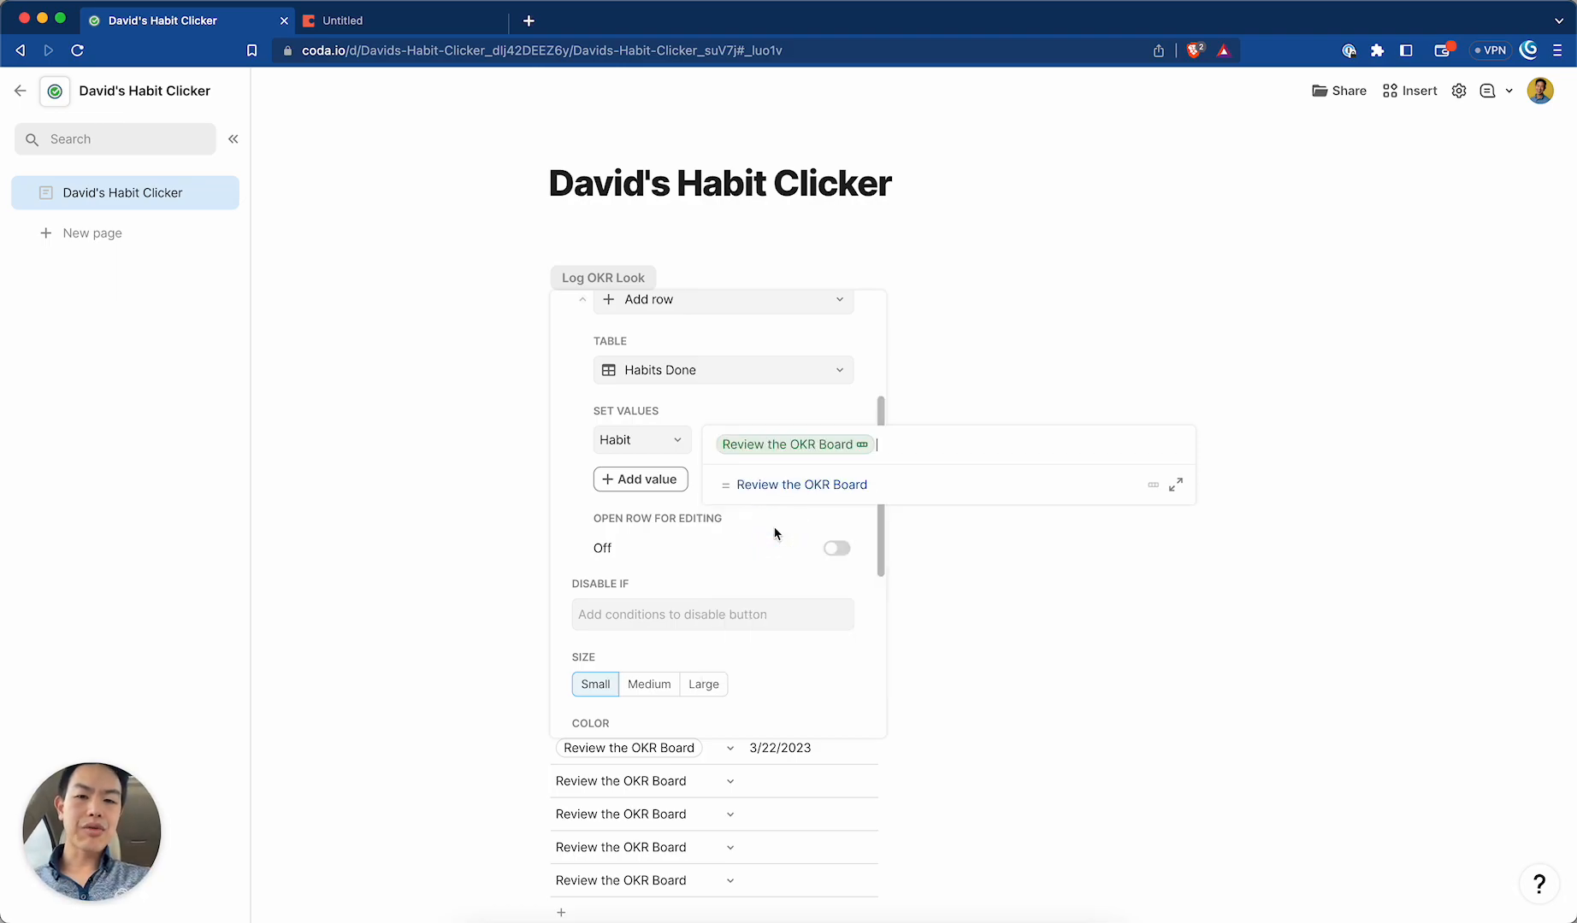
key("Return")
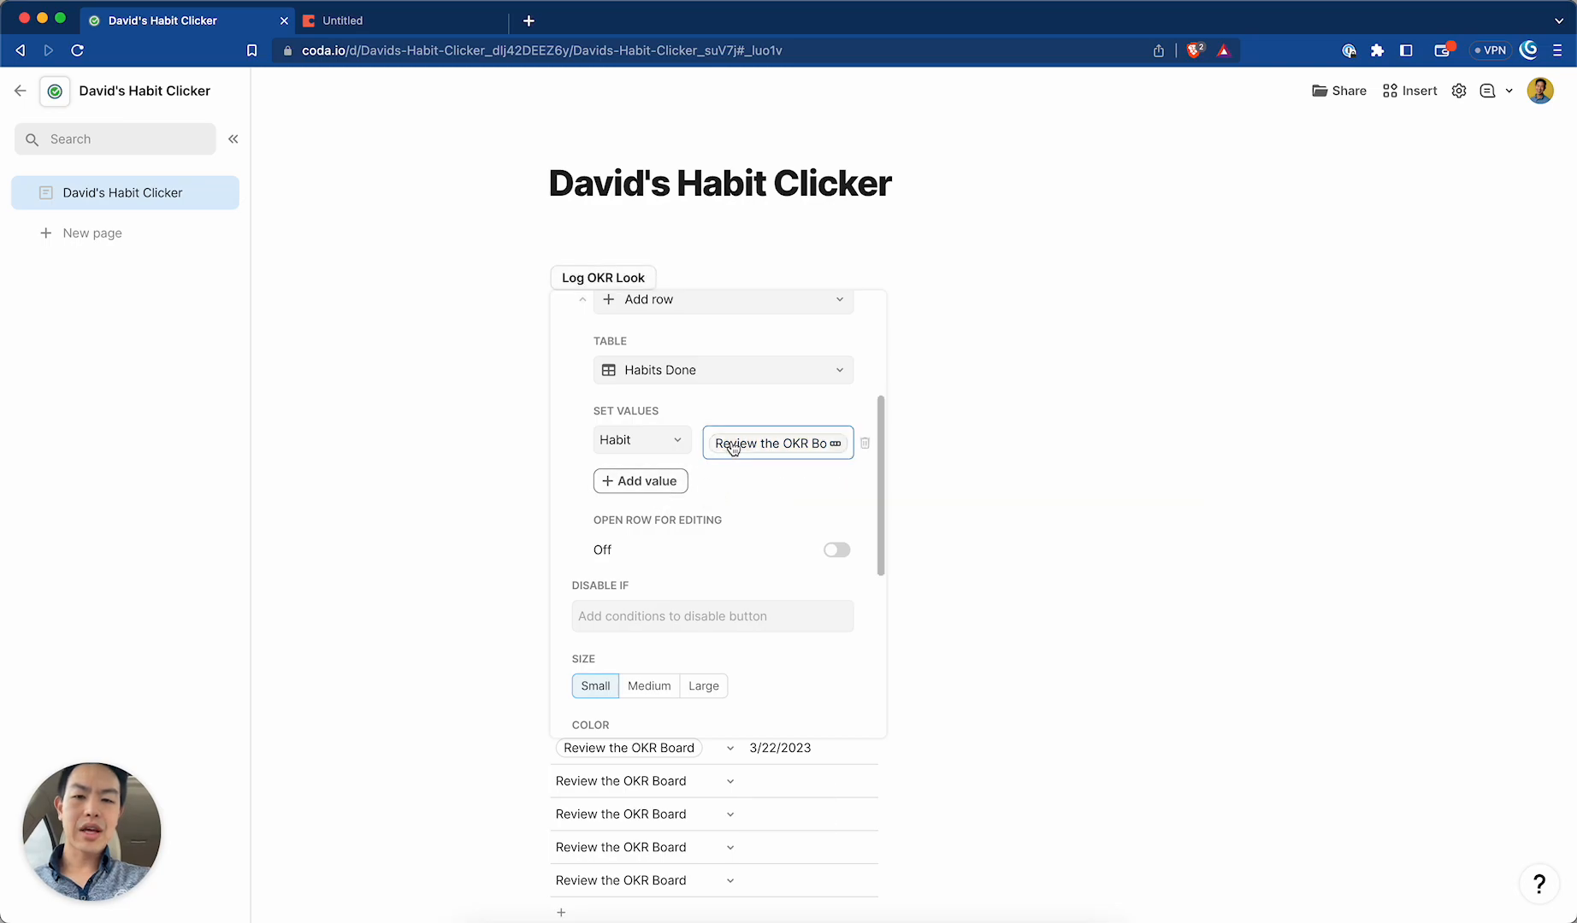
Close the button settings and run Log OKR Look again to add linked rows to Habits Done.
left_click(671, 270)
left_click(633, 276)
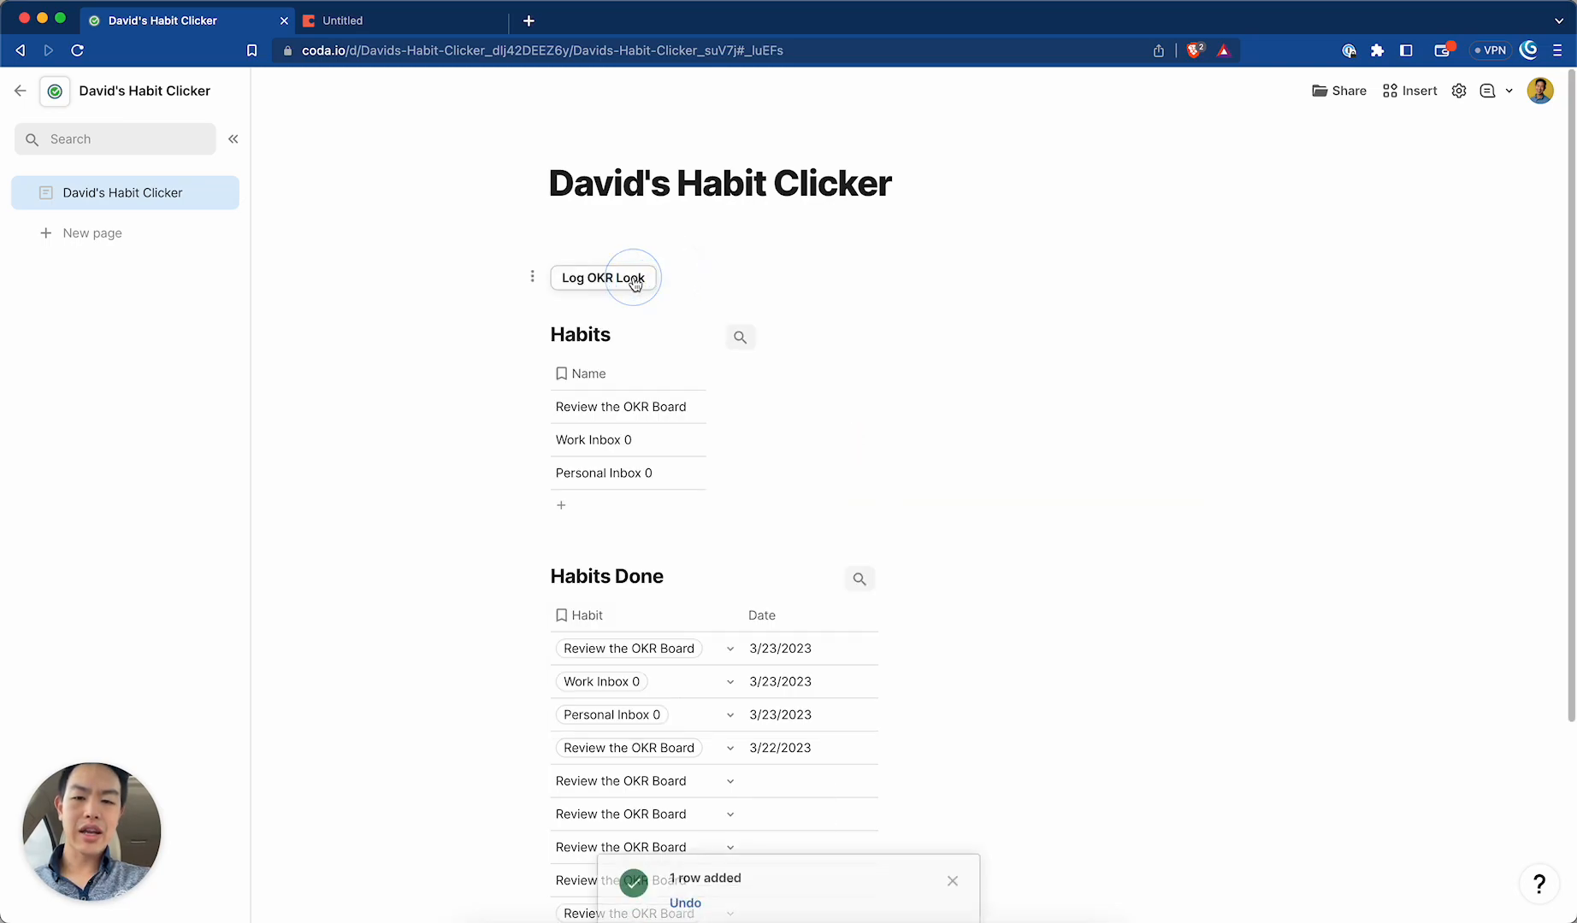
scroll(598, 385, "down", 3)
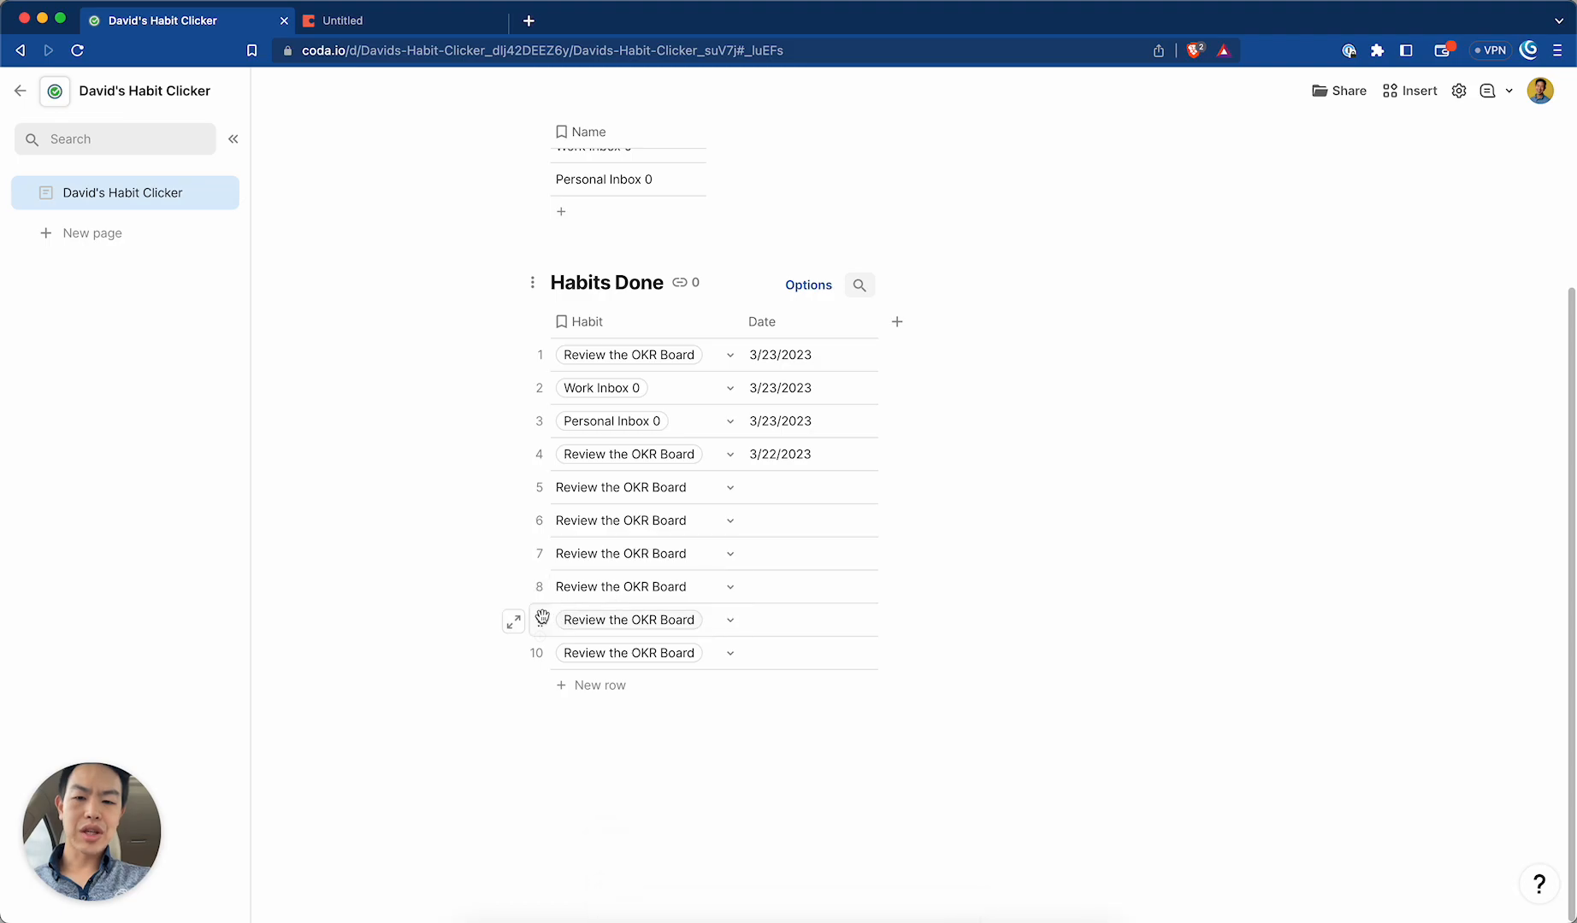
Delete all the undated Review the OKR Board rows, rows 5 to 10, from the Habits Done table.
left_click(540, 588)
left_click(540, 620)
left_click(536, 488, "shift")
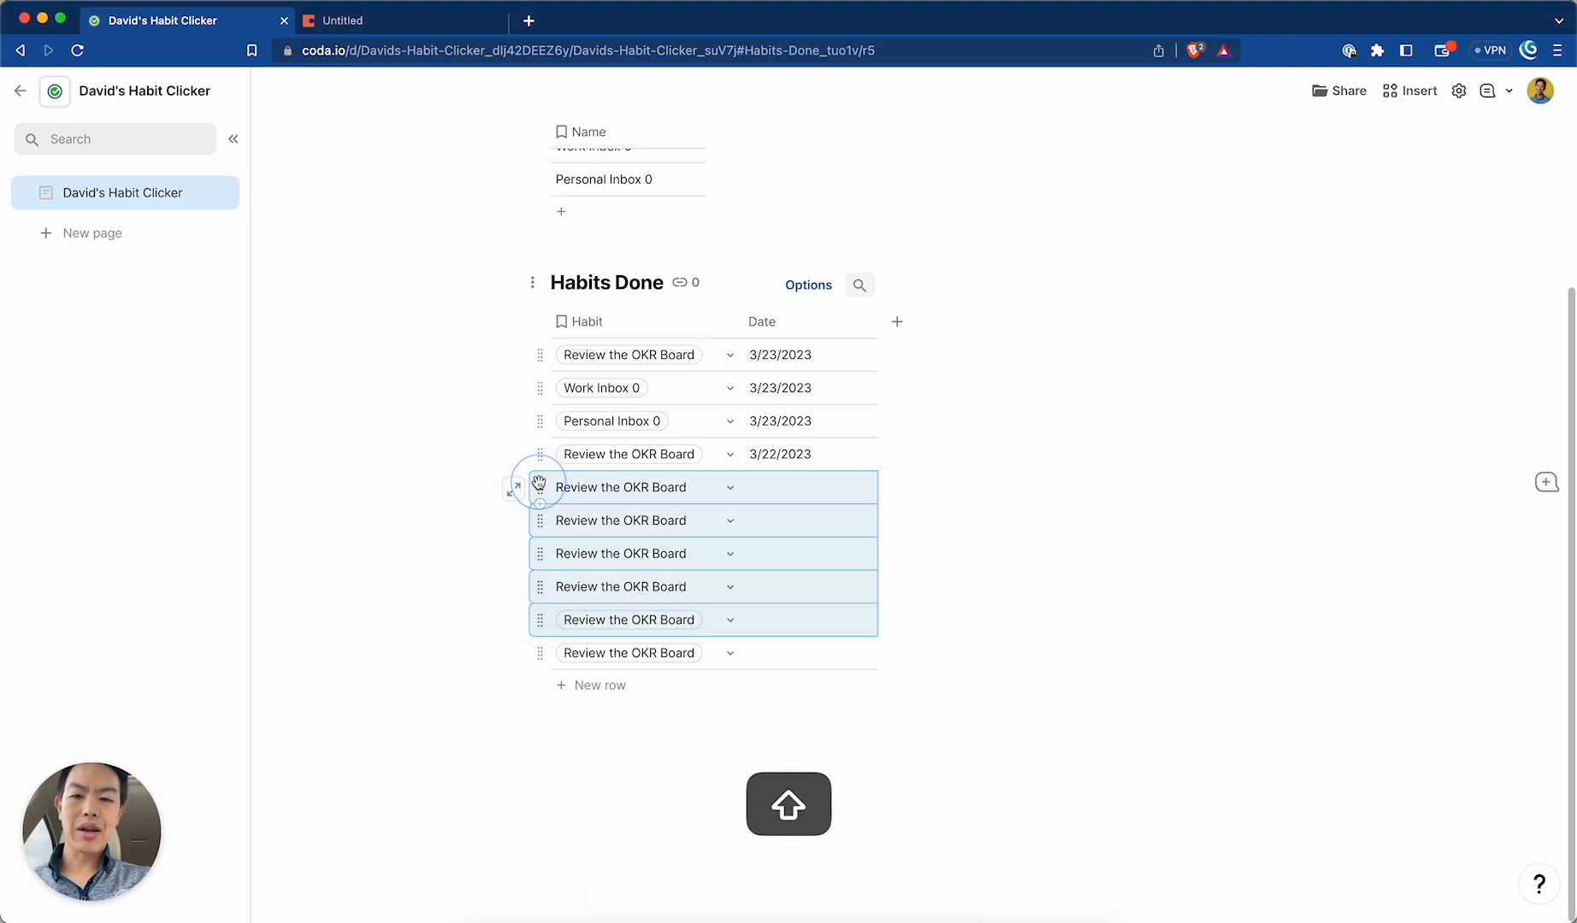
right_click(538, 489)
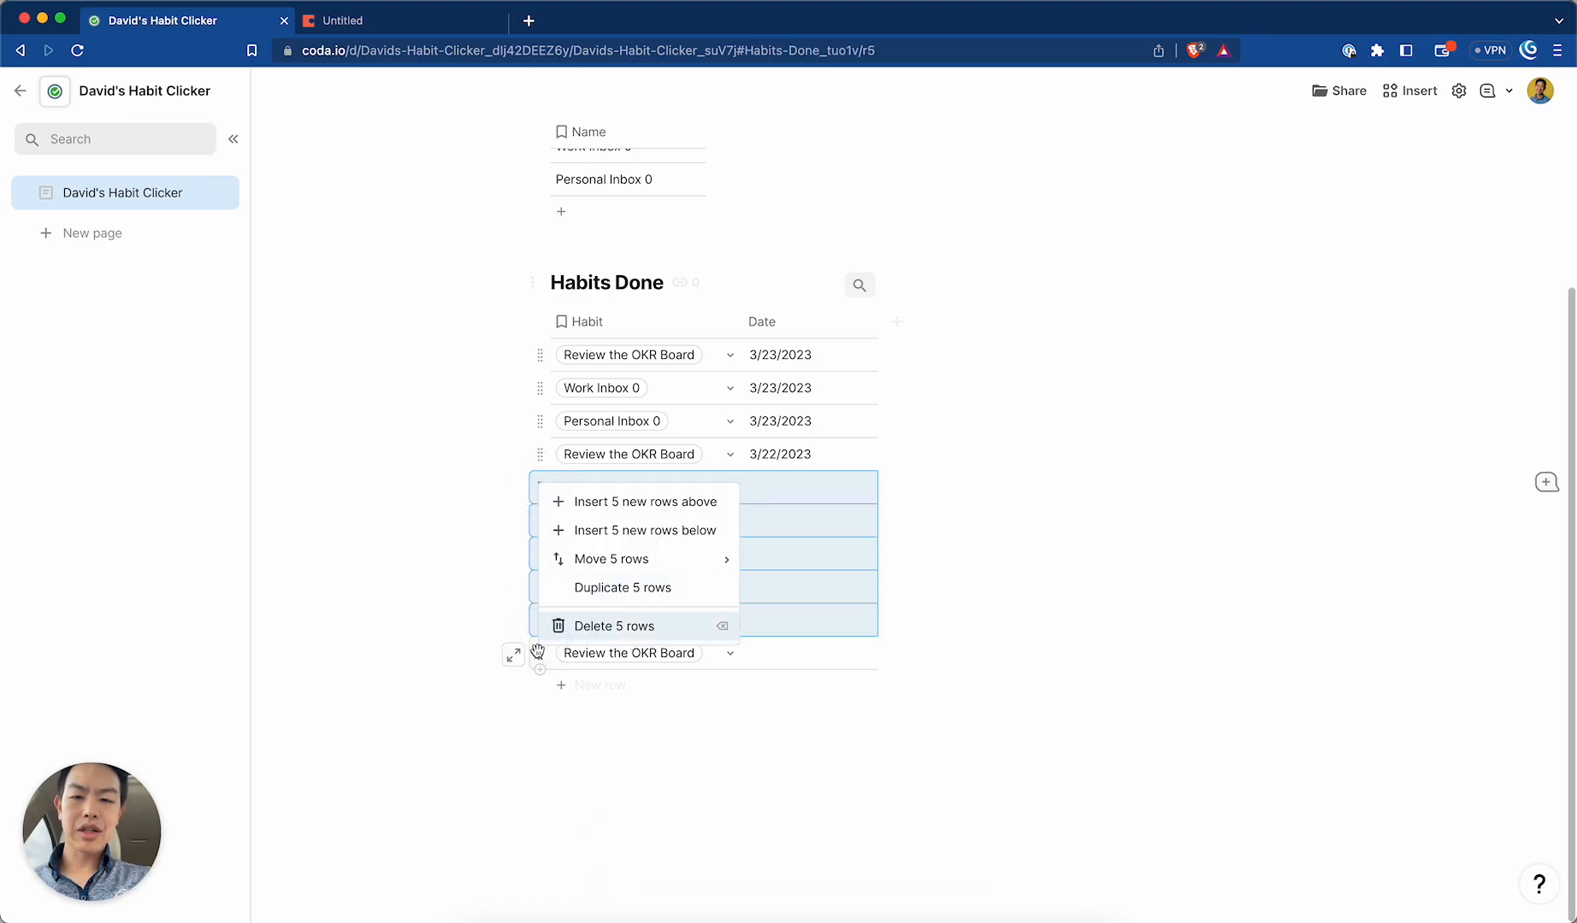
left_click(540, 653)
left_click(539, 489, "shift")
right_click(540, 489)
key("BackSpace")
left_click(620, 631)
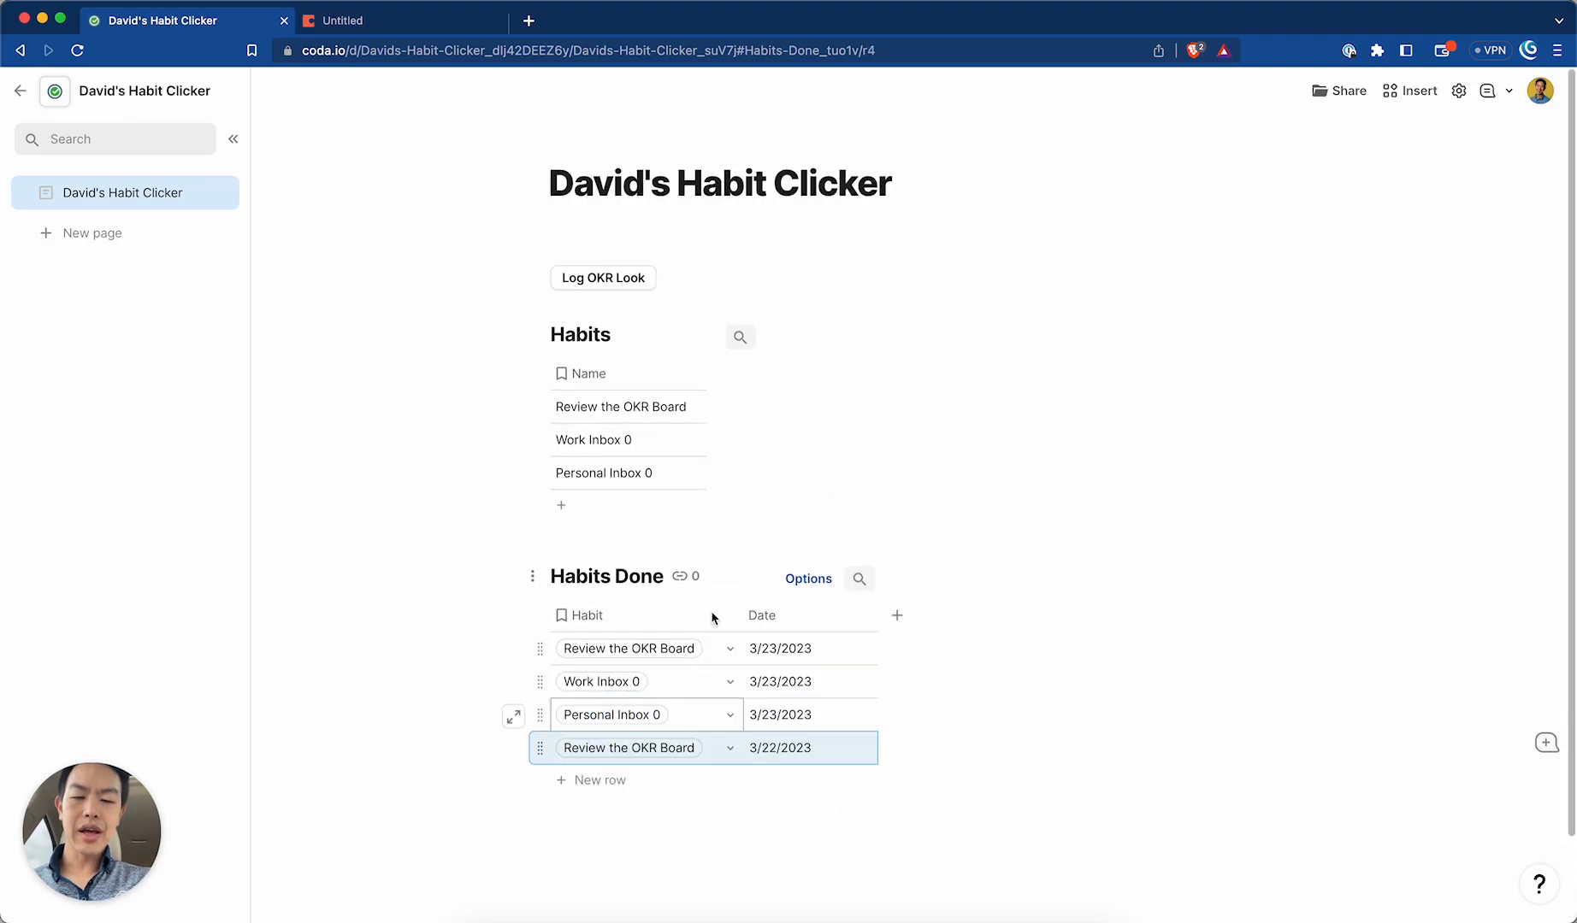
Add a Date value with the formula Today() to the Log OKR Look button's add-row action and close its settings.
left_click(639, 286)
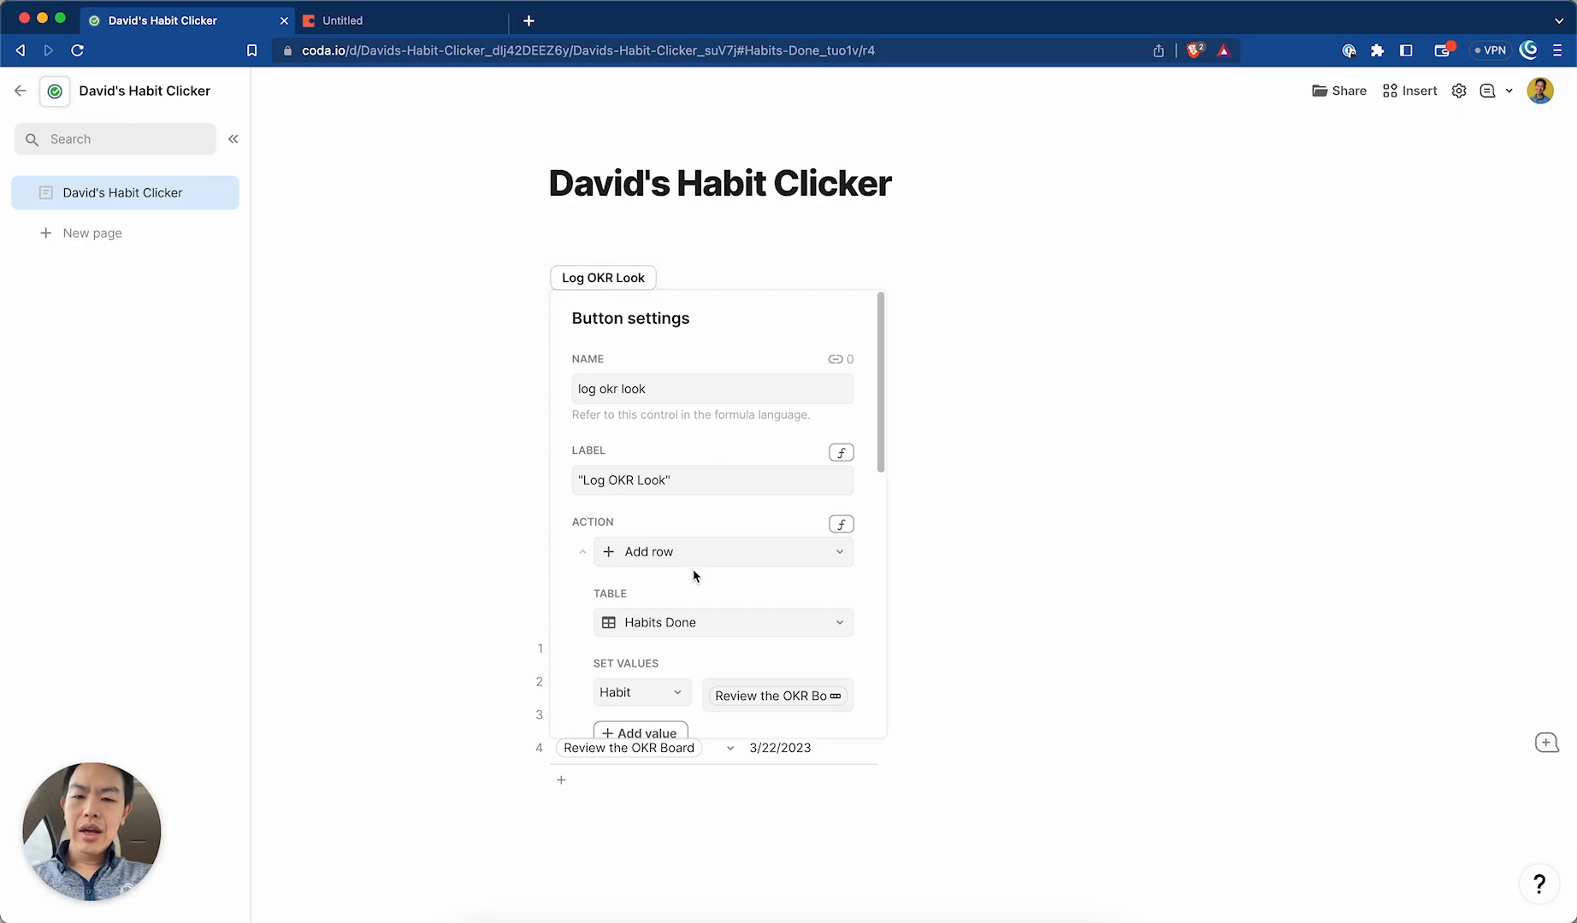
scroll(692, 569, "down", 3)
left_click(655, 599)
left_click(764, 590)
type("today(")
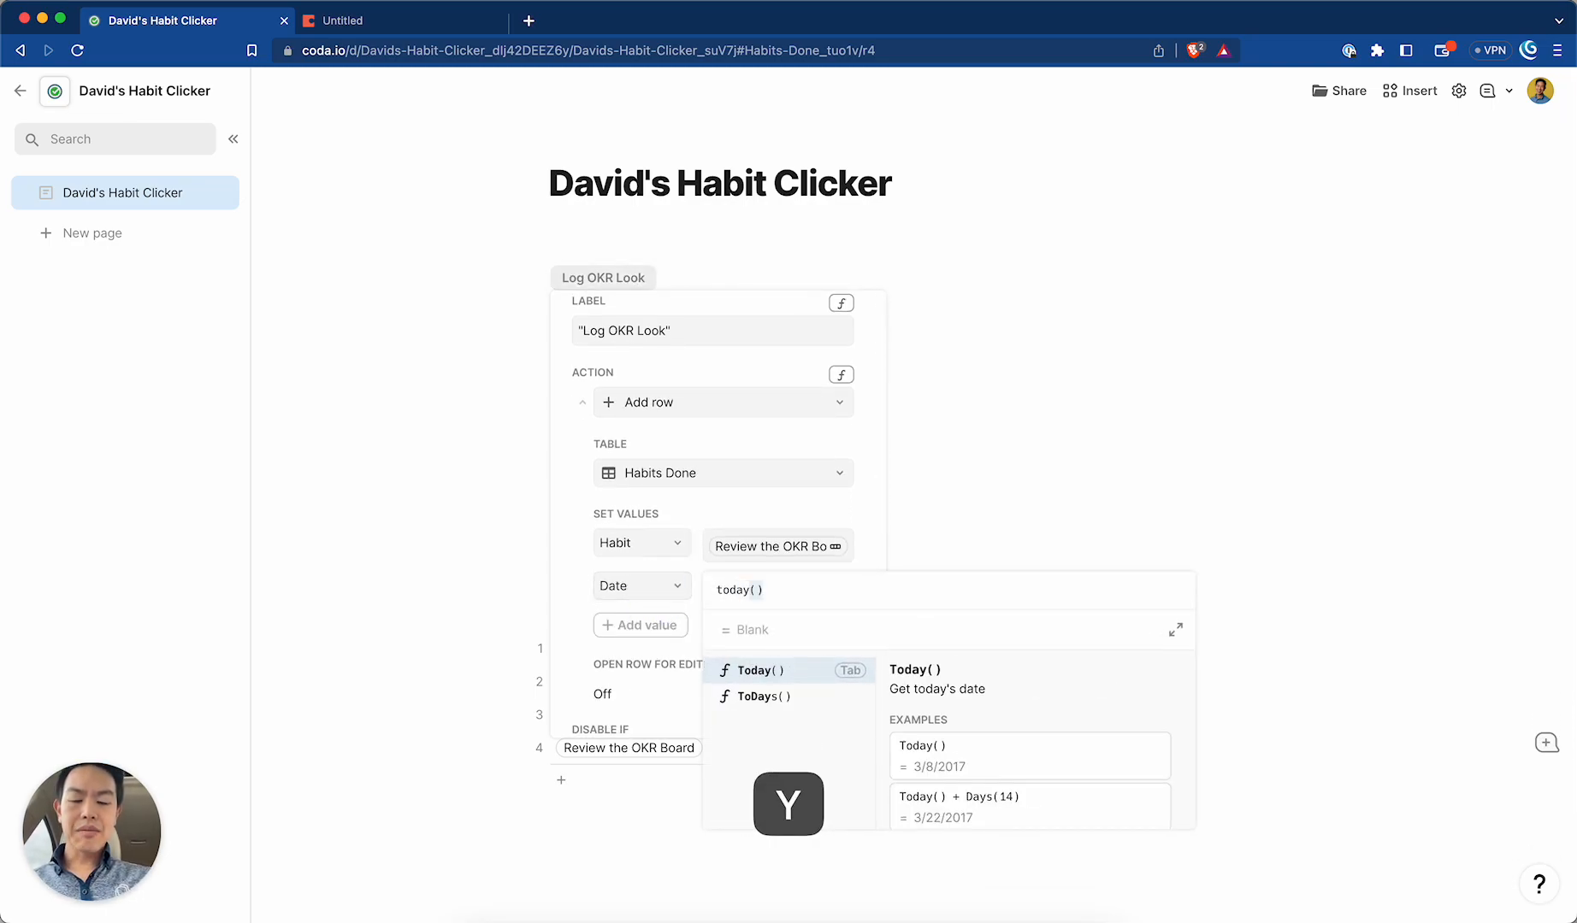
key("Return")
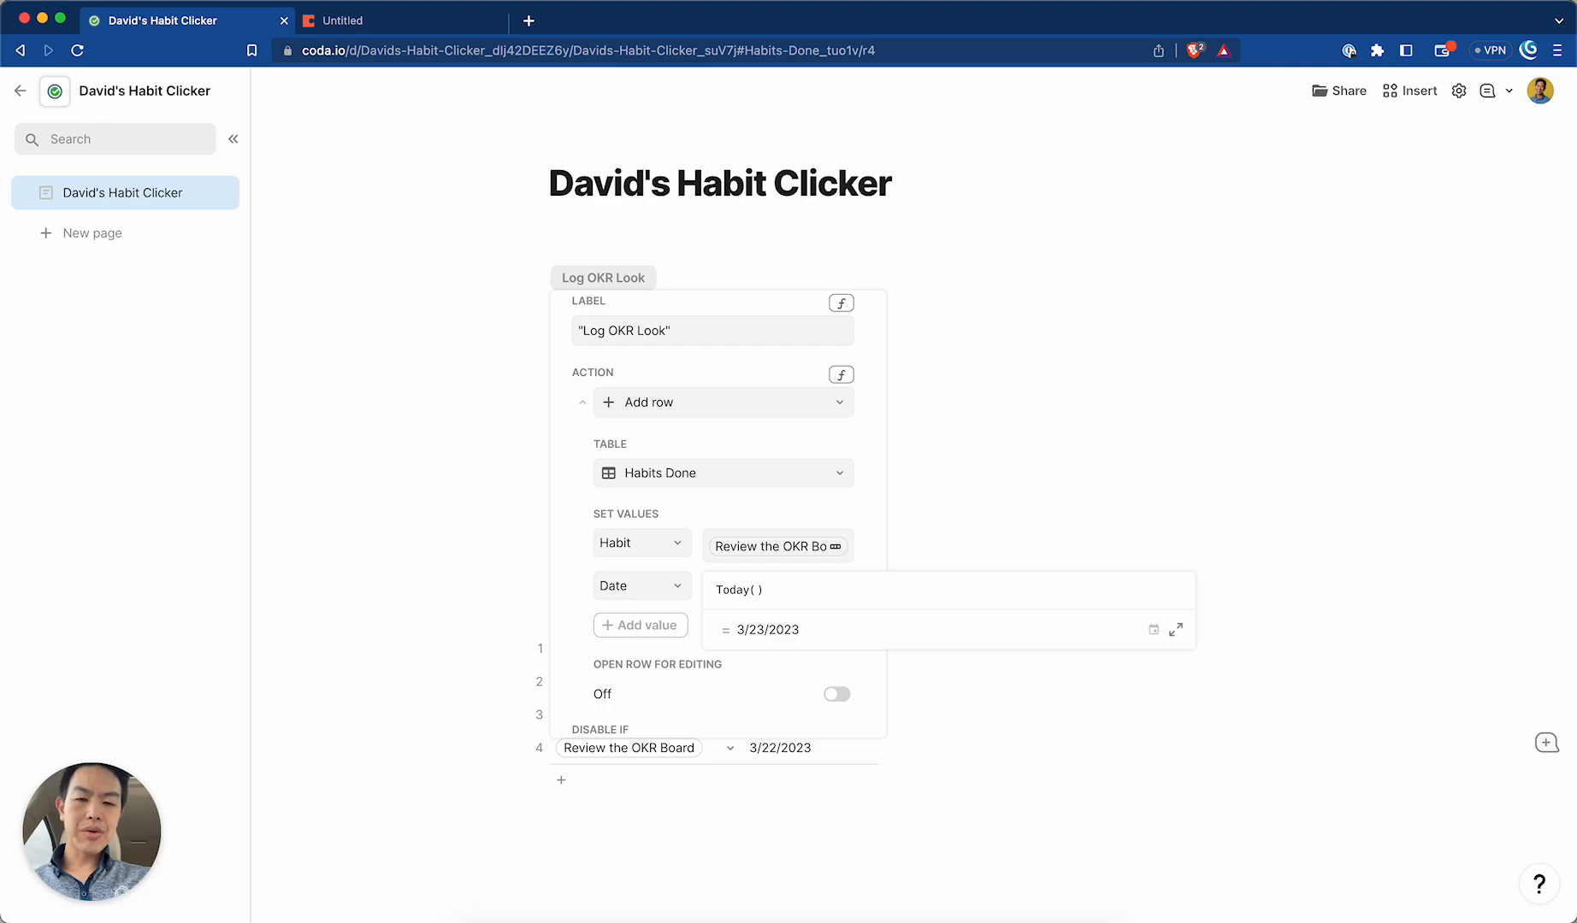
key("Return")
left_click(665, 849)
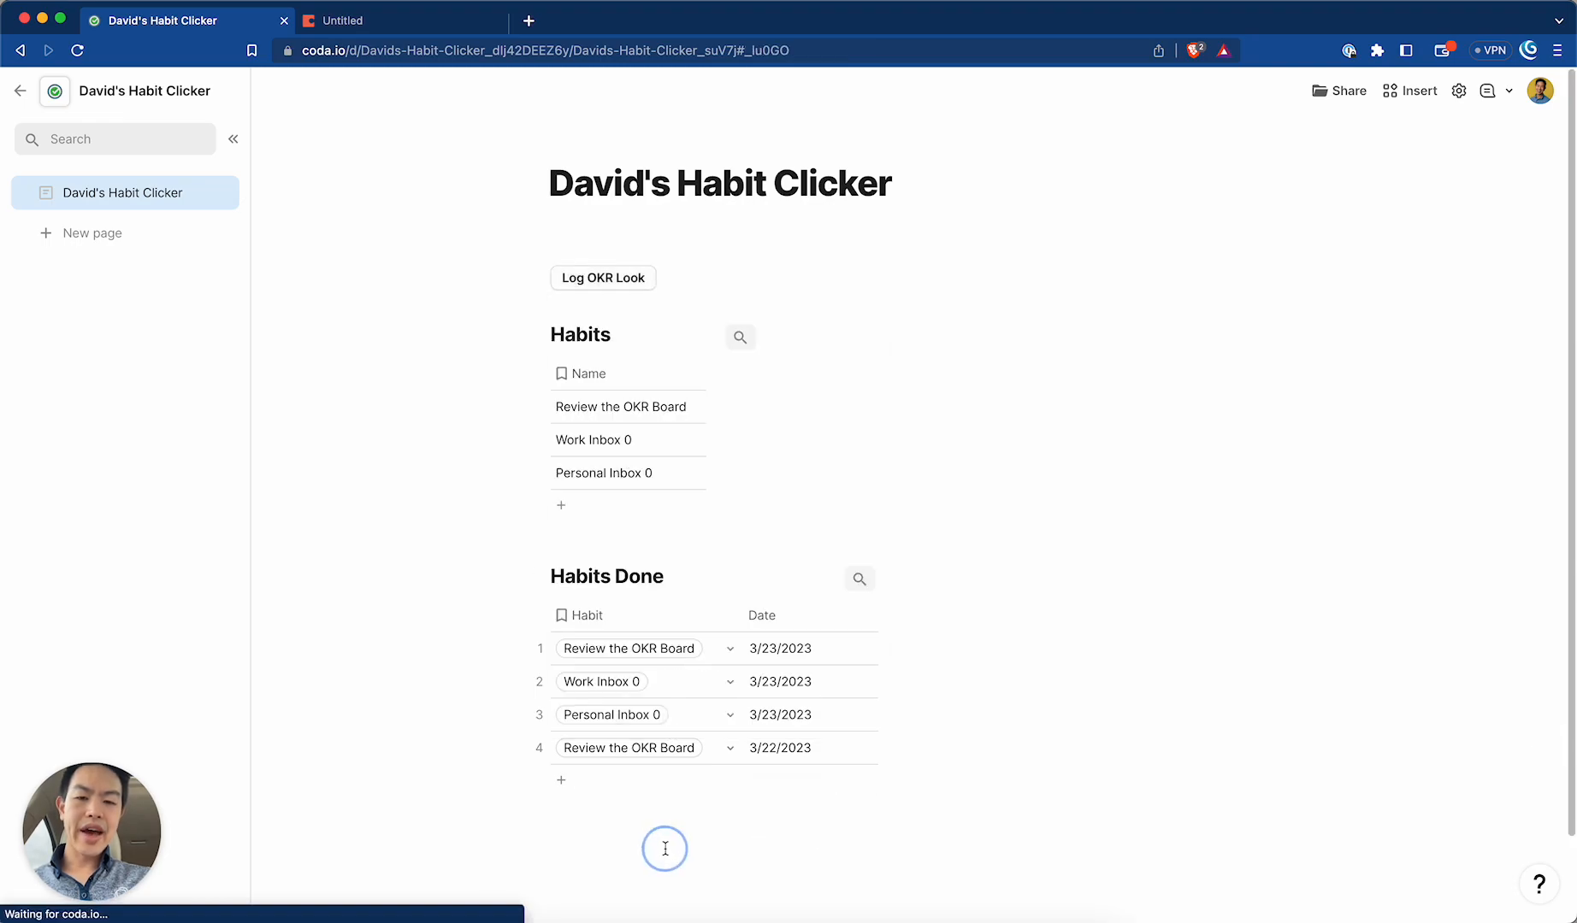
Run Log OKR Look seven times to add Review the OKR Board rows with today's date to Habits Done.
left_click(606, 273)
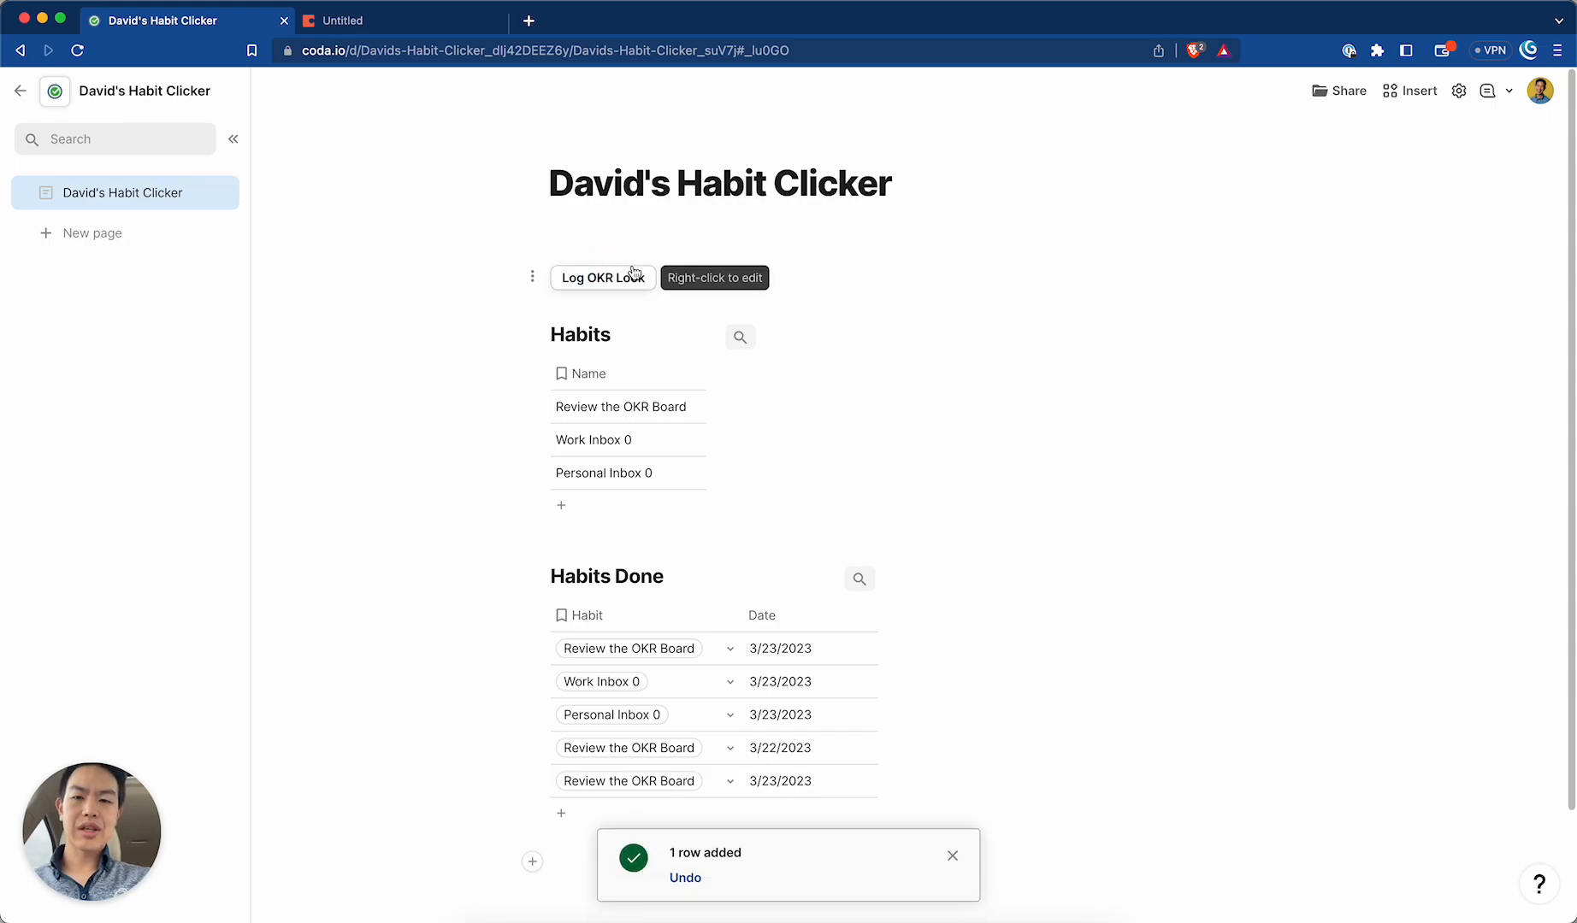
right_click(631, 270)
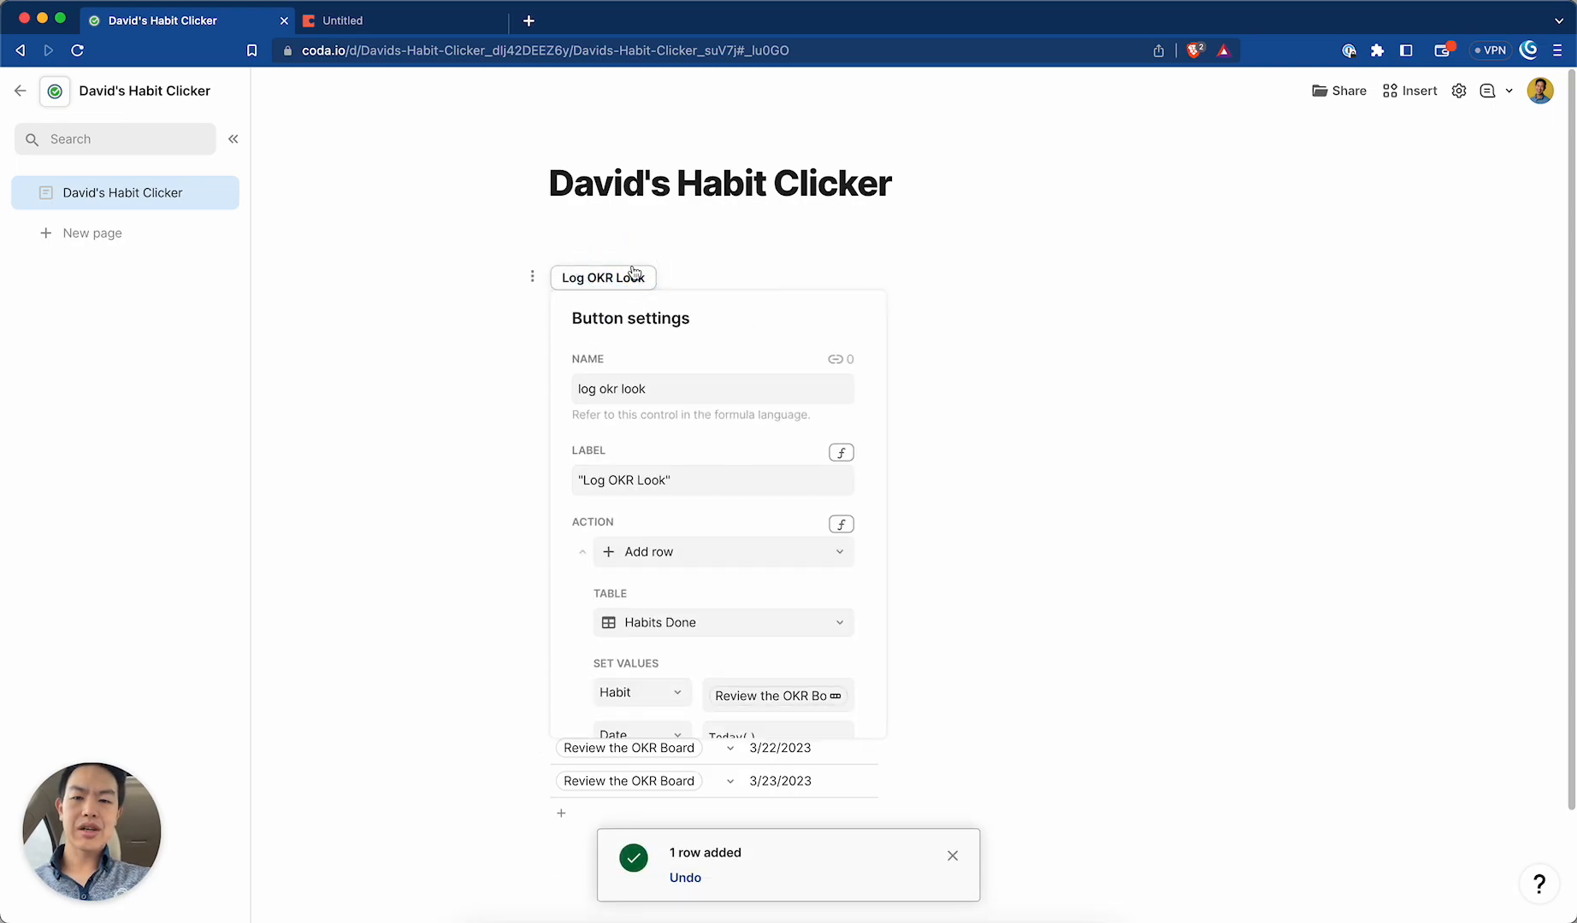
left_click(532, 277)
left_click(658, 276)
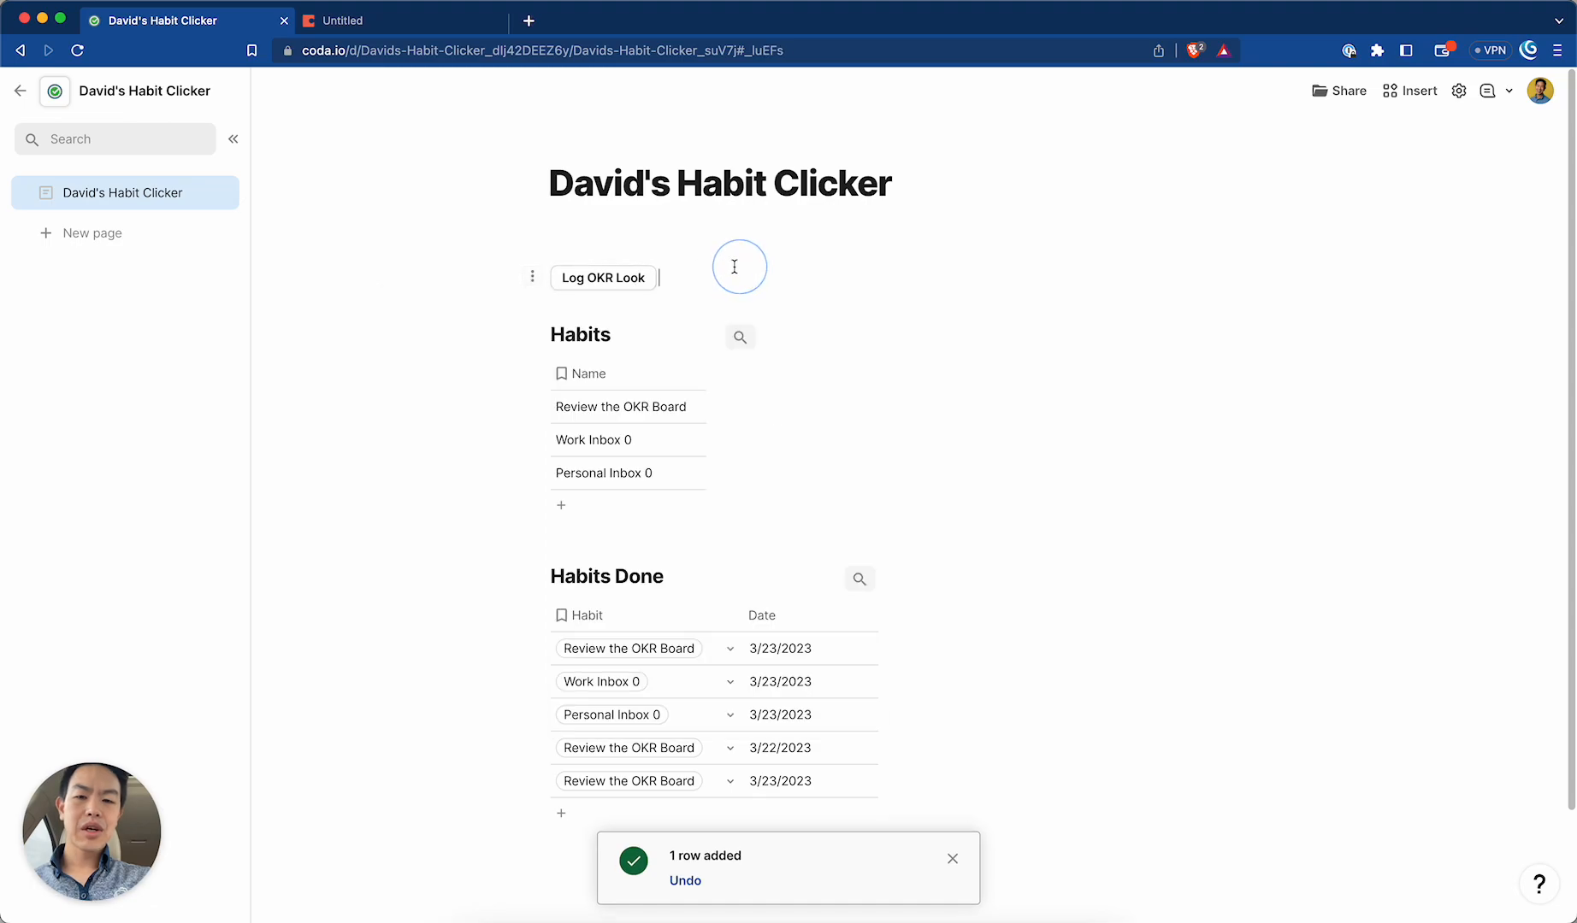
left_click(627, 283)
left_click(627, 291)
scroll(721, 417, "down", 2)
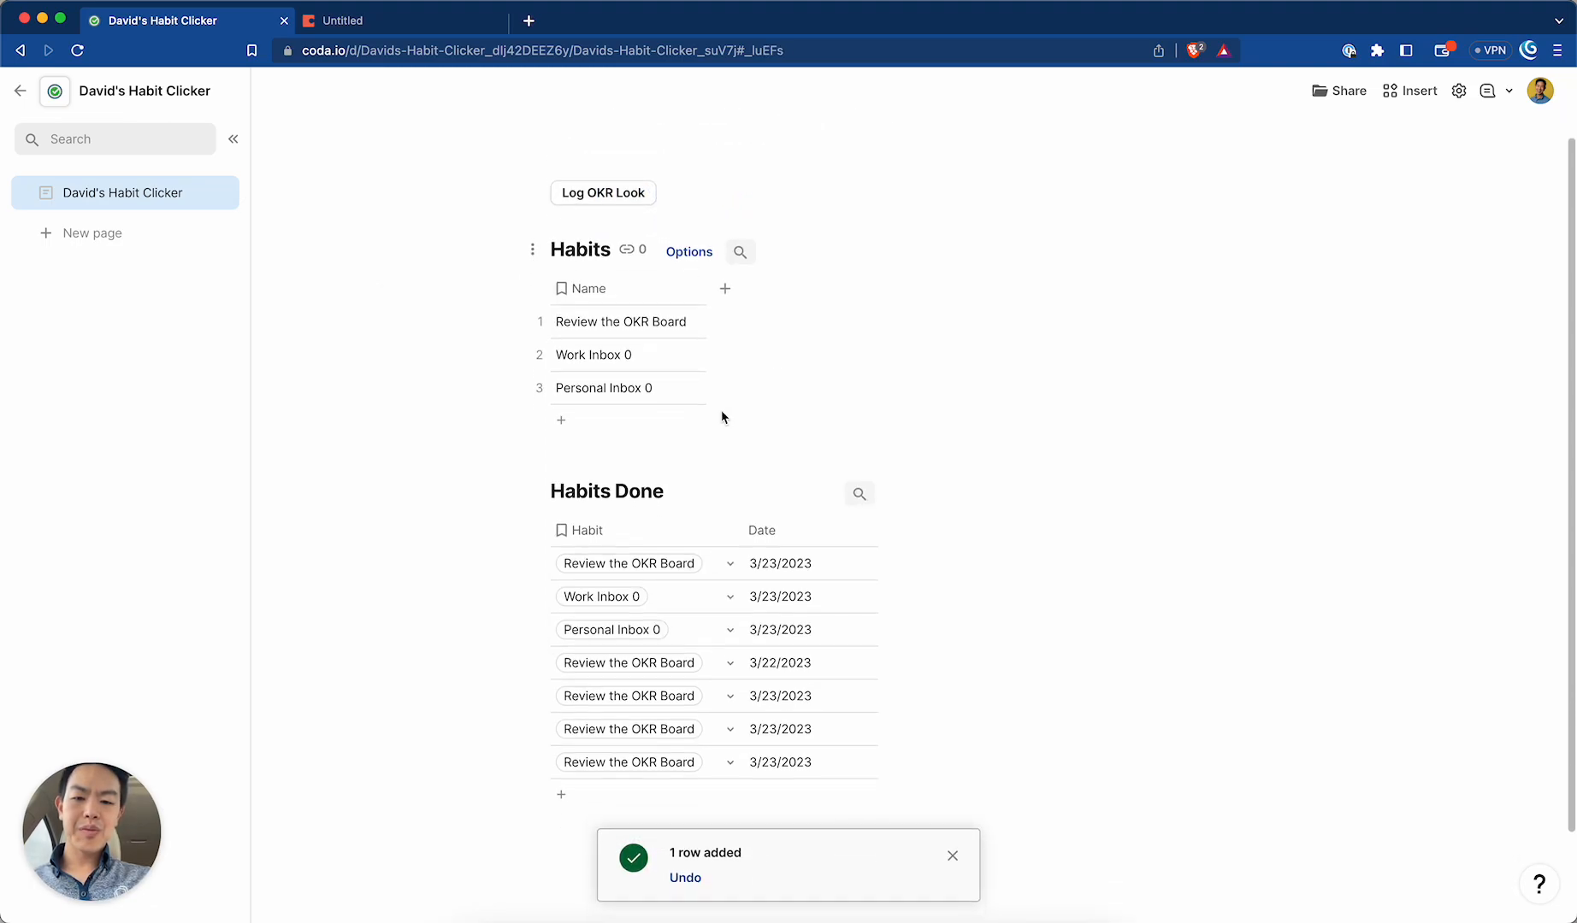
left_click(624, 193)
left_click(624, 193)
left_click(623, 194)
left_click(623, 193)
scroll(604, 487, "down", 5)
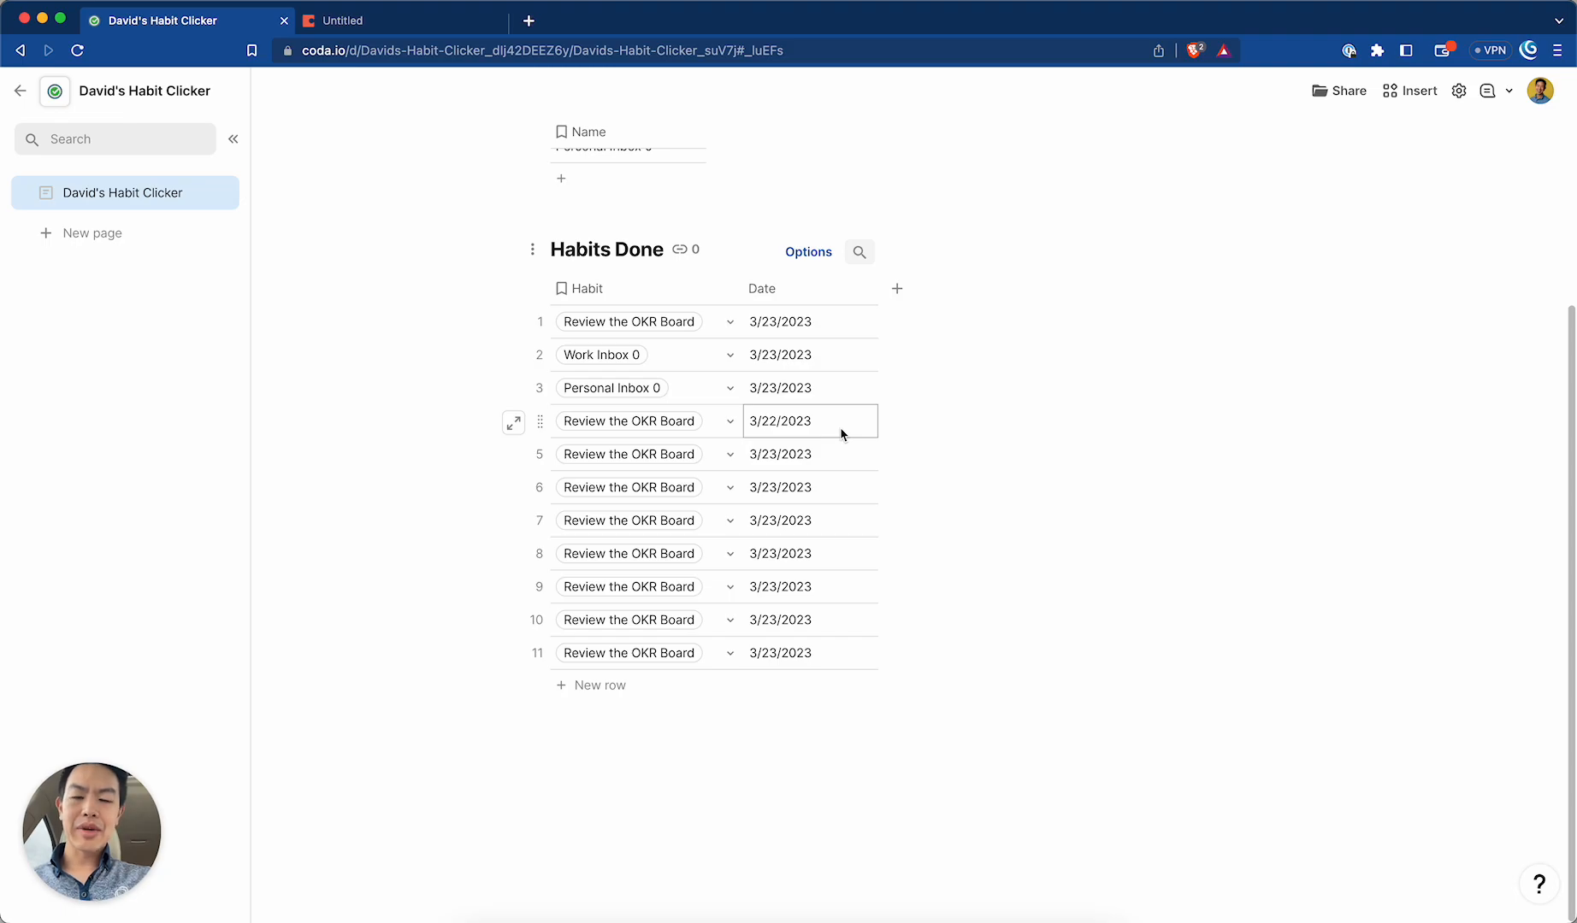
scroll(841, 435, "up", 5)
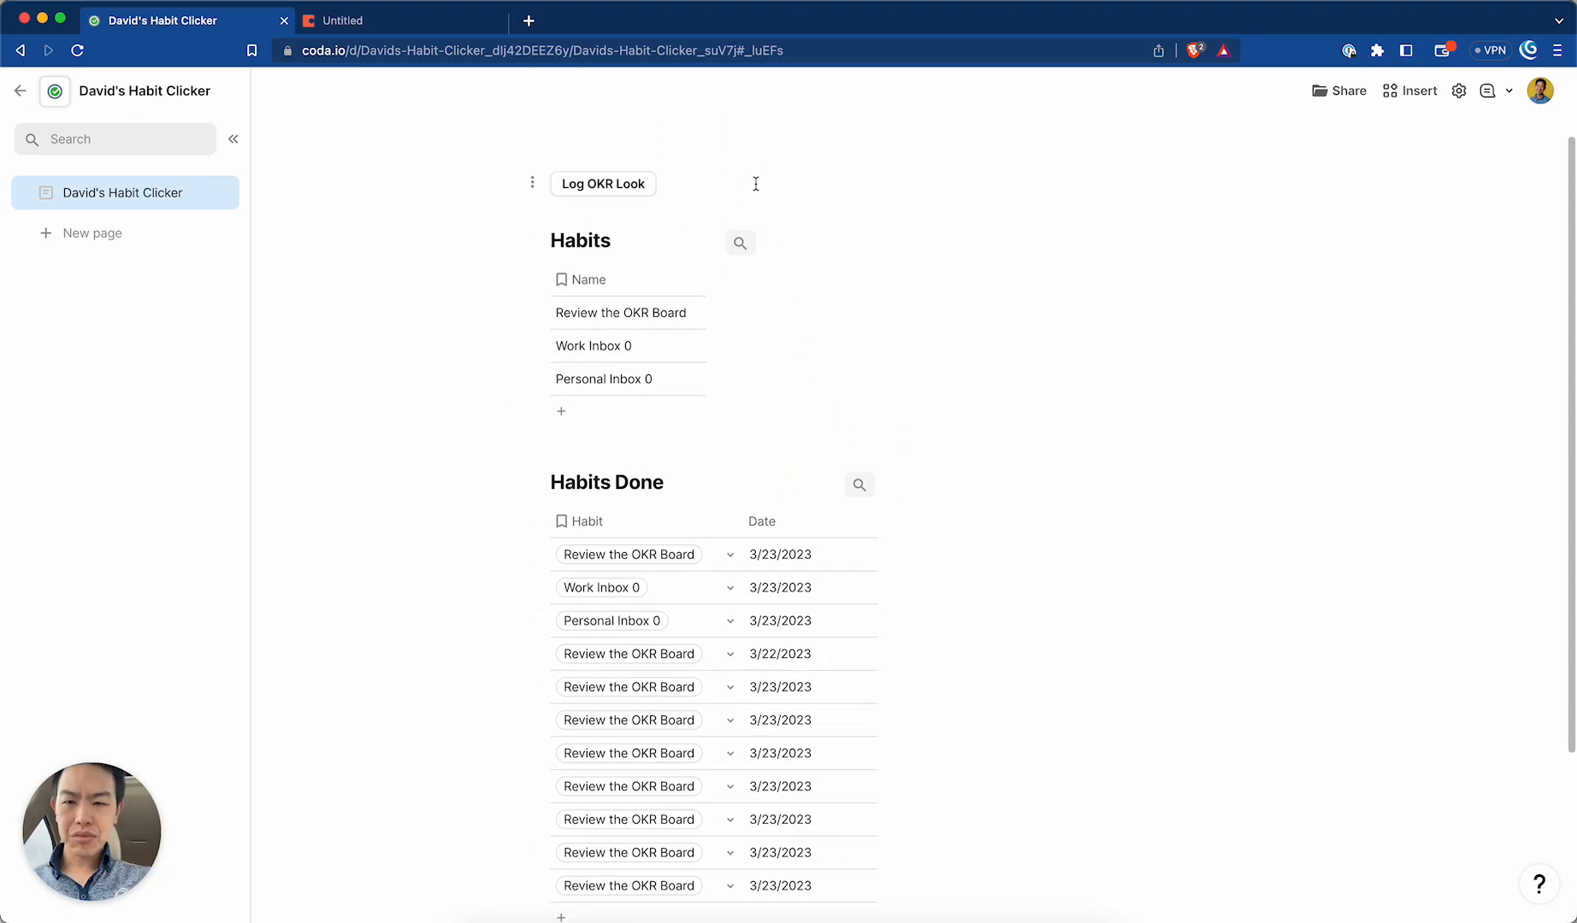
Examine the Log OKR Look button's disable condition, size, color, icon and badge options, and the logged rows in Habits Done.
left_click(620, 196)
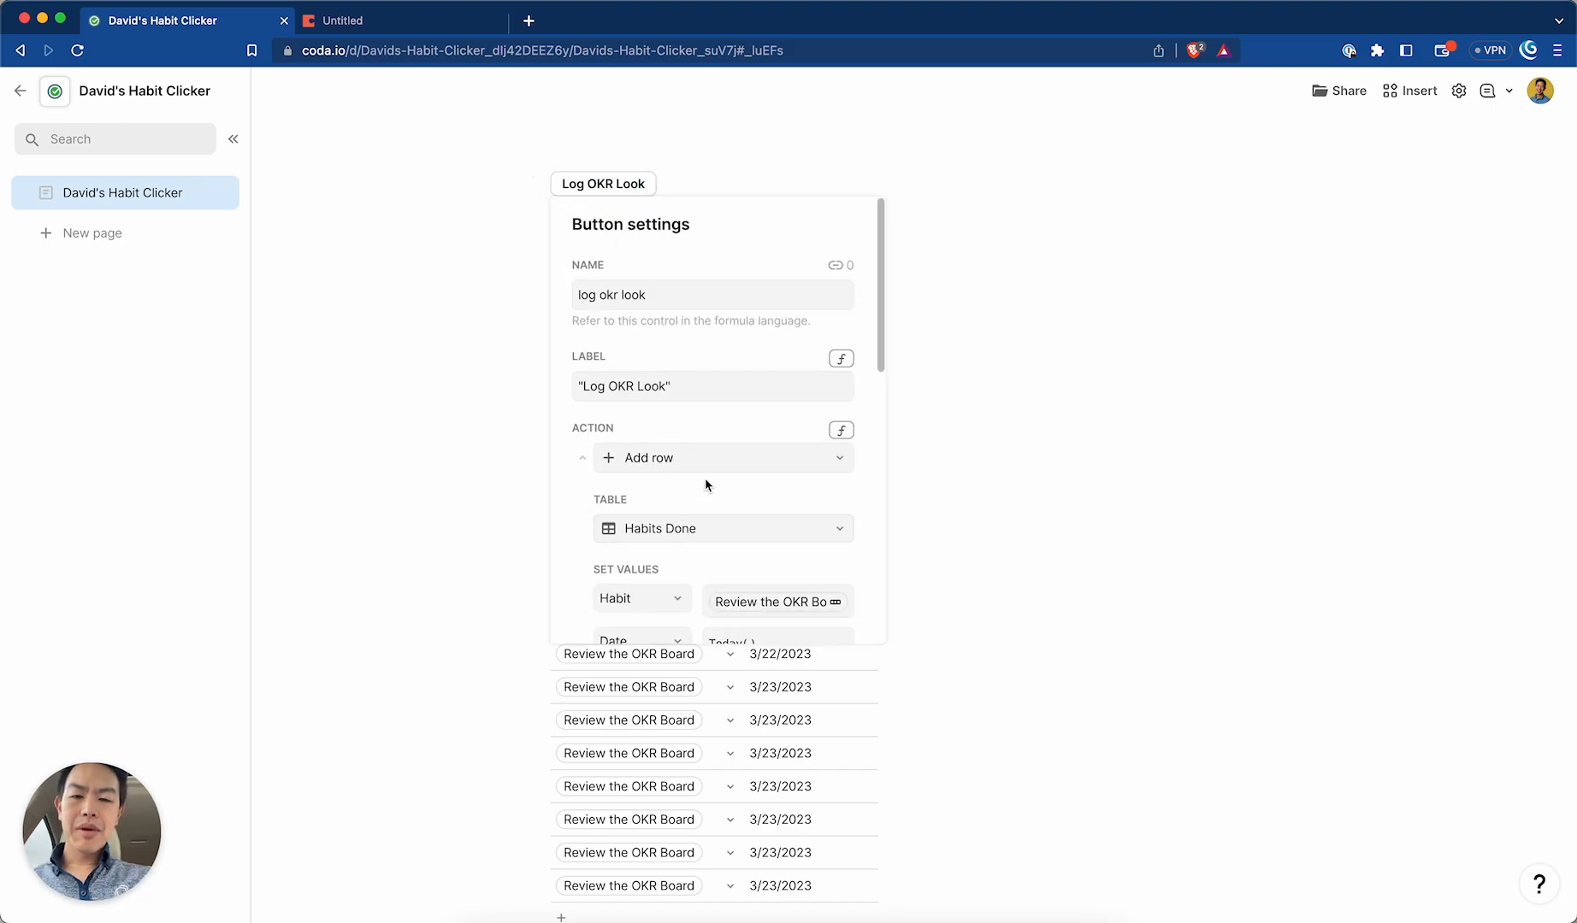
scroll(706, 484, "down", 2)
scroll(705, 483, "down", 5)
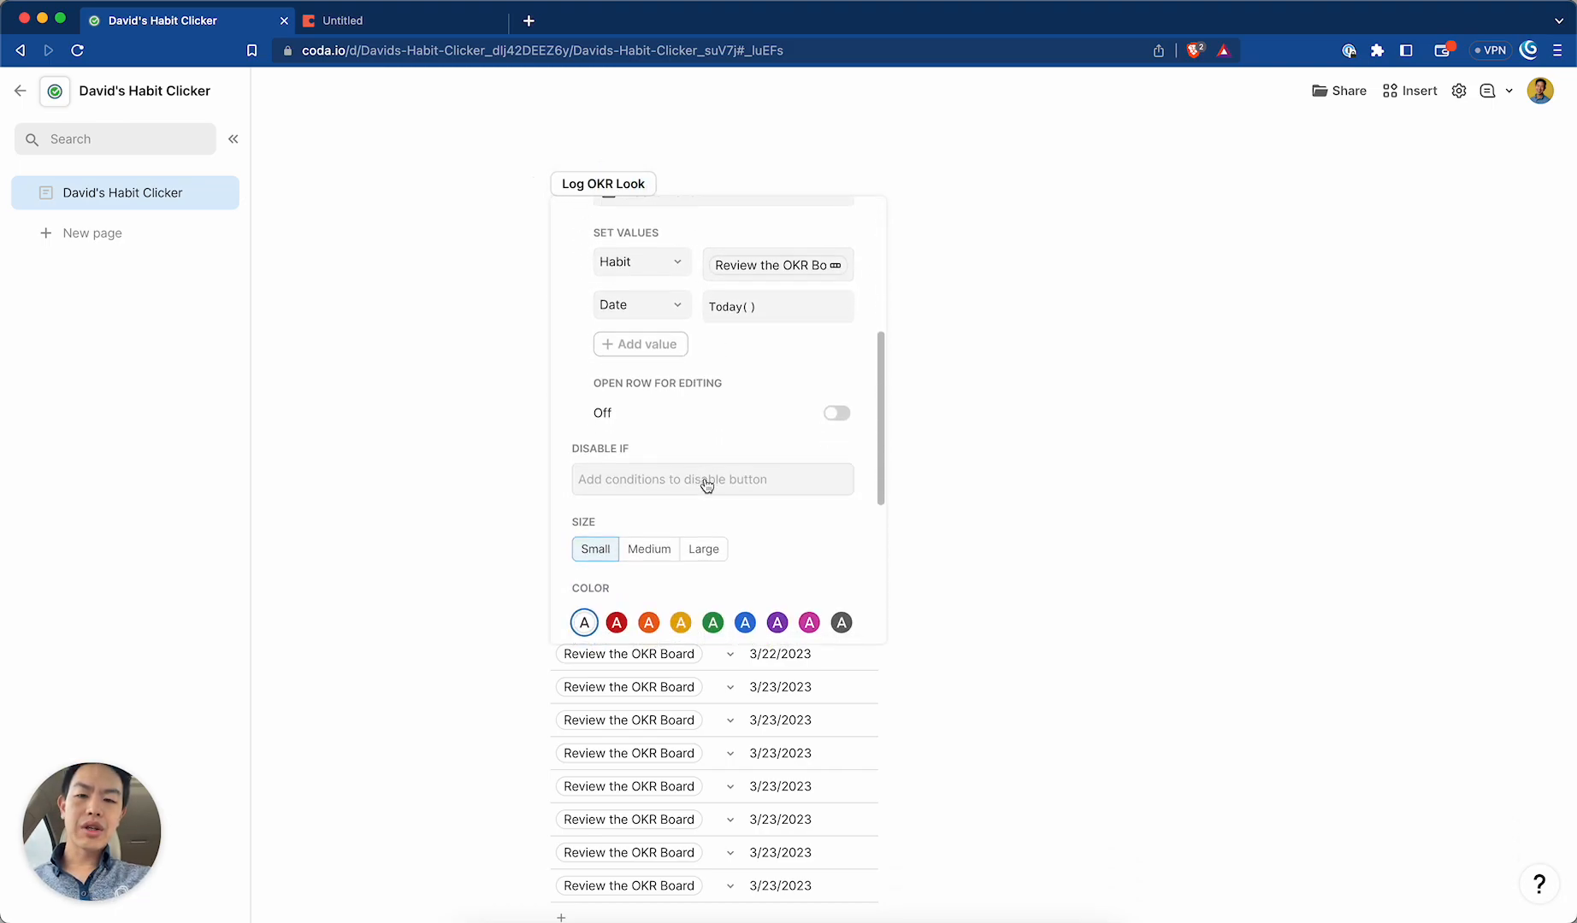
scroll(705, 484, "up", 1)
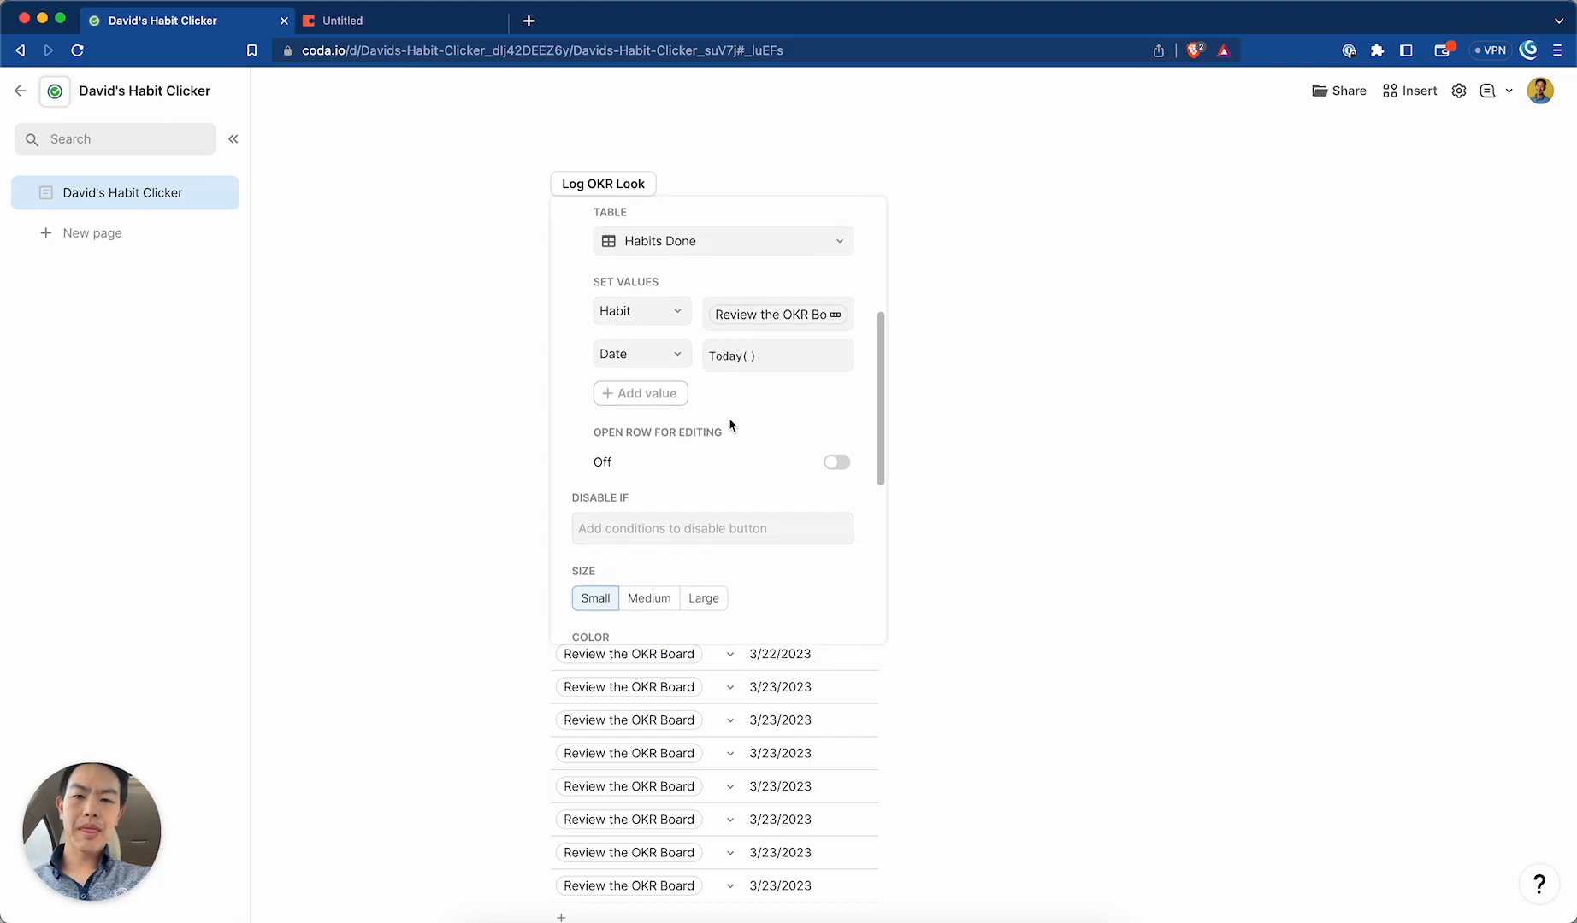
scroll(706, 451, "down", 3)
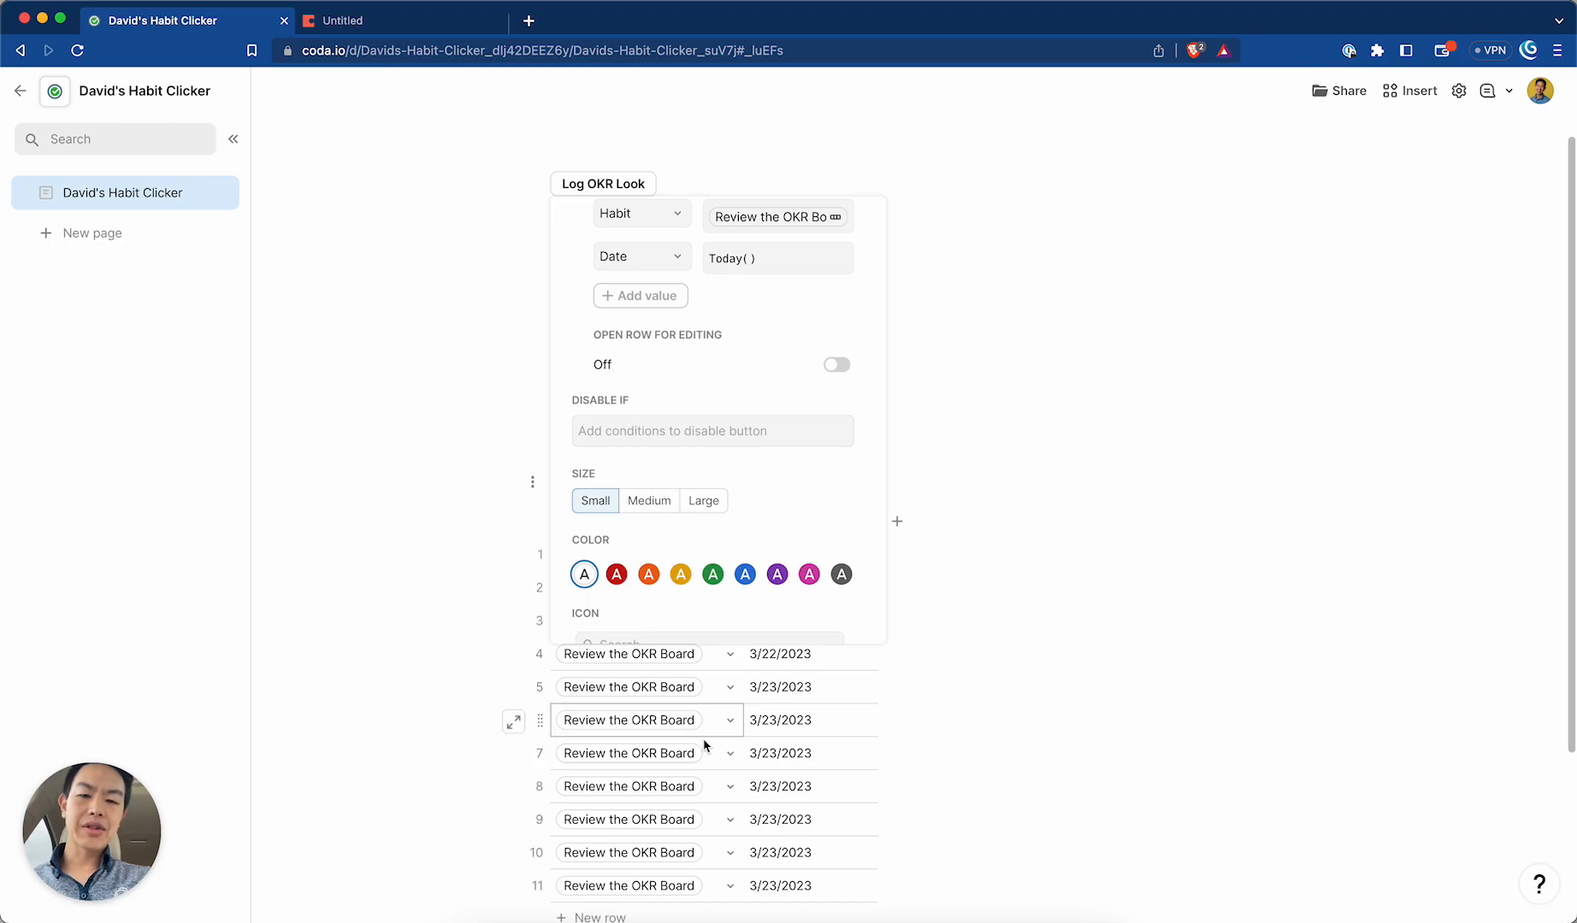
scroll(716, 470, "down", 6)
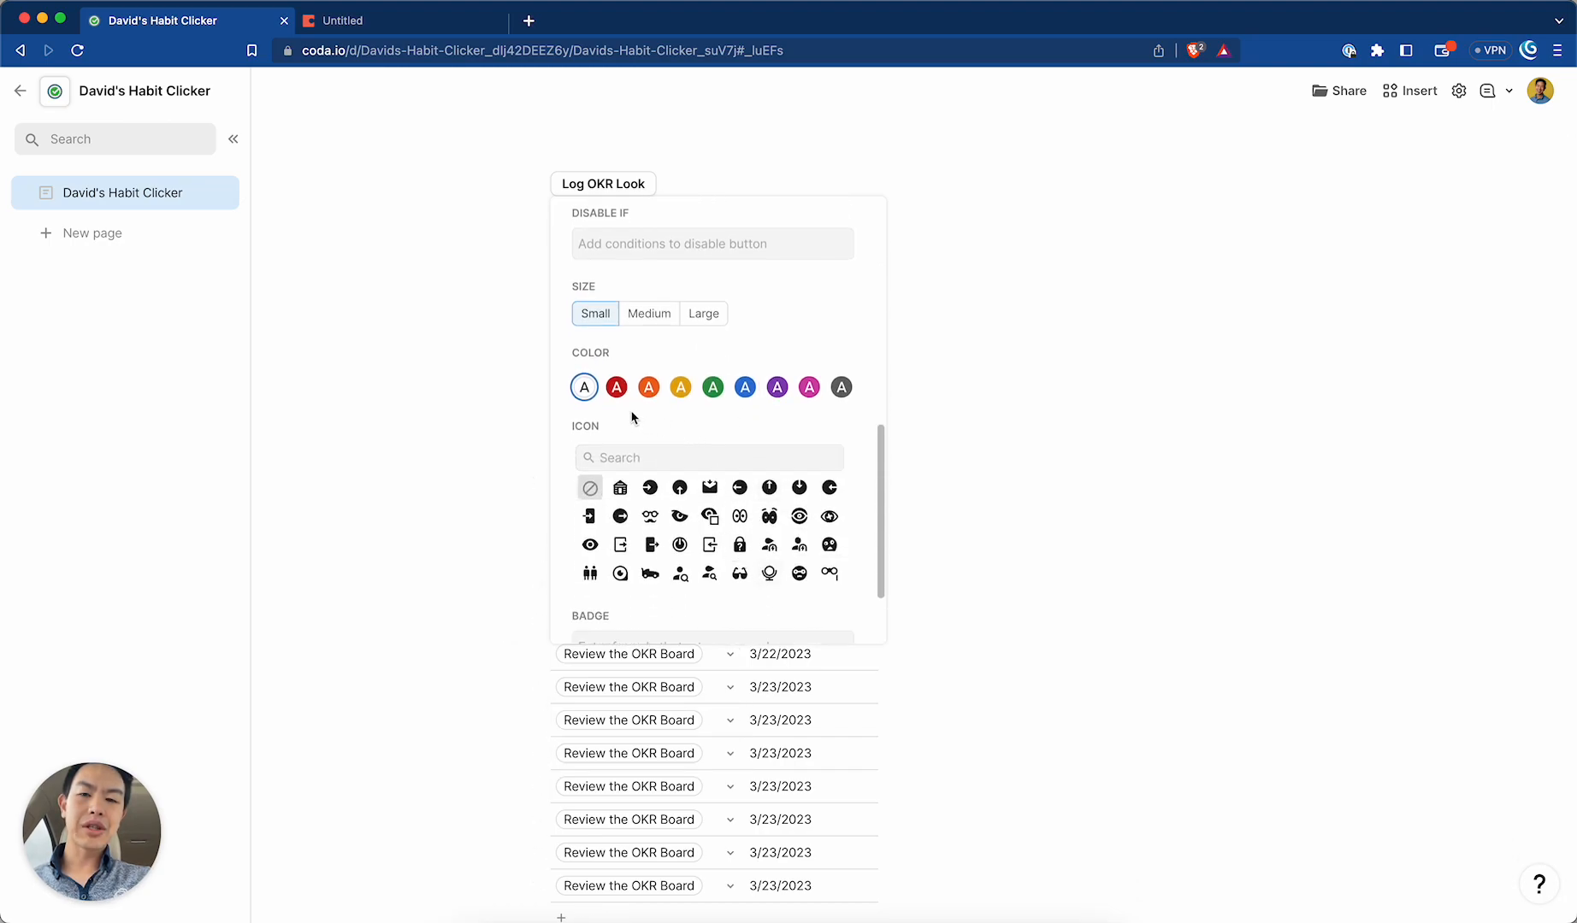
scroll(627, 462, "down", 2)
left_click(624, 569)
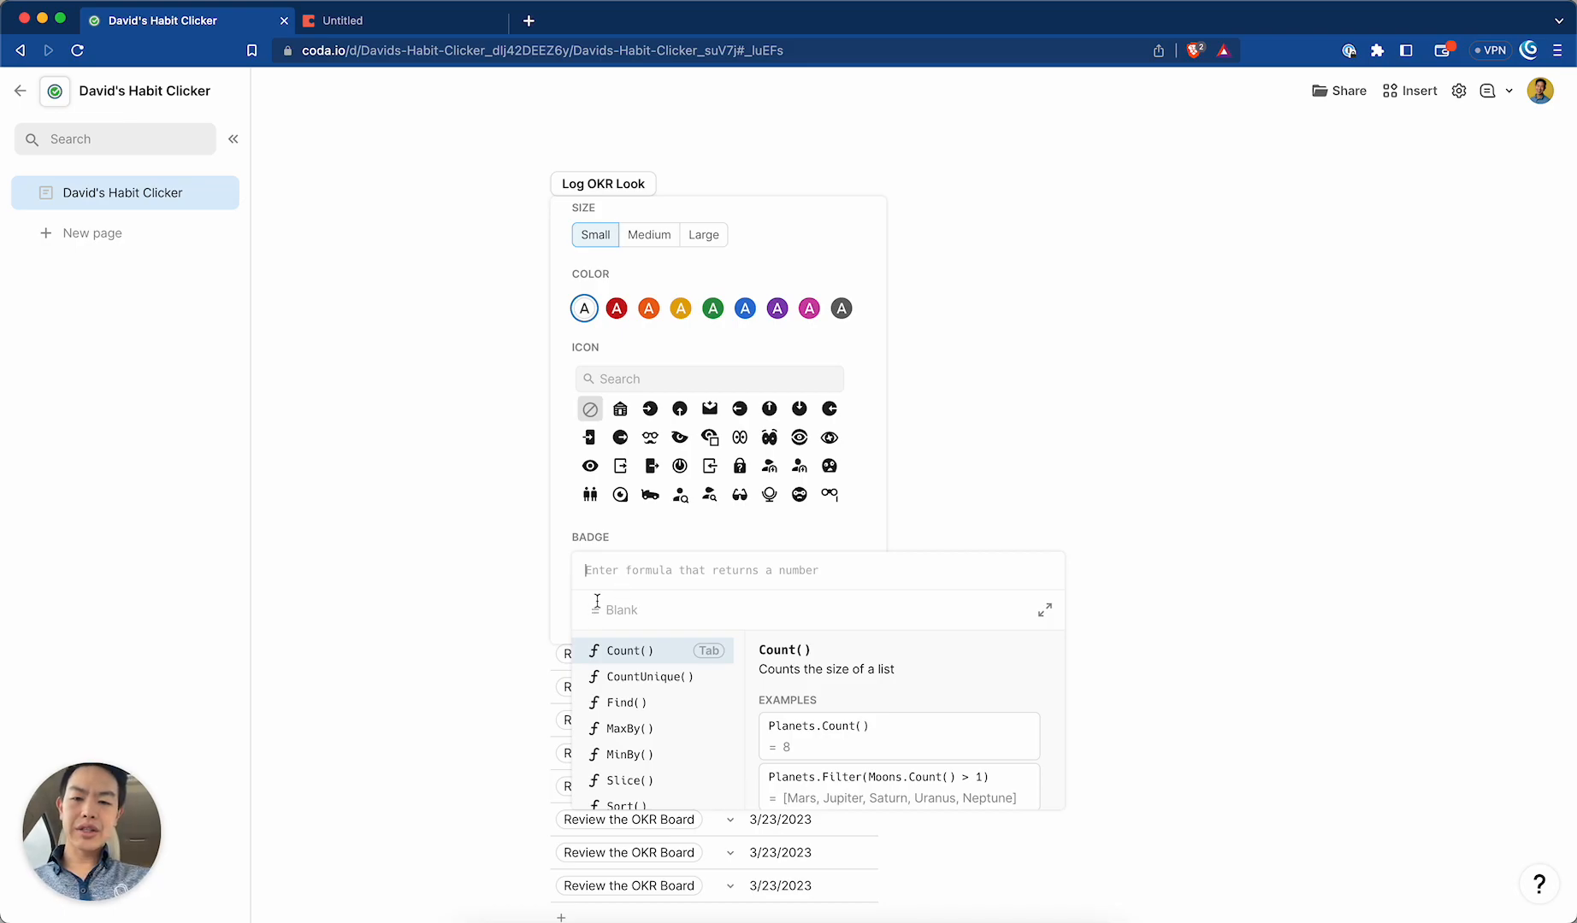
key("Escape")
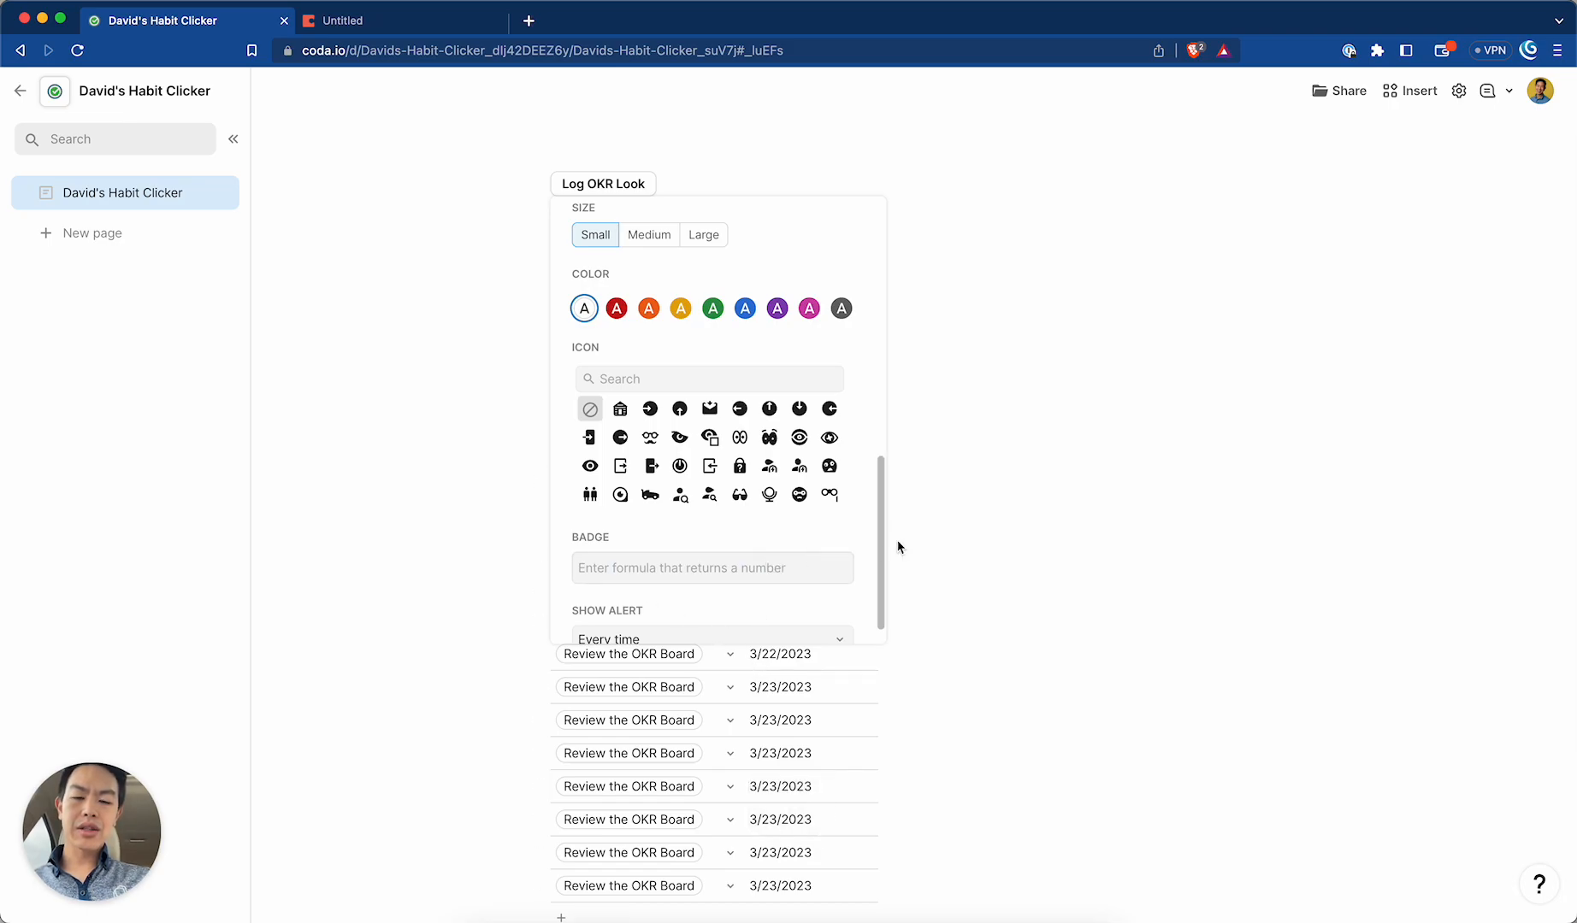
key("Escape")
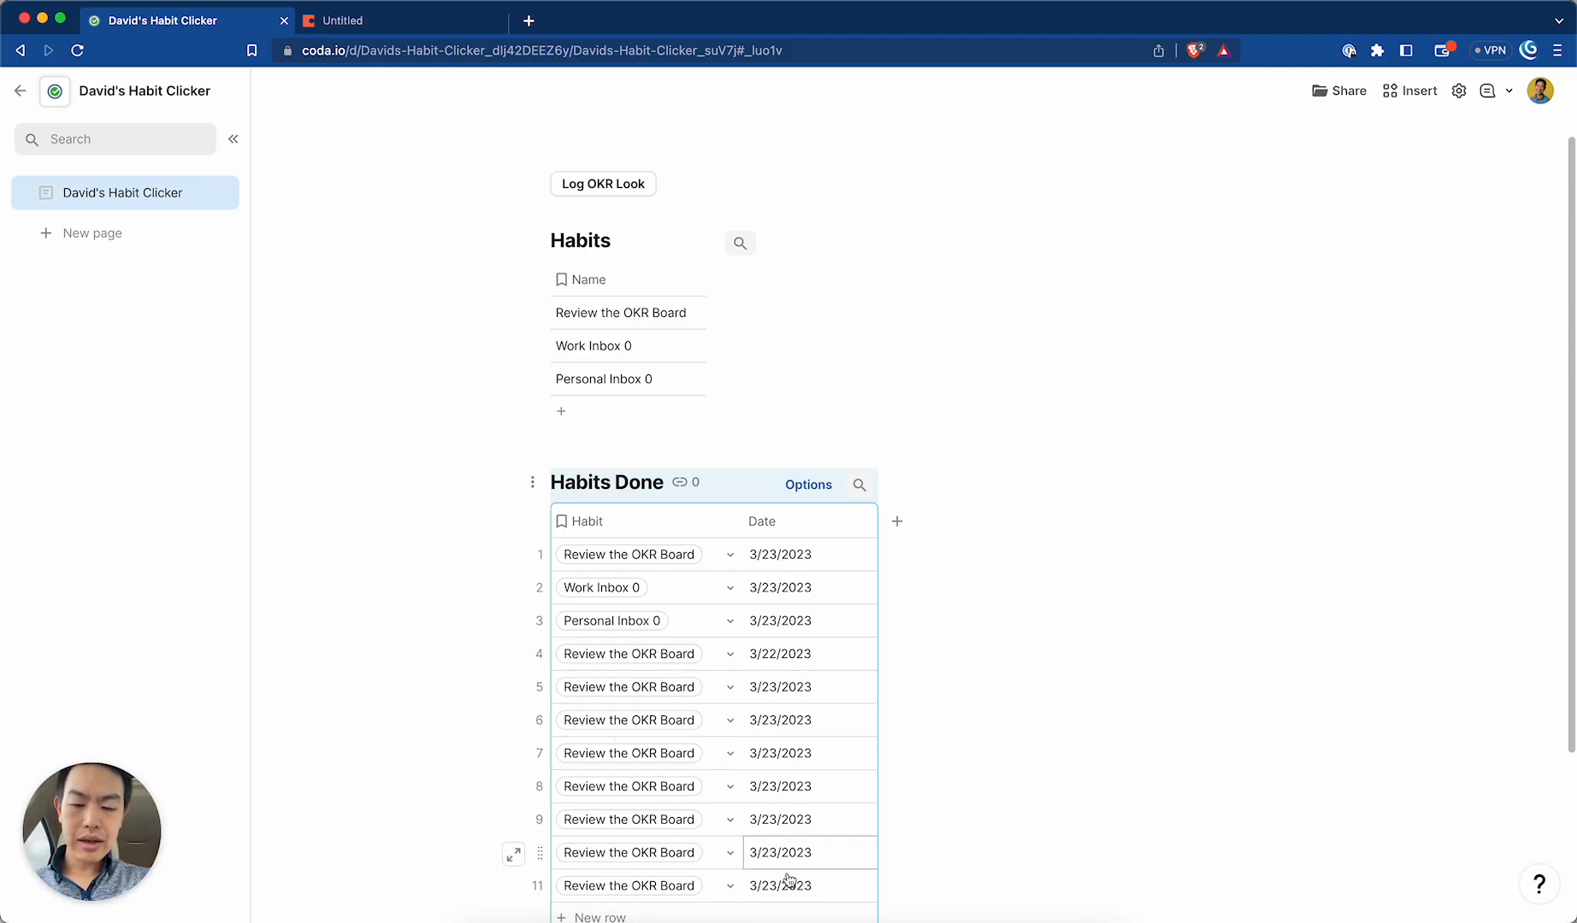
left_click(828, 694)
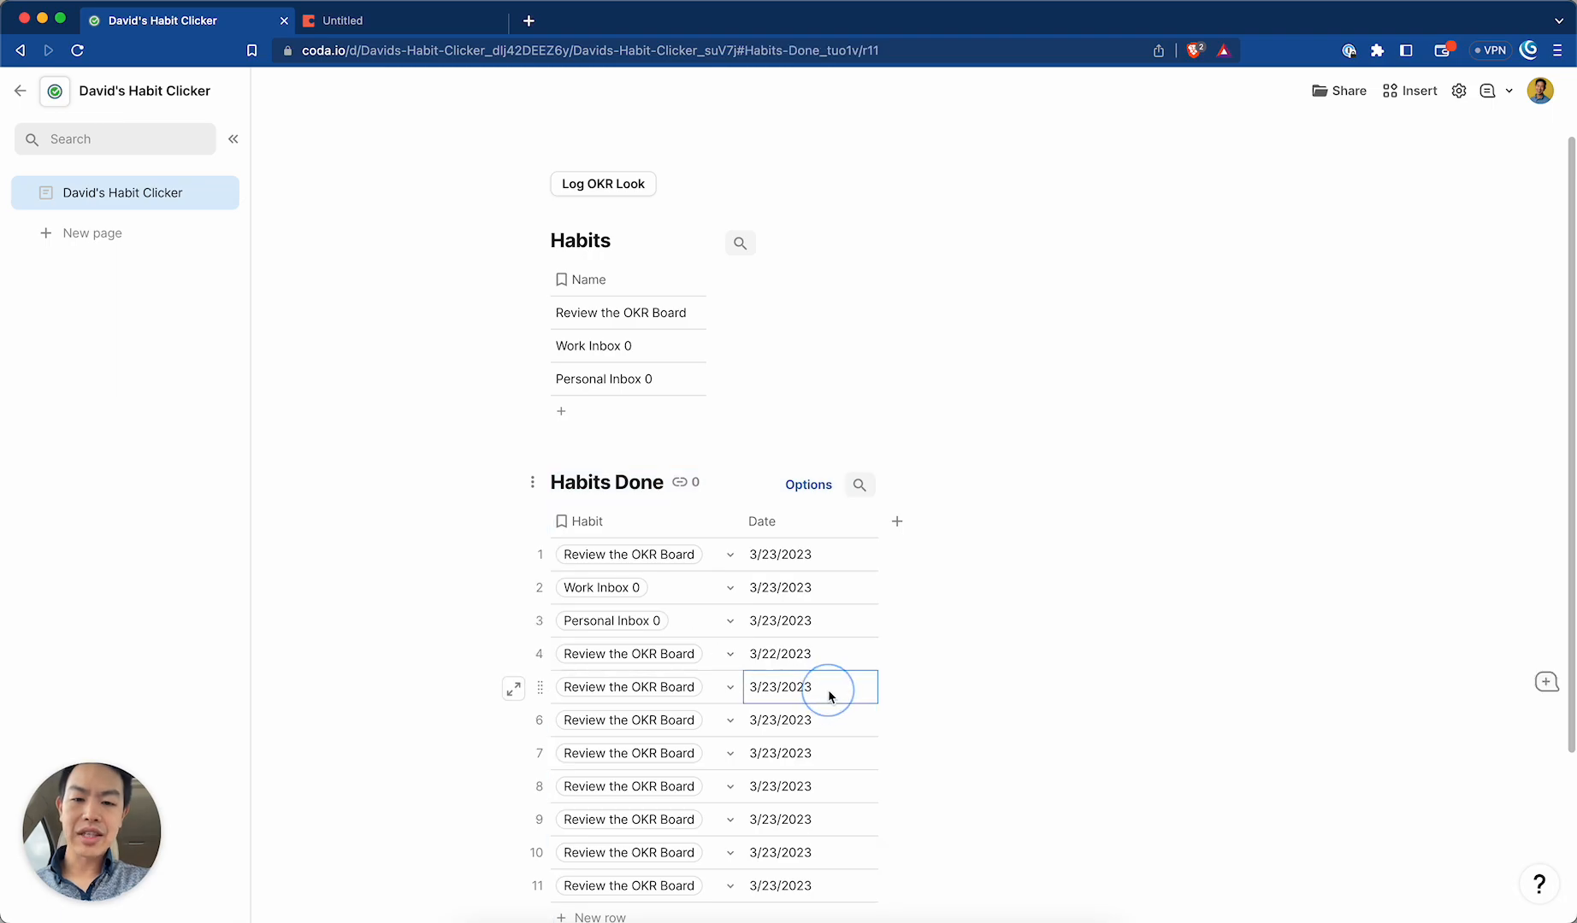
left_click(718, 699)
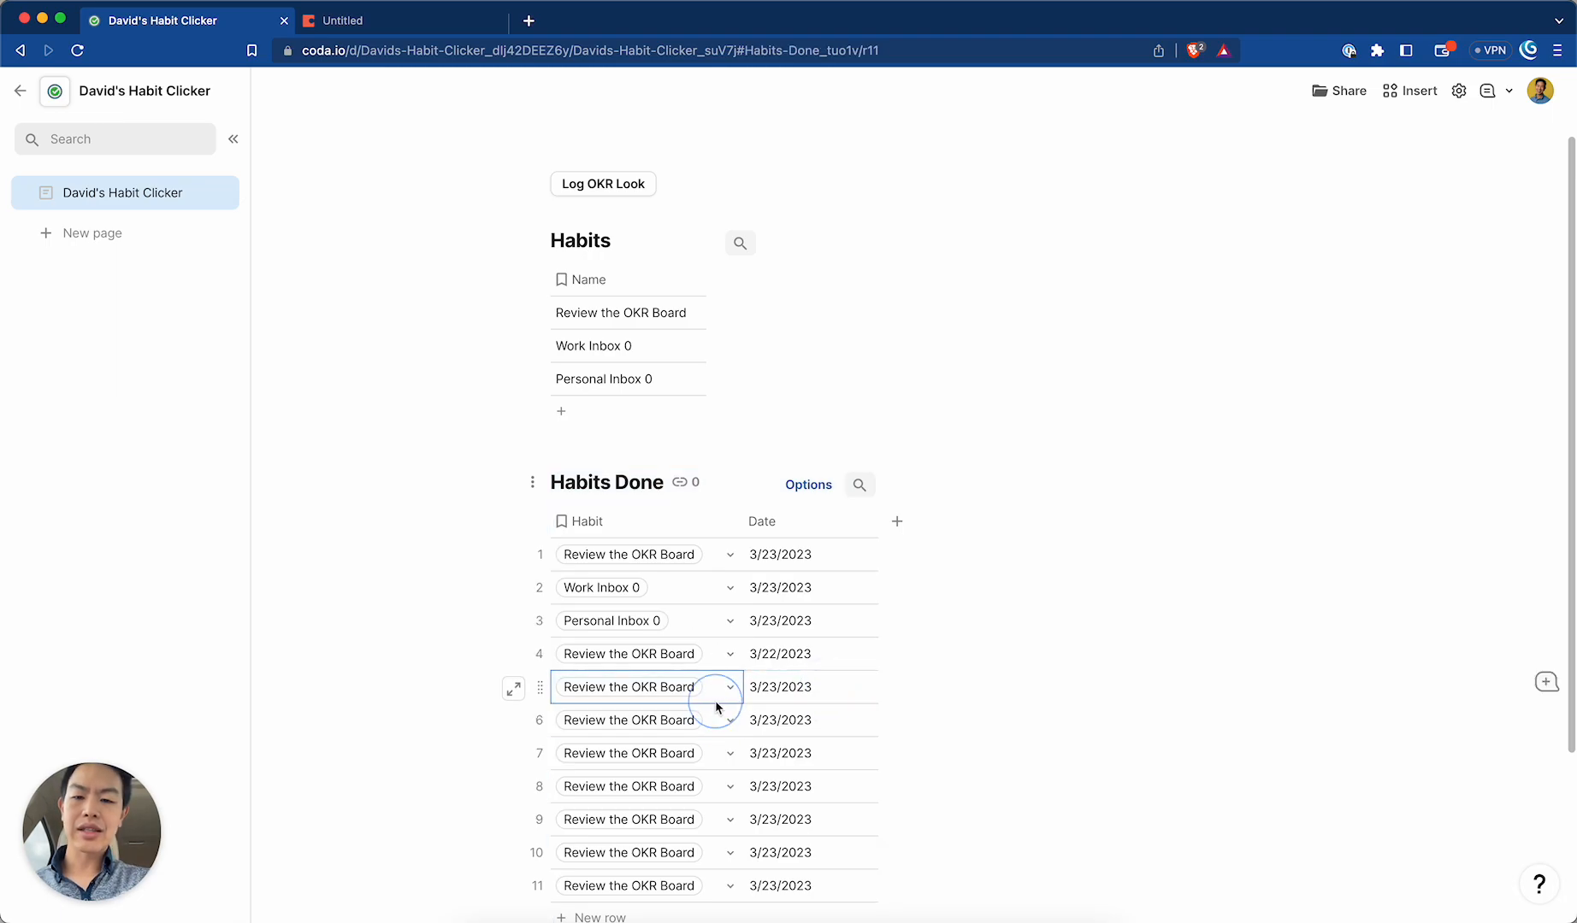
Start the Log OKR Look button's Badge formula with a reference to the Habits Done table.
right_click(610, 191)
scroll(677, 466, "down", 10)
left_click(632, 534)
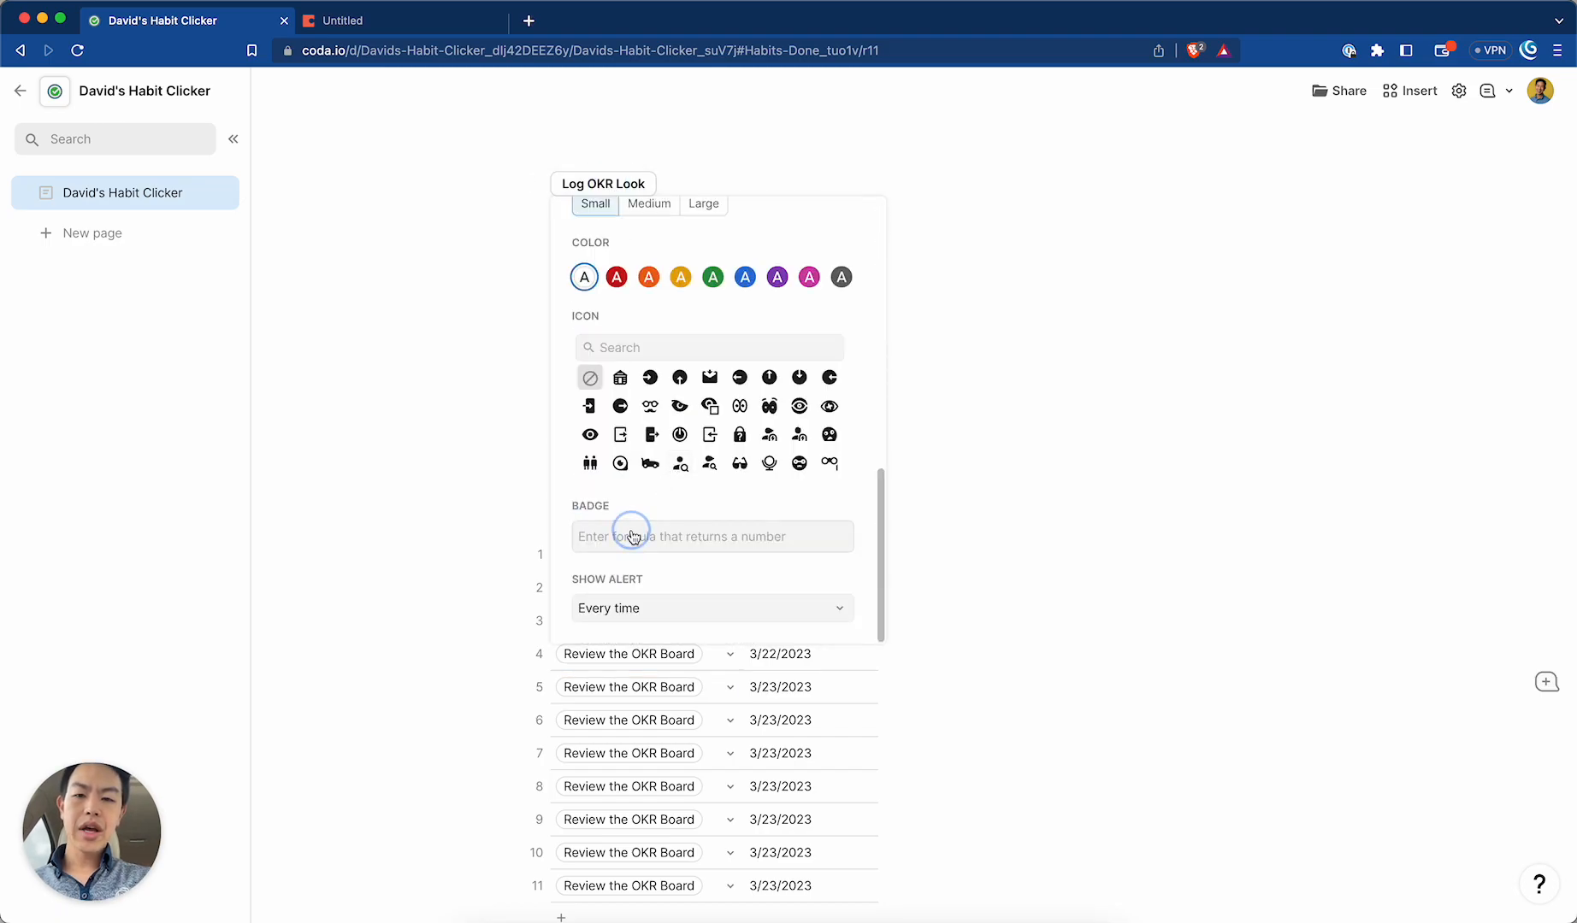
type("=")
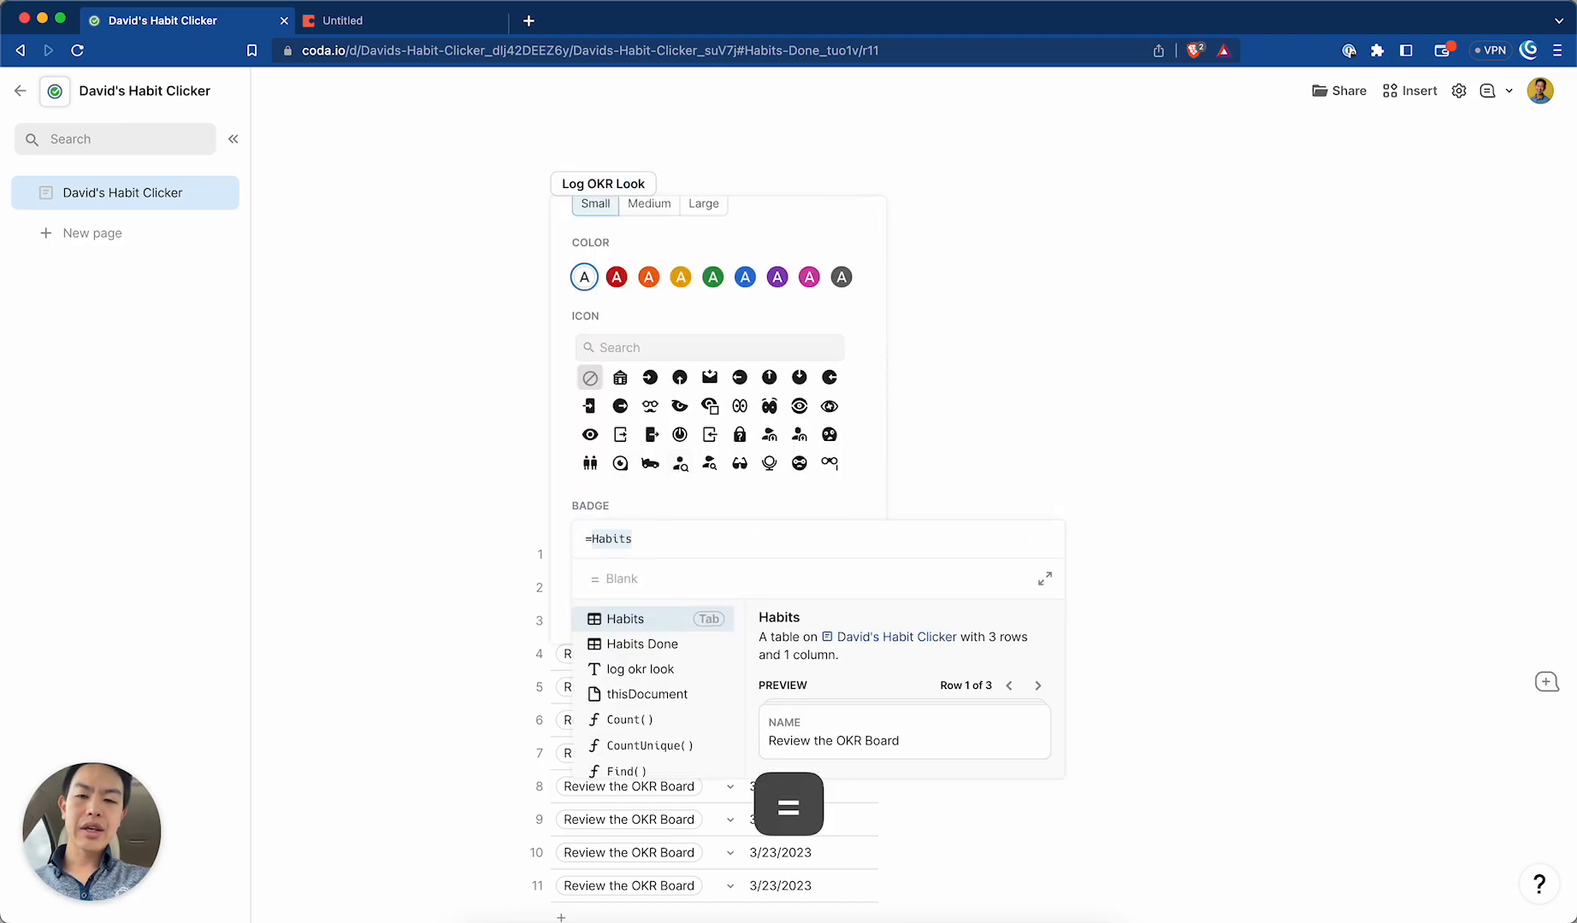
key("BackSpace")
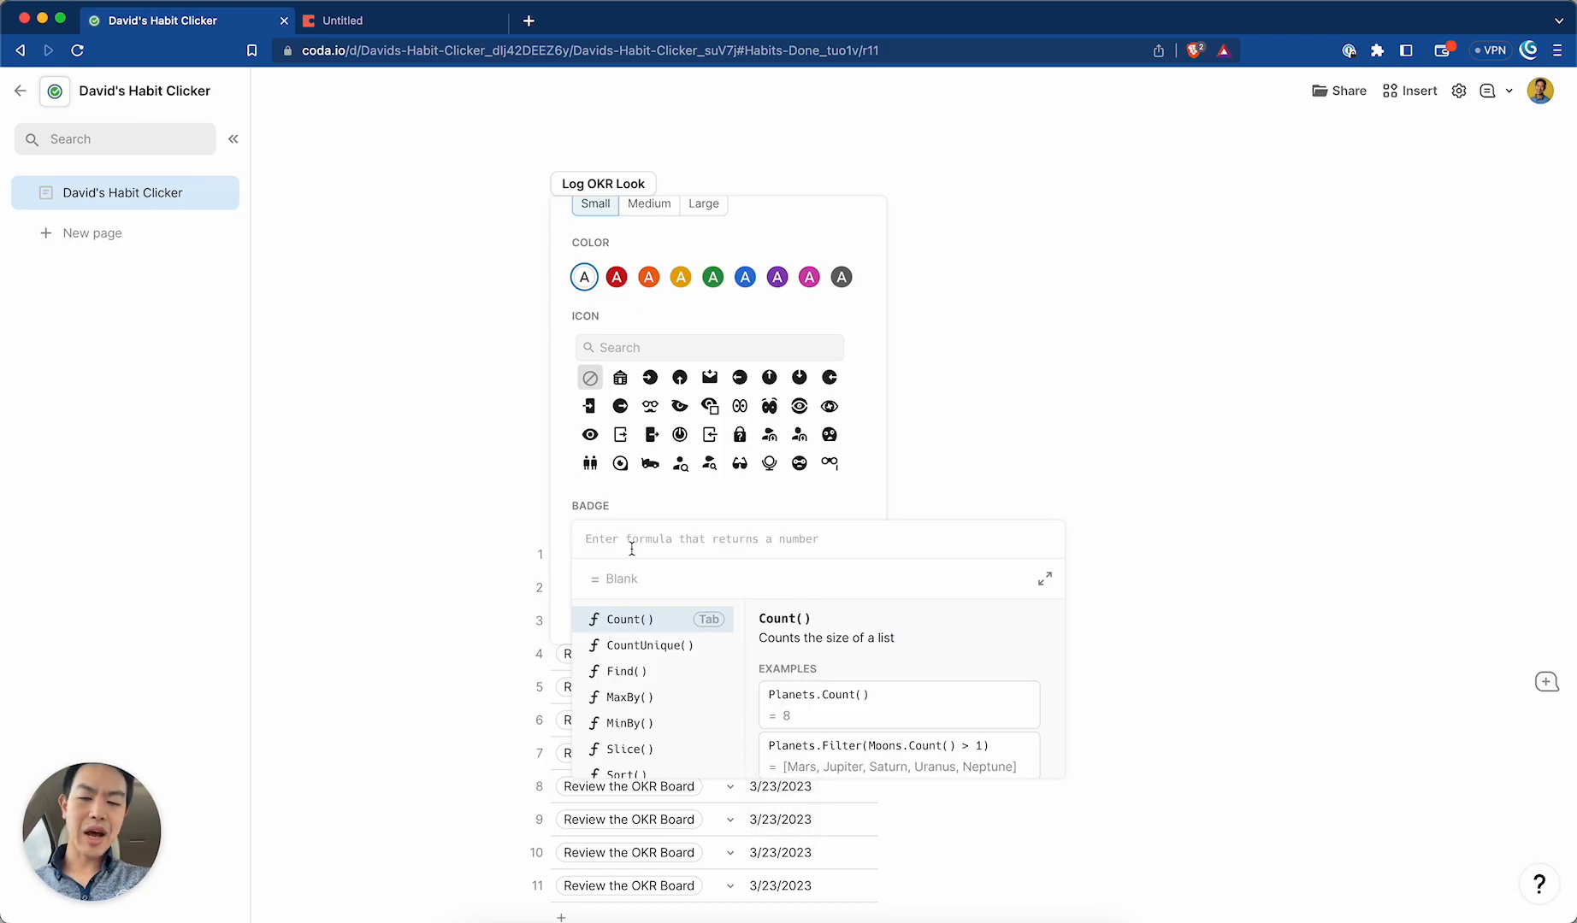
type("habits")
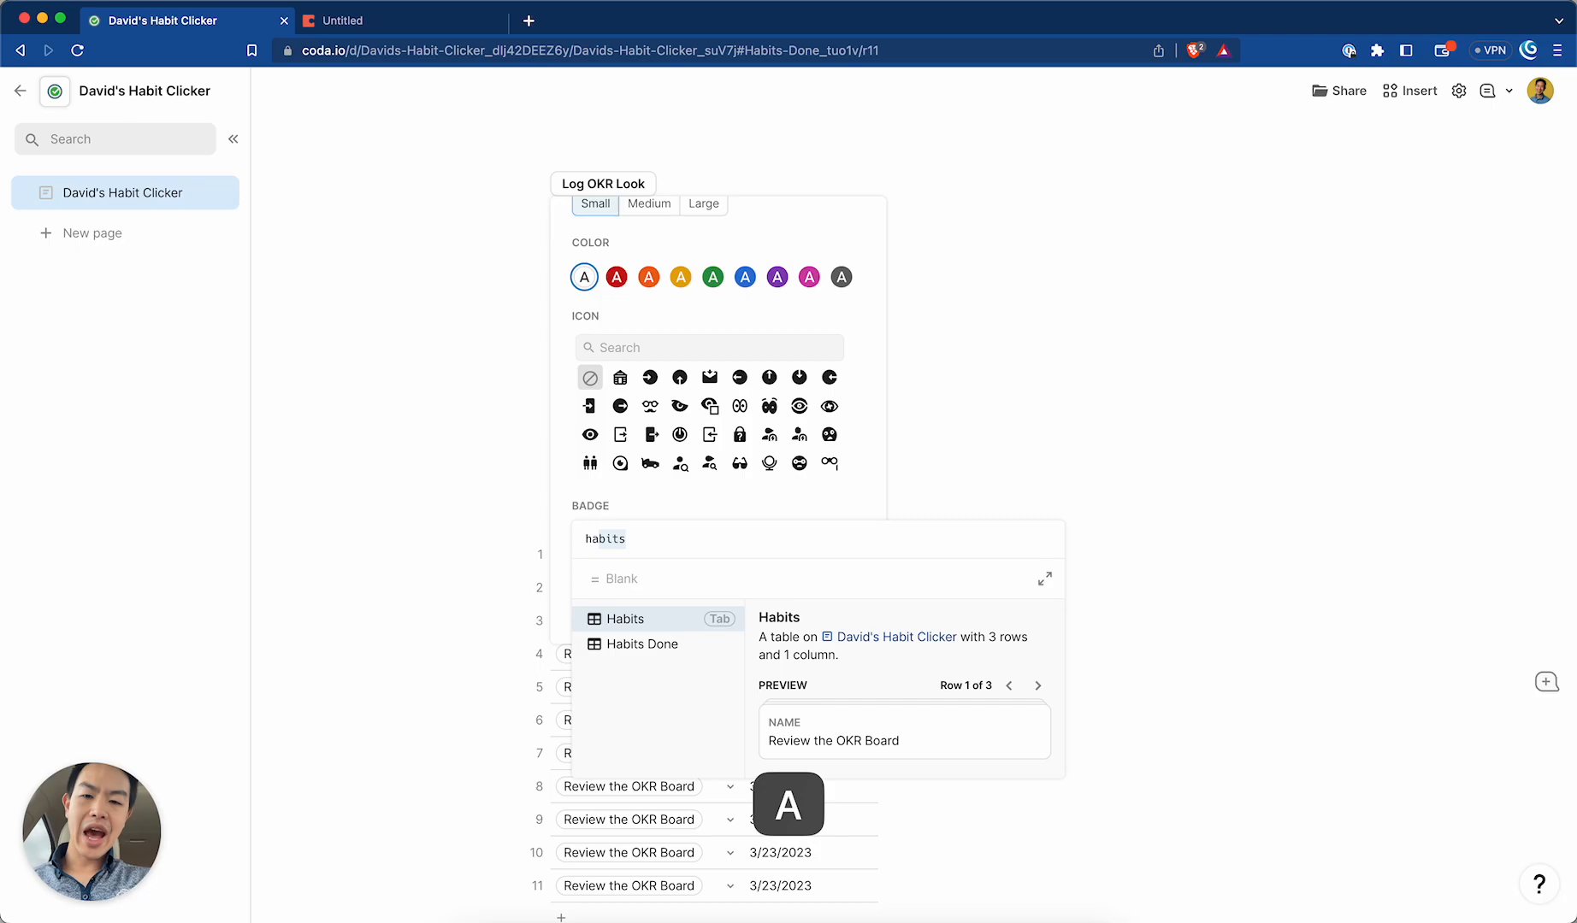
key("Down")
key("Return")
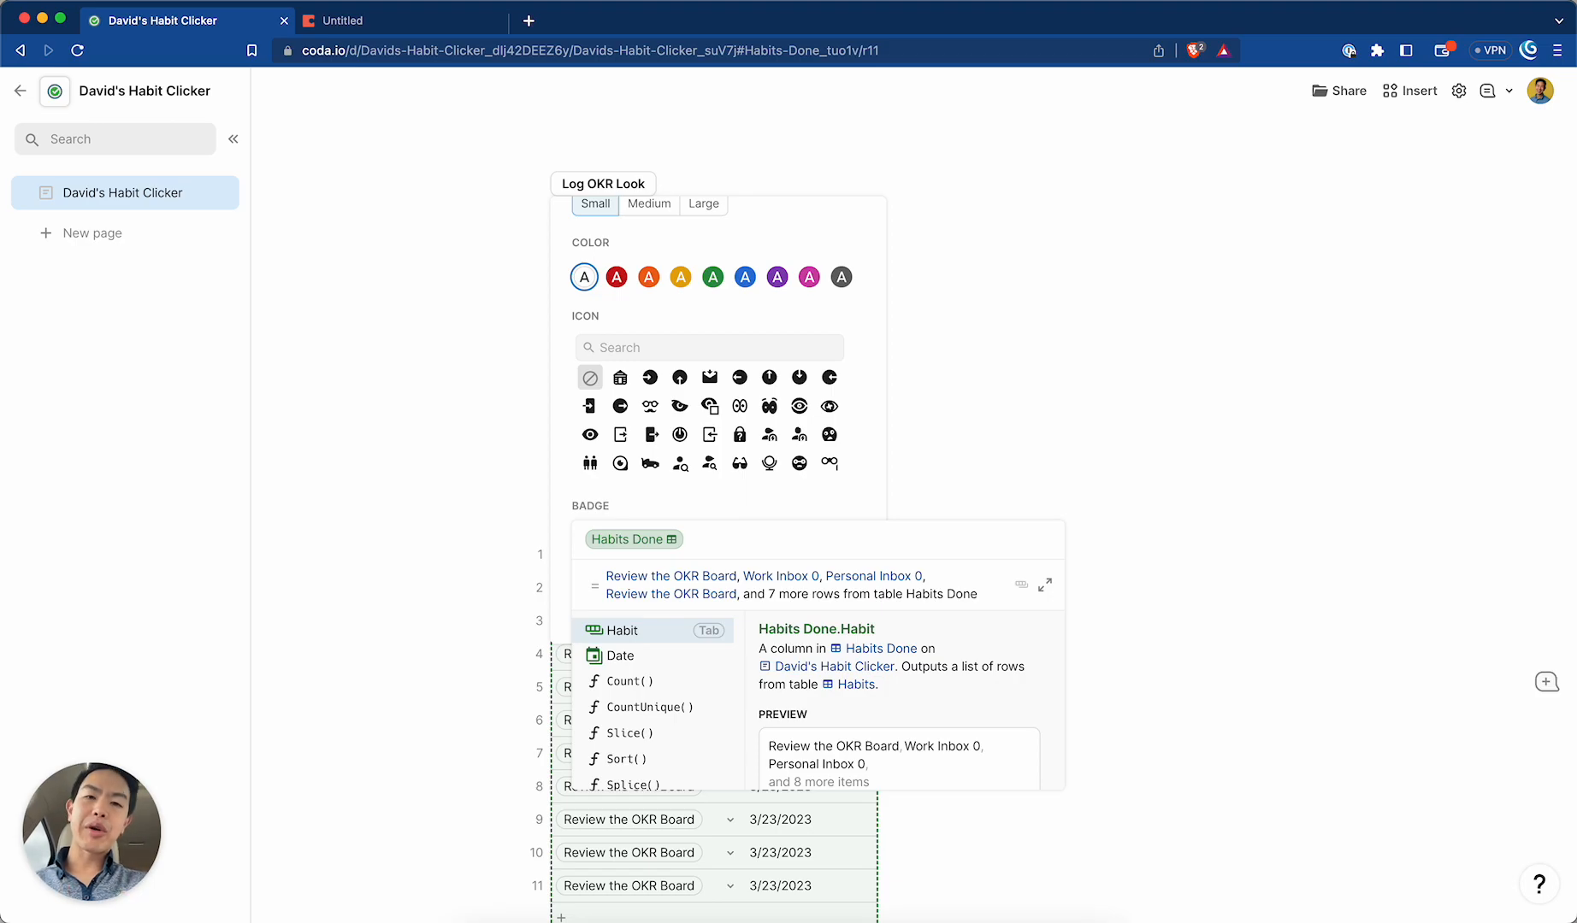
Add a filter to the Badge formula that keeps rows whose Habit equals Review the OKR Board.
type(".filter")
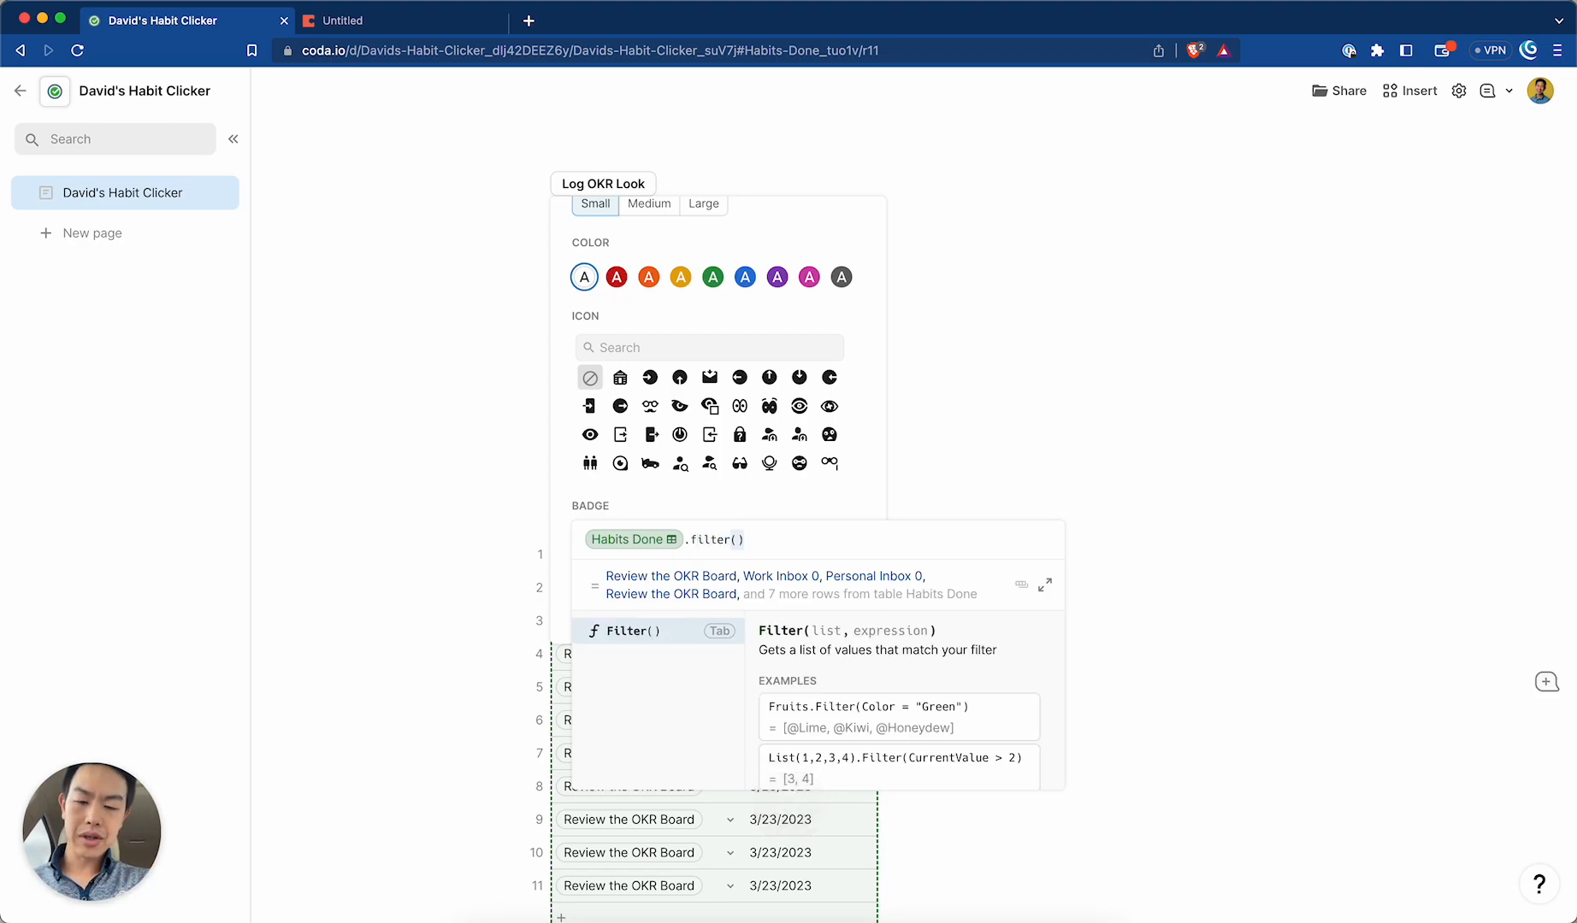
type("(")
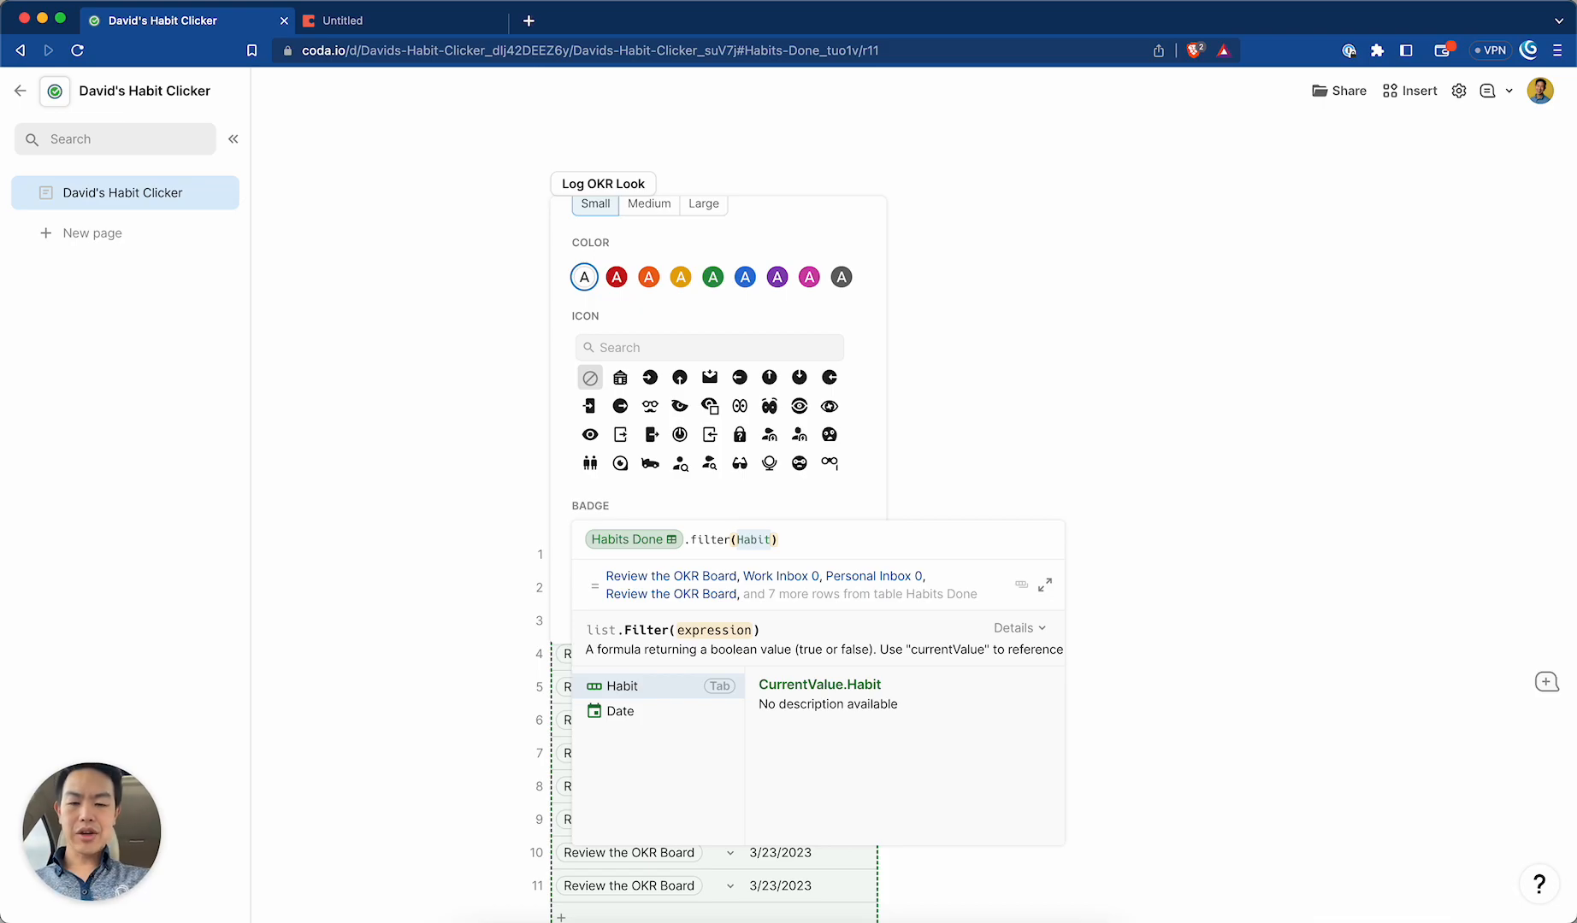
key("Tab")
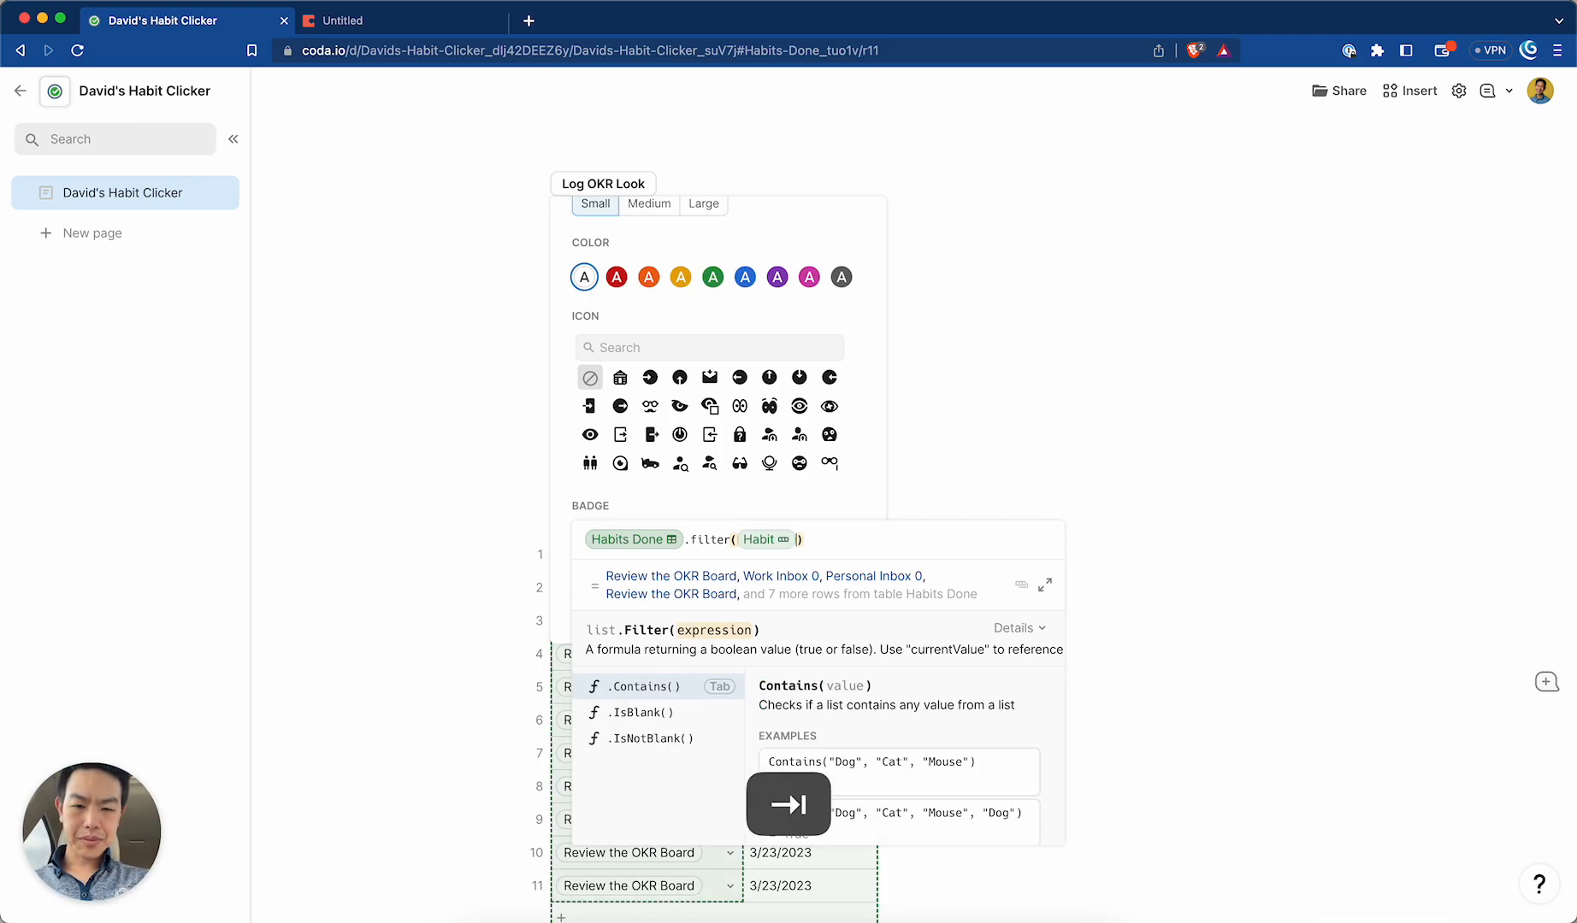
type("=Review the OKR Board")
key("Tab")
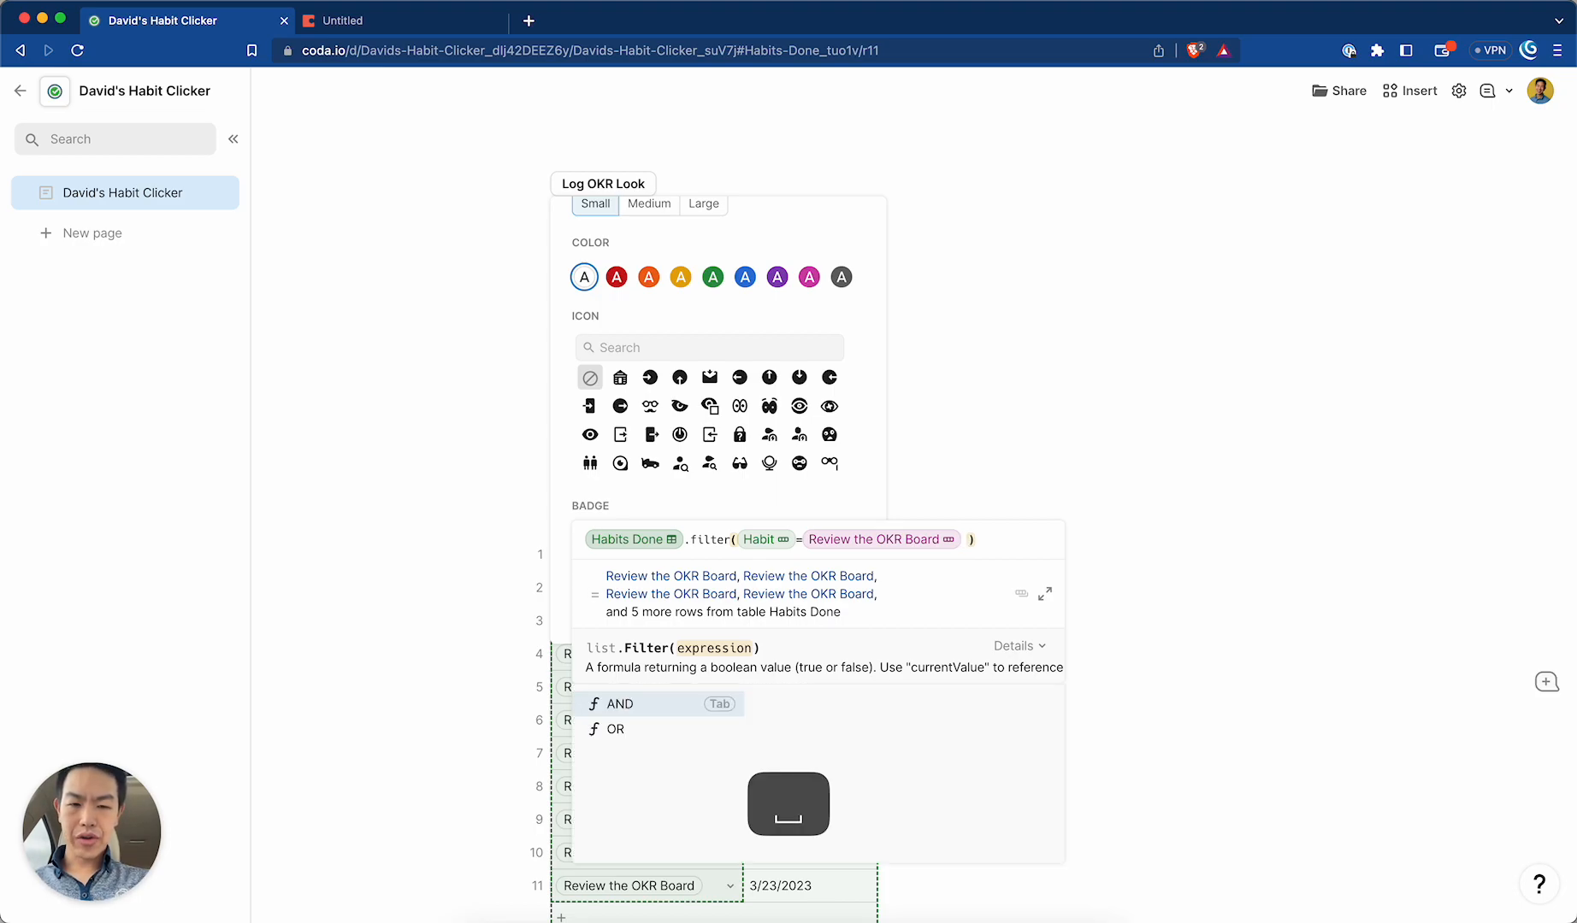
Extend the Log OKR Look Badge filter with the condition Date = Today() and close the button settings.
type("and")
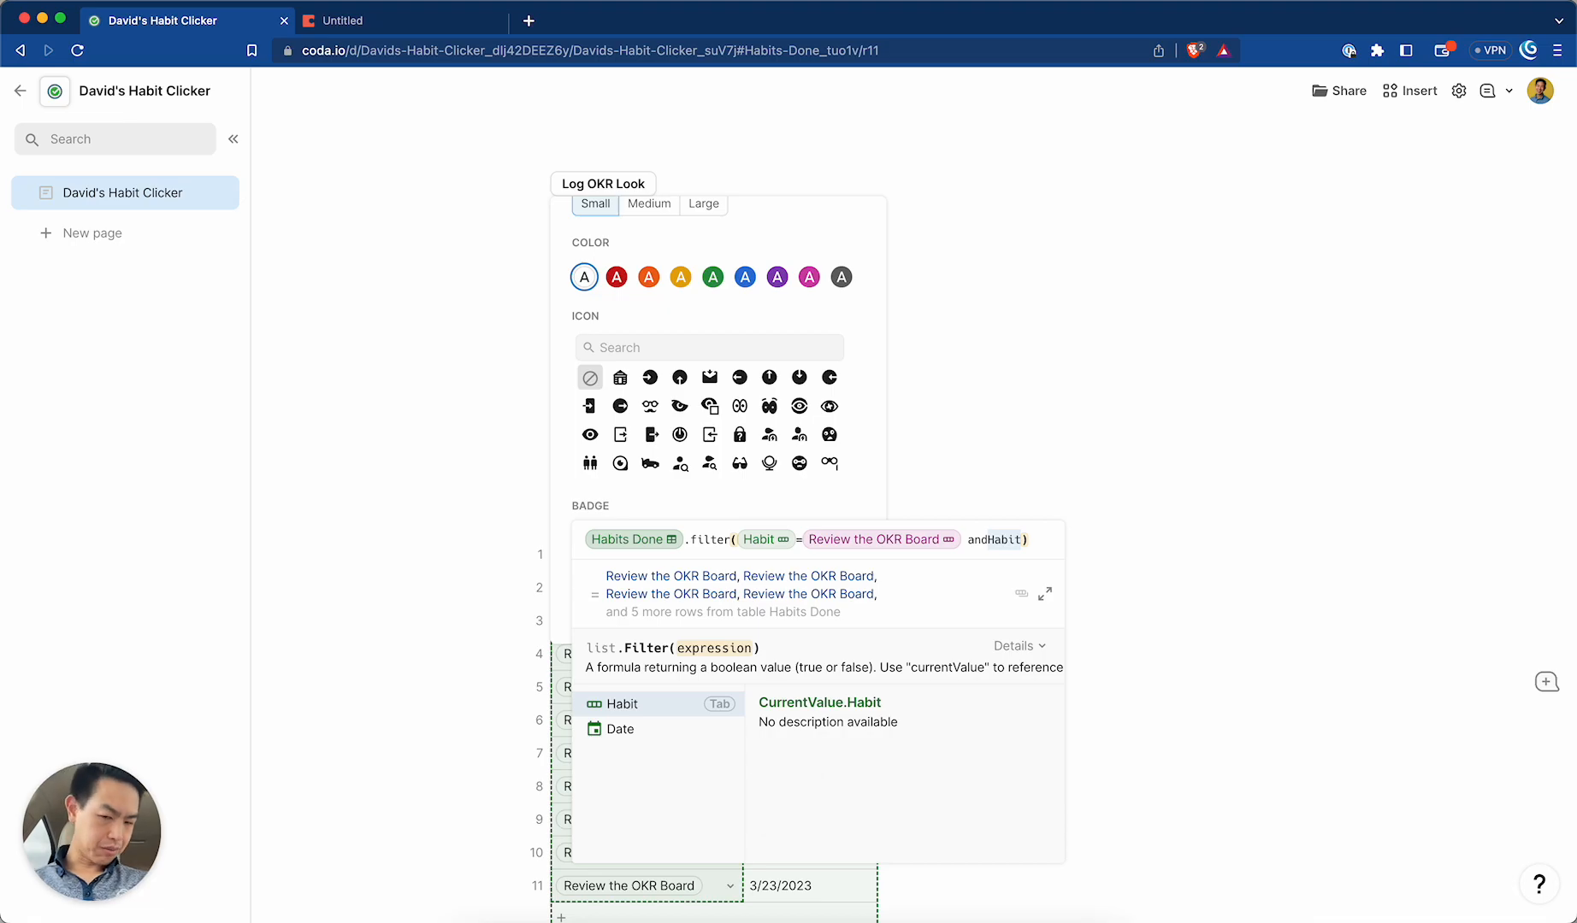
type(" date")
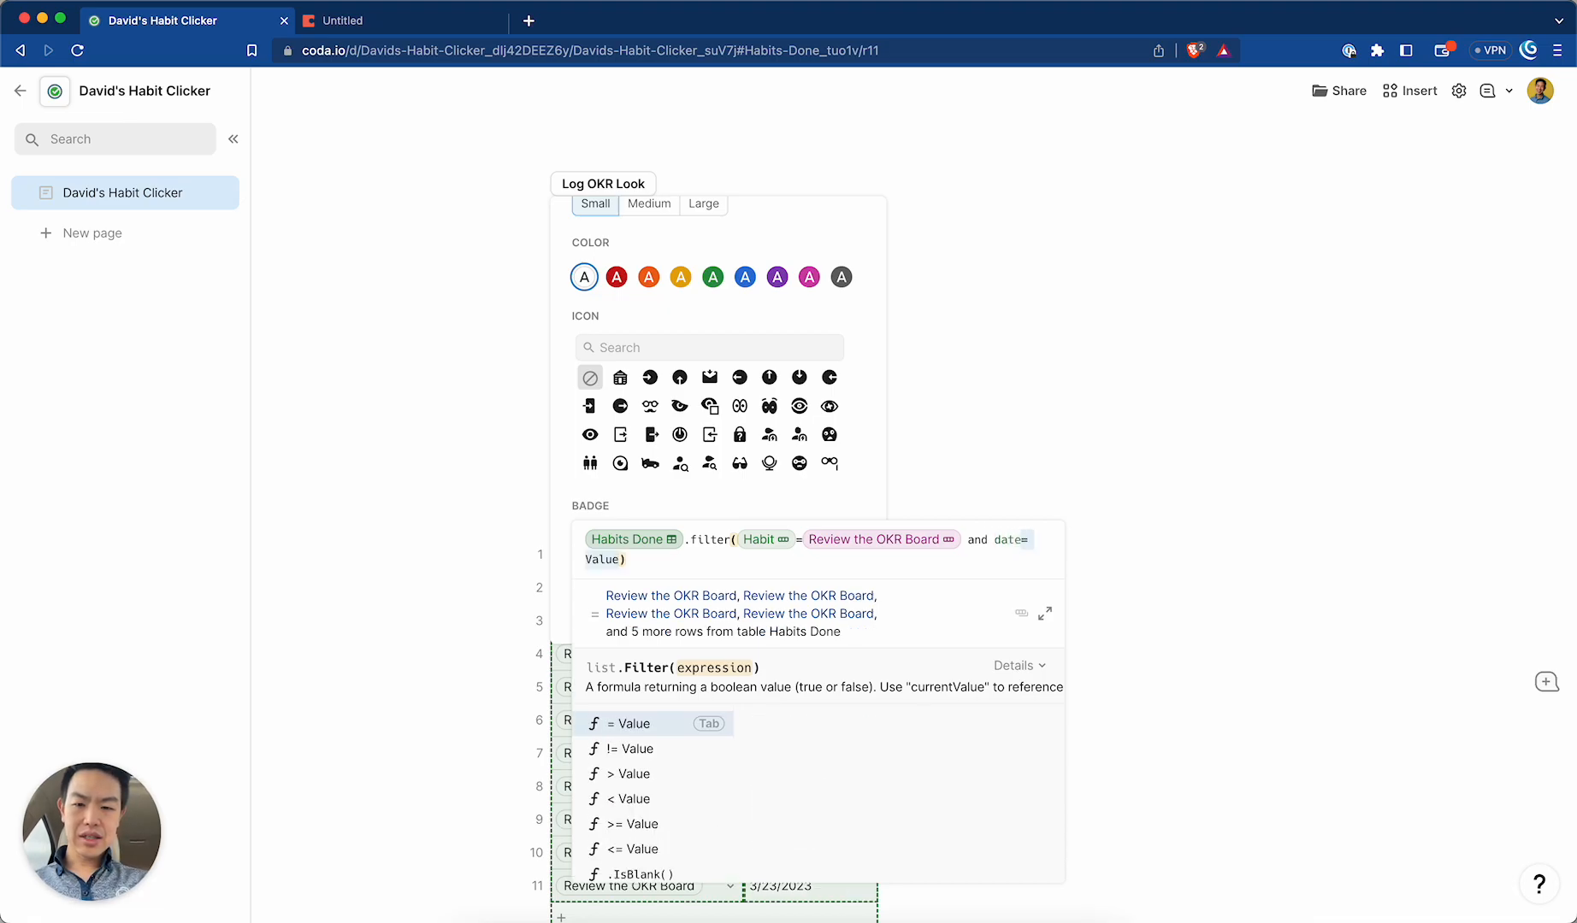
key("Tab")
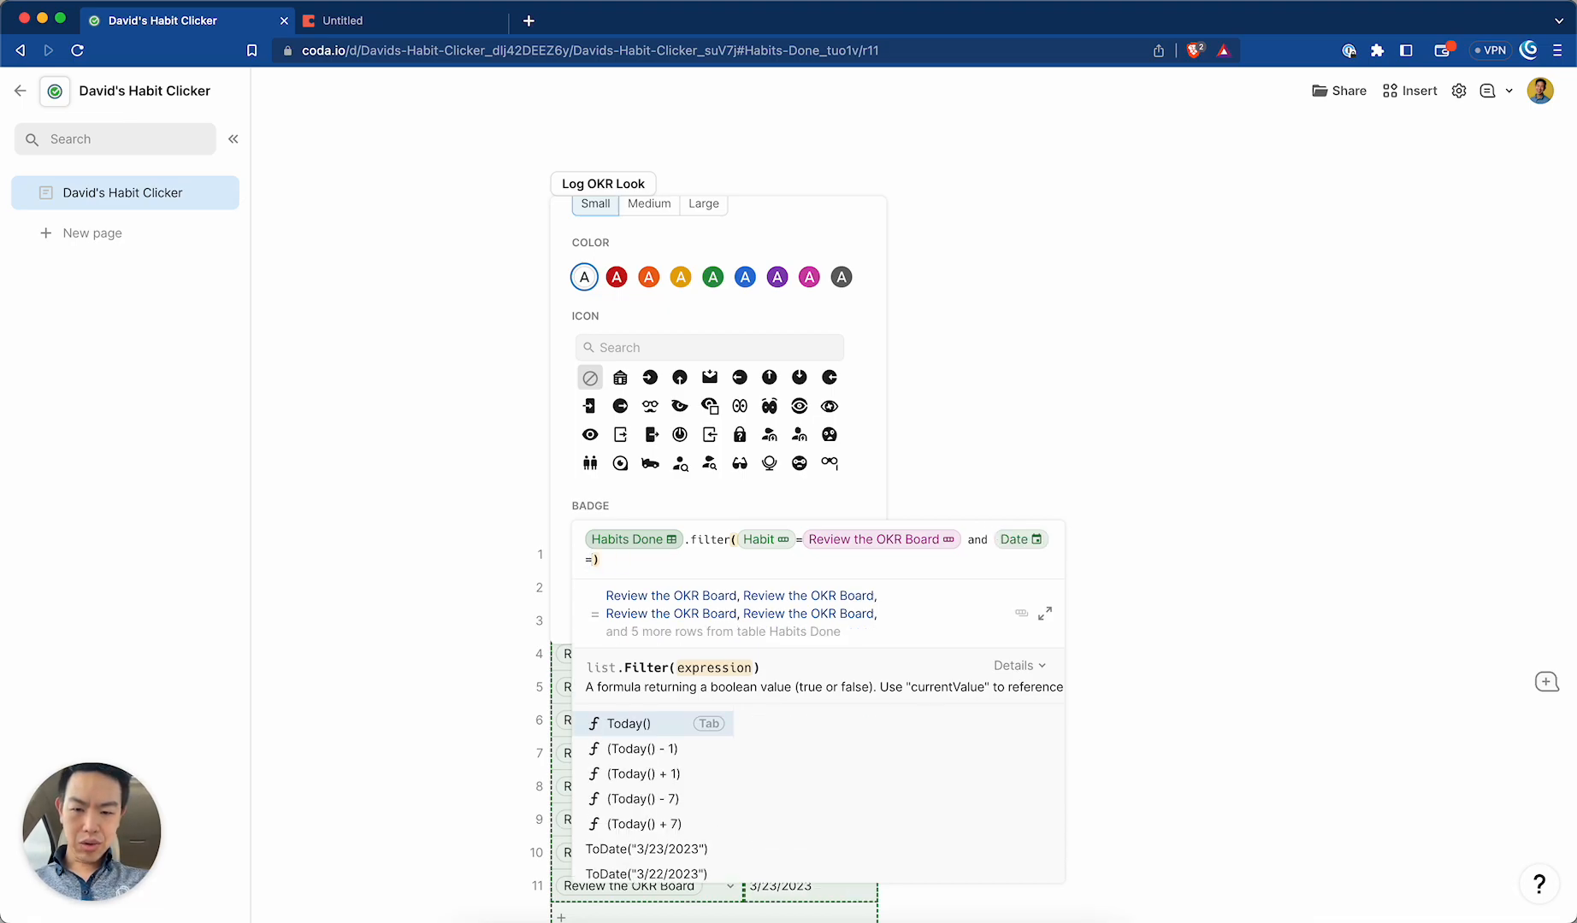
key("Tab")
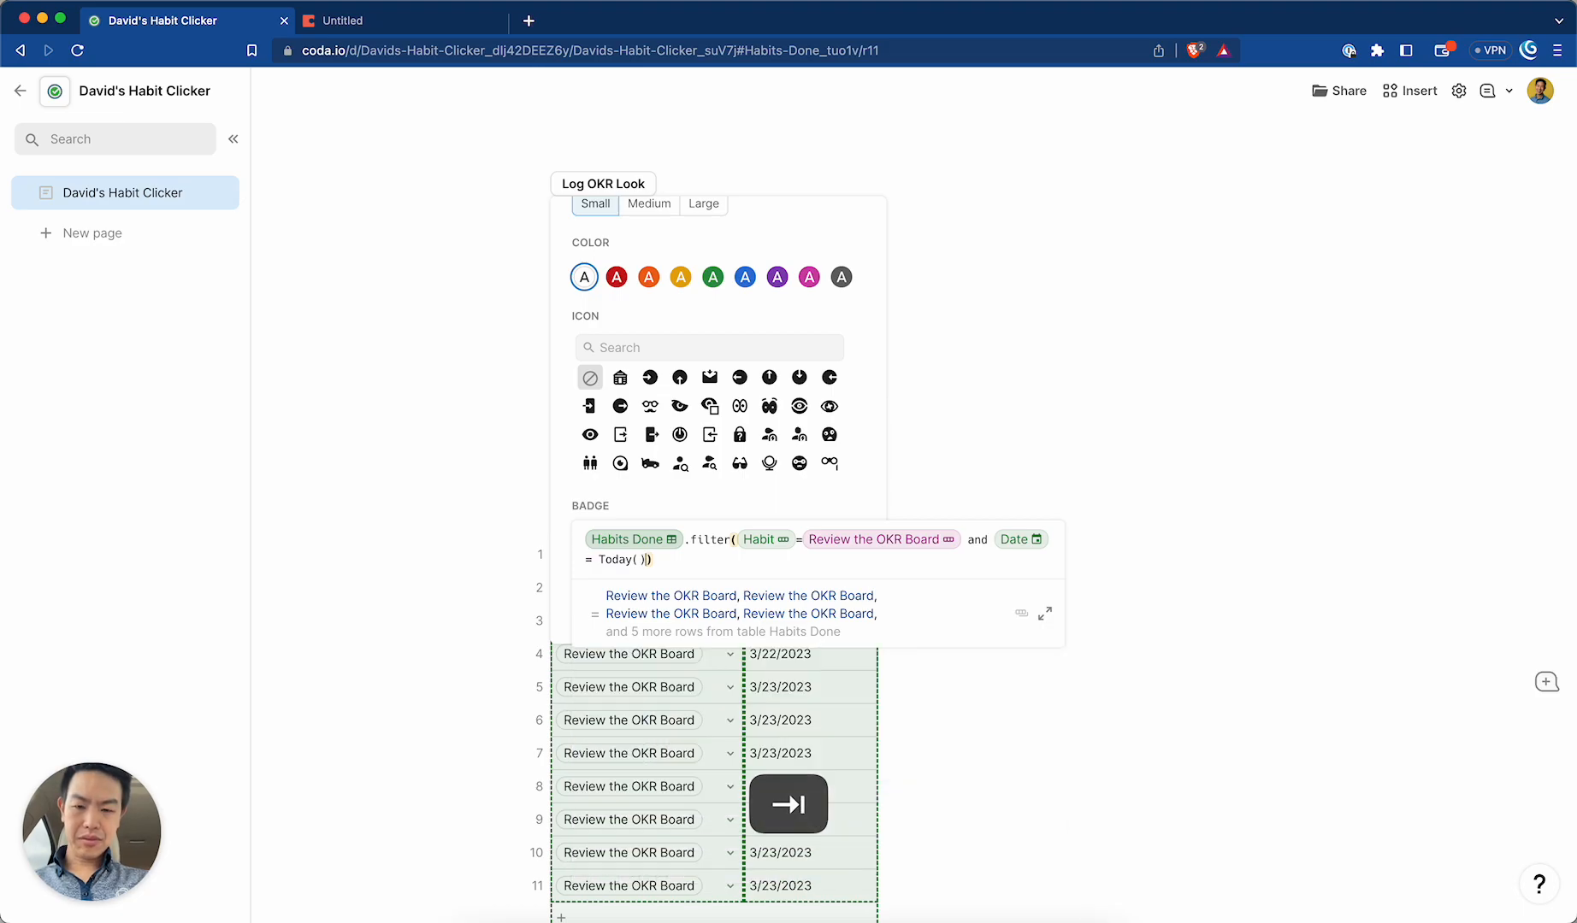
key("Right")
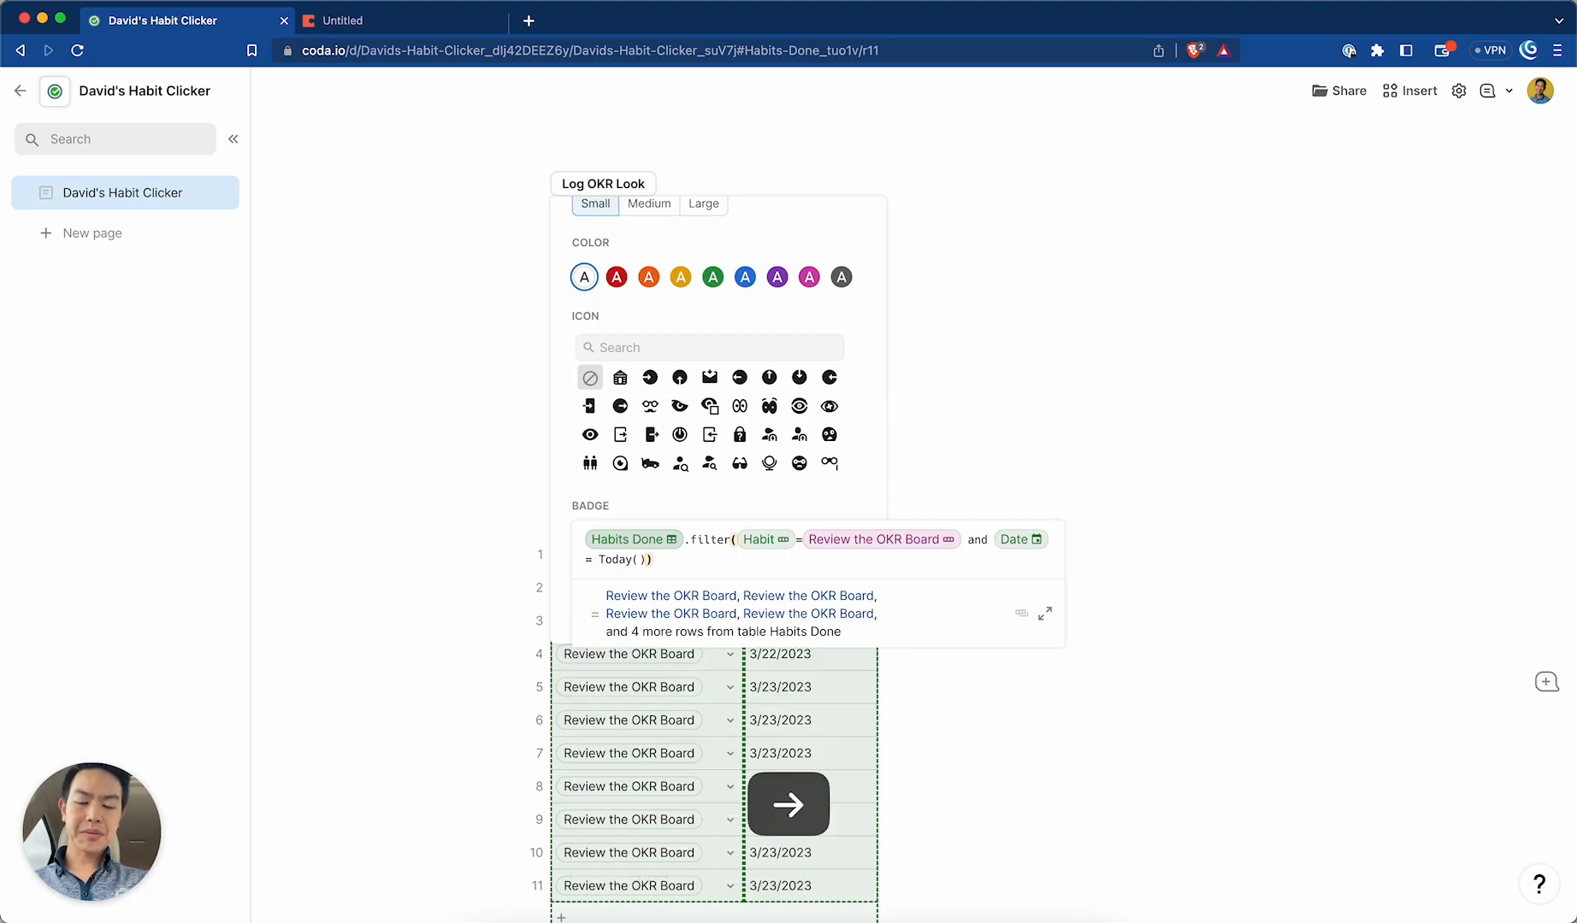
key("Return")
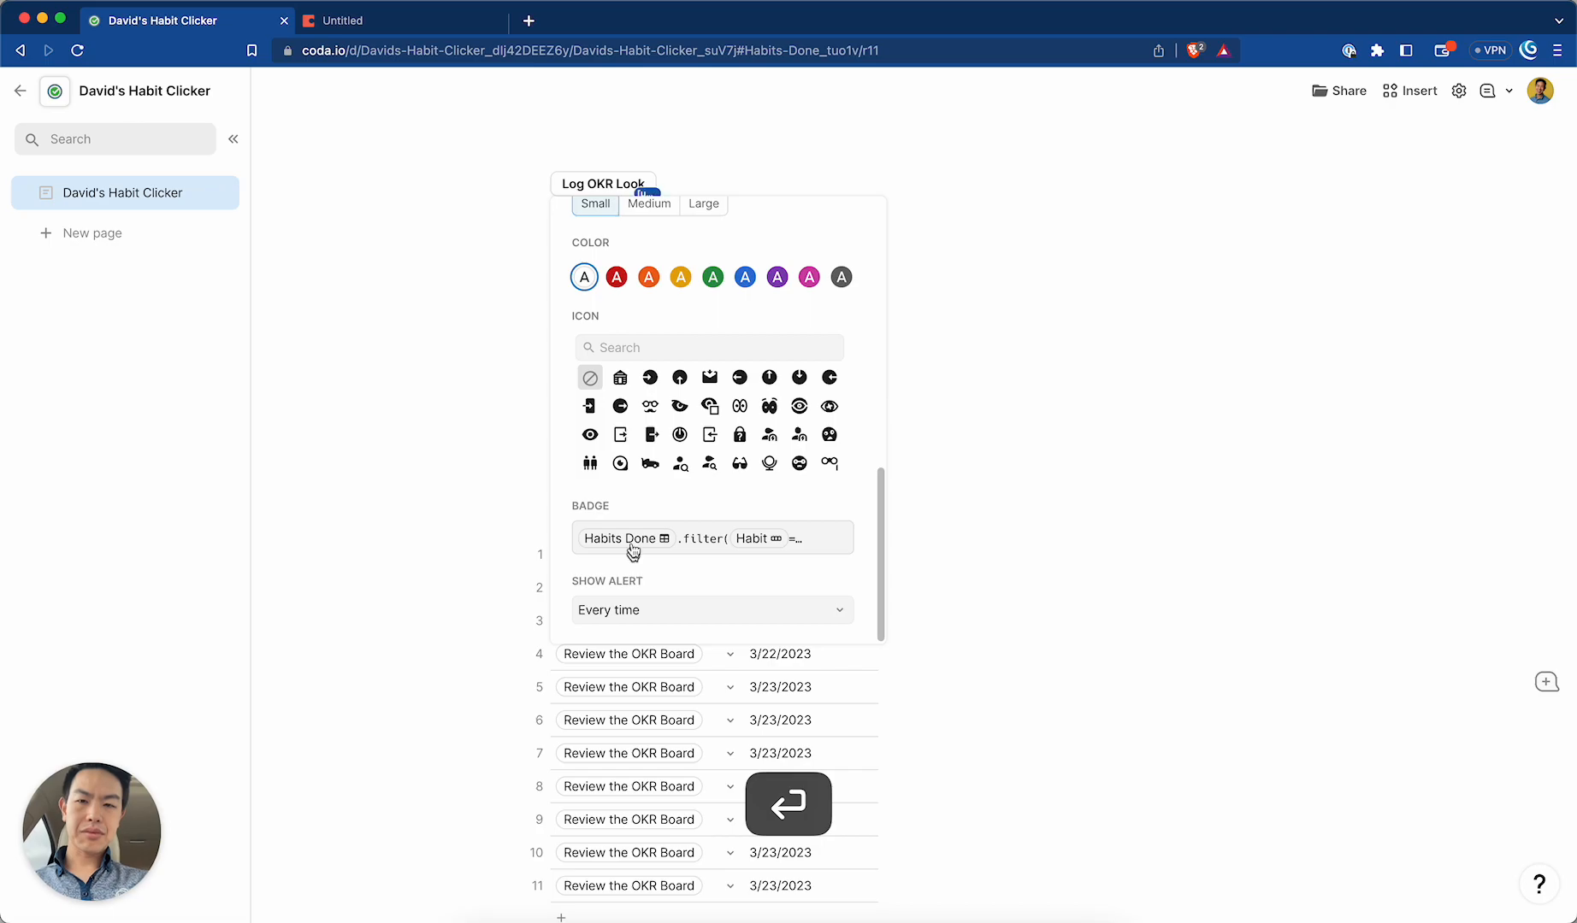
left_click(829, 546)
left_click(721, 180)
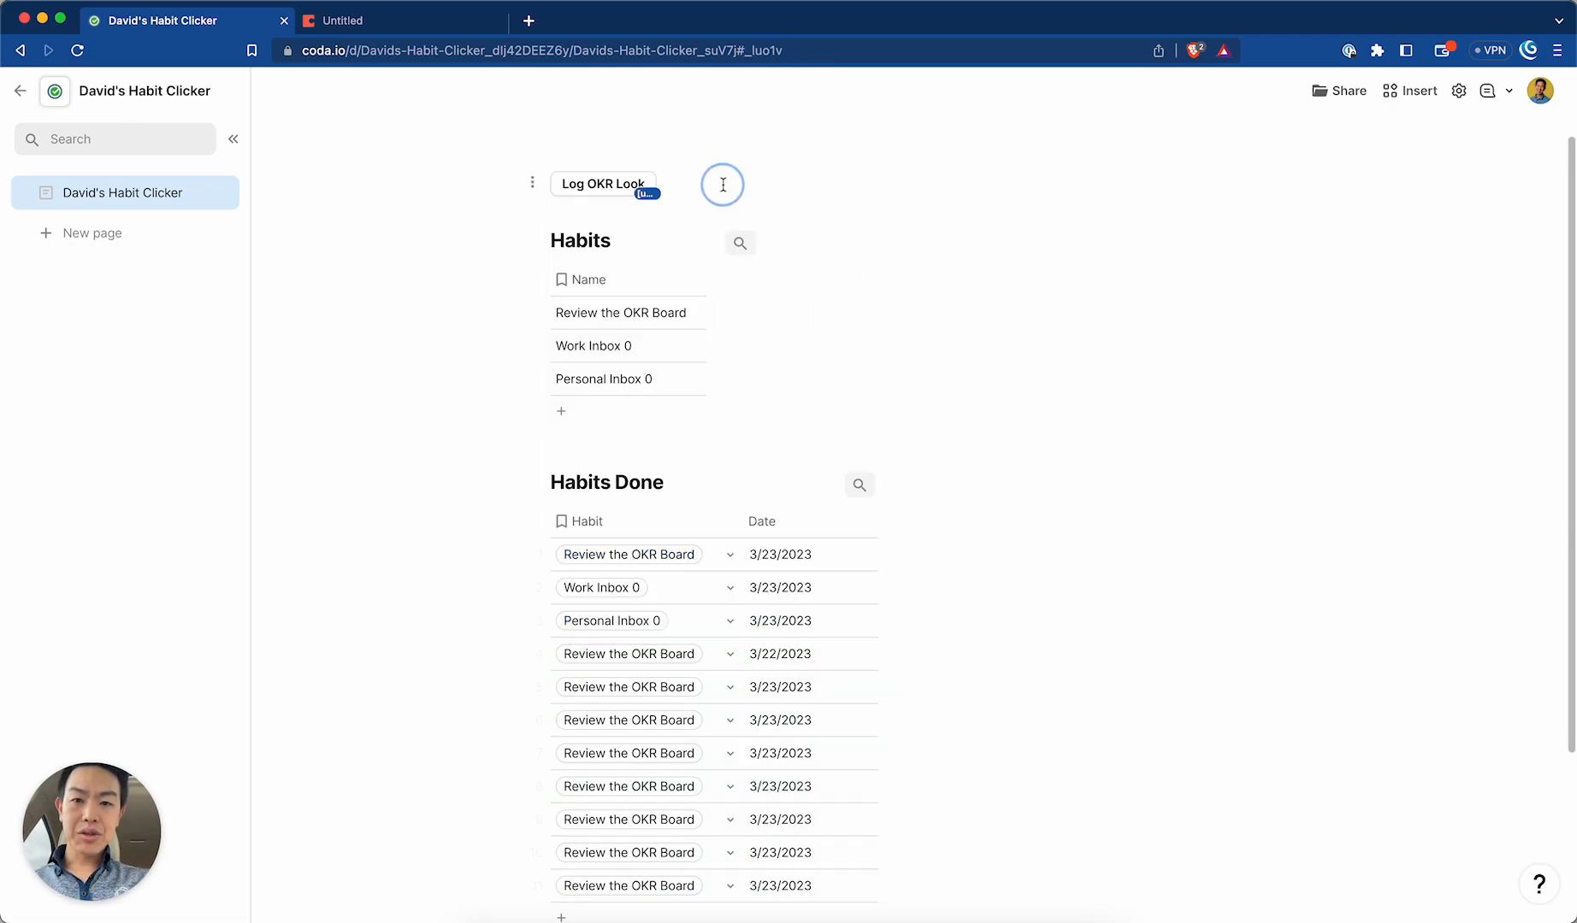
Append .count() to the Log OKR Look Badge formula so it counts the filtered Habits Done rows.
left_click(646, 191)
scroll(777, 549, "down", 10)
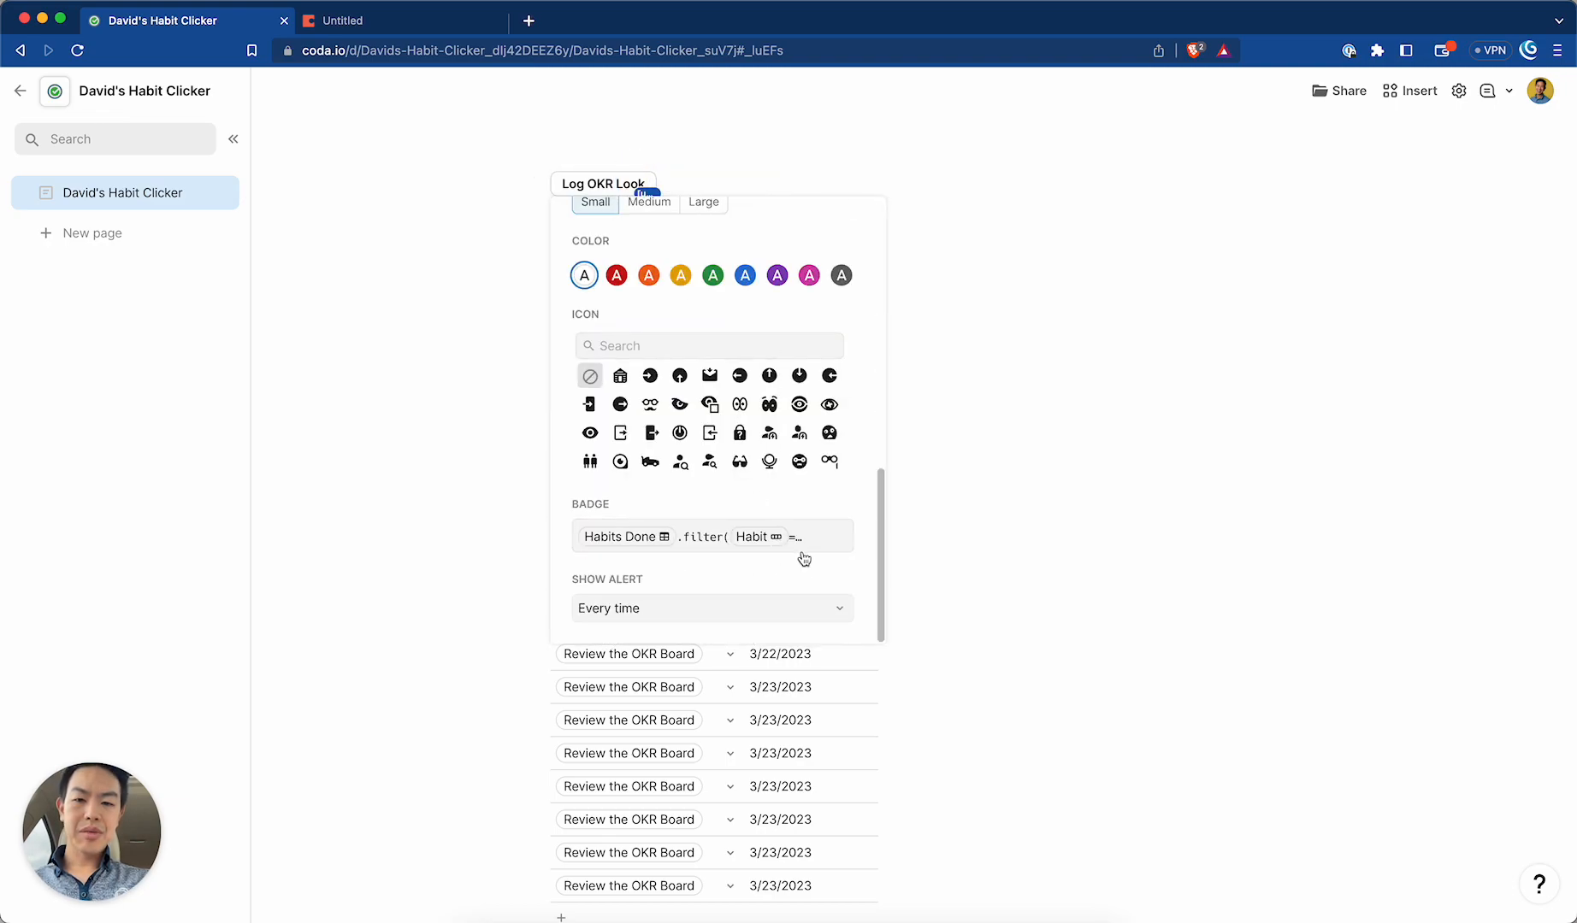
left_click(800, 556)
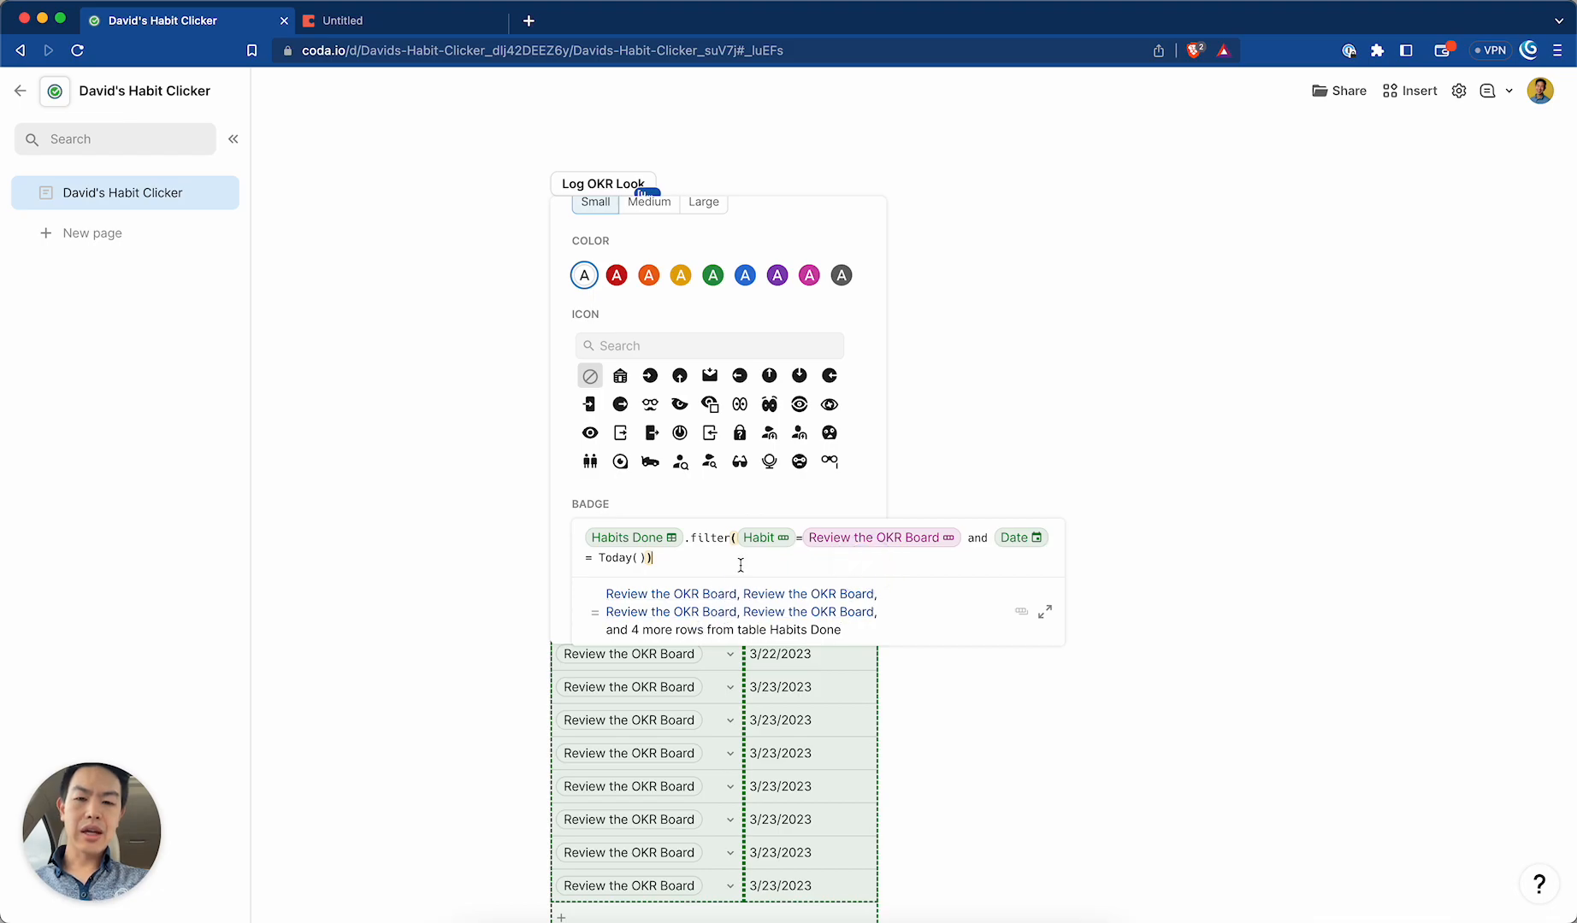
type(".Habit")
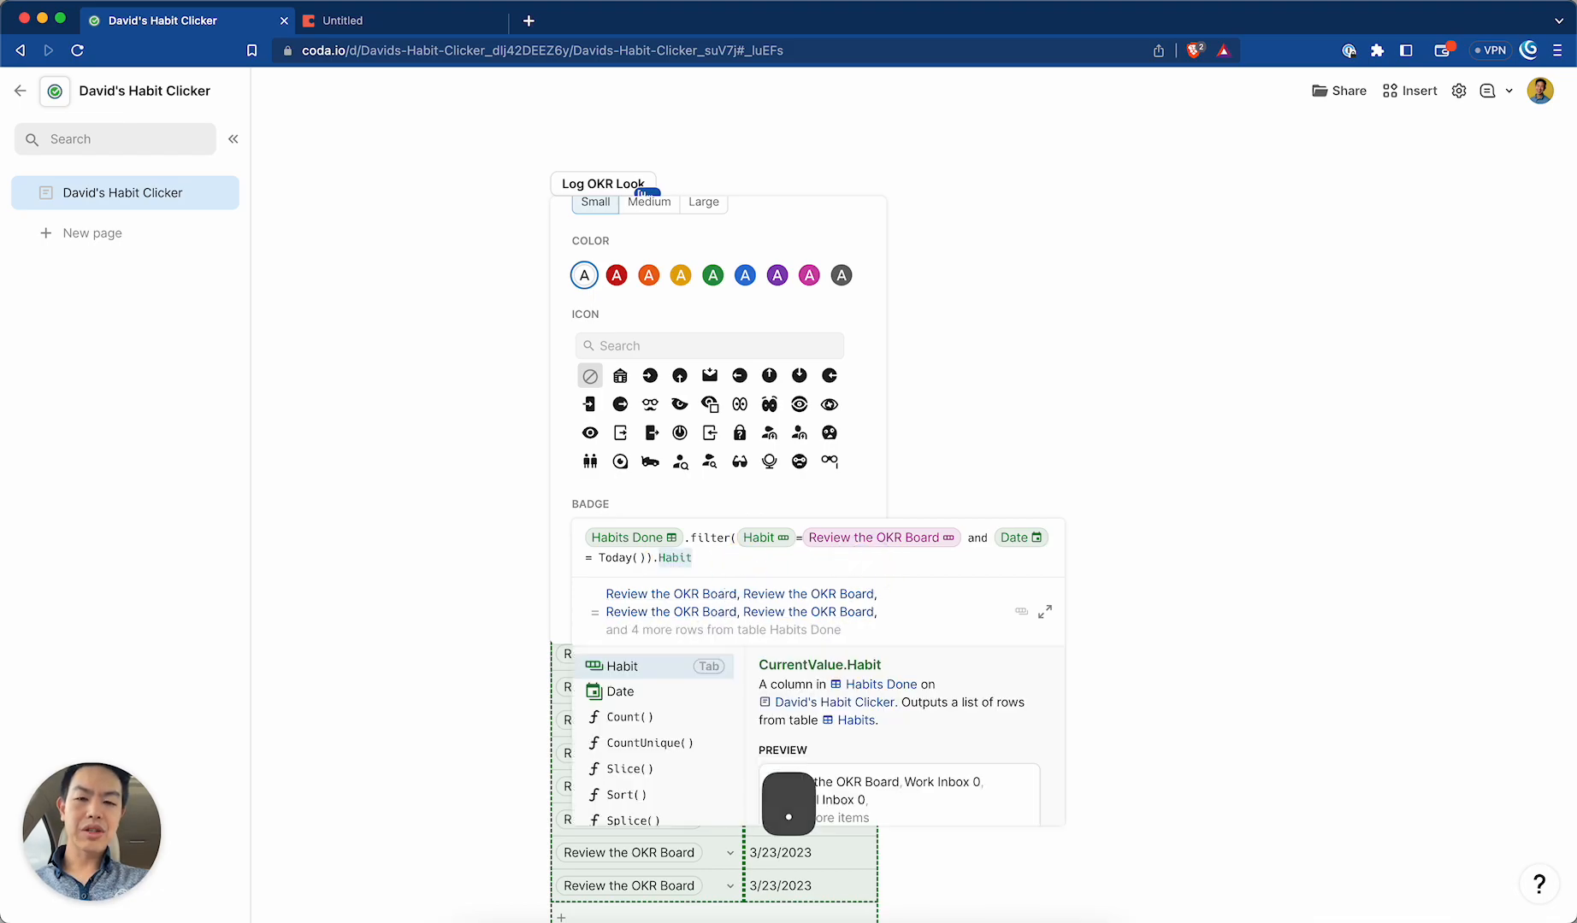
key("BackSpace")
key("BackSpace")
key("BackSpace")
key("BackSpace")
key("BackSpace")
type("count()")
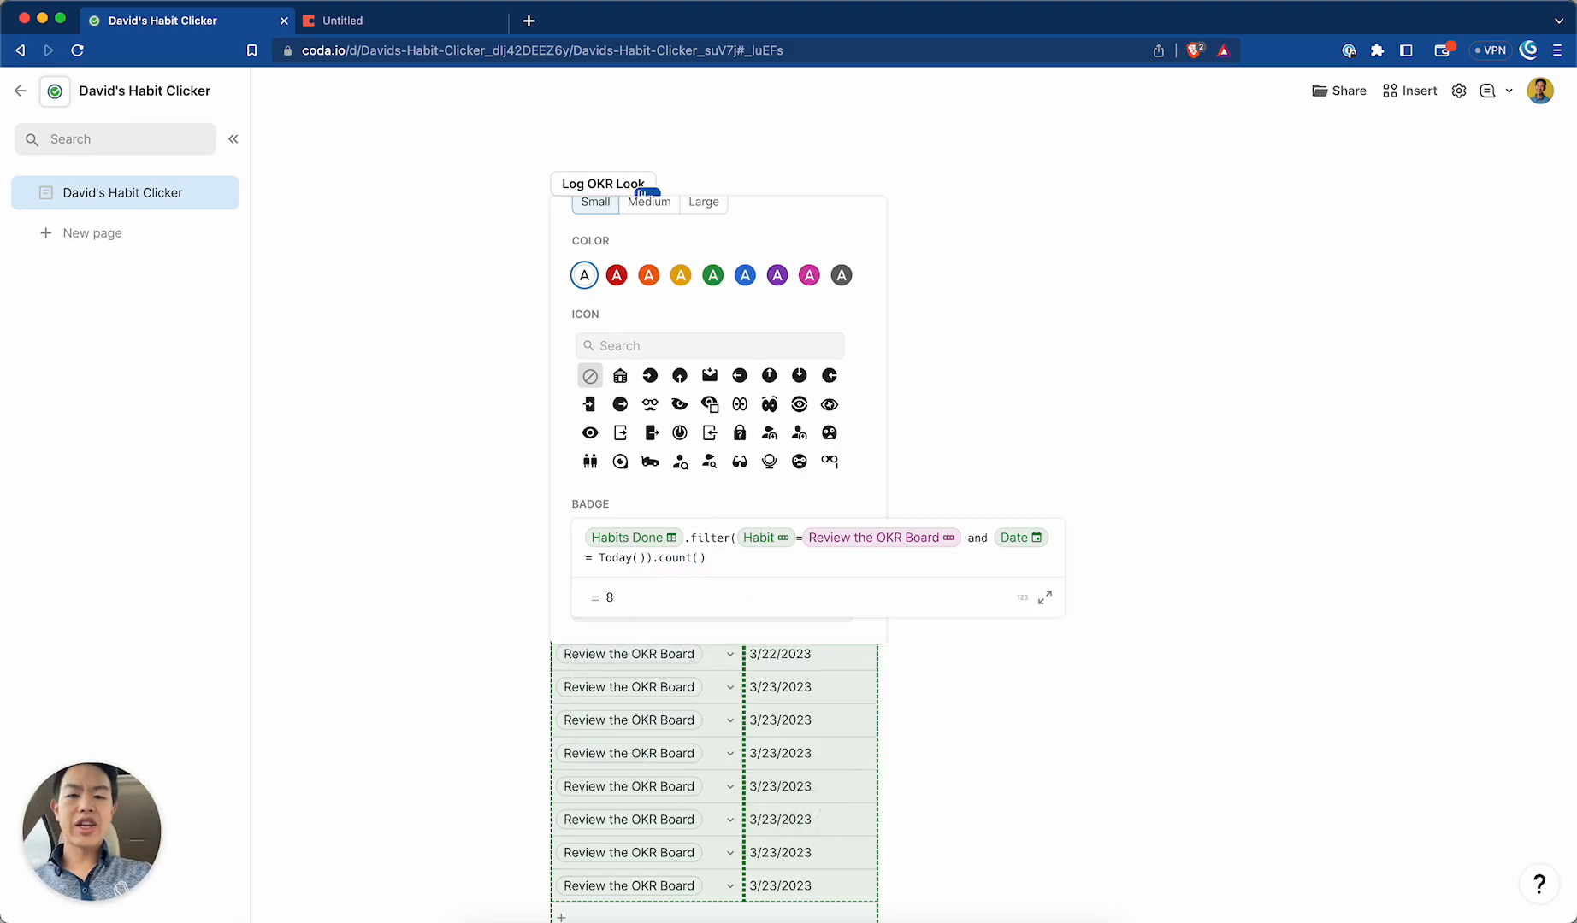
key("Return")
left_click(715, 161)
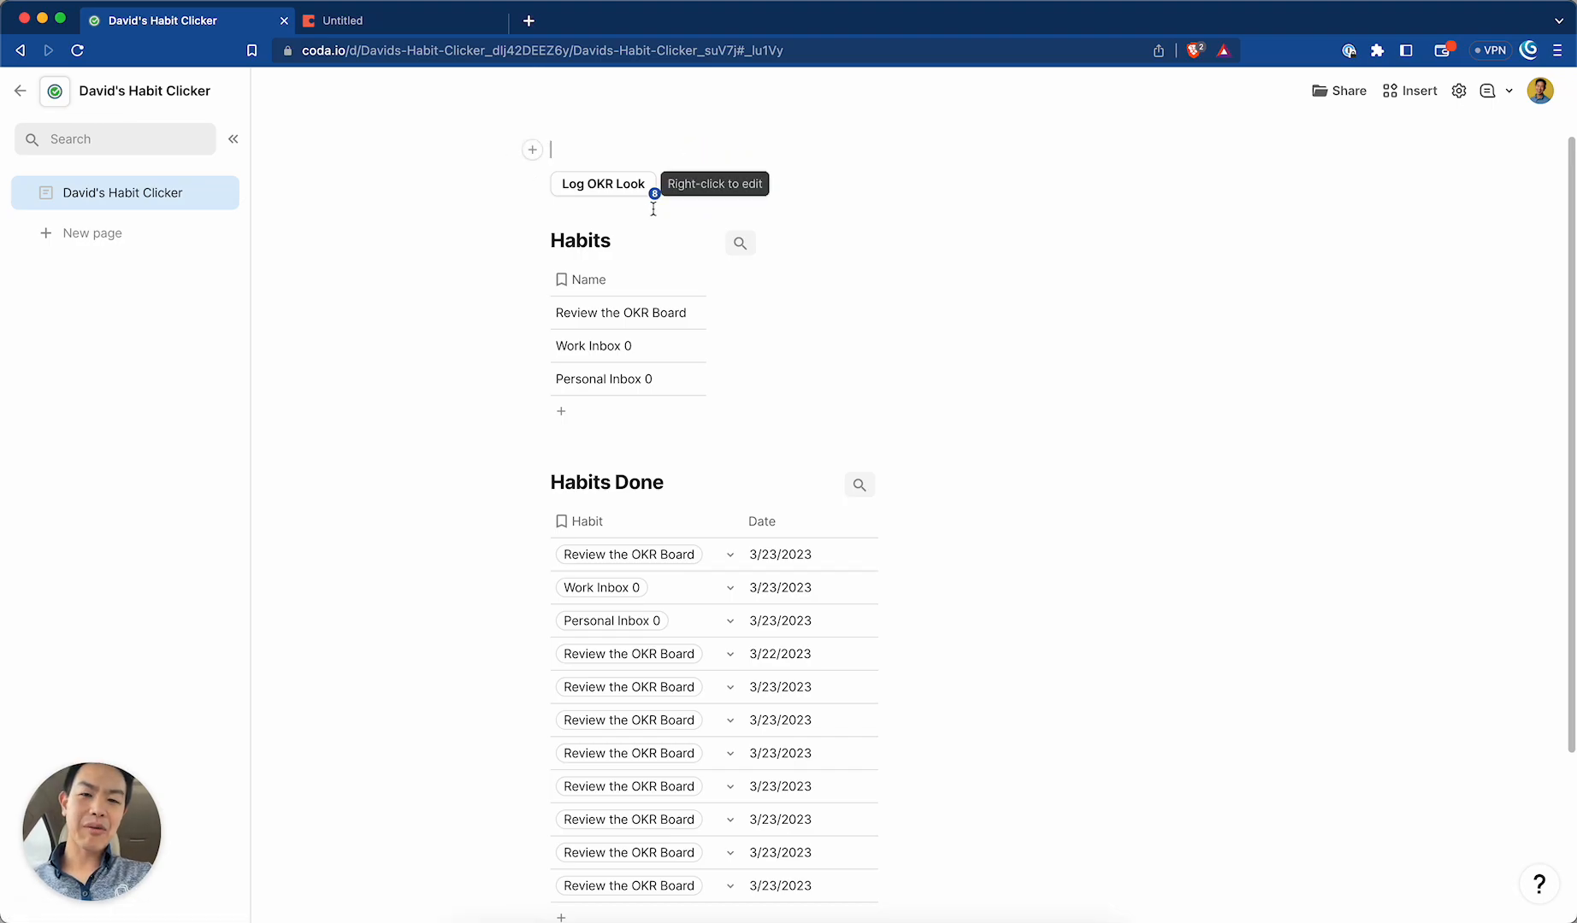
Set the Log OKR Look button's color to orange.
right_click(630, 192)
scroll(668, 296, "down", 6)
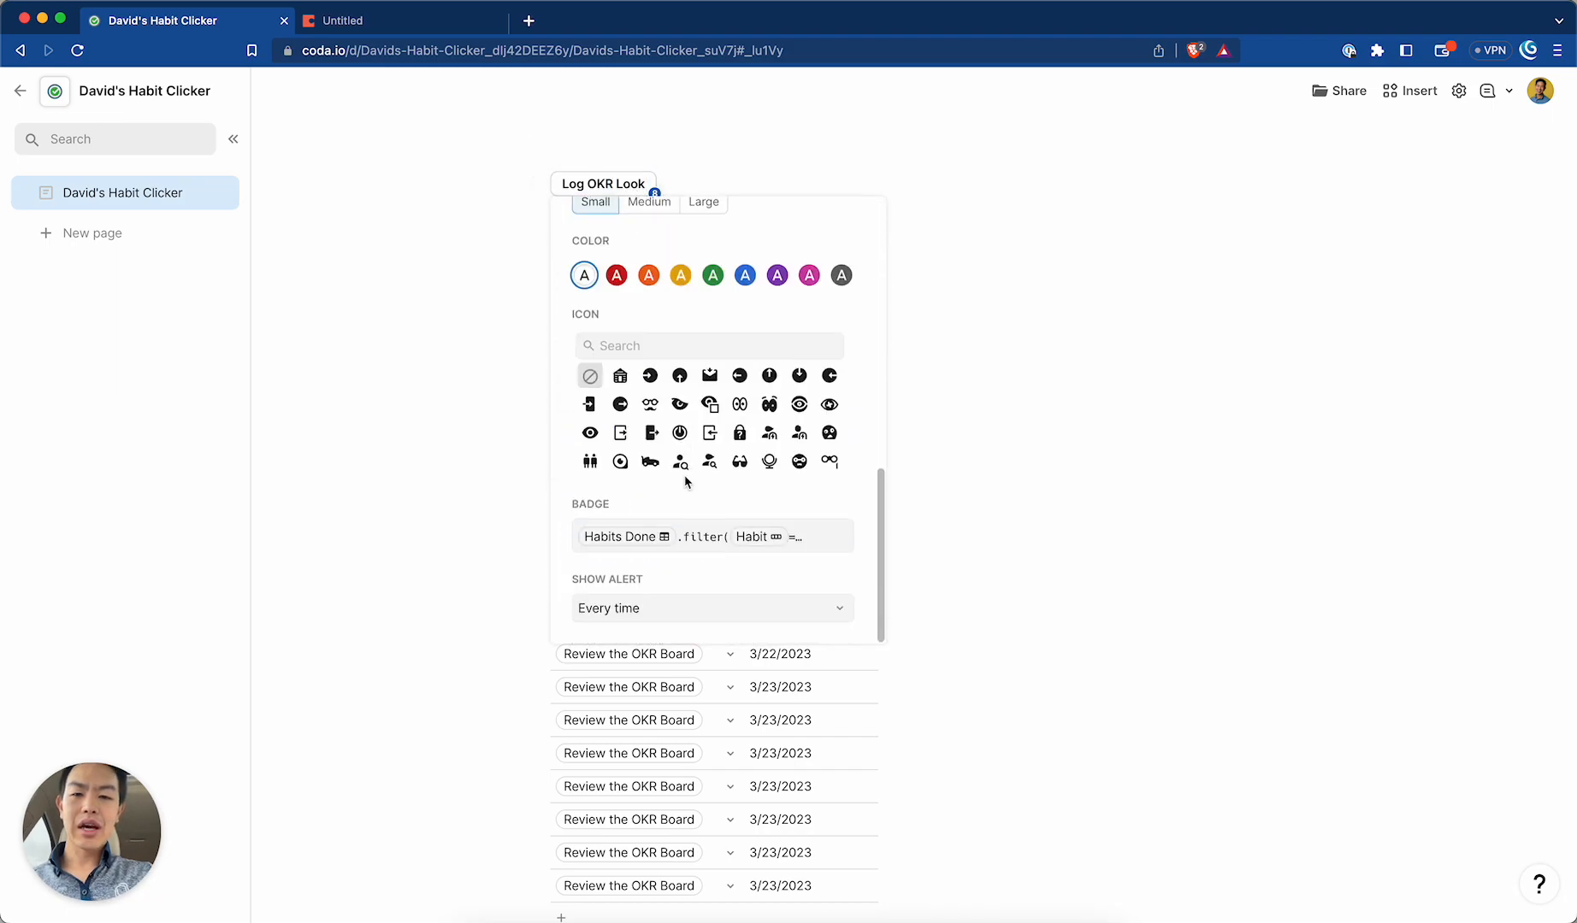
left_click(649, 287)
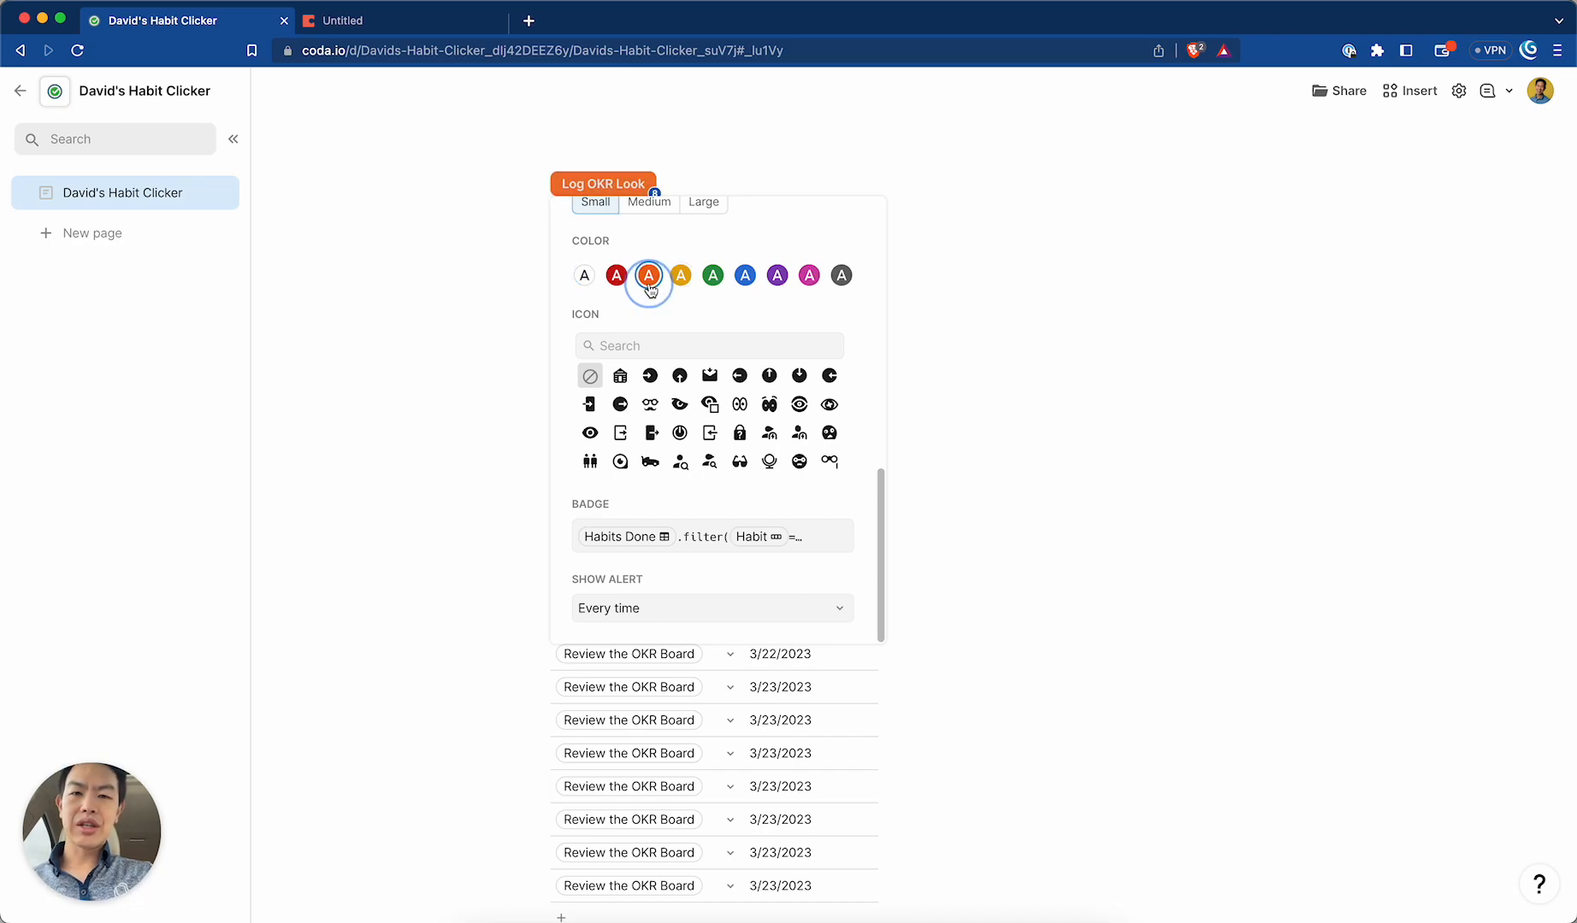
left_click(687, 189)
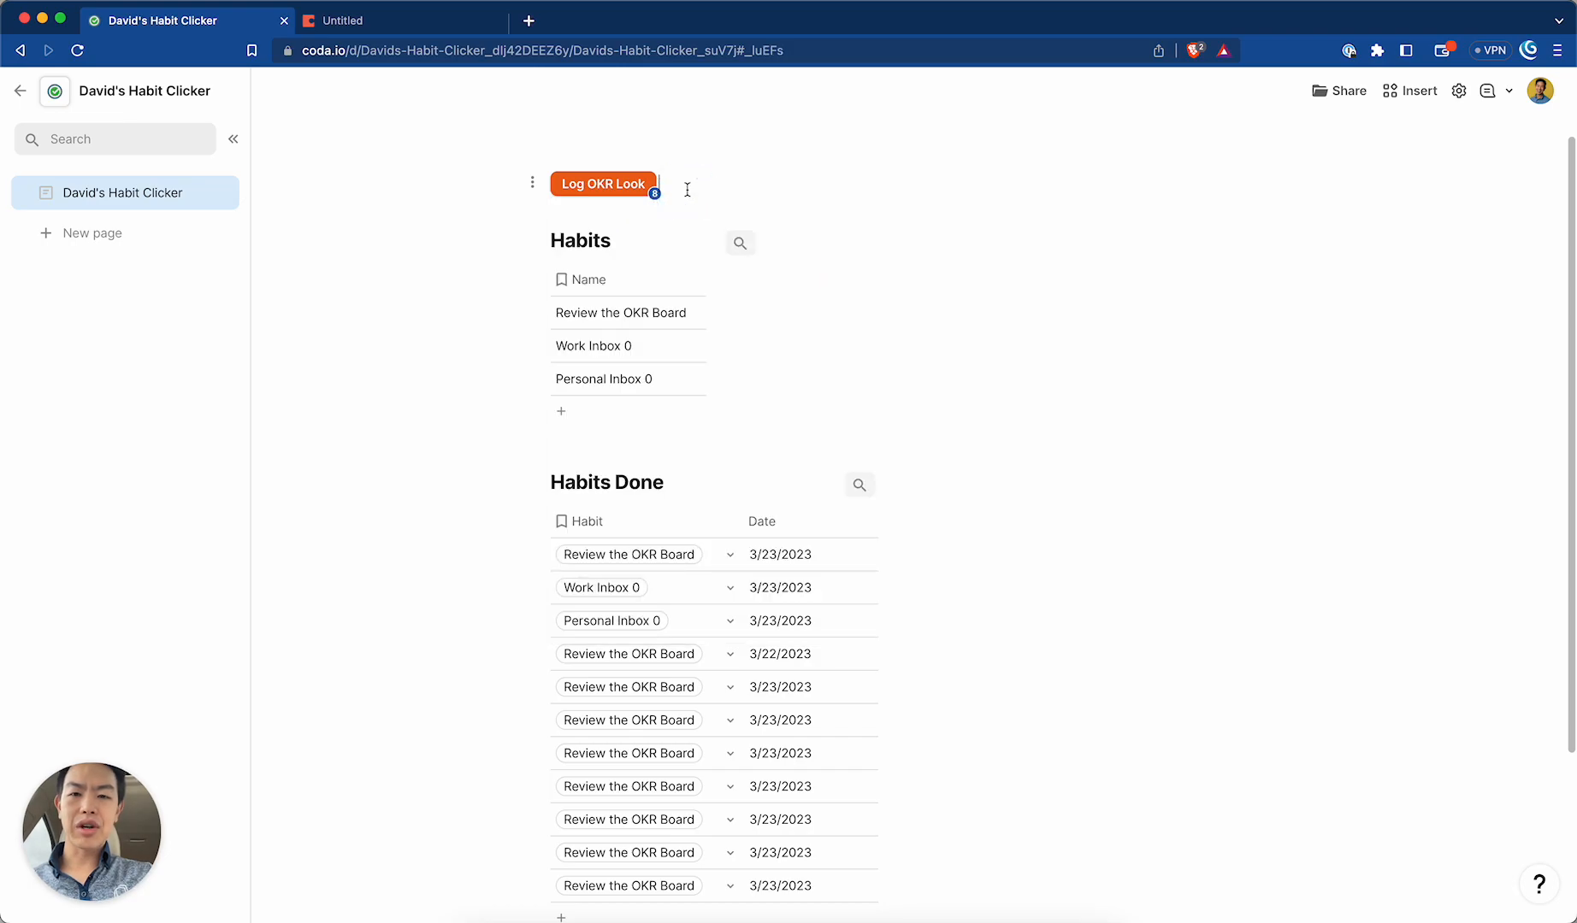
Duplicate the Log OKR Look button onto a new line directly below the original, followed by an empty line.
scroll(687, 189, "up", 2)
scroll(688, 193, "down", 1)
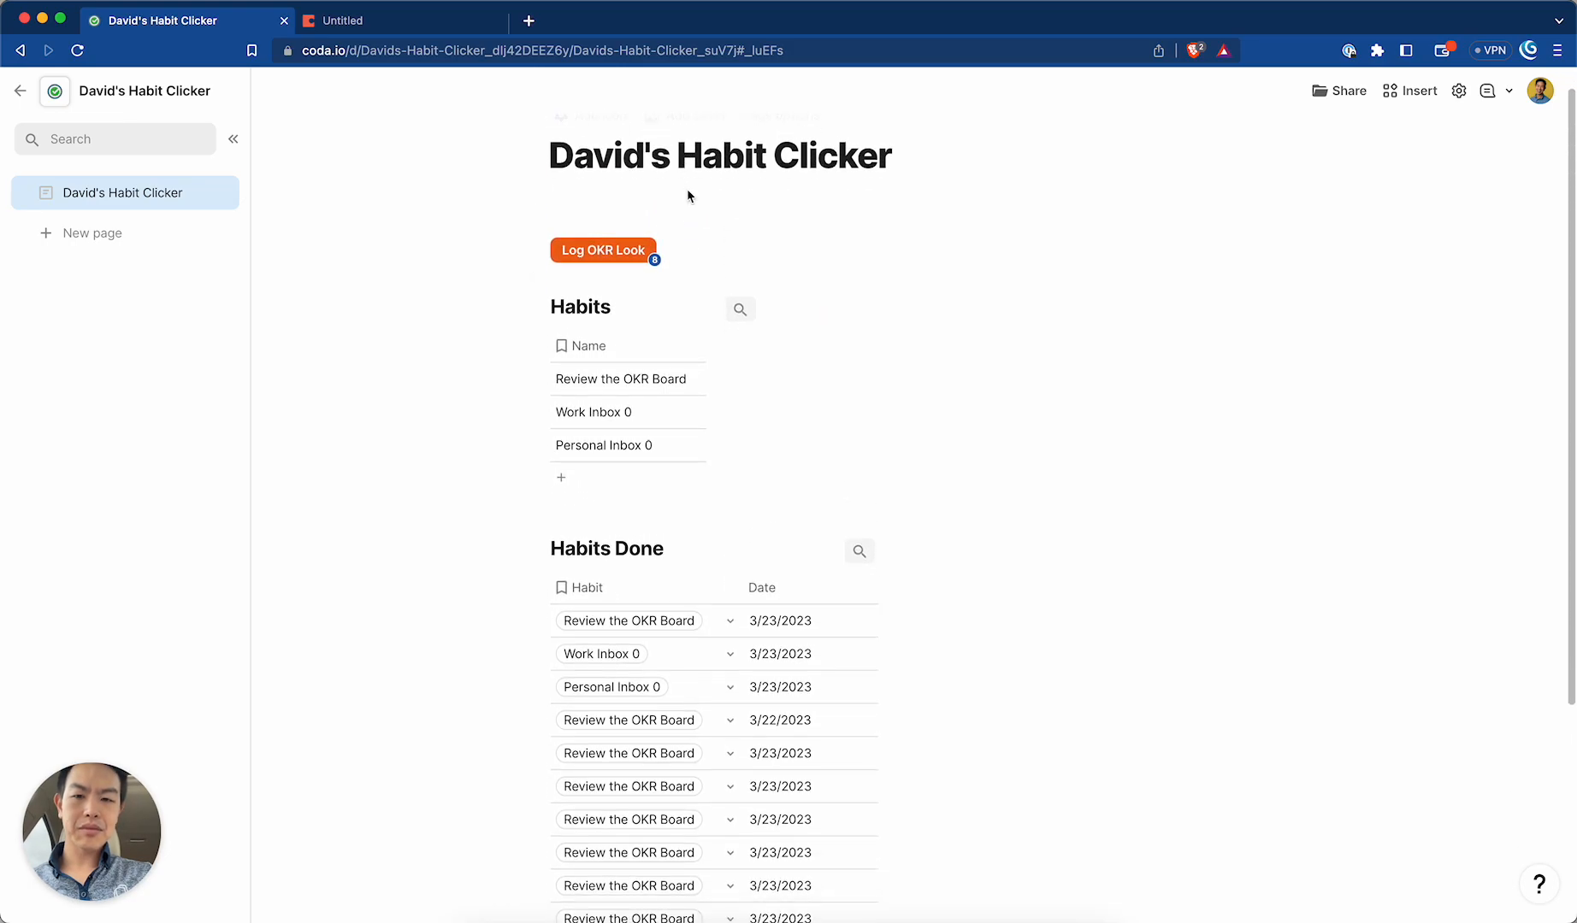
left_click(675, 248)
key("shift+Left")
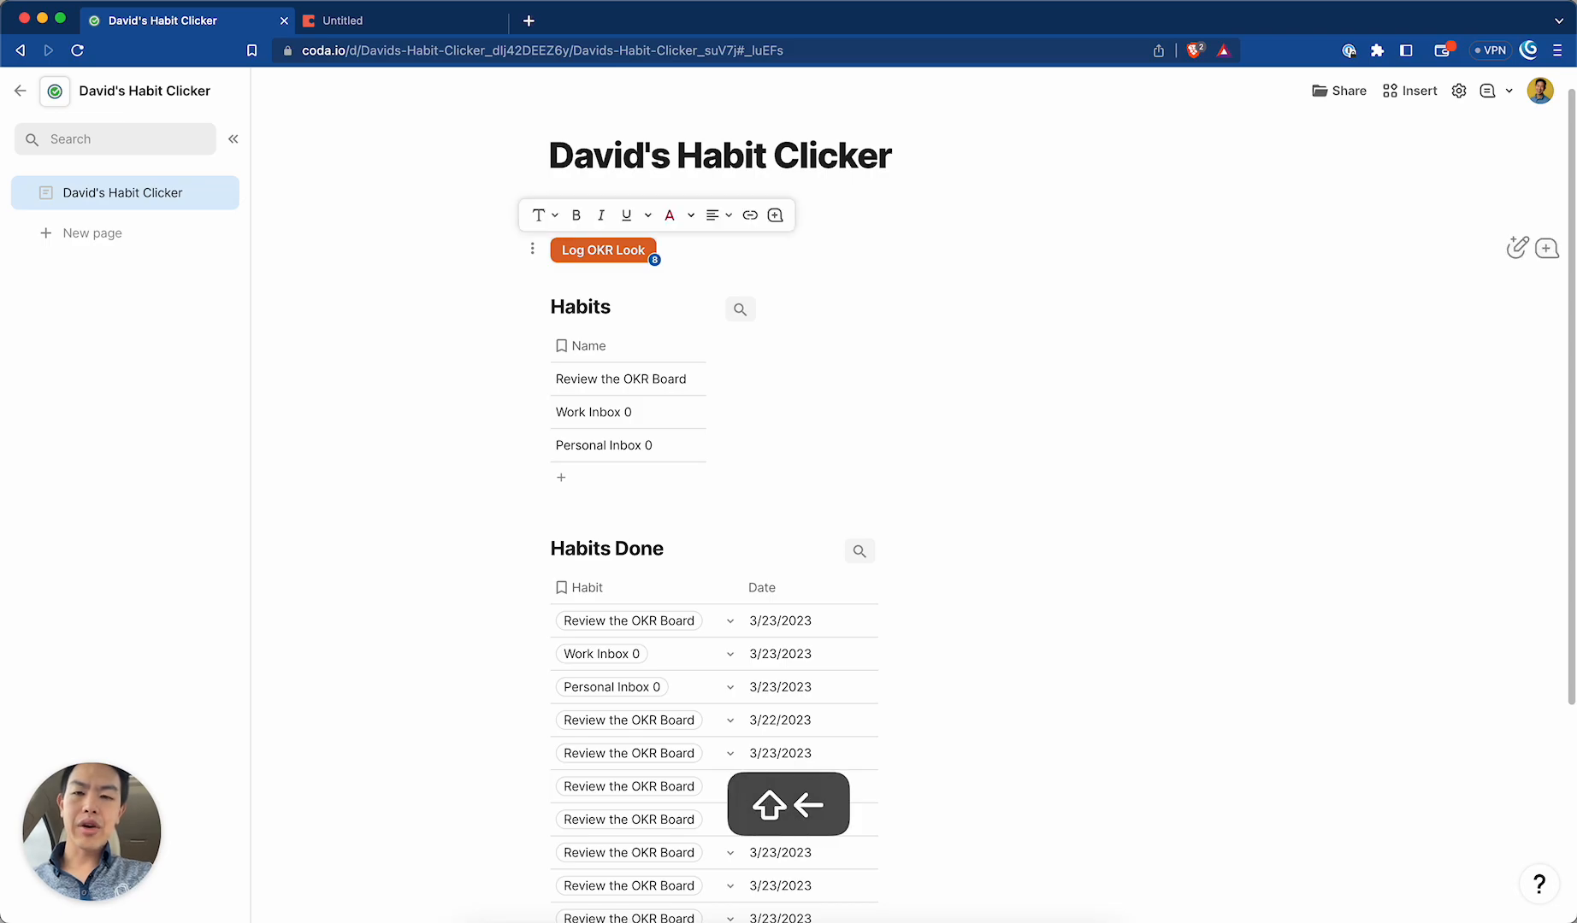
key("super+c")
key("Right")
key("Return")
key("super+v")
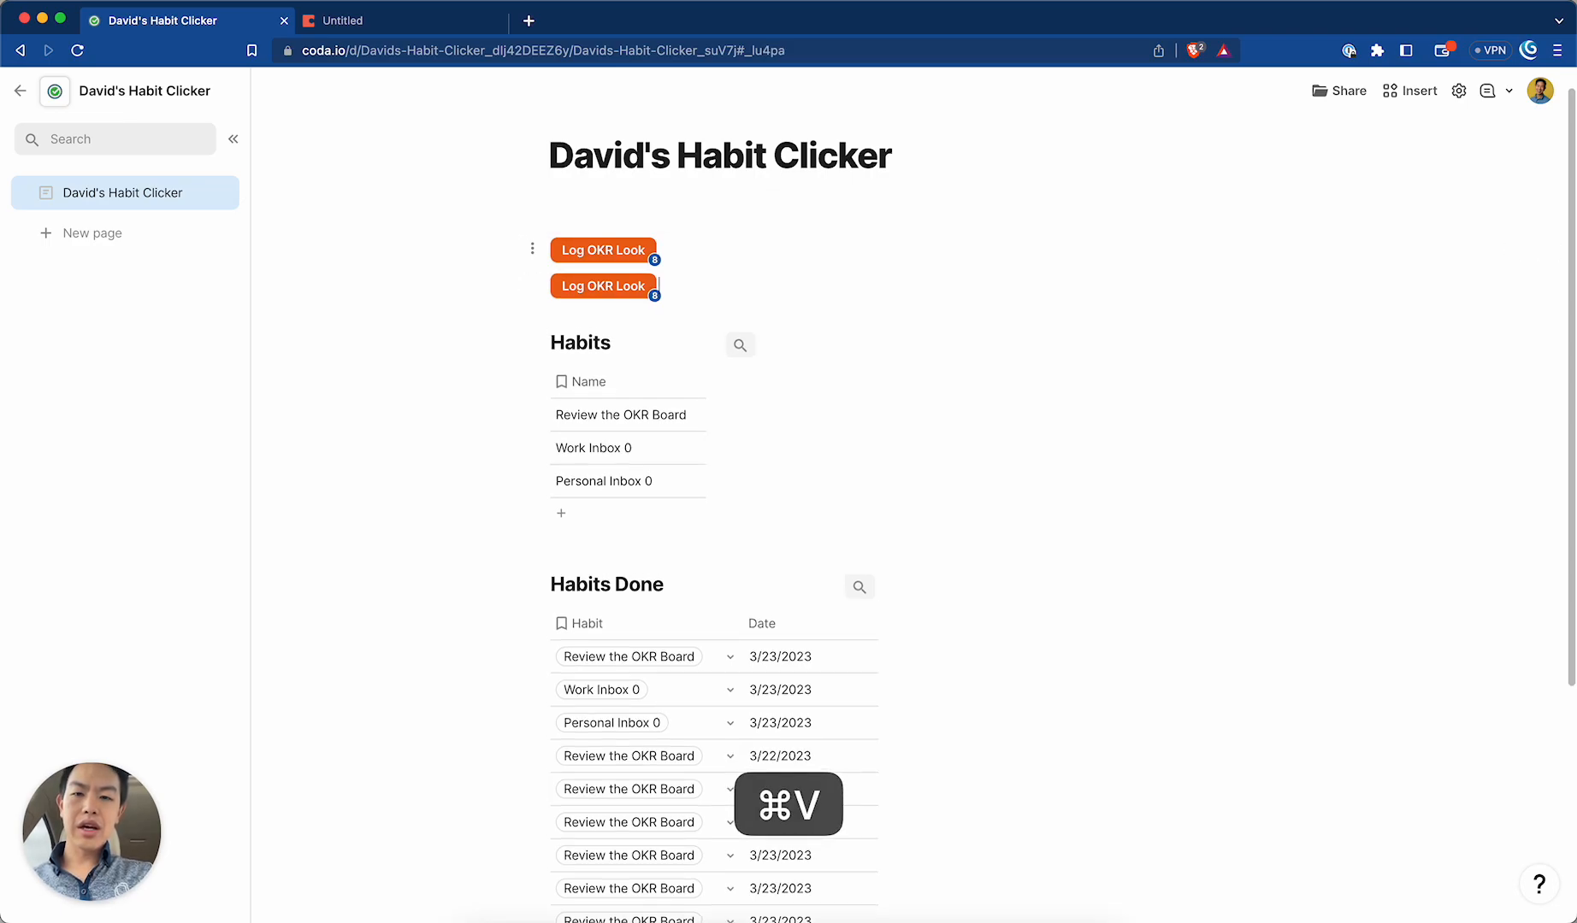
key("Return")
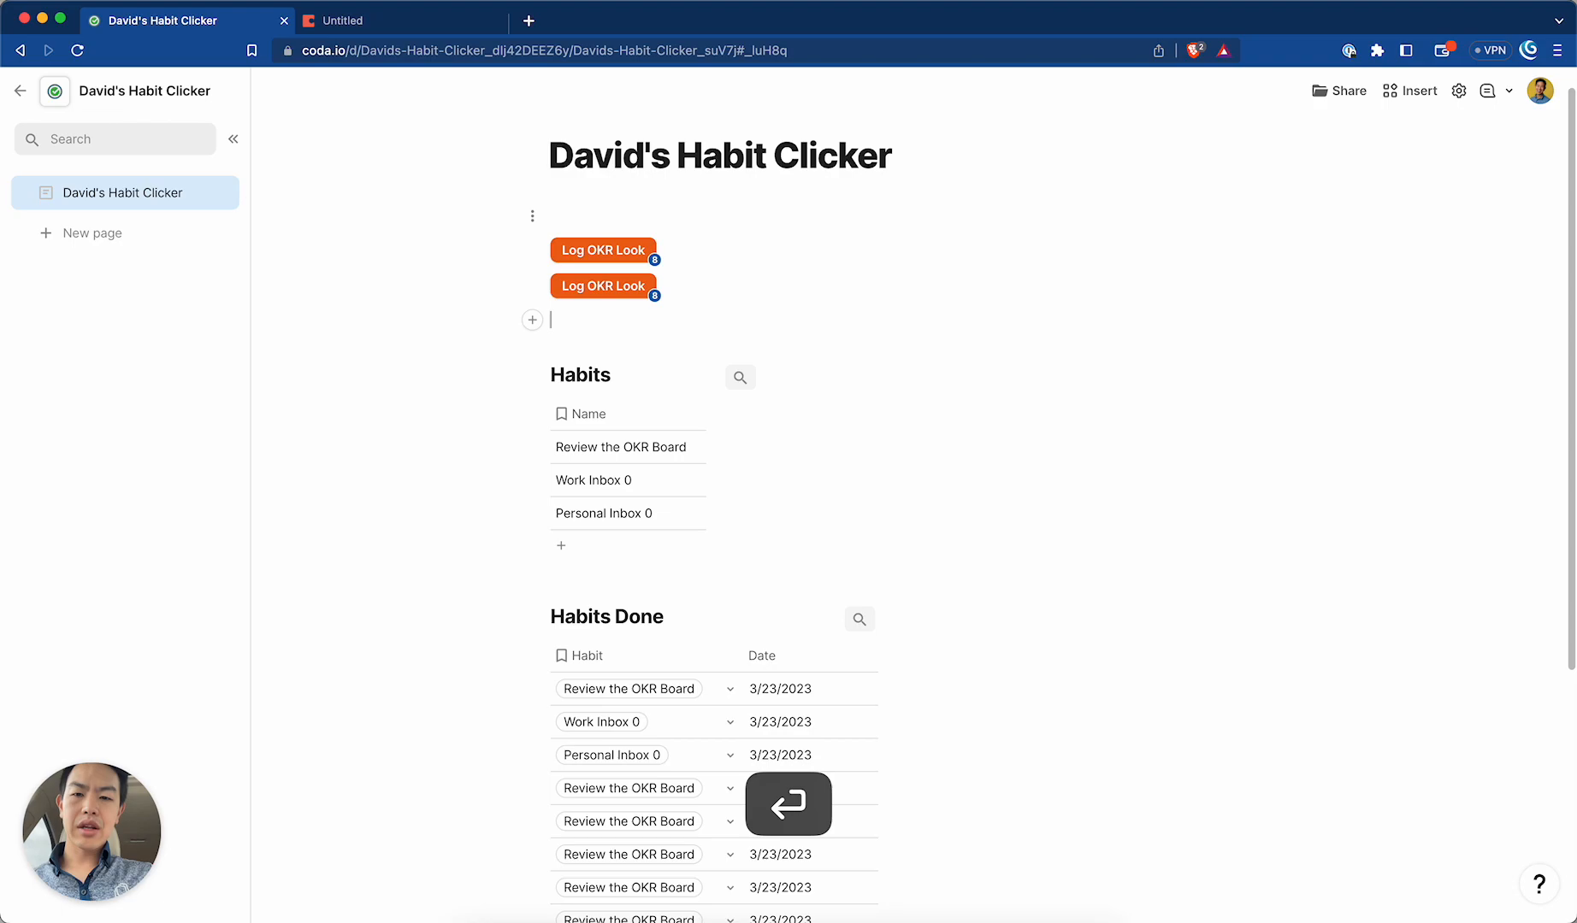
Rename the duplicated button as log work inbox 0.
left_click(634, 289)
left_click(661, 401)
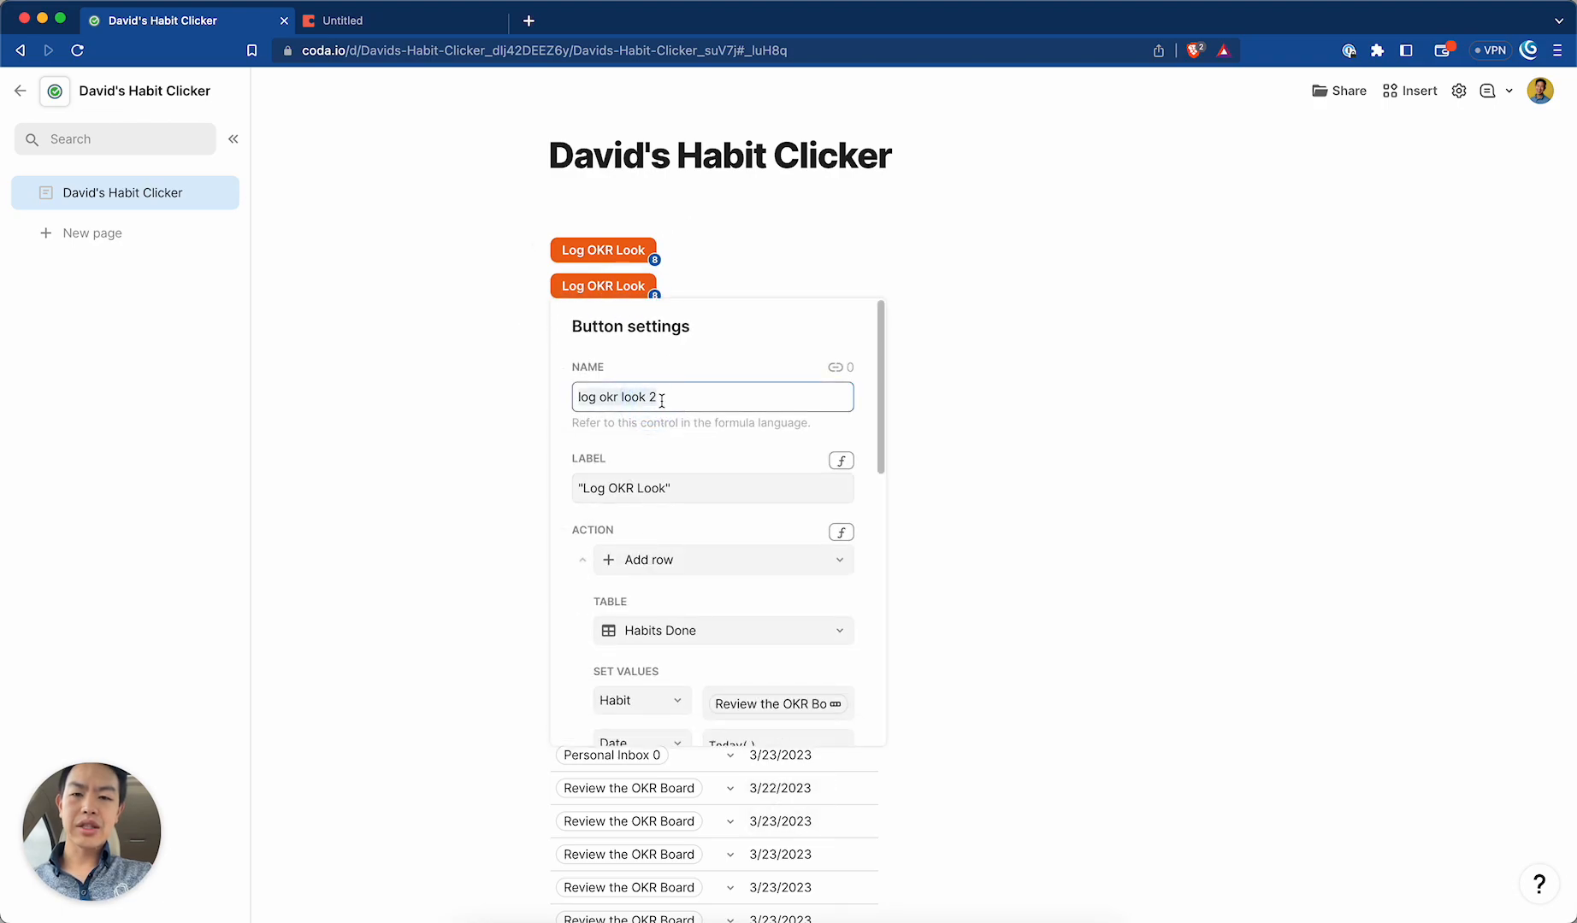
key("BackSpace")
key("BackSpace")
key("BackSpace")
key("BackSpace")
key("BackSpace")
key("BackSpace")
key("BackSpace")
key("BackSpace")
key("BackSpace")
key("BackSpace")
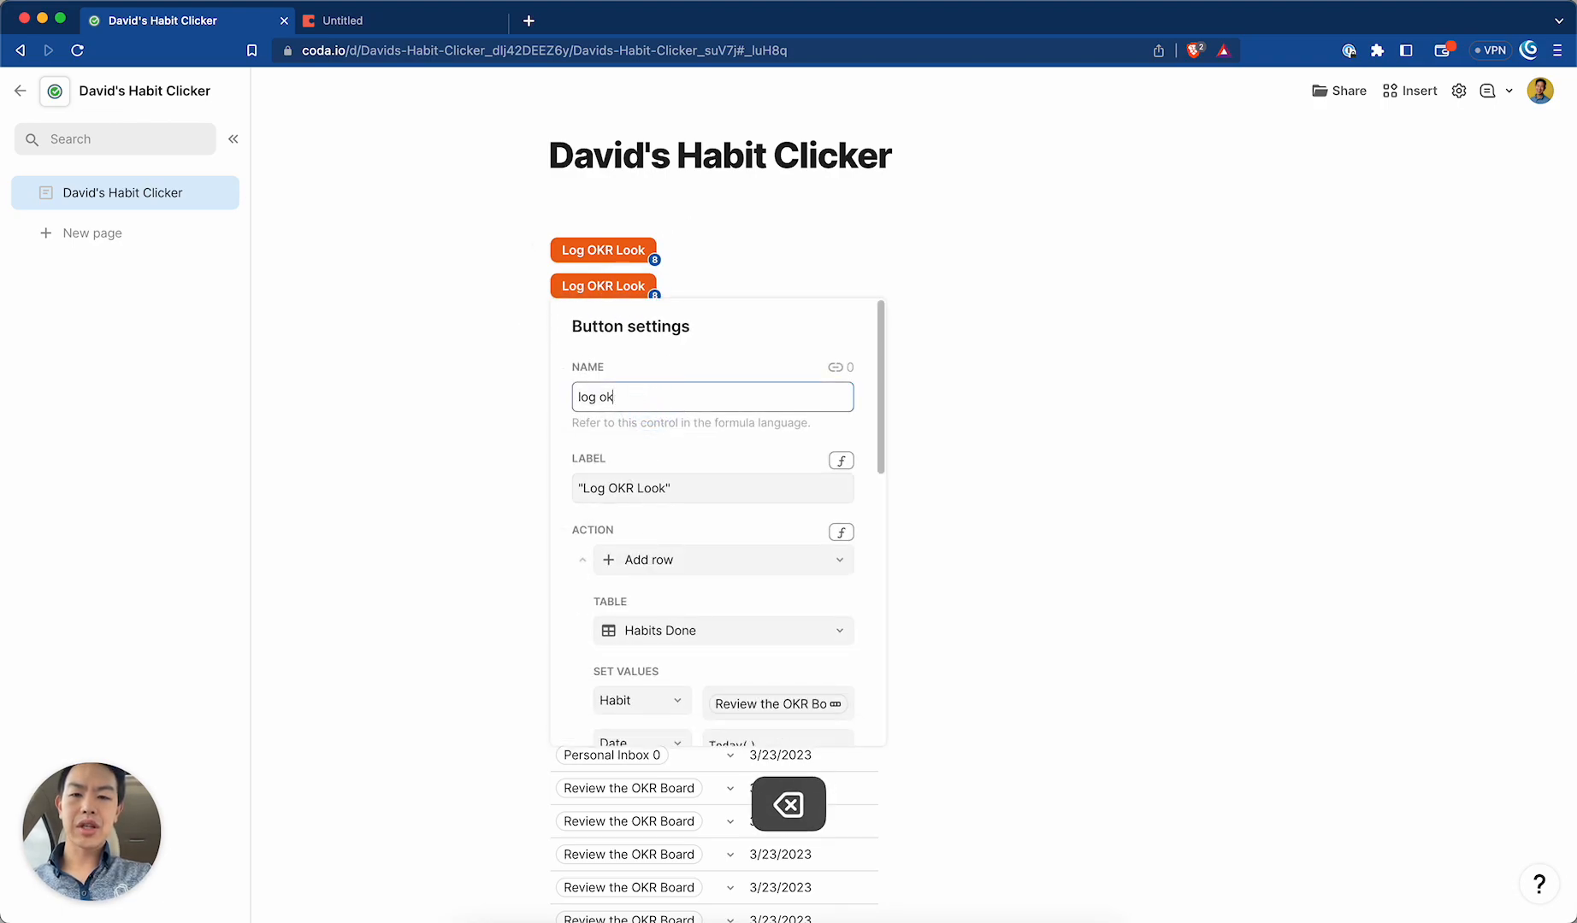
type("work")
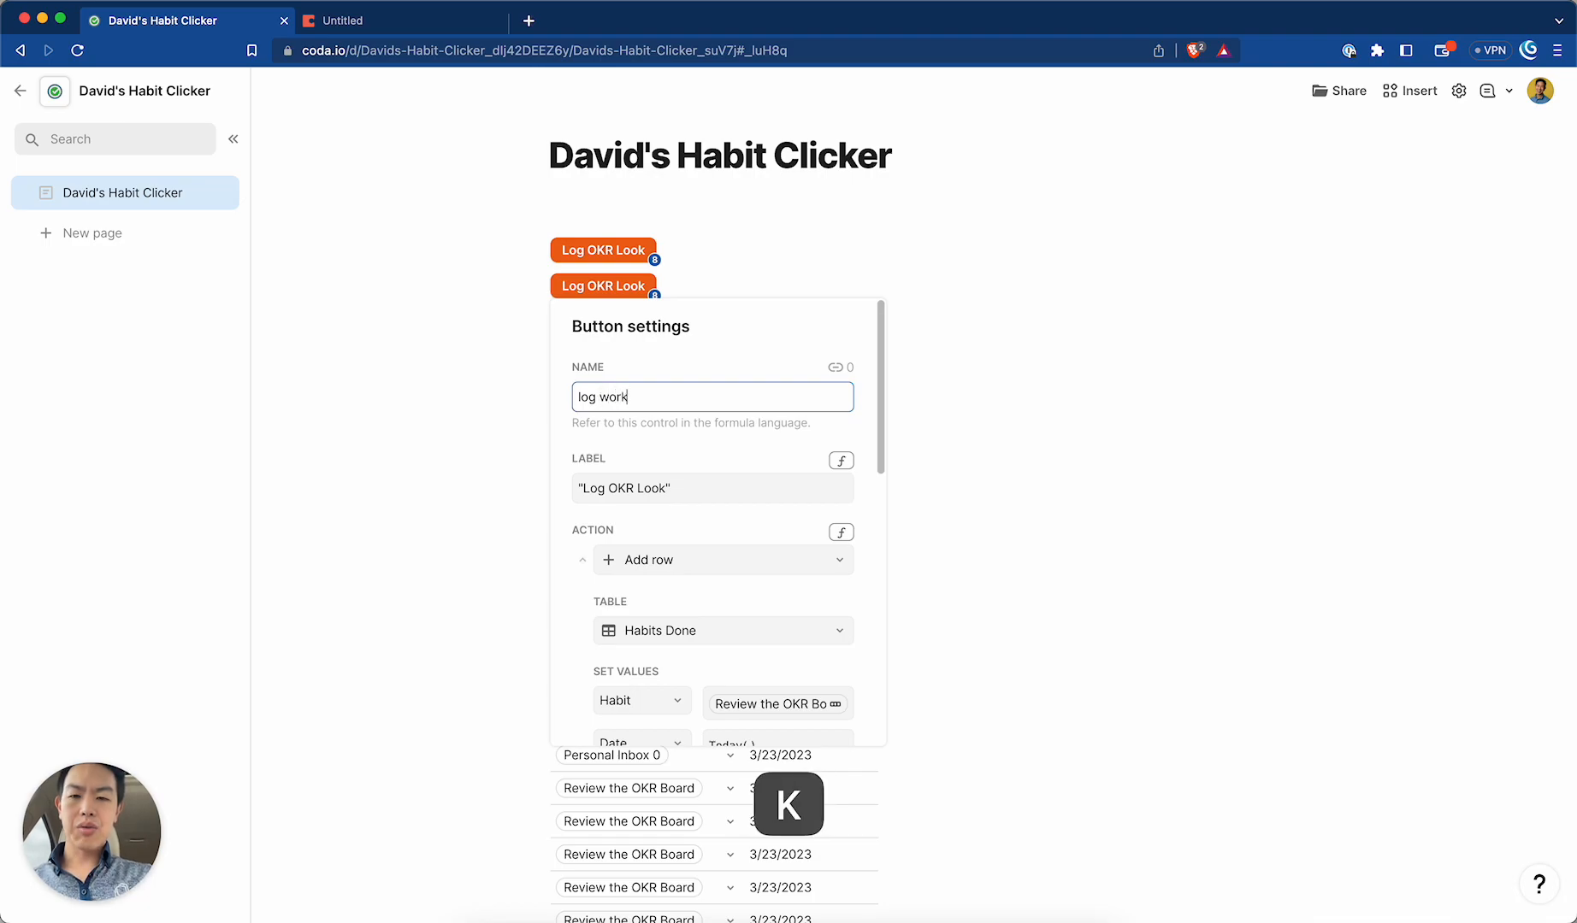
type(" inbox 0")
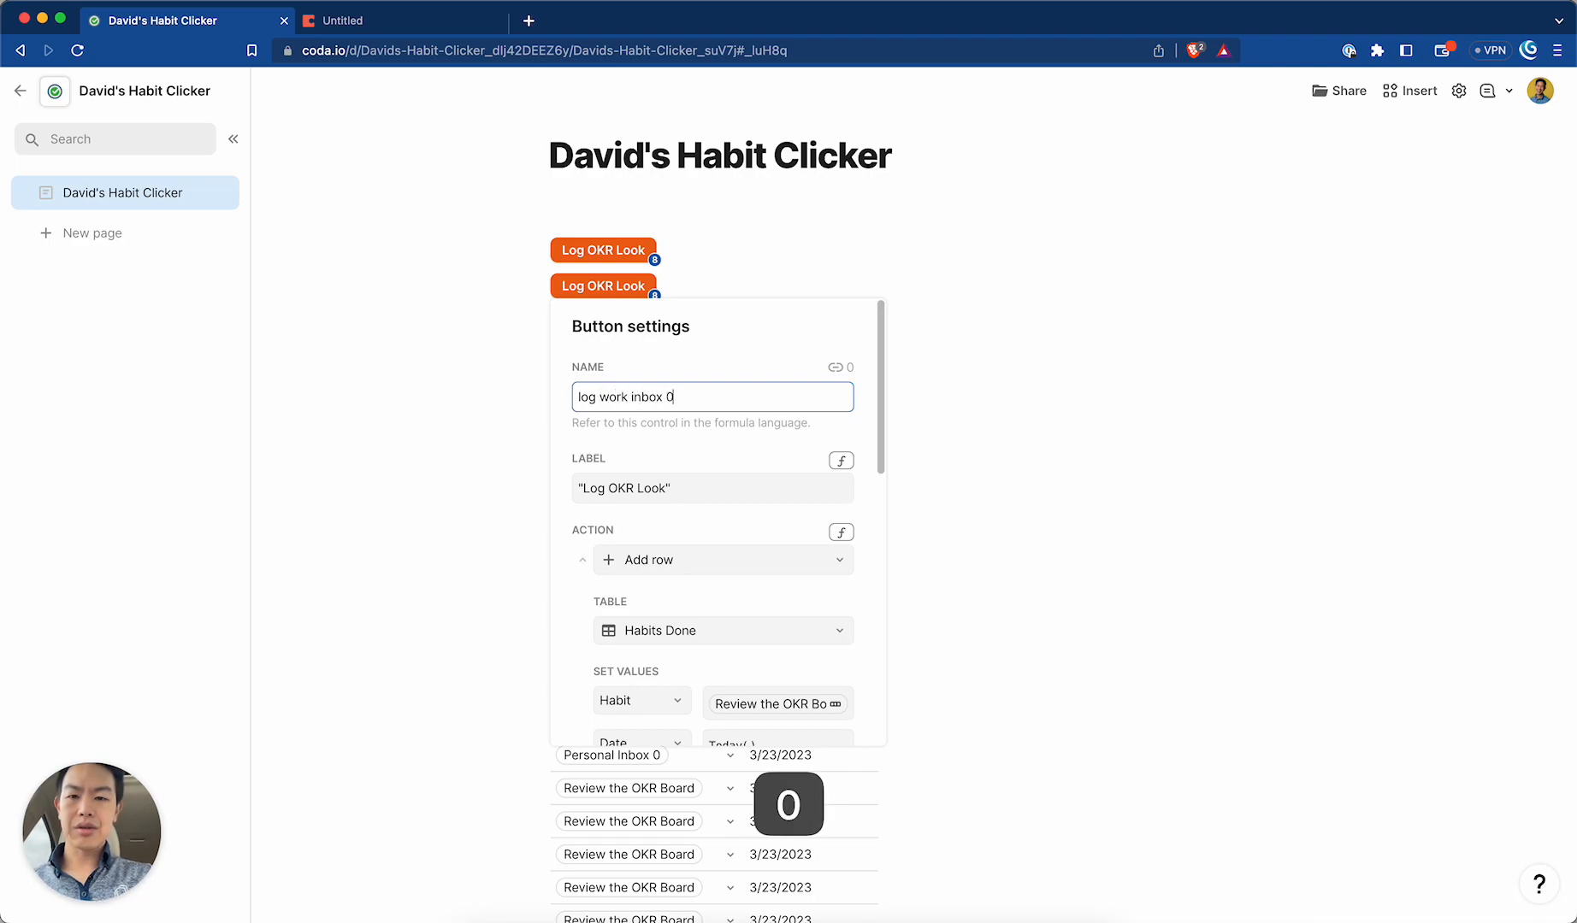
Change the duplicated button's label to Log Work Inbox 0 and its color to blue.
left_click_drag(609, 488, 671, 488)
type("Work Inbox 0")
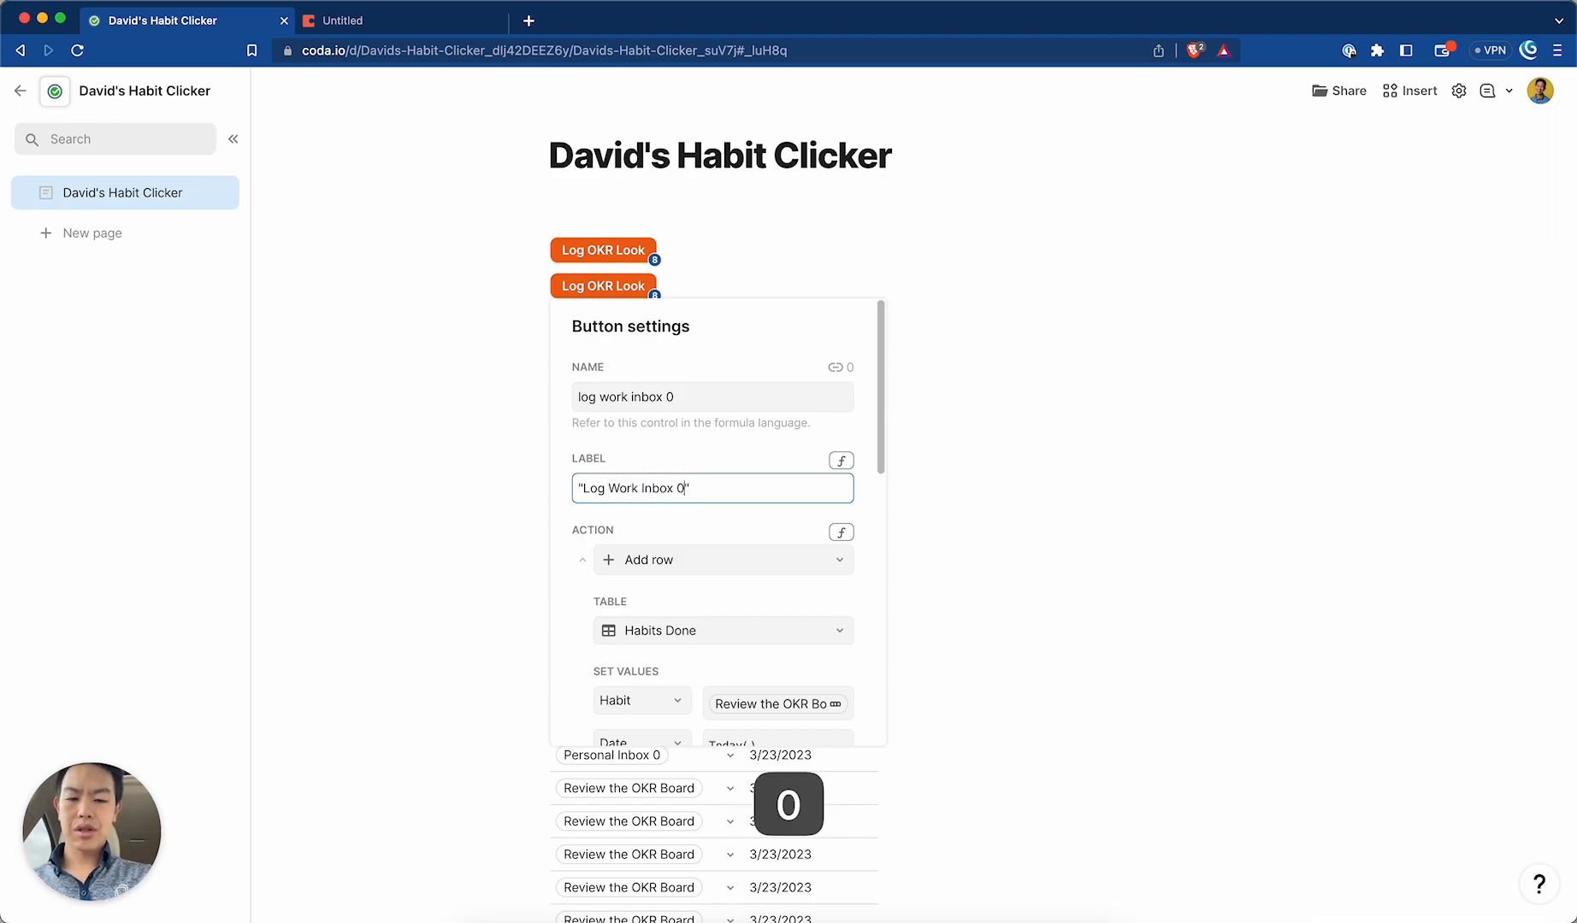
scroll(645, 582, "down", 5)
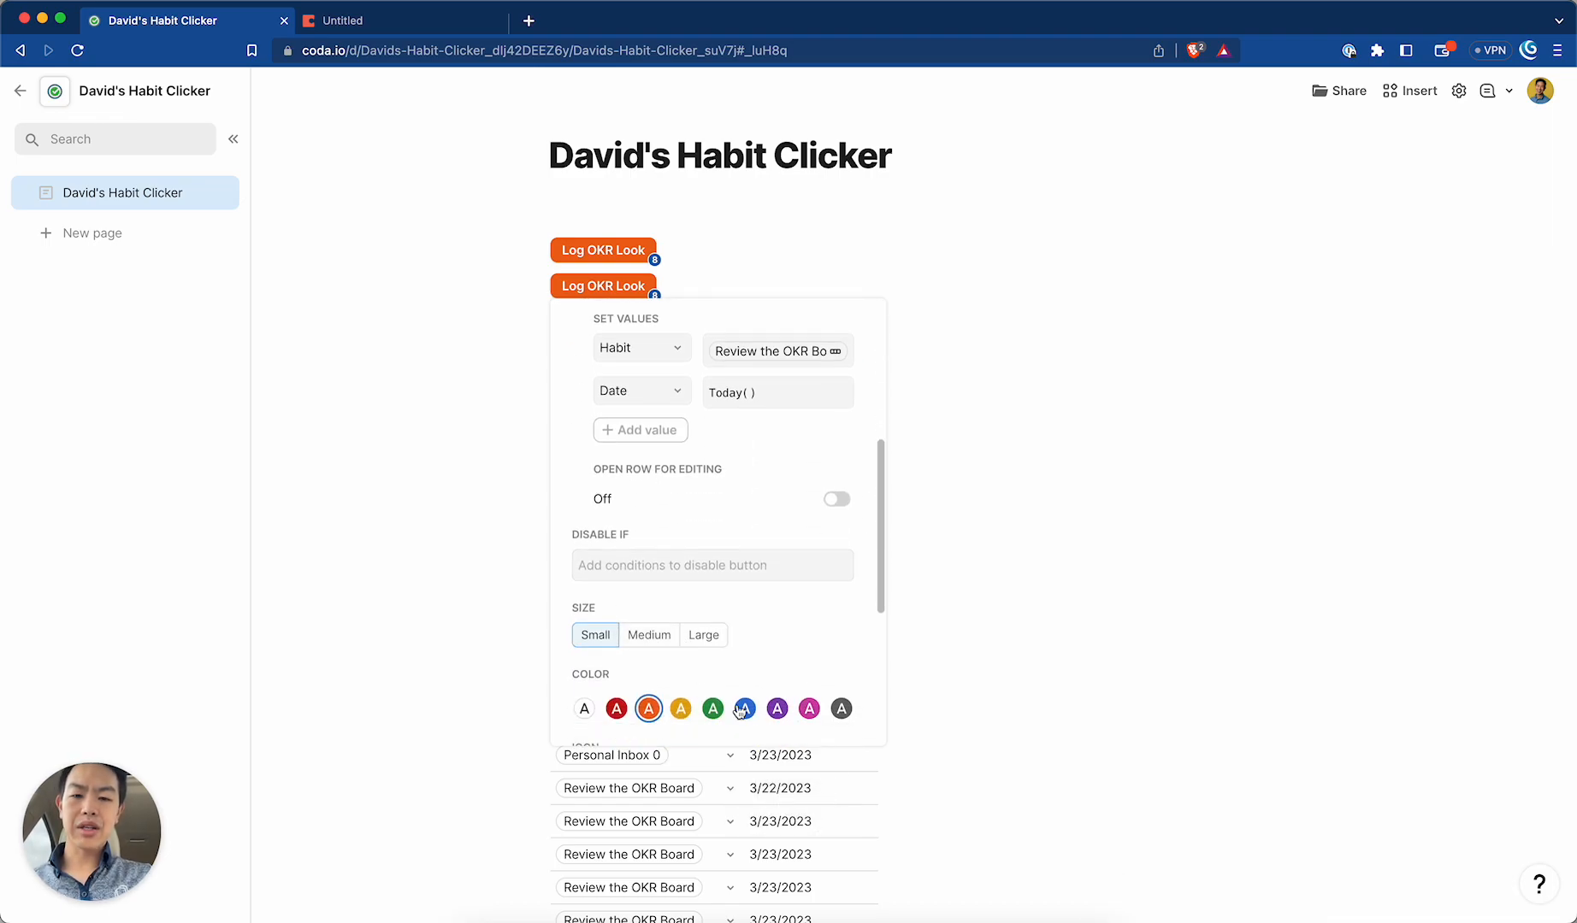
left_click(745, 709)
Replace the Habit value in the Log Work Inbox 0 button's add-row action with the Work Inbox 0 row.
left_click(749, 366)
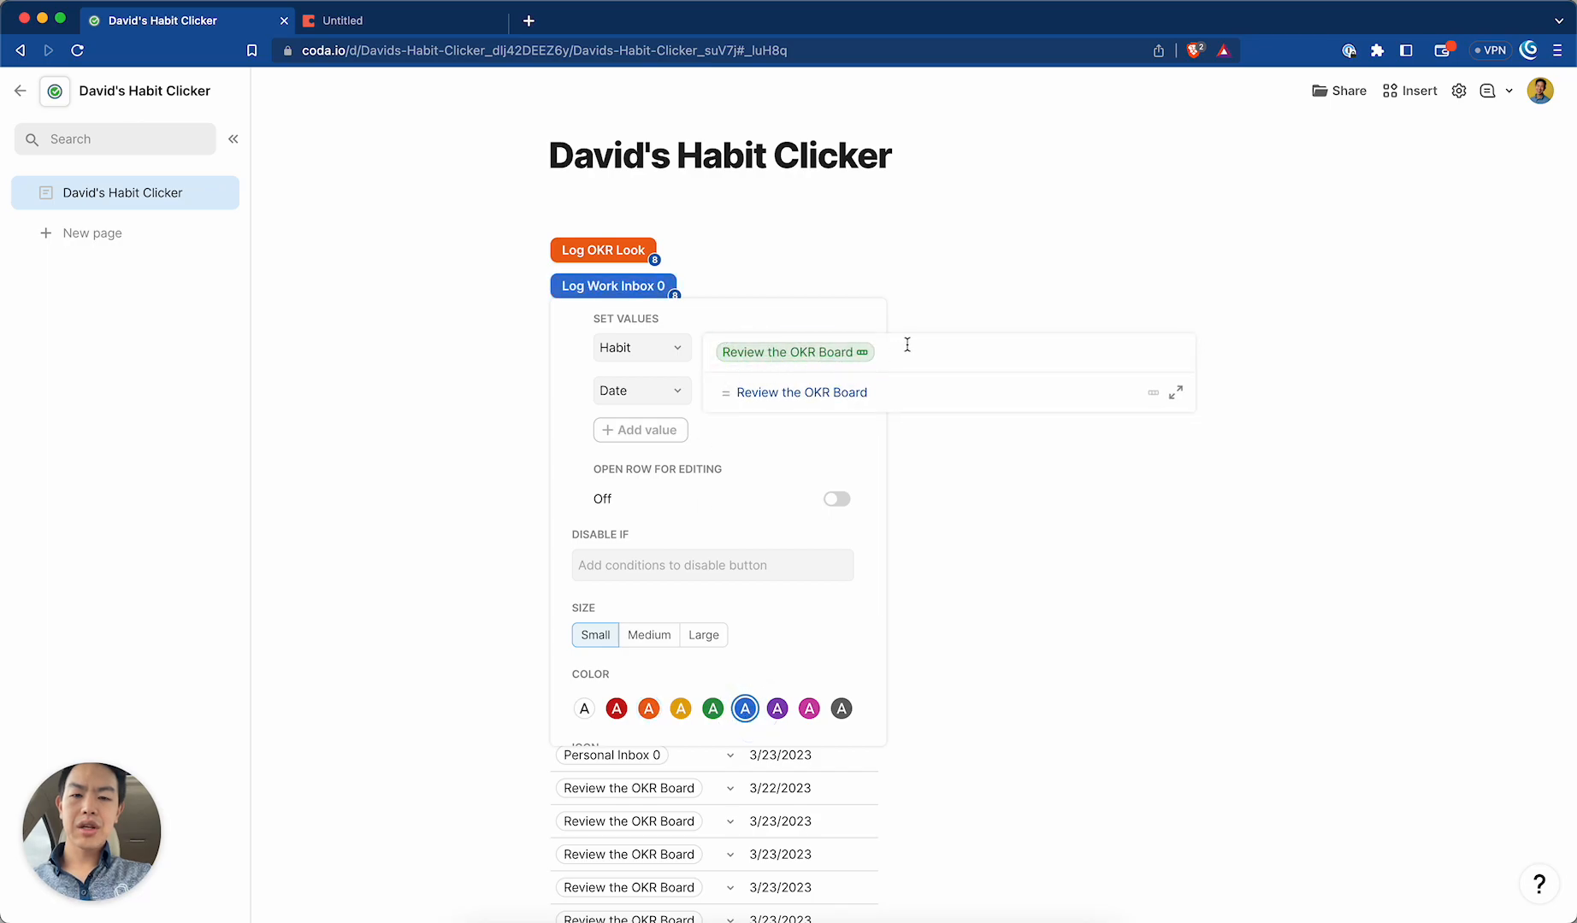
key("BackSpace")
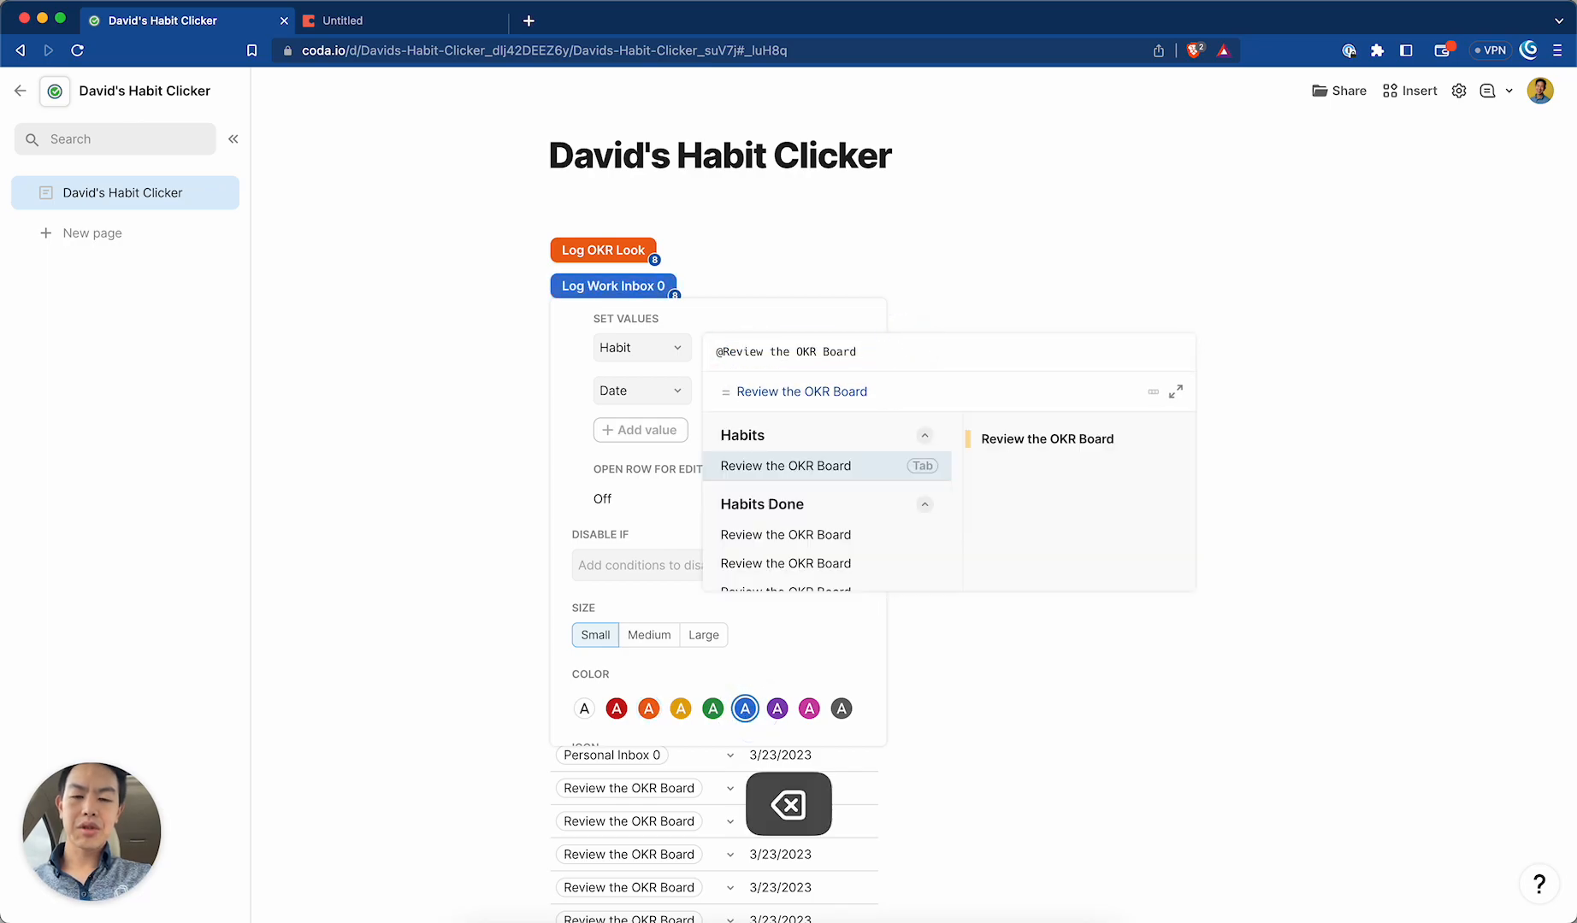
key("super+a")
key("BackSpace")
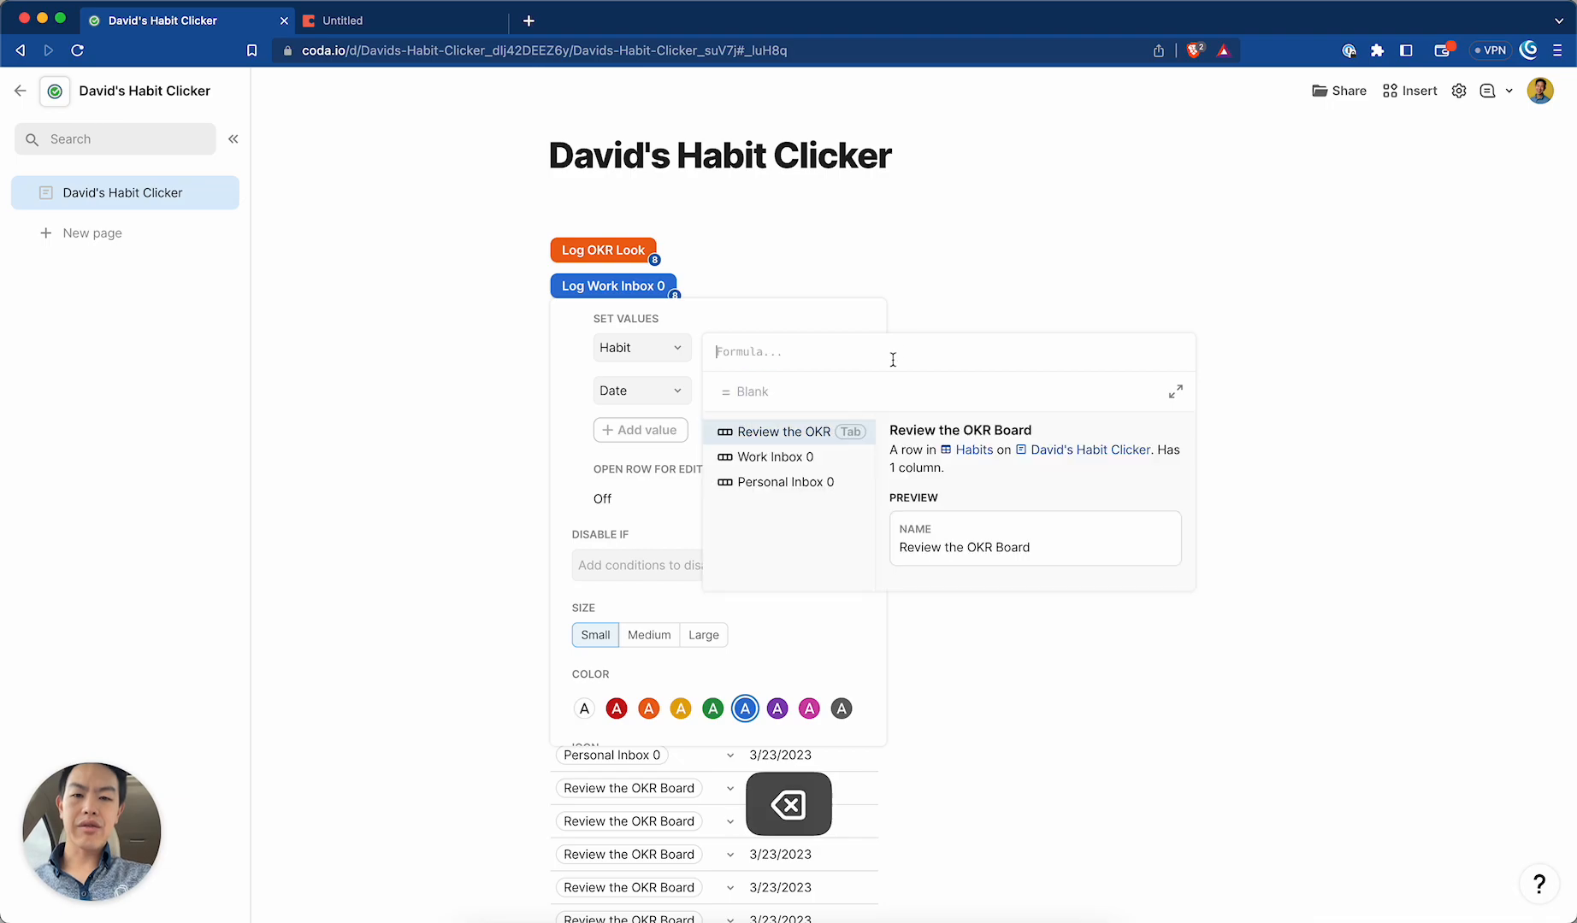
left_click(785, 457)
left_click(796, 490)
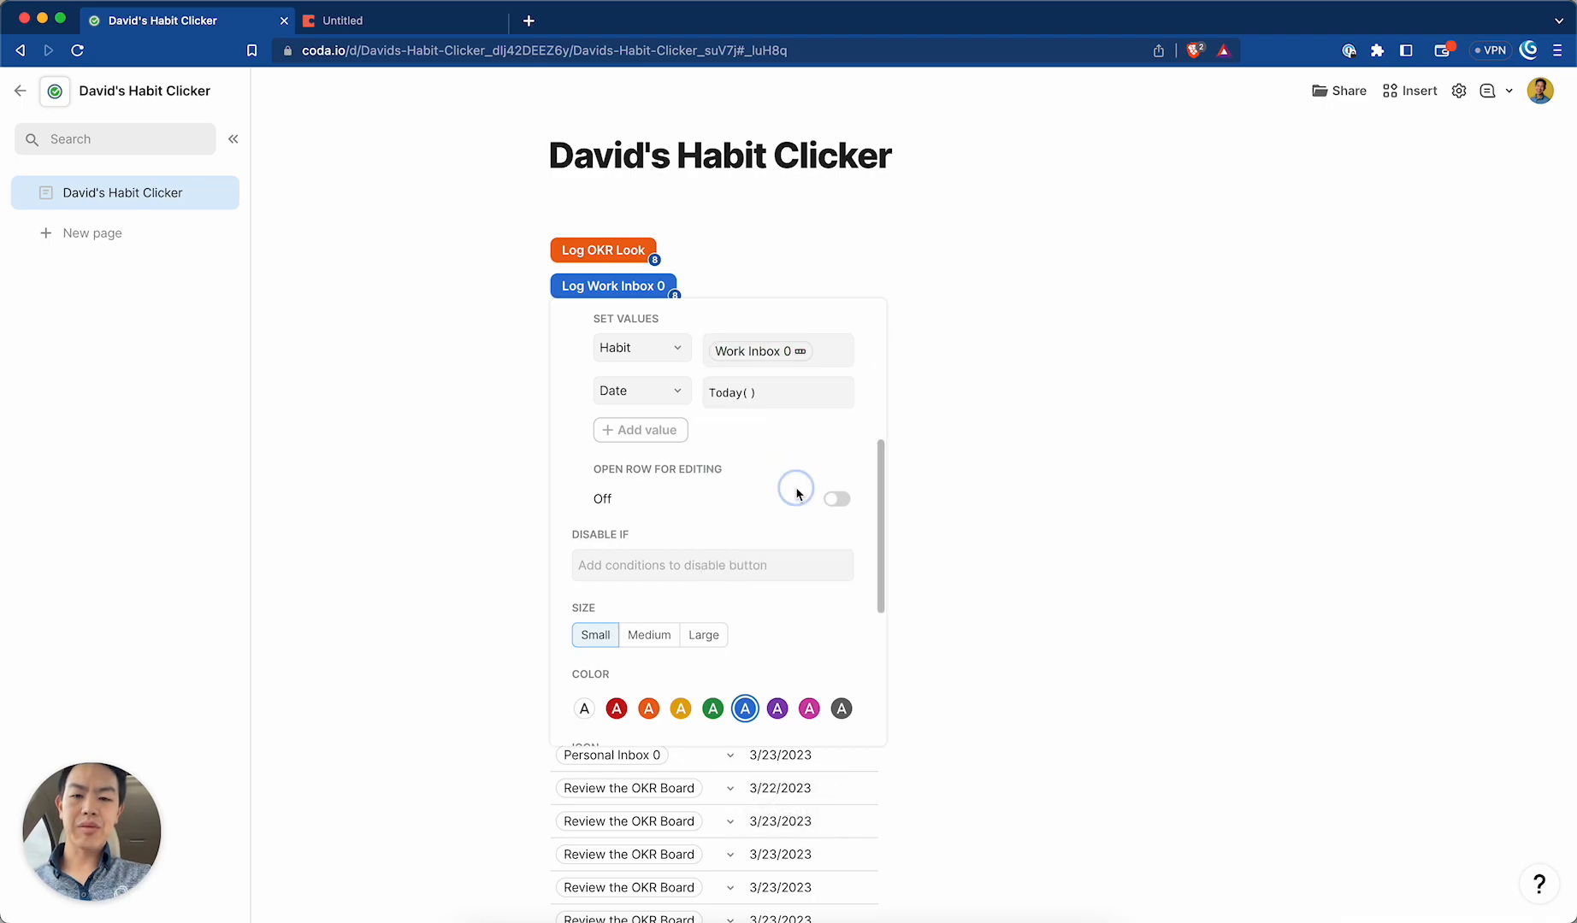
Replace Review the OKR Board with Work Inbox 0 in the Log Work Inbox 0 button's Badge formula.
scroll(796, 494, "down", 5)
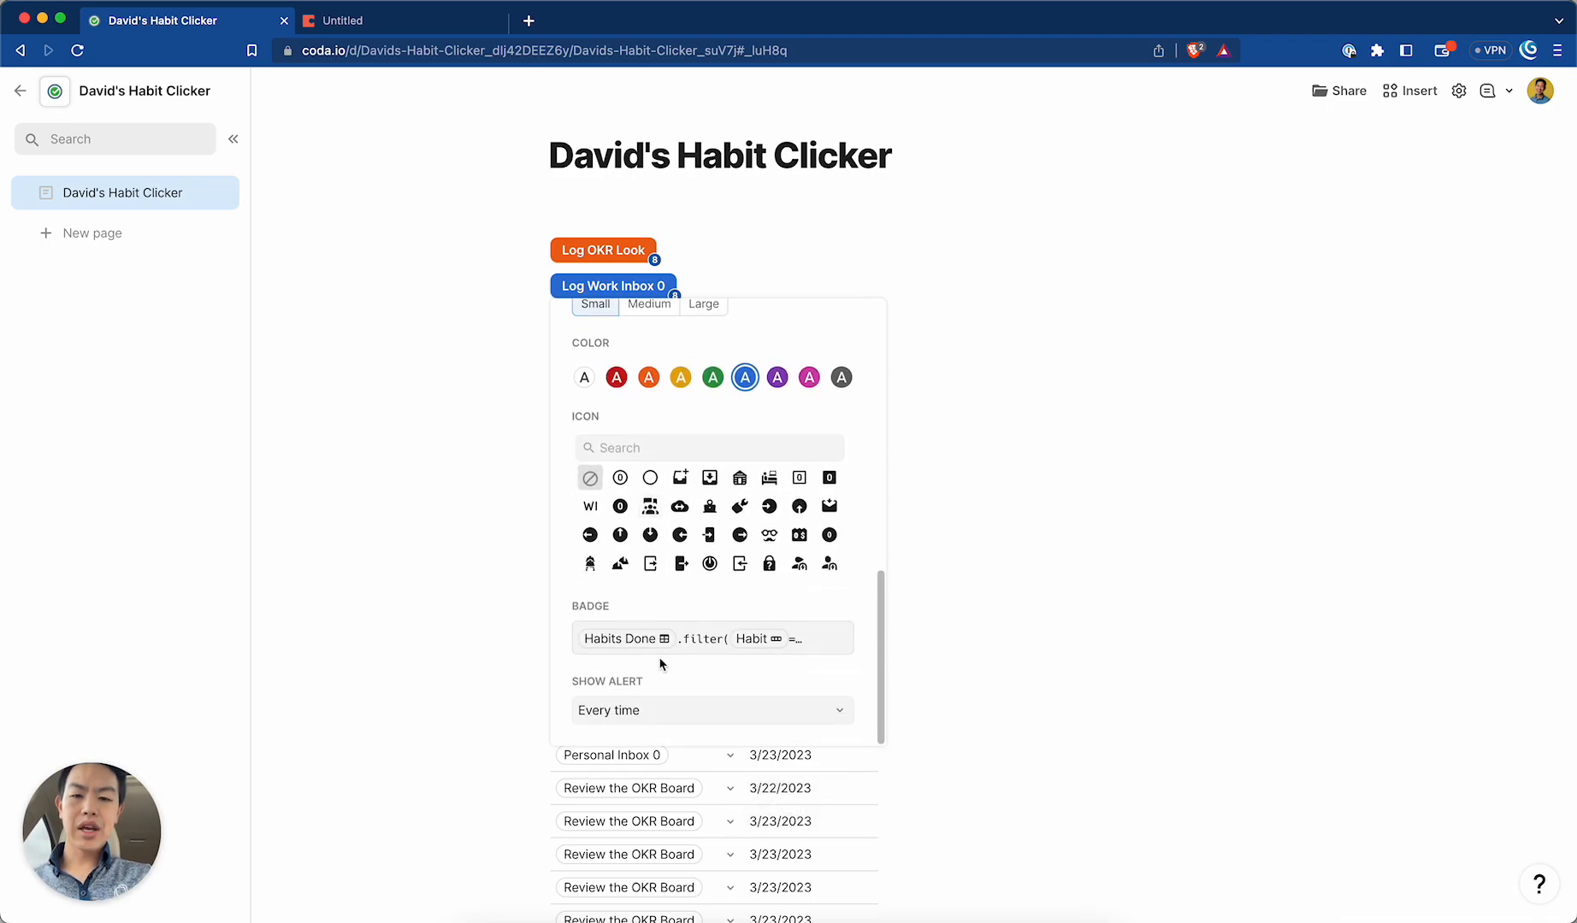
left_click(684, 660)
left_click(956, 649)
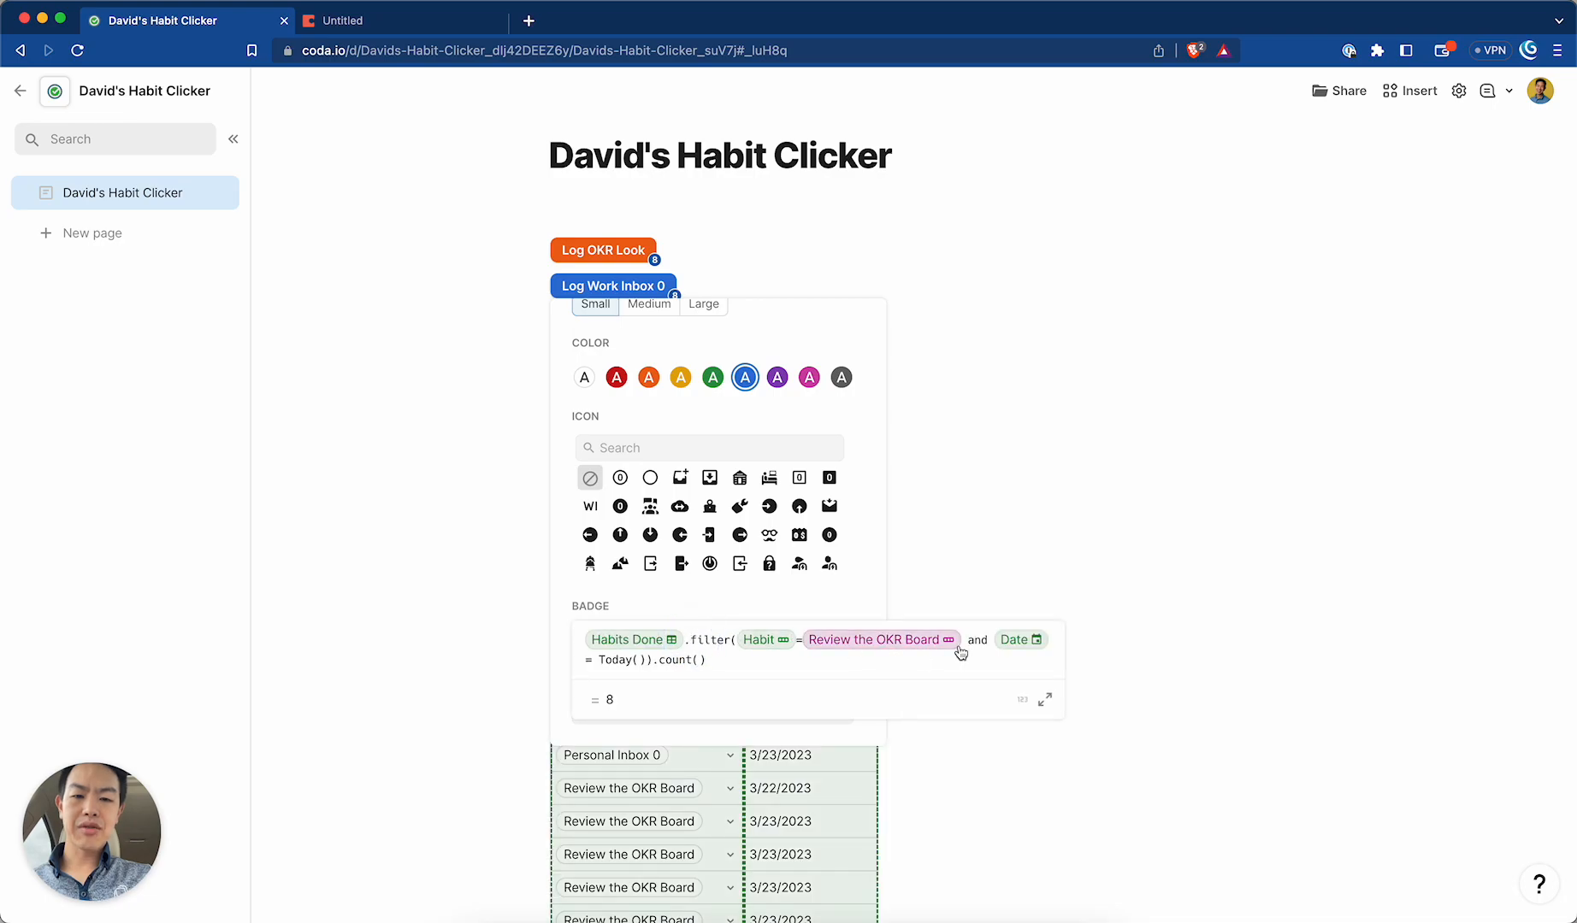
type("work")
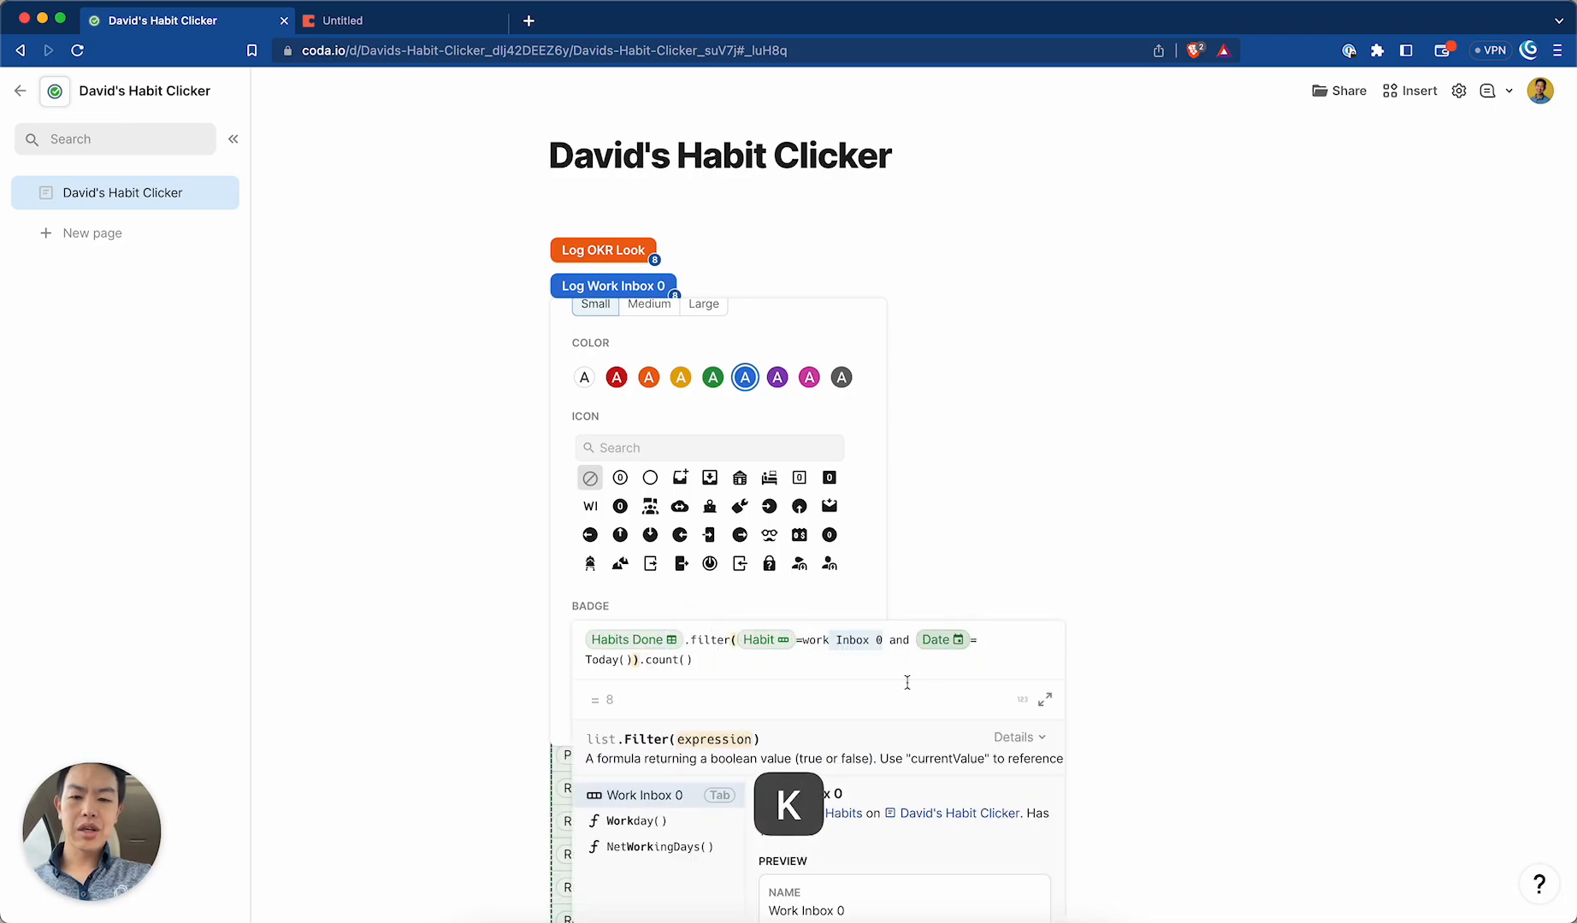
left_click(649, 805)
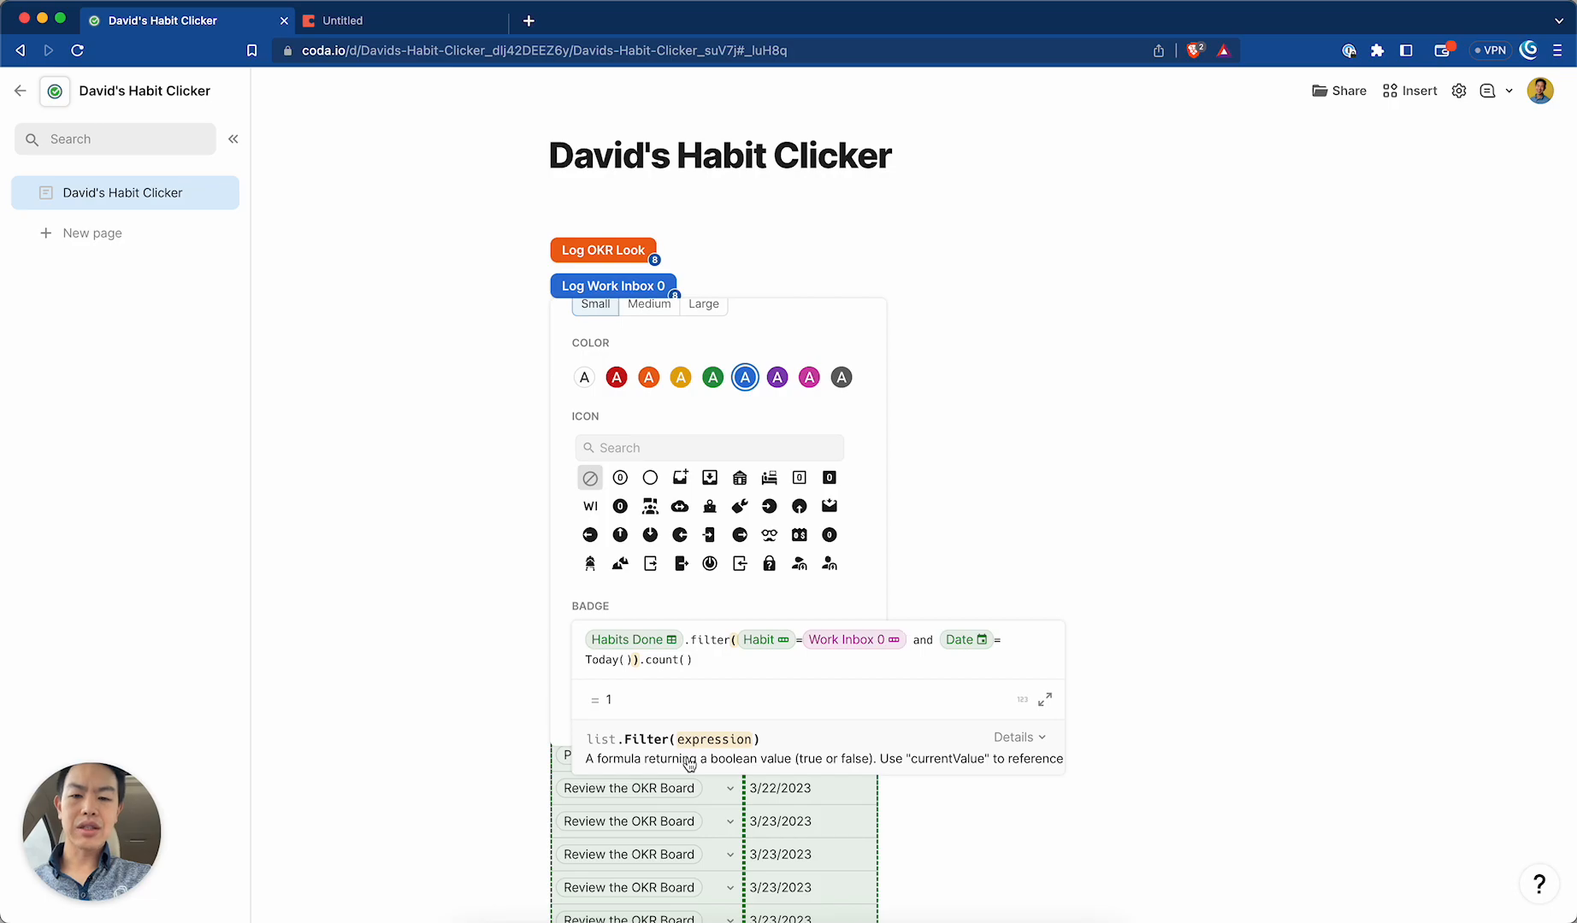
key("Return")
key("Return")
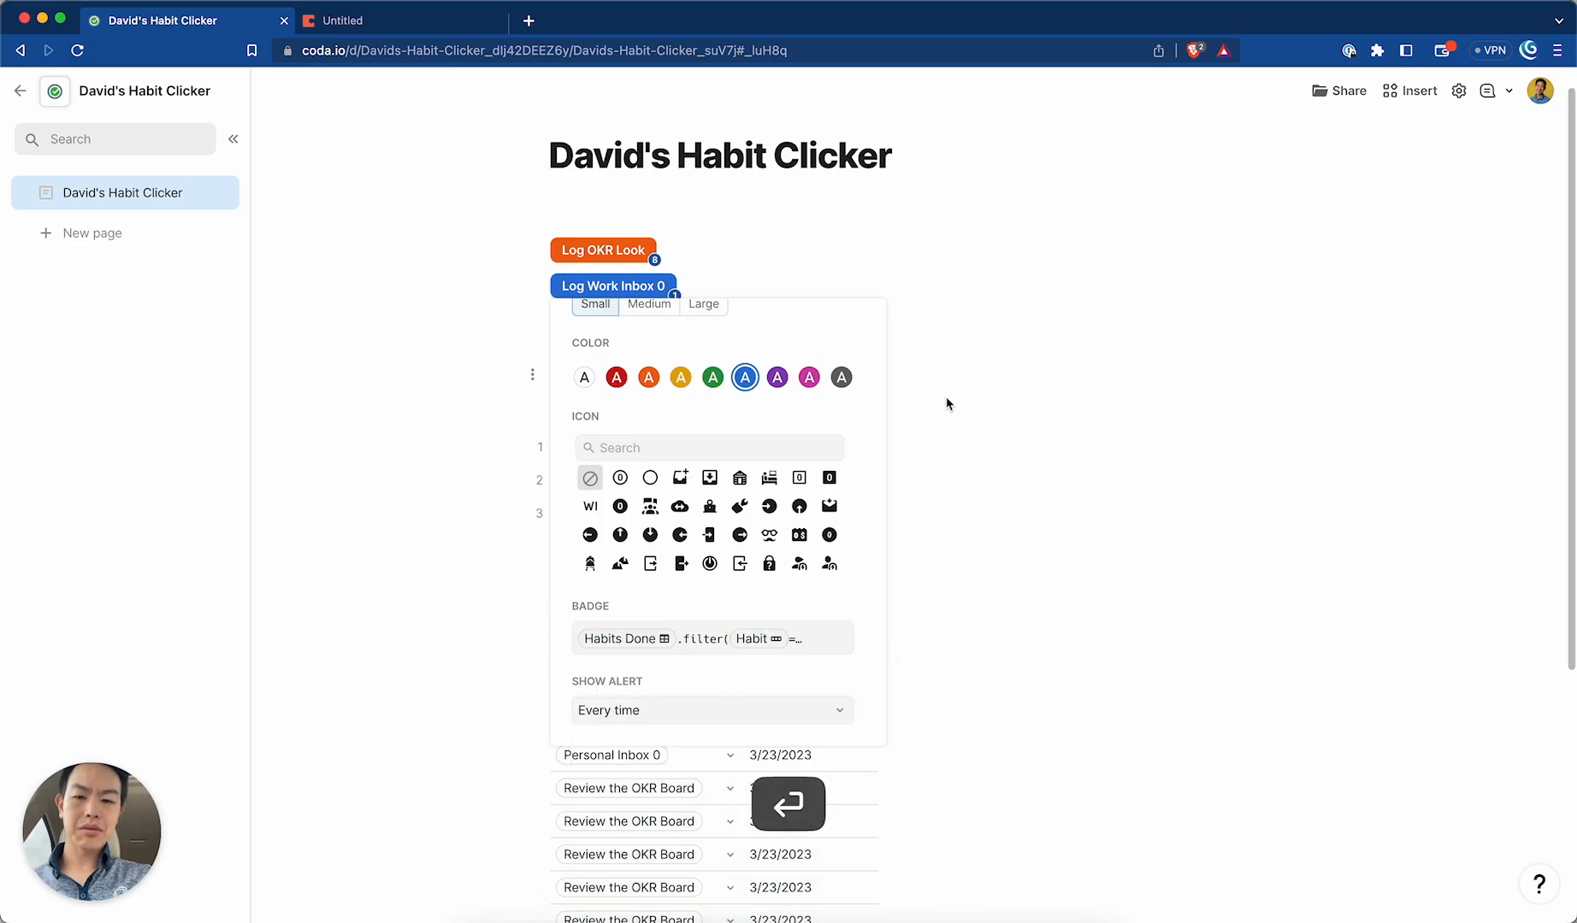
Run Log Work Inbox 0 twice to log the habit and insert an empty line below the button.
left_click(810, 274)
left_click(639, 292)
left_click(639, 291)
key("Return")
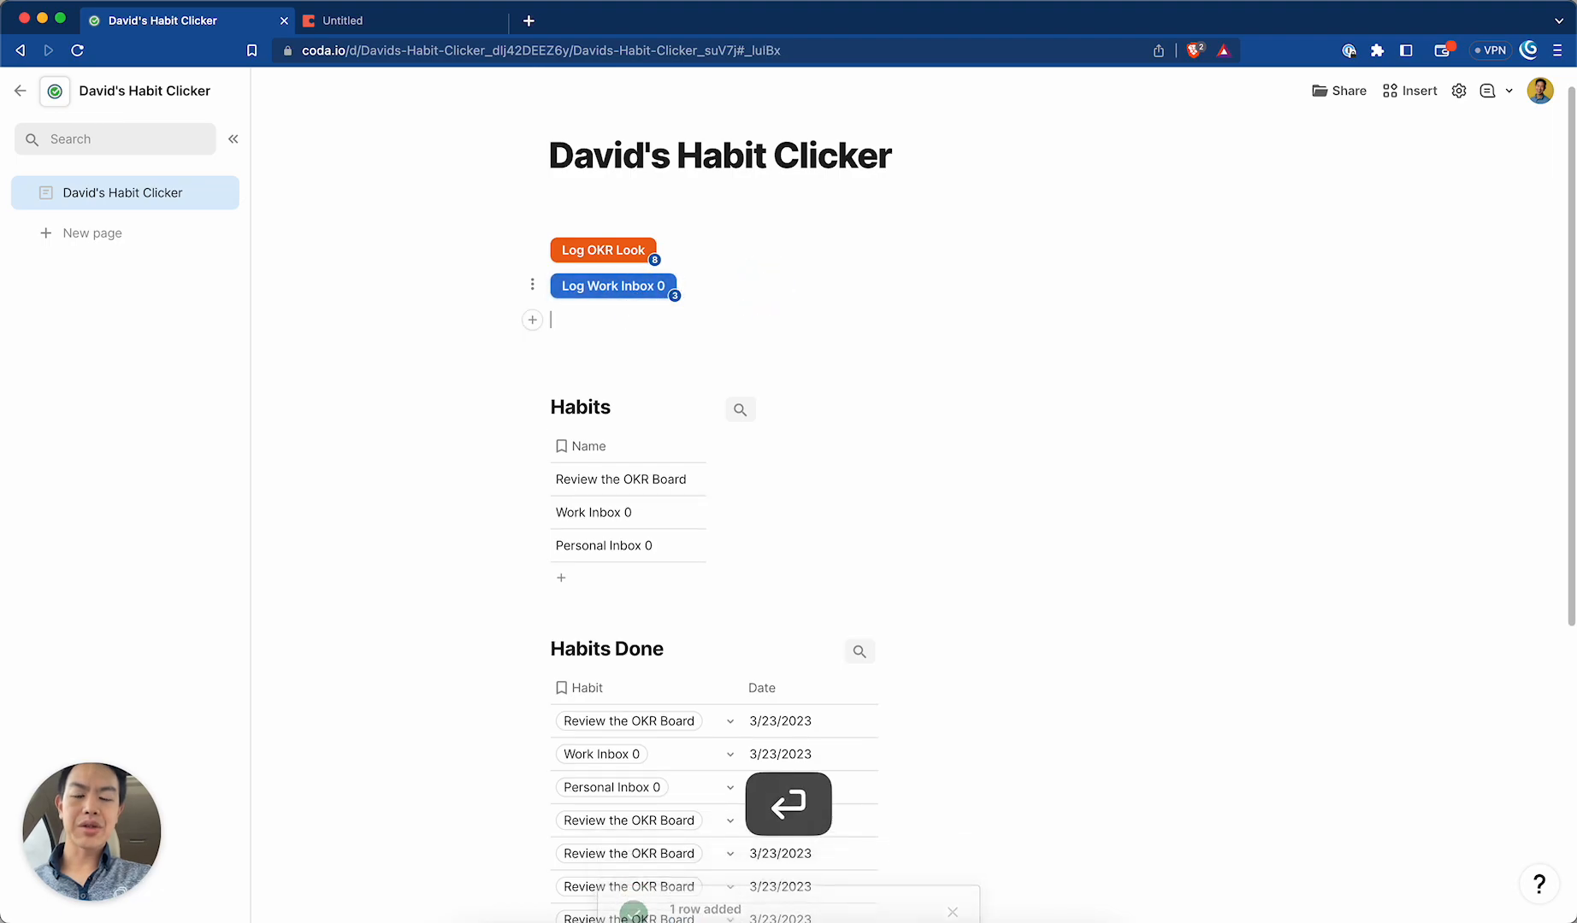
Duplicate the Log Work Inbox 0 button onto a new line directly below it.
type("/")
key("BackSpace")
key("Up")
key("shift+Right")
key("super+c")
key("Down")
key("super+v")
key("super+z")
key("Return")
key("super+v")
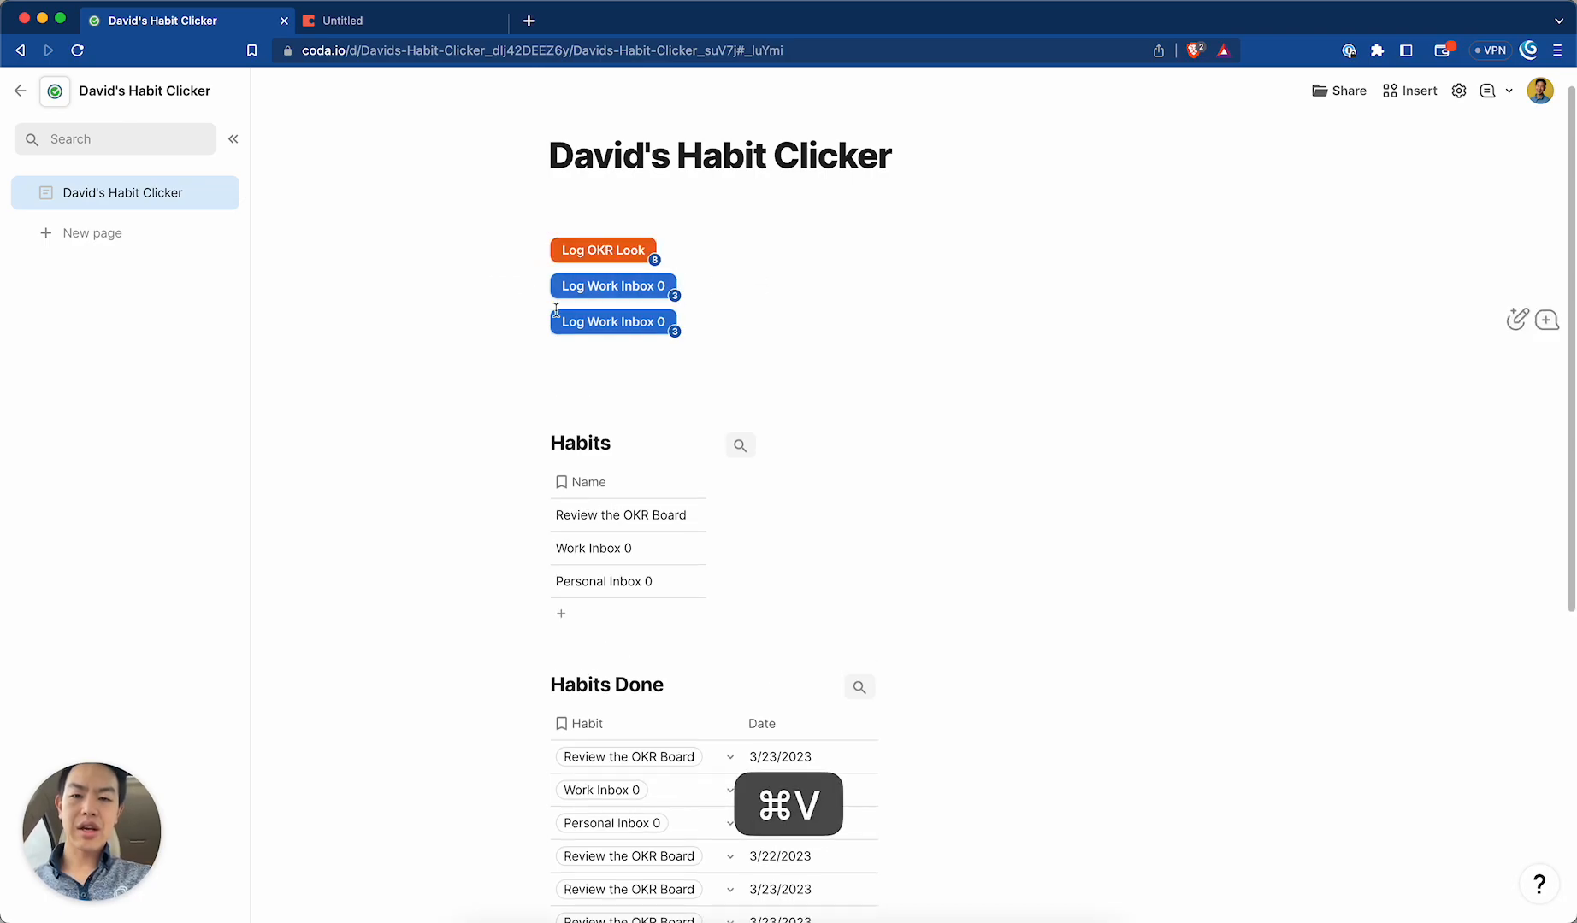
Name the duplicated button log personal inbox 0 and change its label to Log Personal Inbox 0.
right_click(613, 323)
left_click(613, 324)
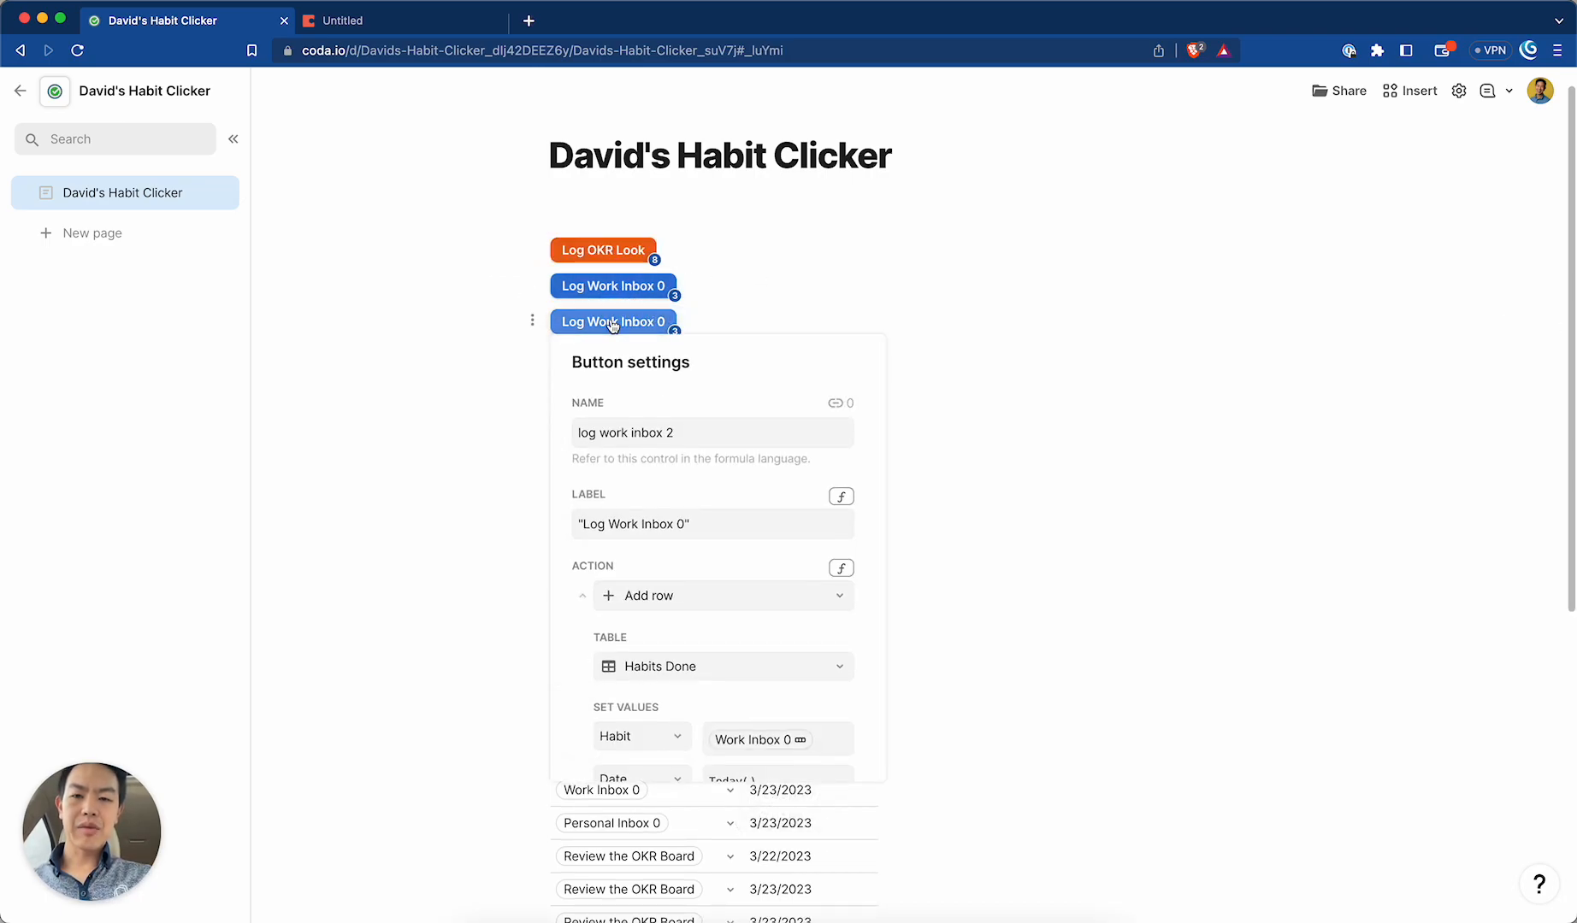
left_click(613, 432)
type("p")
key("super+z")
key("Right")
left_click(604, 428)
type("personal")
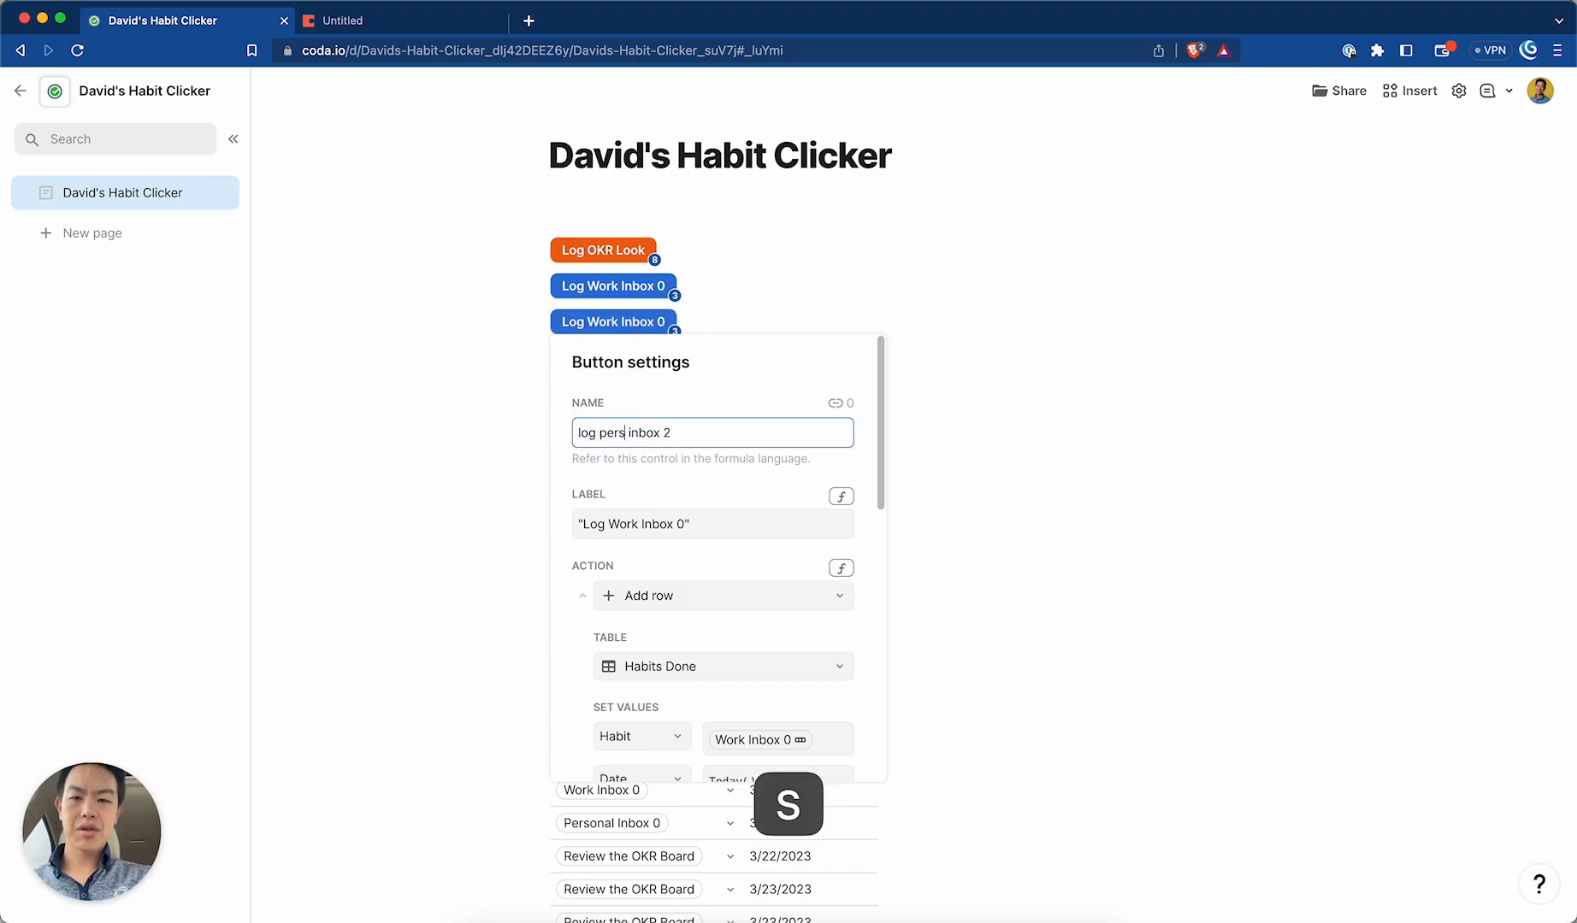
key("super+Right")
key("BackSpace")
key("BackSpace")
type("0")
double_click(625, 523)
type("Personal")
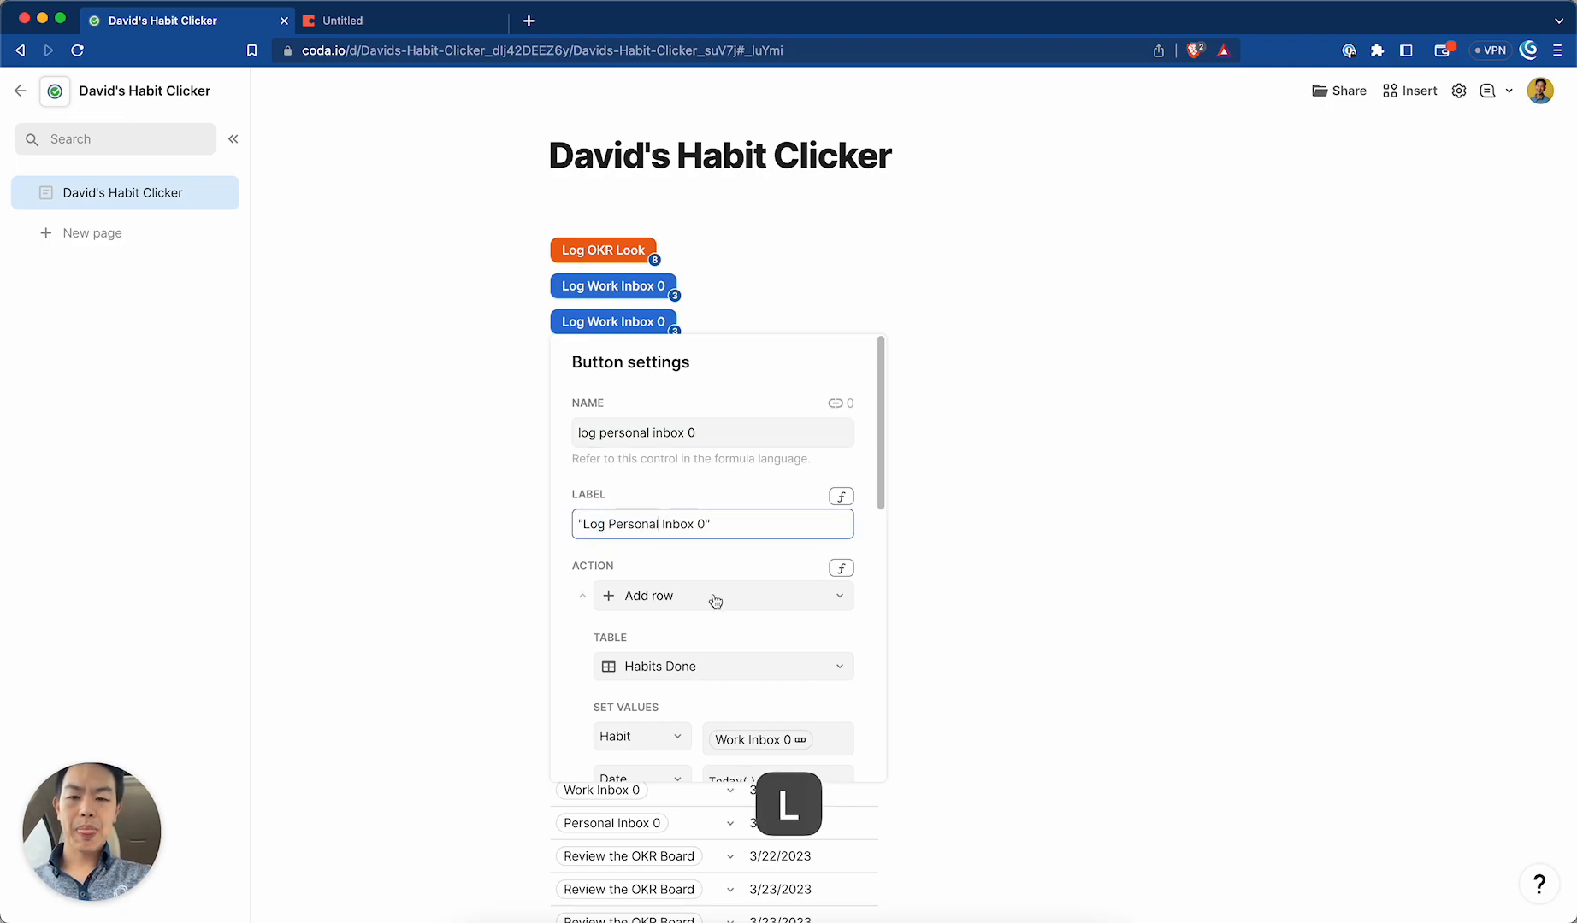
Replace the Habit value in the Log Personal Inbox 0 button's add-row action with the Personal Inbox 0 row.
scroll(722, 606, "down", 4)
left_click(764, 572)
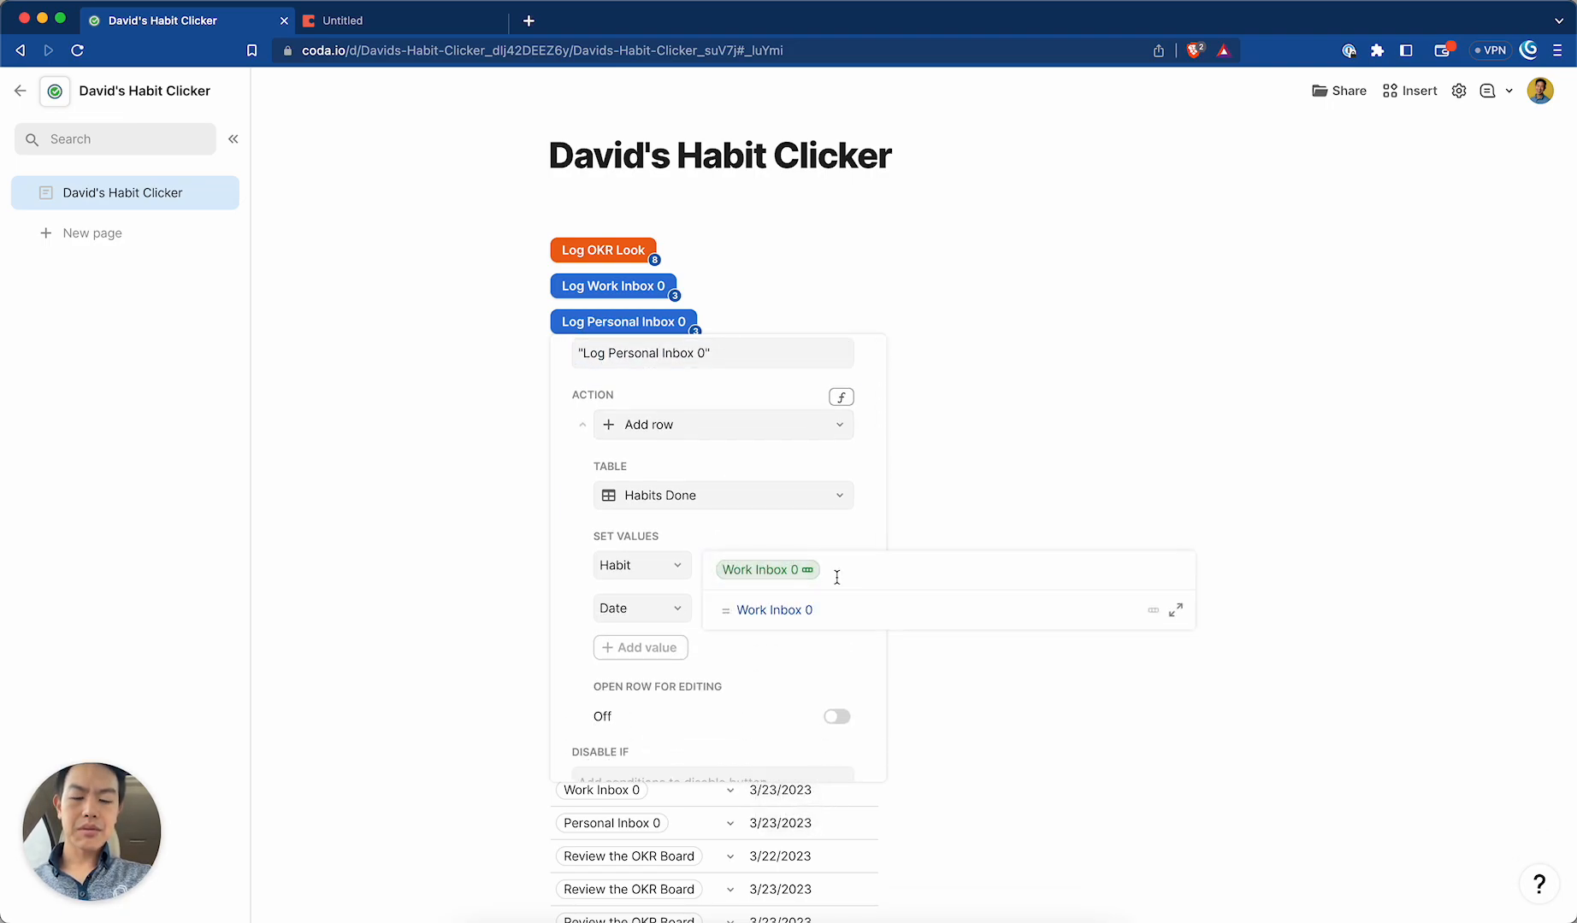
key("super+a")
type("per")
key("Return")
left_click(827, 527)
Replace Work Inbox 0 with Personal Inbox 0 in the Log Personal Inbox 0 button's Badge formula.
scroll(831, 537, "down", 5)
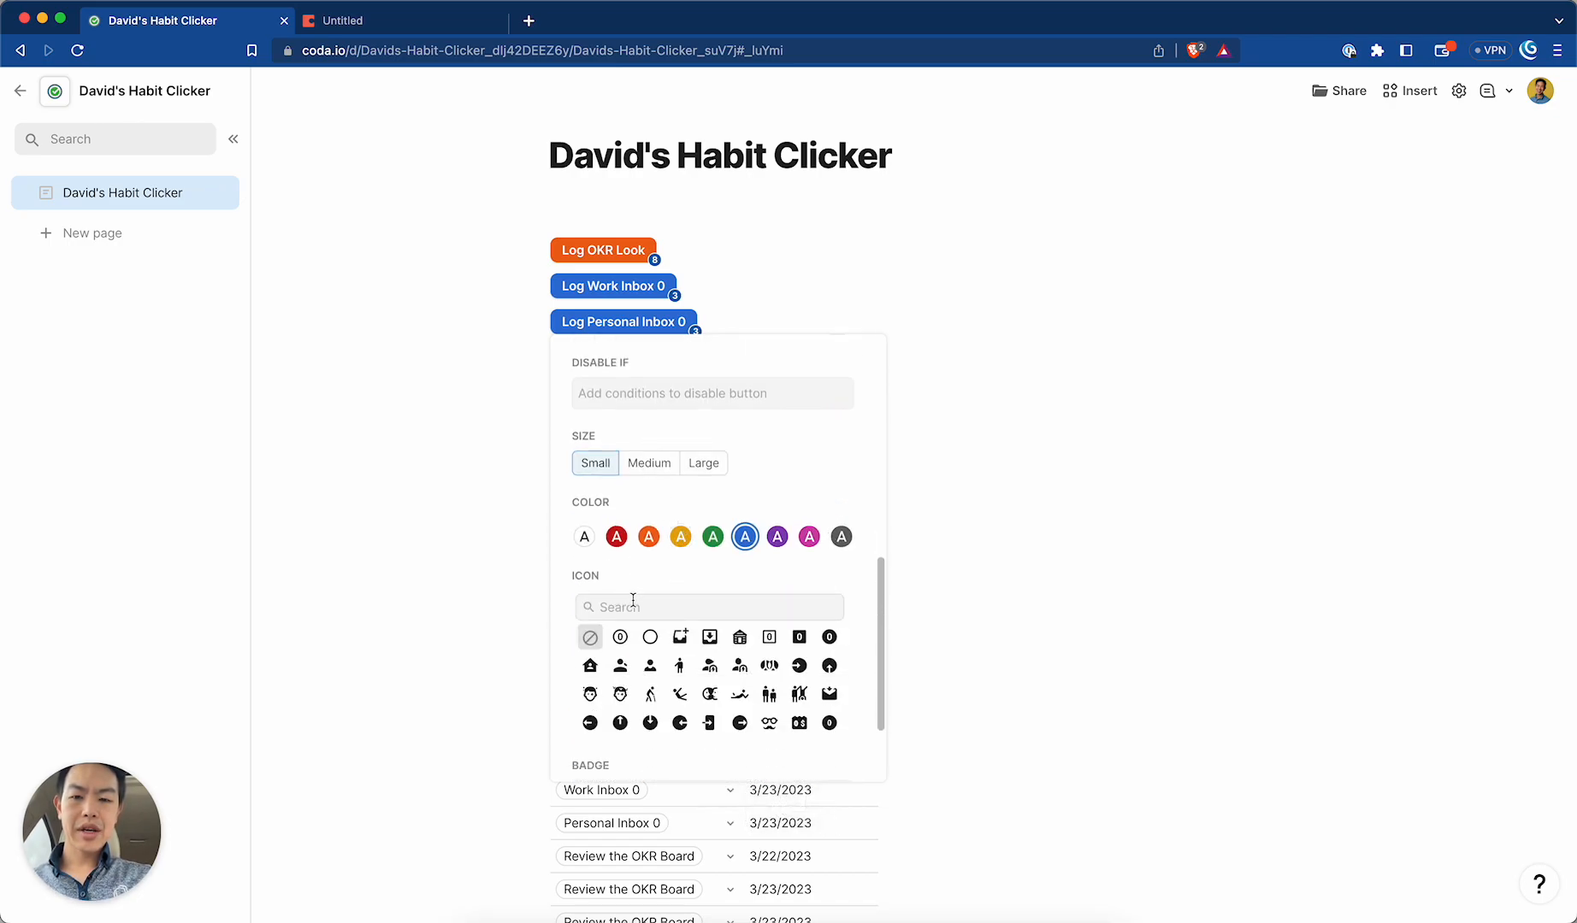
scroll(641, 598, "down", 3)
left_click(687, 679)
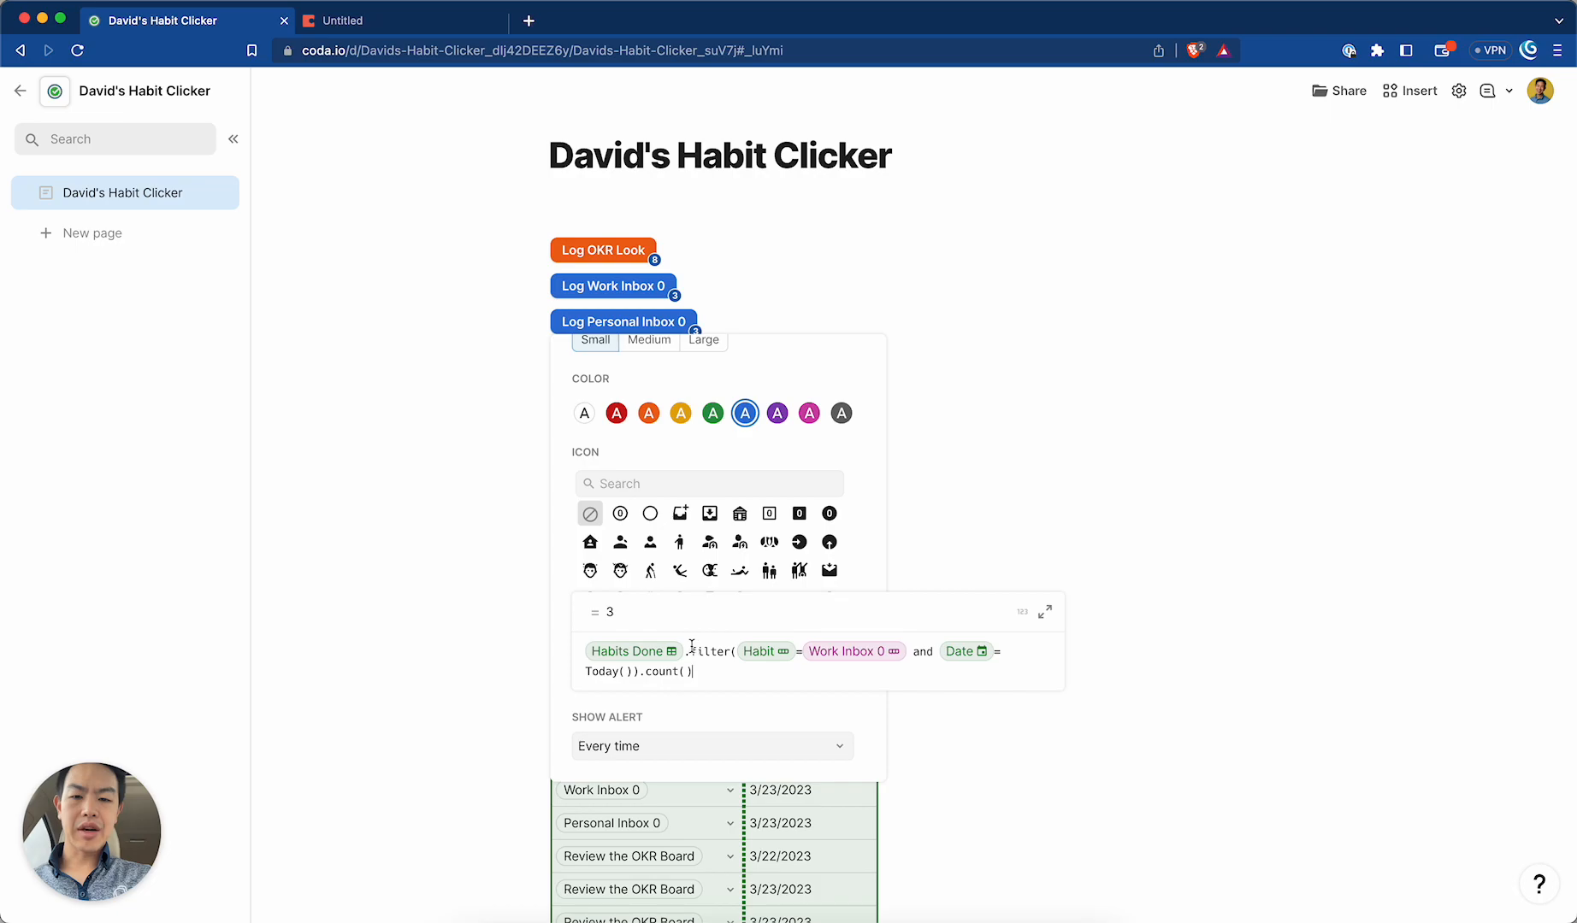
left_click(718, 649)
left_click(920, 641)
key("Left")
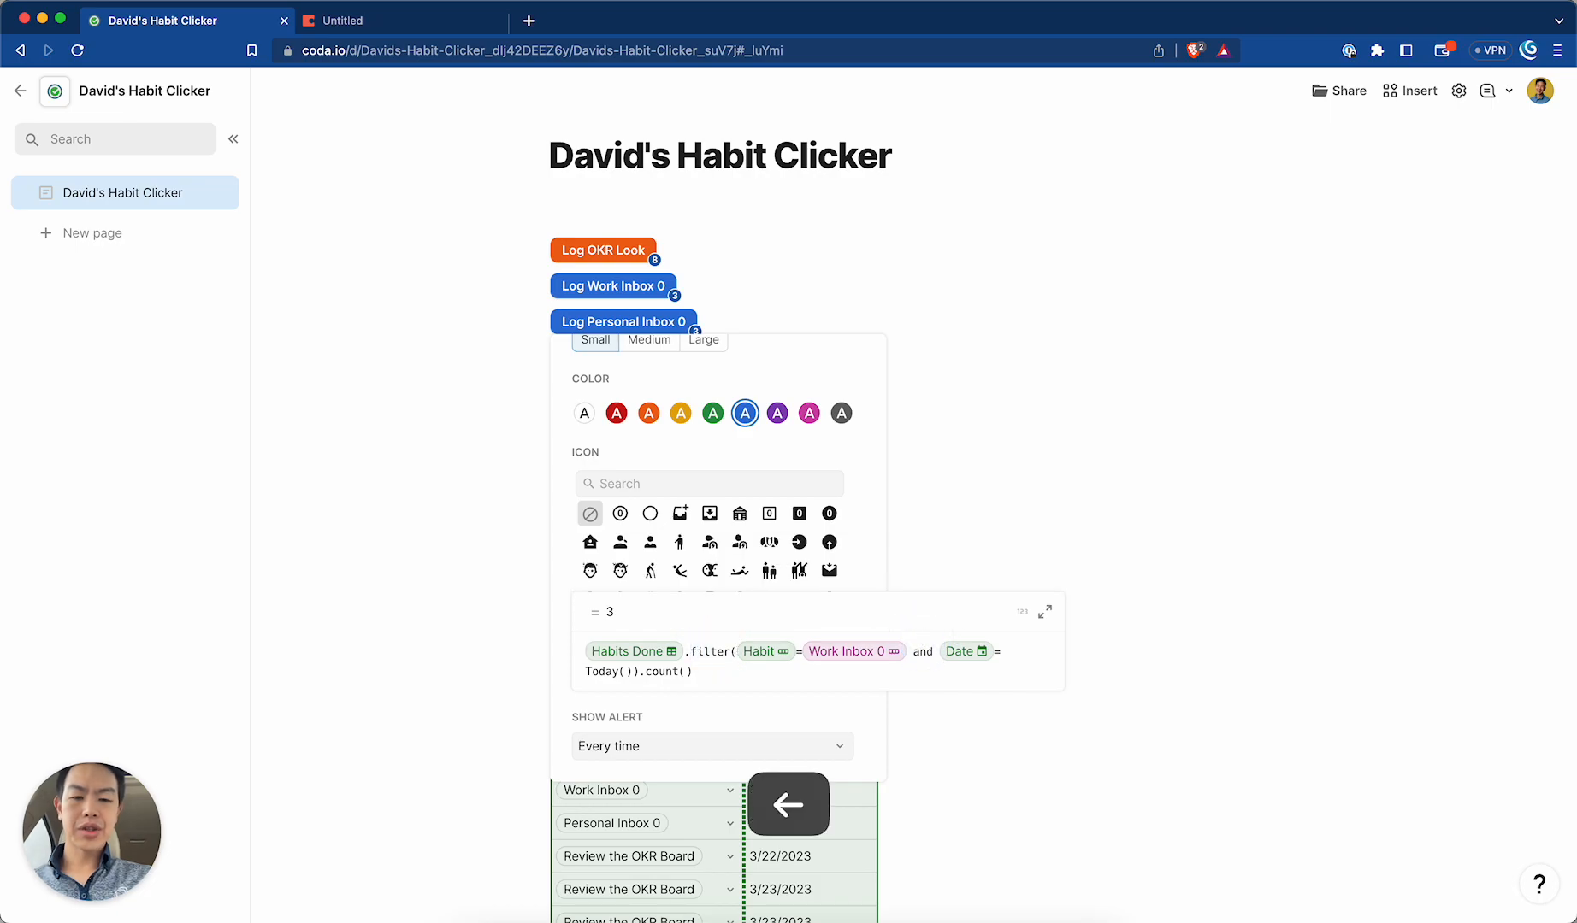
key("shift+Left")
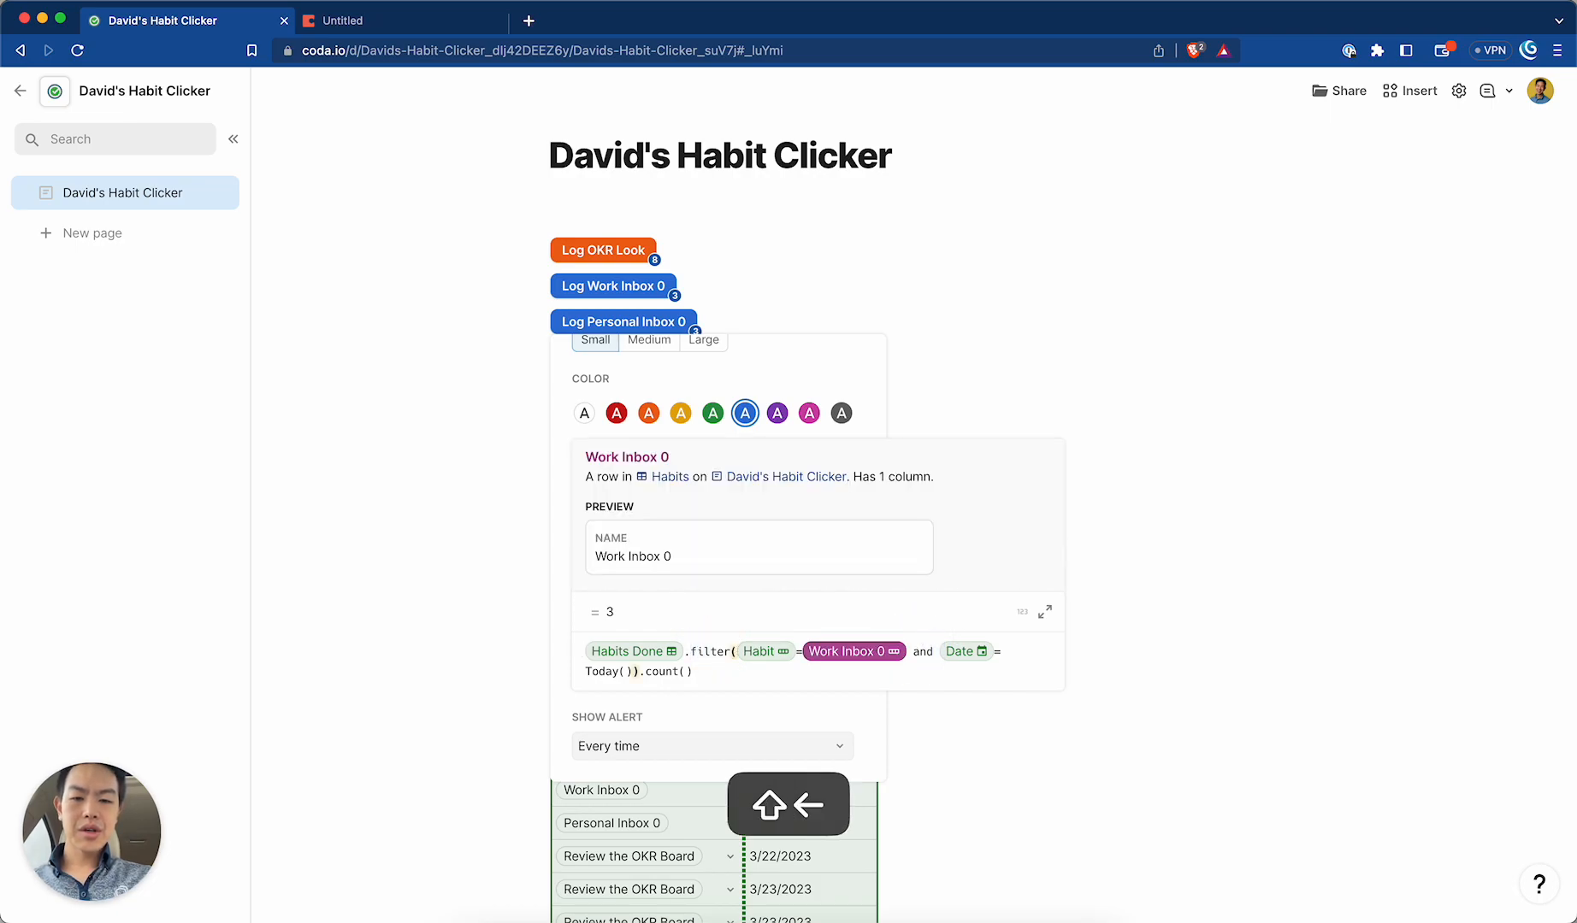
key("BackSpace")
type("personal Inbox 0")
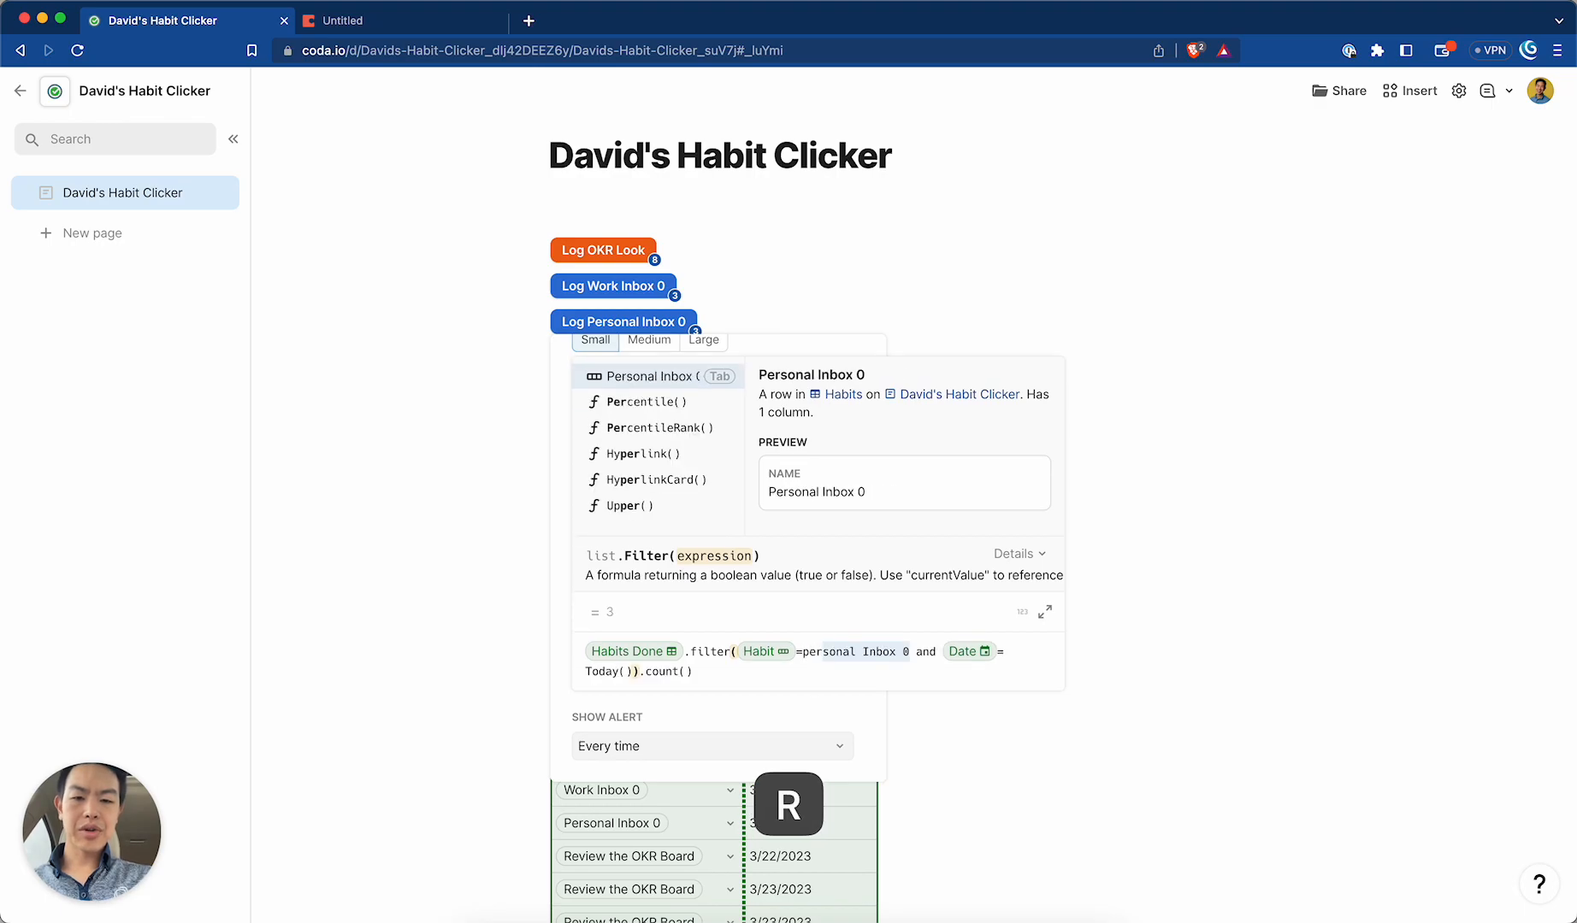
key("Tab")
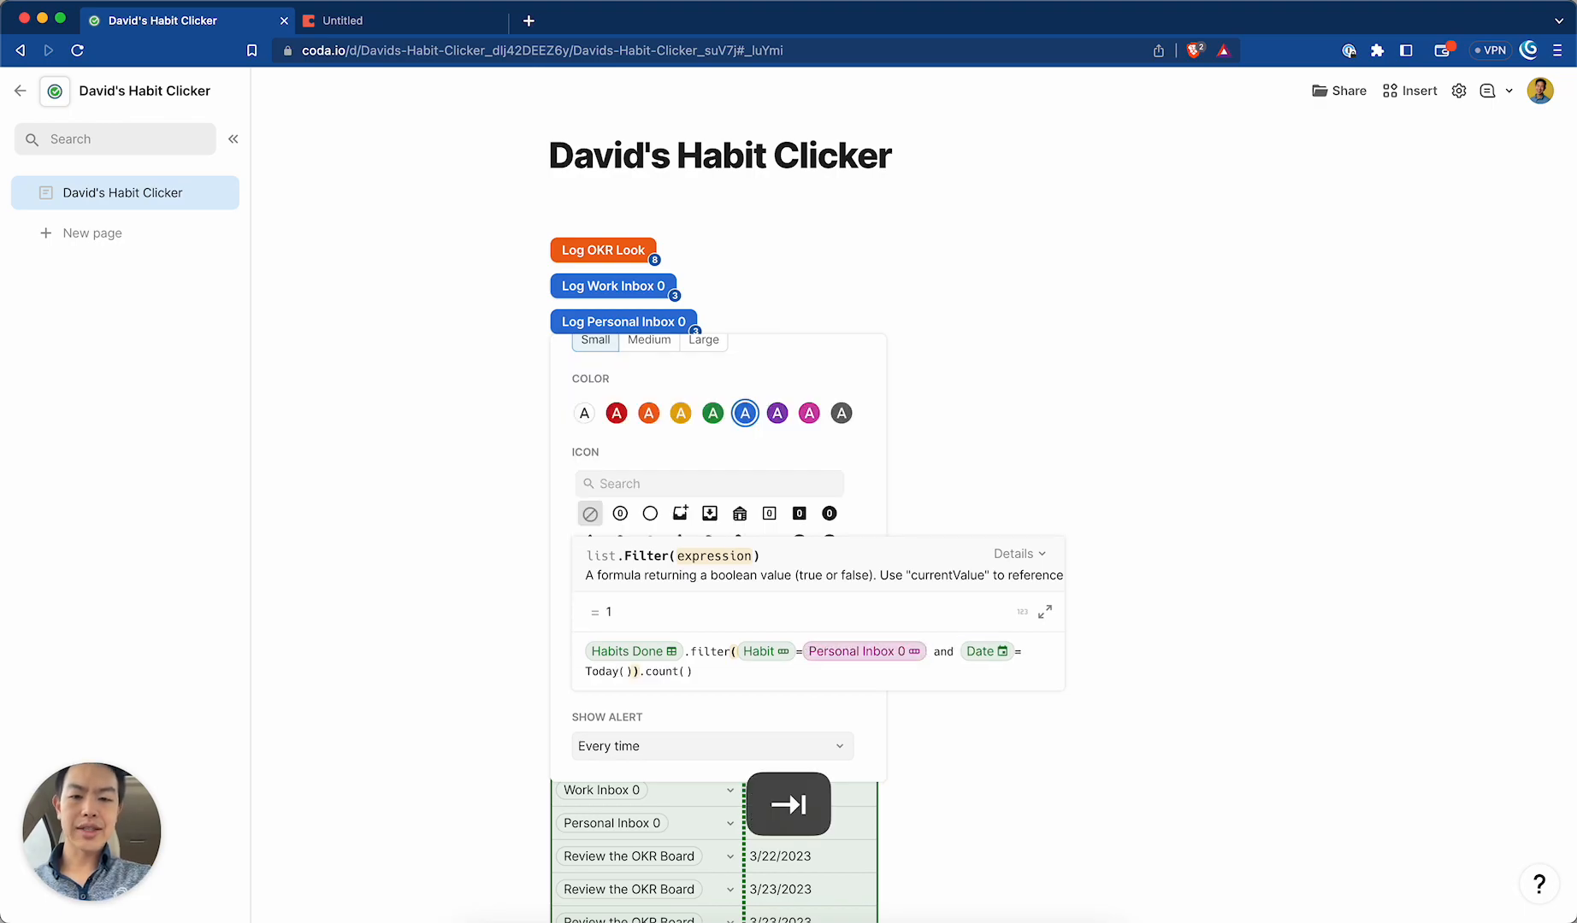
key("Return")
left_click(996, 570)
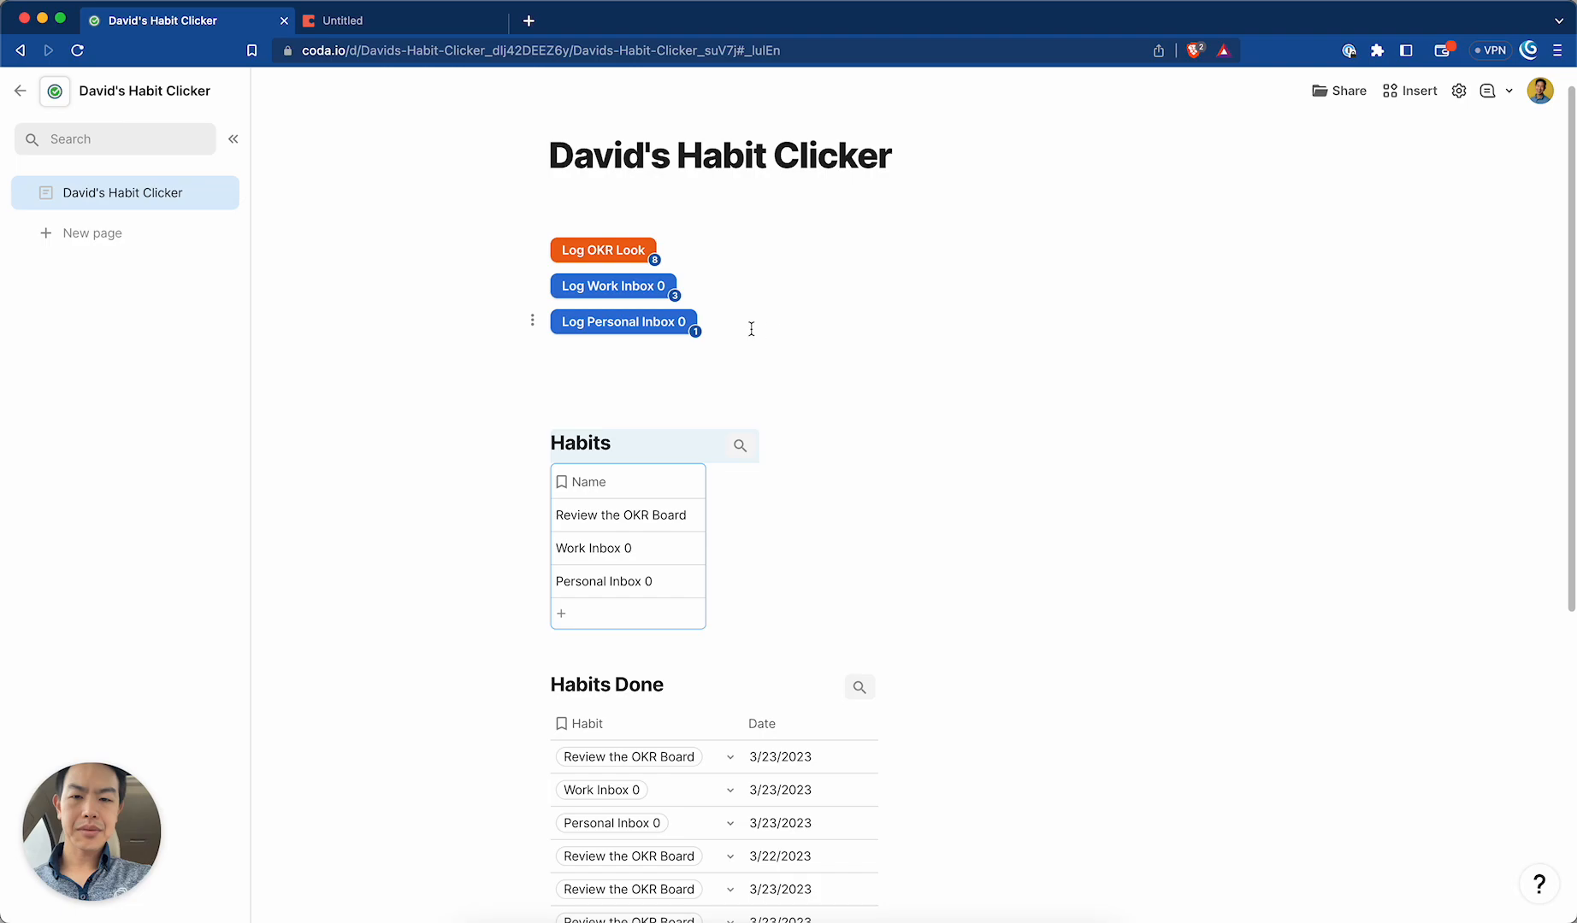
Change the Log Personal Inbox 0 button's color to purple.
left_click(655, 326)
scroll(690, 536, "down", 6)
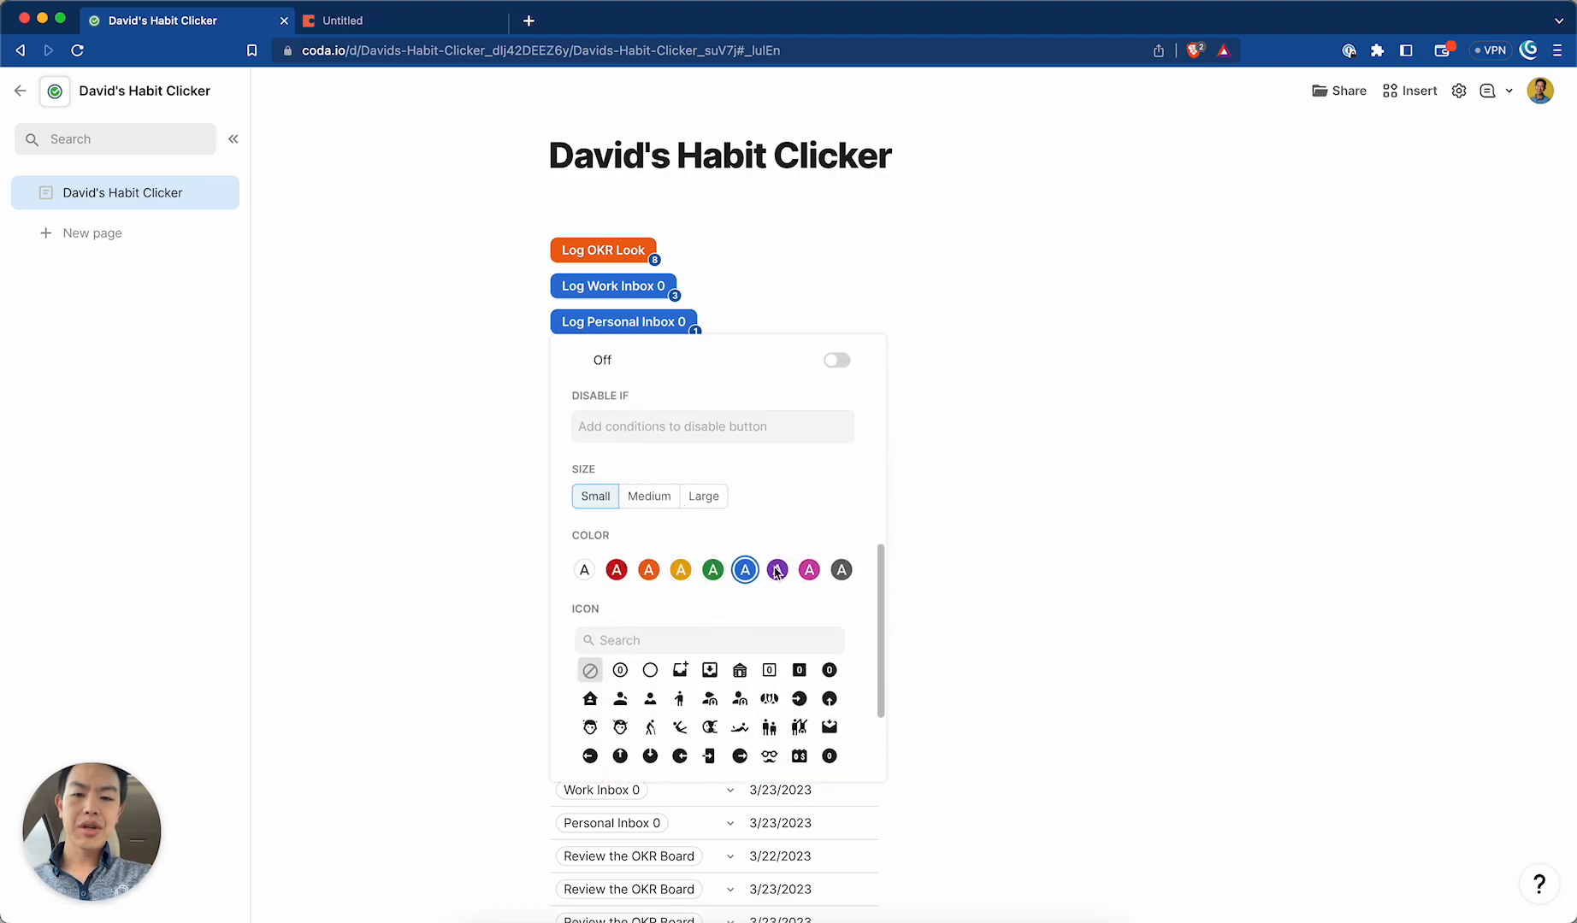
scroll(800, 583, "down", 3)
scroll(796, 573, "up", 3)
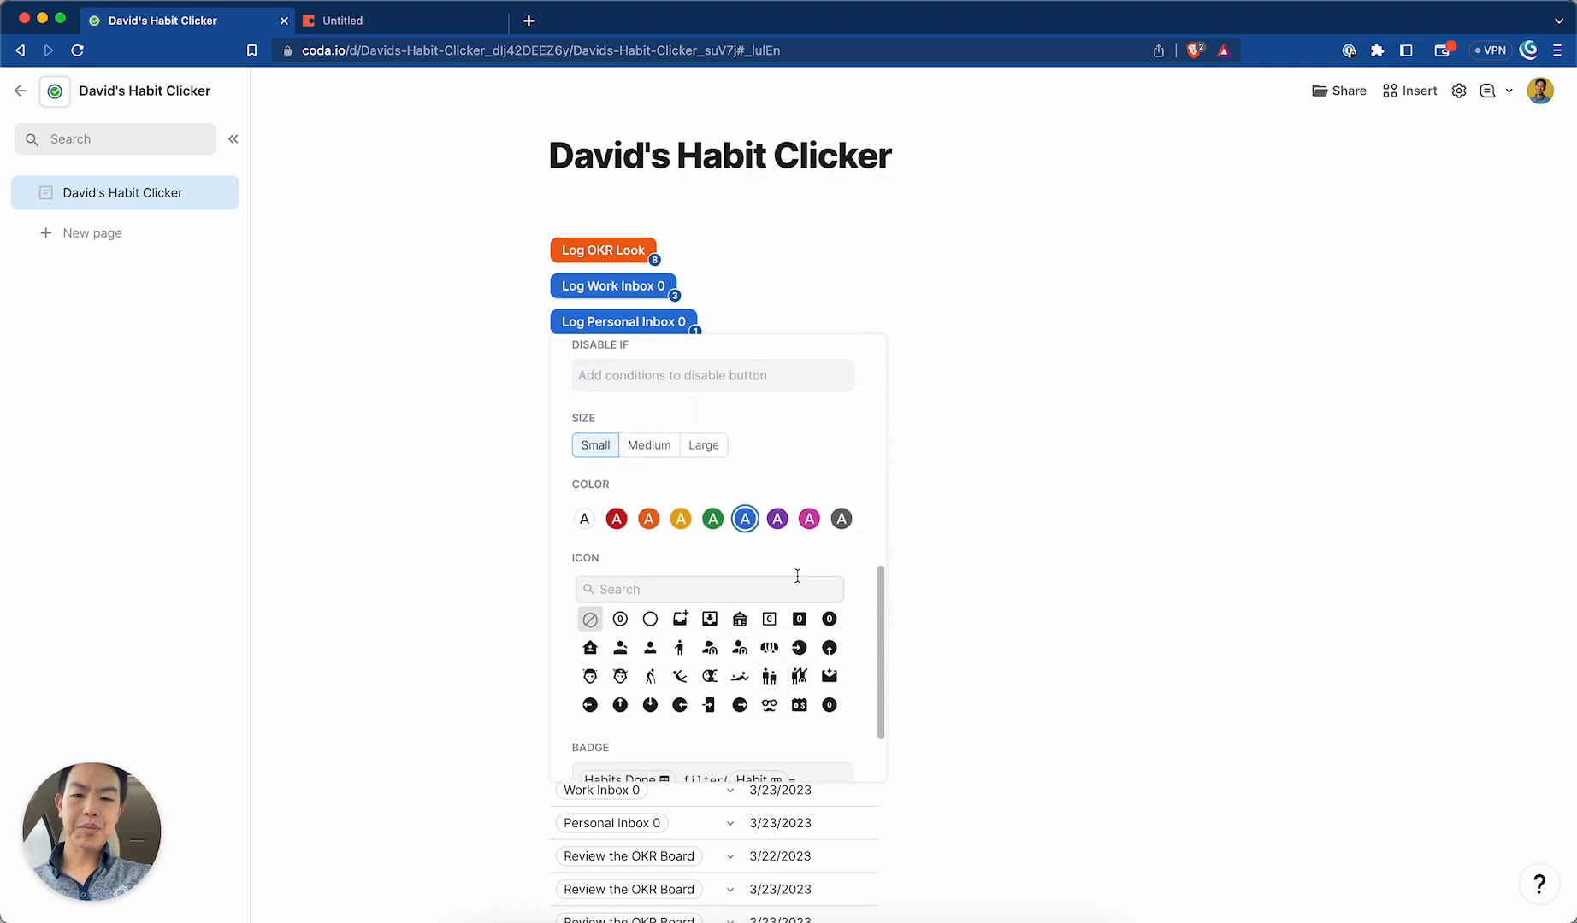
scroll(788, 557, "up", 1)
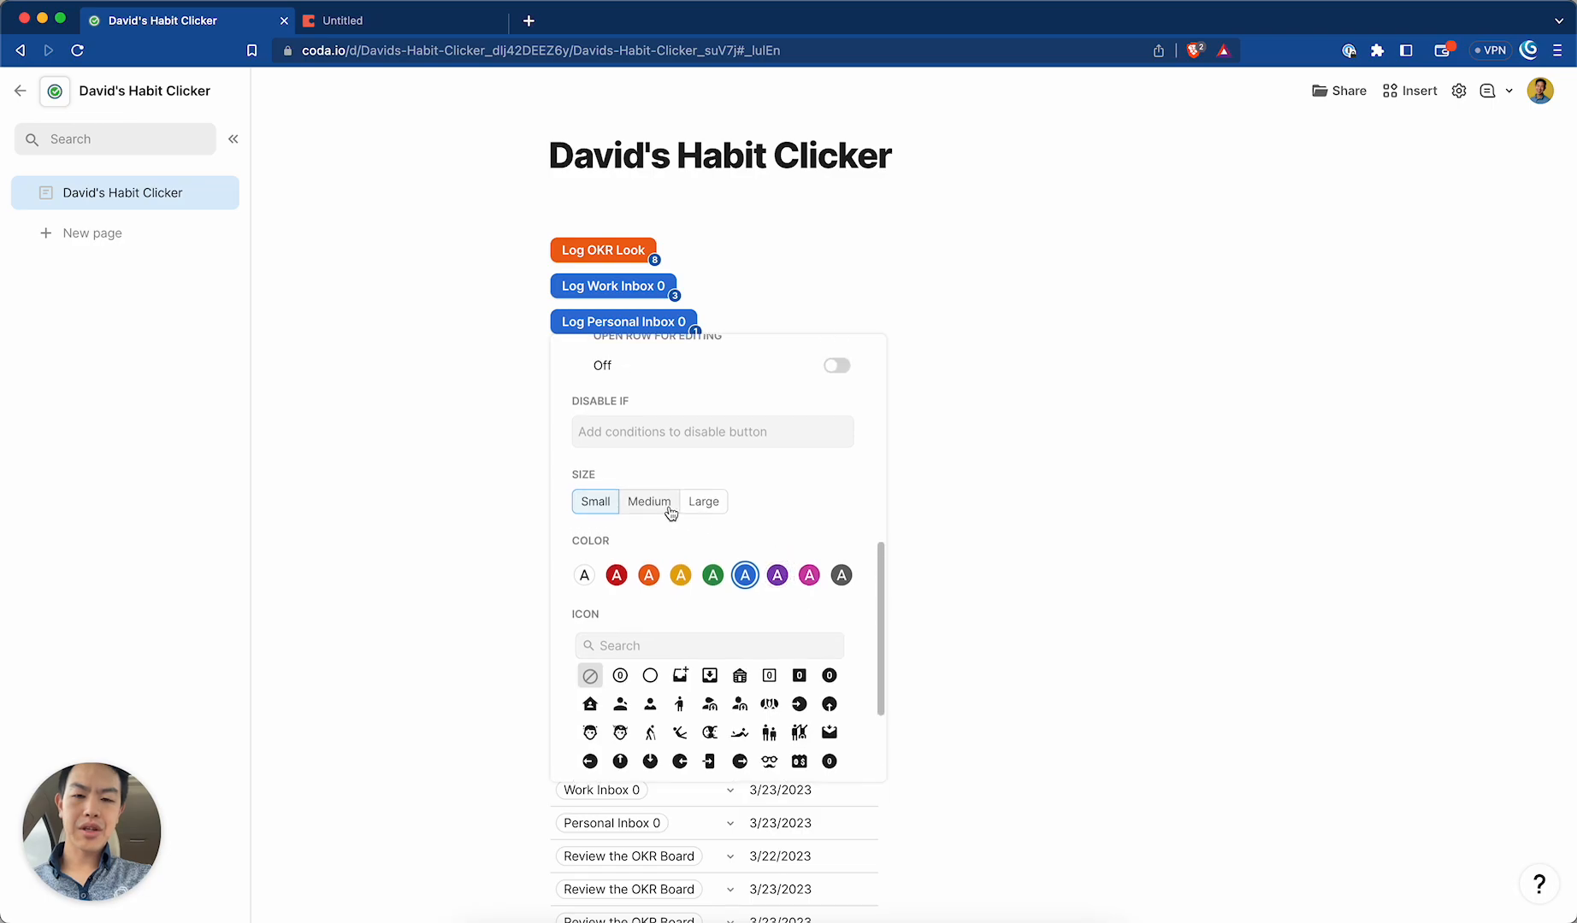
left_click(777, 575)
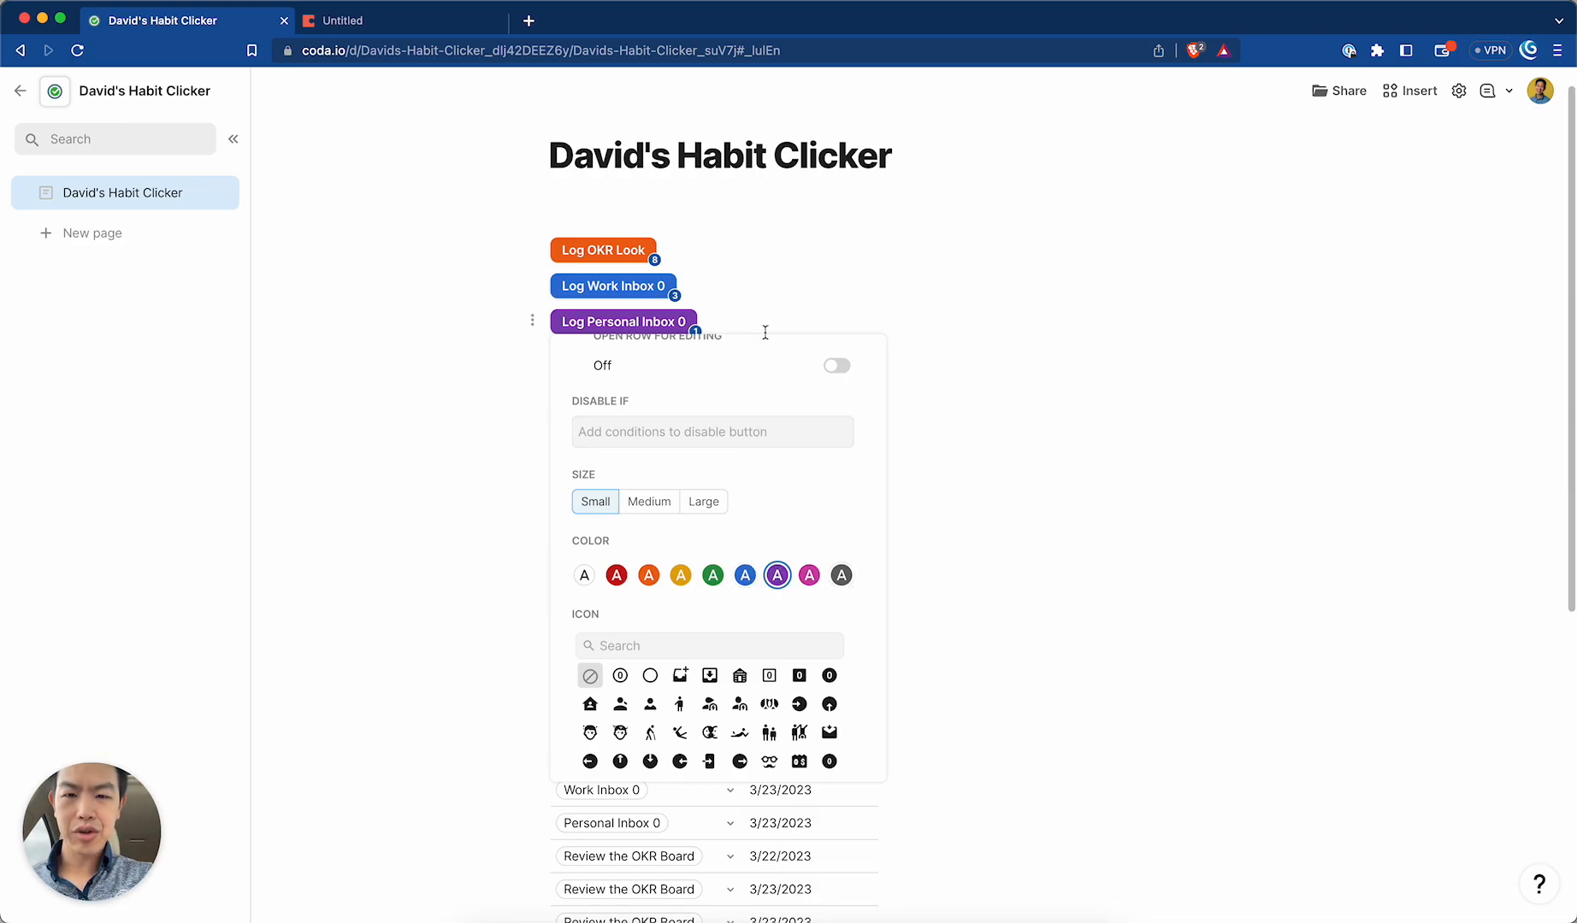
Set the size of the Log Personal Inbox 0, Log Work Inbox 0 and Log OKR Look buttons to Large.
left_click(703, 502)
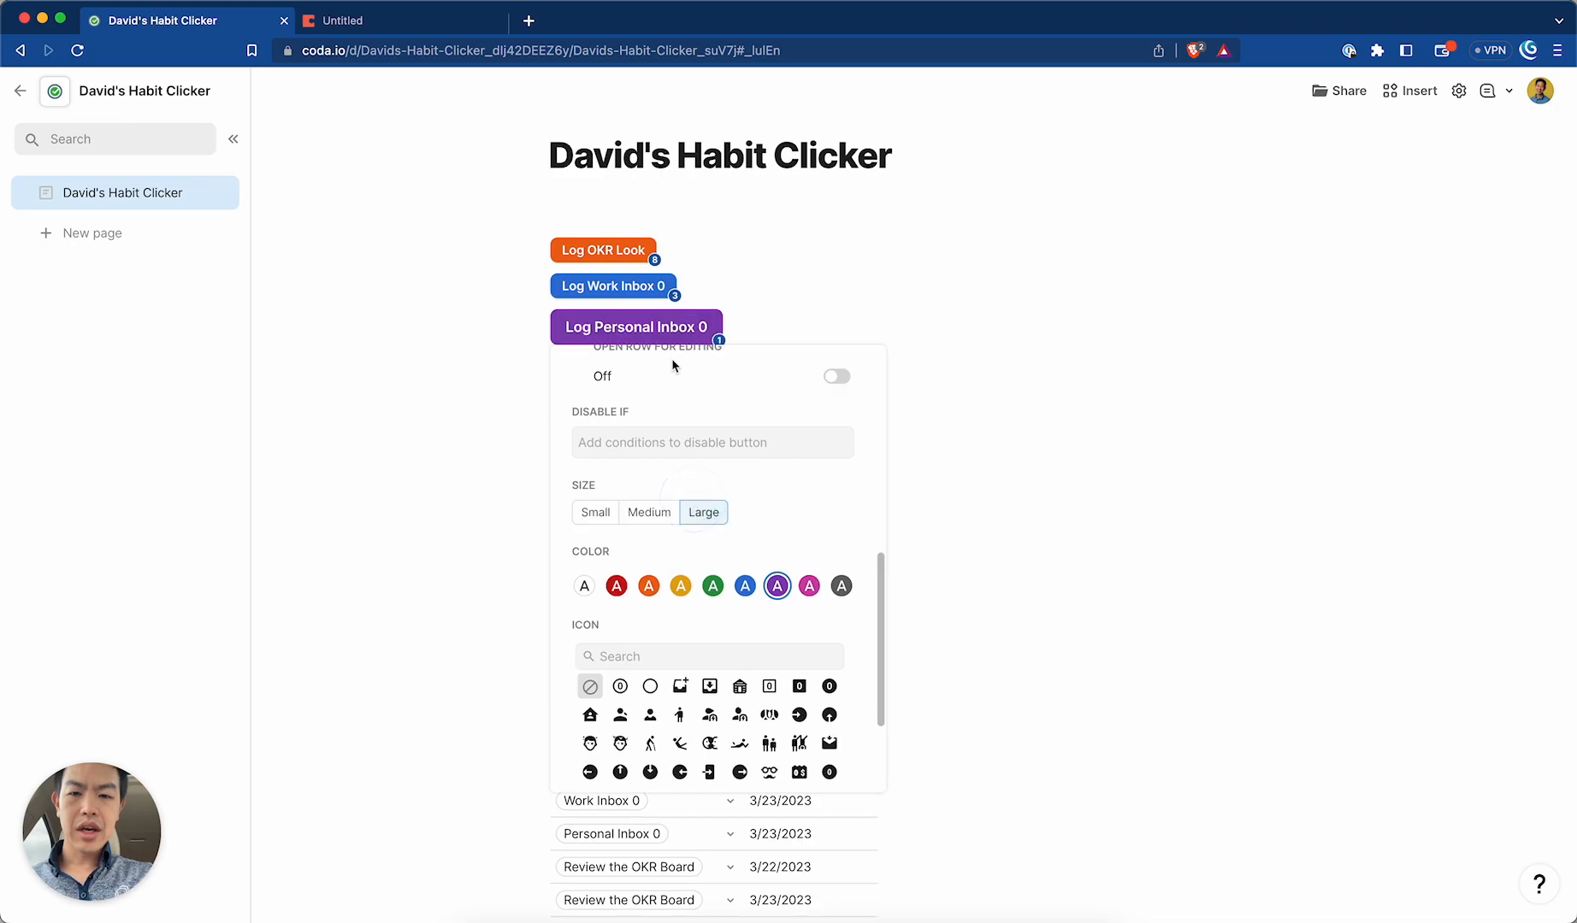
left_click(646, 295)
scroll(682, 477, "down", 6)
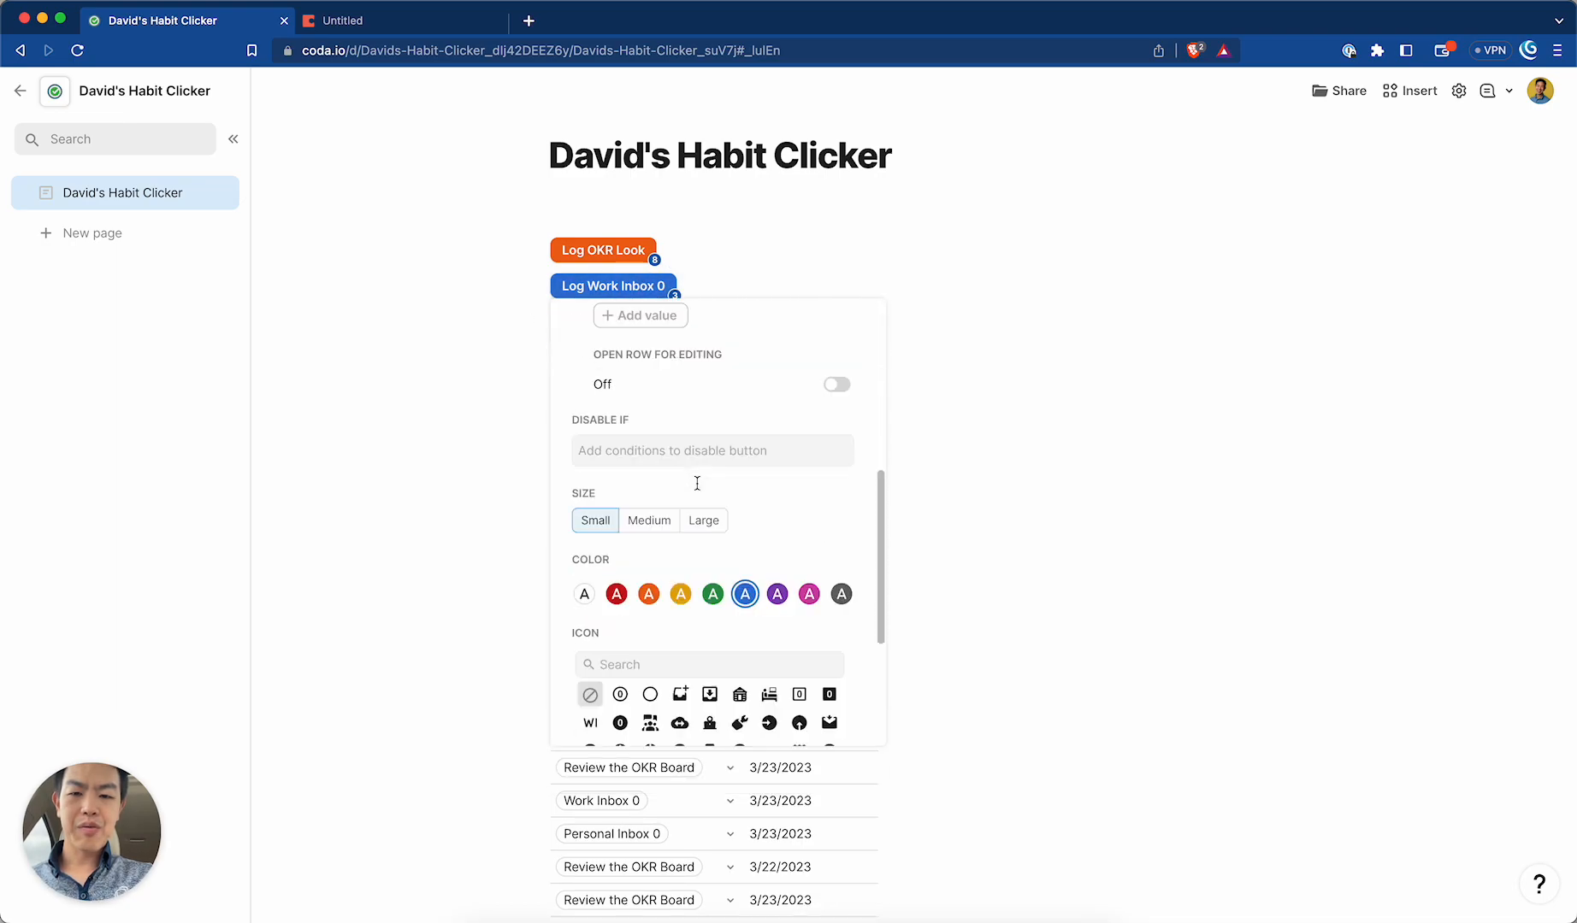
left_click(704, 446)
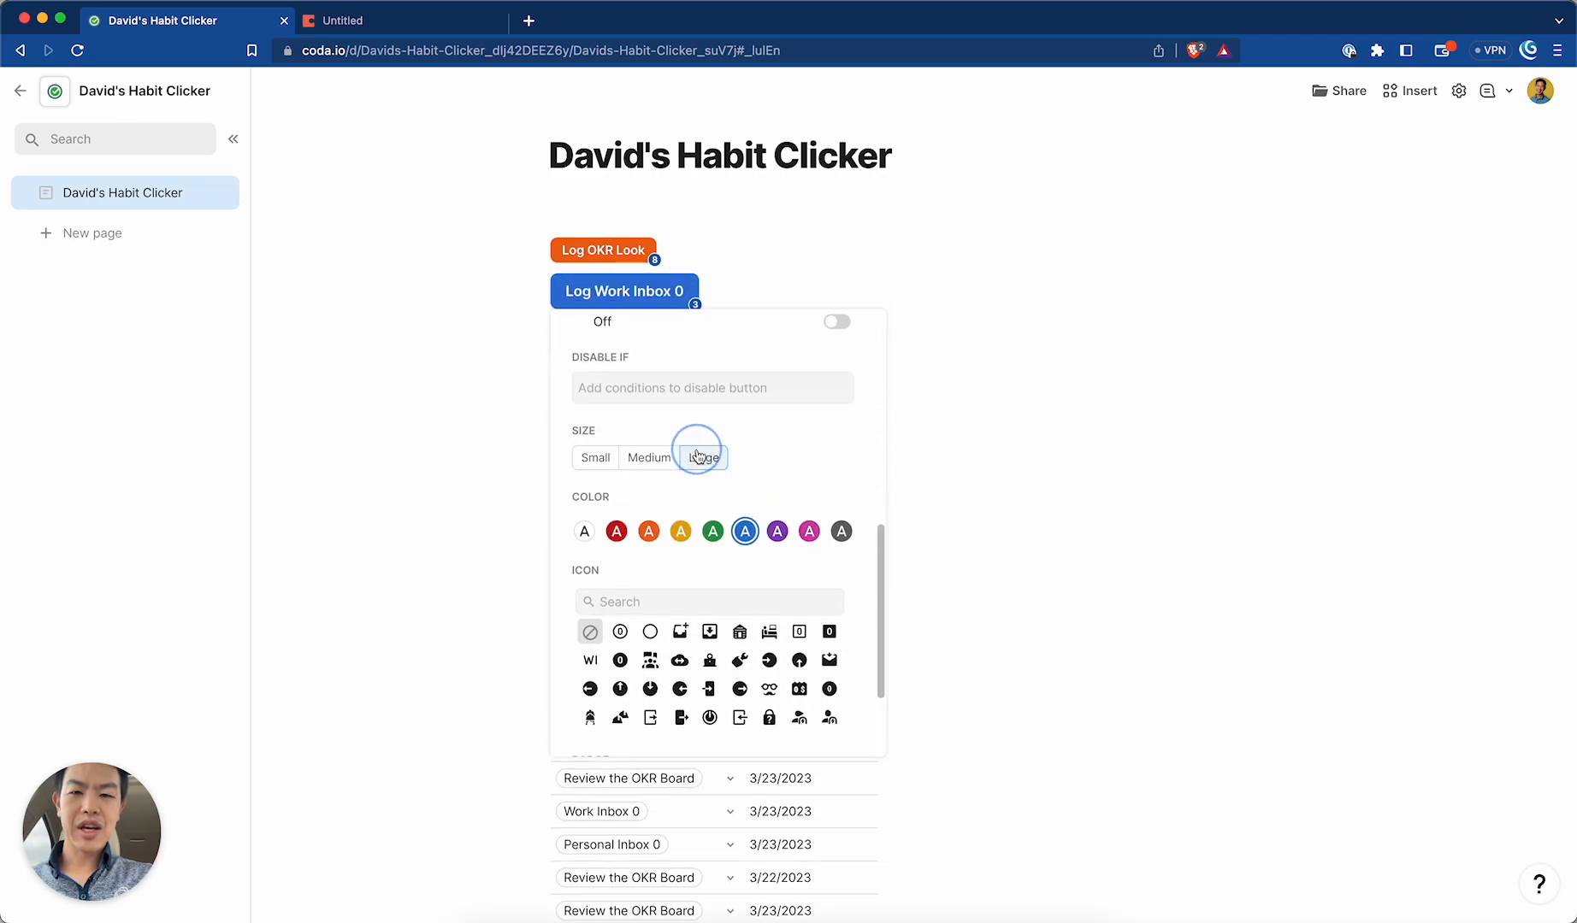
left_click(627, 247)
scroll(732, 475, "down", 8)
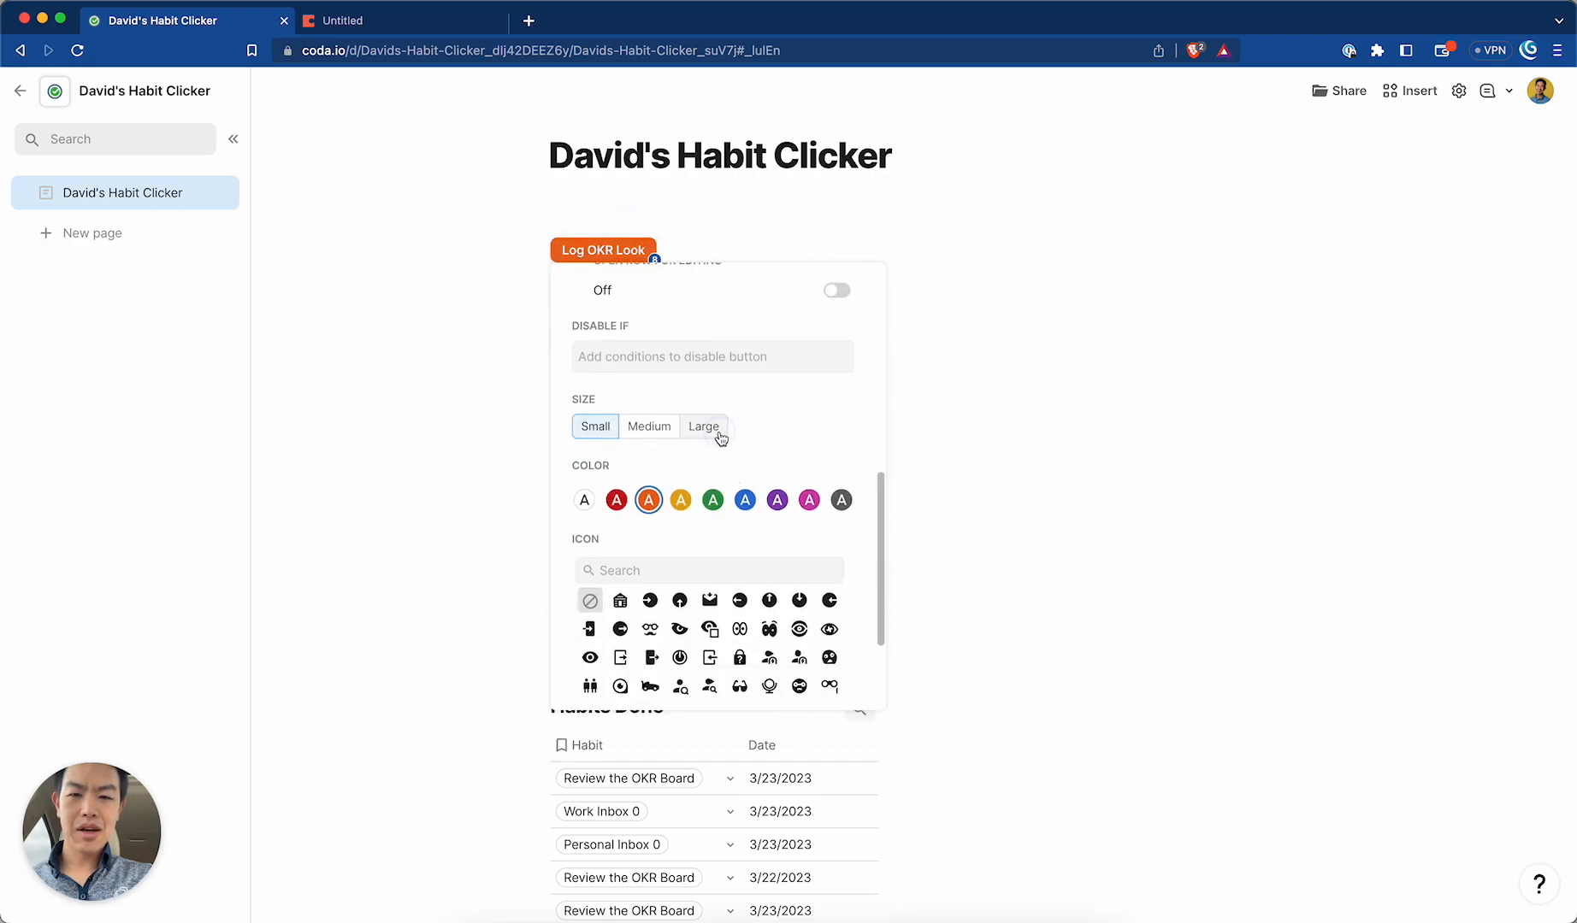
left_click(710, 437)
left_click(725, 259)
Center-align the three habit buttons on the page.
left_click(540, 243)
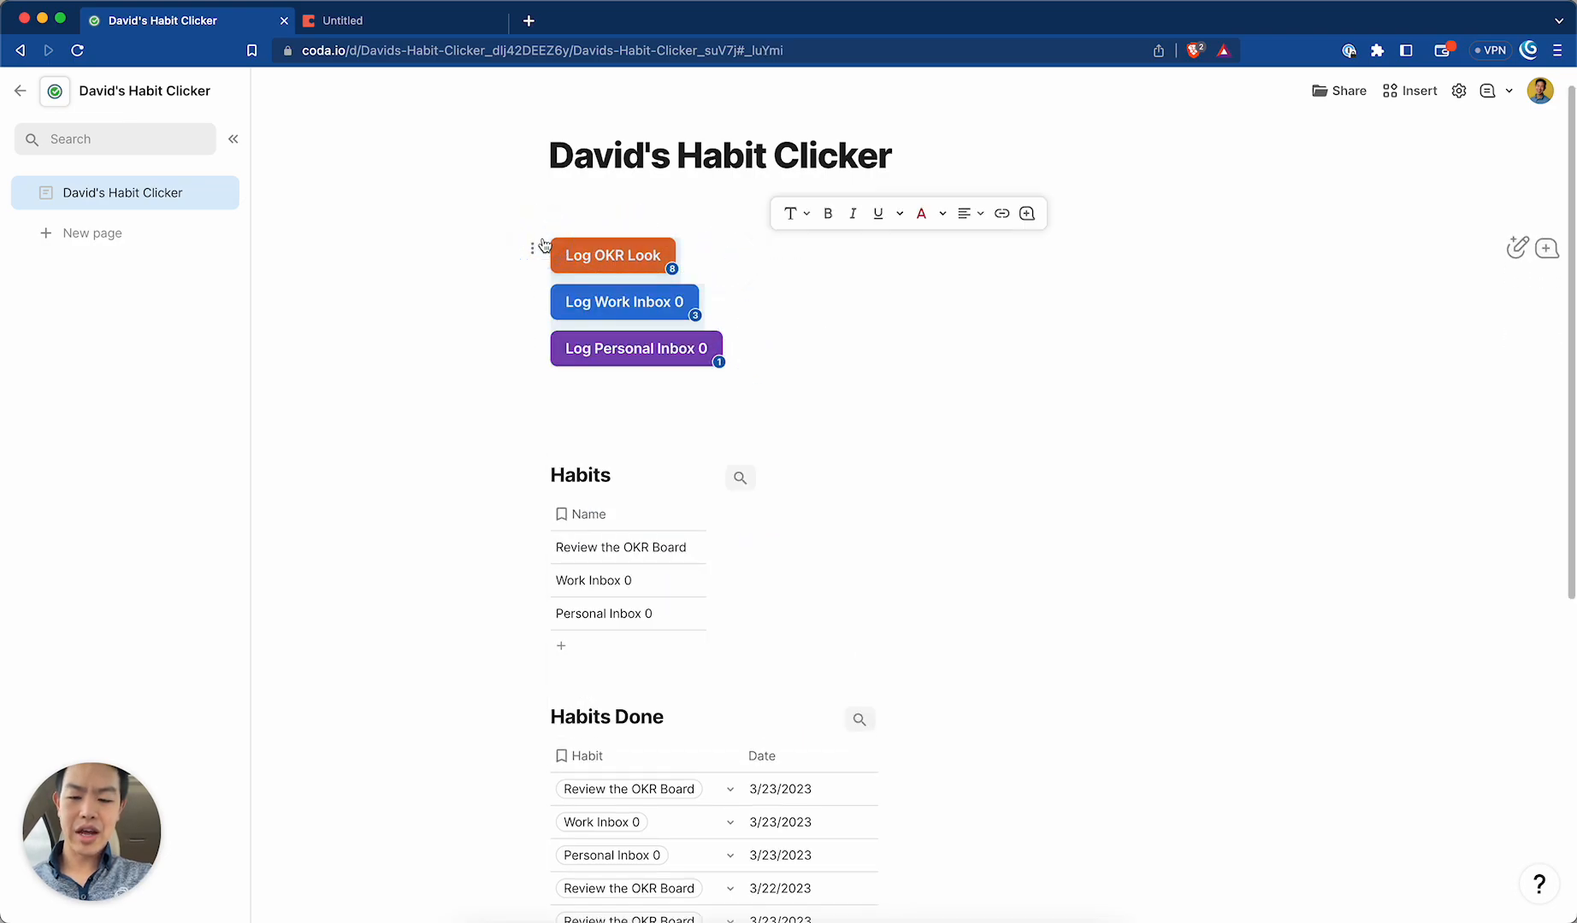
left_click(968, 214)
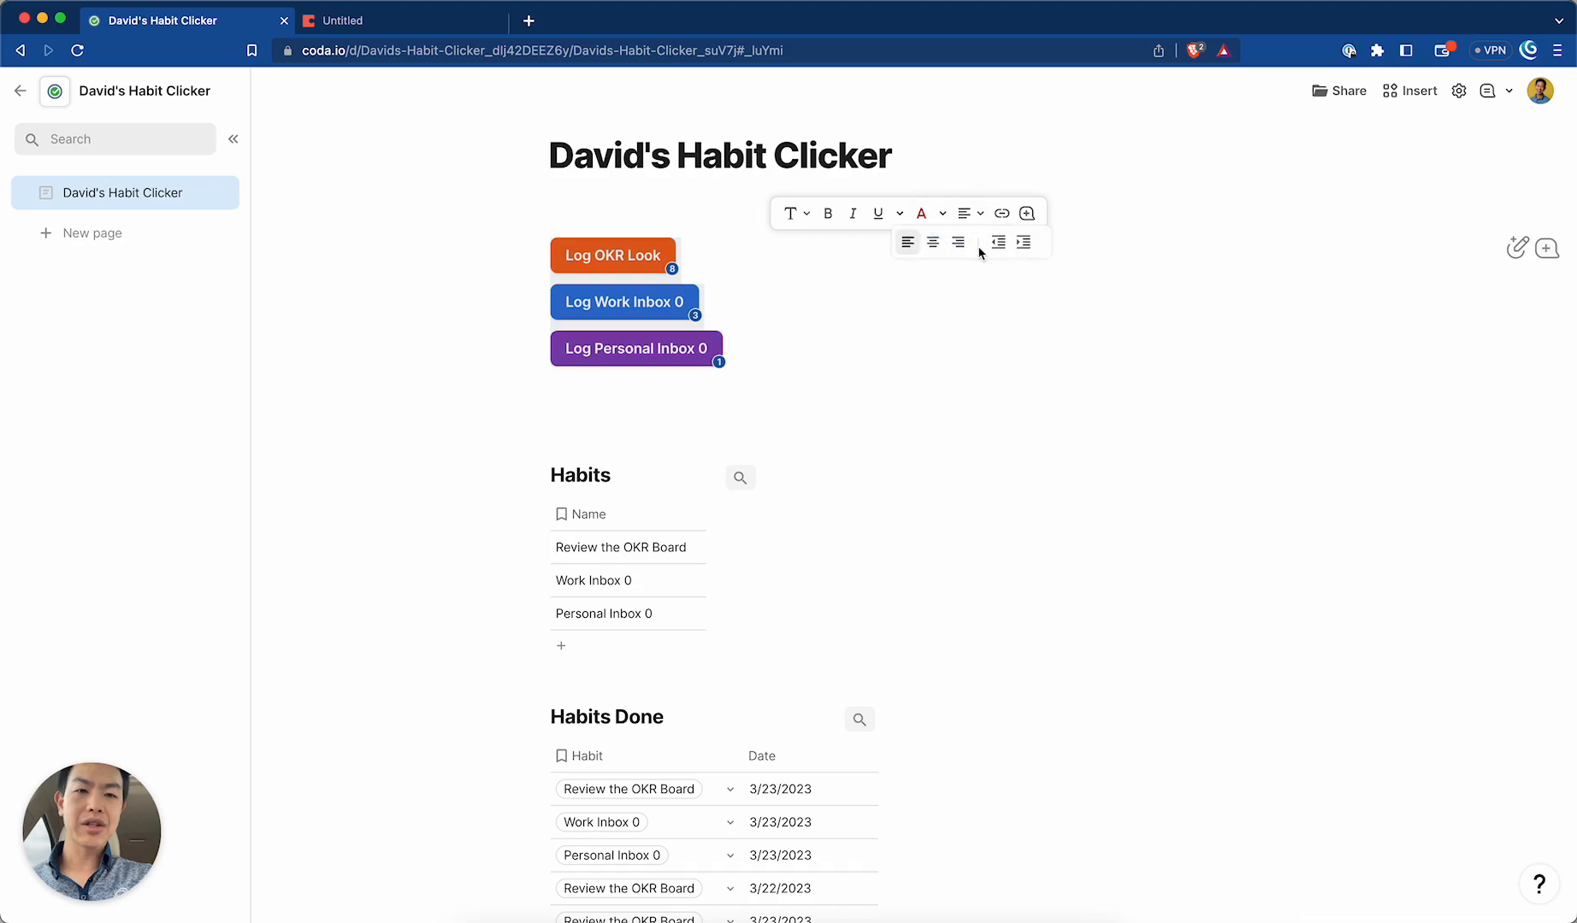
left_click(932, 242)
left_click(1049, 384)
Delete all rows from the Habits Done table.
scroll(1010, 414, "down", 1)
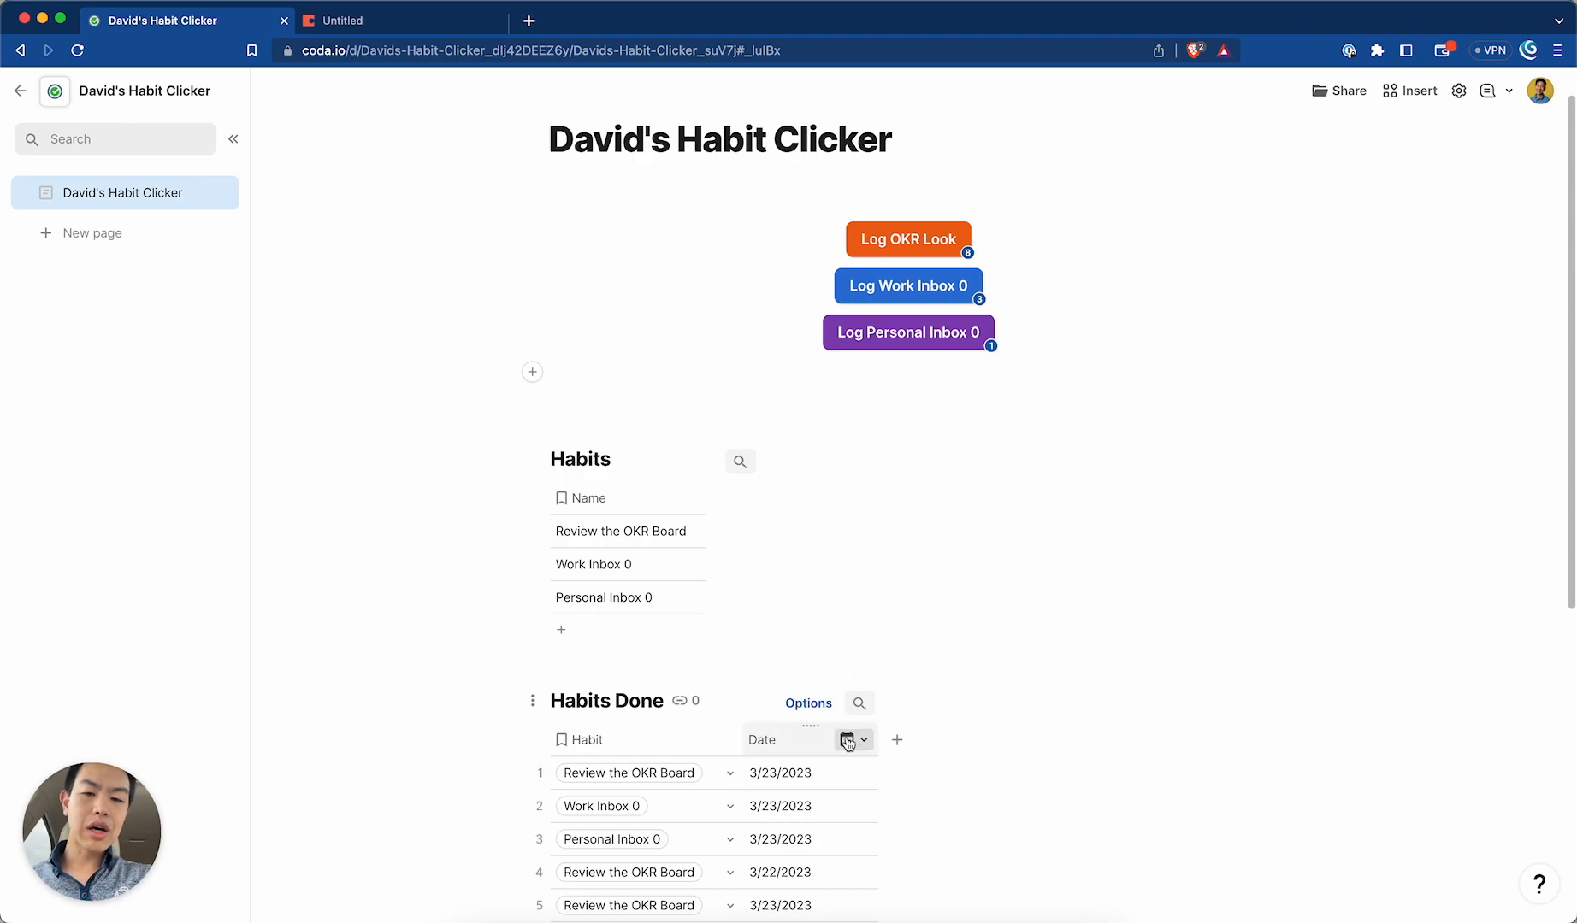
right_click(656, 745)
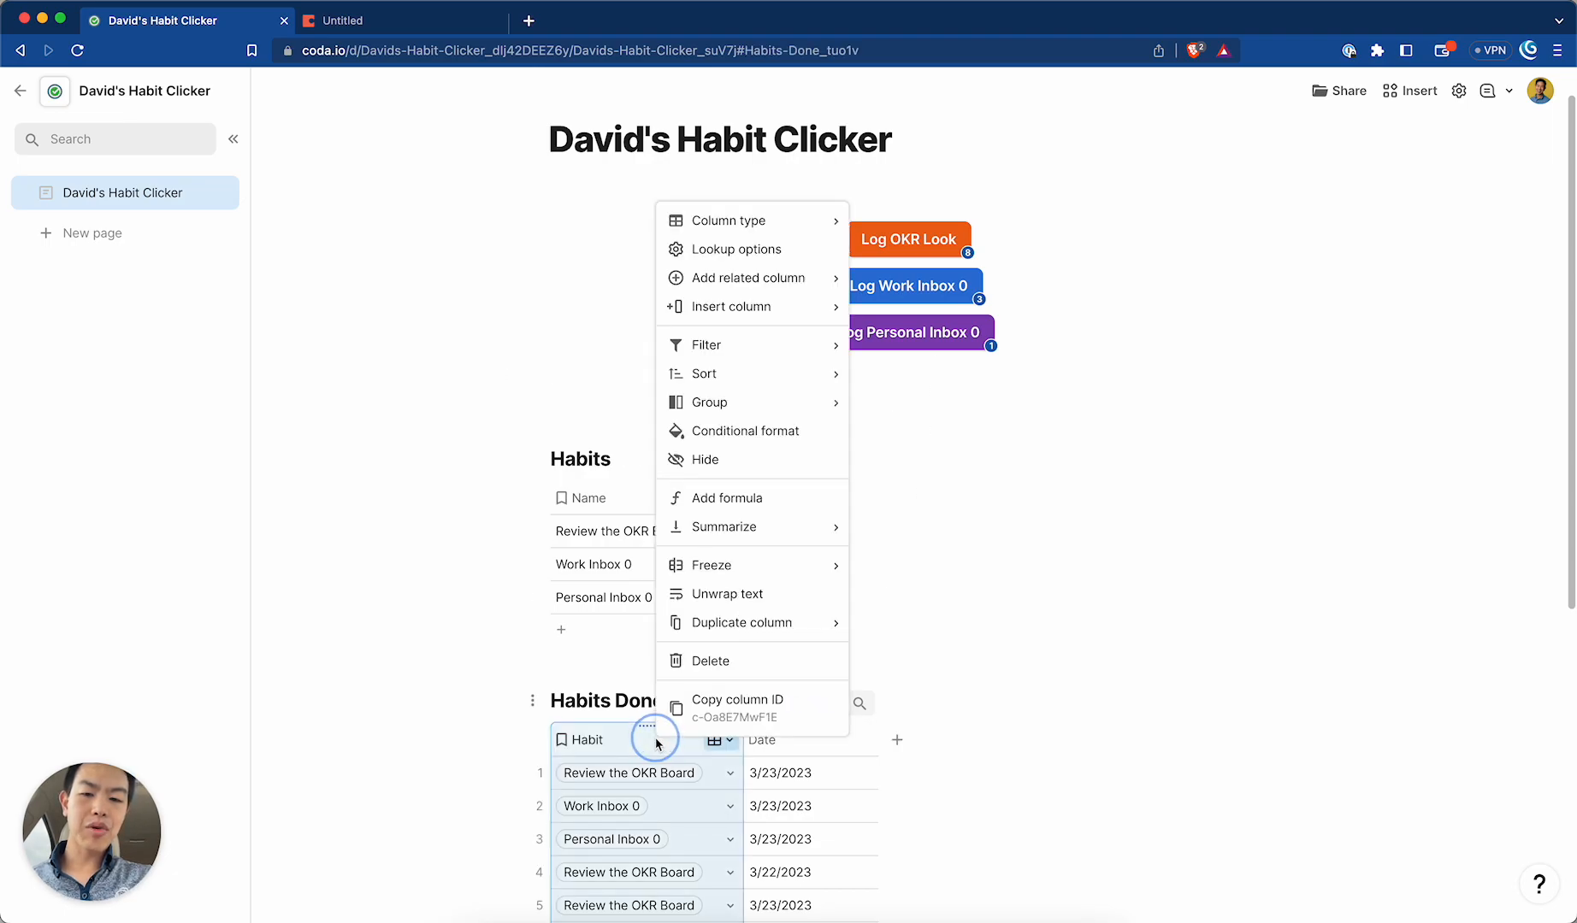
left_click(717, 773)
scroll(753, 773, "down", 5)
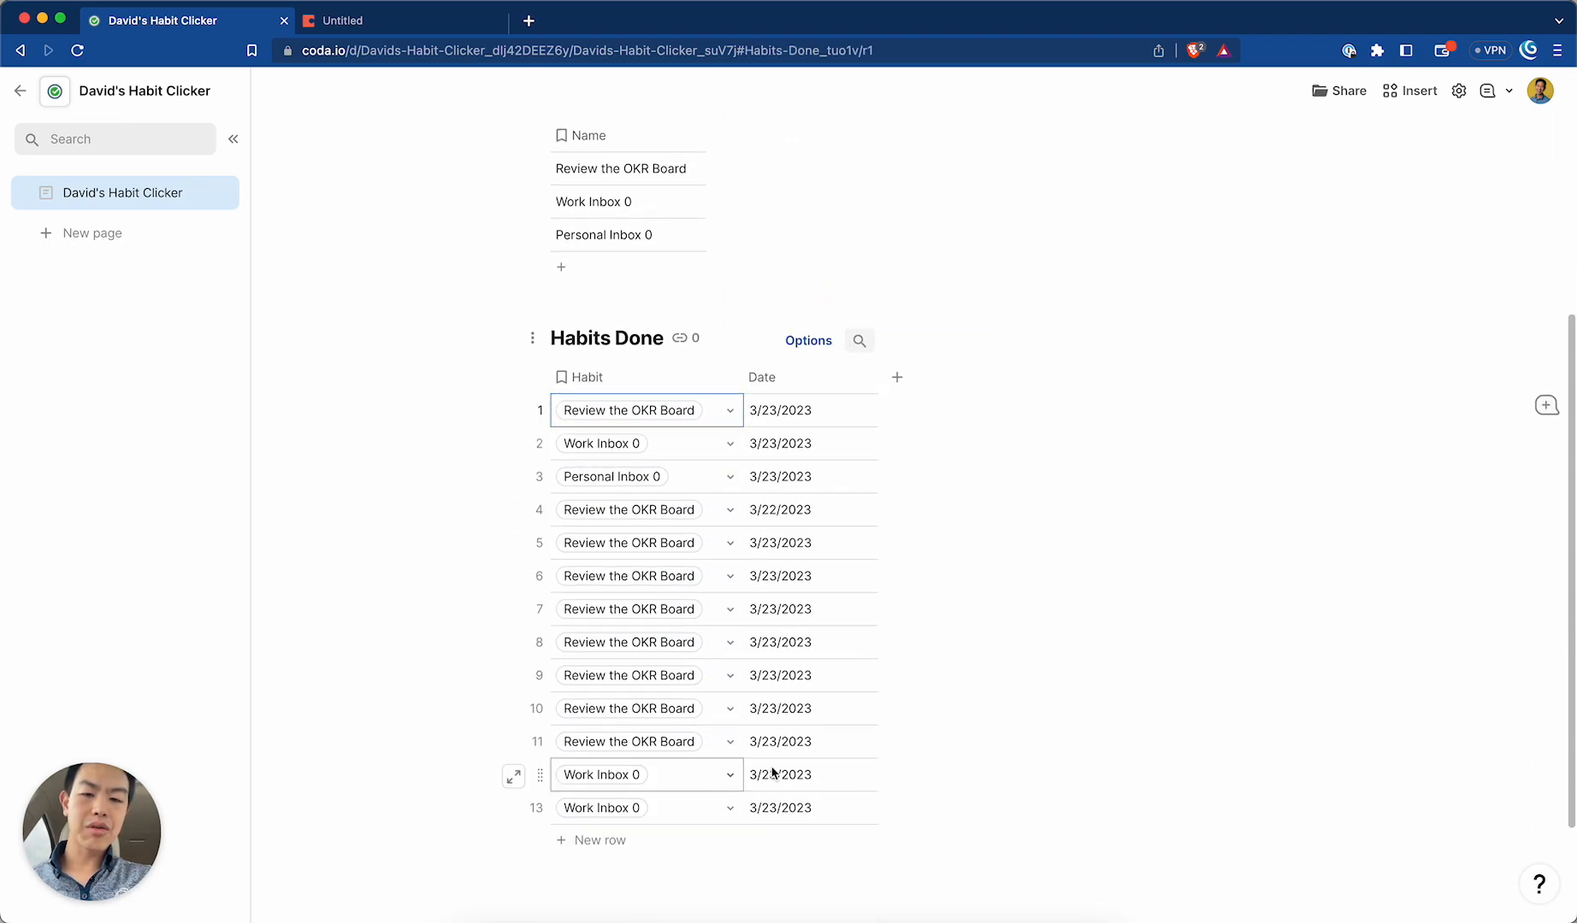
left_click(848, 816, "shift")
scroll(816, 686, "up", 3)
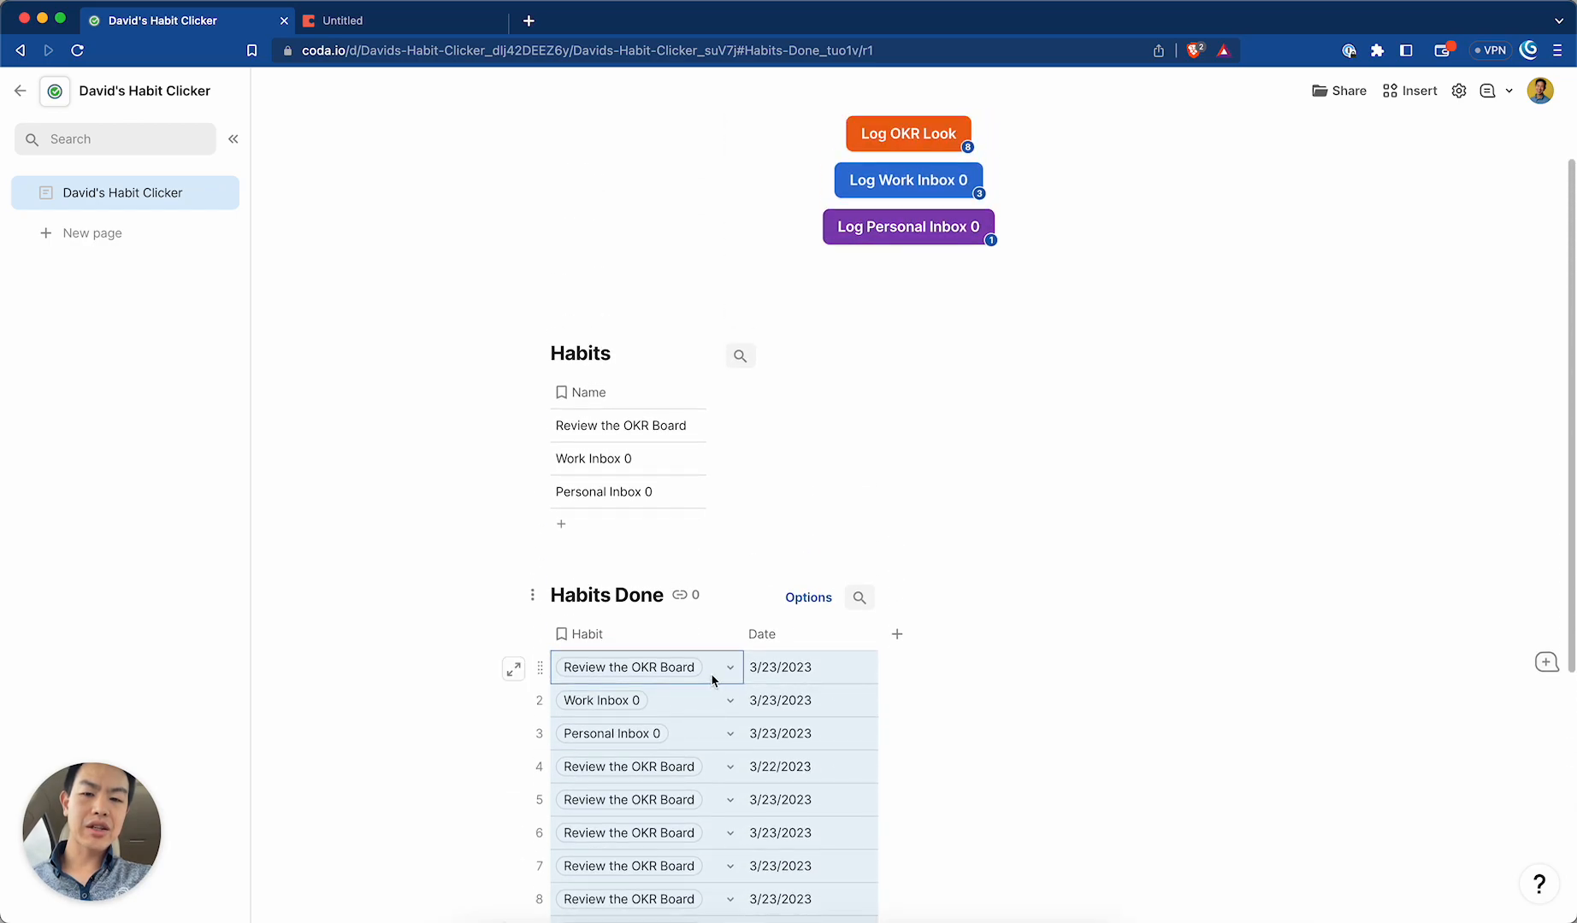
right_click(714, 678)
left_click(749, 821)
left_click(849, 272)
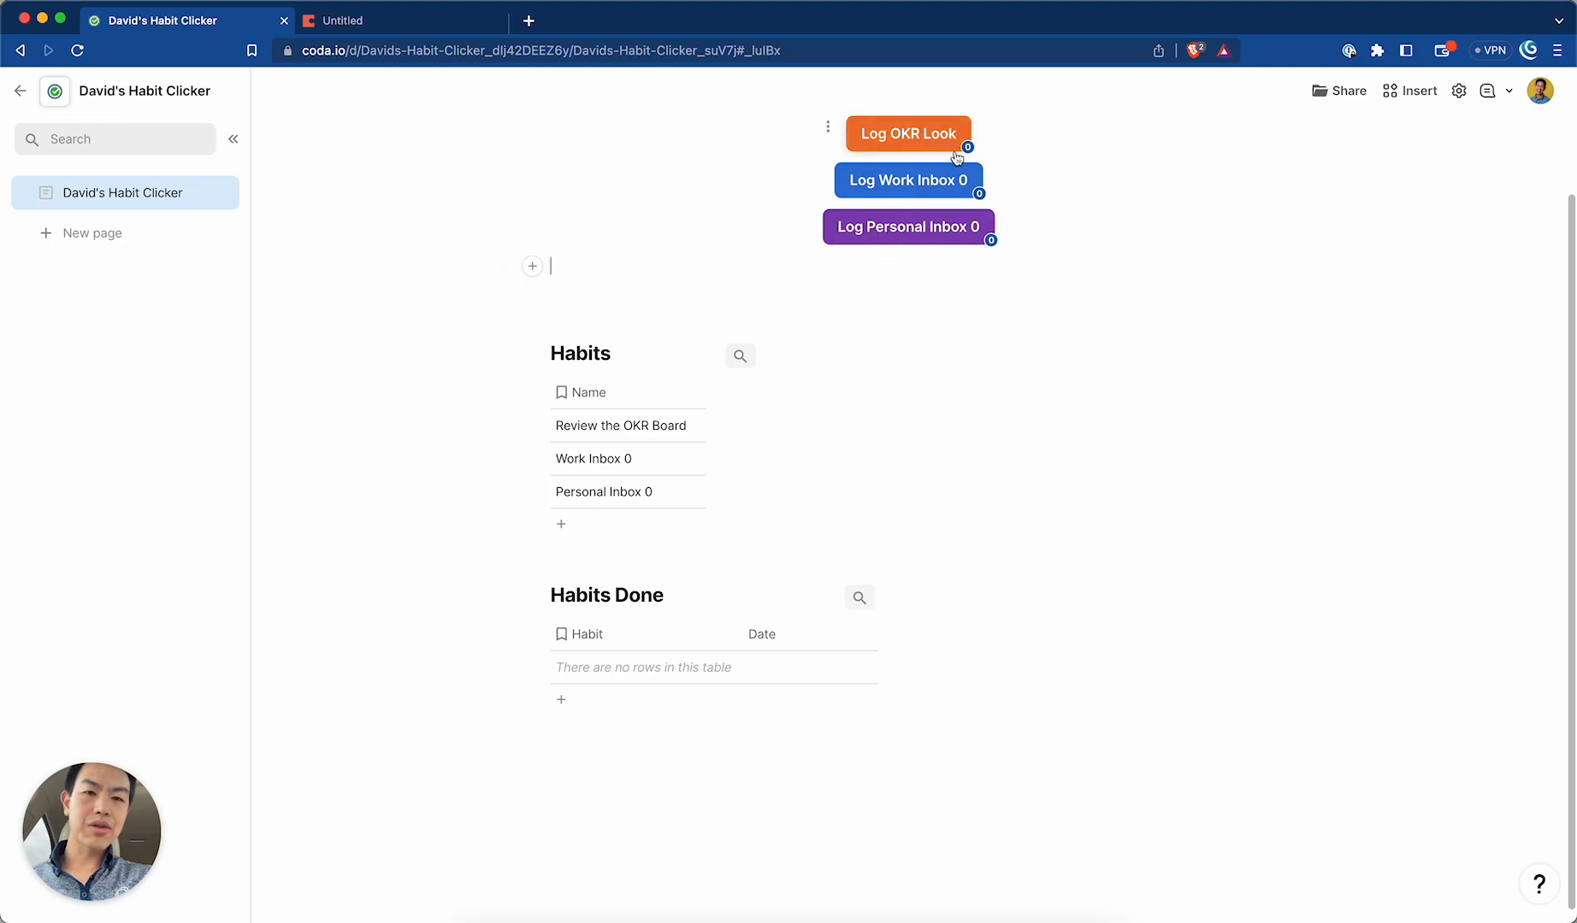
Run Log OKR Look, Log Work Inbox 0 and Log Personal Inbox 0 once each to log all three habits.
left_click(954, 147)
left_click(961, 179)
left_click(962, 227)
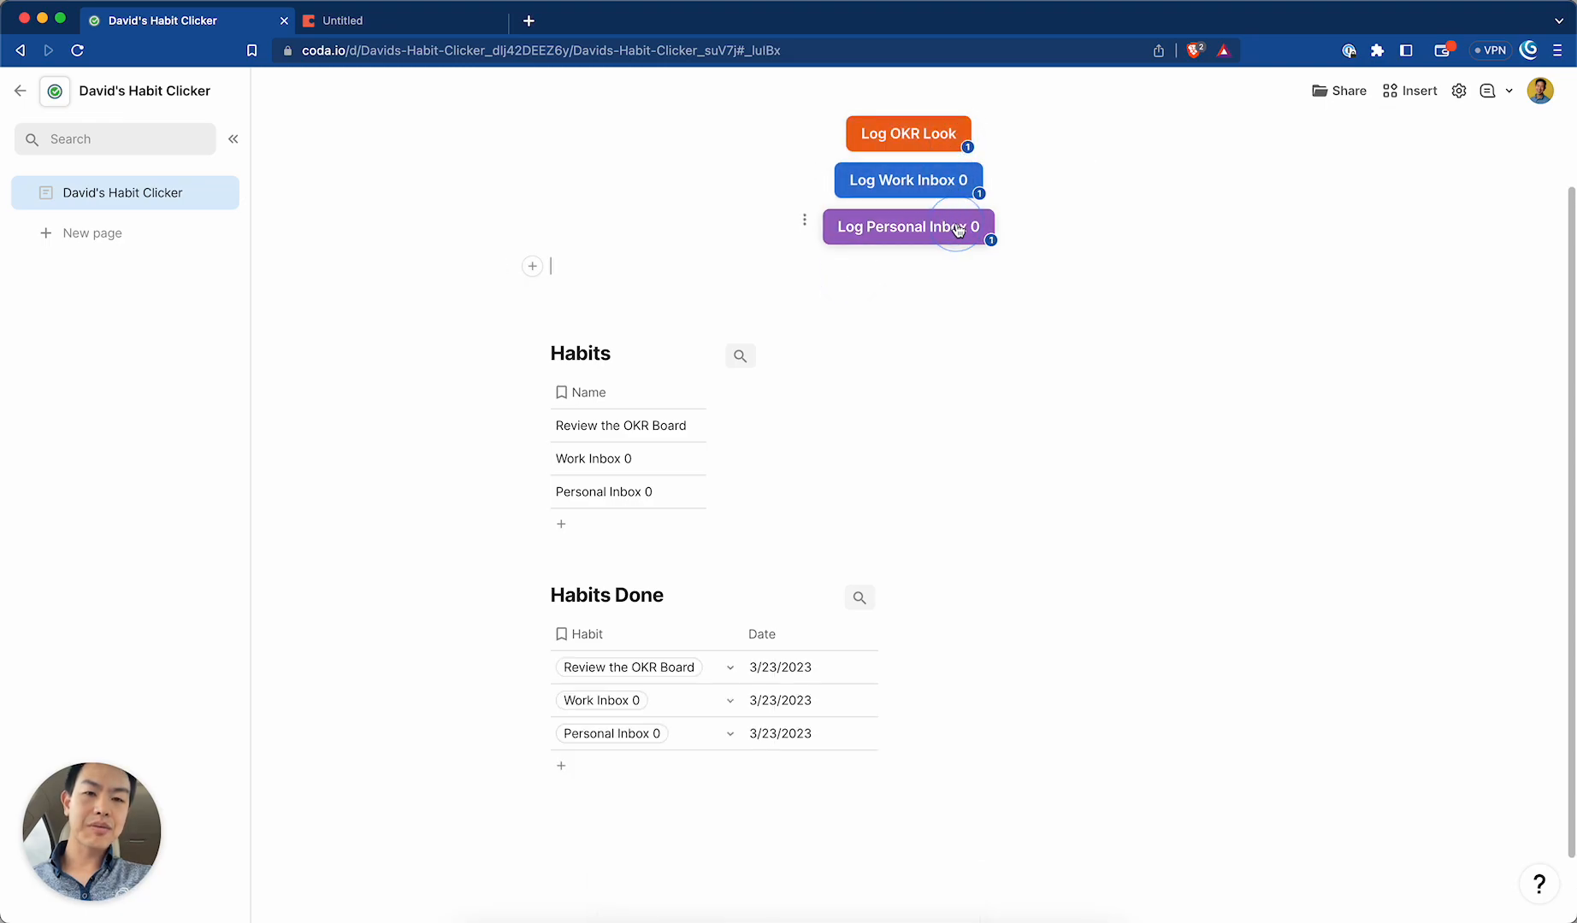
Insert an empty line between the habit buttons and the Habits table.
scroll(867, 299, "up", 1)
left_click(868, 299)
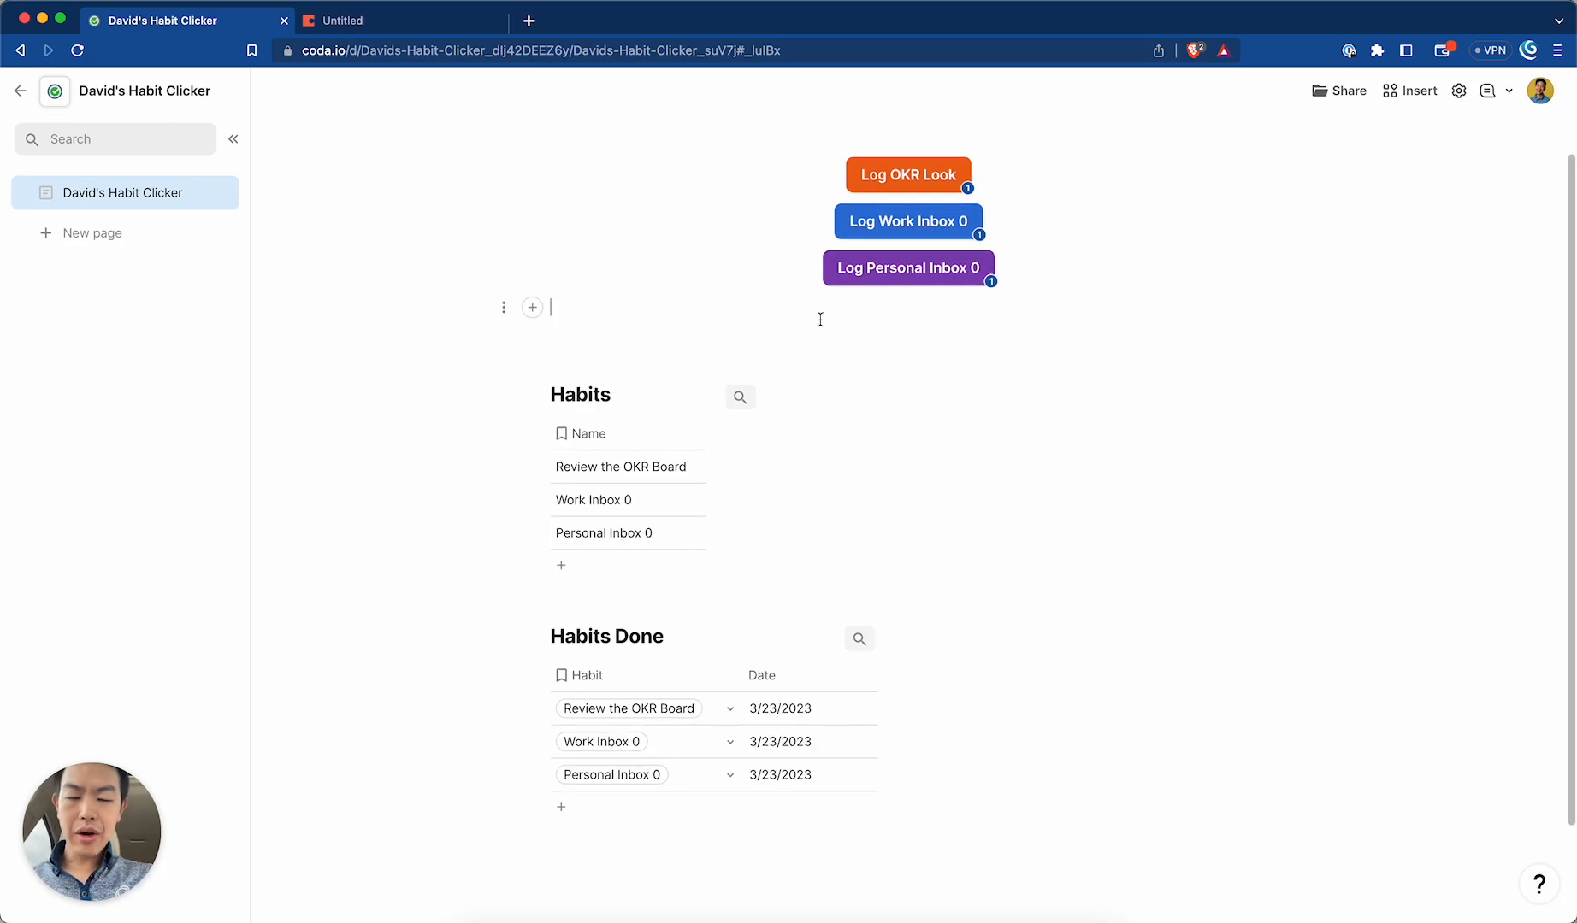
scroll(820, 319, "up", 3)
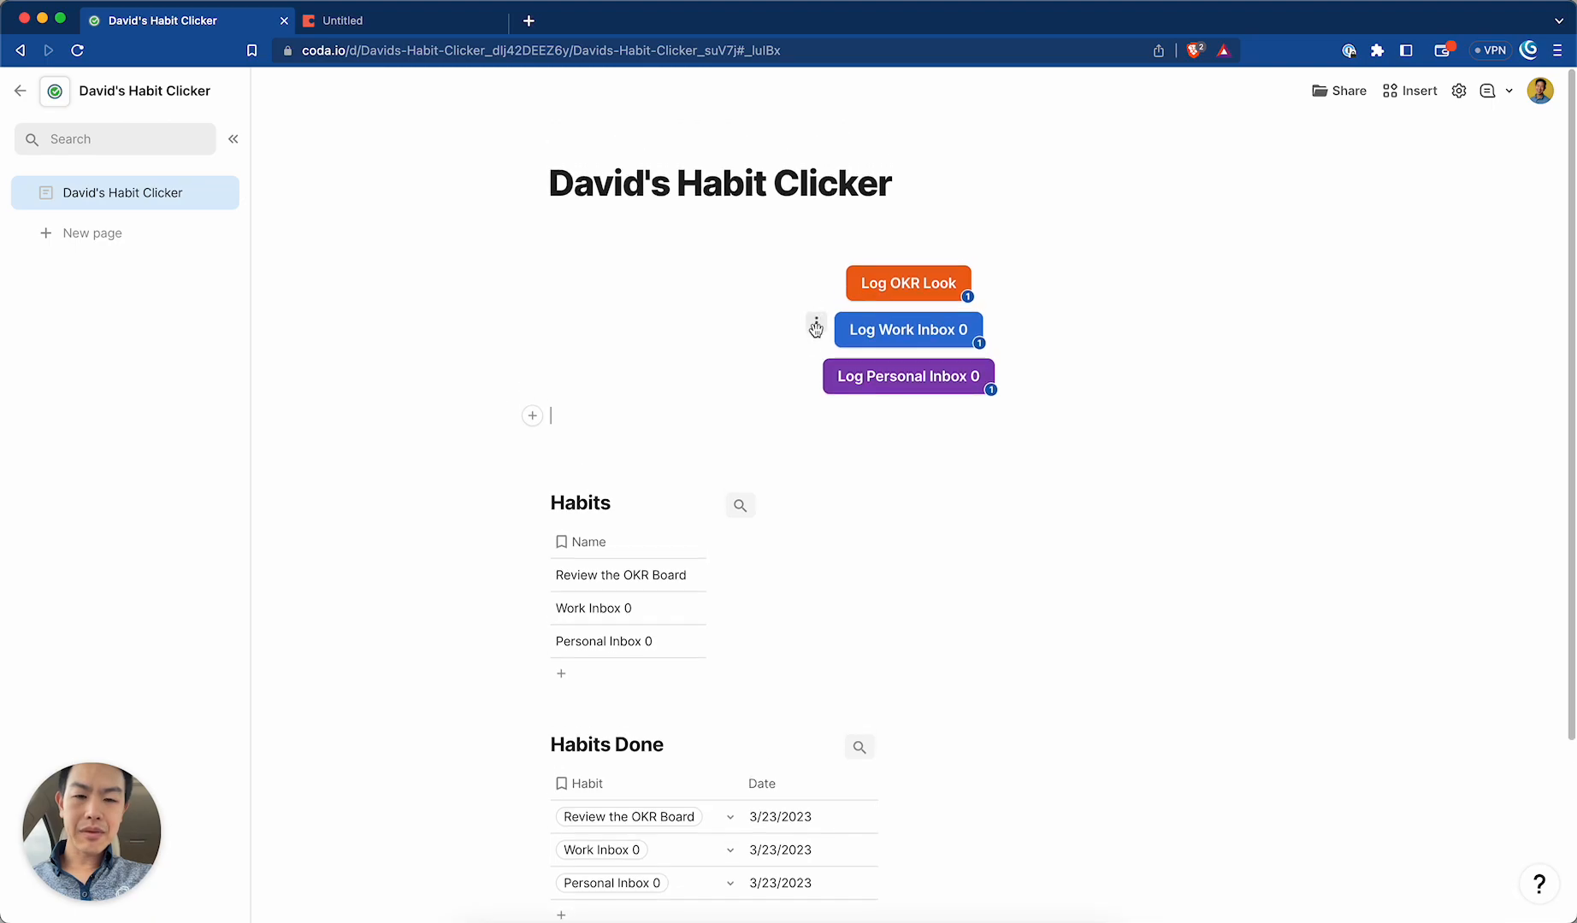
key("Return")
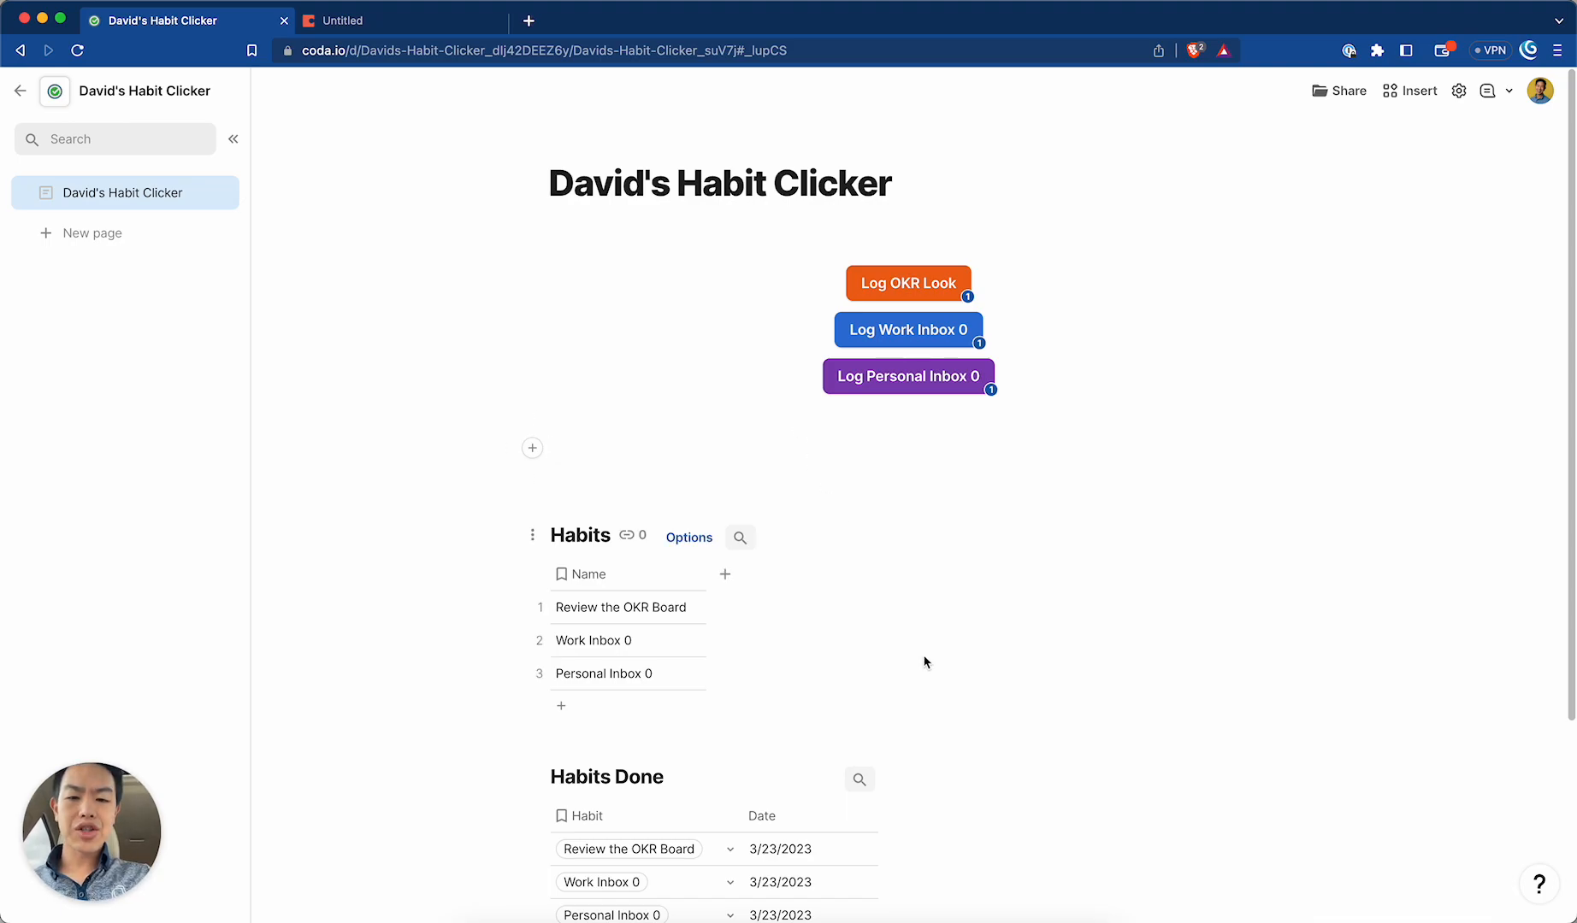
Copy the three logged rows in Habits Done and paste them as new rows below.
scroll(925, 659, "down", 3)
left_click(838, 623)
left_click(834, 662)
key("shift+Up")
key("shift+Up")
key("shift+Left")
key("super+c")
left_click(678, 688)
left_click(680, 690)
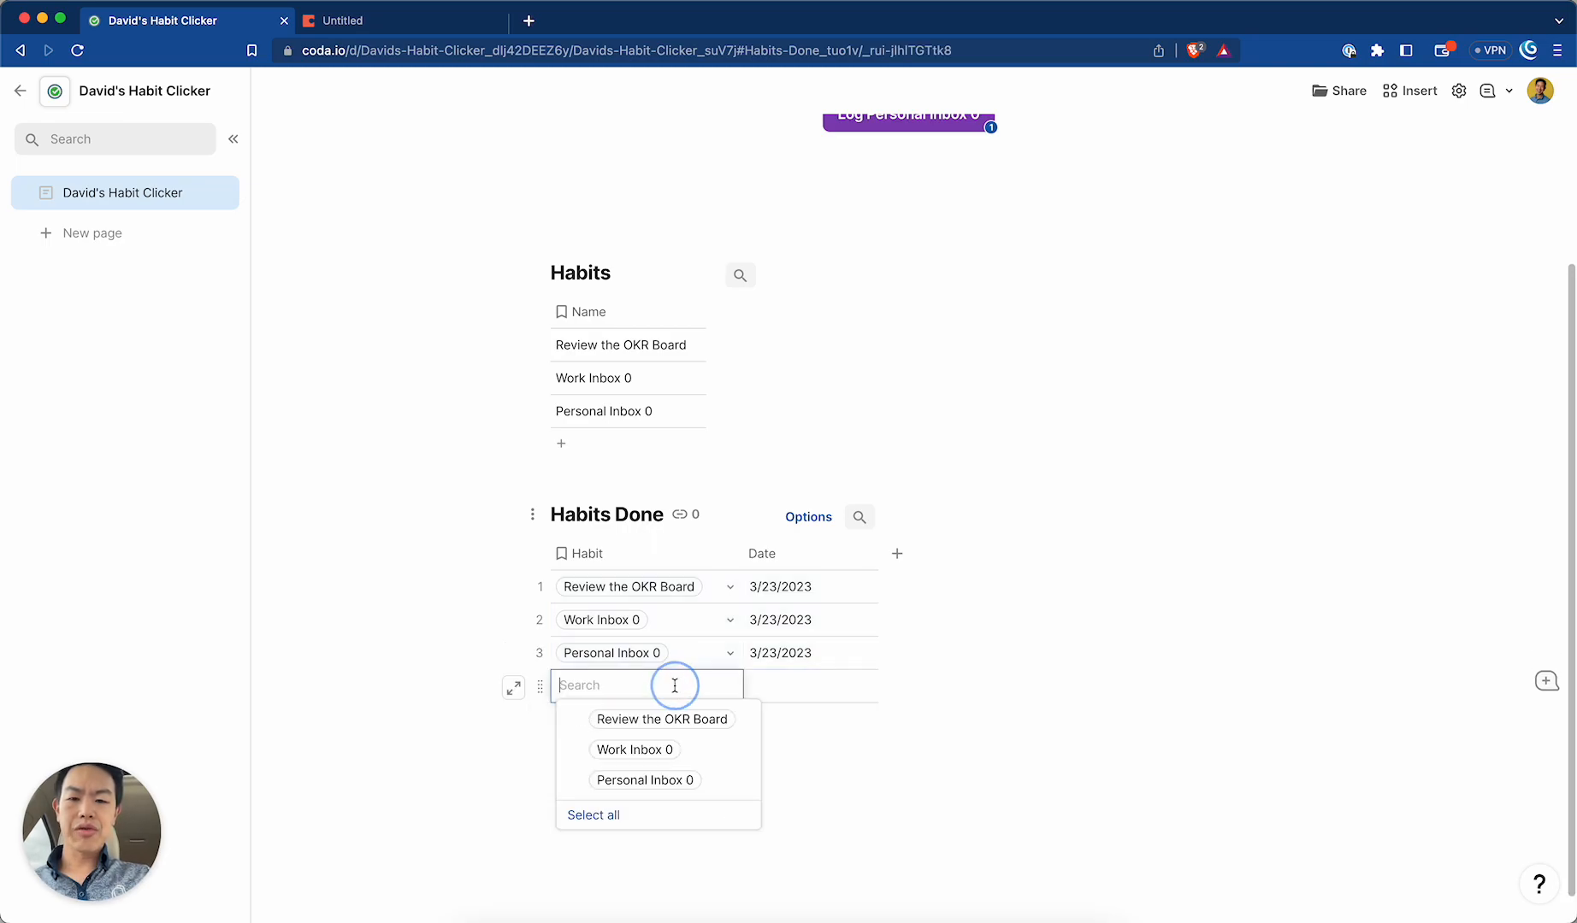
left_click(809, 687)
left_click(689, 694)
key("super+v")
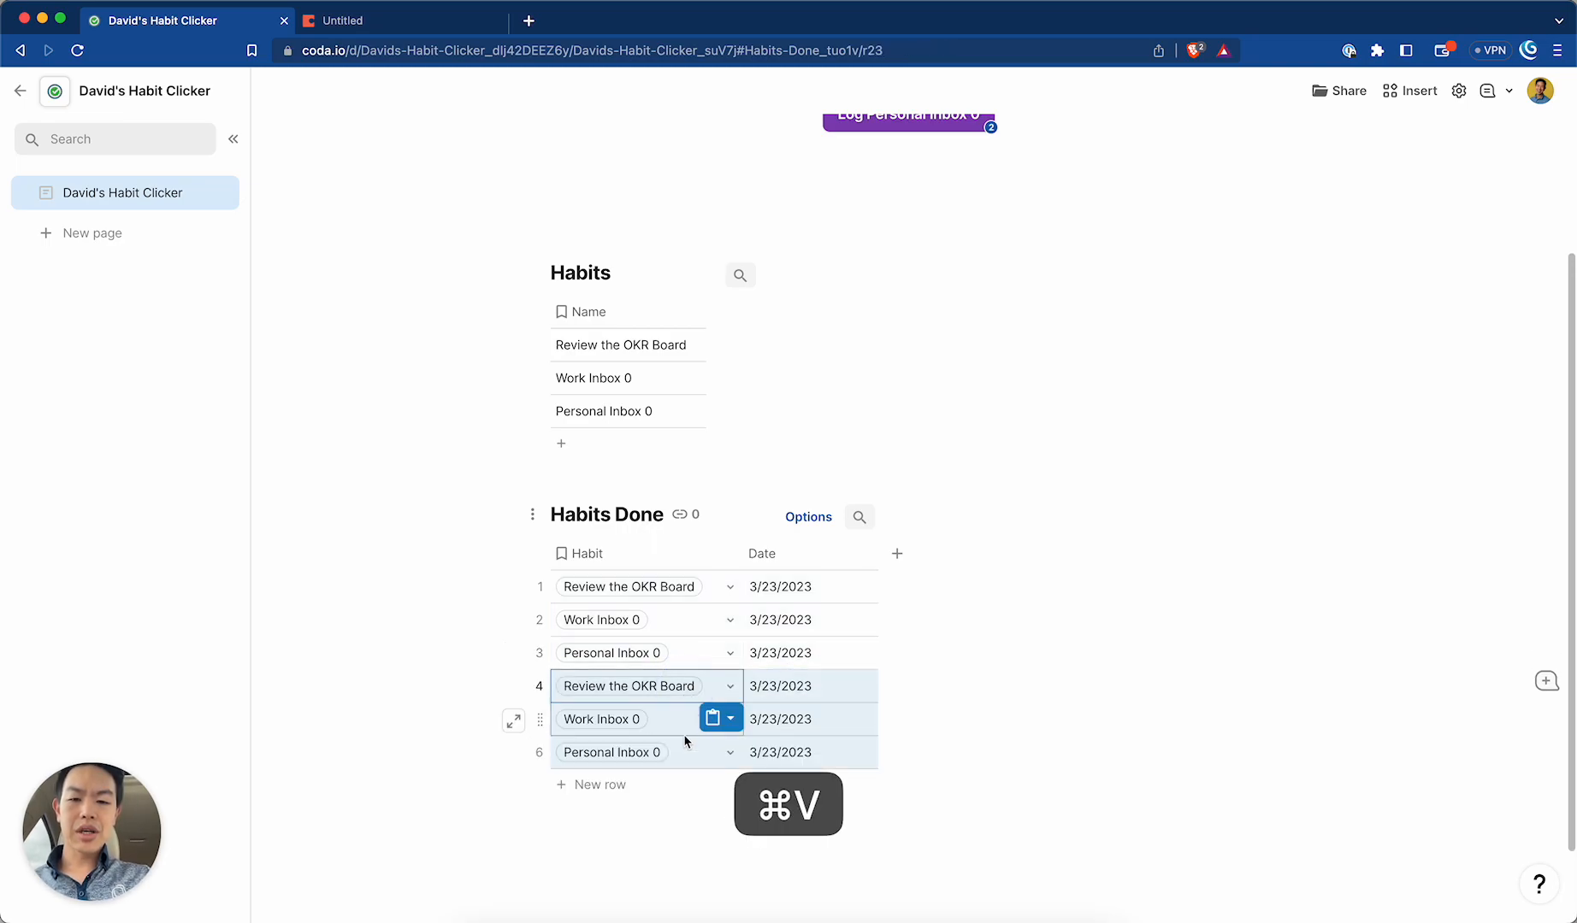
Paste the copied set of three habit rows two more times at the end of Habits Done.
key("Right")
key("Down")
left_click(673, 770)
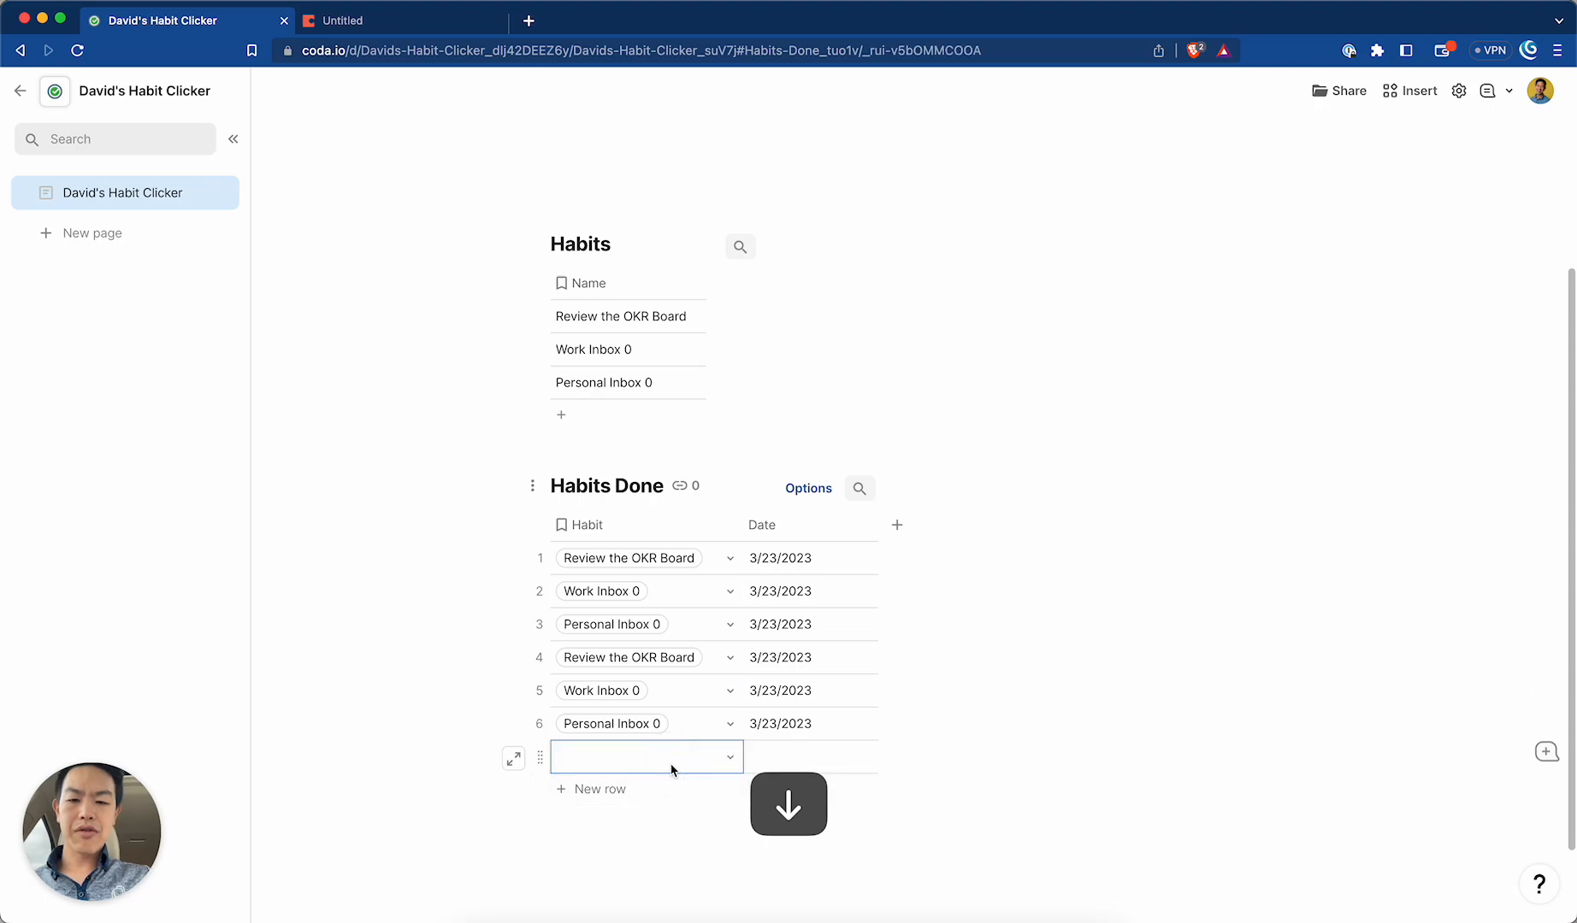
key("super+v")
left_click(658, 687)
key("super+v")
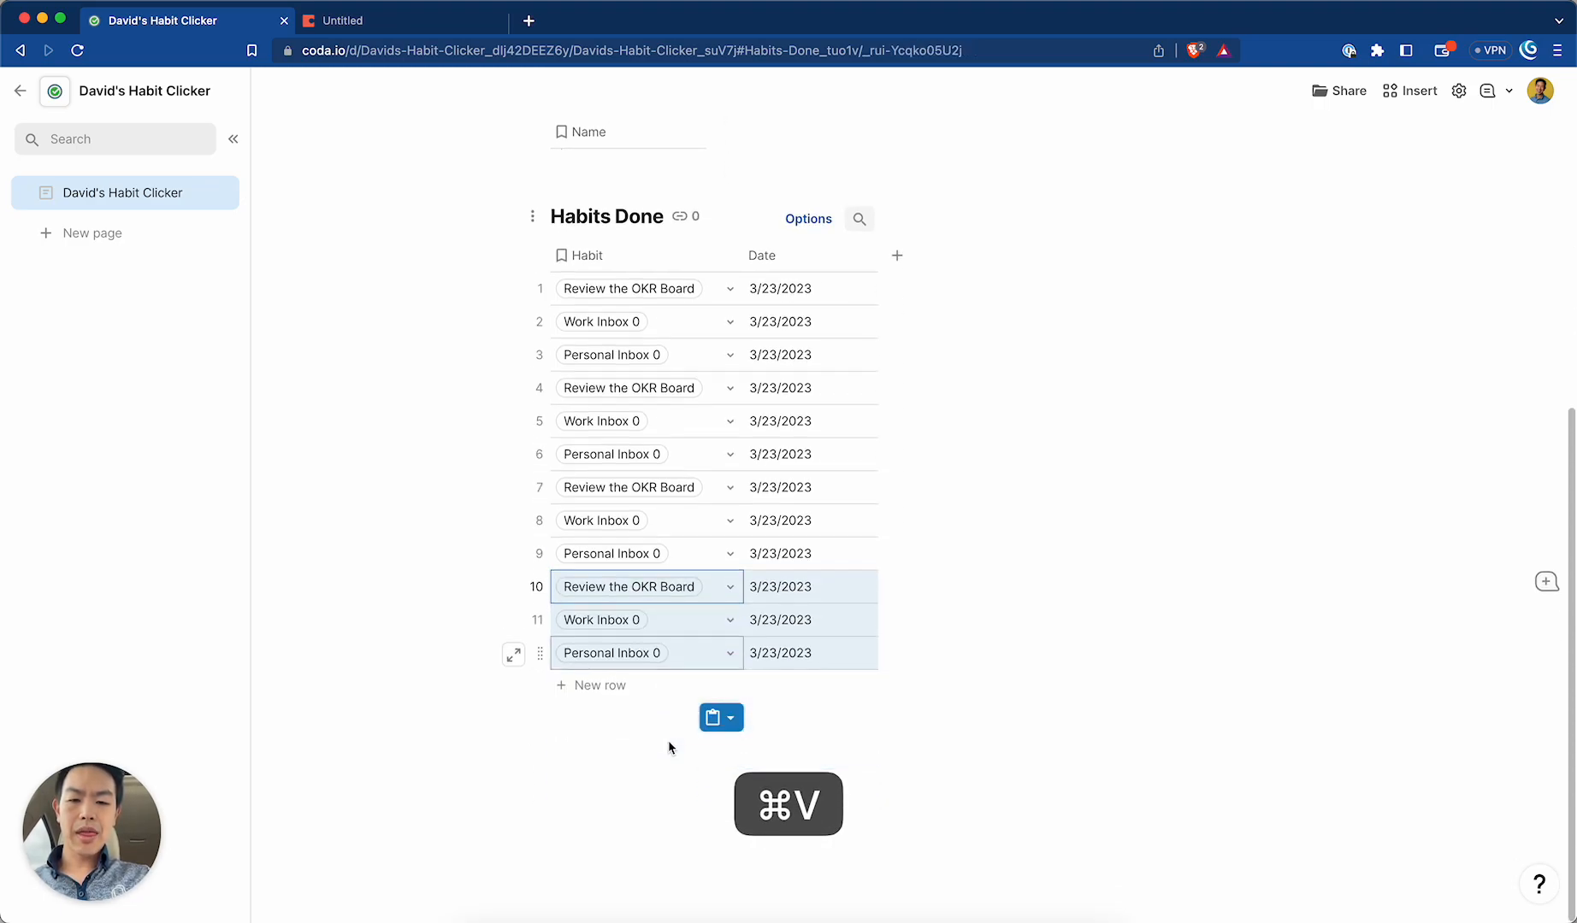
Paste the copied set of three habit rows three more times at the end of Habits Done.
left_click(665, 684)
key("super+v")
left_click(659, 686)
key("super+v")
left_click(648, 689)
key("super+v")
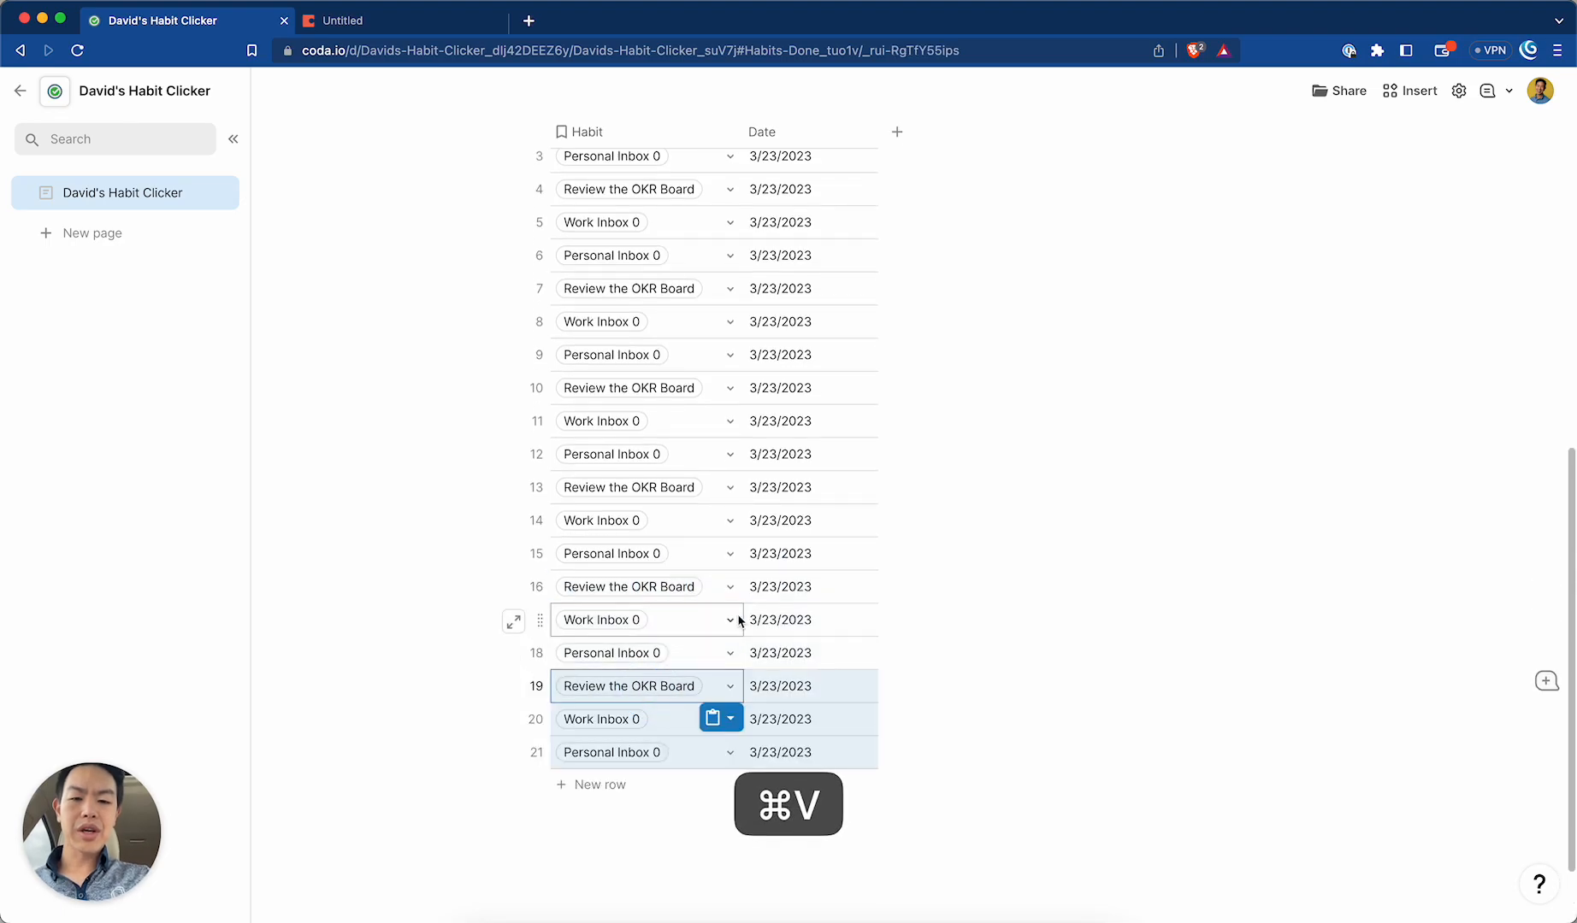
Set the dates of rows 4 to 6 in Habits Done to 3/22/2023.
scroll(741, 620, "up", 4)
left_click(835, 530)
key("shift+Down")
key("shift+Down")
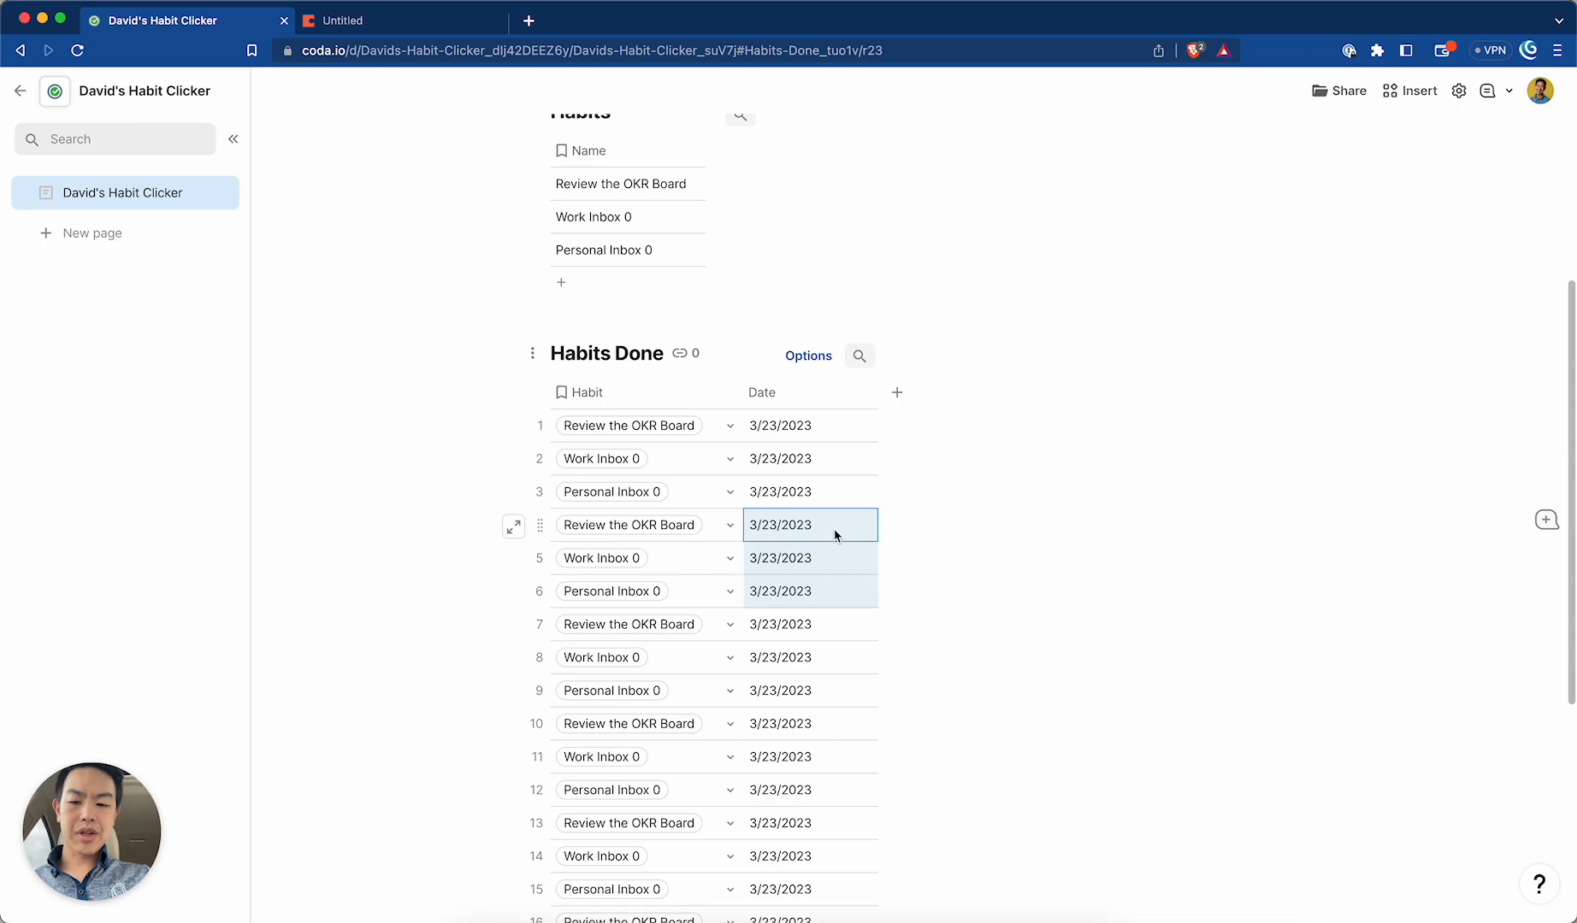
type("22")
key("Return")
left_click(830, 535)
key("super+c")
key("Down")
key("shift+Down")
key("super+v")
Set the dates of rows 7 to 9 in Habits Done to 3/21/2023.
key("Down")
key("Down")
type("3/21")
key("Return")
key("Up")
key("super+c")
key("Down")
key("shift+Down")
key("super+v")
Set the dates of rows 10 to 12 in Habits Done to 3/20/2023.
key("Down")
key("Down")
type("3/20")
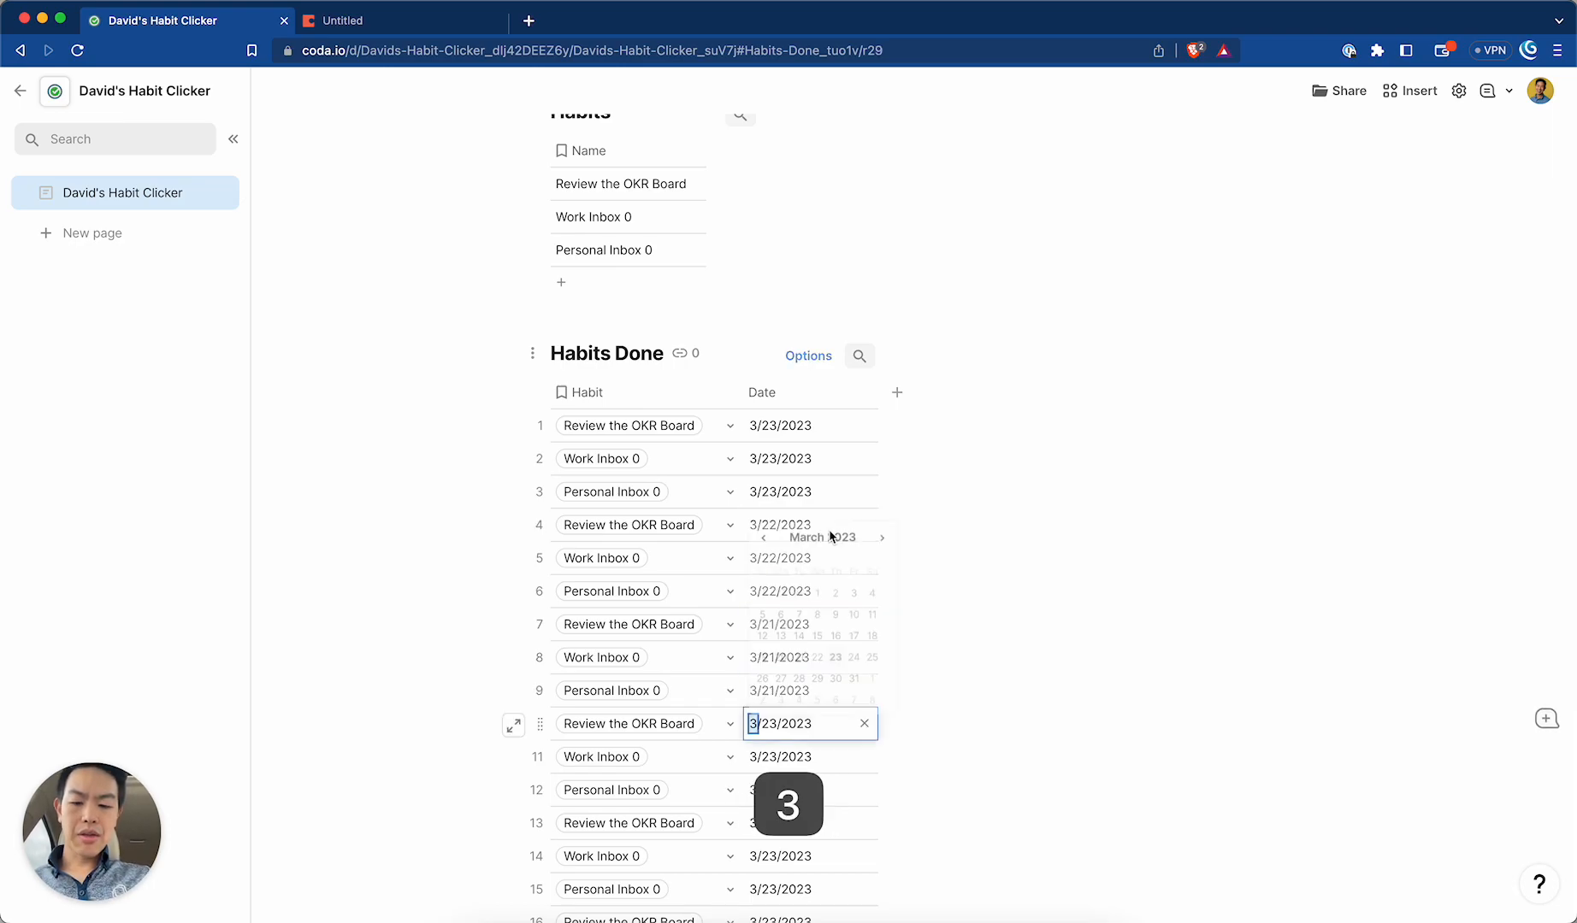
key("Return")
key("Up")
key("super+c")
key("Down")
key("shift+Down")
key("super+v")
Set the dates of rows 13 to 15 in Habits Done to 3/19/2023.
key("Down")
key("Down")
key("Down")
key("Down")
scroll(829, 582, "down", 5)
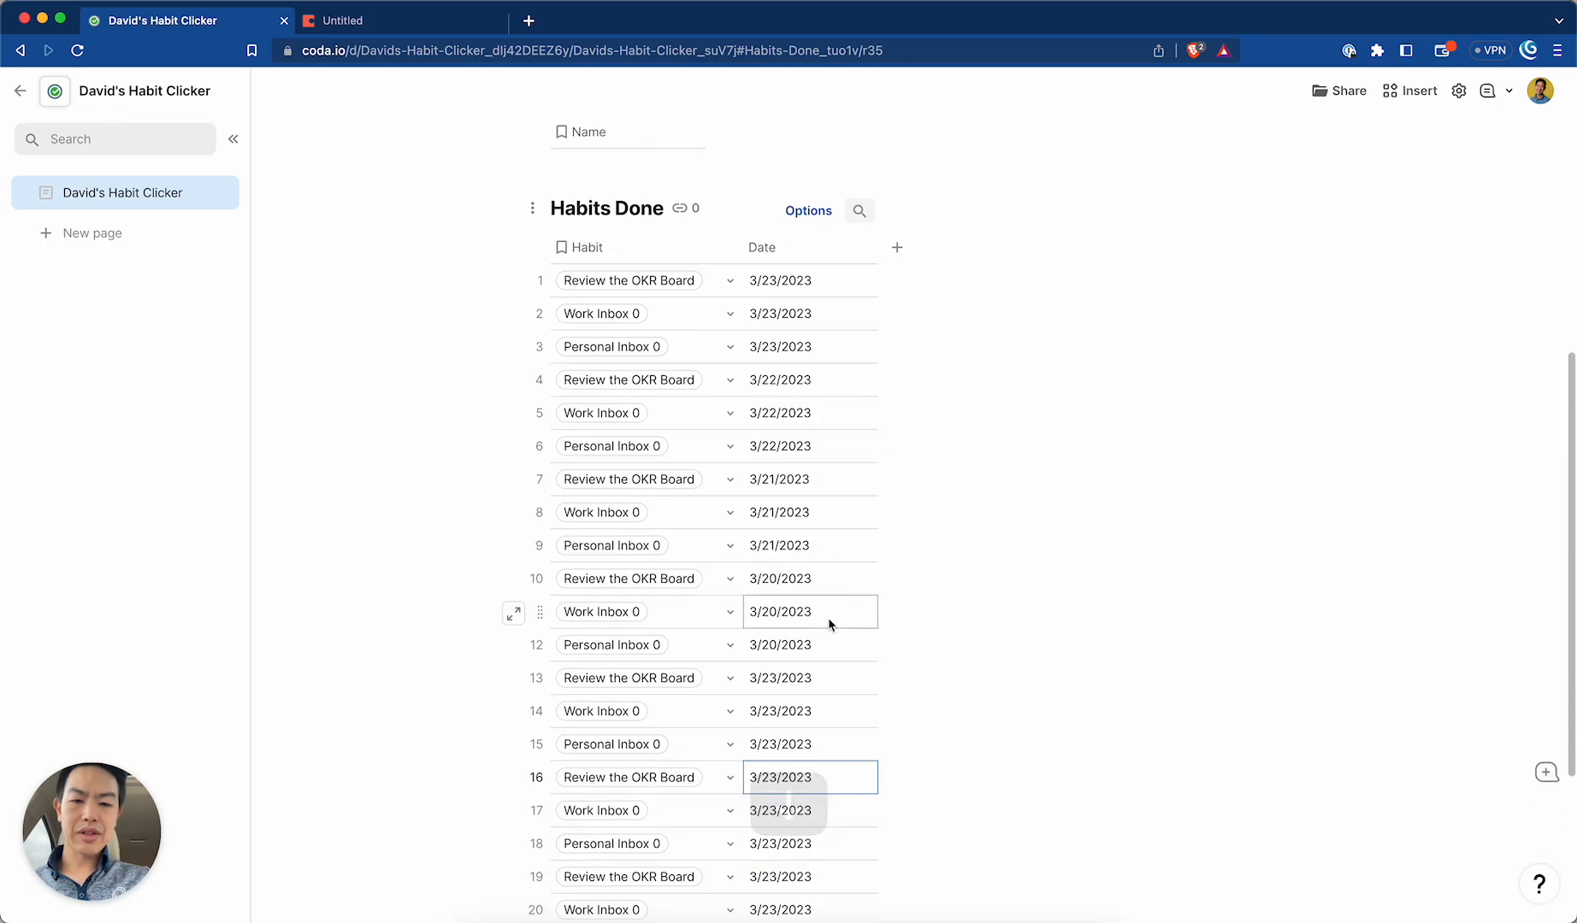
left_click(858, 425)
type("3/19")
key("Return")
key("Up")
key("super+c")
key("shift+Down")
key("super+v")
key("Down")
key("super+v")
Set the dates of rows 16 to 18 in Habits Done to 3/18/2023.
key("Down")
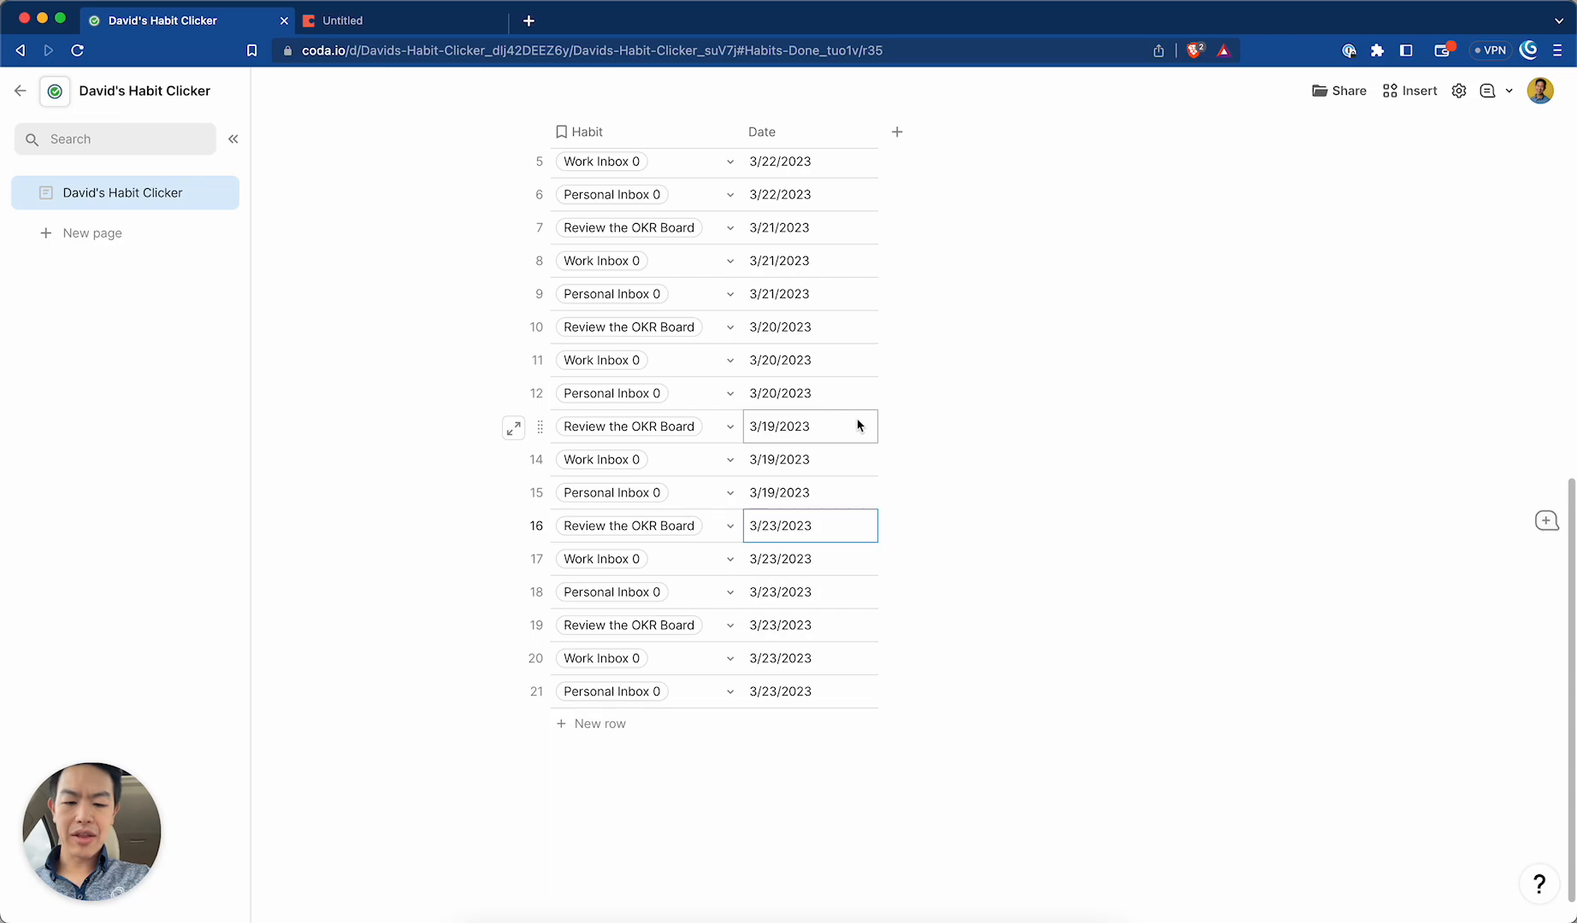
type("3/18")
key("Return")
key("Down")
key("Down")
Set the dates of rows 19 to 21 in Habits Done to 3/17/2023.
type("3/17")
key("Return")
key("Up")
key("super+c")
key("Down")
key("super+v")
key("Down")
key("super+v")
Insert a bar chart connected to the Habits Done table on the empty line below the habit buttons.
scroll(858, 425, "up", 10)
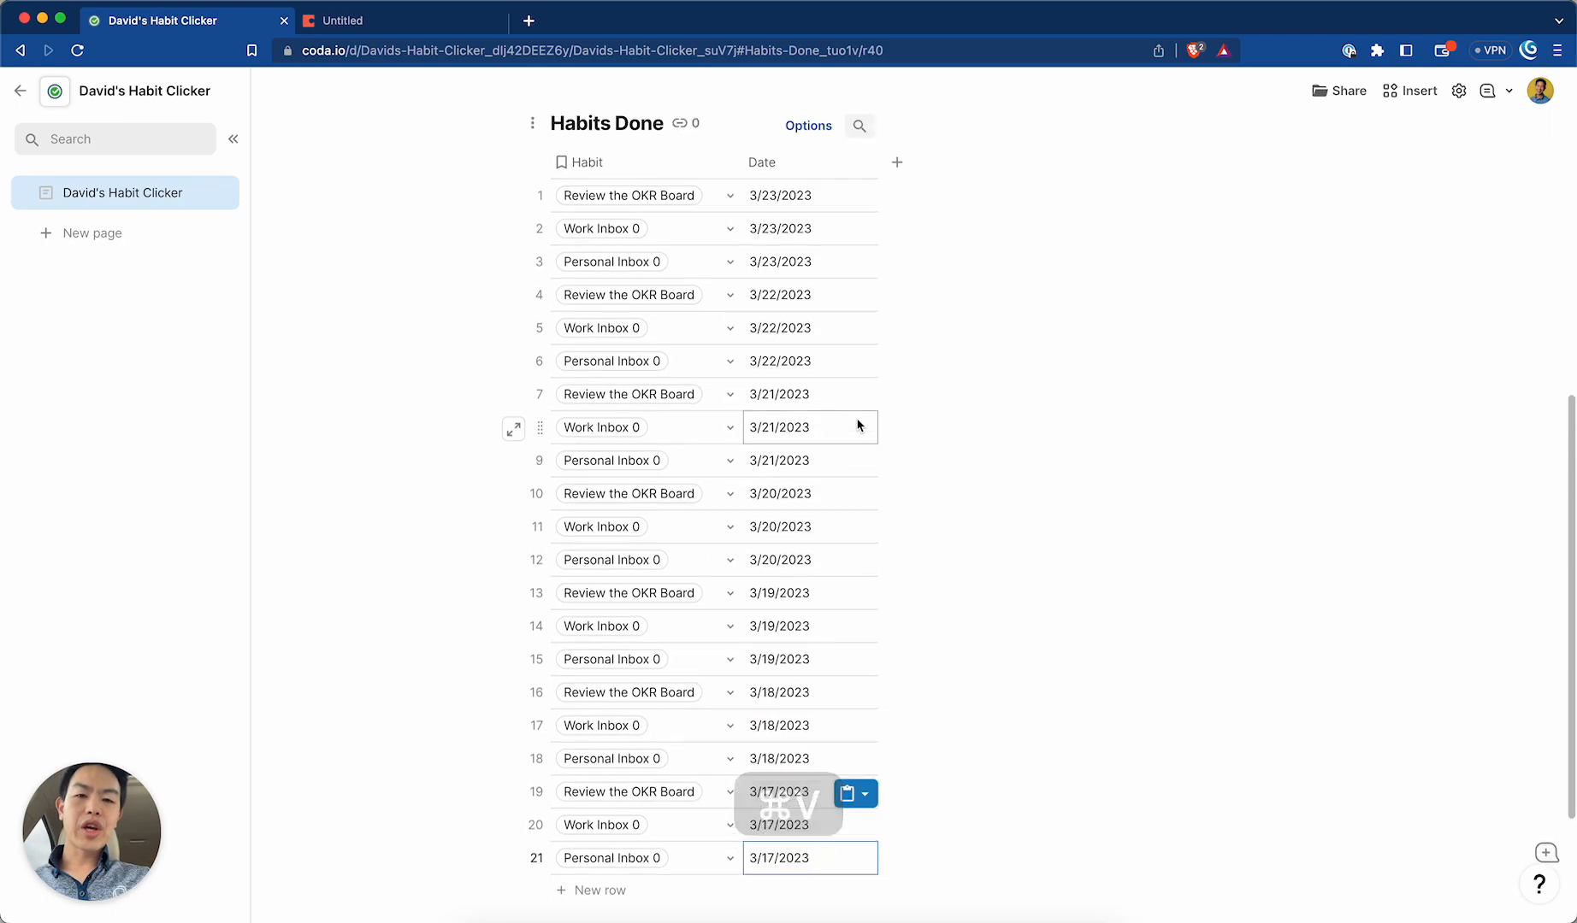
left_click(822, 343)
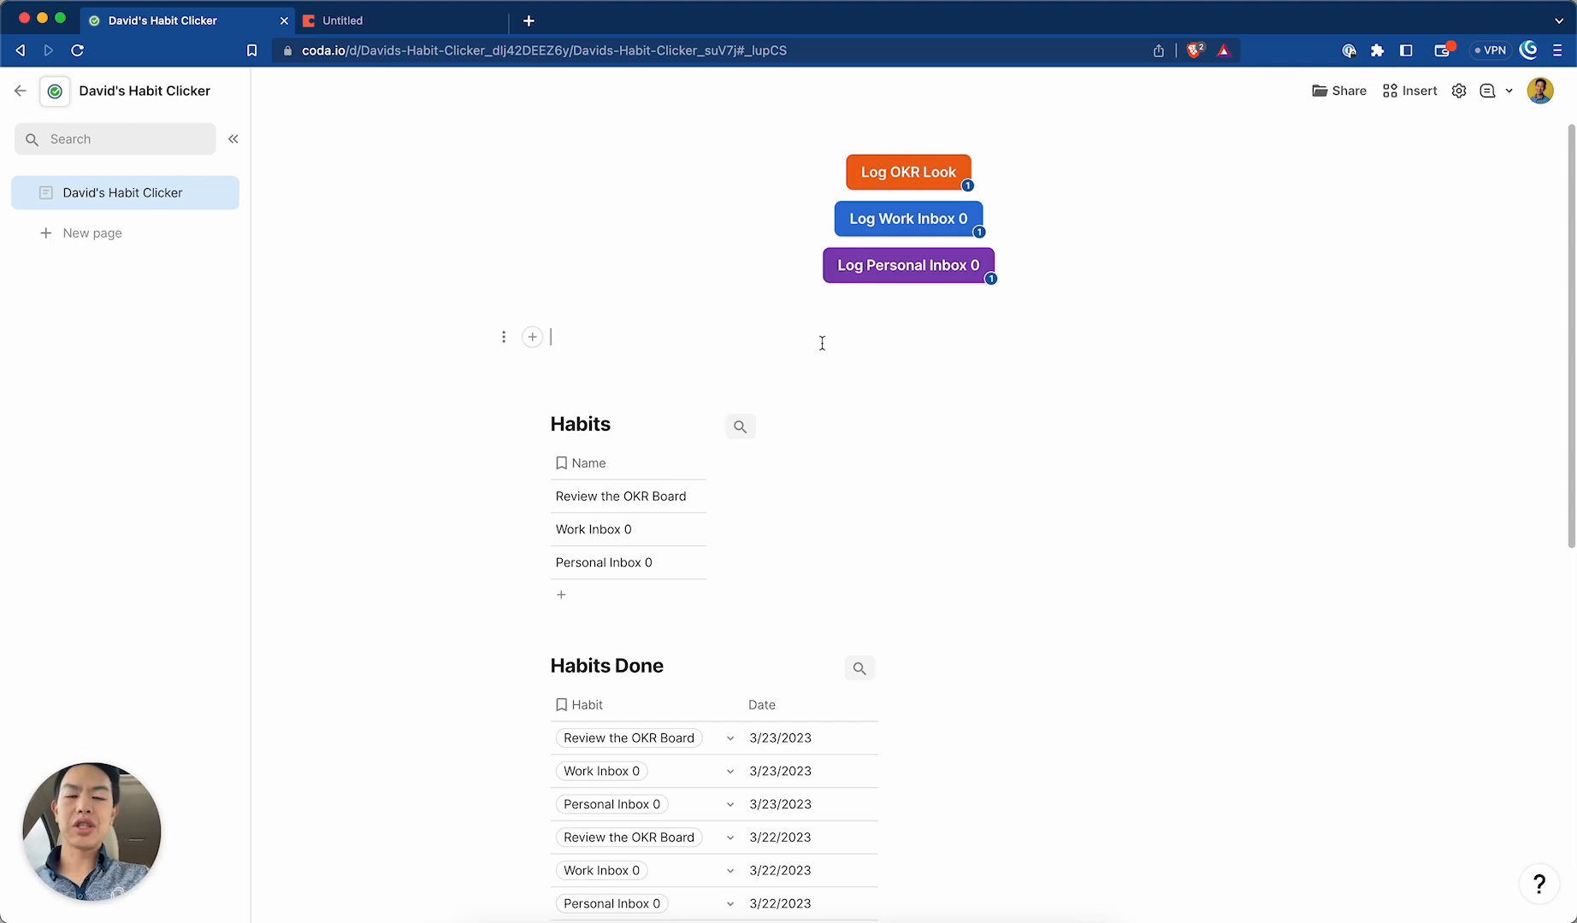
scroll(822, 343, "up", 2)
type("/")
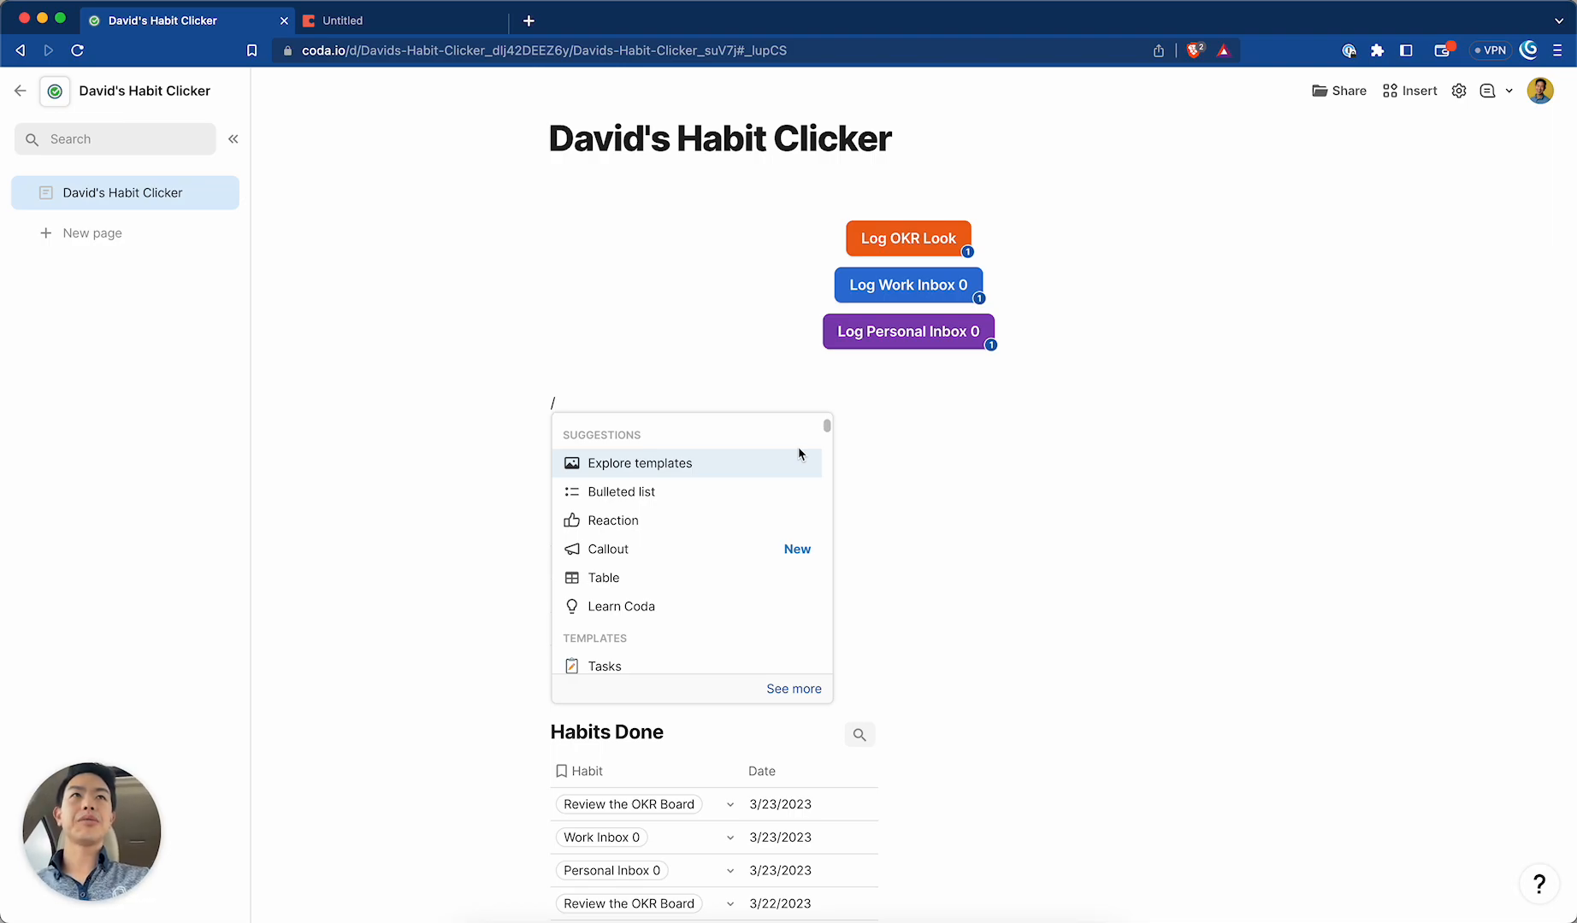
type("ch")
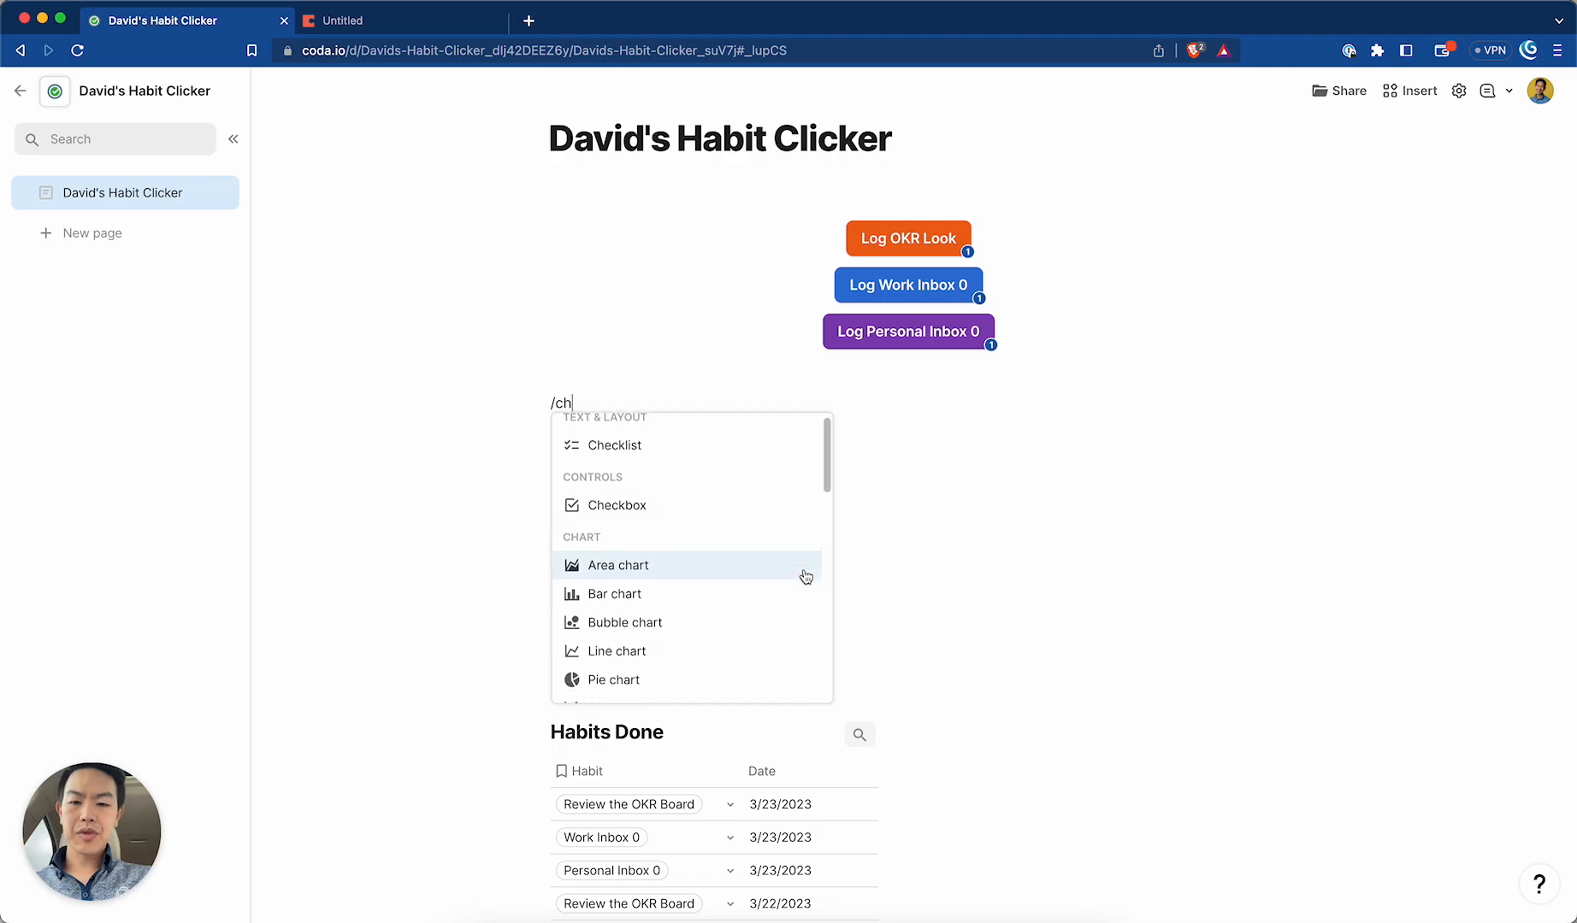
scroll(806, 577, "down", 3)
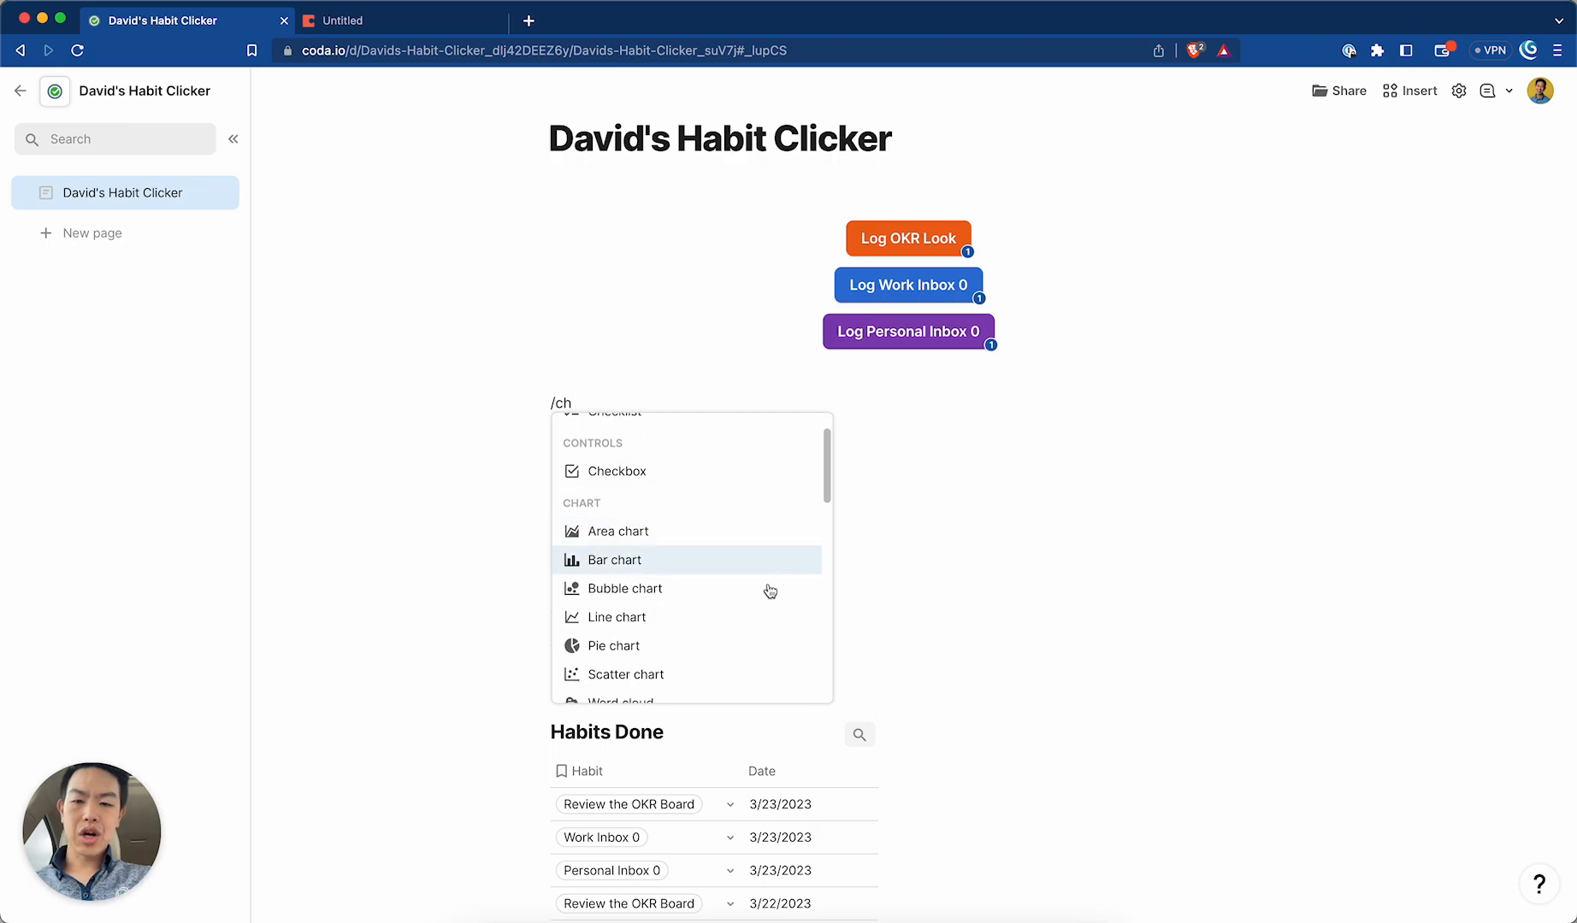
scroll(738, 563, "down", 2)
scroll(736, 563, "up", 3)
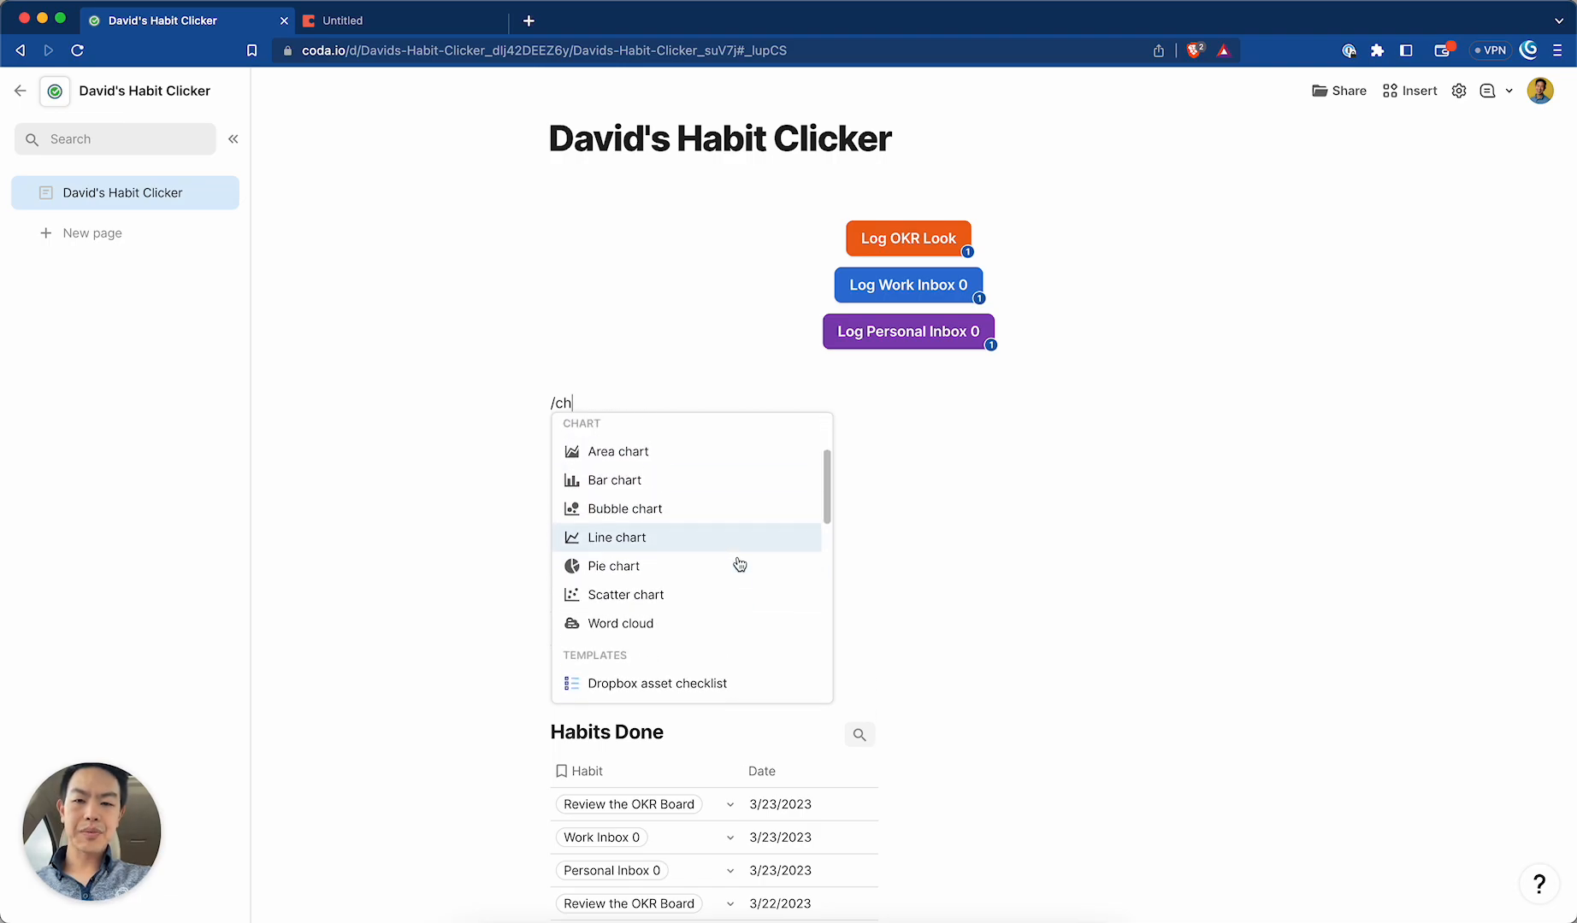
left_click(691, 494)
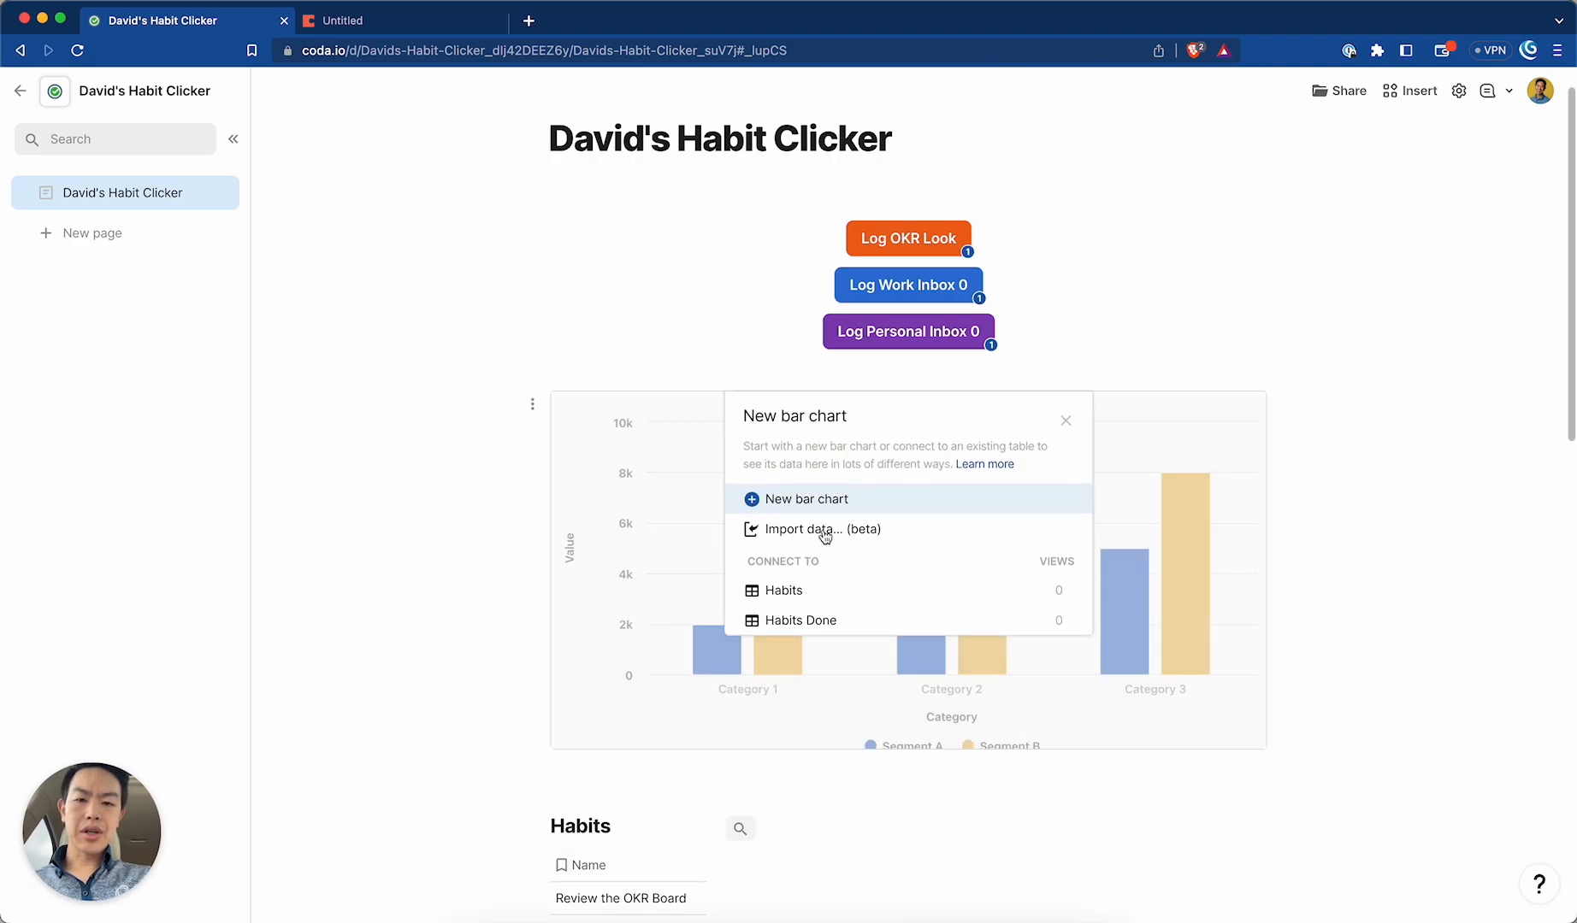
left_click(807, 617)
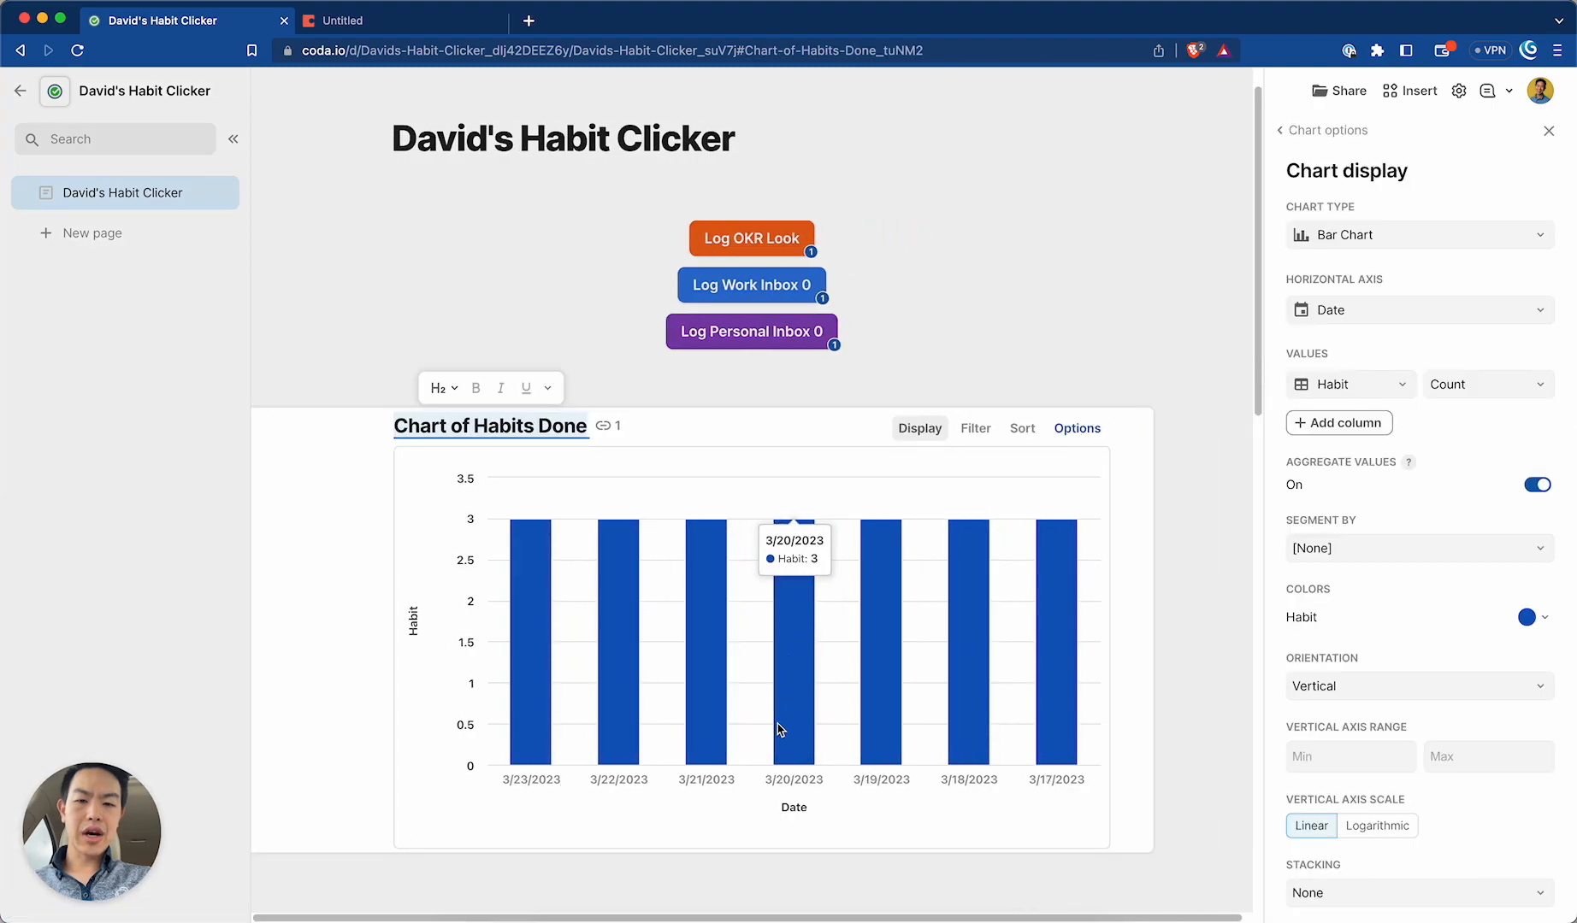
Segment the Habits Done bar chart by Habit.
scroll(1376, 471, "down", 1)
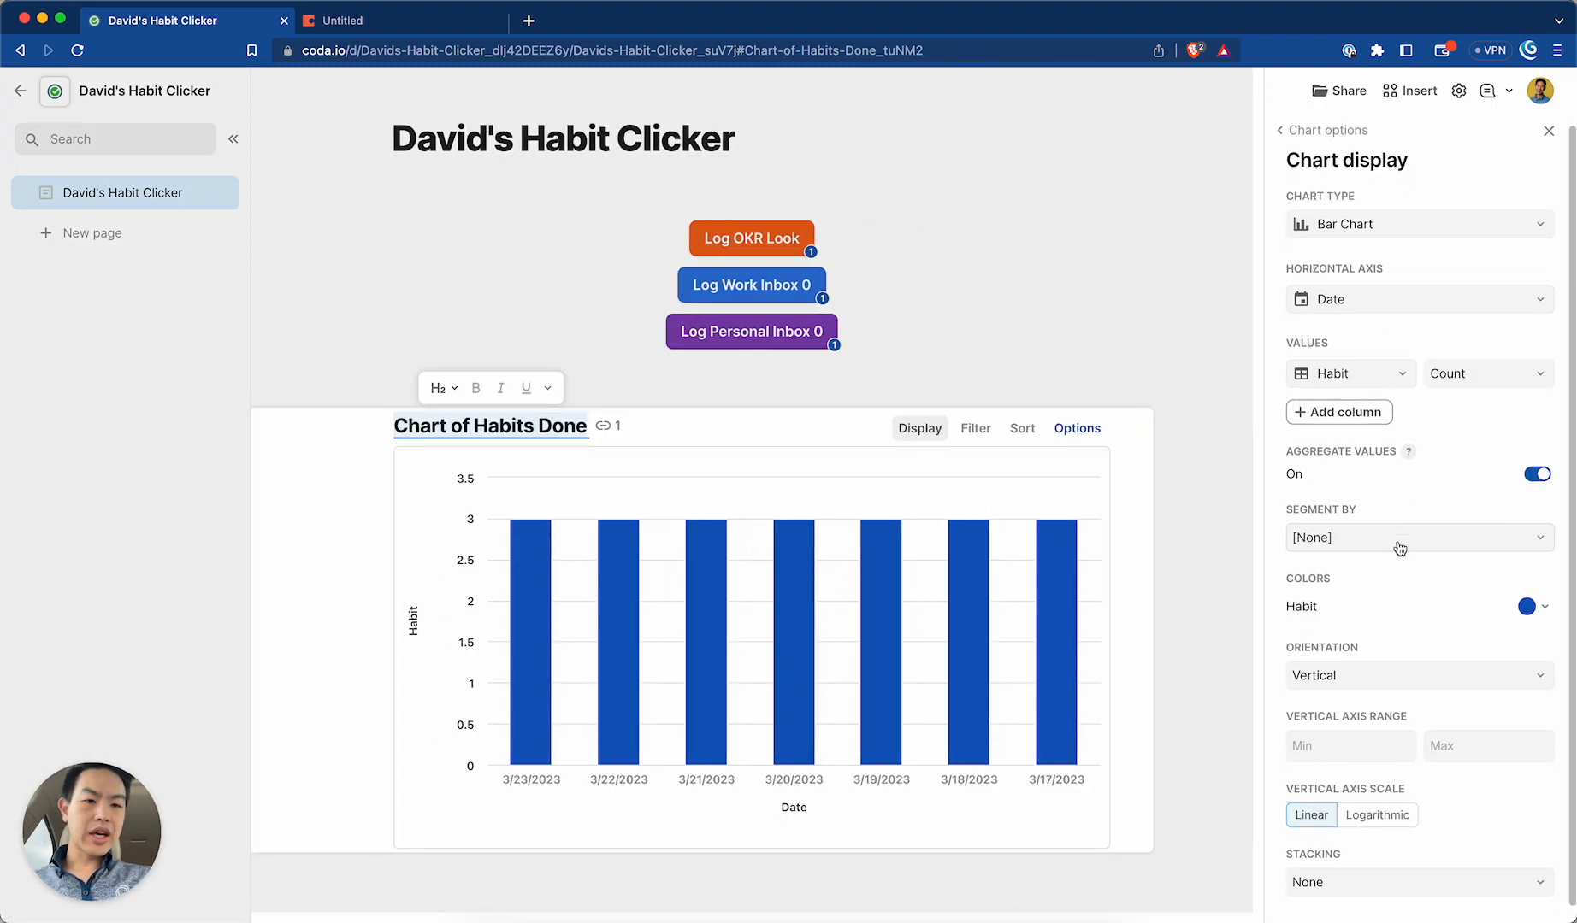
left_click(1394, 541)
left_click(1387, 563)
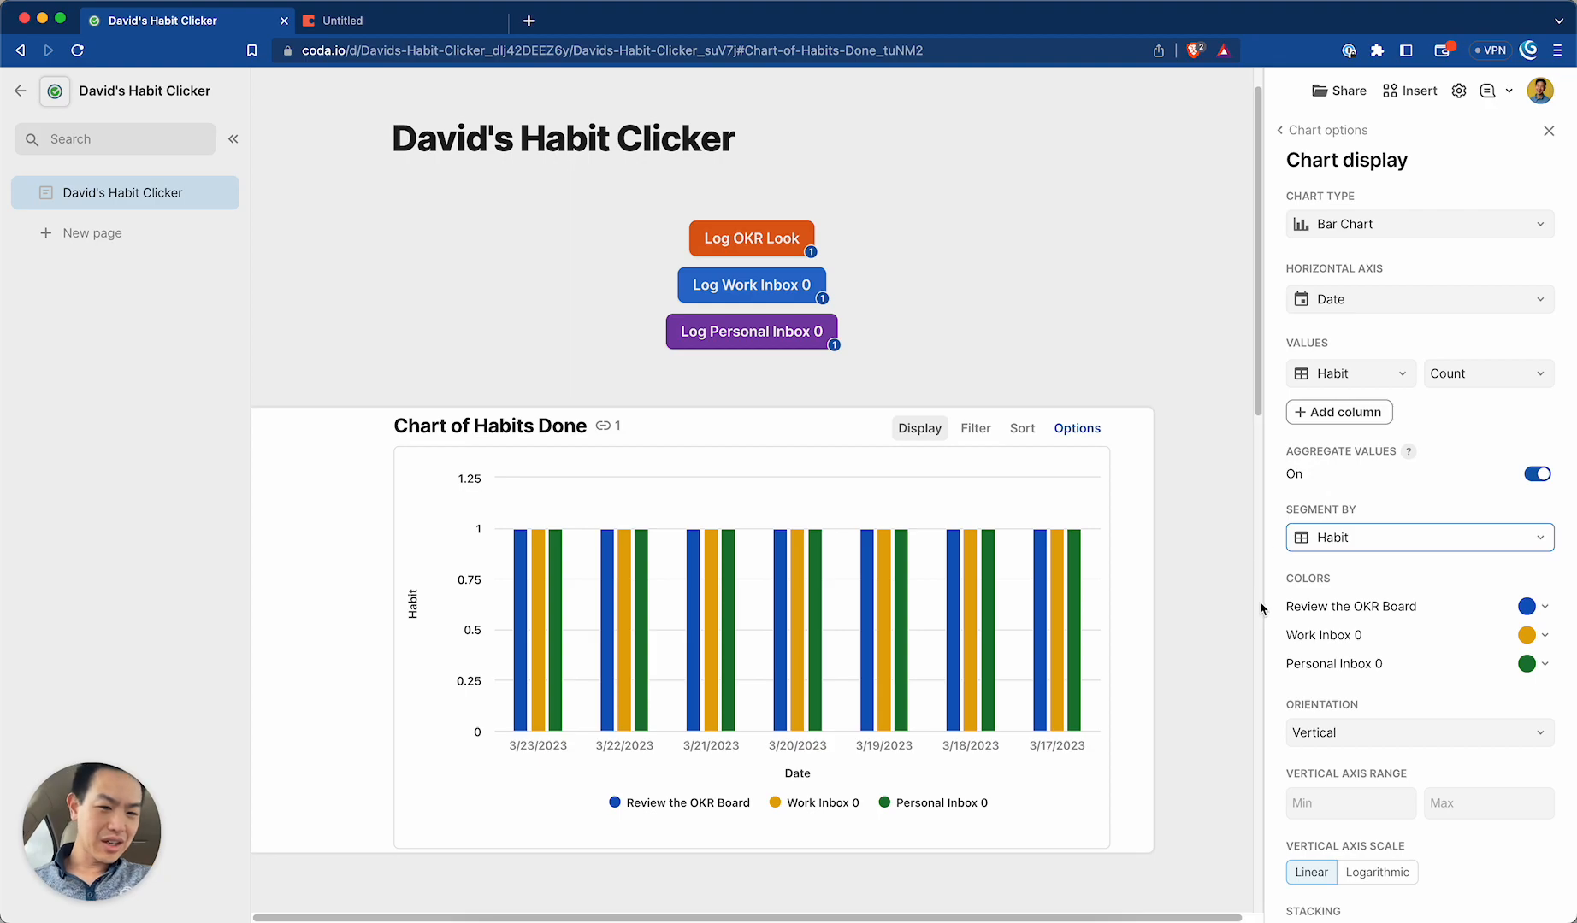
Examine the segmented bar chart and its display settings, including the orientation choices.
scroll(1237, 530, "down", 3)
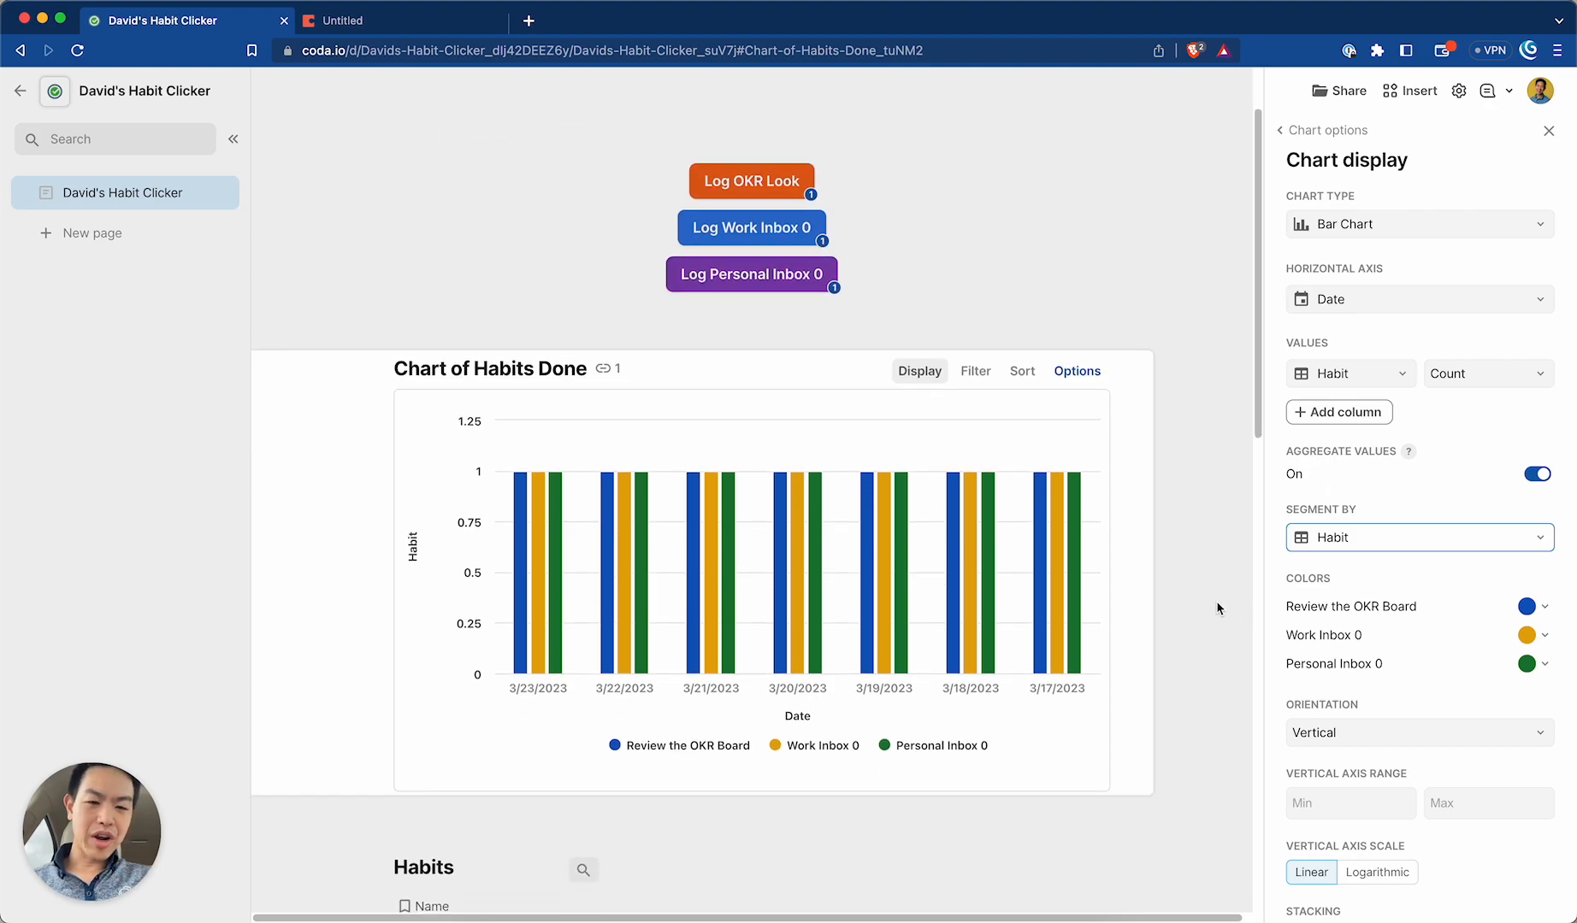
scroll(1187, 639, "down", 1)
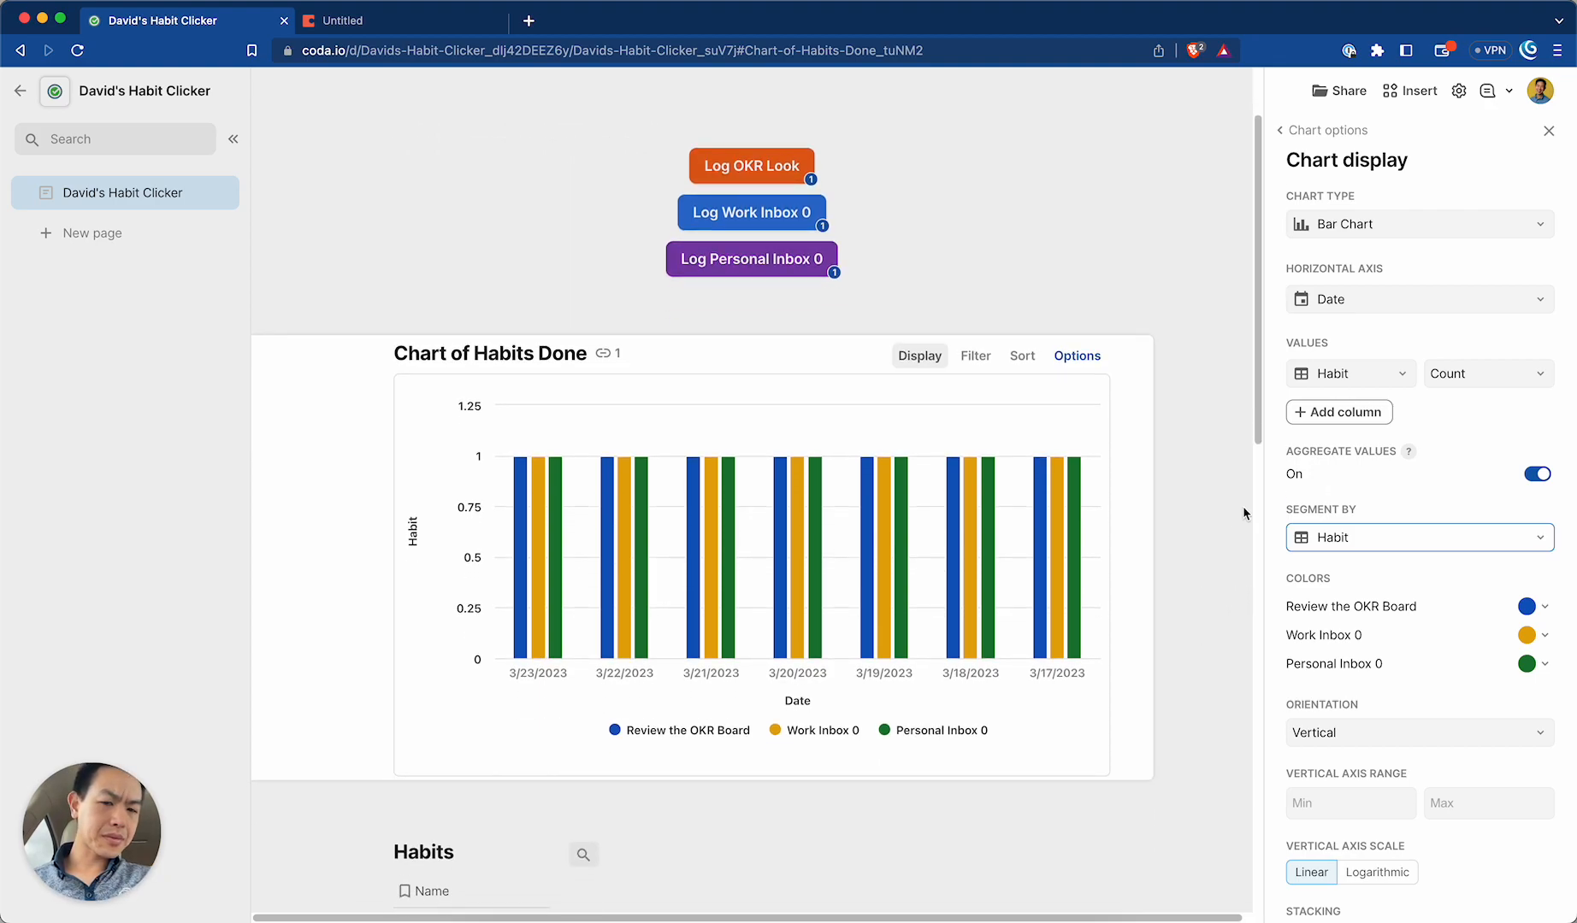
scroll(1223, 522, "down", 1)
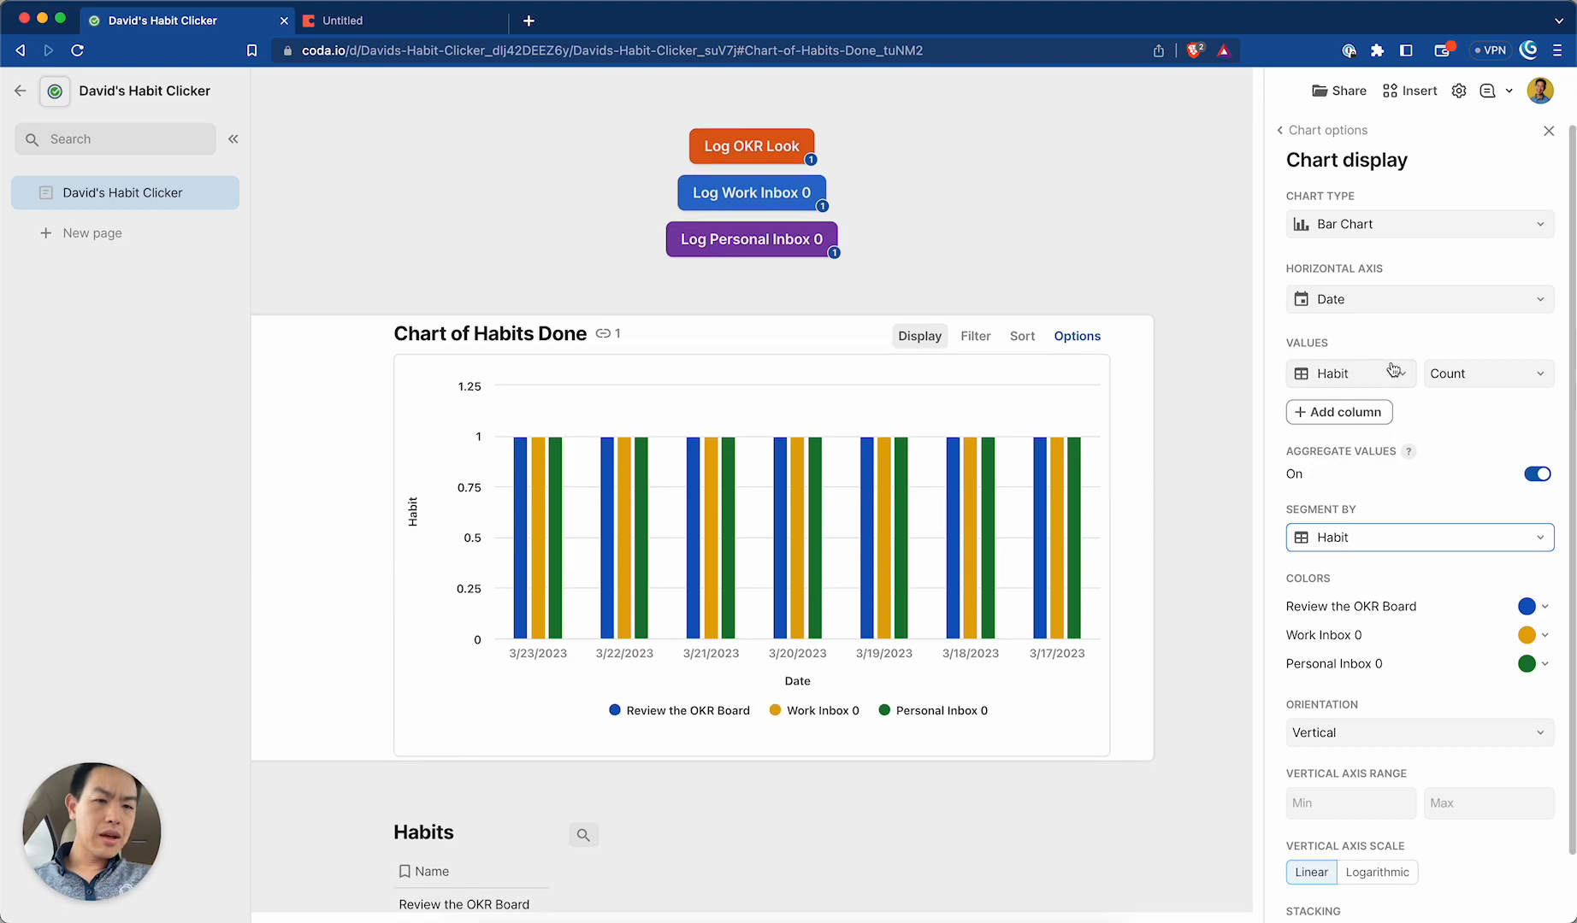
scroll(1420, 523, "down", 3)
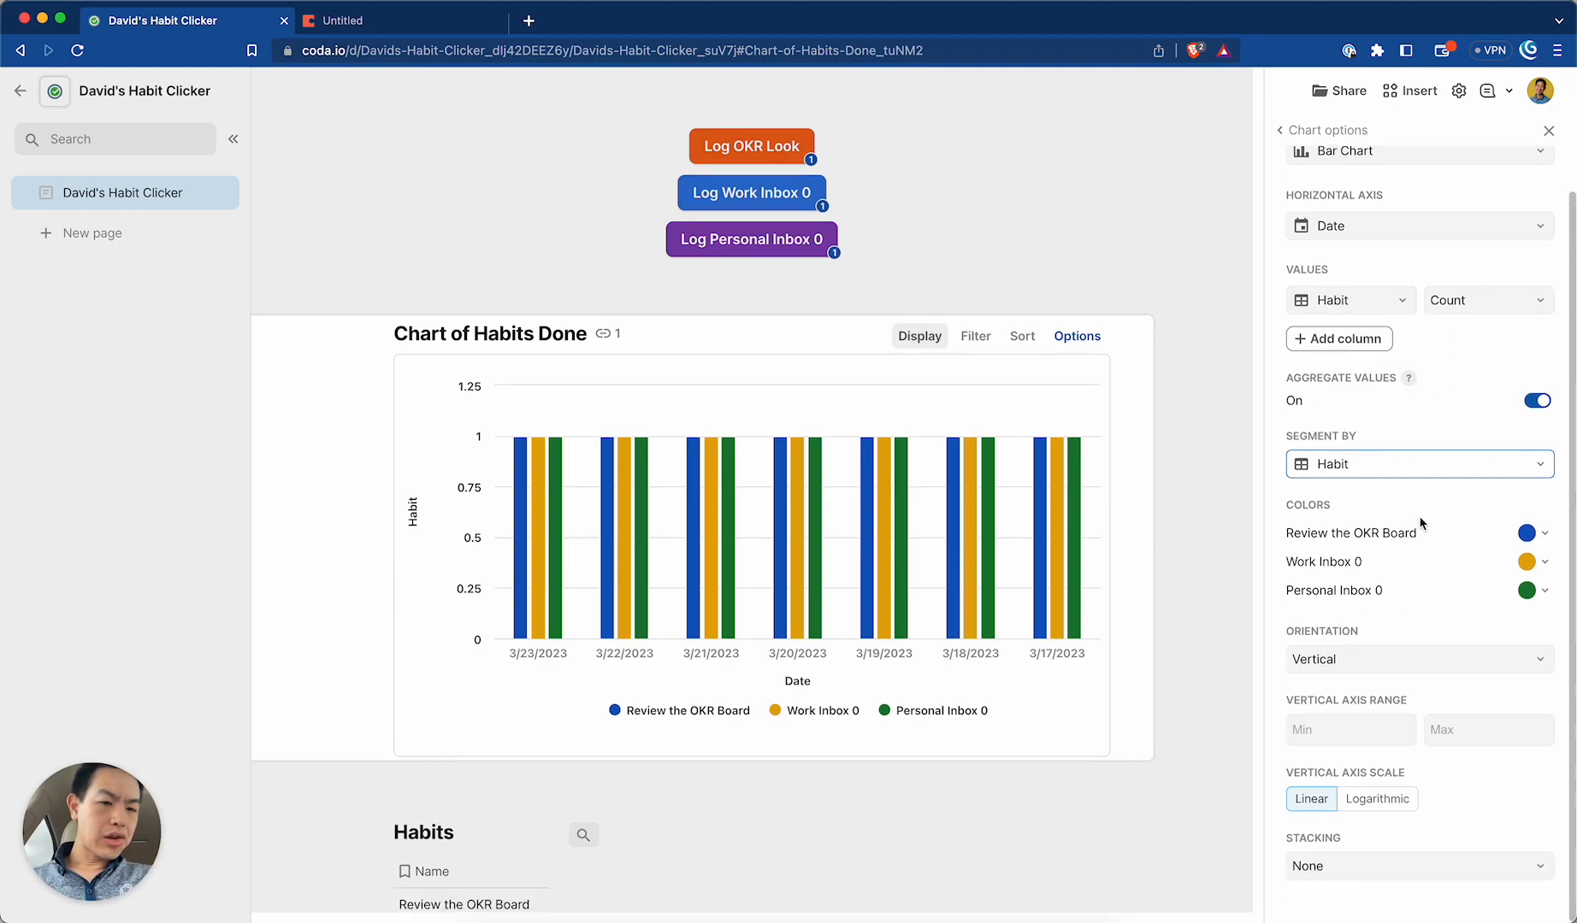
left_click(1385, 662)
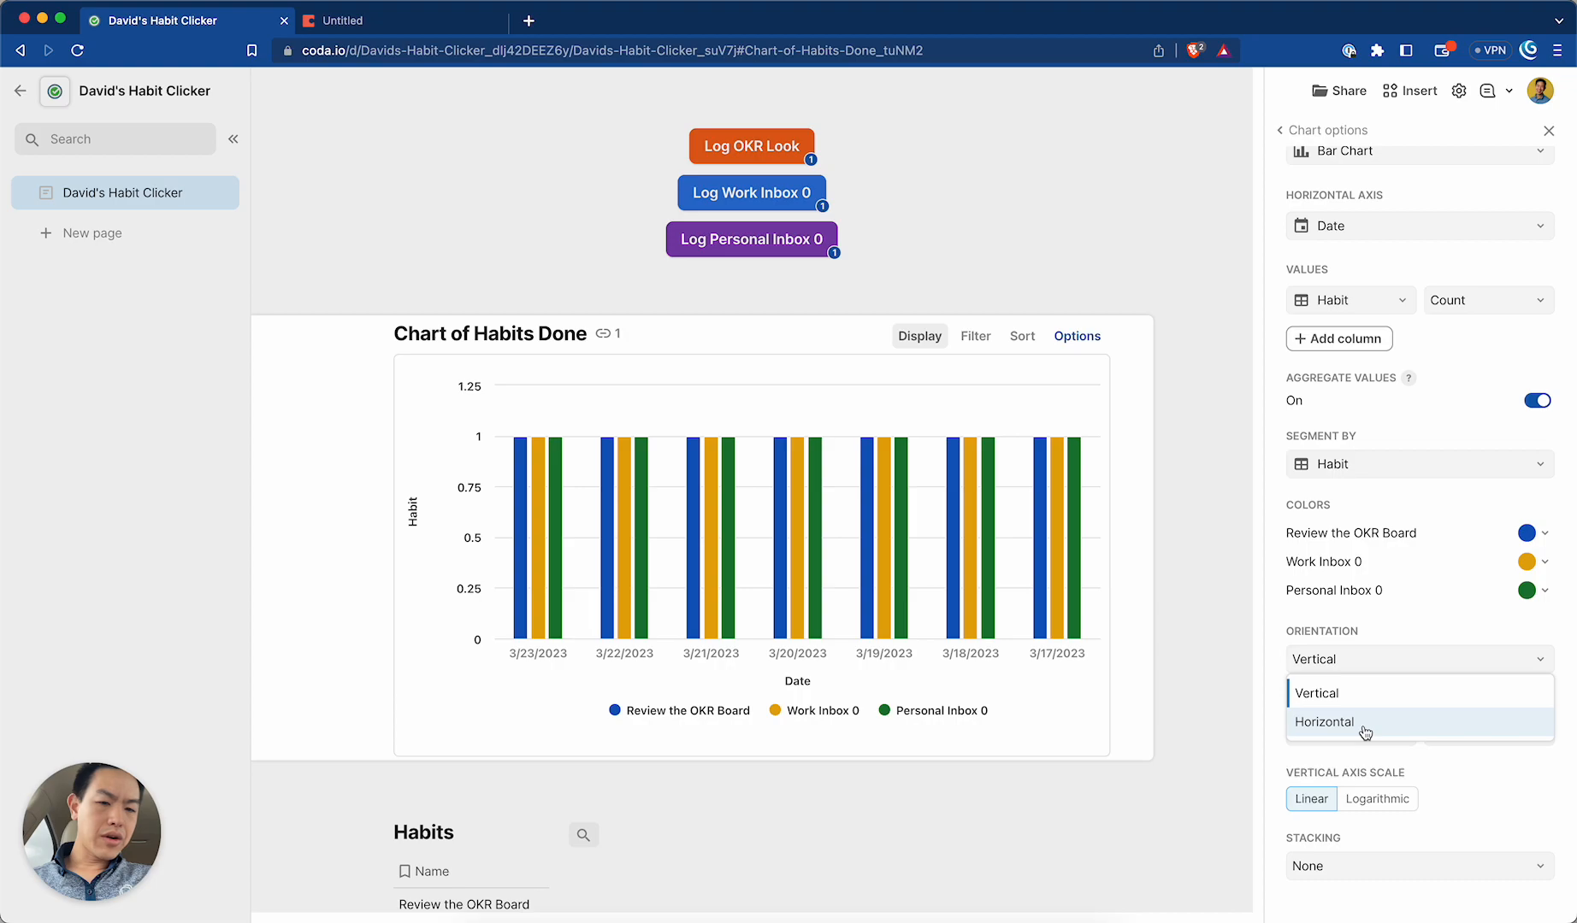
left_click(1345, 622)
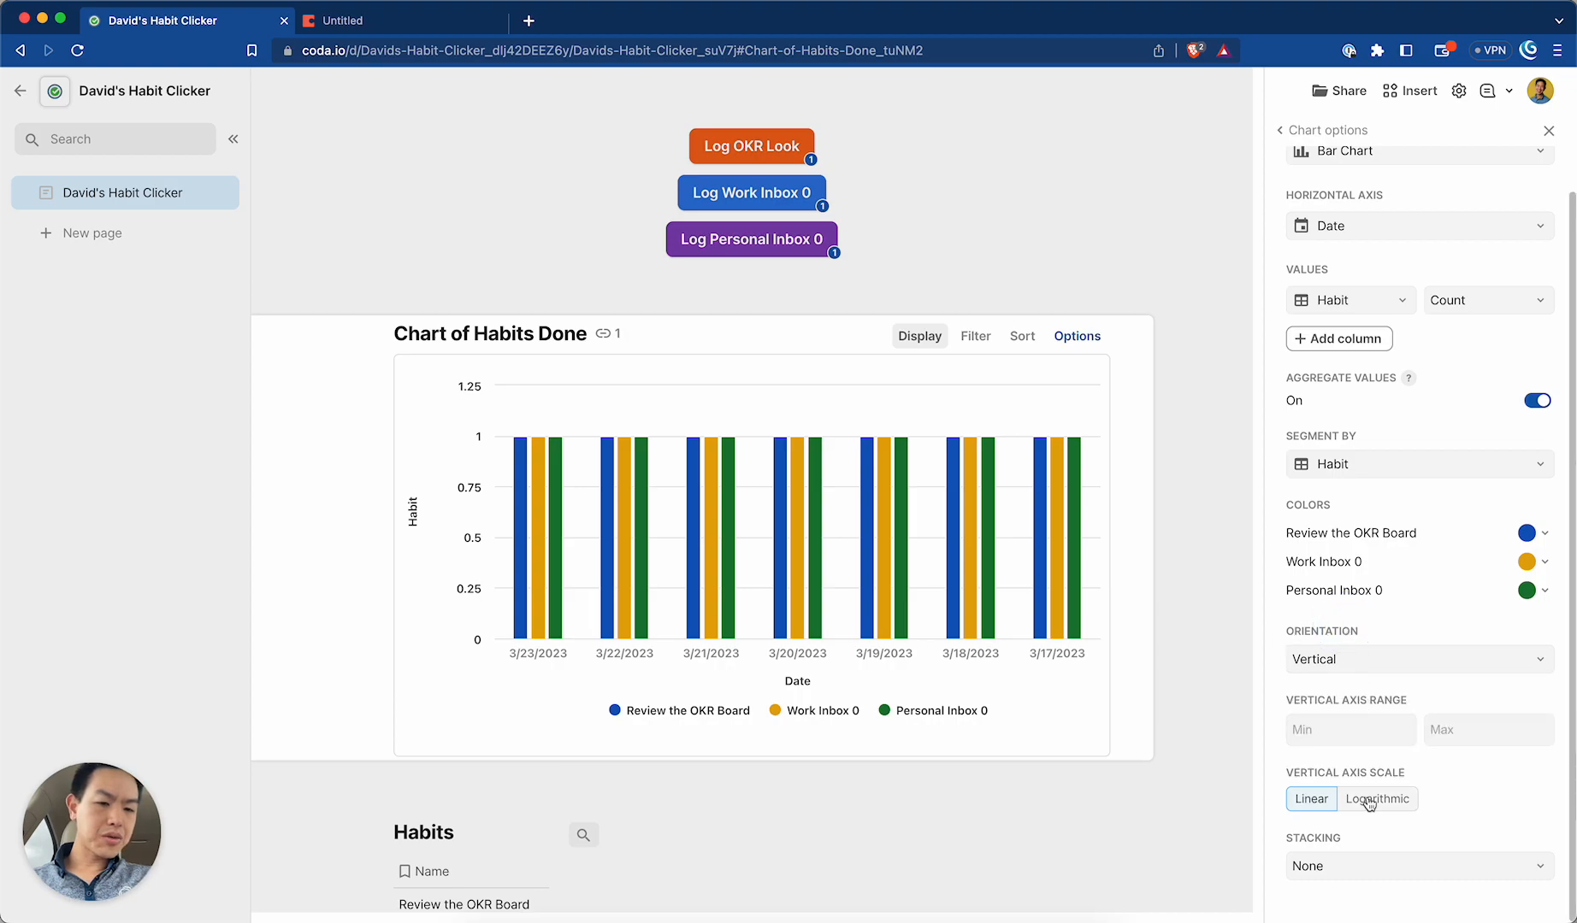
scroll(1380, 734, "up", 2)
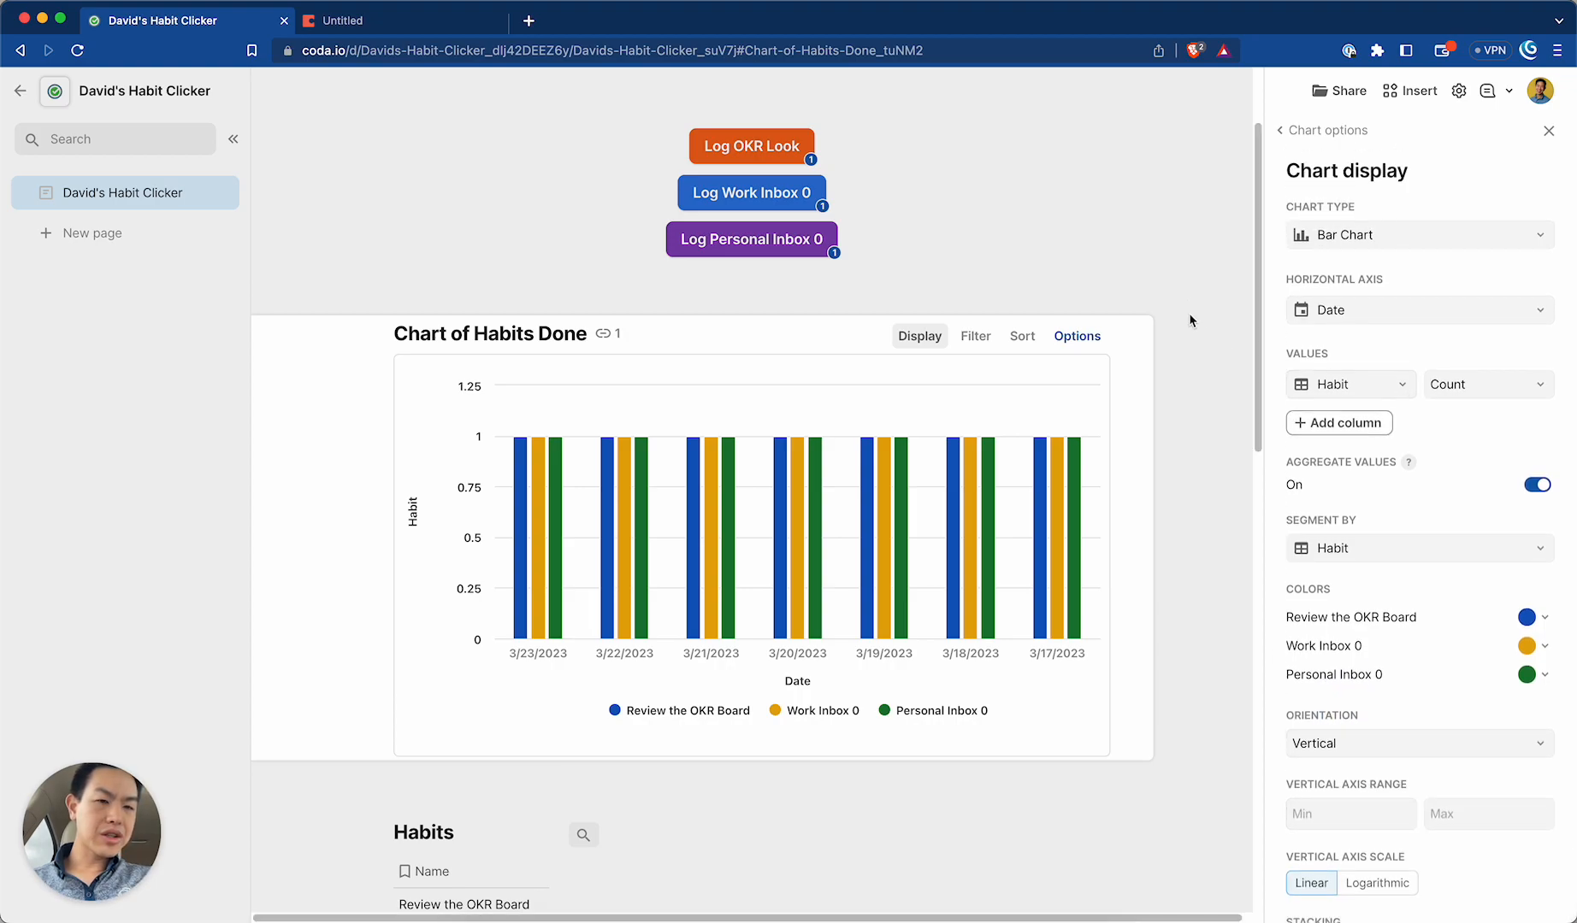
Insert a blank table between the habit buttons and the Chart of Habits Done.
left_click(1119, 282)
triple_click(638, 332)
left_click(1048, 290)
key("Return")
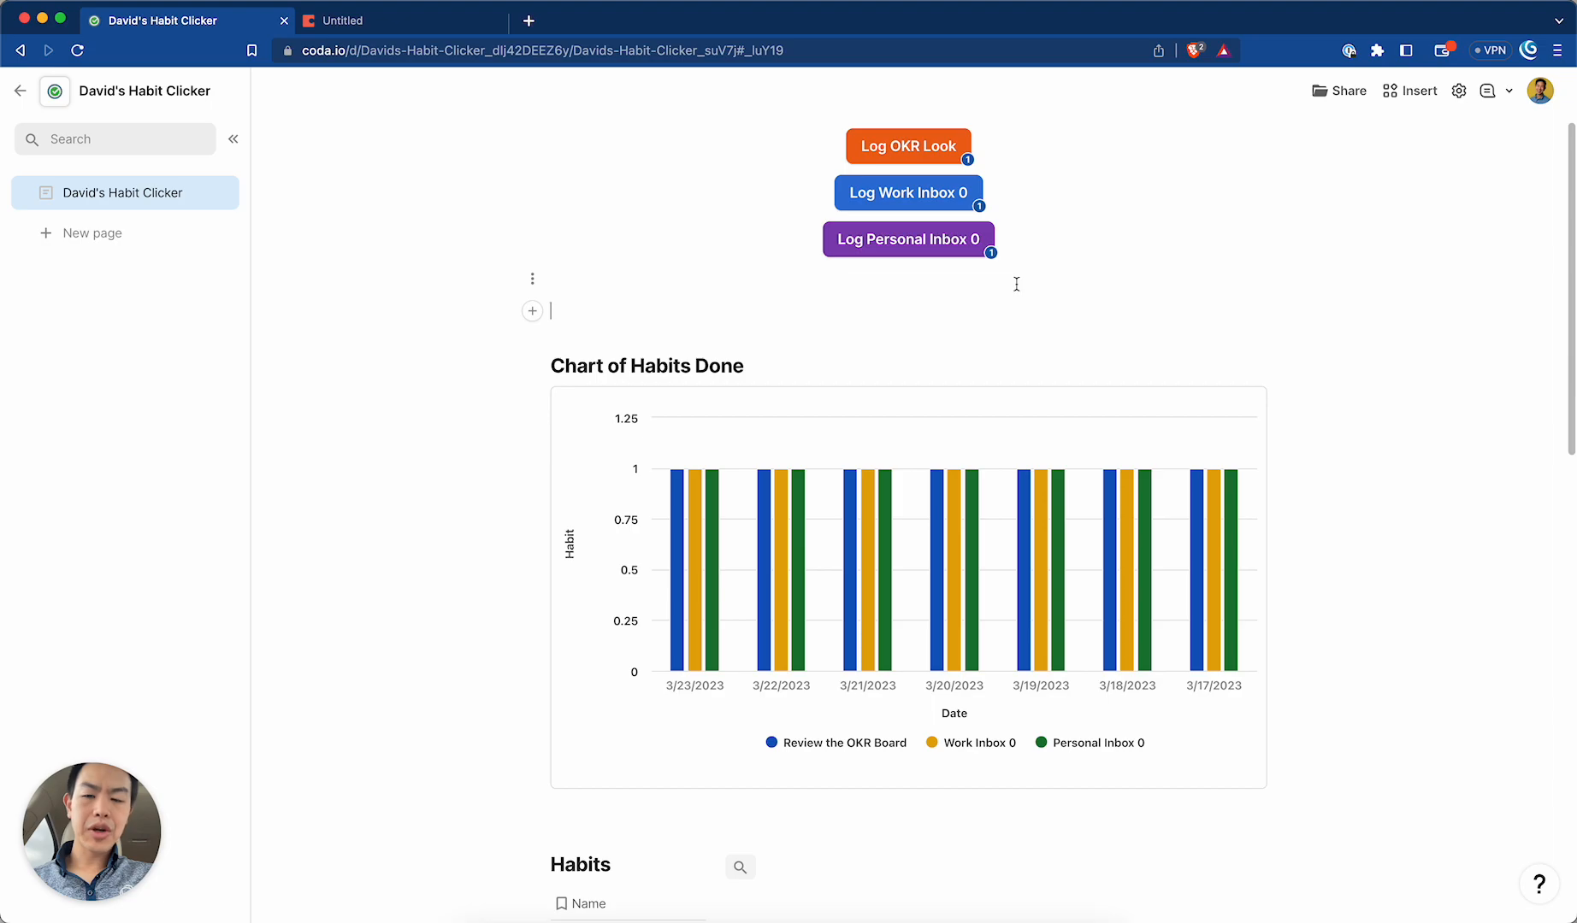
type("/")
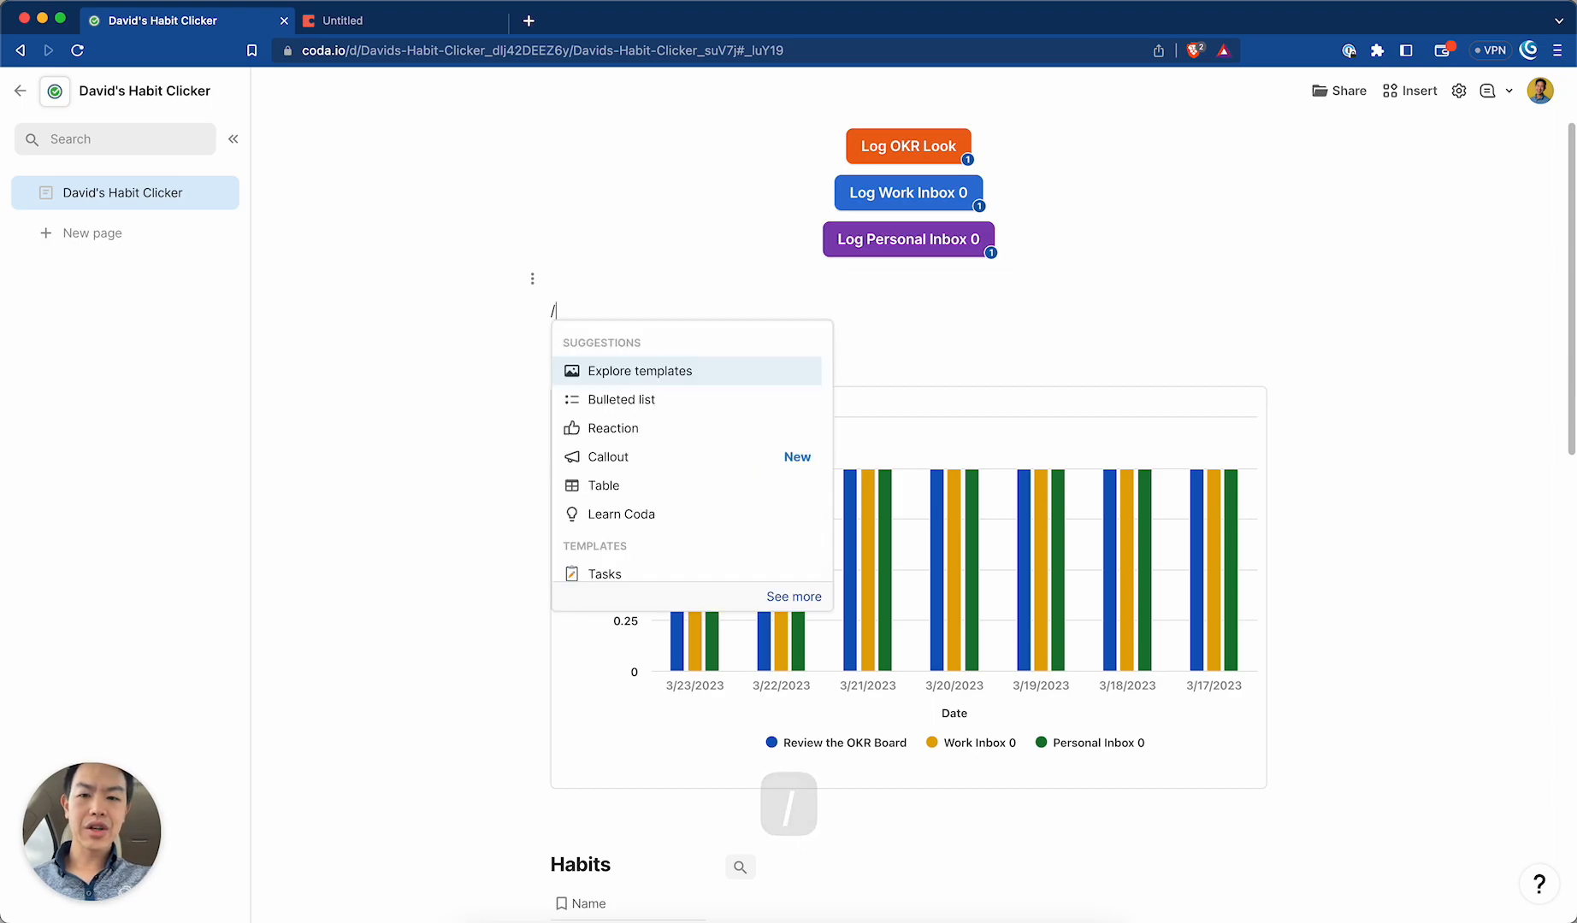
type("i")
key("BackSpace")
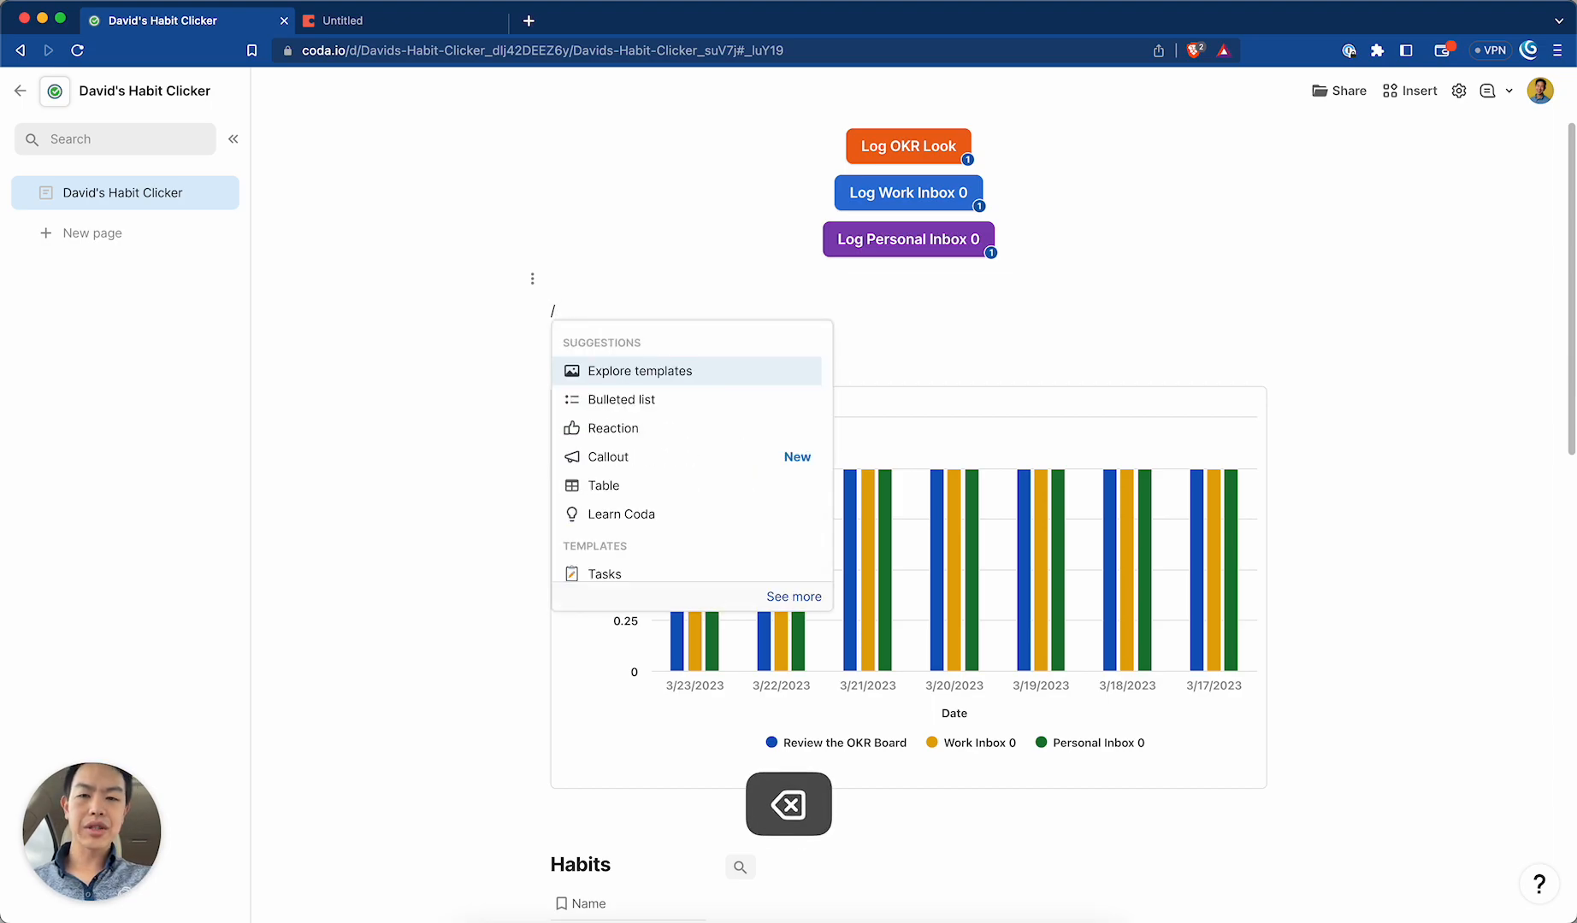
key("Down")
key("Down")
key("Down")
key("Down")
key("Return")
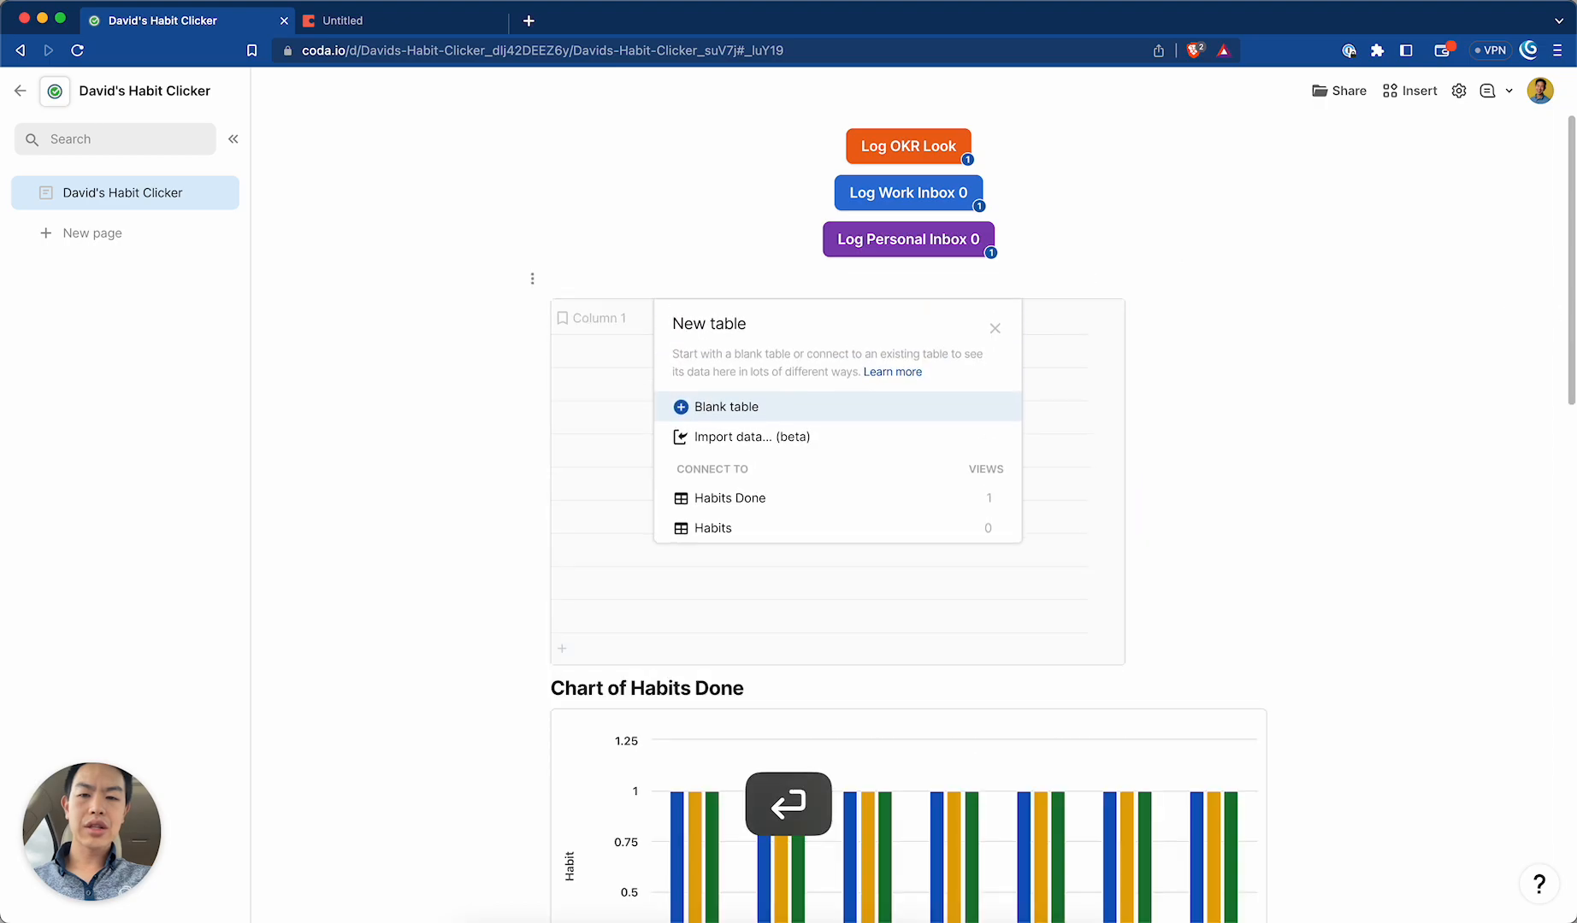
key("Return")
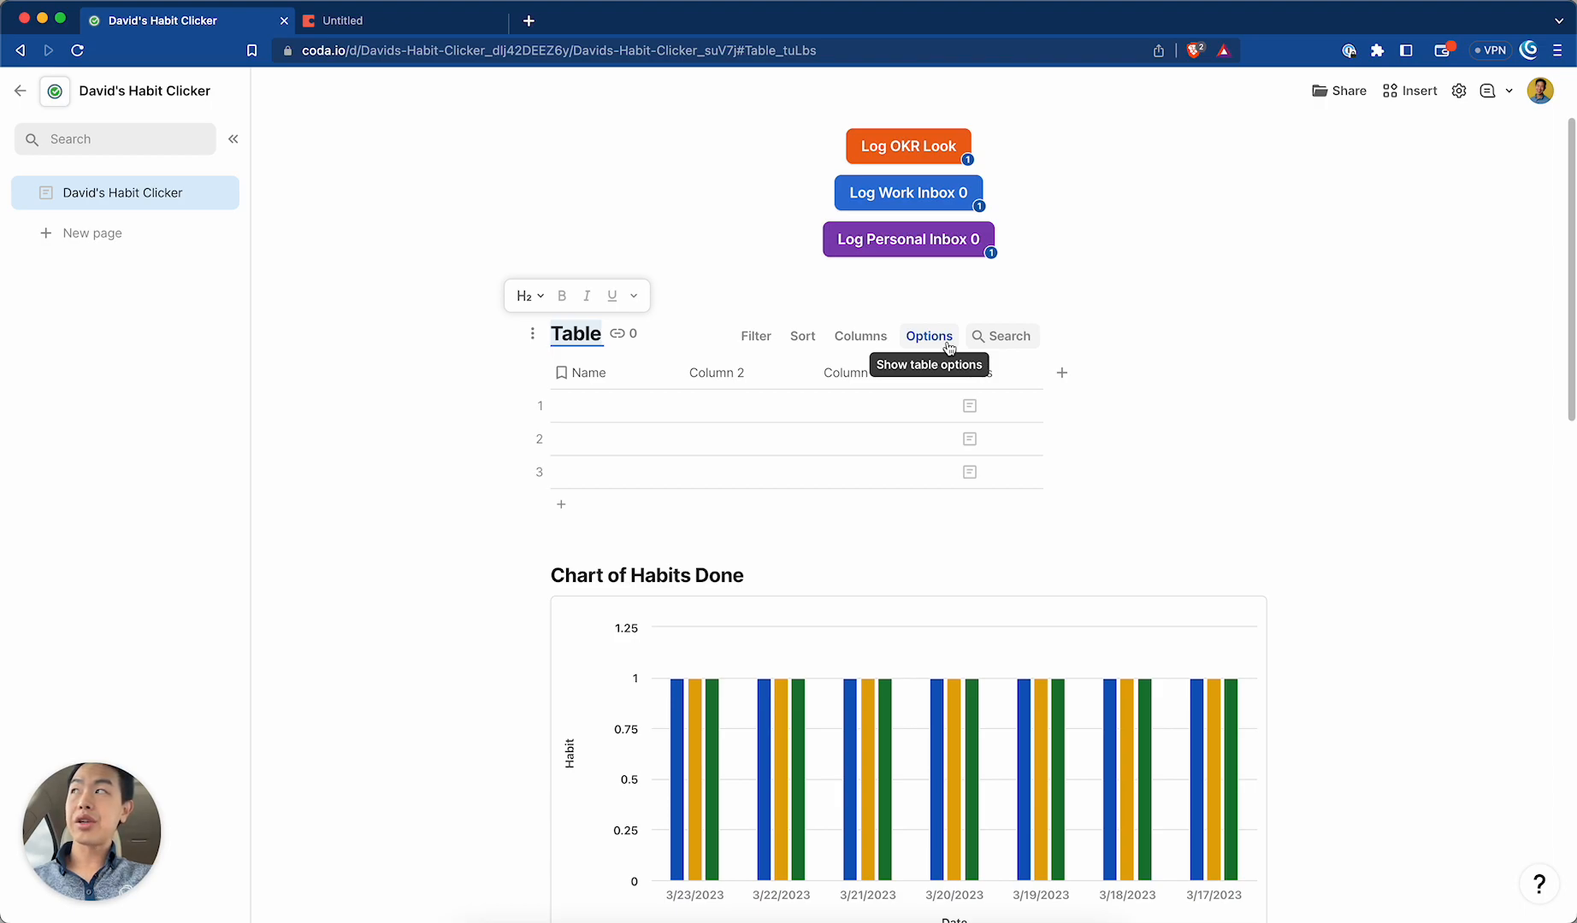
Title the new blank table Streak.
key("shift")
type("Streak")
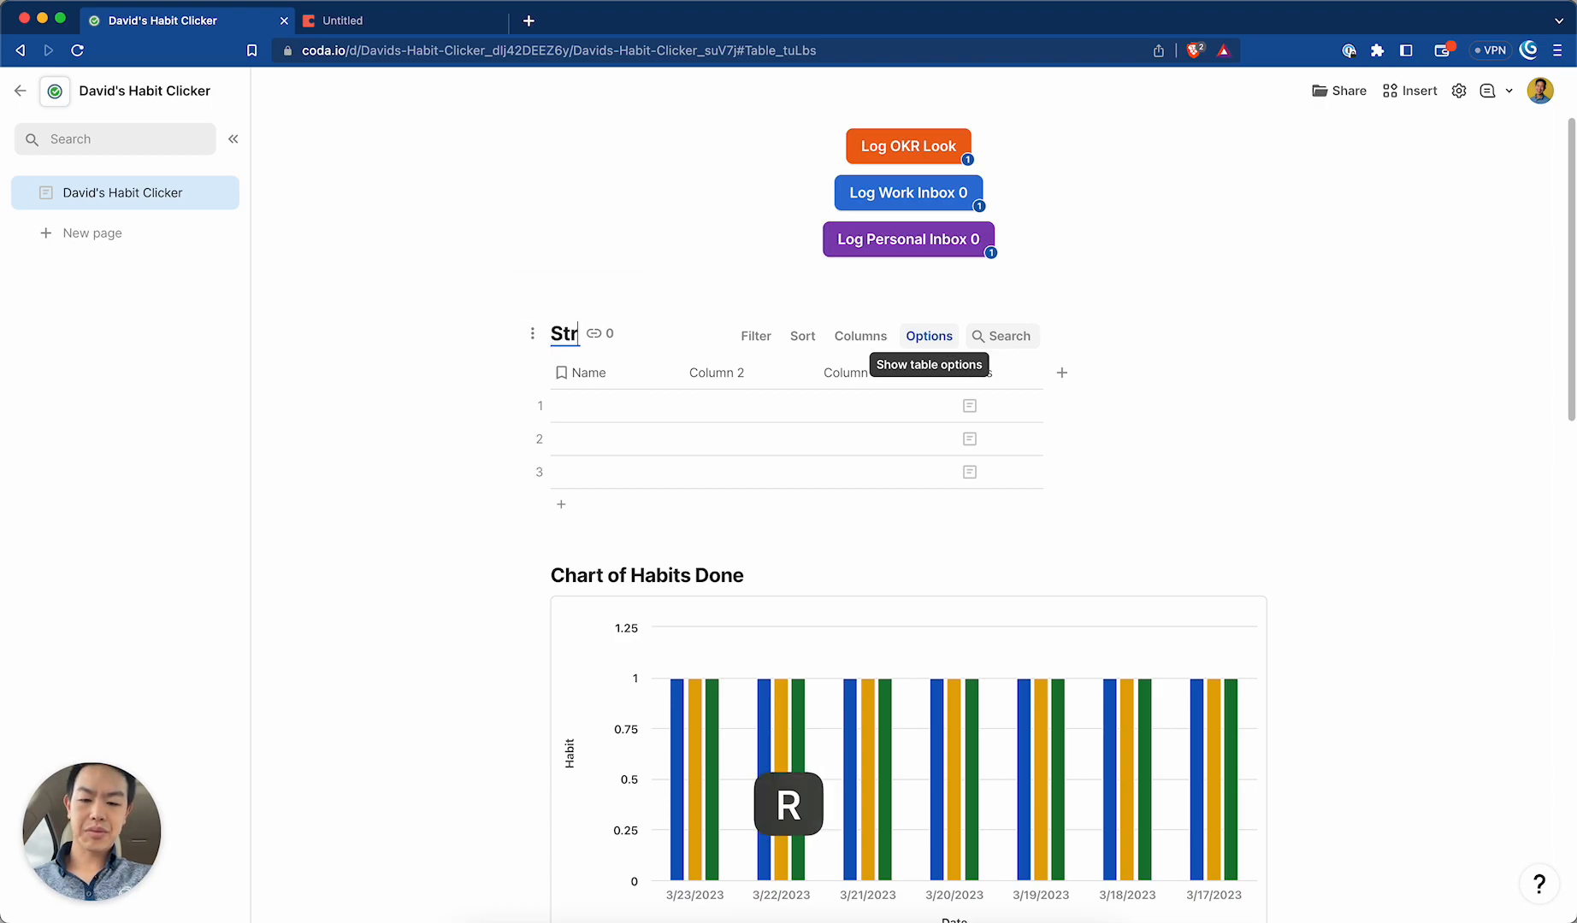
key("Return")
left_click(603, 372)
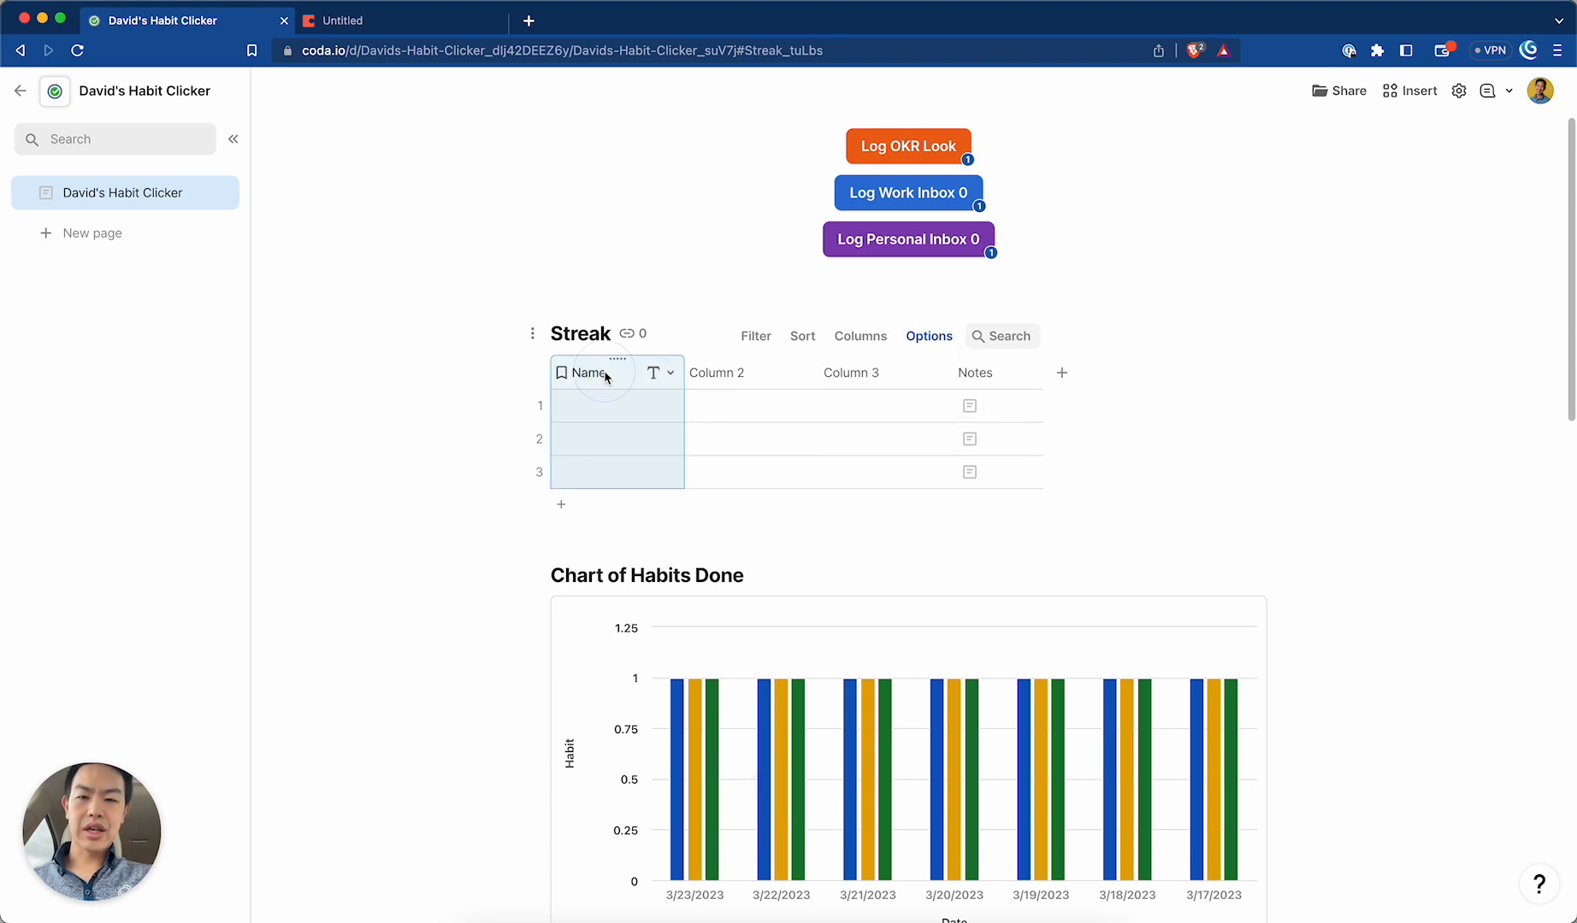
left_click(662, 373)
mouse_move(745, 414)
mouse_move(949, 563)
left_click(1037, 569)
left_click(720, 373)
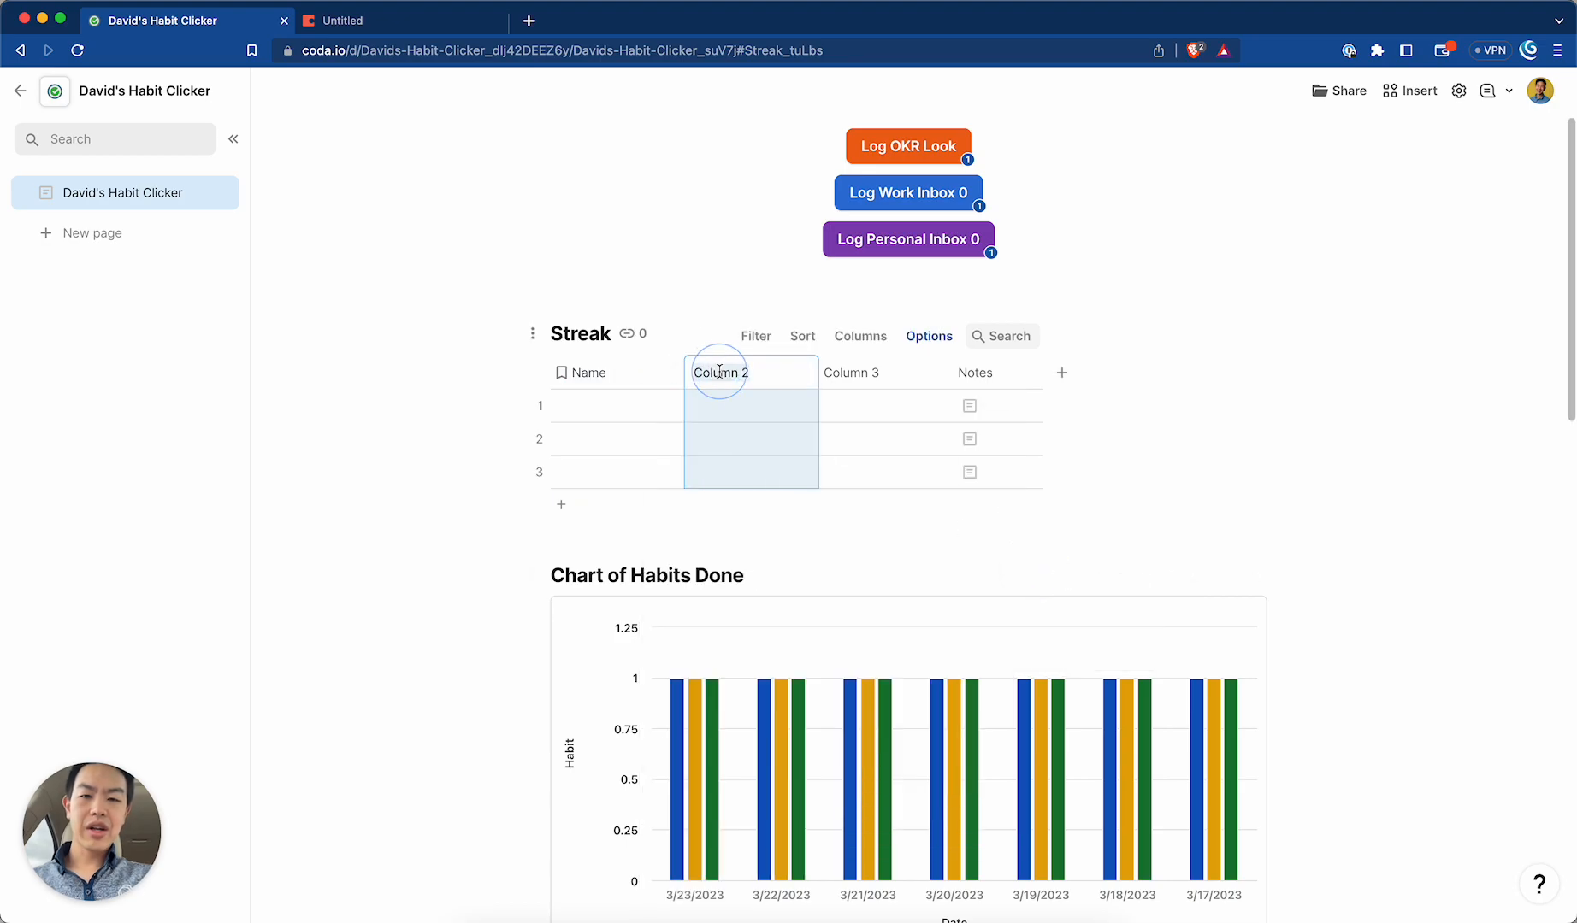
left_click(799, 405)
left_click(802, 377)
left_click(746, 373)
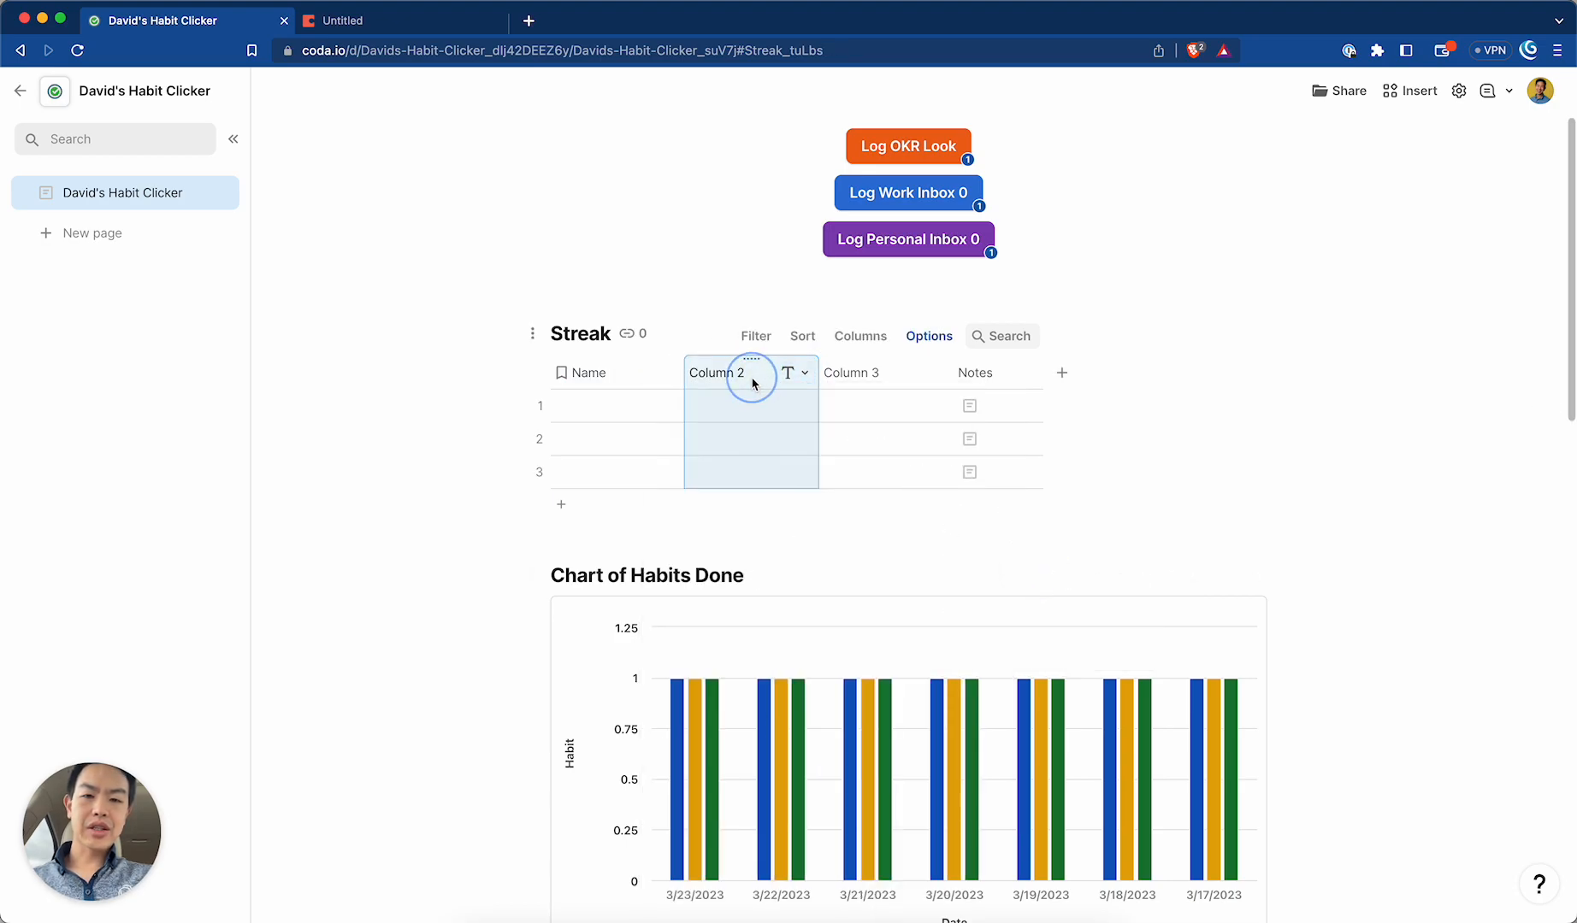
scroll(806, 419, "down", 7)
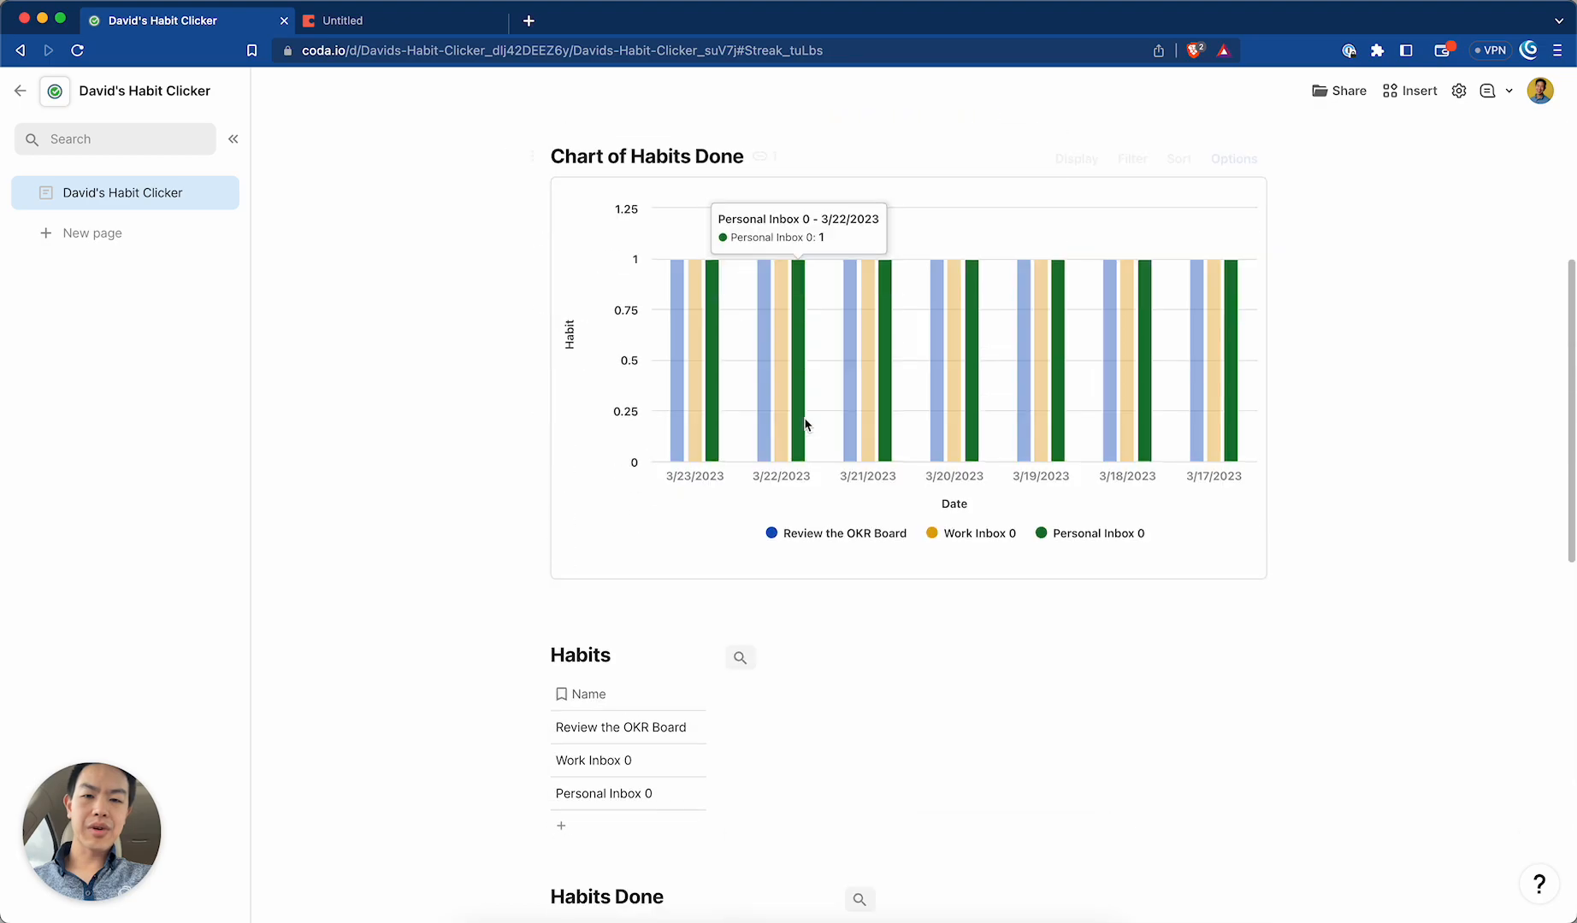
scroll(939, 342, "up", 5)
scroll(942, 342, "up", 1)
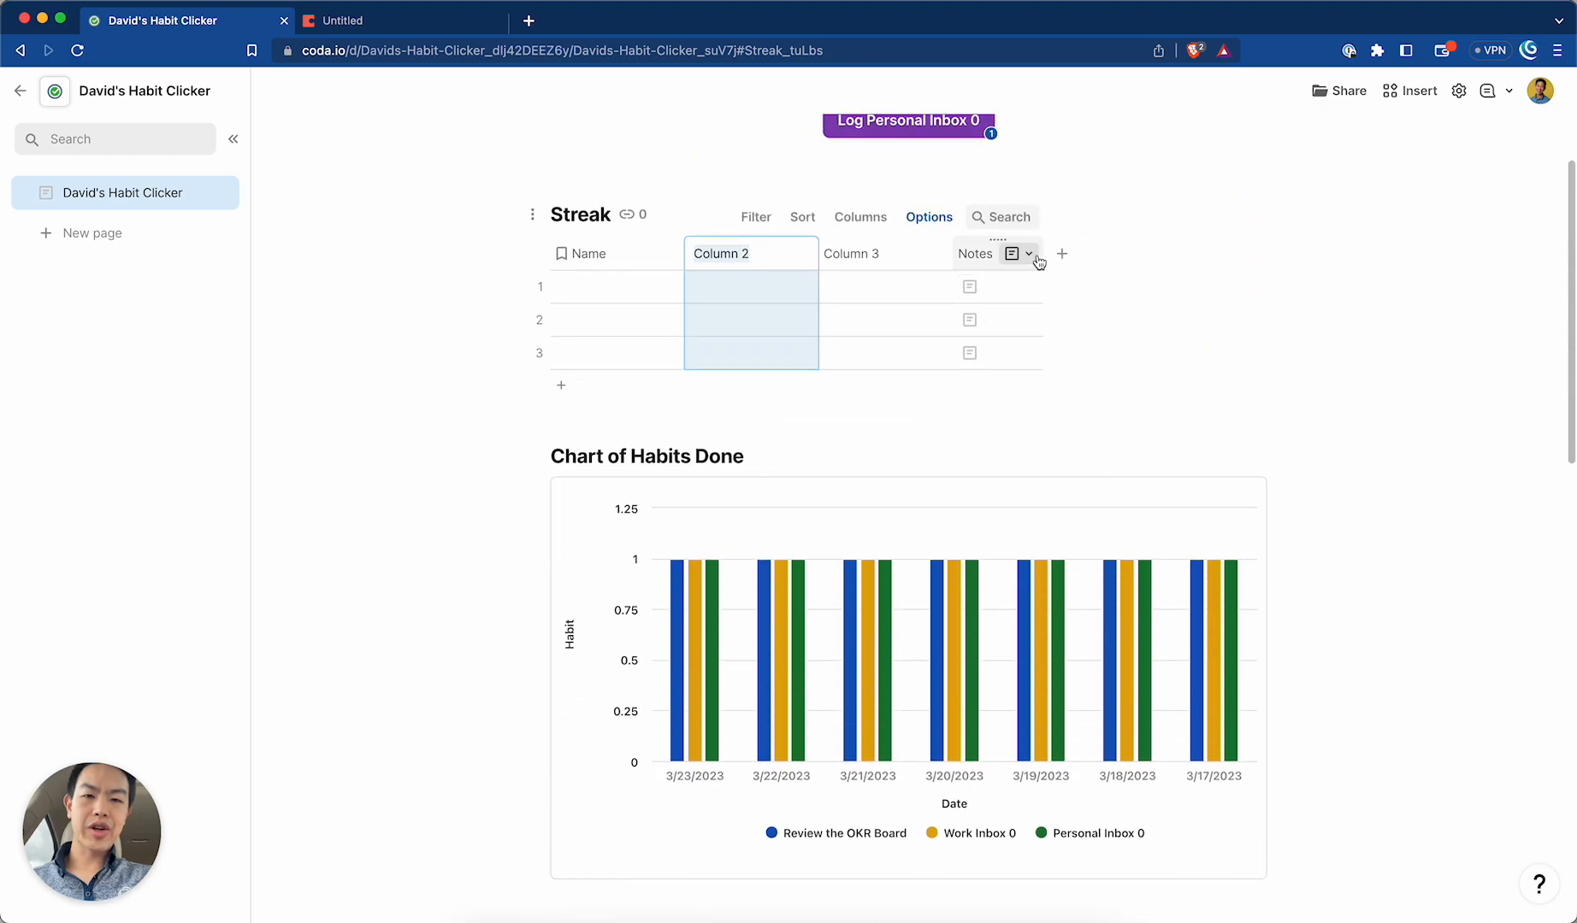
Add two text columns to the Streak table and place both between Column 3 and Notes.
left_click(1061, 255)
left_click_drag(1059, 258, 930, 254)
left_click(1194, 253)
left_click_drag(1182, 250, 1098, 256)
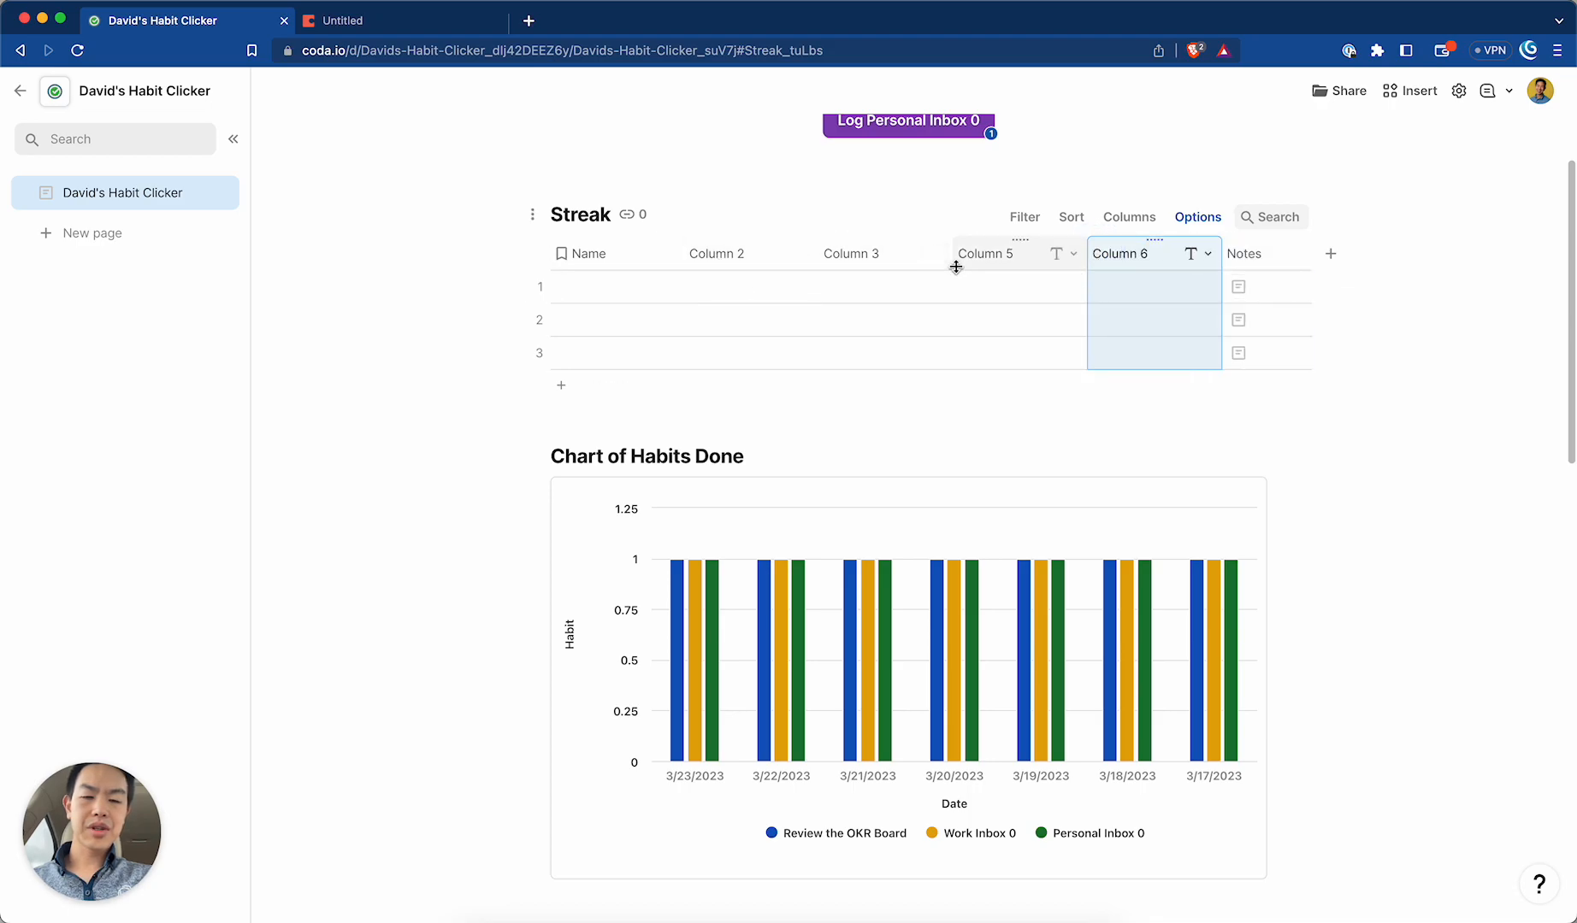
Rename Column 2 of the Streak table as OKR and Column 3 as Work Inbox 0.
left_click(728, 248)
scroll(733, 296, "down", 1)
scroll(732, 295, "up", 4)
type("OKR")
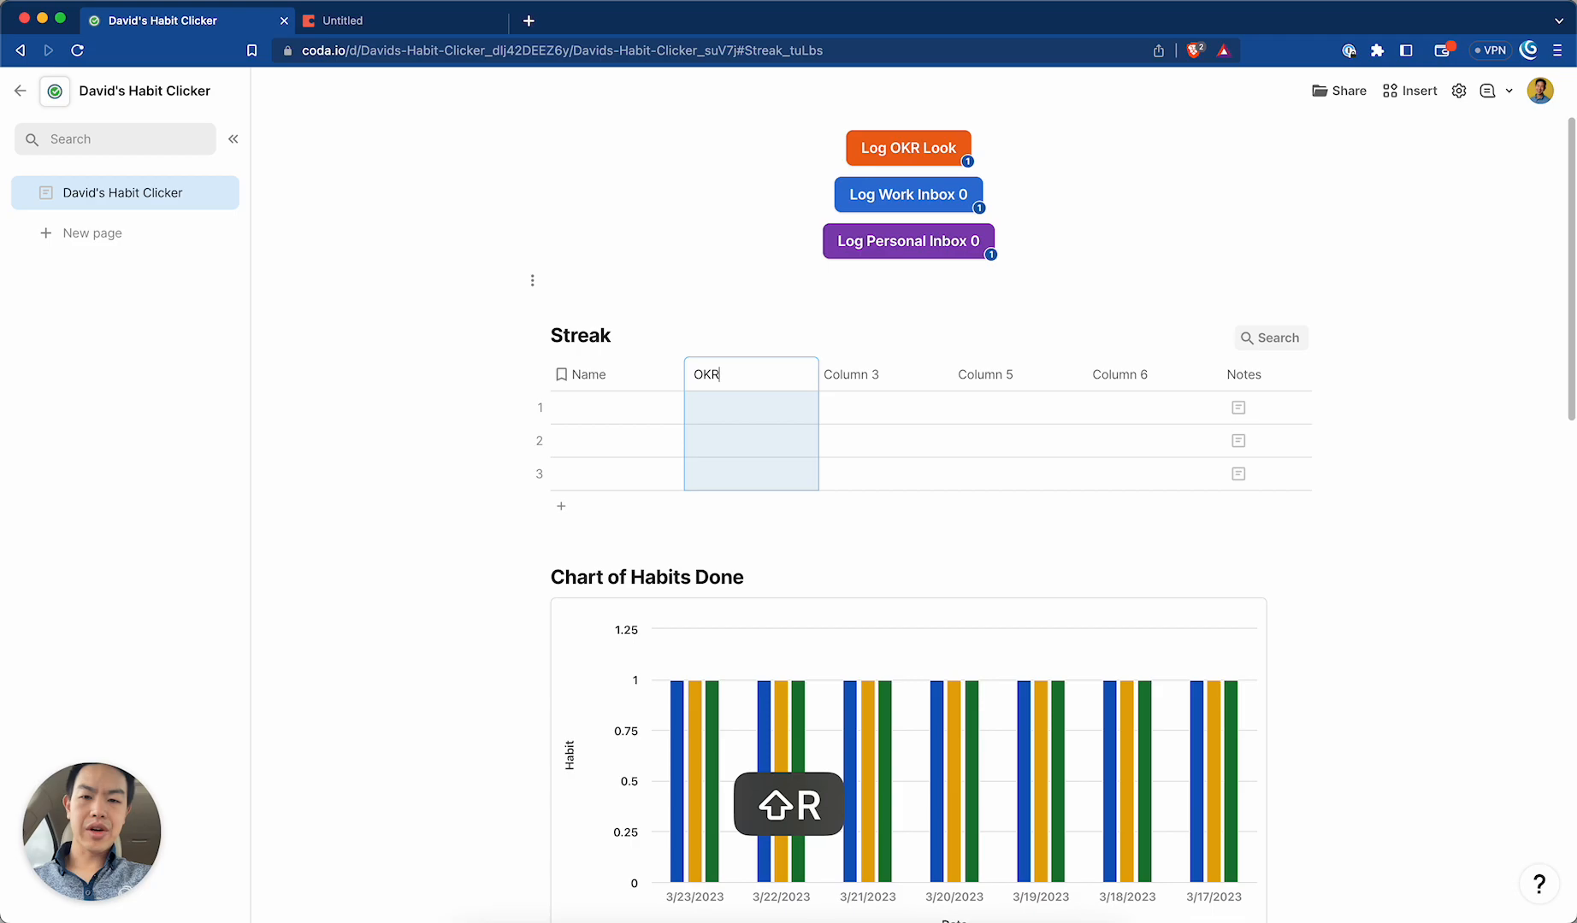
left_click(845, 380)
type("Work Inbox 0")
key("Return")
Rename Column 5 of the Streak table as Personal Inbox 0.
left_click(980, 376)
scroll(968, 504, "down", 8)
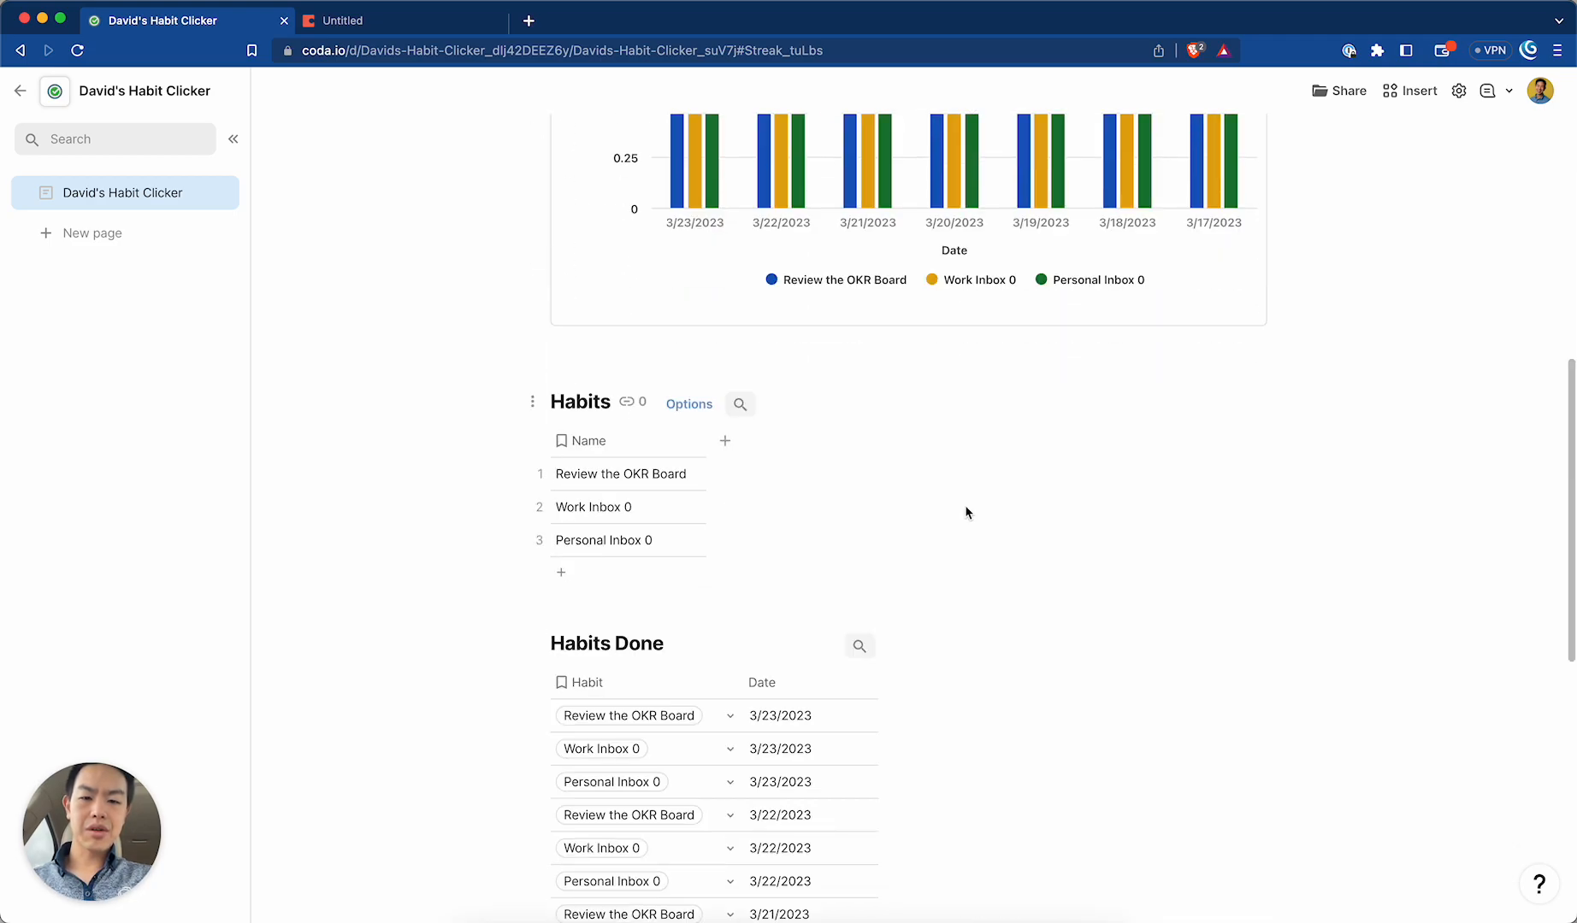
scroll(966, 512, "up", 8)
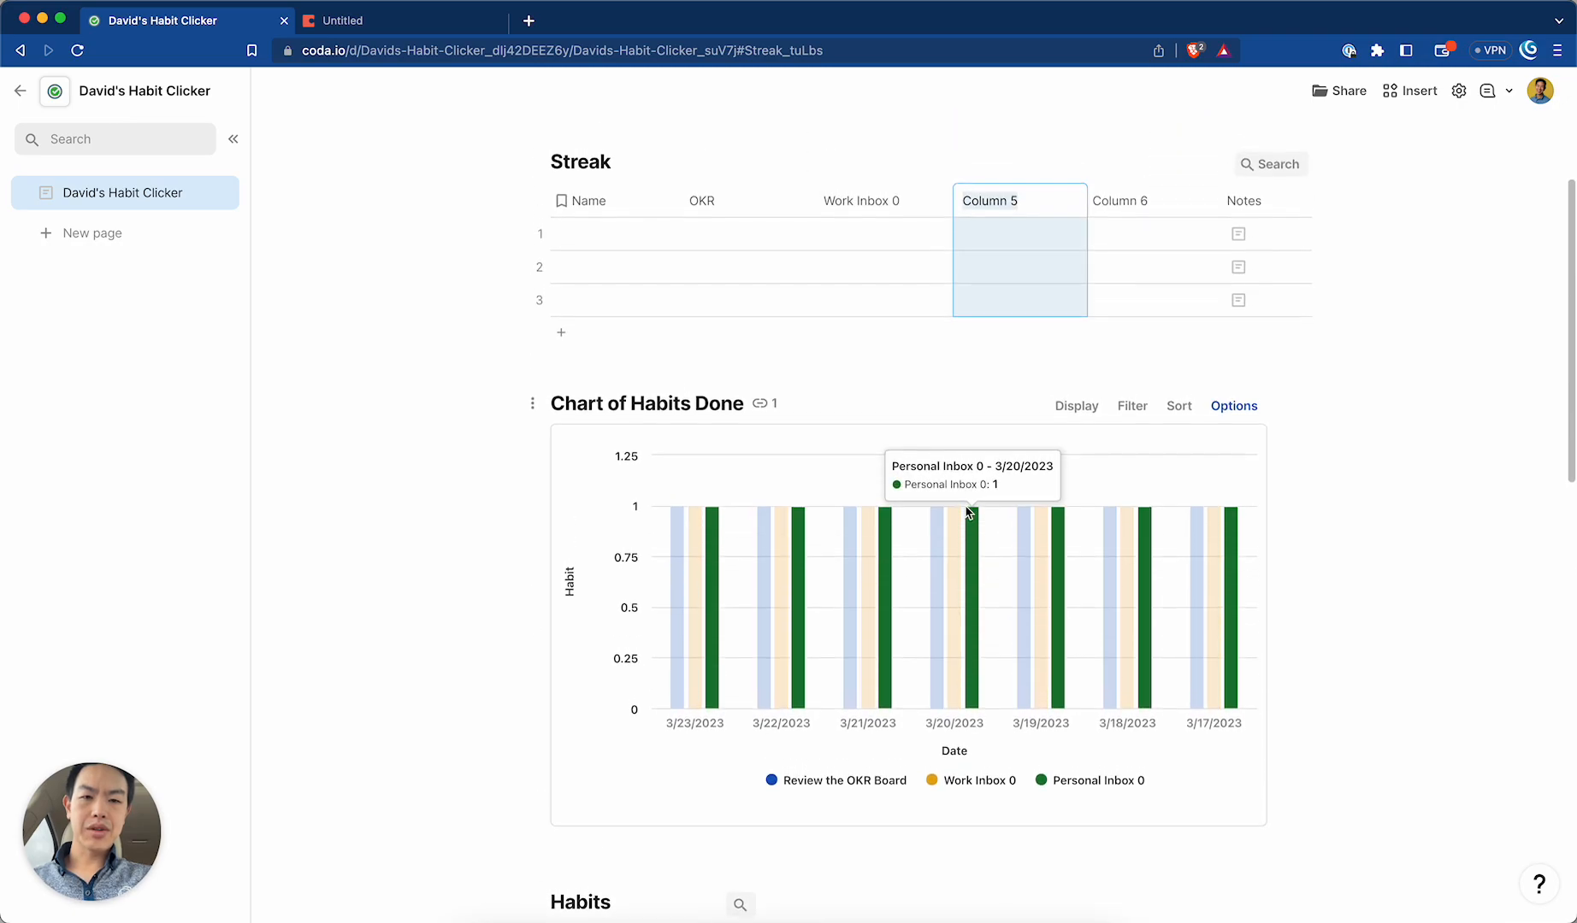
type("Personal Inbox 0")
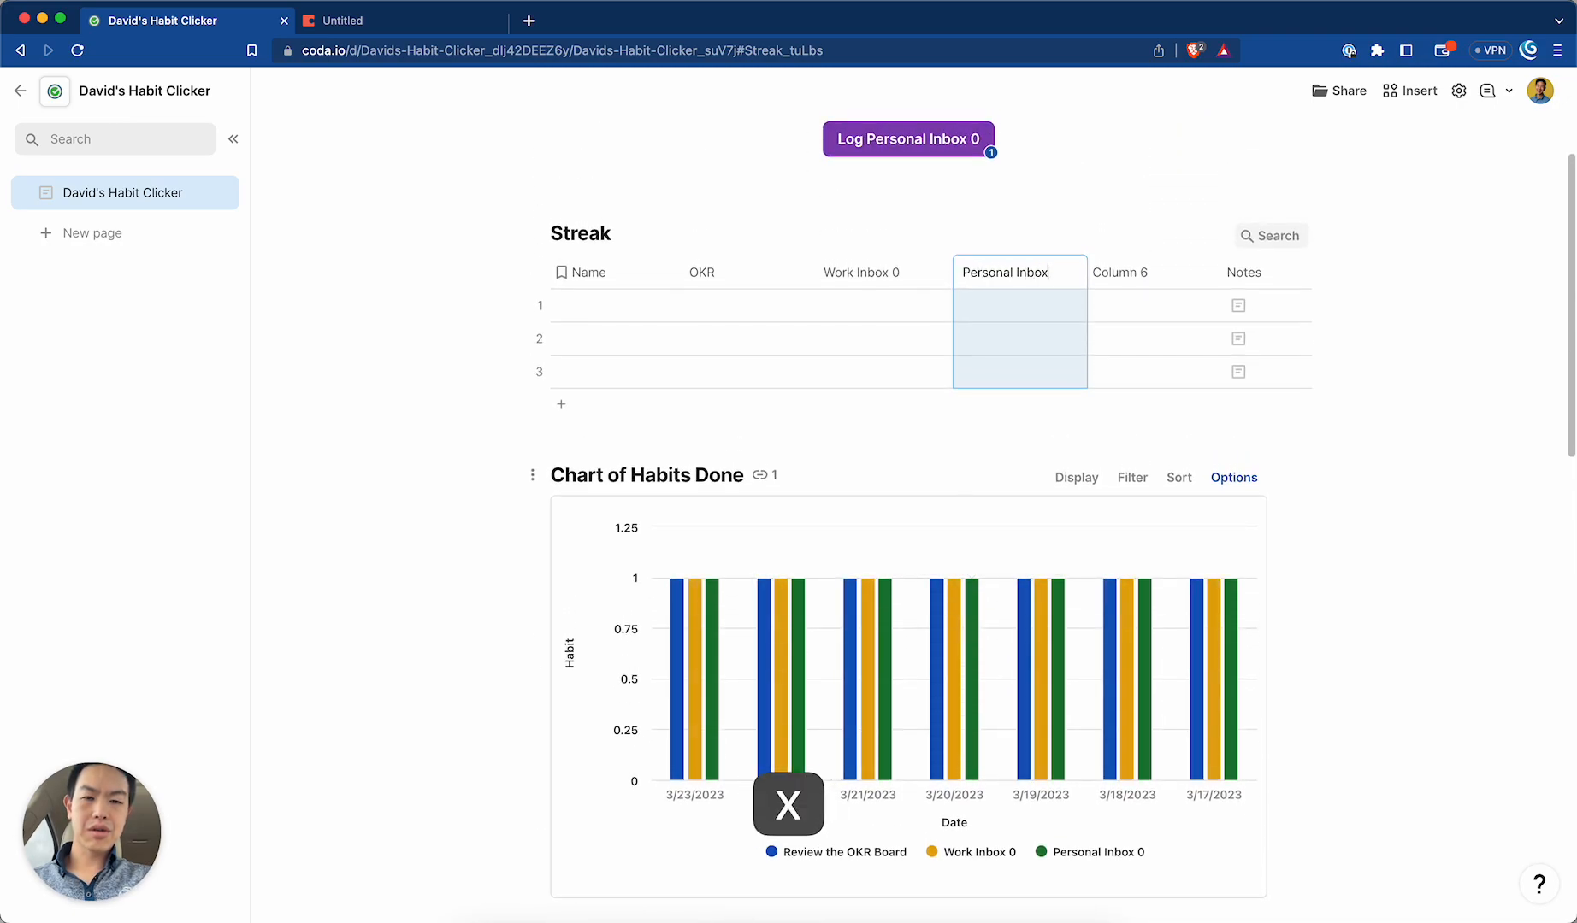
key("Return")
Fill the Streak table's Name column with the dates 3/23/2023, 3/22/2023, 3/21/2023 and 3/20/2023, one per row.
left_click(633, 308)
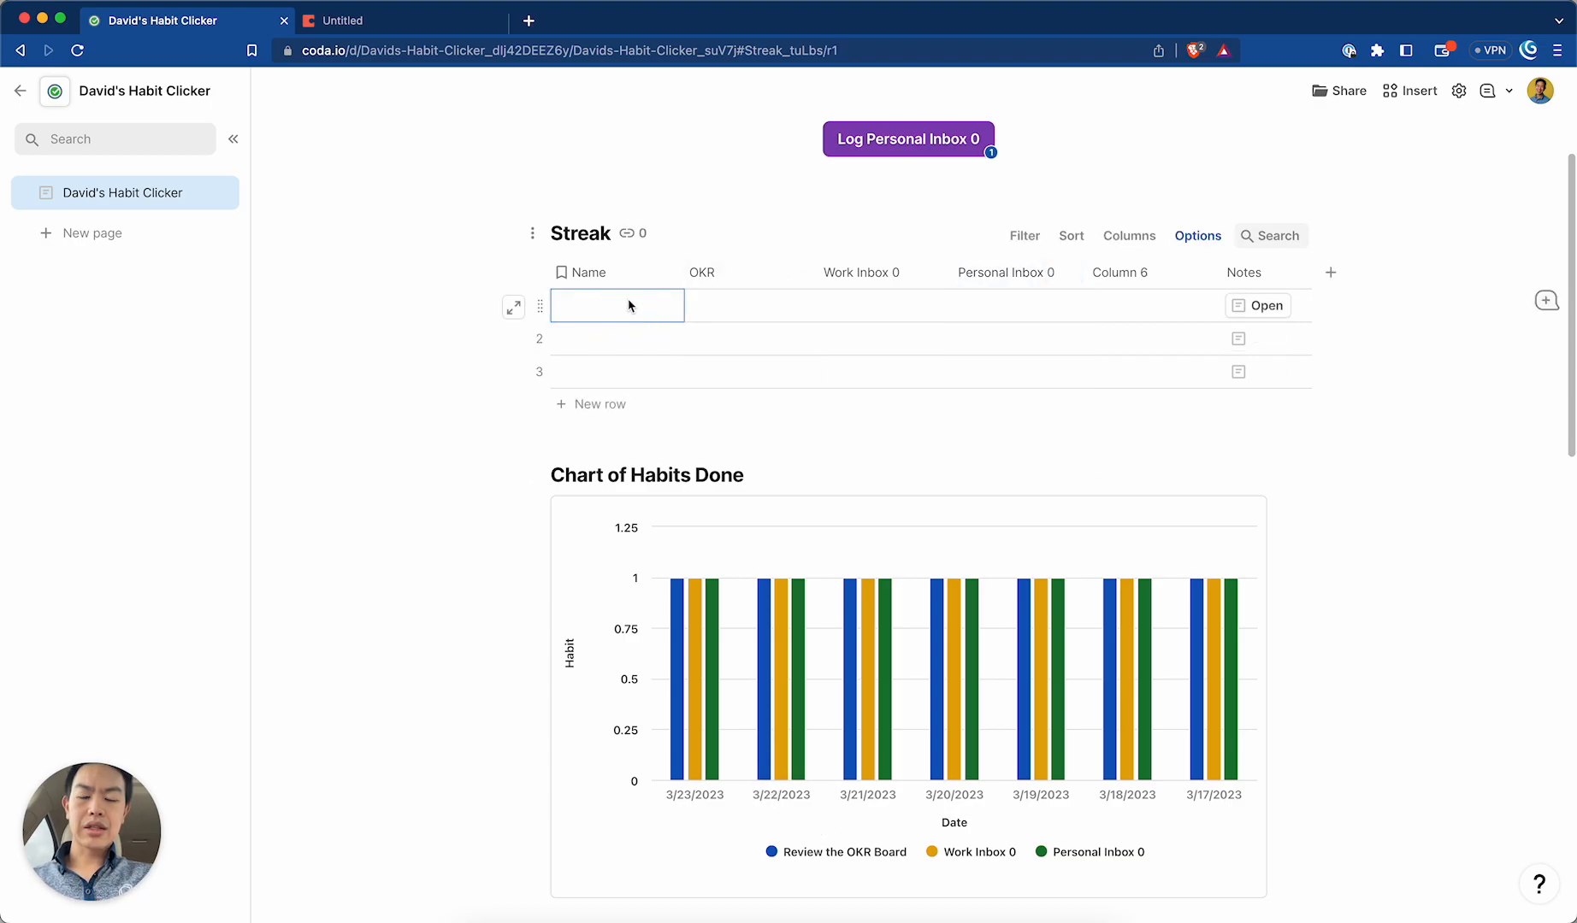
double_click(630, 305)
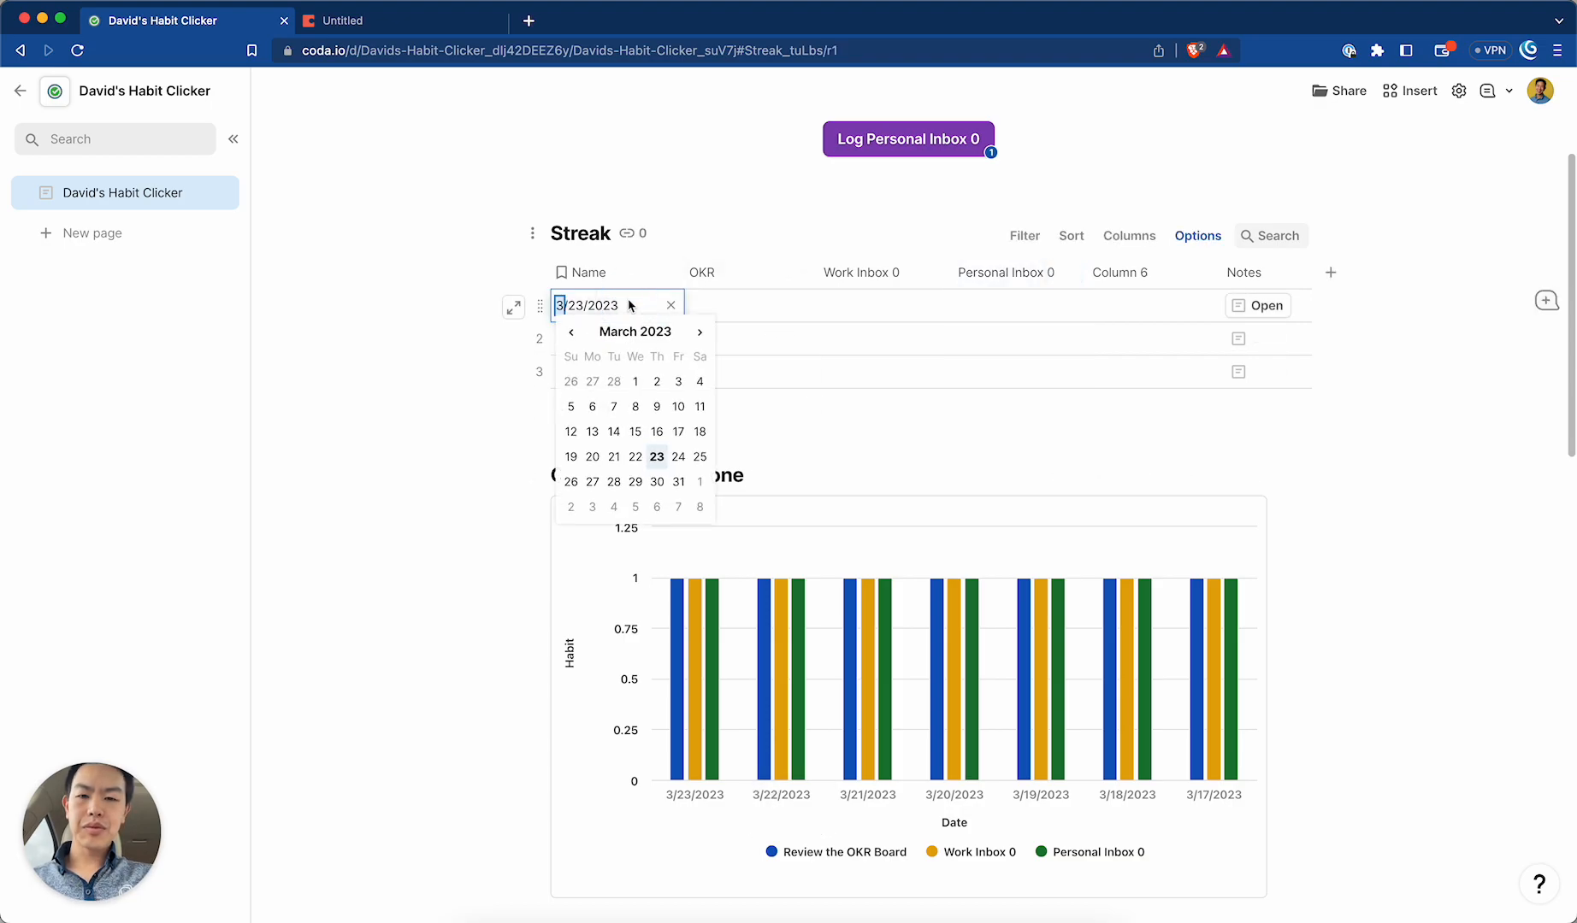
left_click(809, 318)
double_click(658, 345)
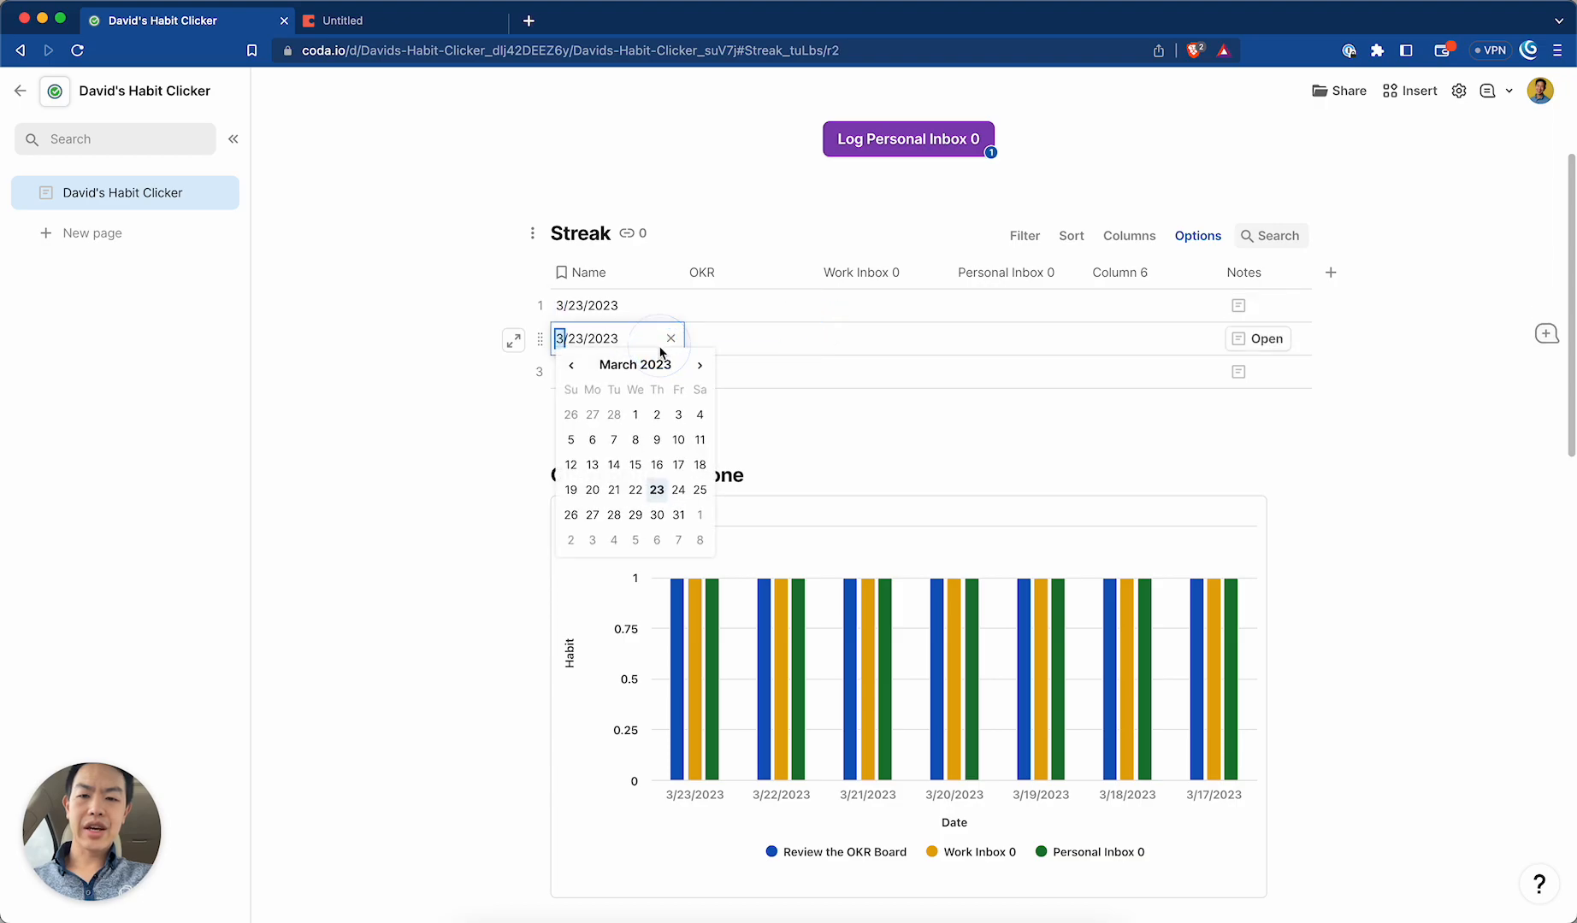
left_click(635, 490)
left_click(642, 376)
double_click(642, 376)
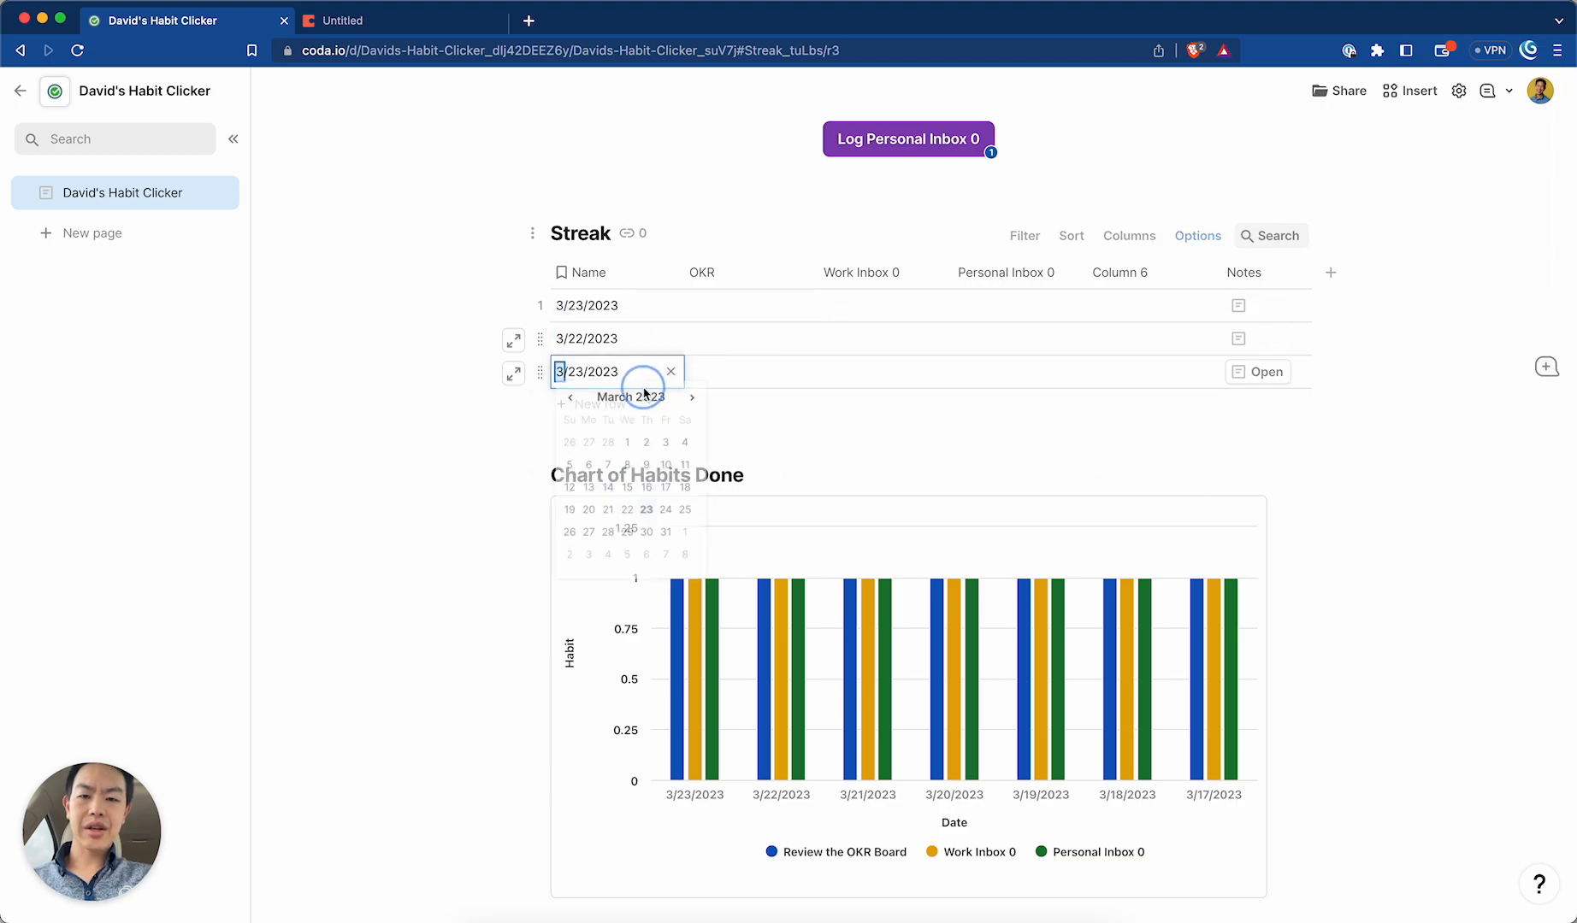
left_click(613, 523)
left_click(595, 405)
double_click(598, 405)
left_click(593, 556)
Open the conditional format settings of the Streak table.
left_click_drag(750, 308, 1049, 405)
left_click(846, 307)
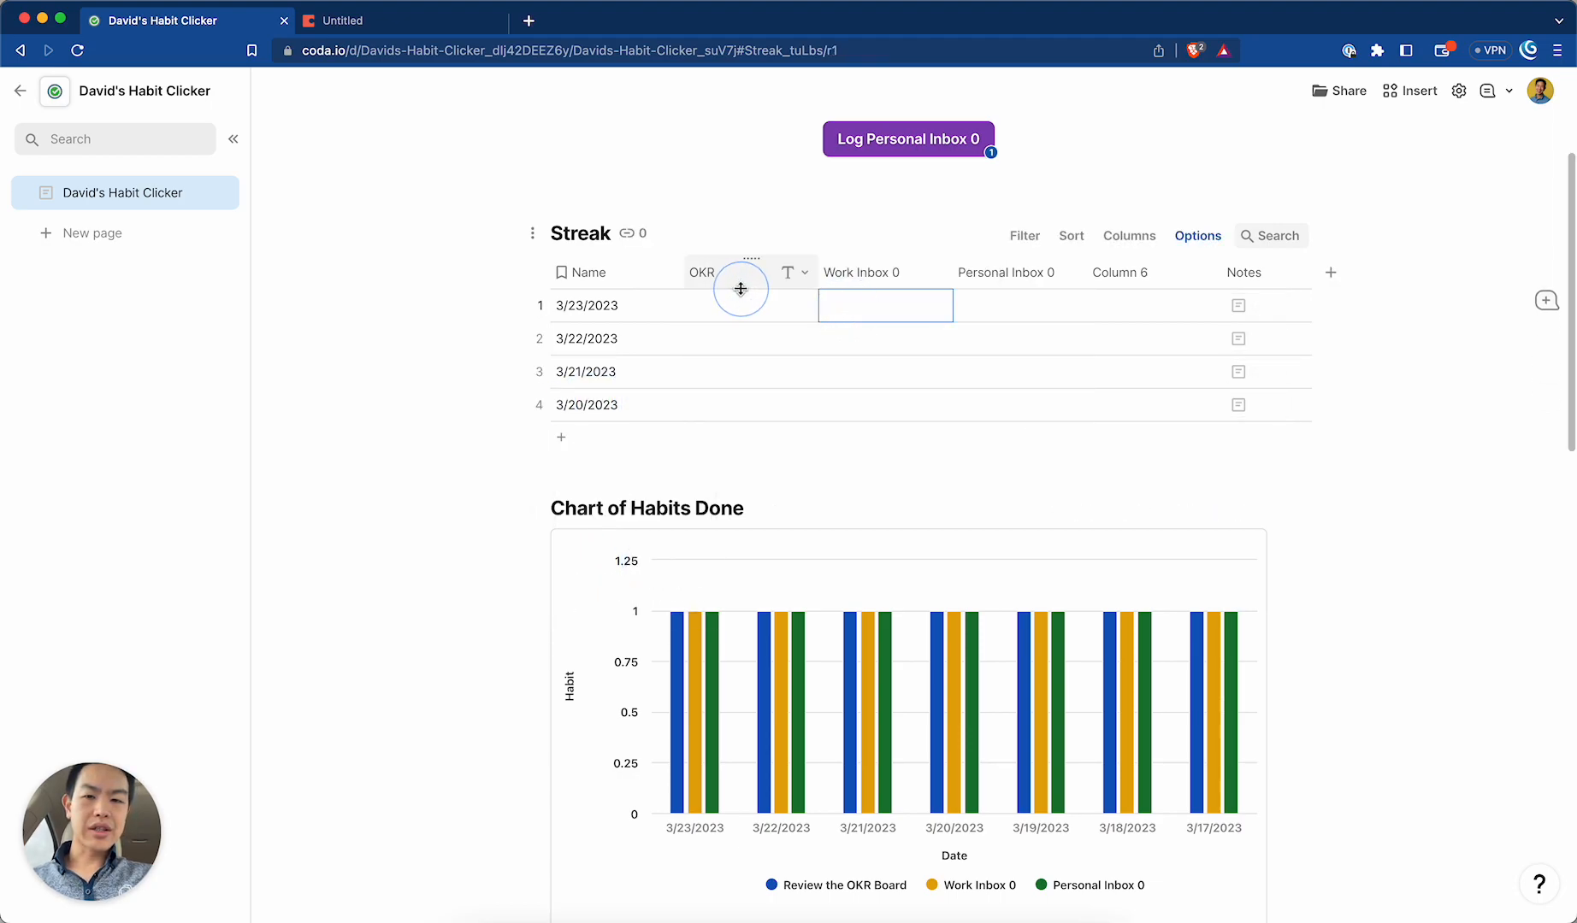
left_click(560, 272)
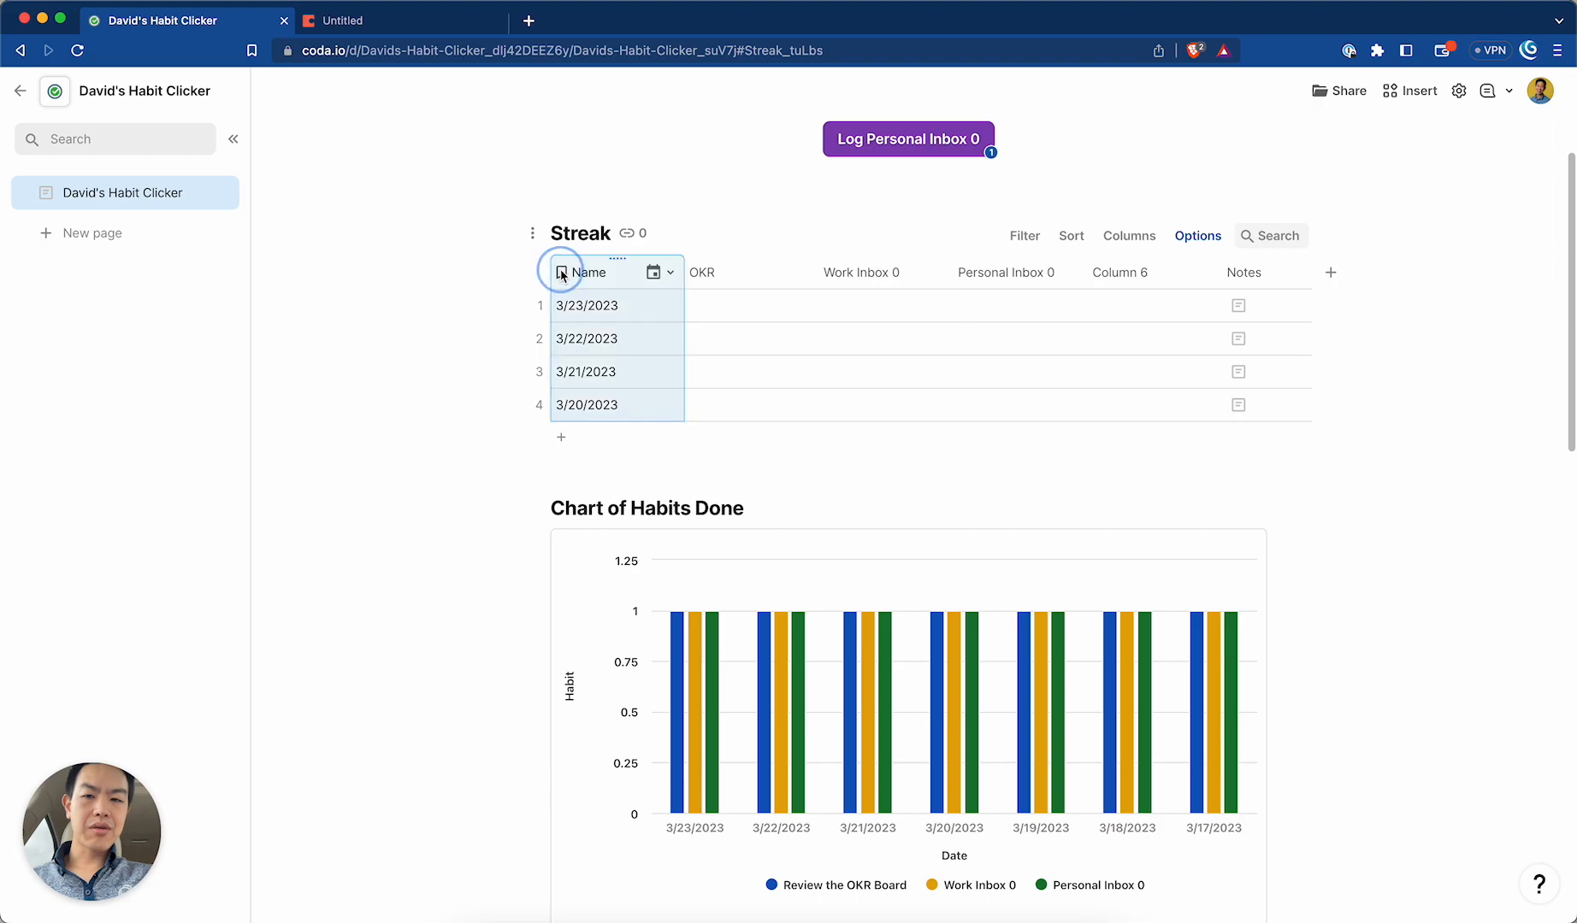
left_click(1195, 237)
left_click(1389, 513)
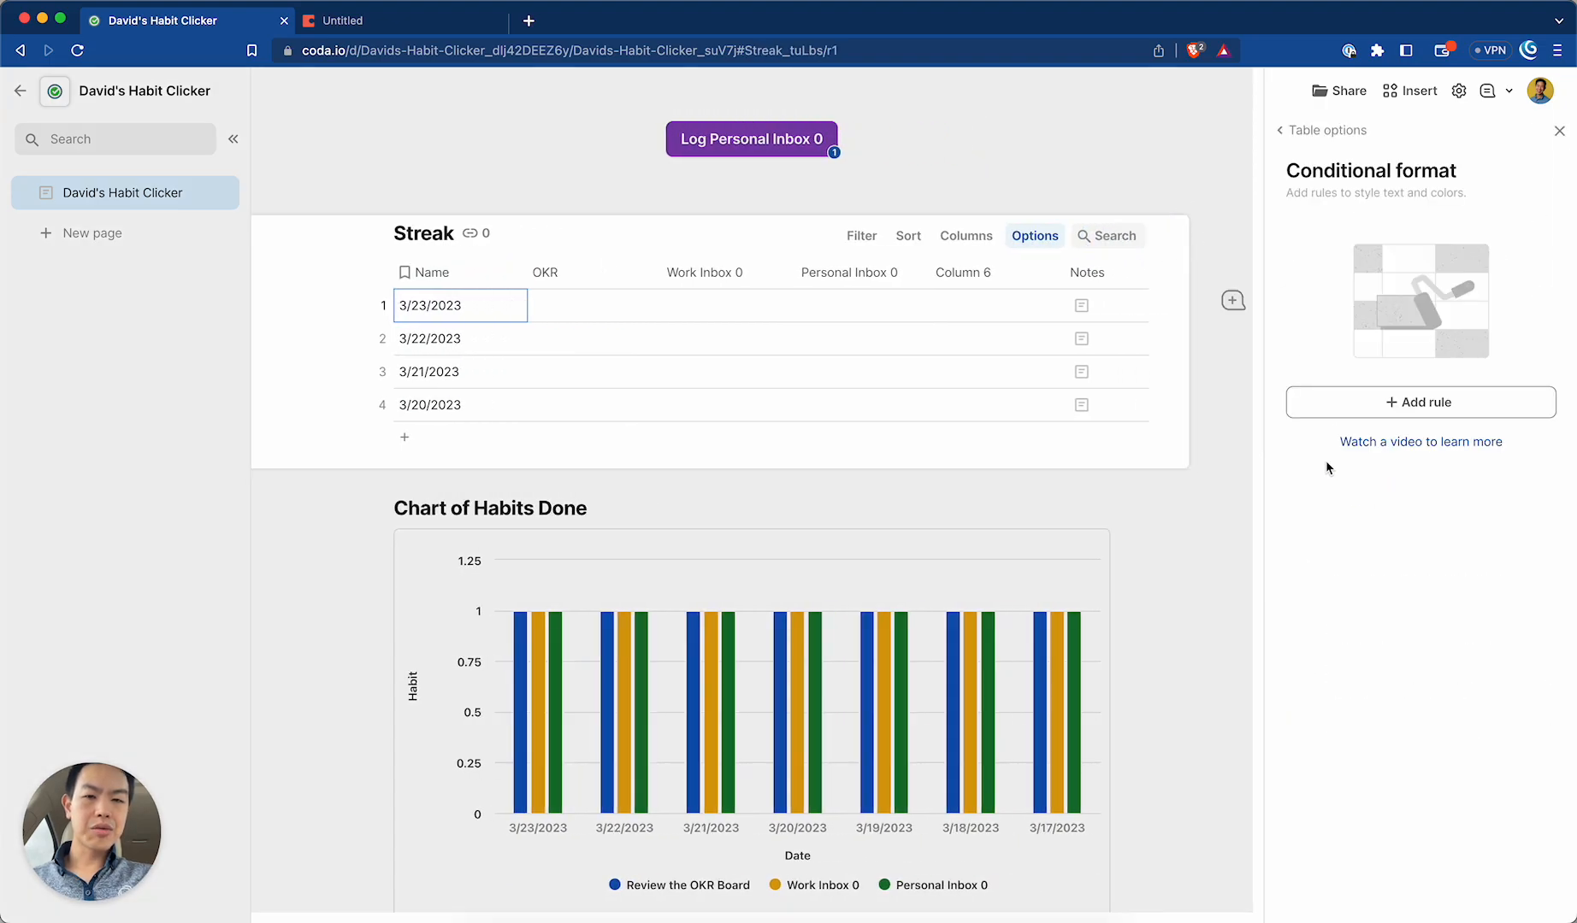
left_click(1355, 409)
left_click(1342, 461)
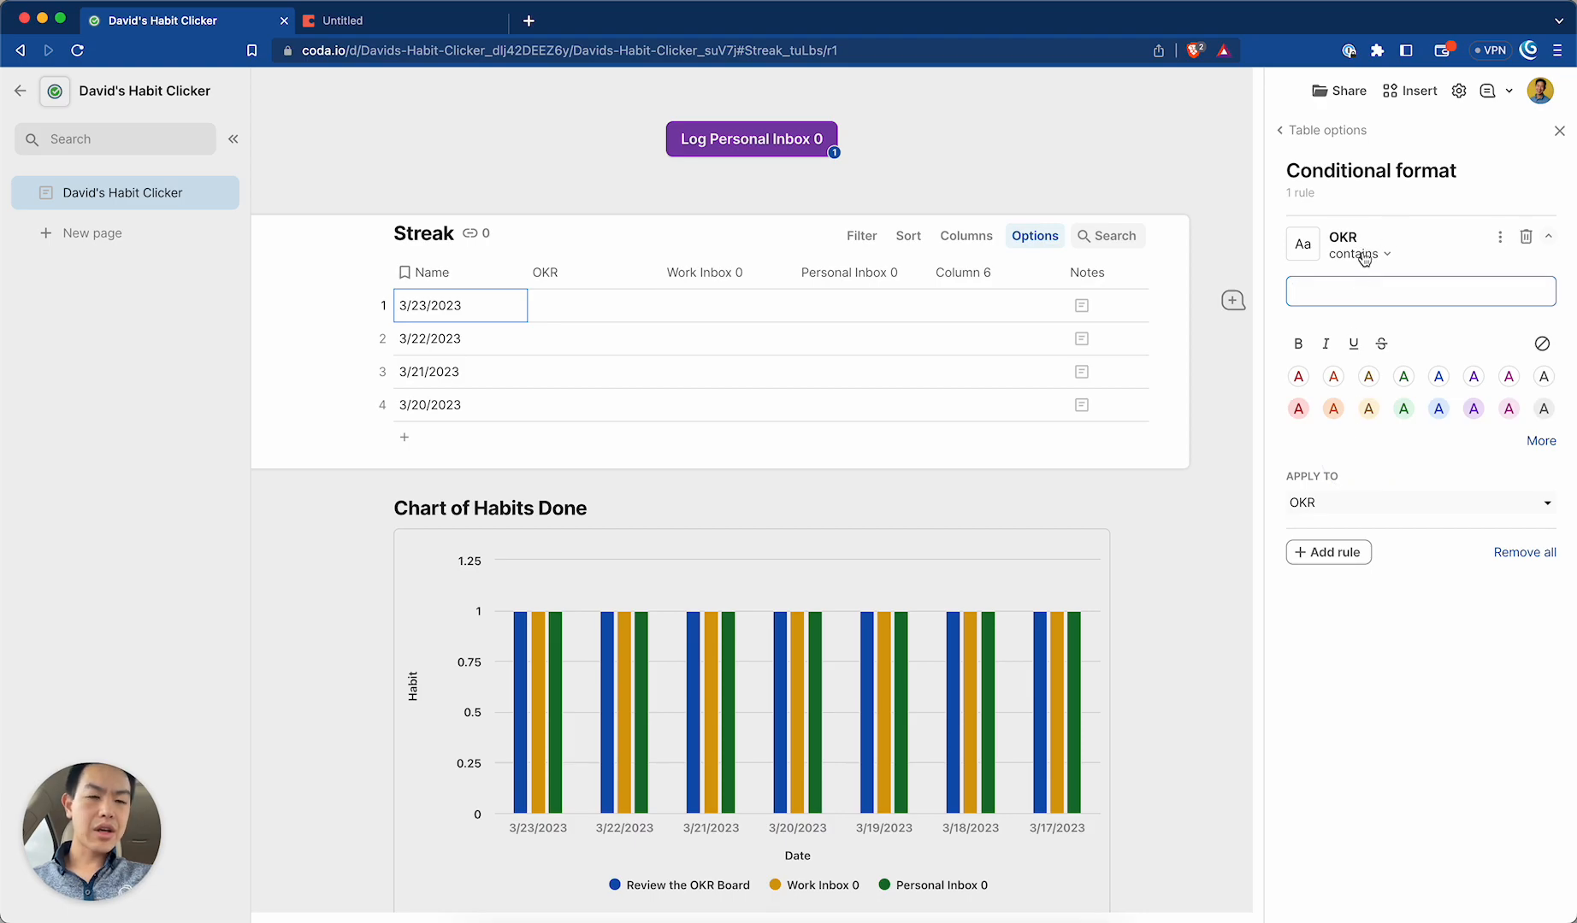
left_click(1363, 256)
left_click(1525, 237)
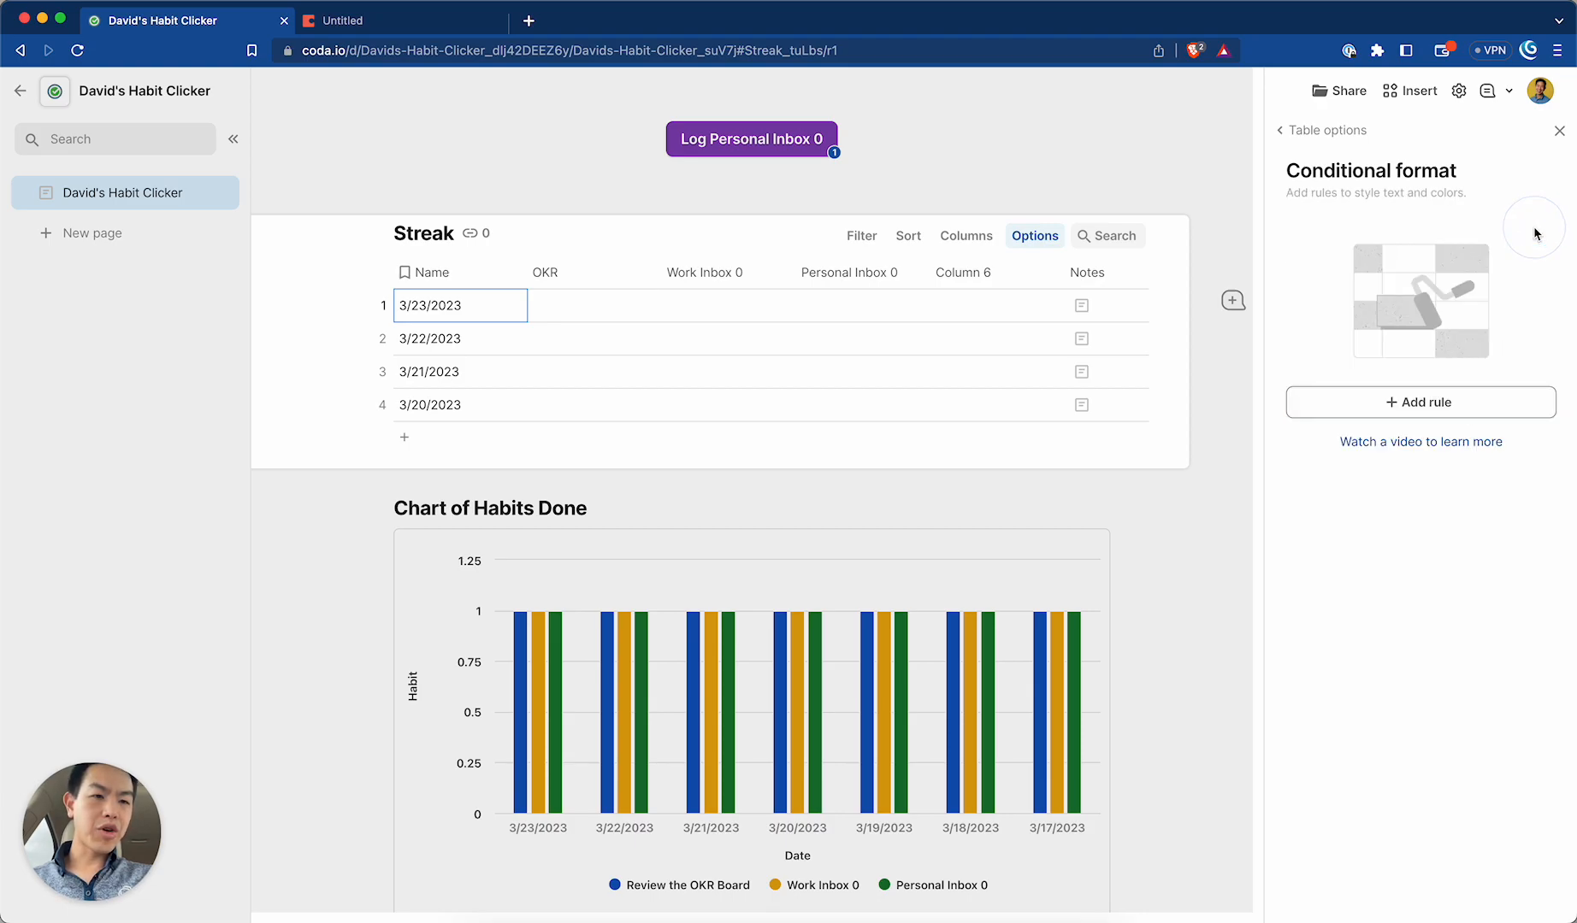
Add a conditional format rule for the OKR column and switch its condition to a formula.
left_click(1406, 404)
left_click(1368, 462)
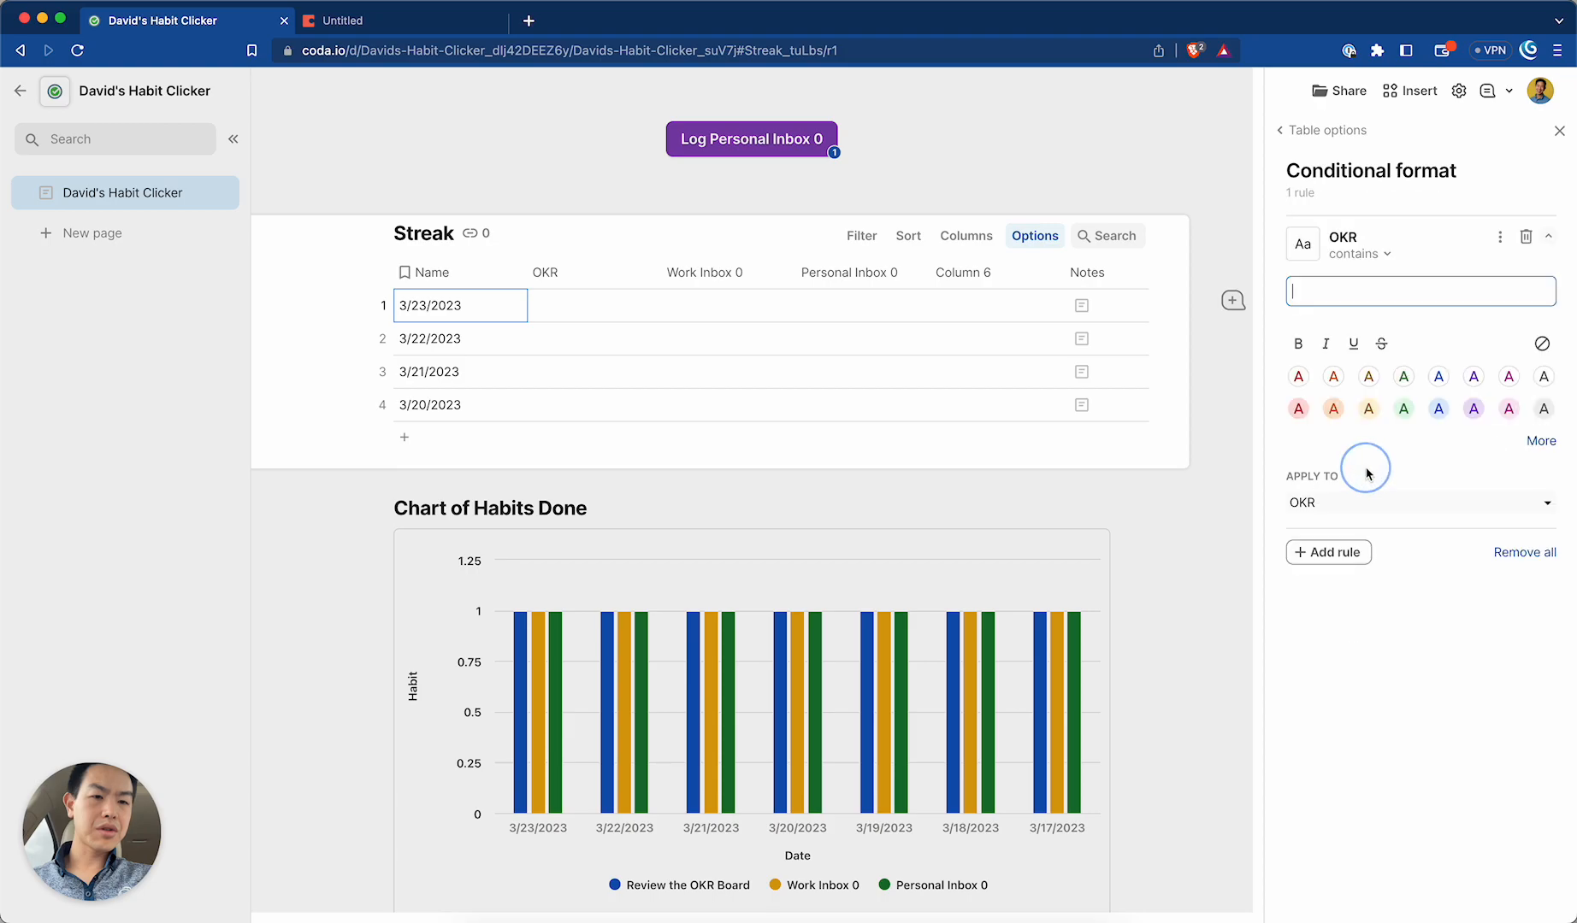
left_click(1366, 257)
left_click(1488, 327)
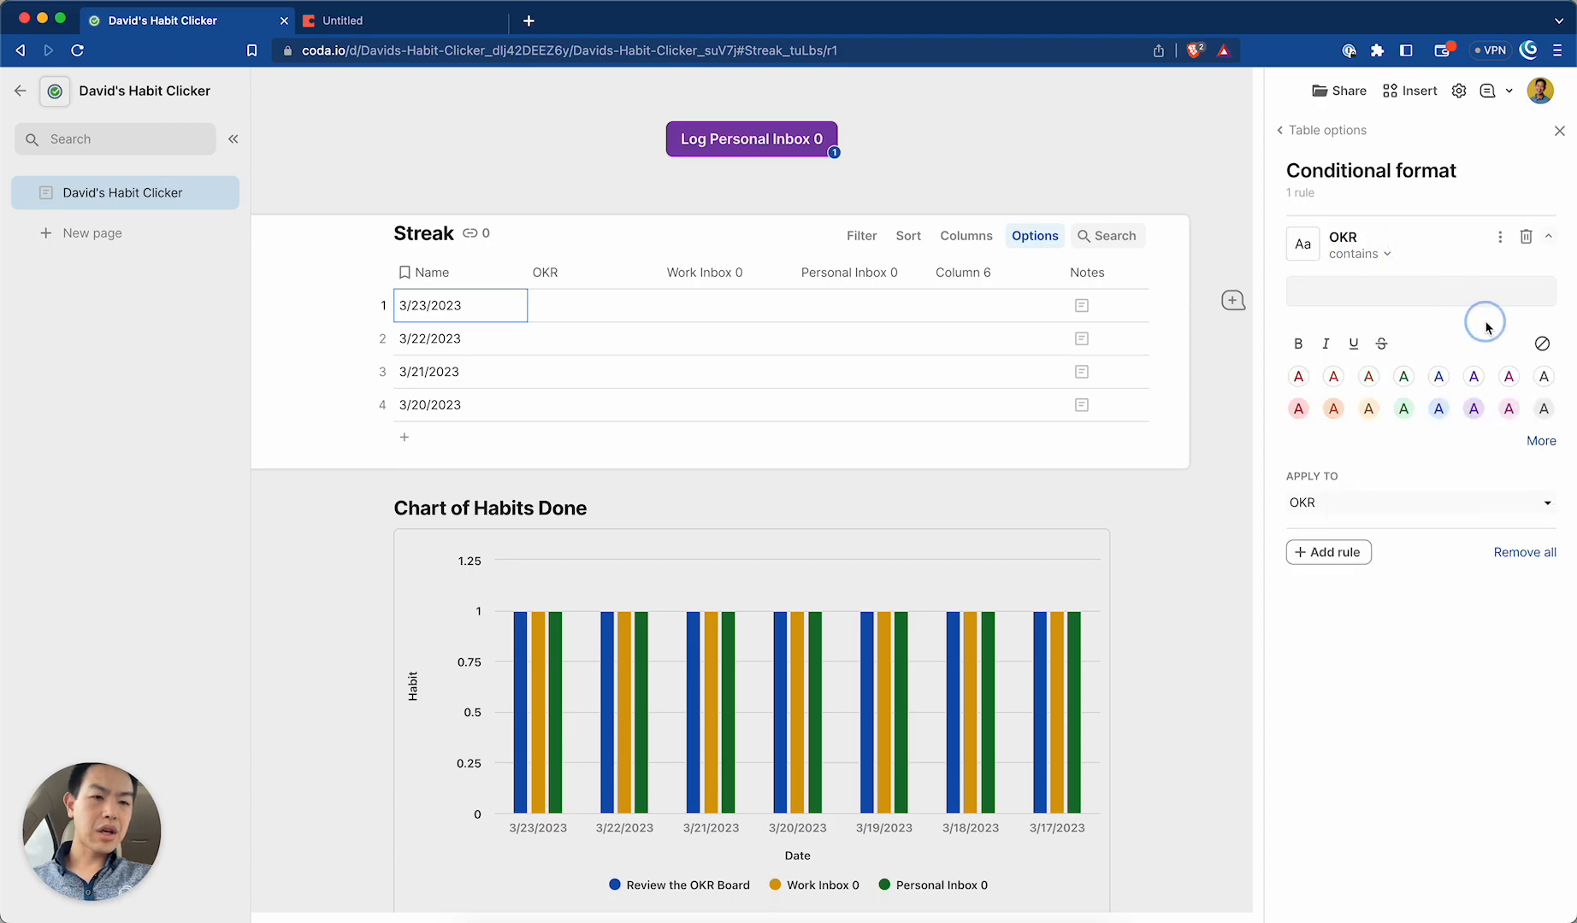
left_click(1547, 236)
left_click(1548, 236)
left_click(1500, 237)
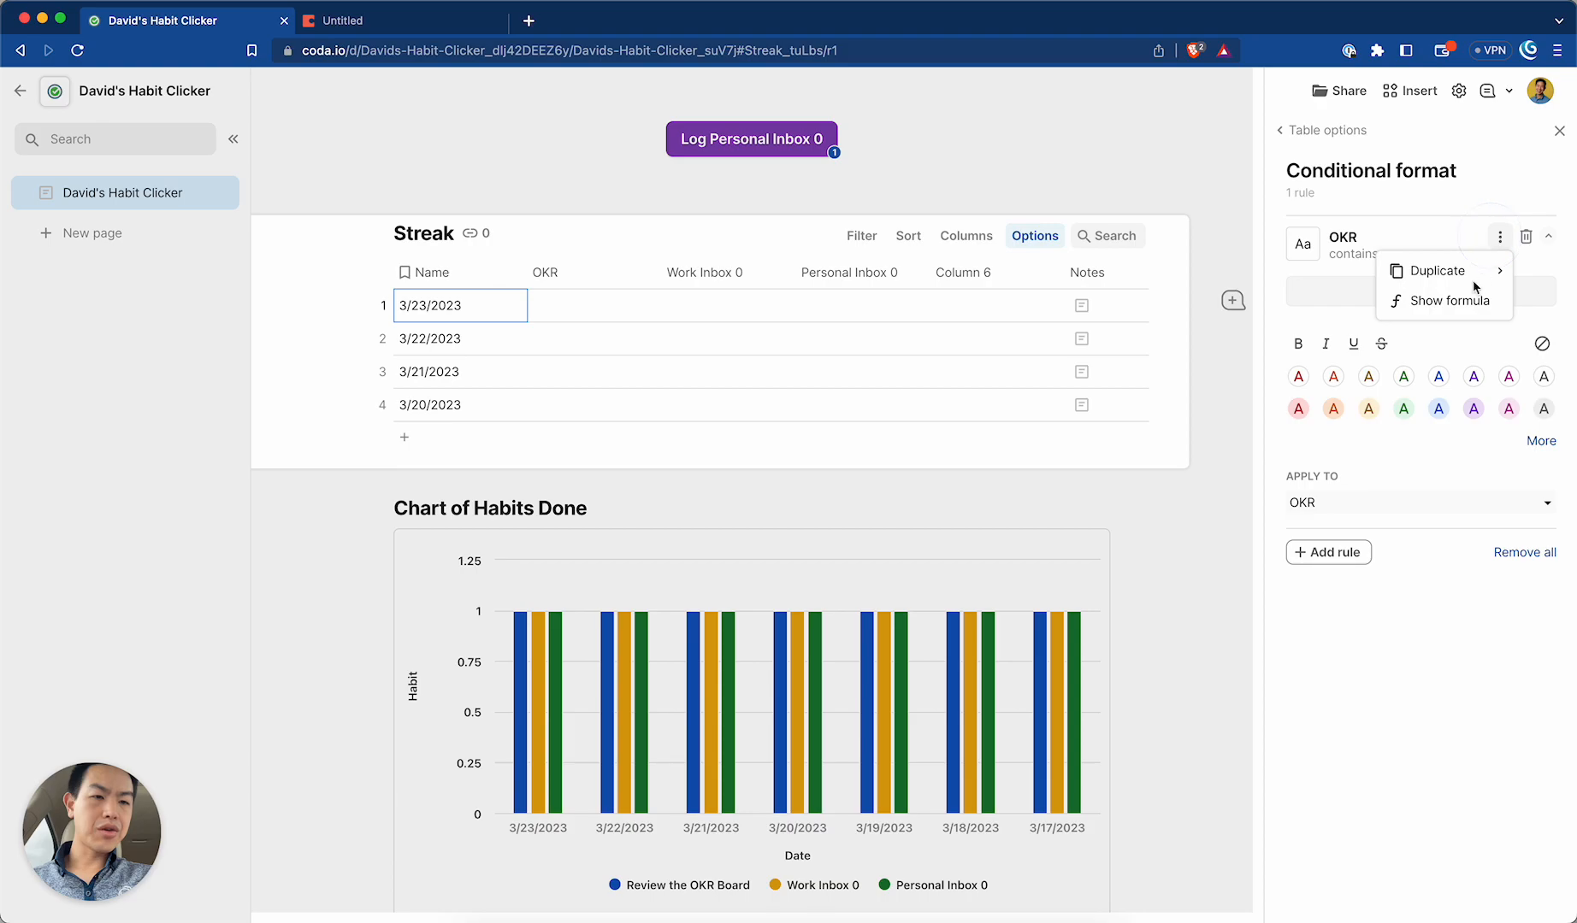
left_click(1452, 301)
left_click(1407, 284)
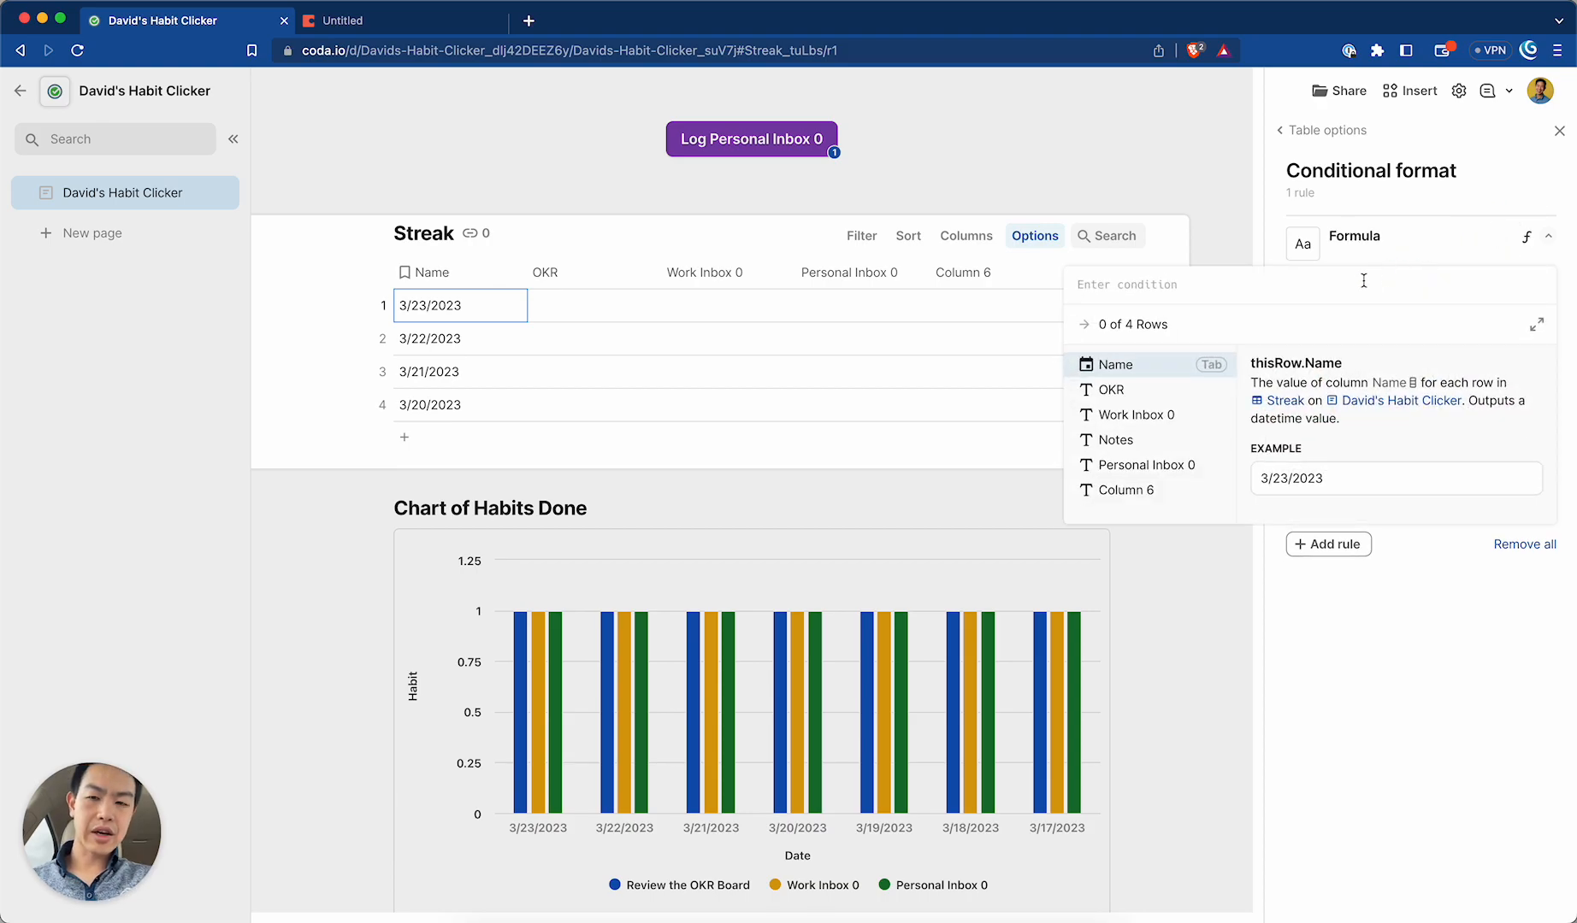
Rename the Streak table's Name column as Date.
left_click(432, 272)
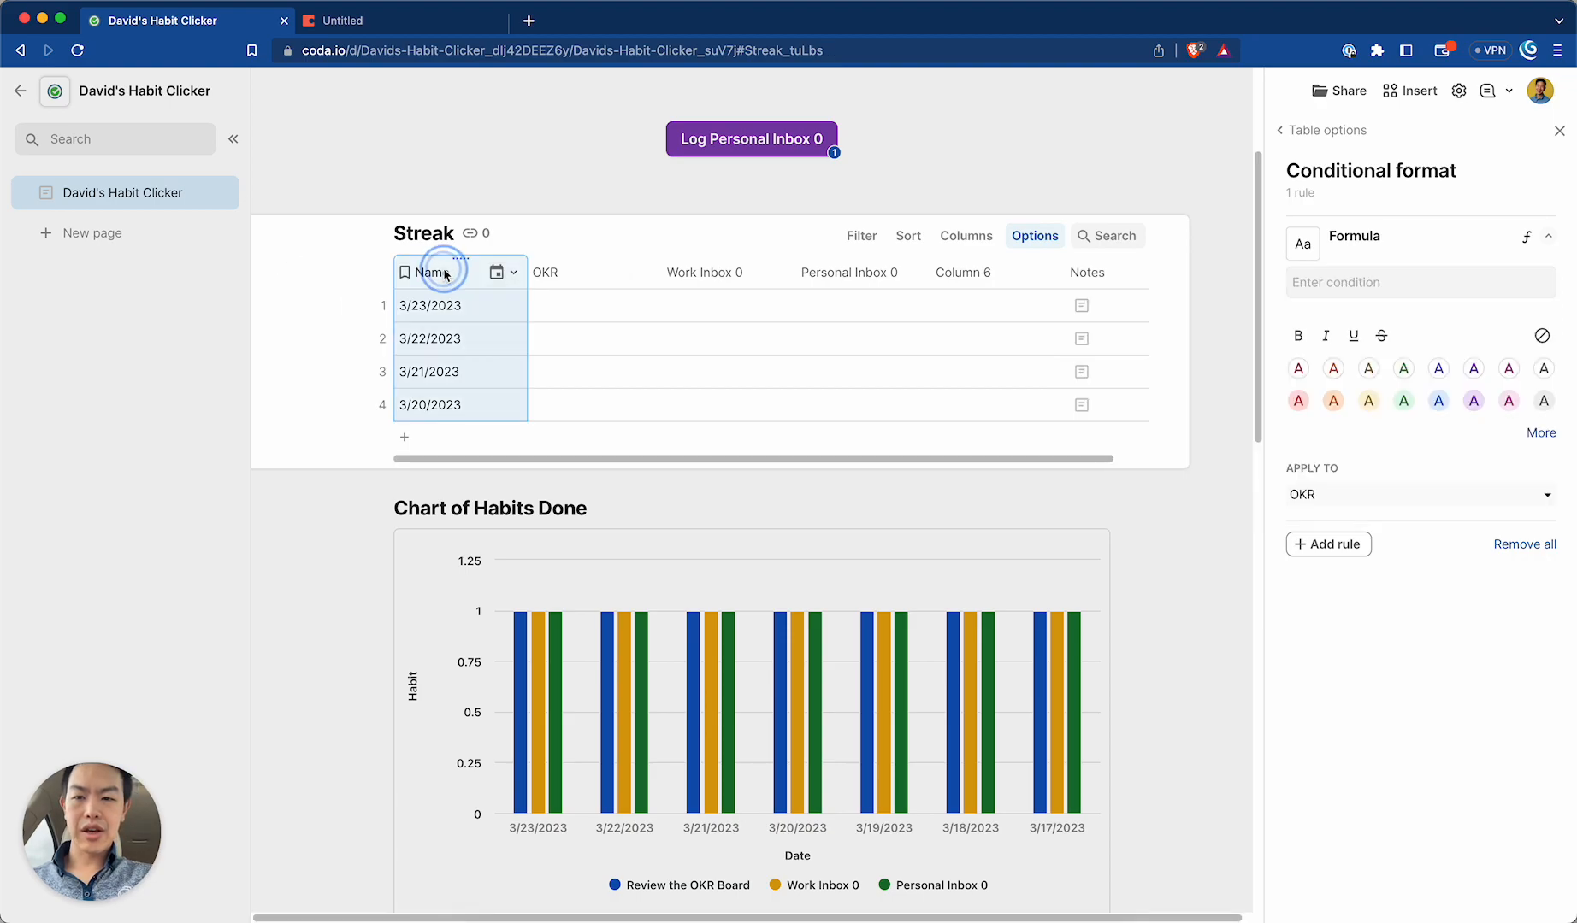
type("Davt")
type("e")
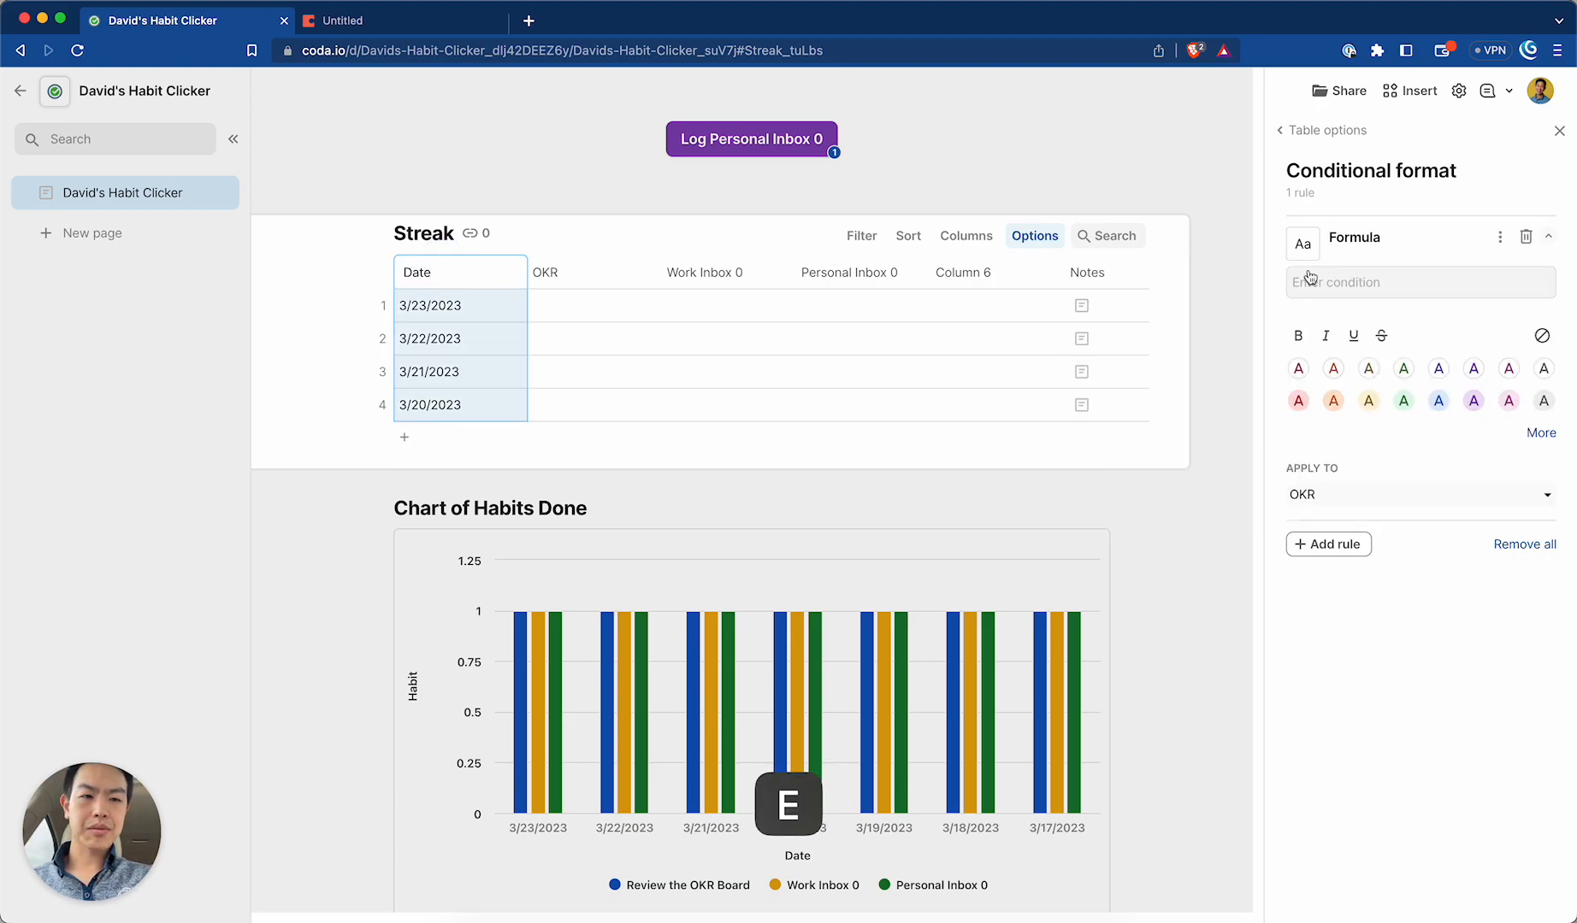
left_click(1348, 297)
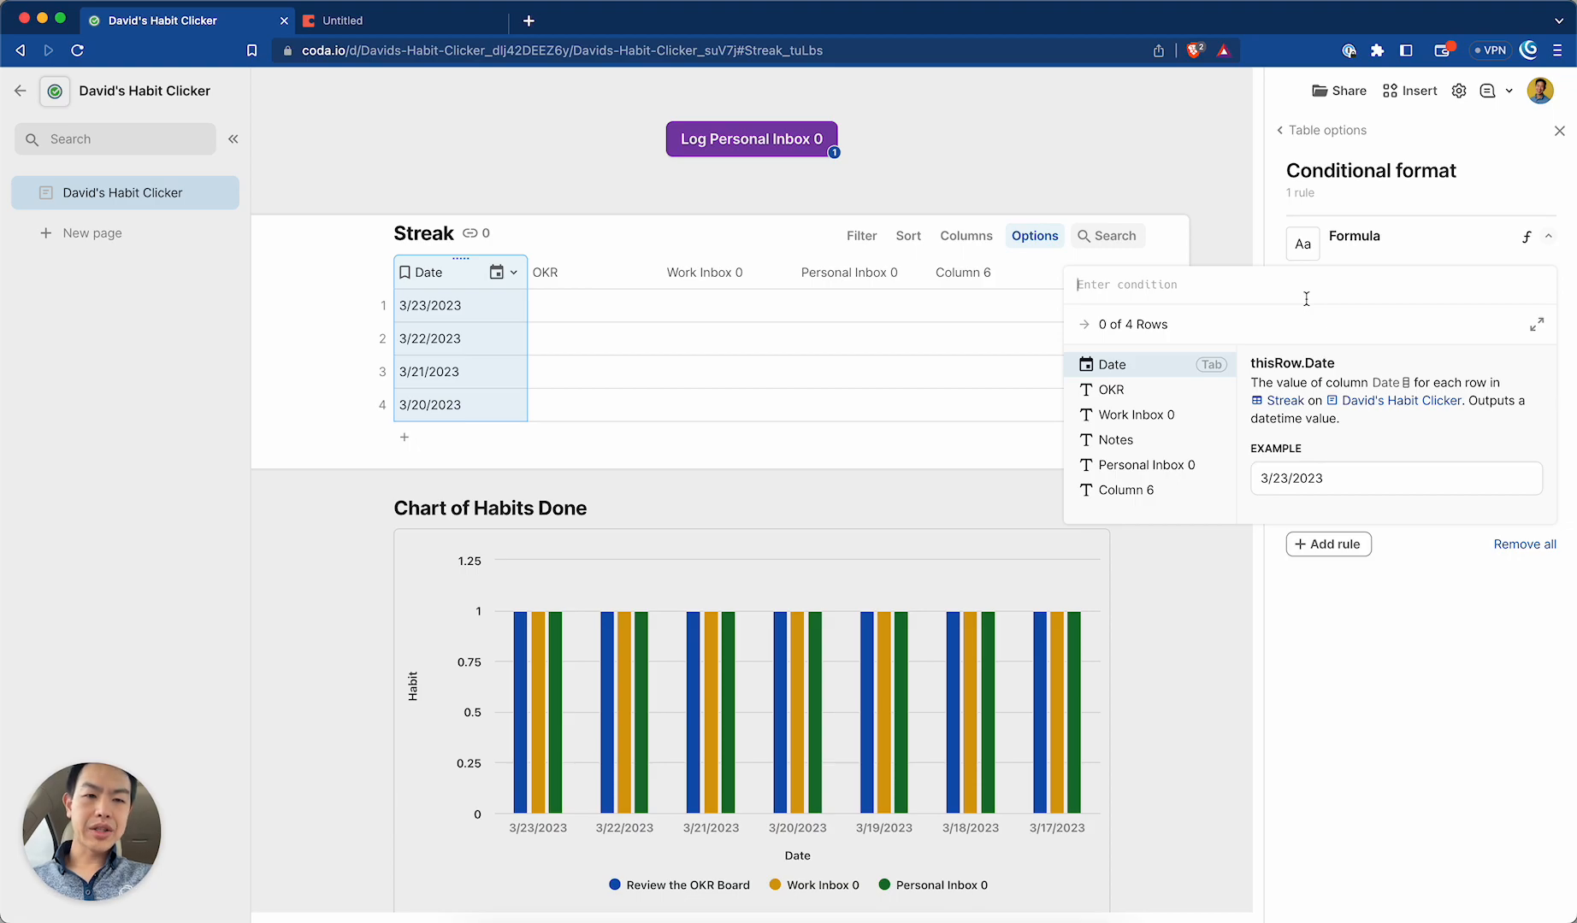
type("date")
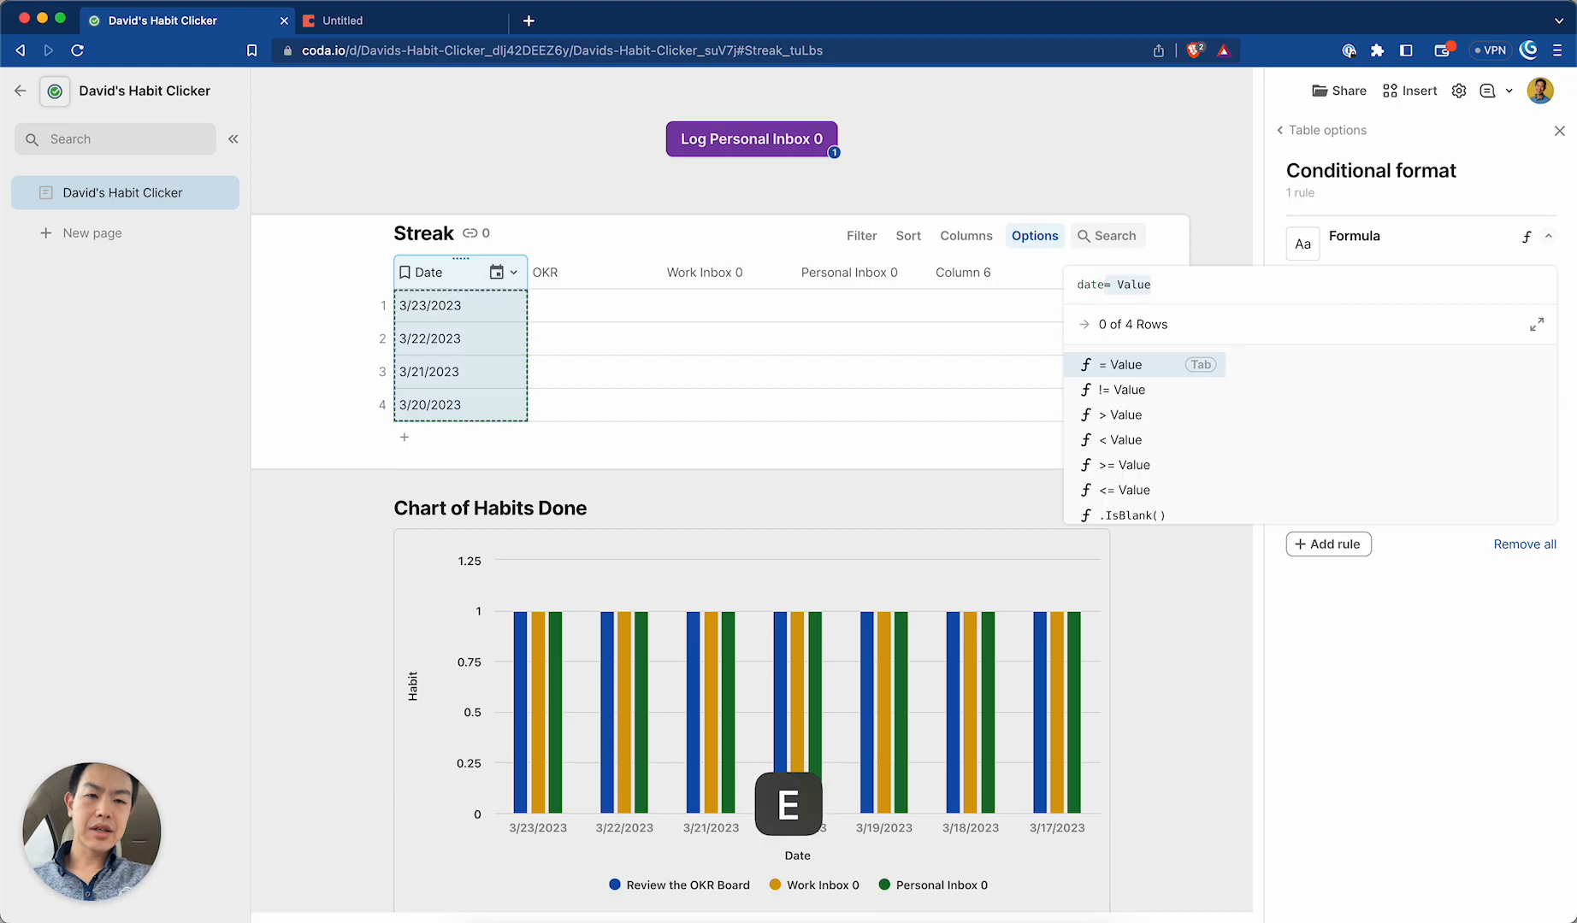
key("BackSpace")
key("BackSpace")
key("BackSpace")
key("BackSpace")
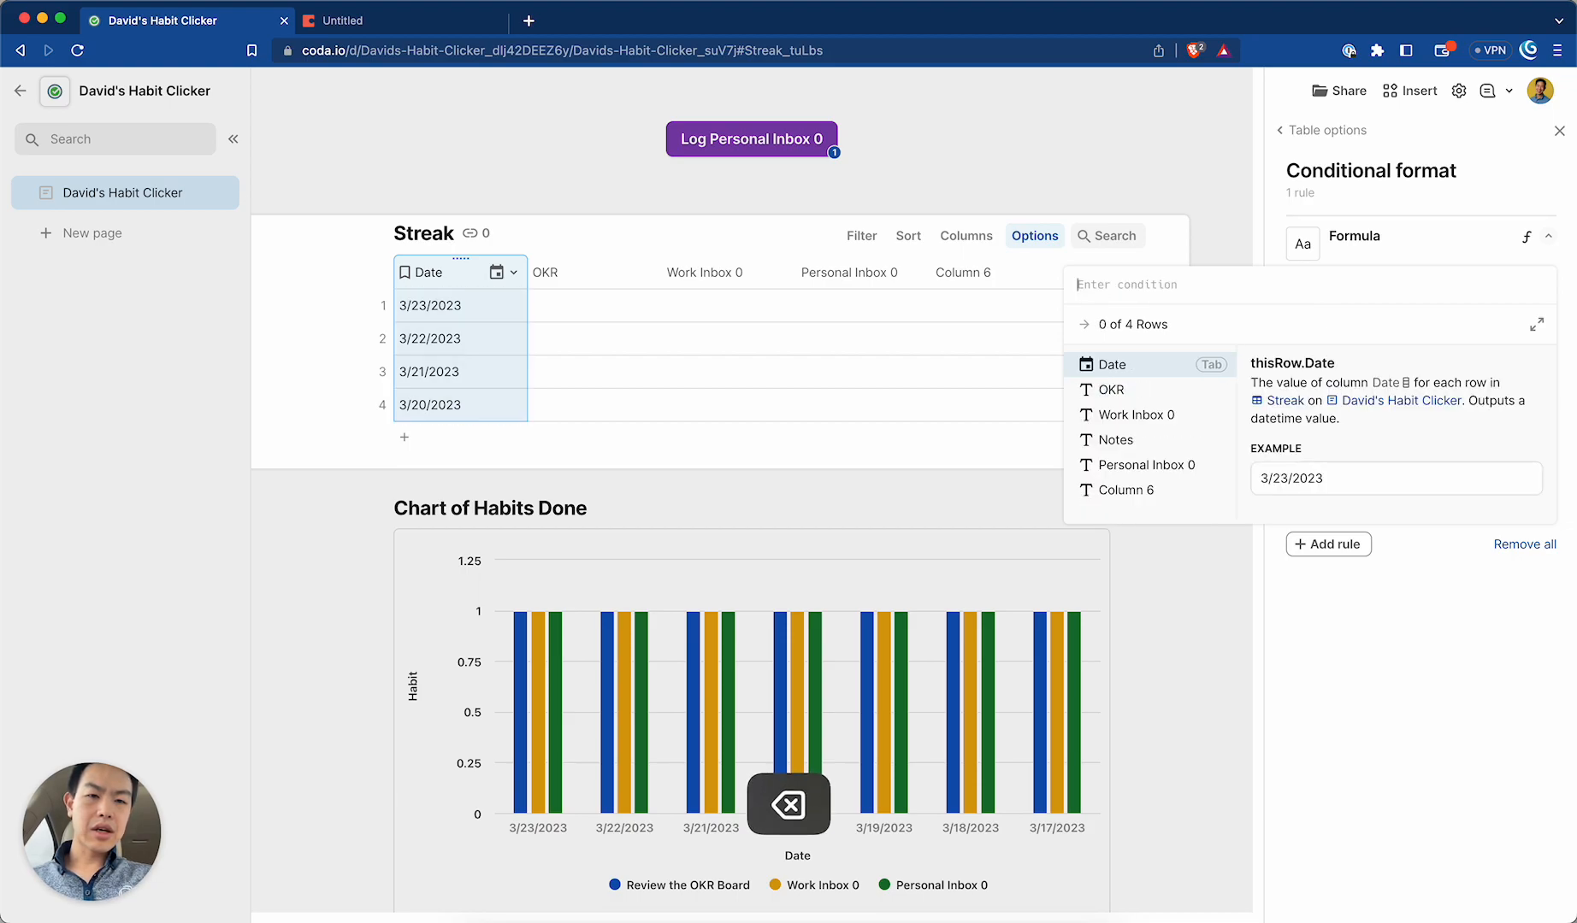
Begin the rule's condition formula with the Habits Done table followed by a Filter() function.
type("habits")
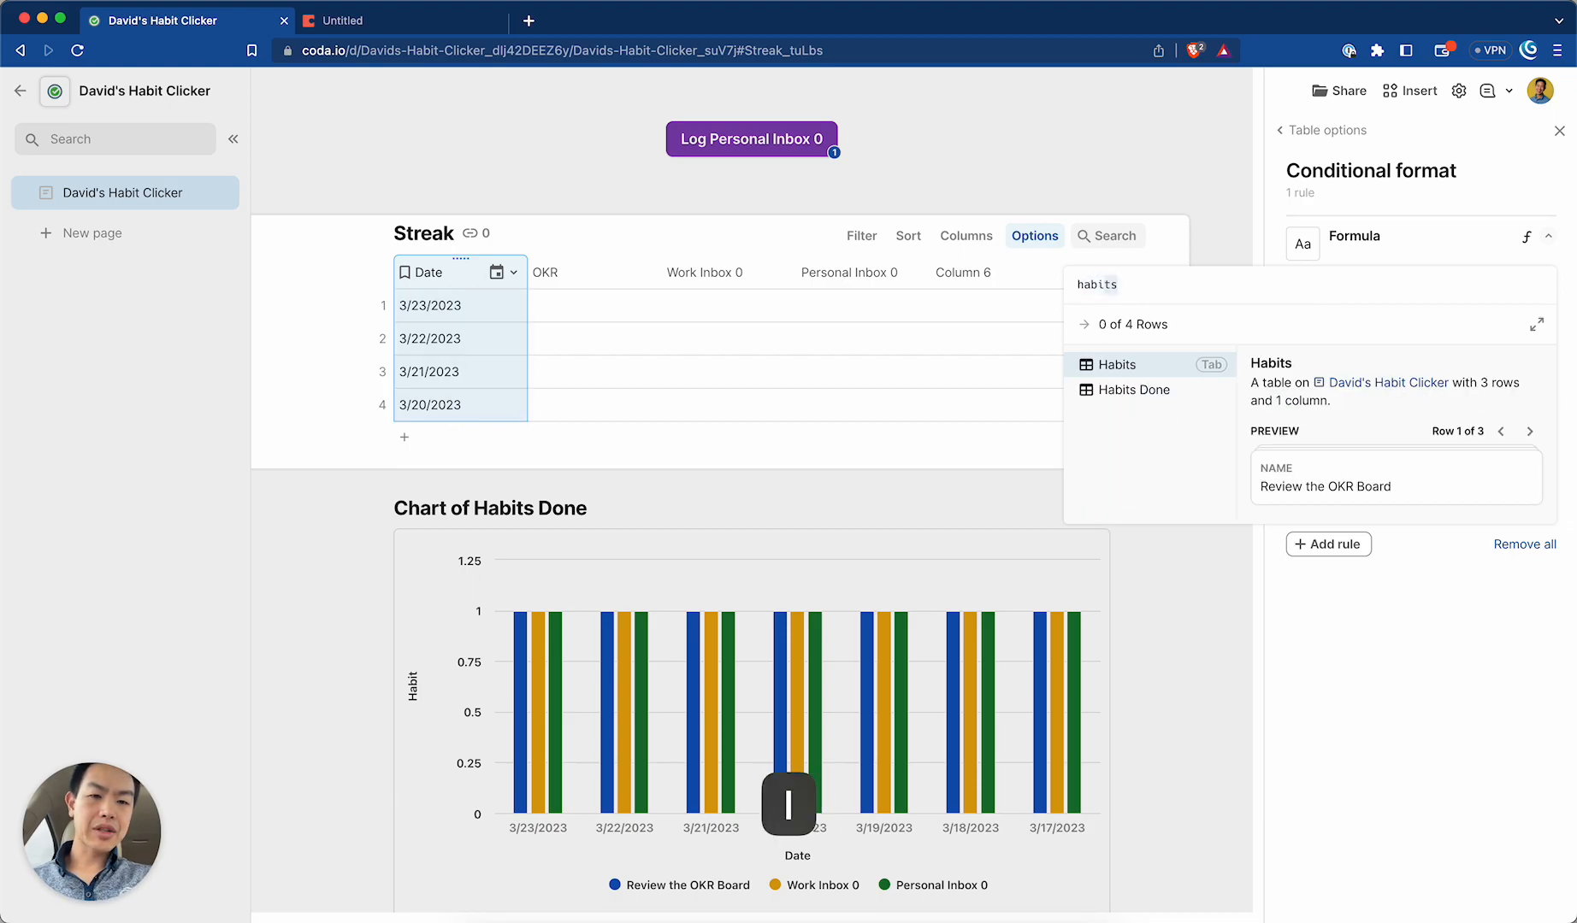
key("Down")
key("Return")
key("BackSpace")
type(".fil")
key("Tab")
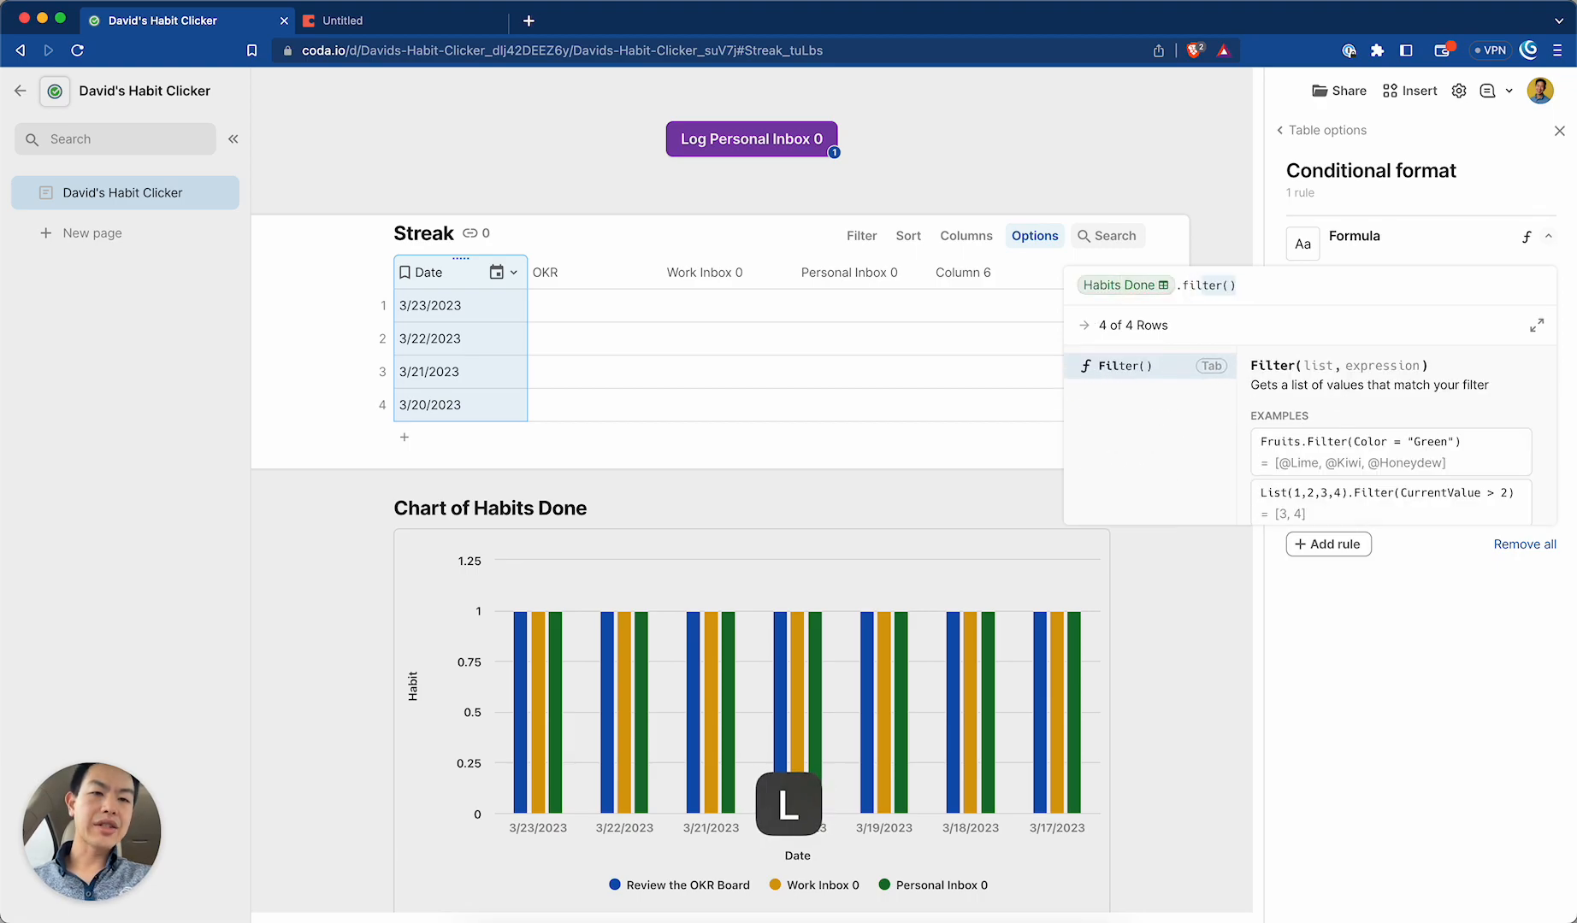
type("date")
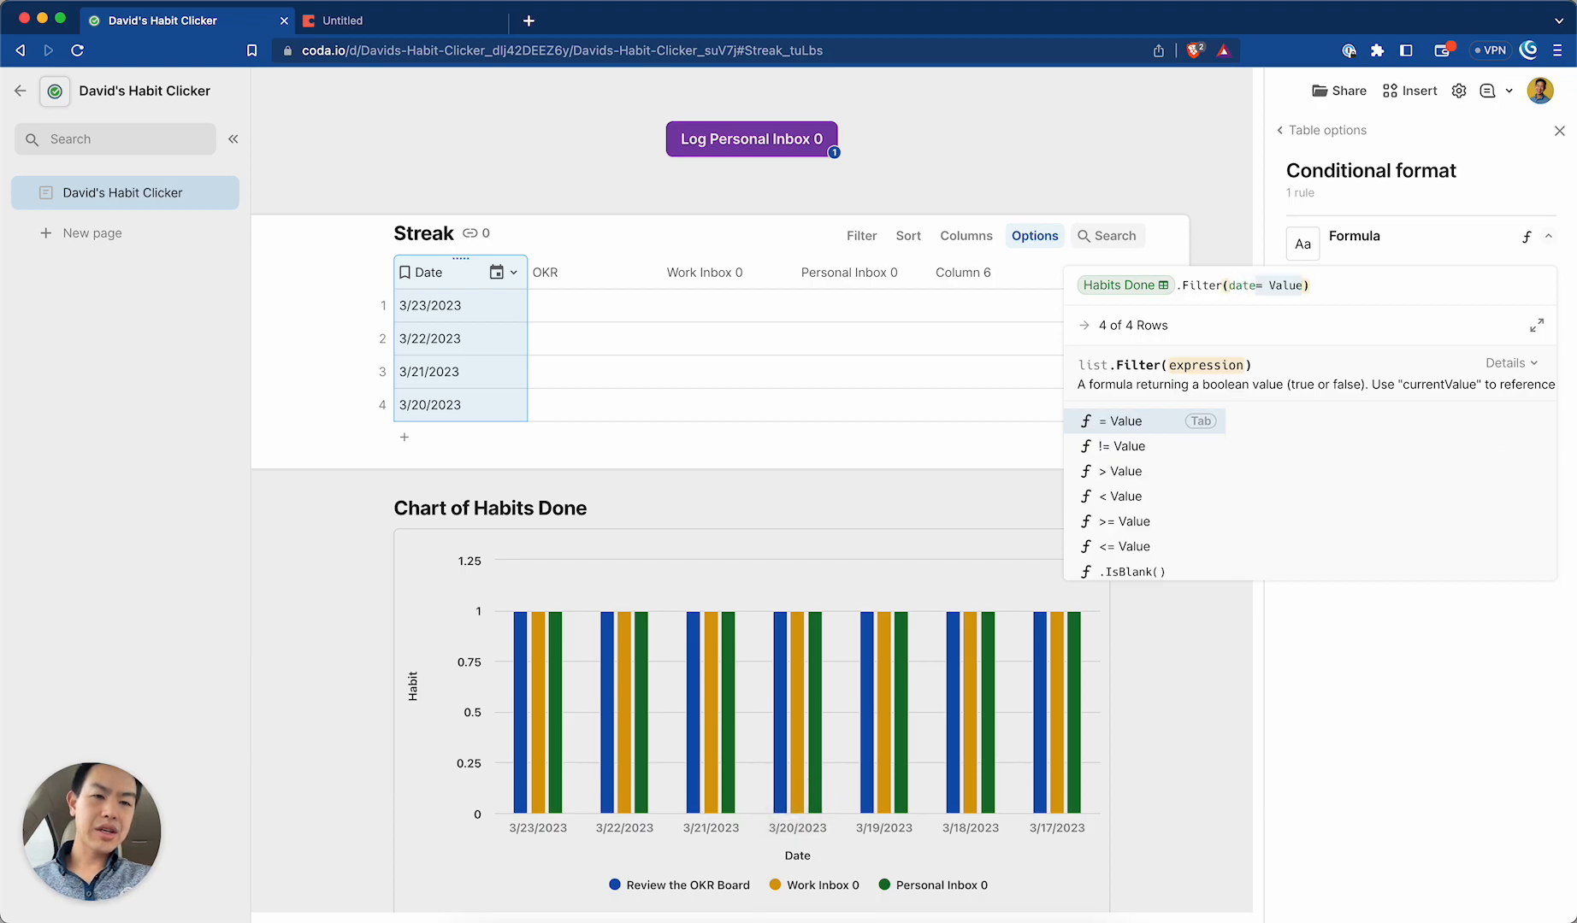
type("=date")
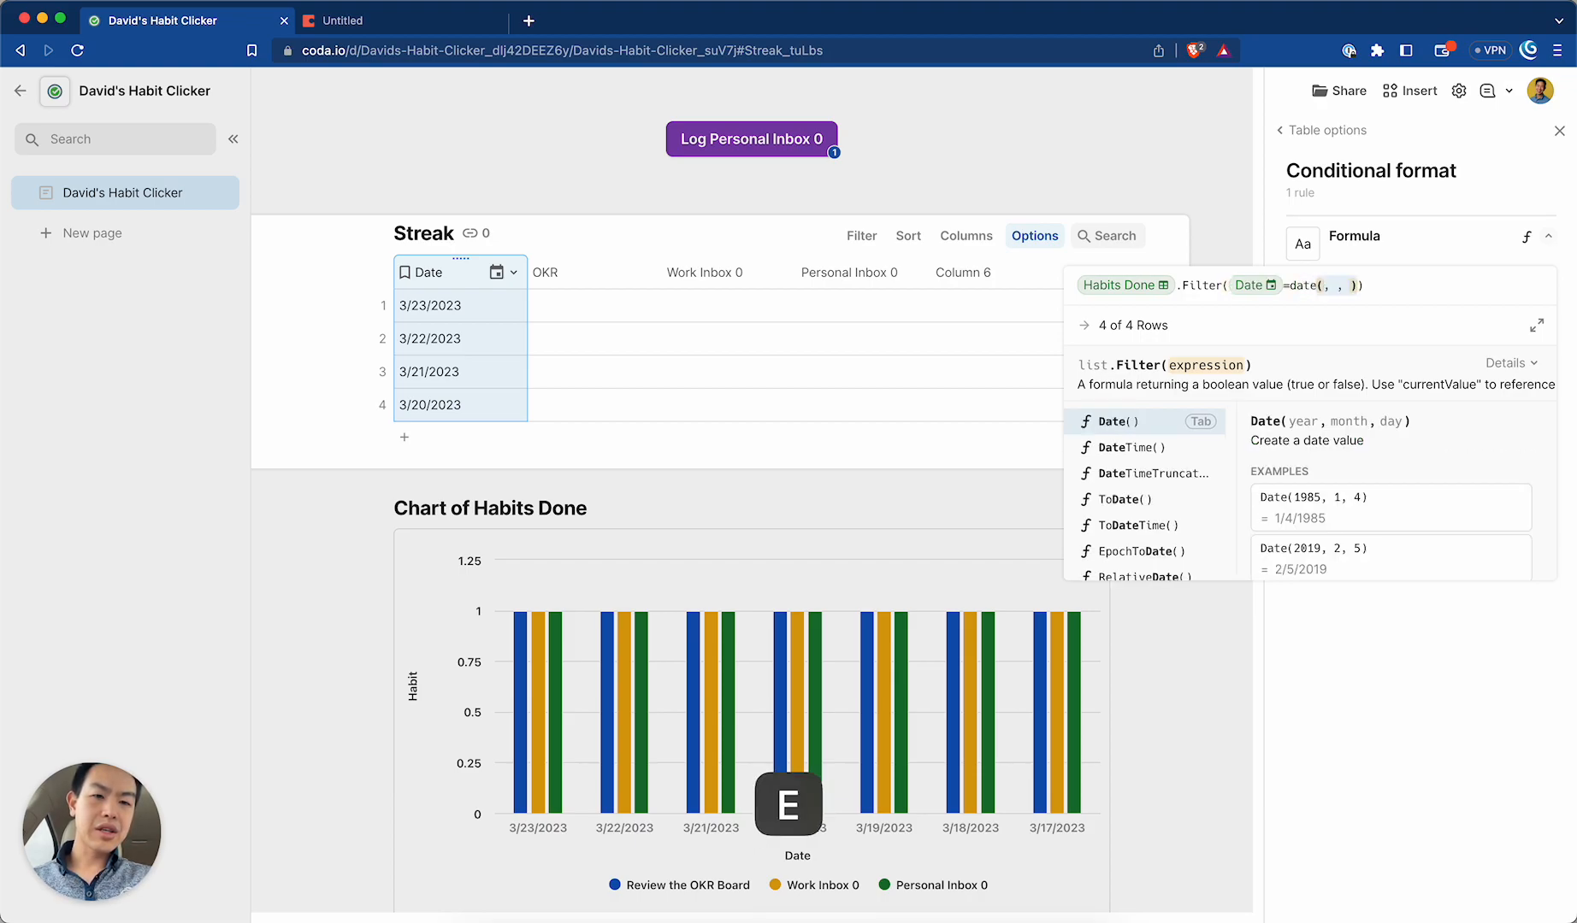
key("BackSpace")
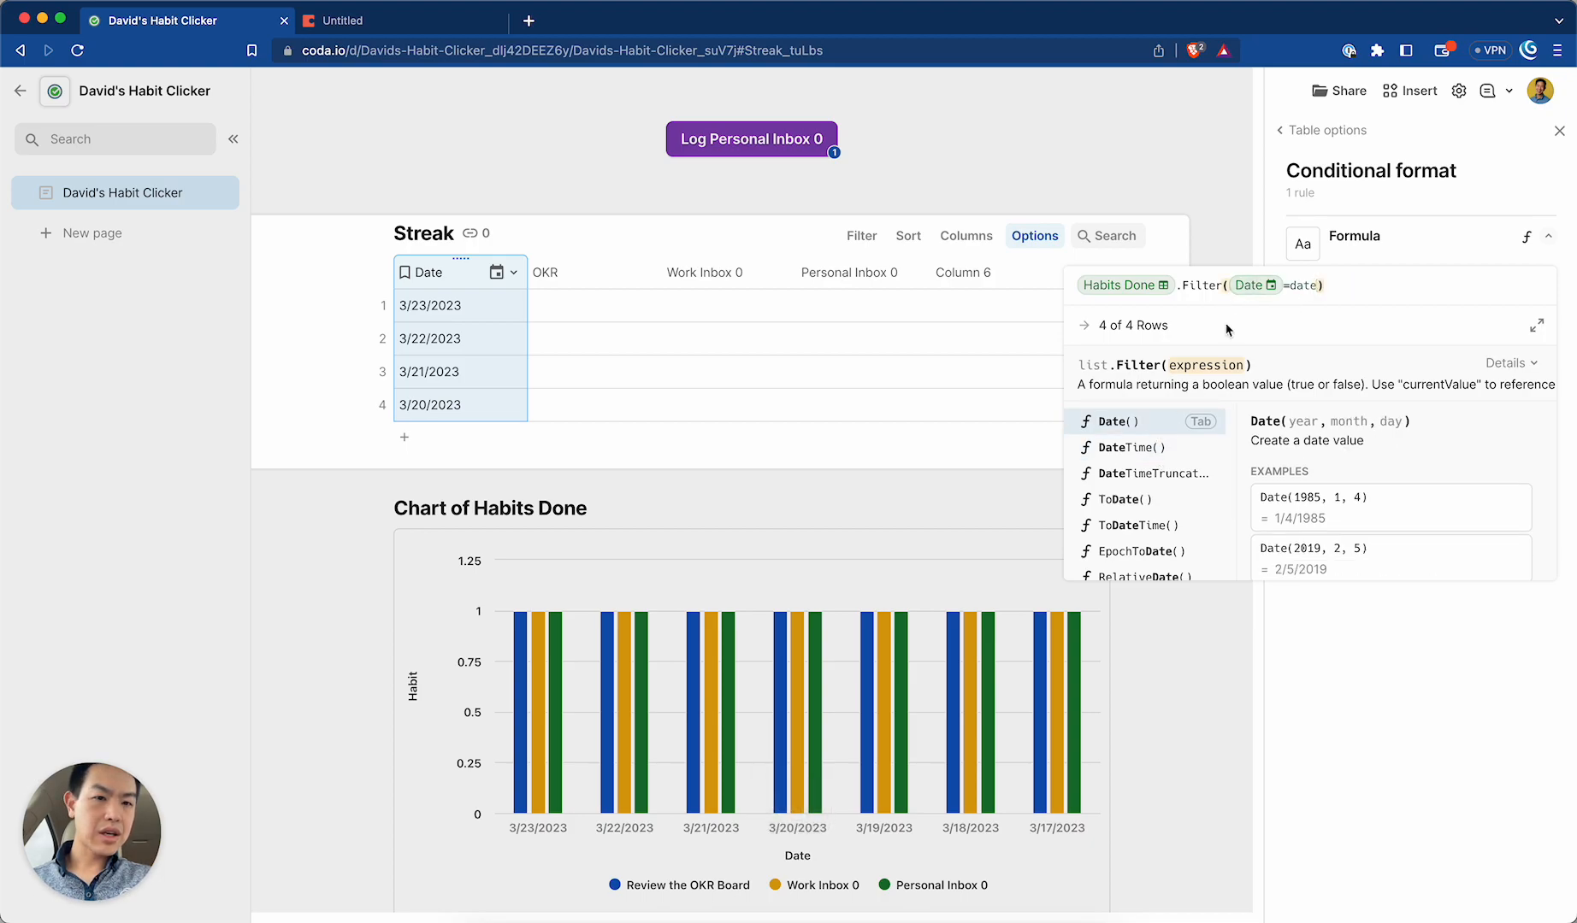
key("Tab")
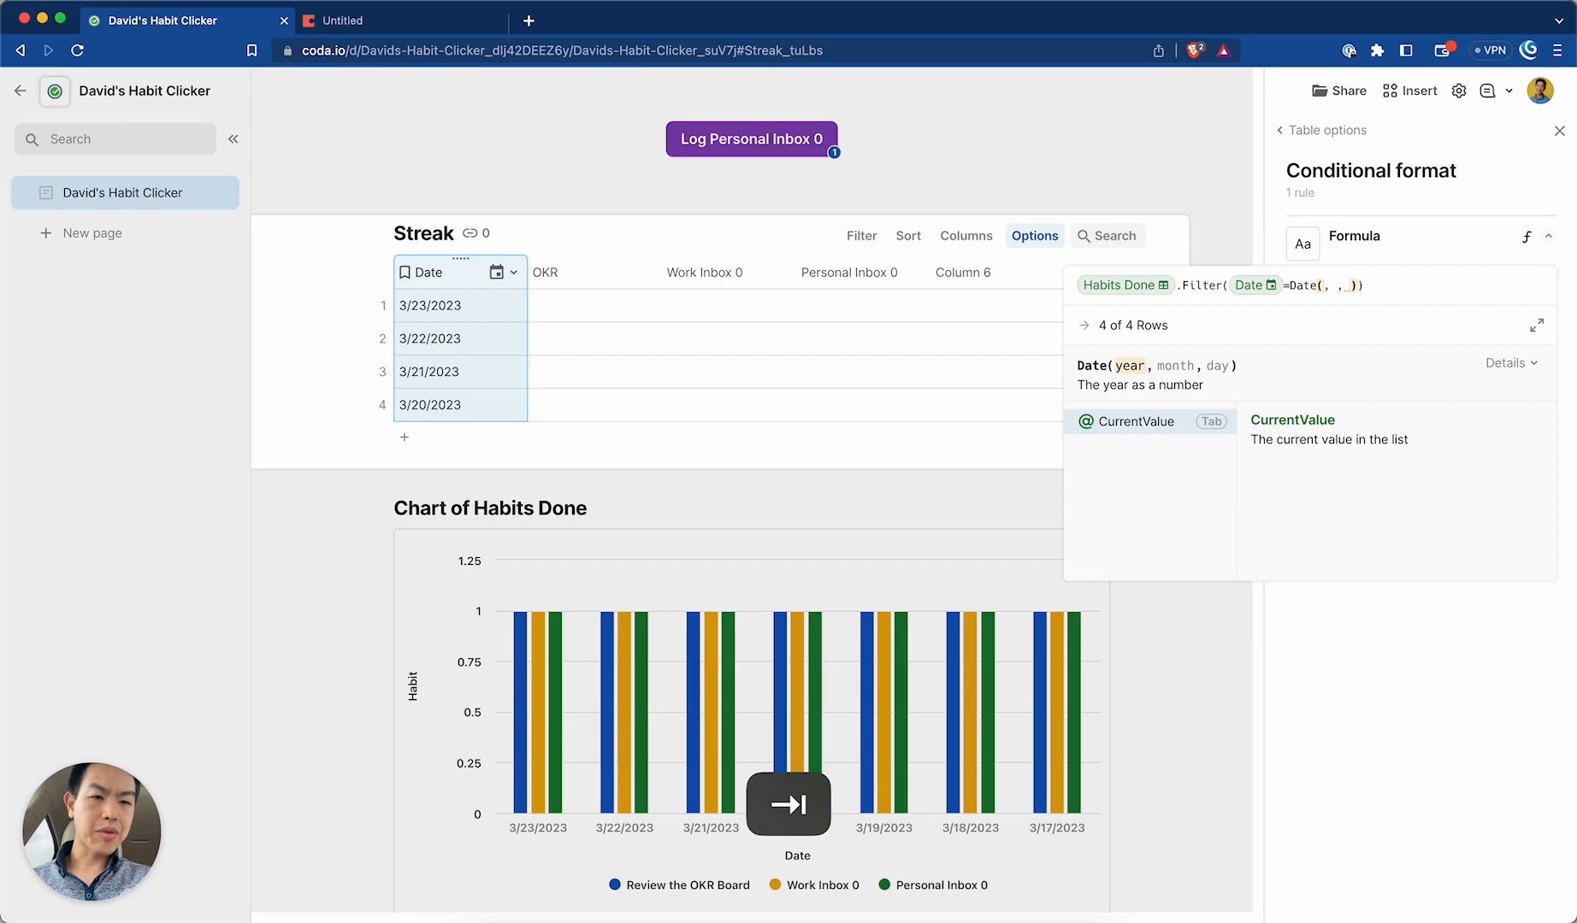
key("Right")
left_click(1176, 445)
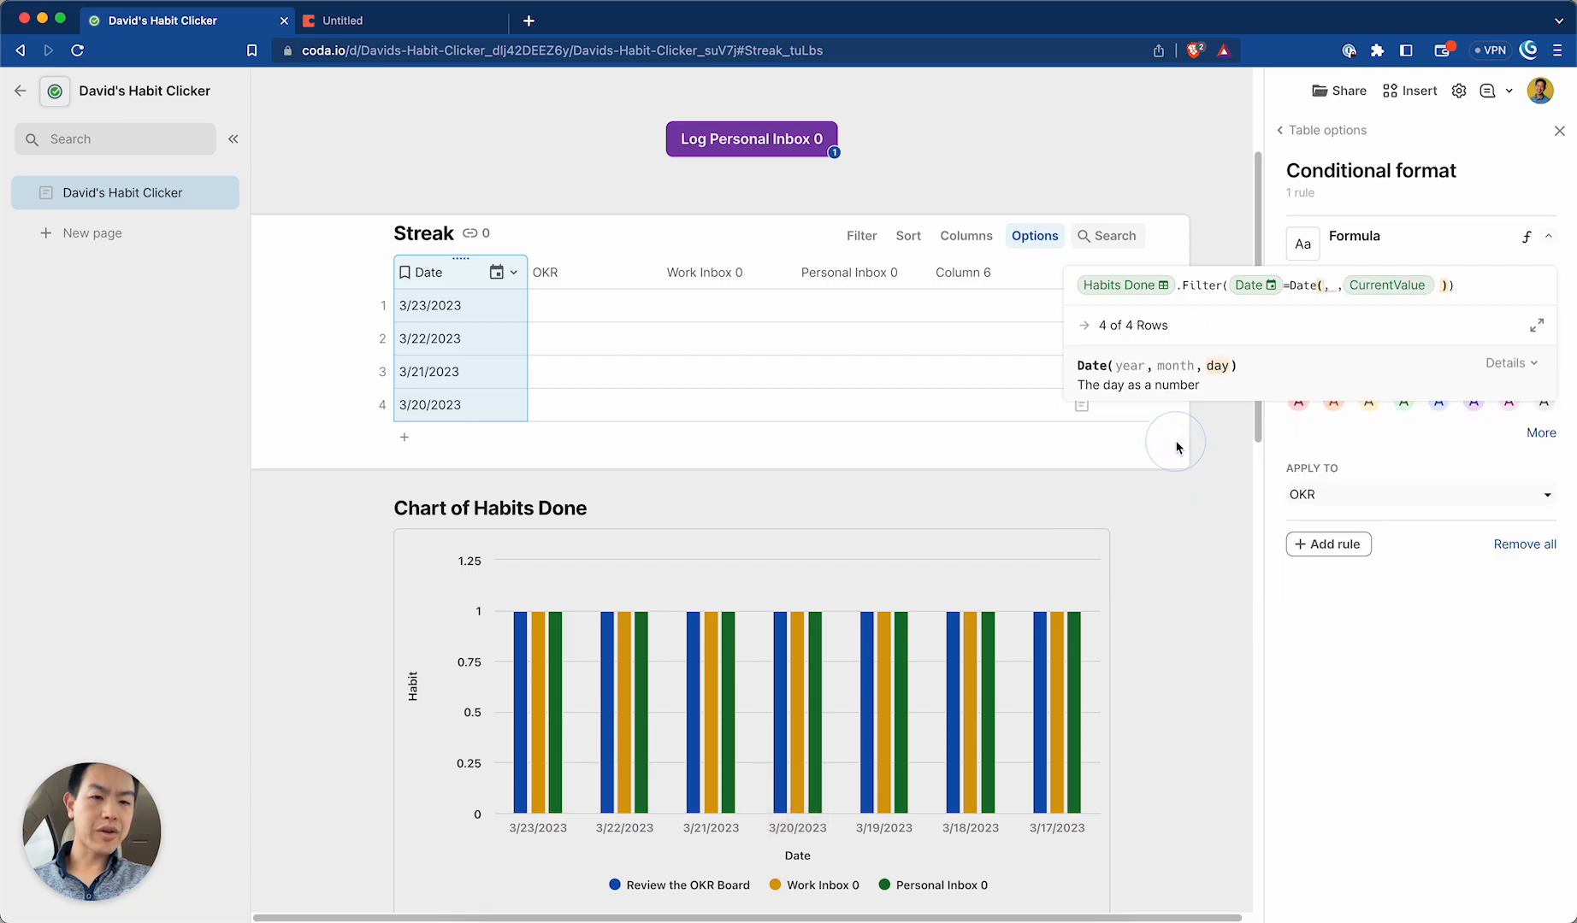
left_click(1430, 289)
left_click(1287, 291)
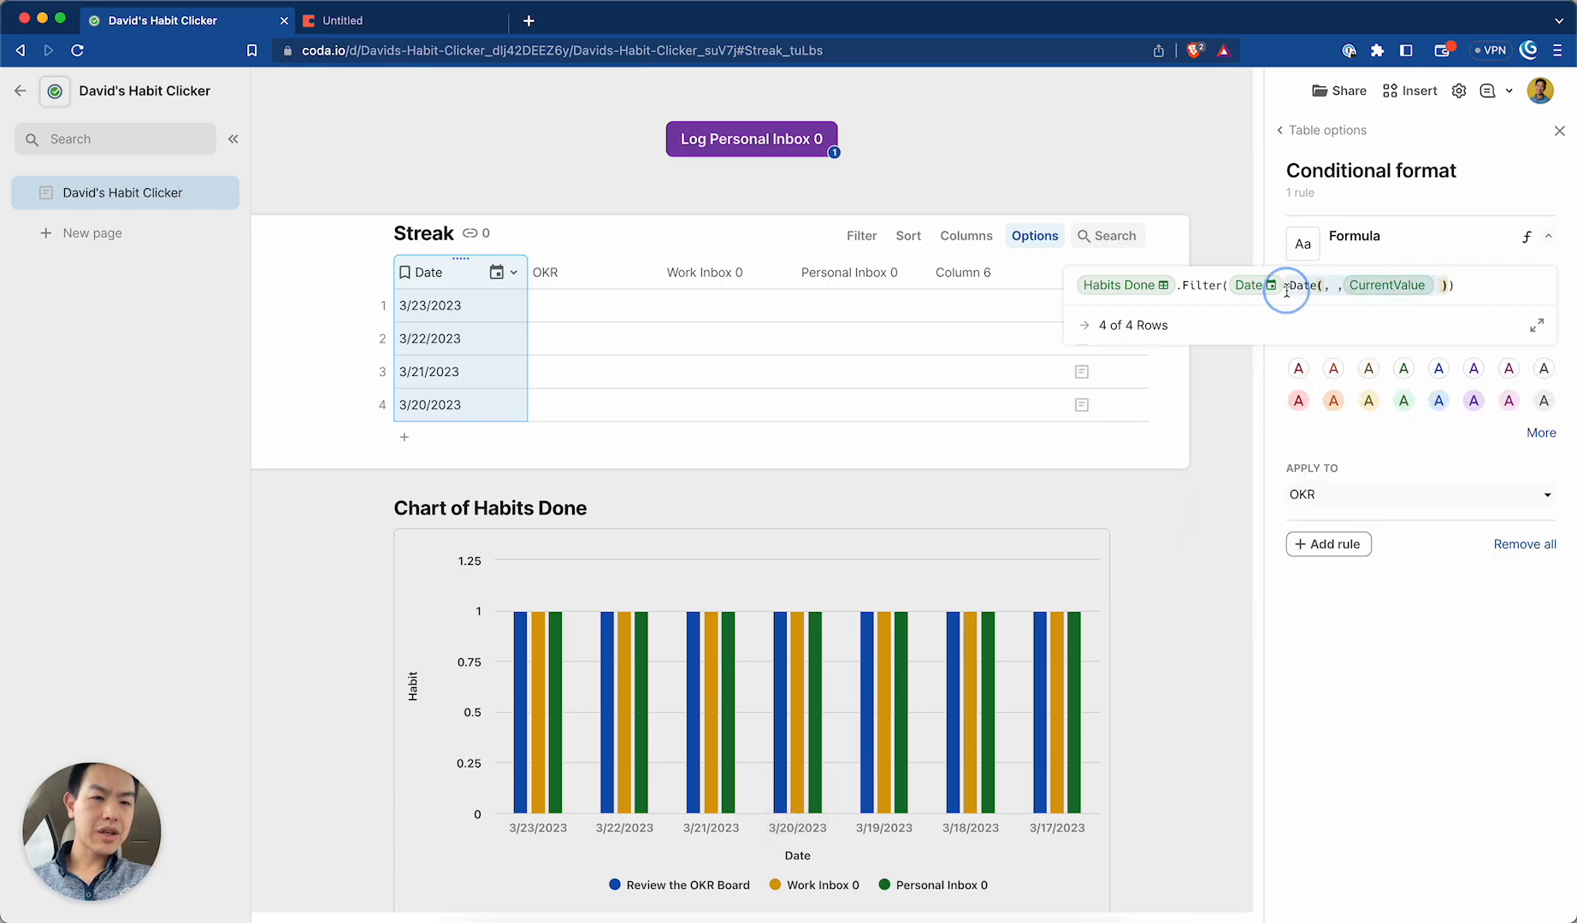
key("BackSpace")
key("BackSpace")
key("BackSpace")
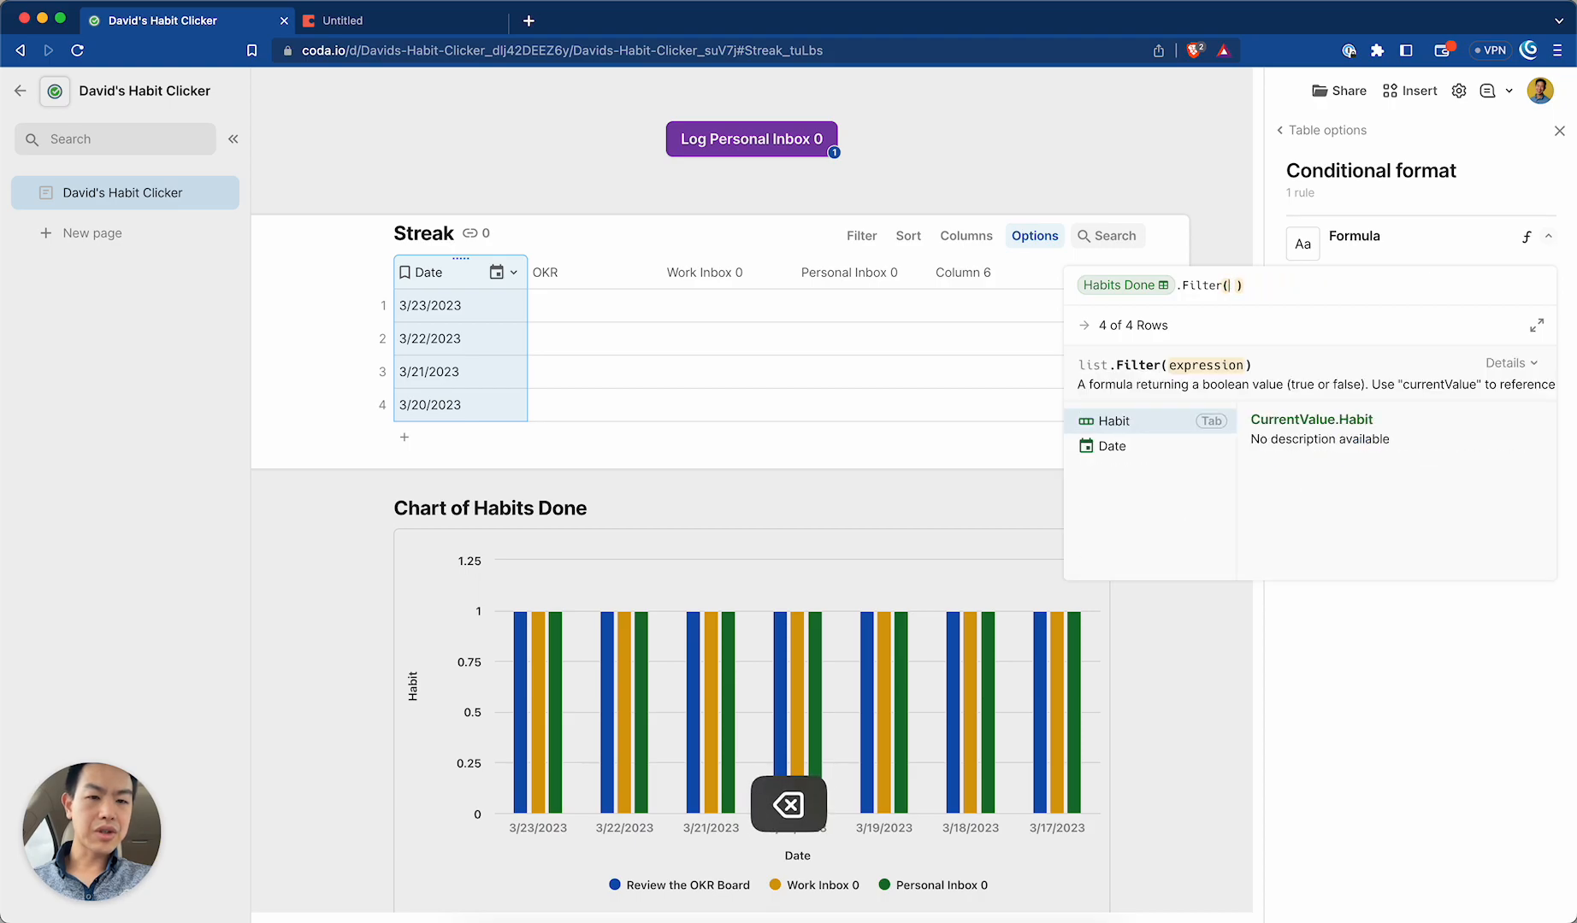
Filter the Habits Done rows by Date equal to thisRow.Date in the rule's condition formula.
left_click(1144, 444)
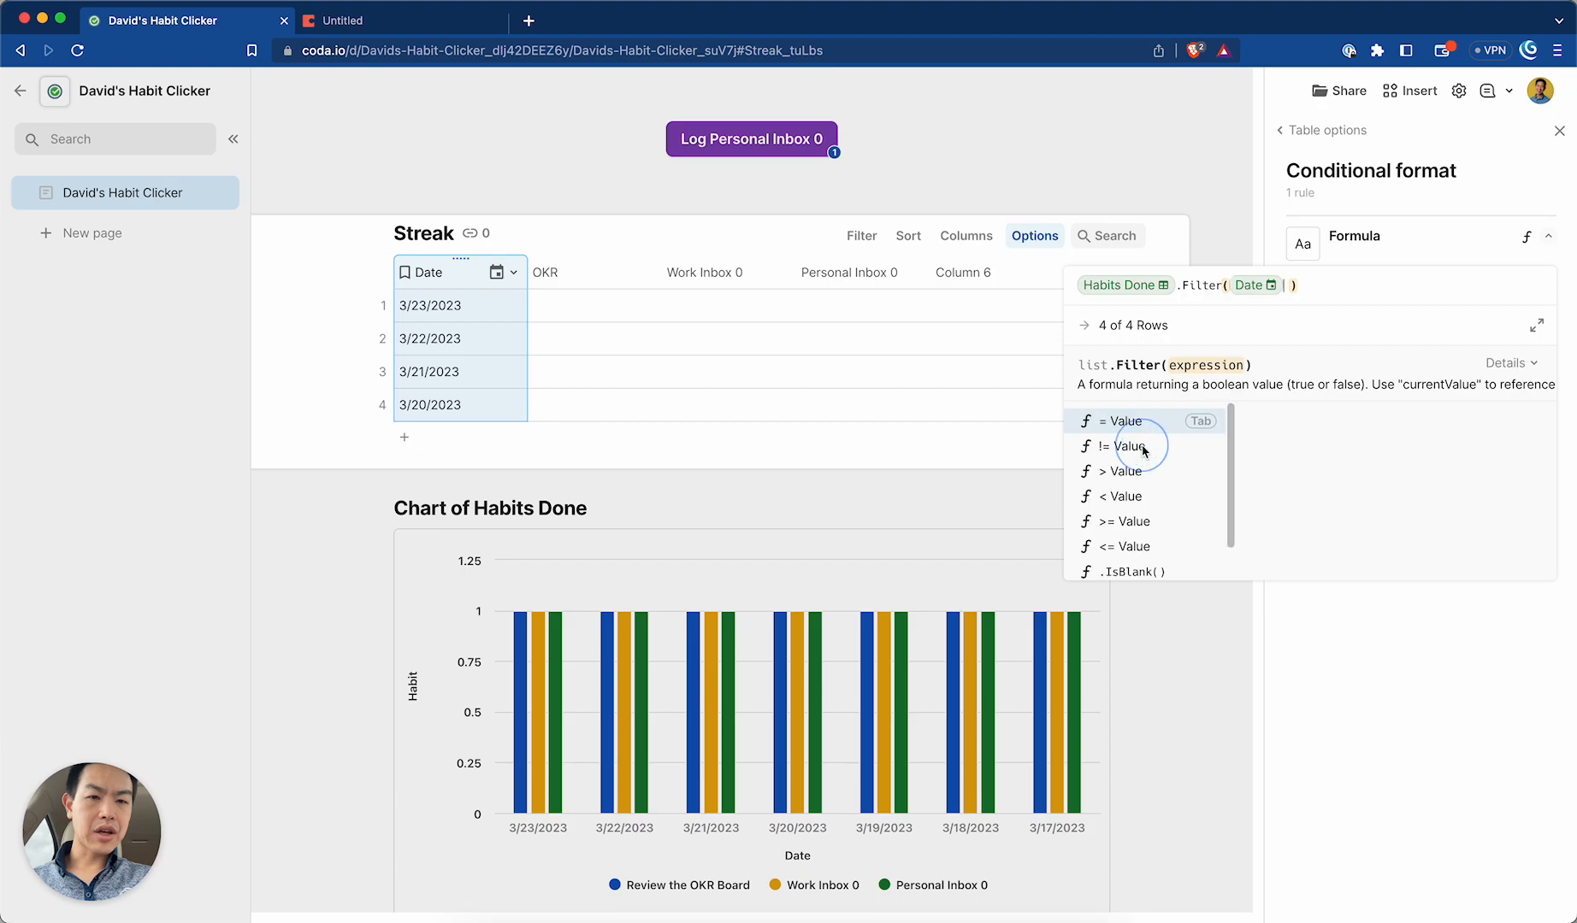
type("=thi")
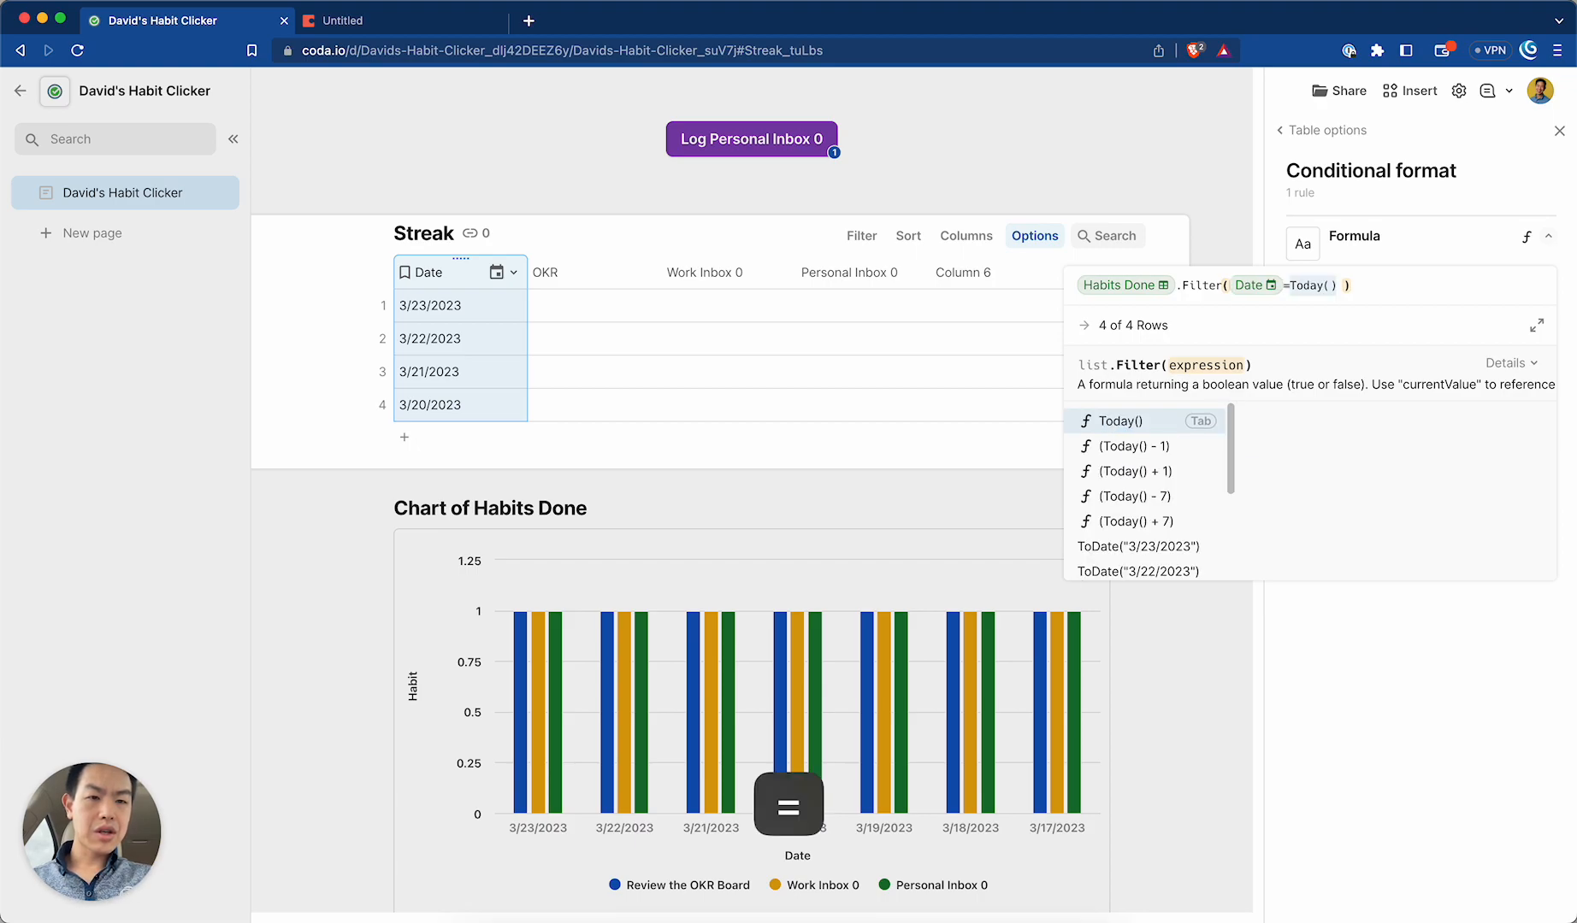
type("sDocument")
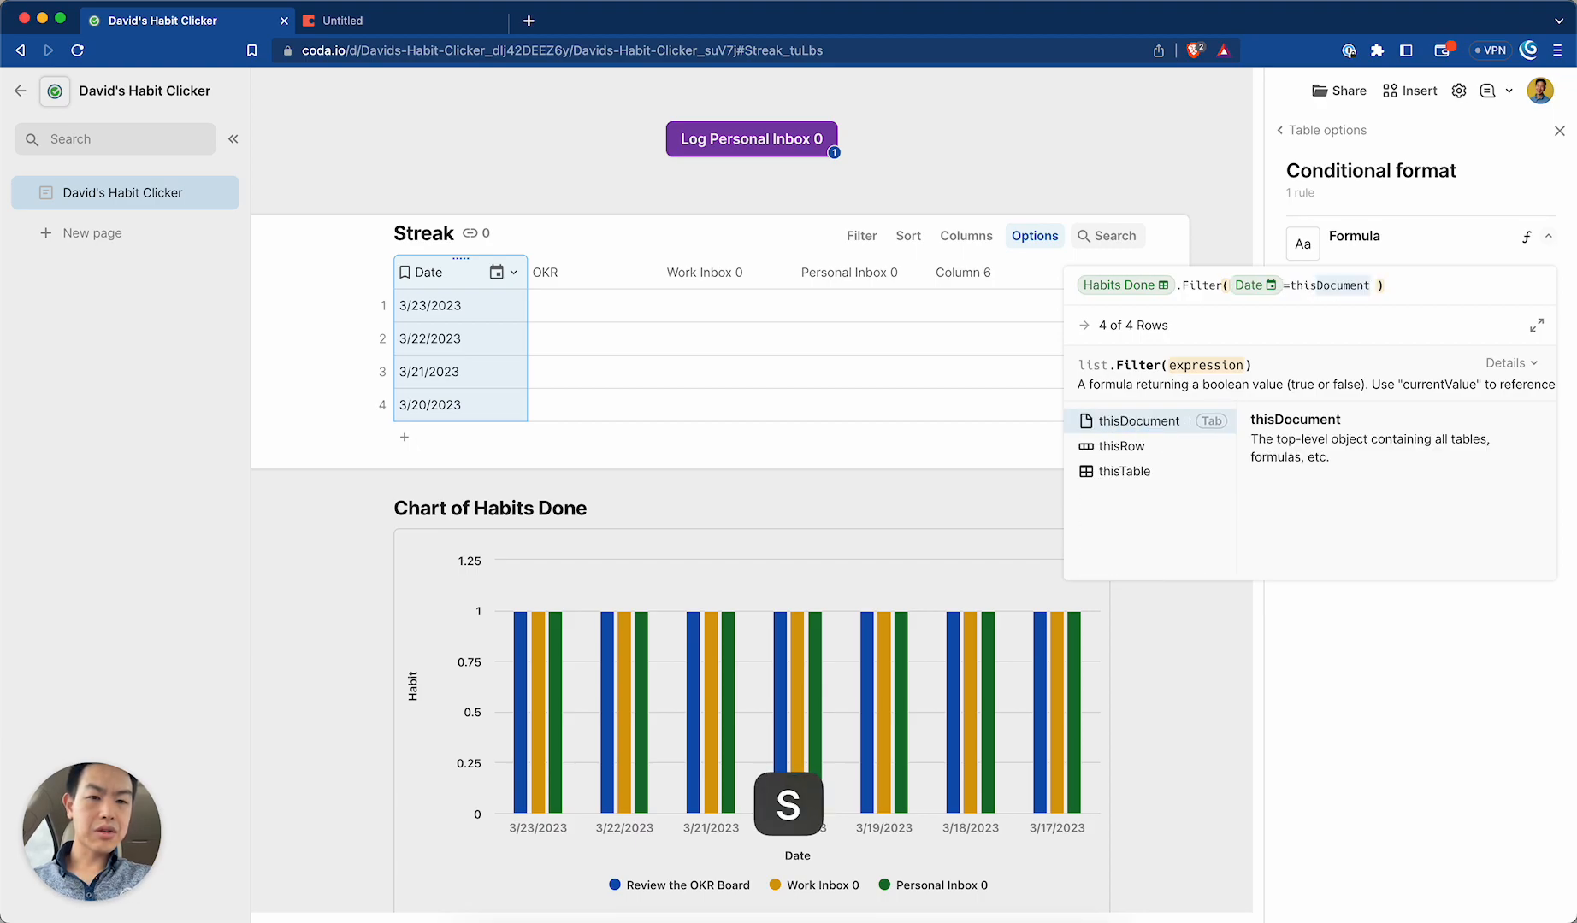
key("Down")
key("Tab")
type(".da")
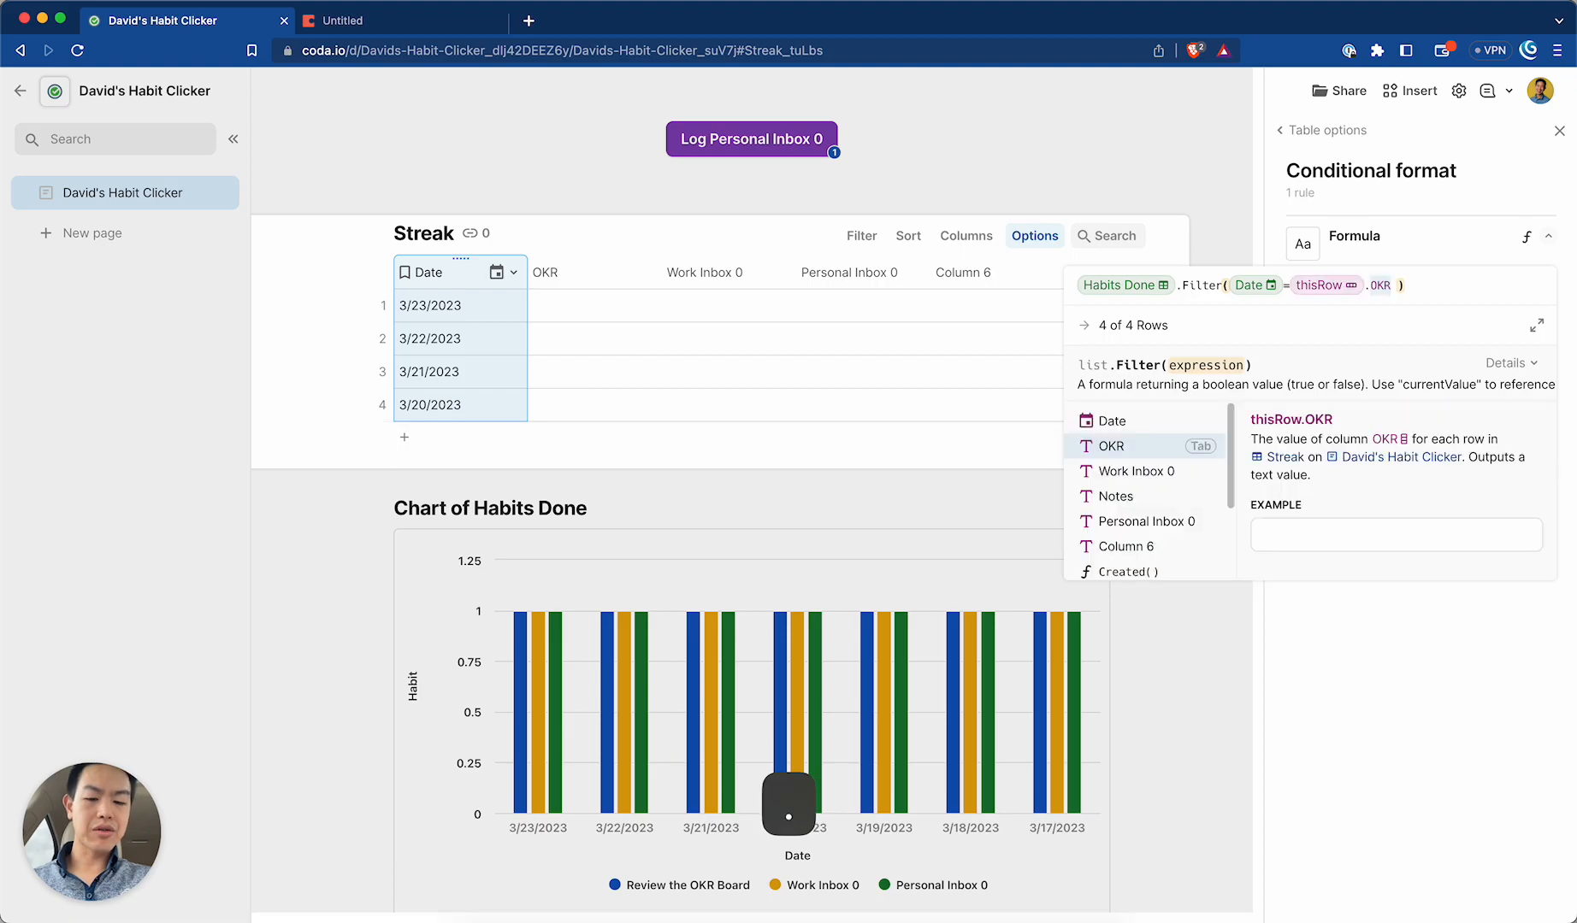
key("Tab")
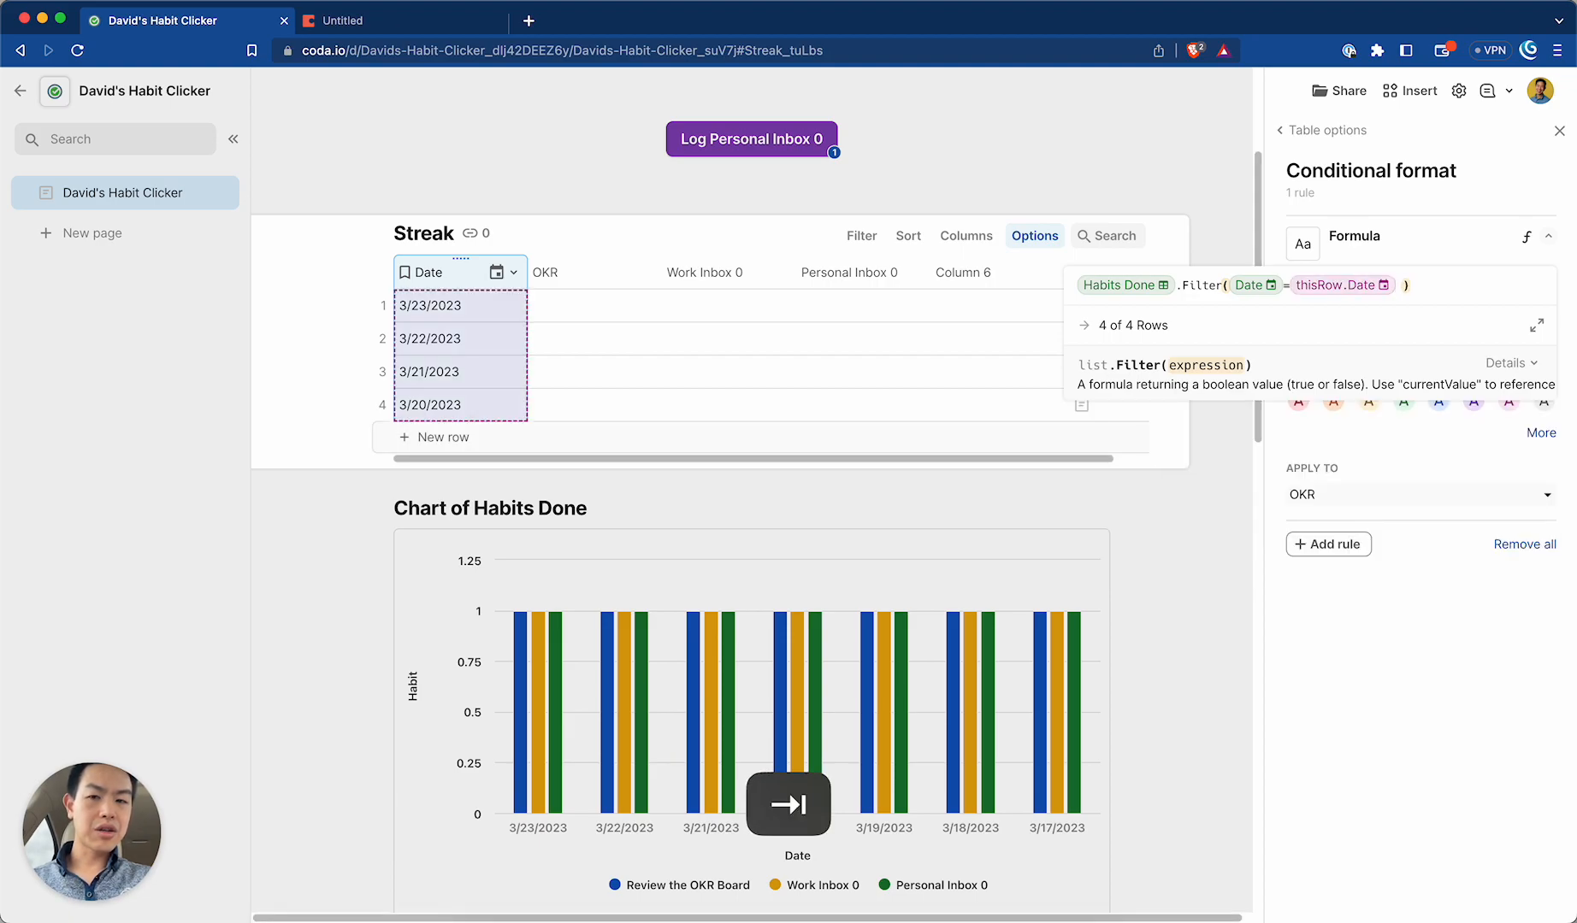
key("BackSpace")
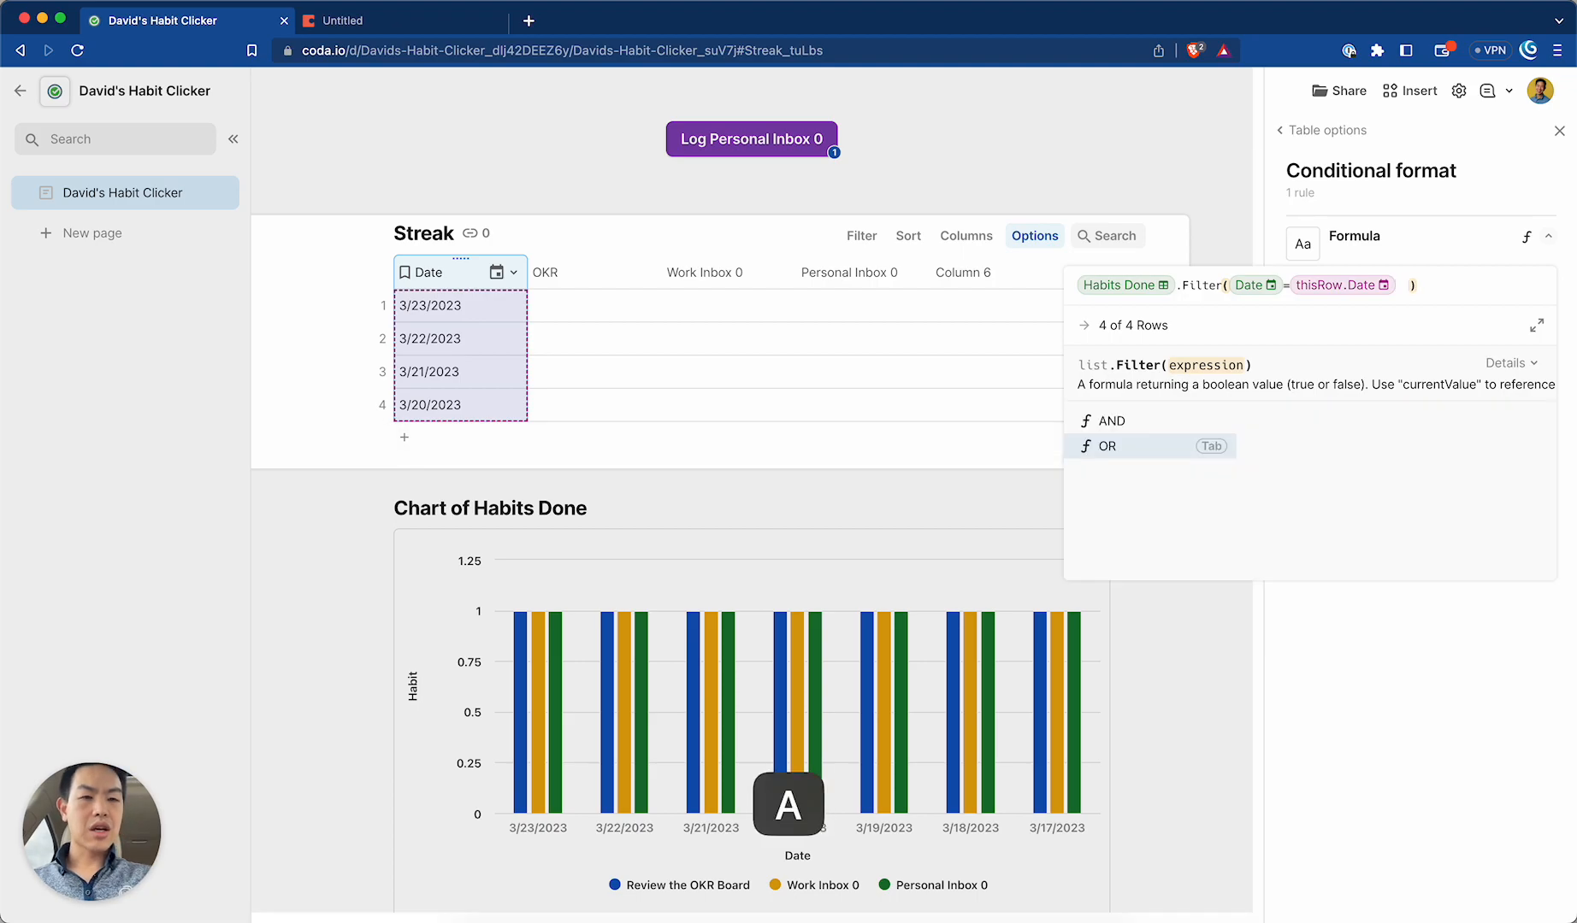
Extend the Filter() condition with "and Habit = Review the OKR Board".
type("and Habit")
key("Tab")
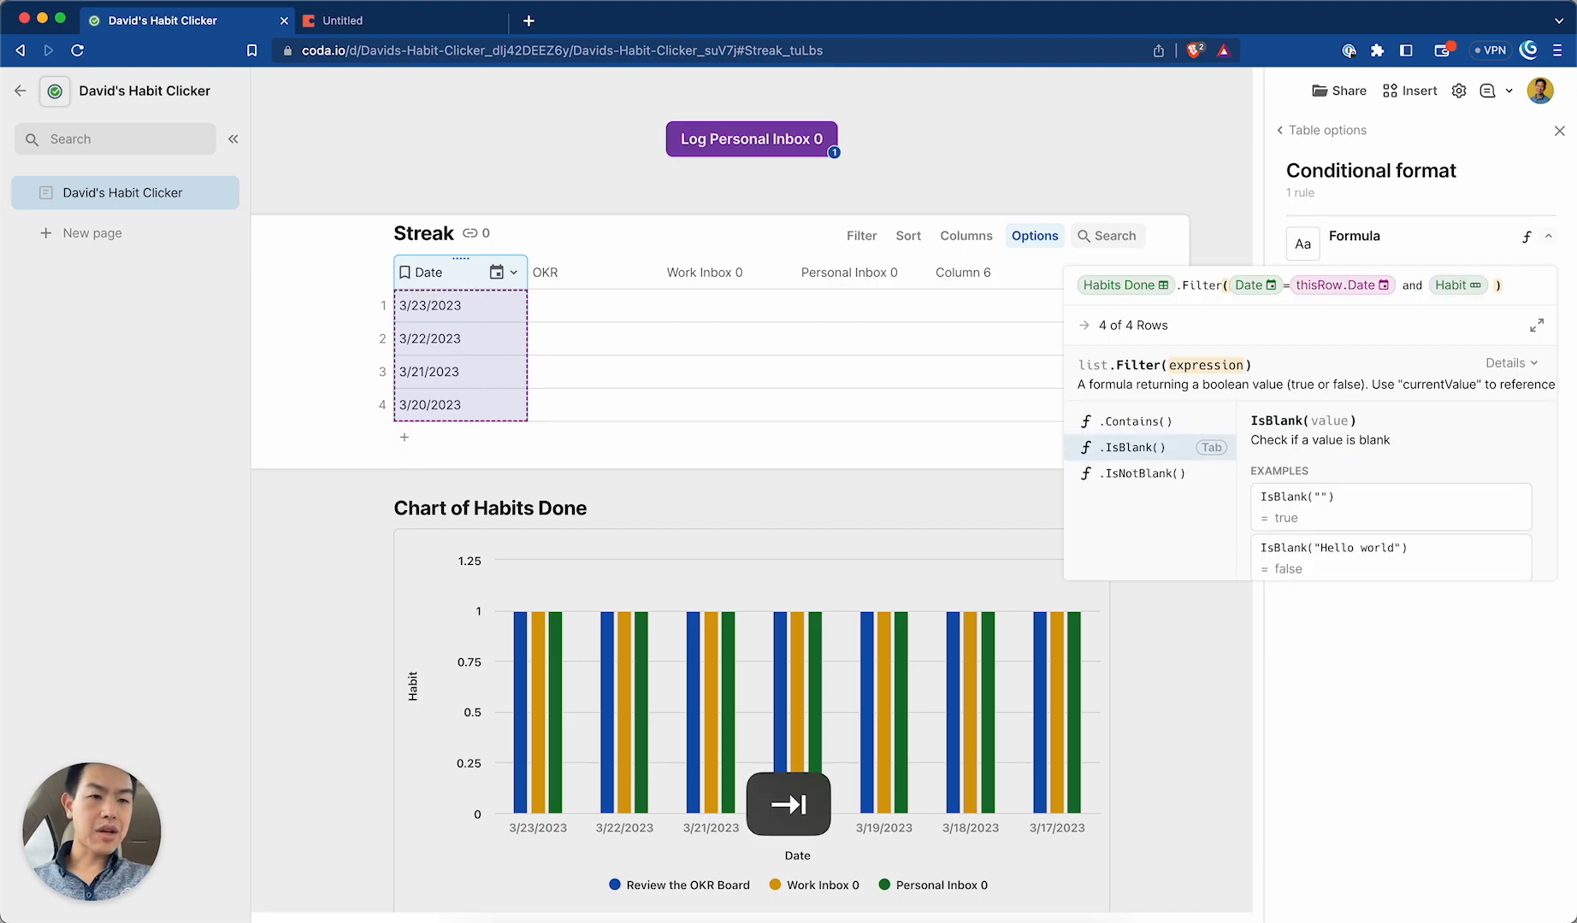
type("=okR")
key("BackSpace")
key("BackSpace")
type("re")
key("Return")
key("Right")
type(".coun")
key("BackSpace")
key("BackSpace")
key("BackSpace")
key("BackSpace")
key("BackSpace")
key("BackSpace")
Append .Count() > 1 after the Filter() and give the rule's matching cells the light blue fill.
key("Right")
type(".")
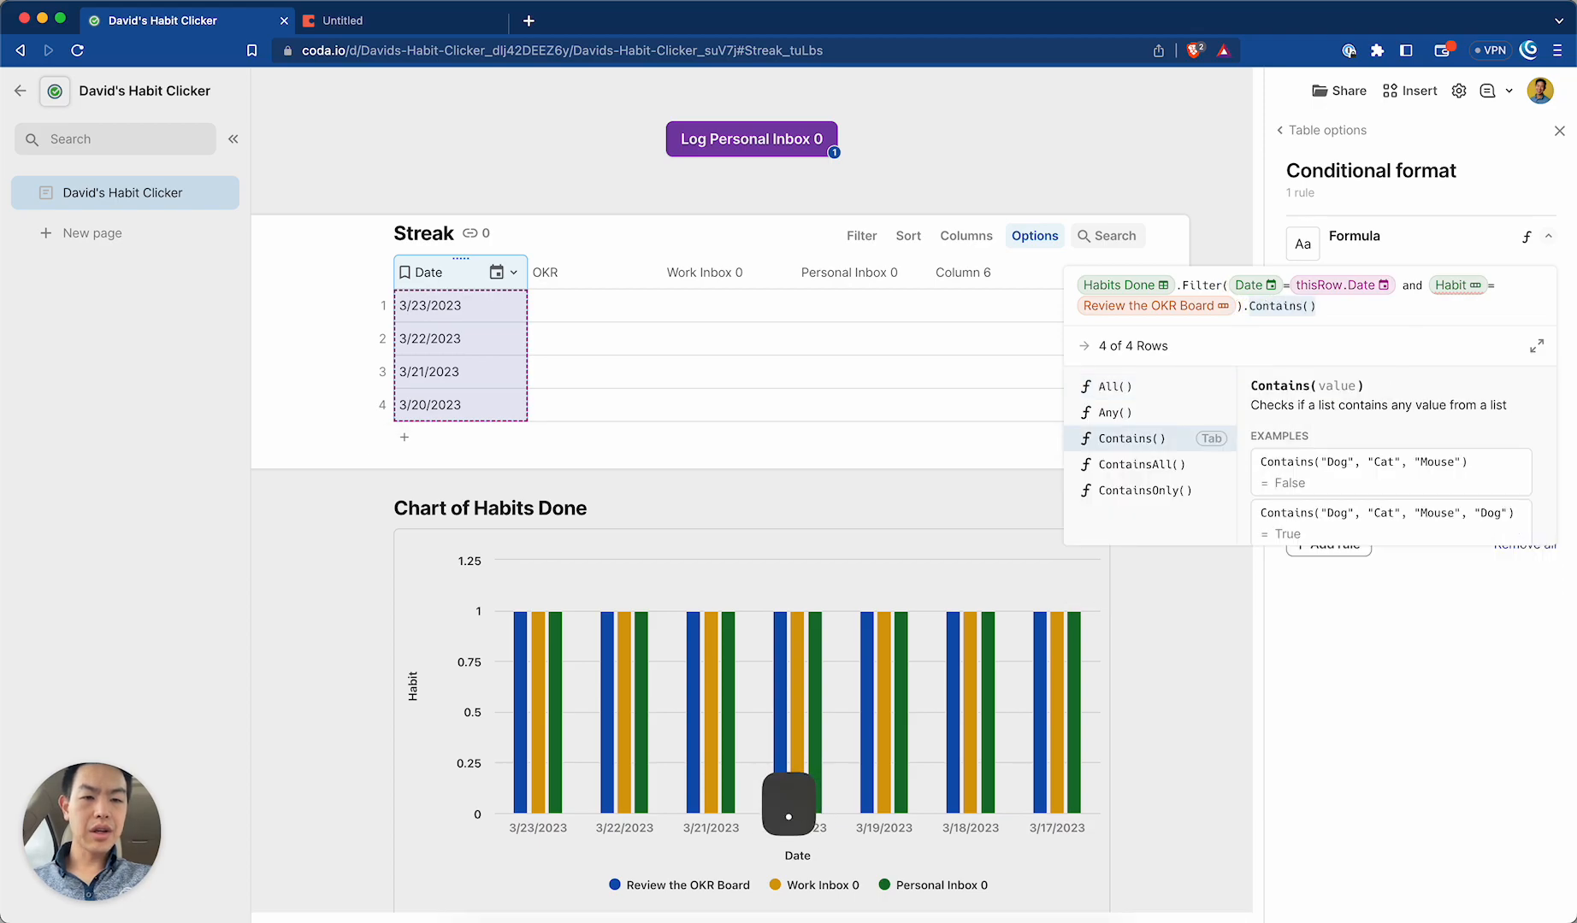
type("cn")
key("Tab")
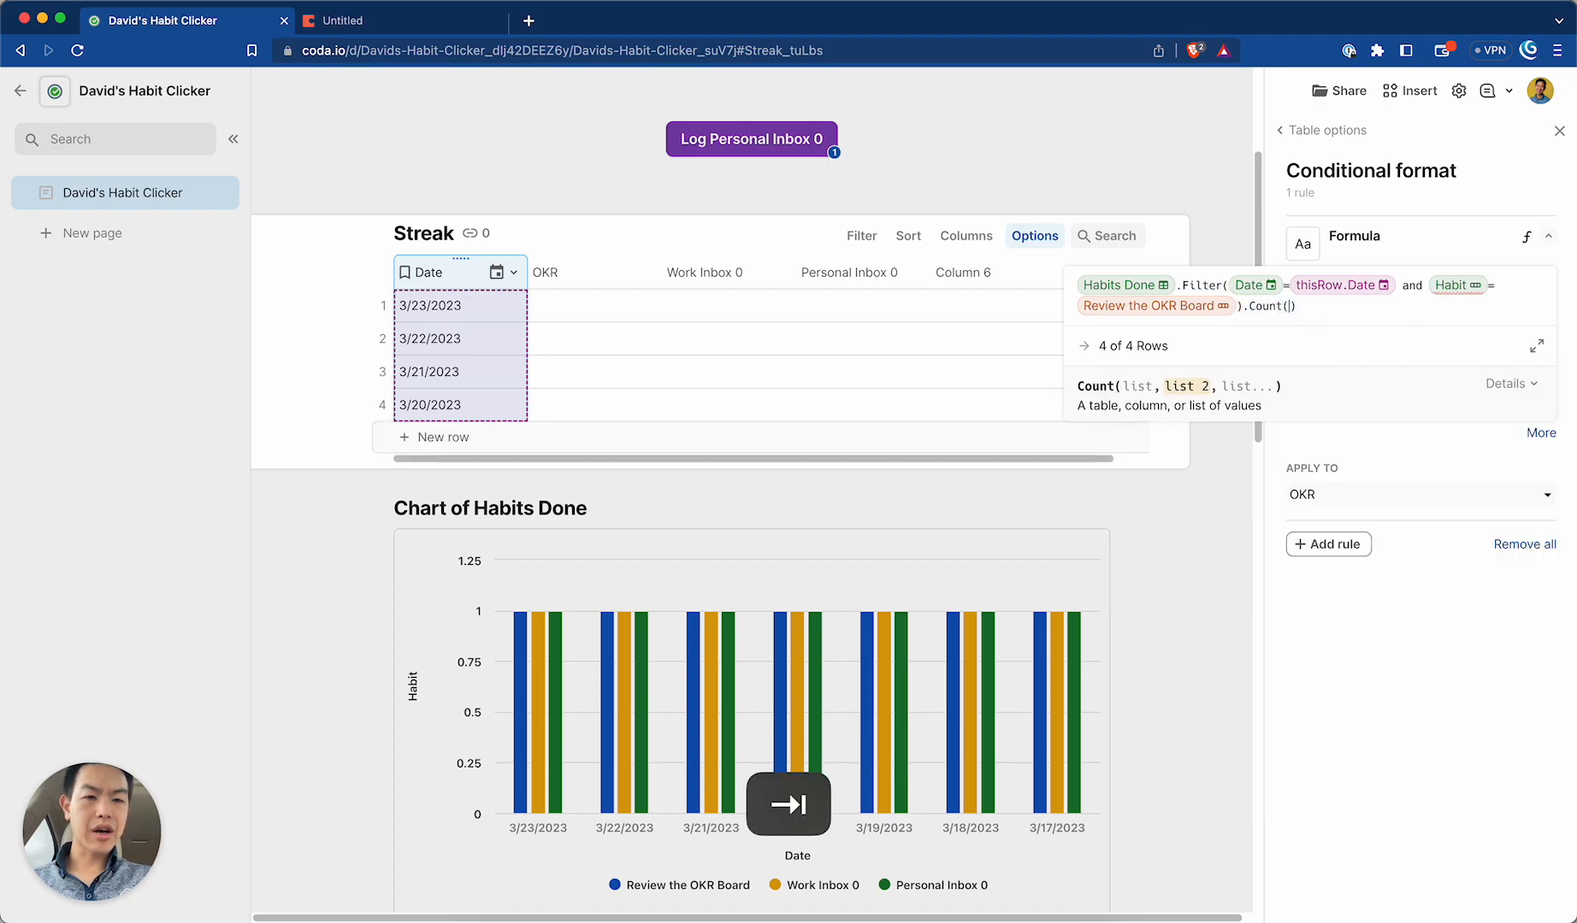
key("Right")
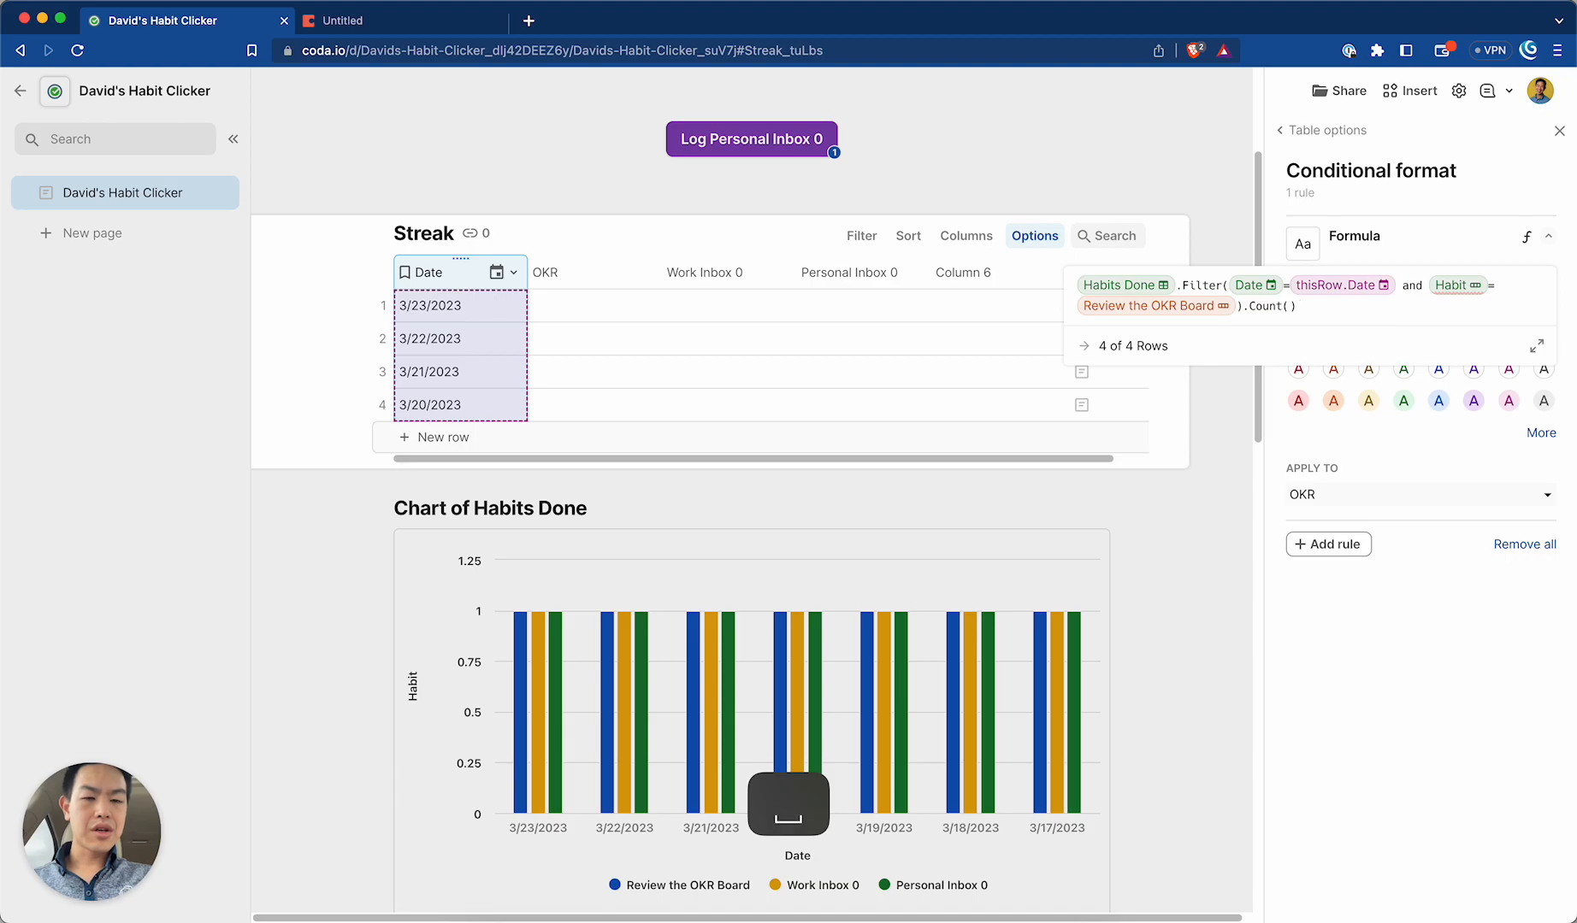
type("> 1")
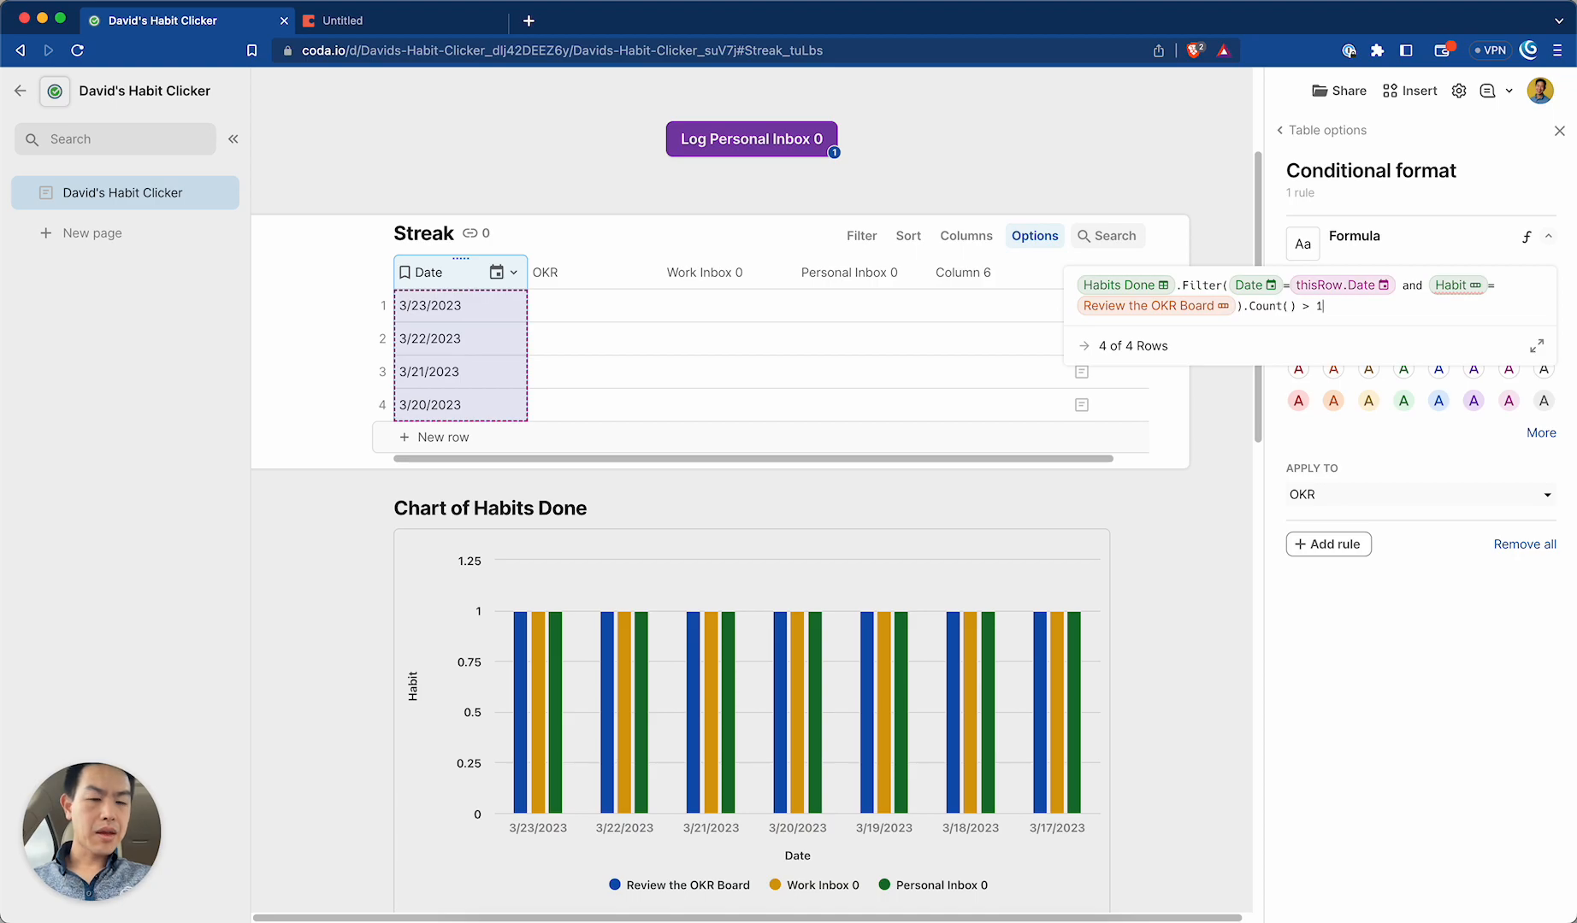
key("Return")
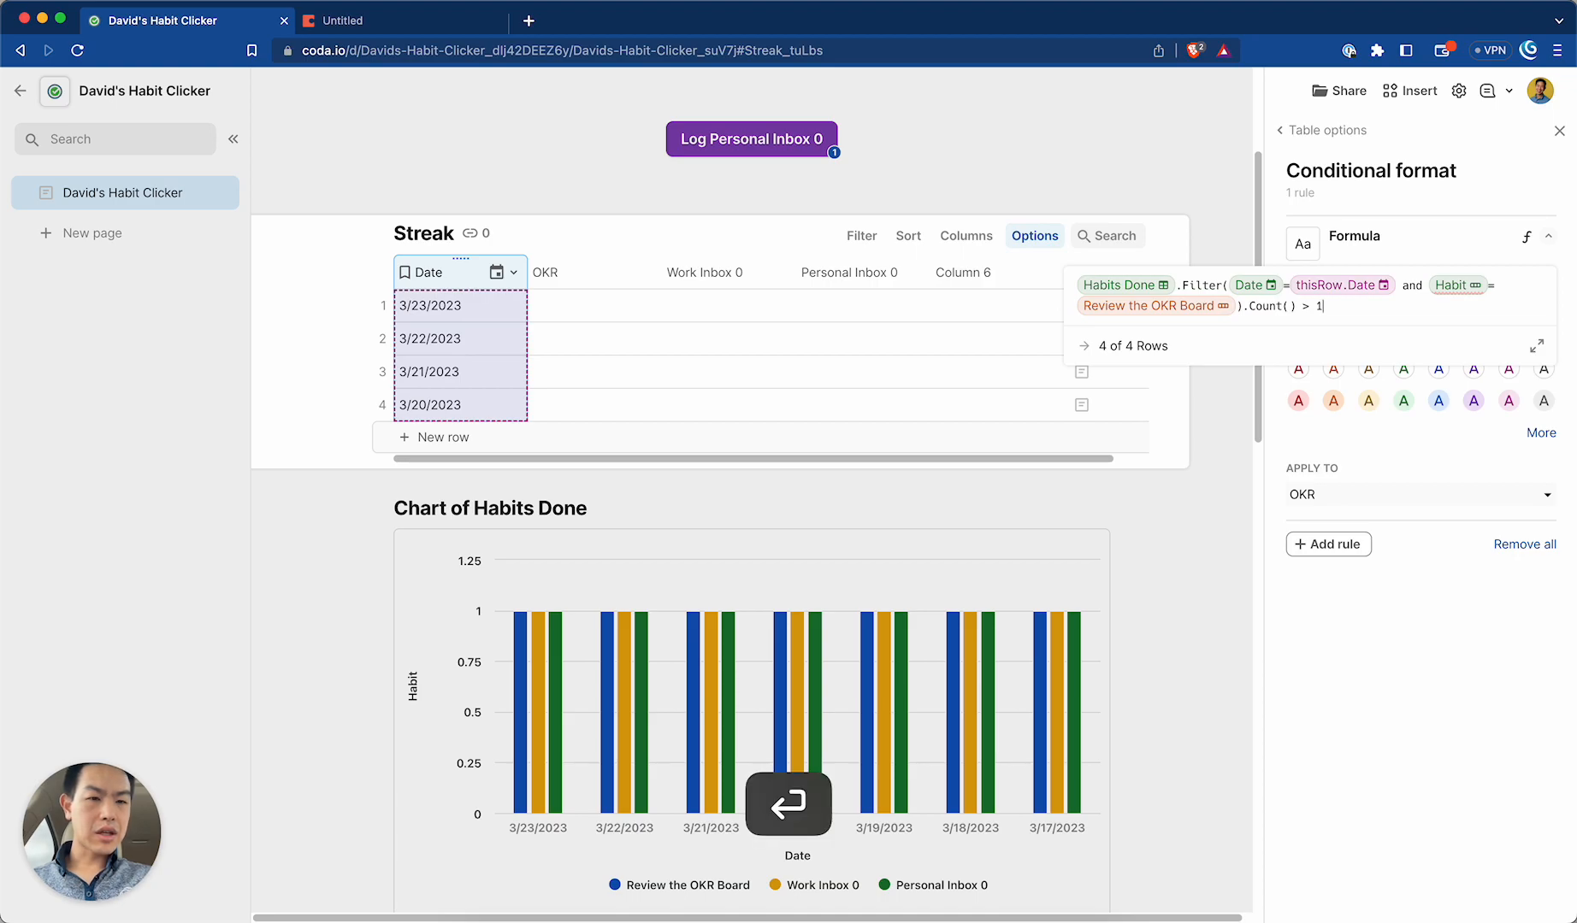
left_click(1440, 443)
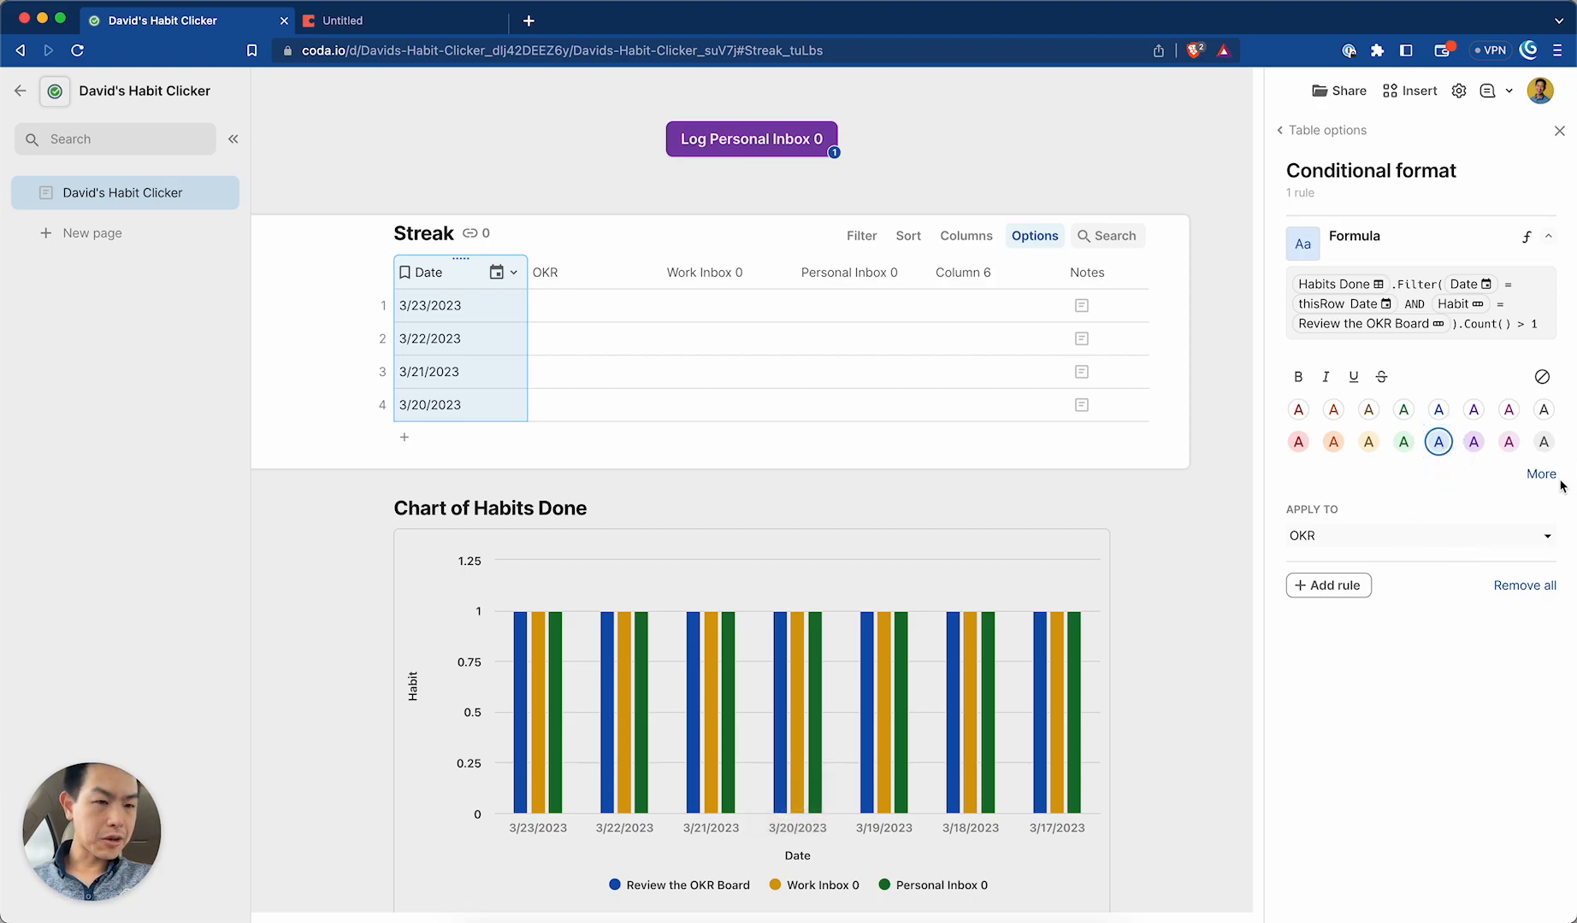
Reopen the rule's formula and replace the comparison after Habit with a freshly entered =Review the OKR Board reference.
left_click(1342, 288)
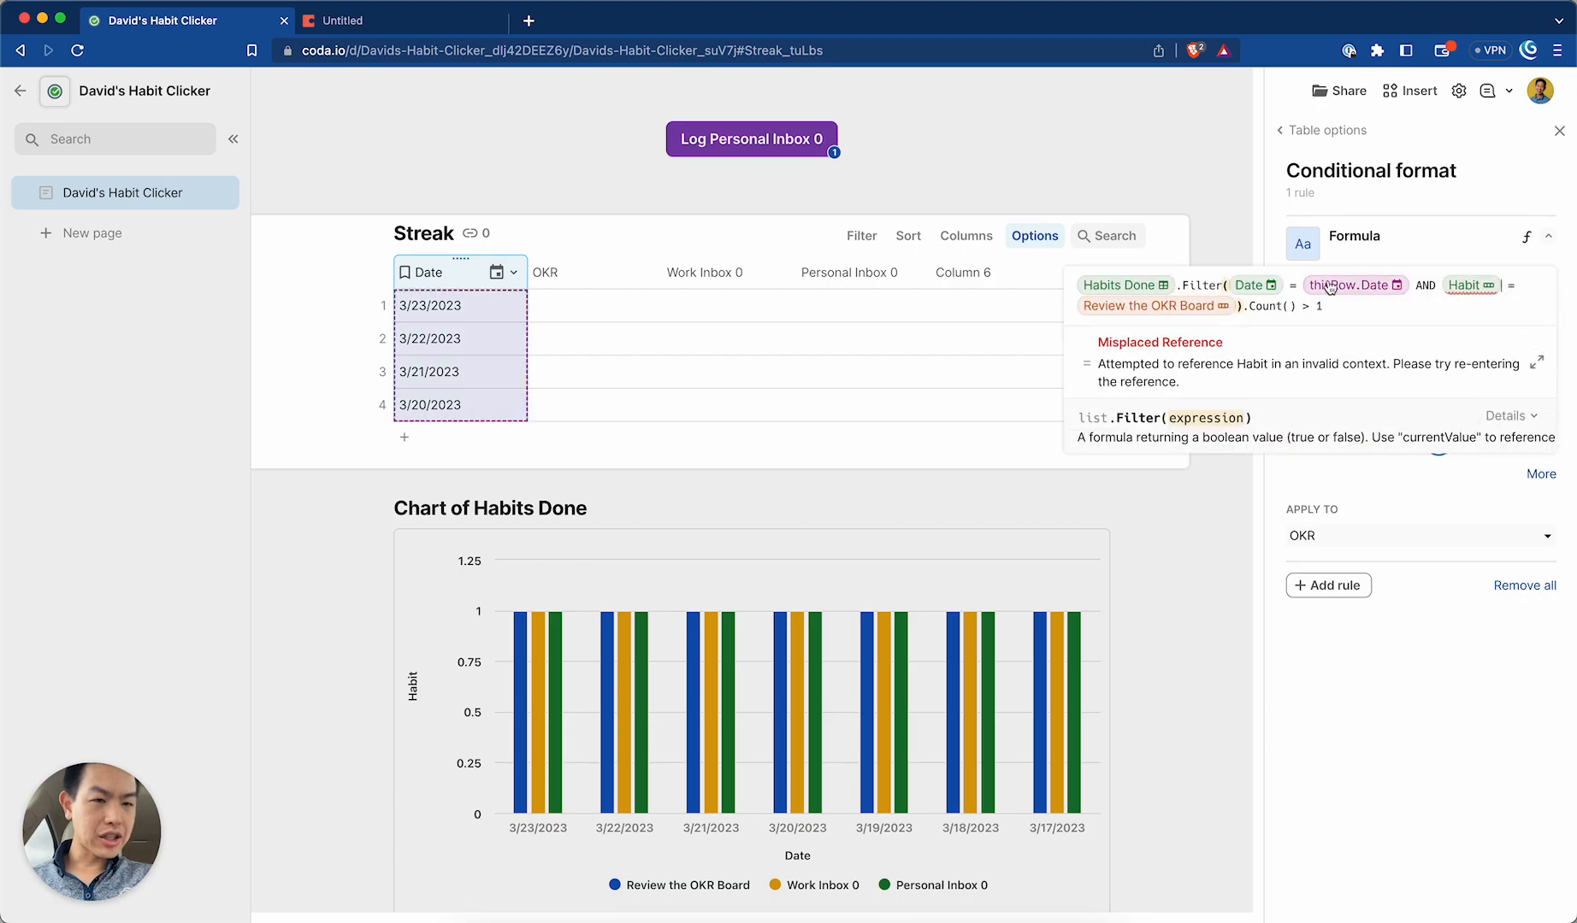
left_click(1242, 306)
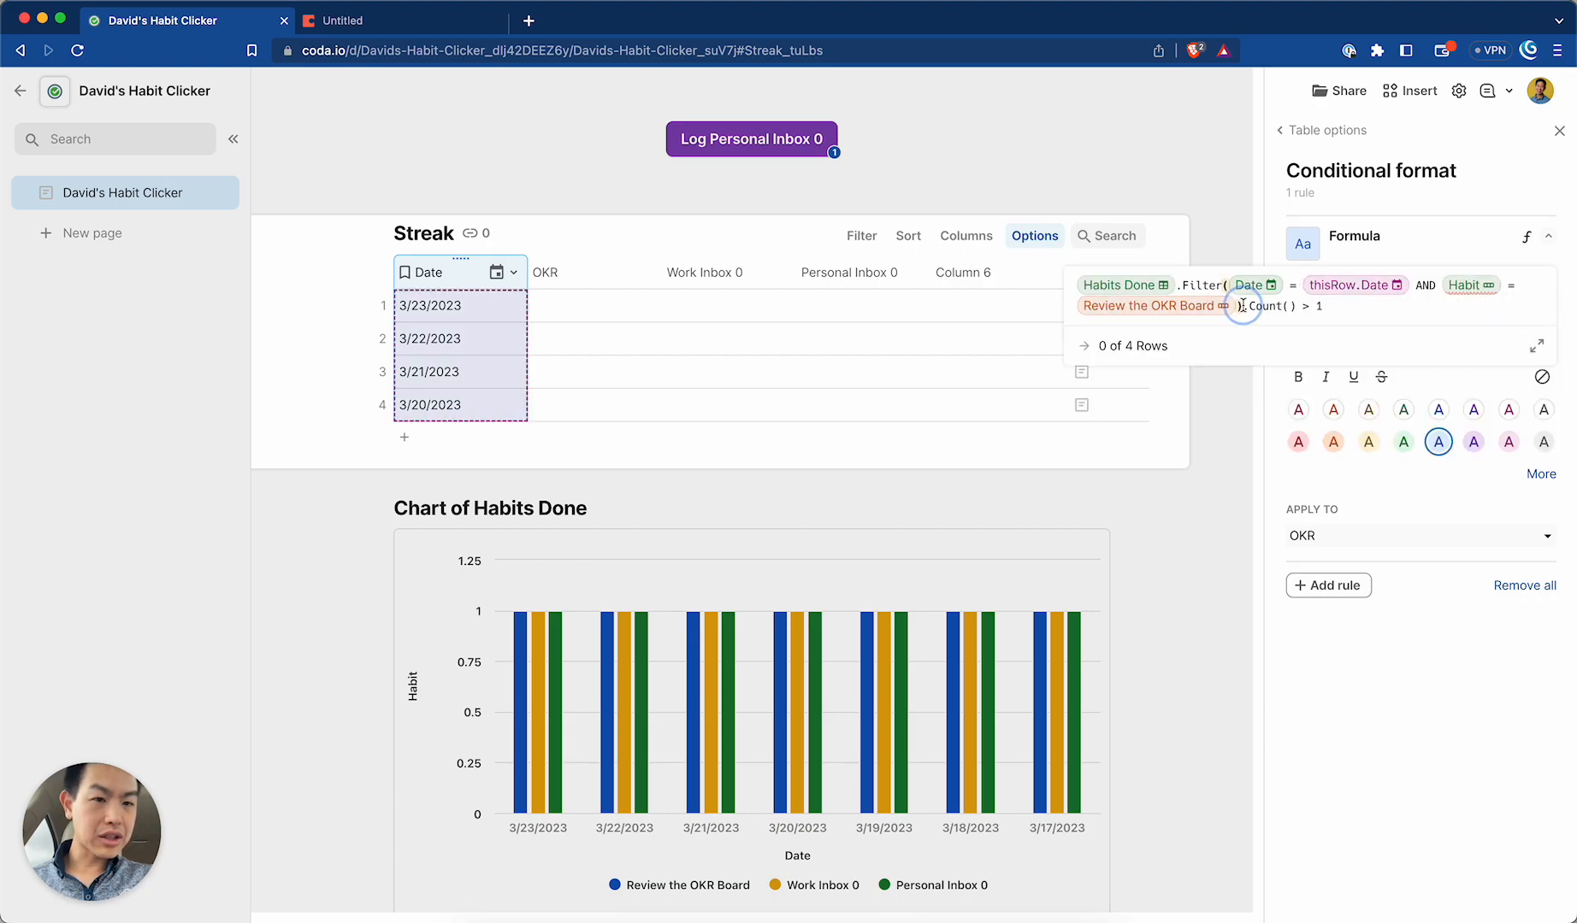
key("Left")
key("Right")
key("Down")
key("Right")
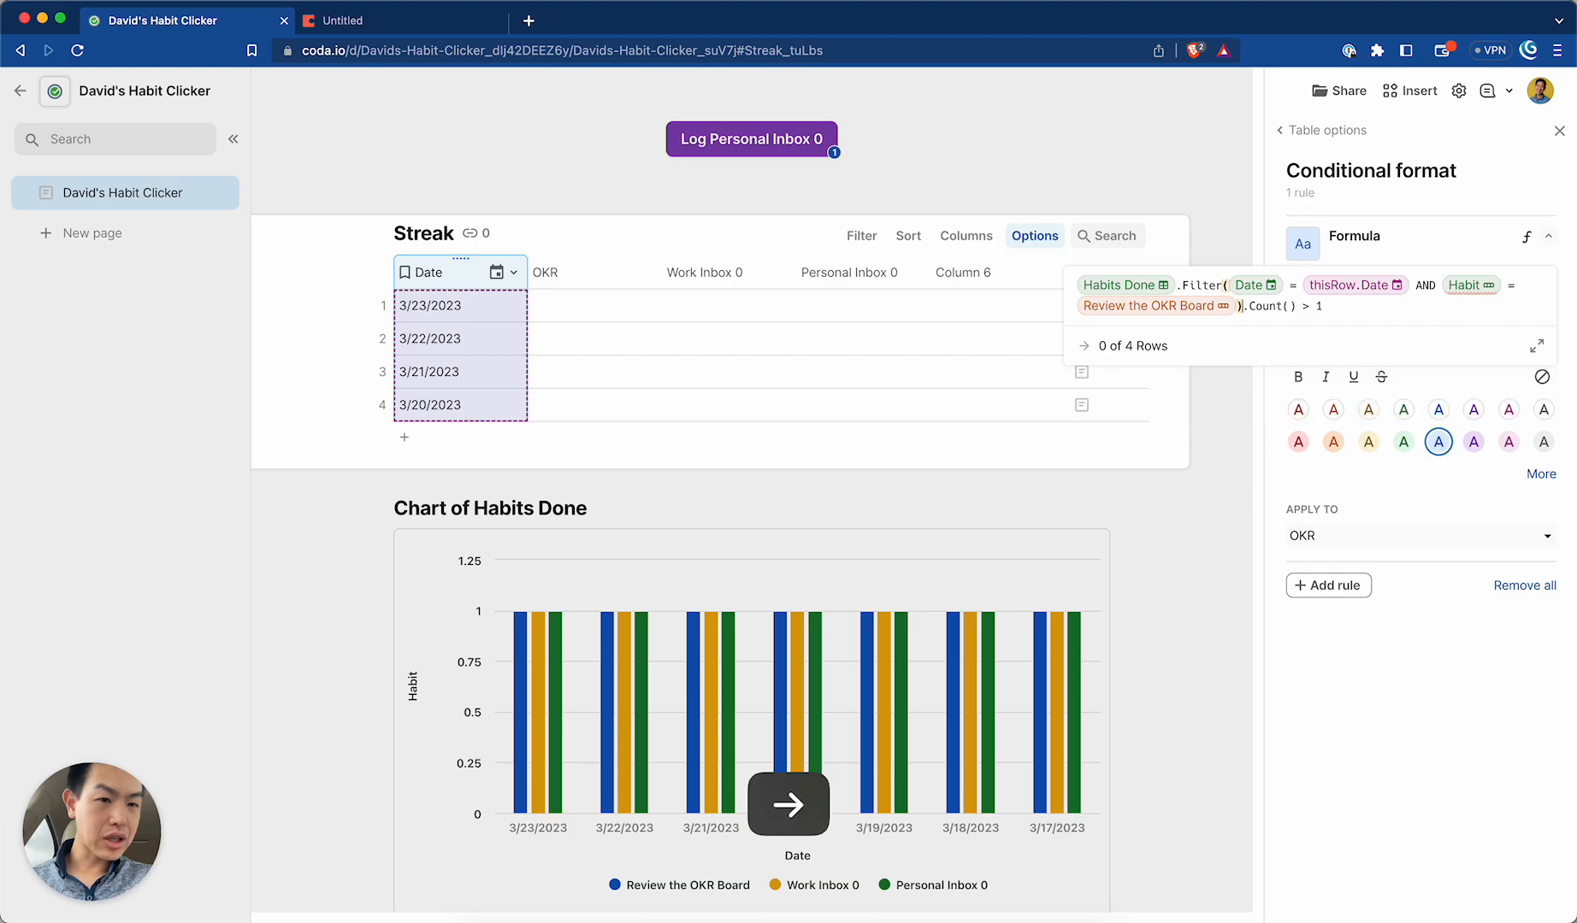
key("Right")
key("Right")
key("Right")
key("Right")
key("Right")
key("Right")
key("Right")
key("Right")
key("Right")
key("Right")
key("Right")
key("Right")
key("Right")
key("Right")
key("Right")
key("Right")
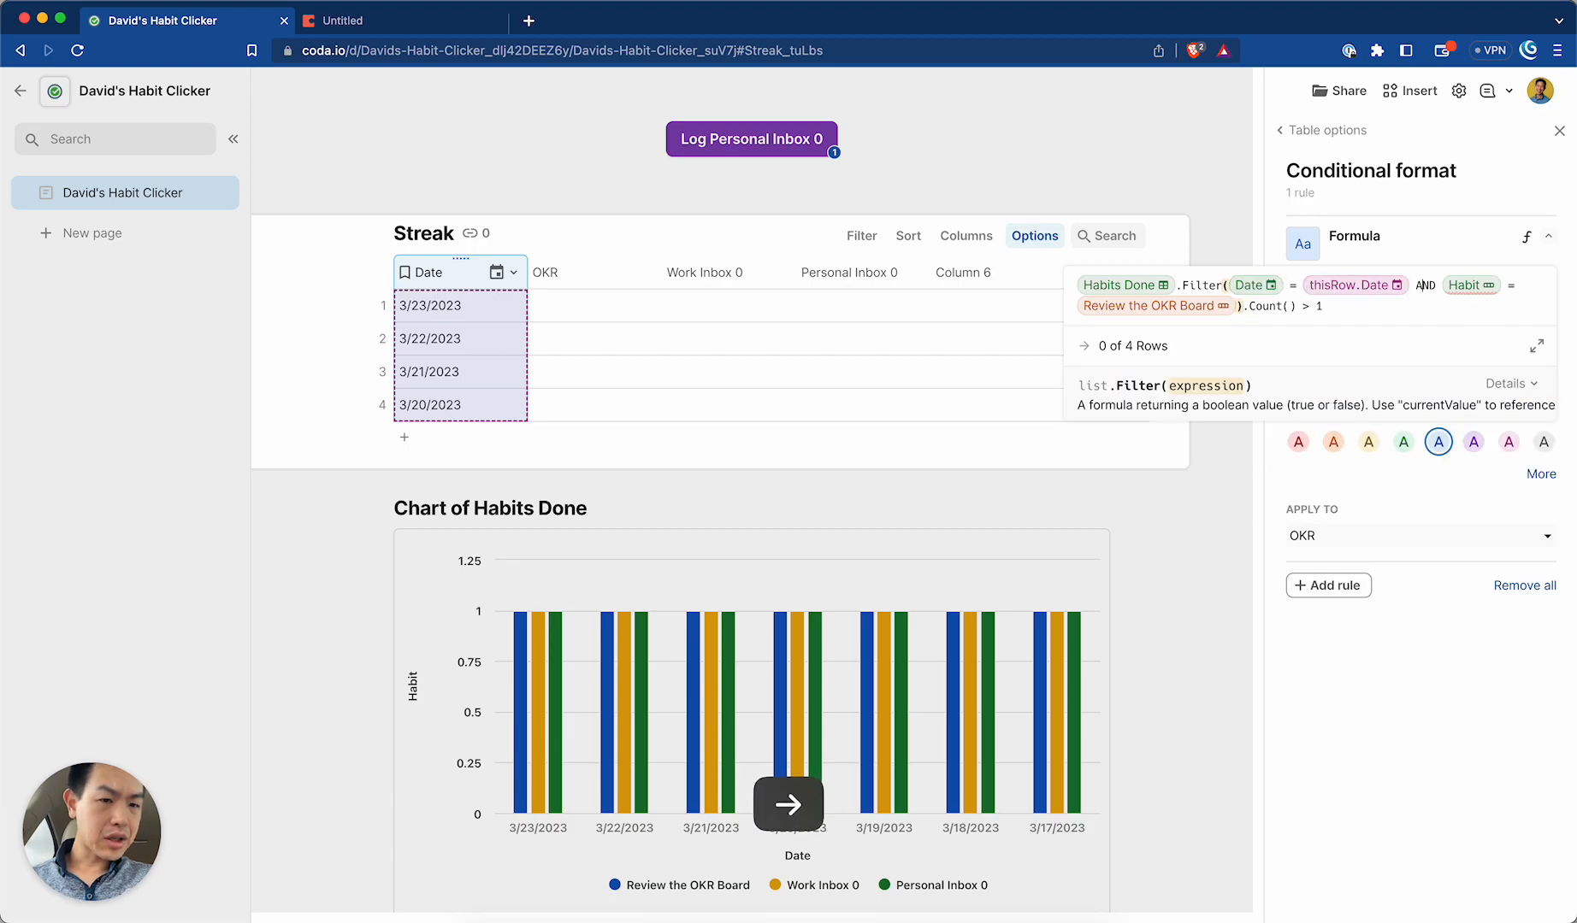
key("Right")
key("Right")
key("Left")
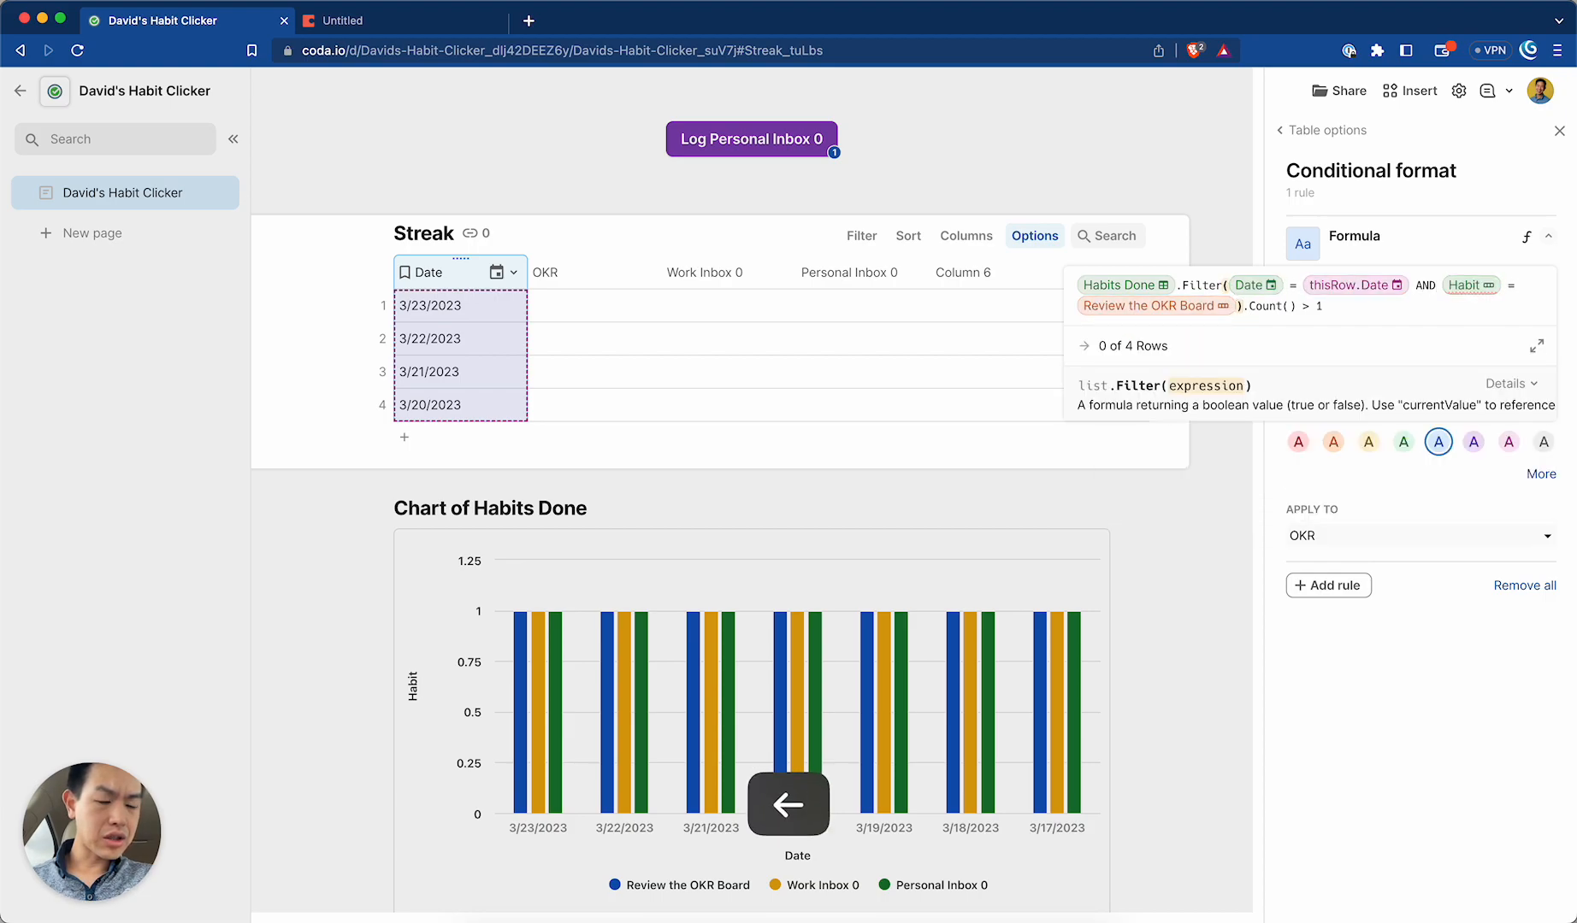
key("BackSpace")
key("BackSpace")
key("BackSpace")
key("BackSpace")
key("BackSpace")
key("BackSpace")
key("BackSpace")
key("BackSpace")
key("BackSpace")
key("BackSpace")
key("BackSpace")
key("BackSpace")
key("BackSpace")
key("BackSpace")
key("BackSpace")
key("BackSpace")
key("BackSpace")
key("BackSpace")
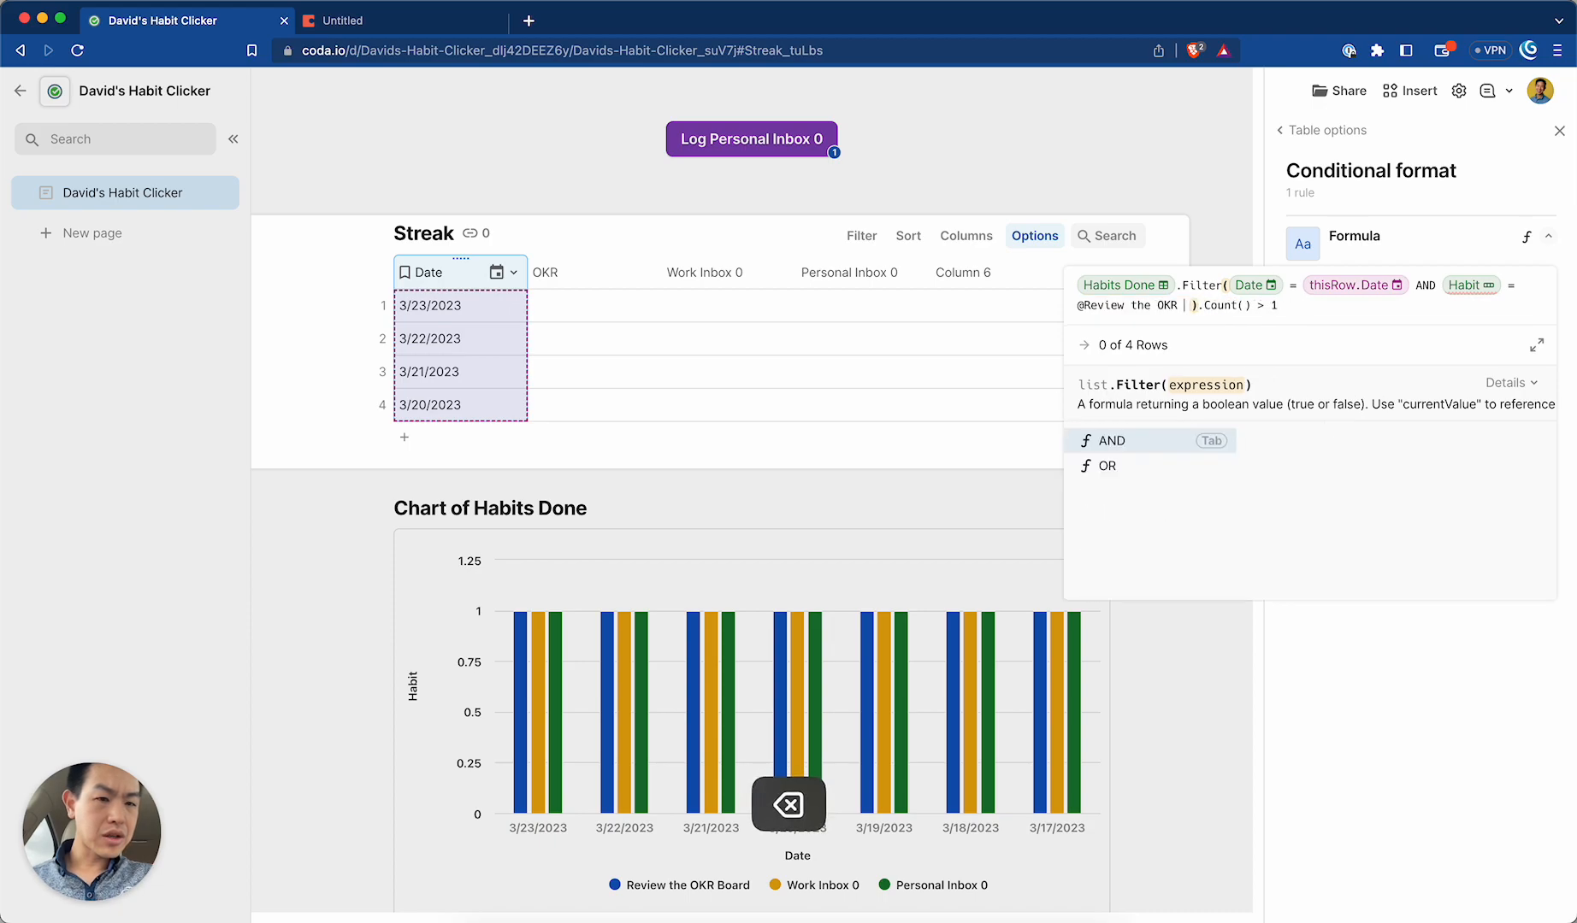
key("BackSpace")
key("BackSpace")
key("BackSpace")
key("BackSpace")
key("BackSpace")
key("BackSpace")
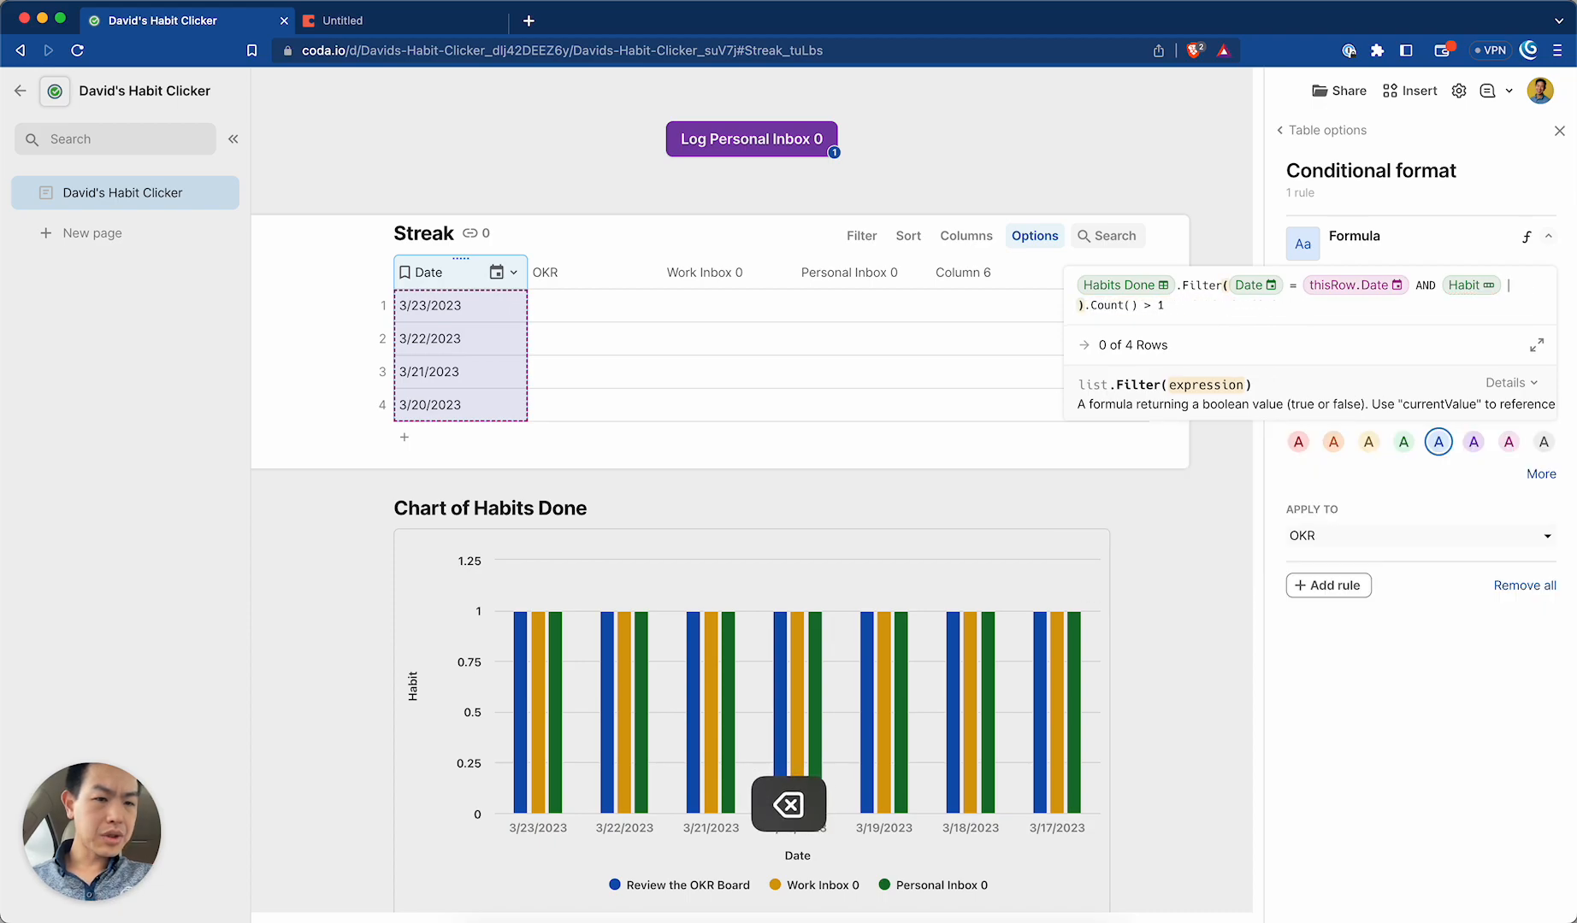
type("=Review the OKR Board")
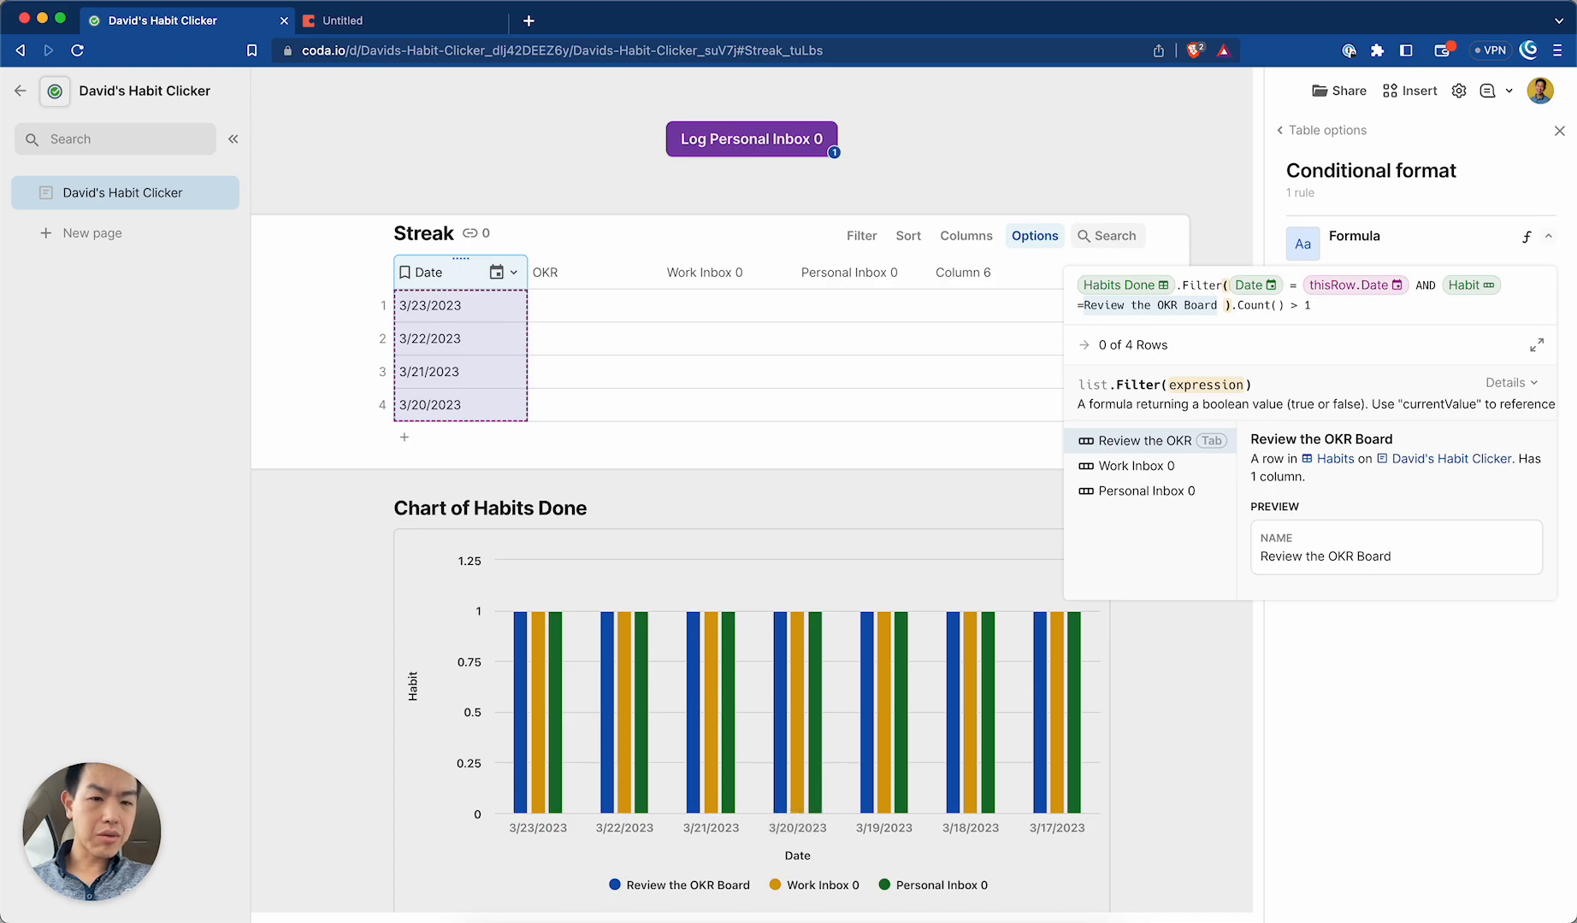
key("Return")
Remove the .Count() > 1 part from the end of the condition formula.
key("Right")
key("Right")
key("super+Right")
key("BackSpace")
key("BackSpace")
key("BackSpace")
key("BackSpace")
key("BackSpace")
key("BackSpace")
key("BackSpace")
key("BackSpace")
key("BackSpace")
key("BackSpace")
key("BackSpace")
key("BackSpace")
Remove the spaces around the equals sign between Date and thisRow.Date in the formula.
key("Up")
key("Left")
key("Right")
key("Right")
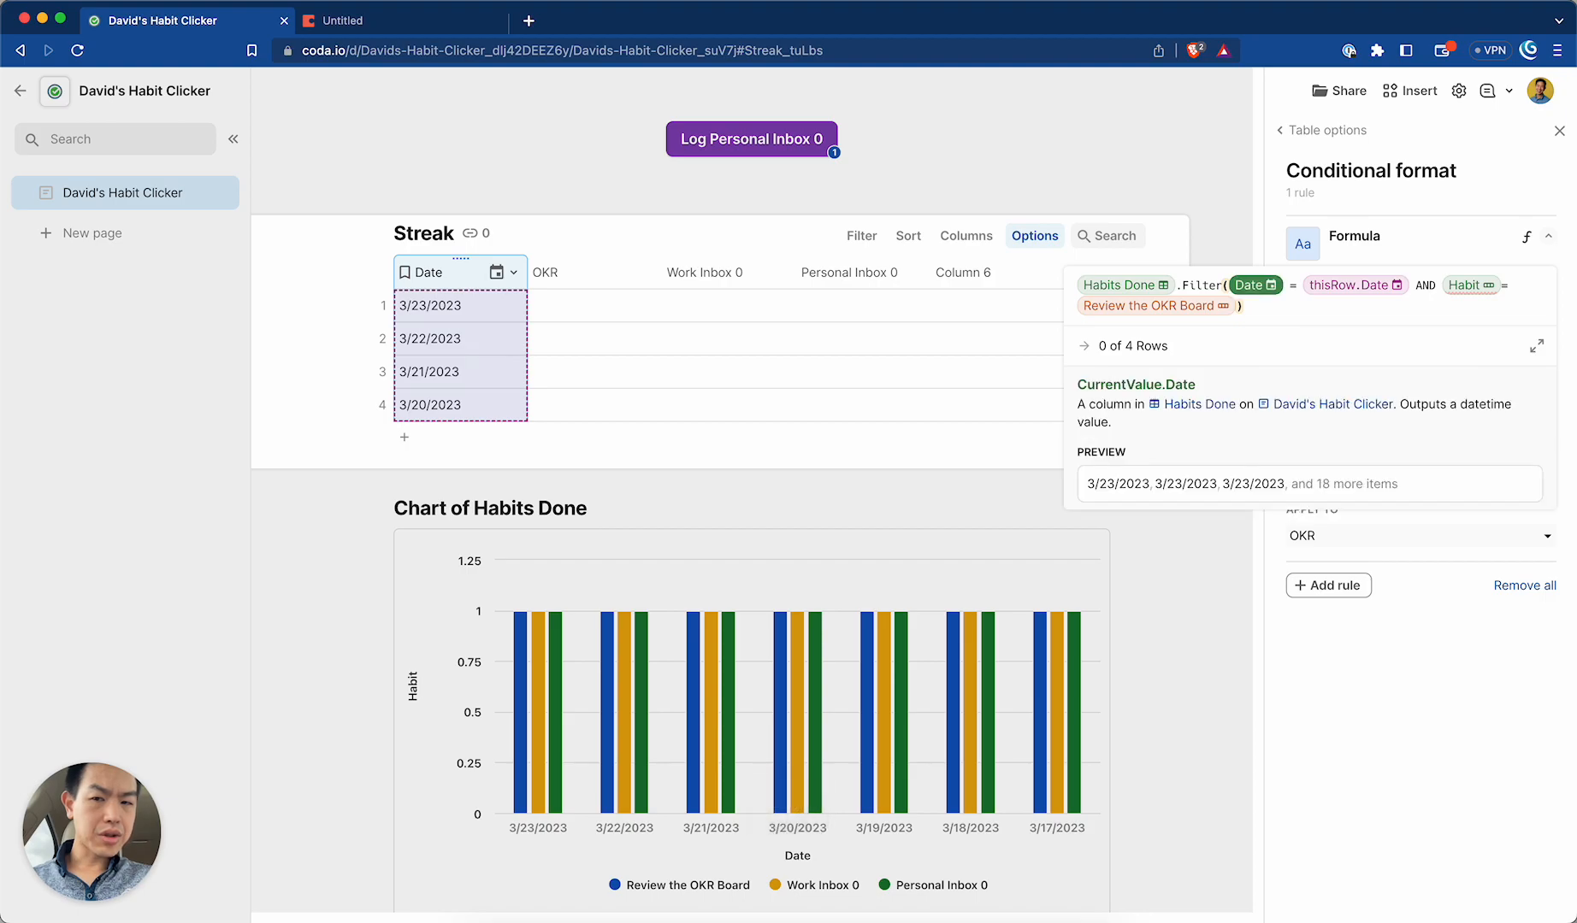
key("Right")
key("Right")
key("BackSpace")
key("Right")
key("Right")
key("BackSpace")
key("Down")
key("Left")
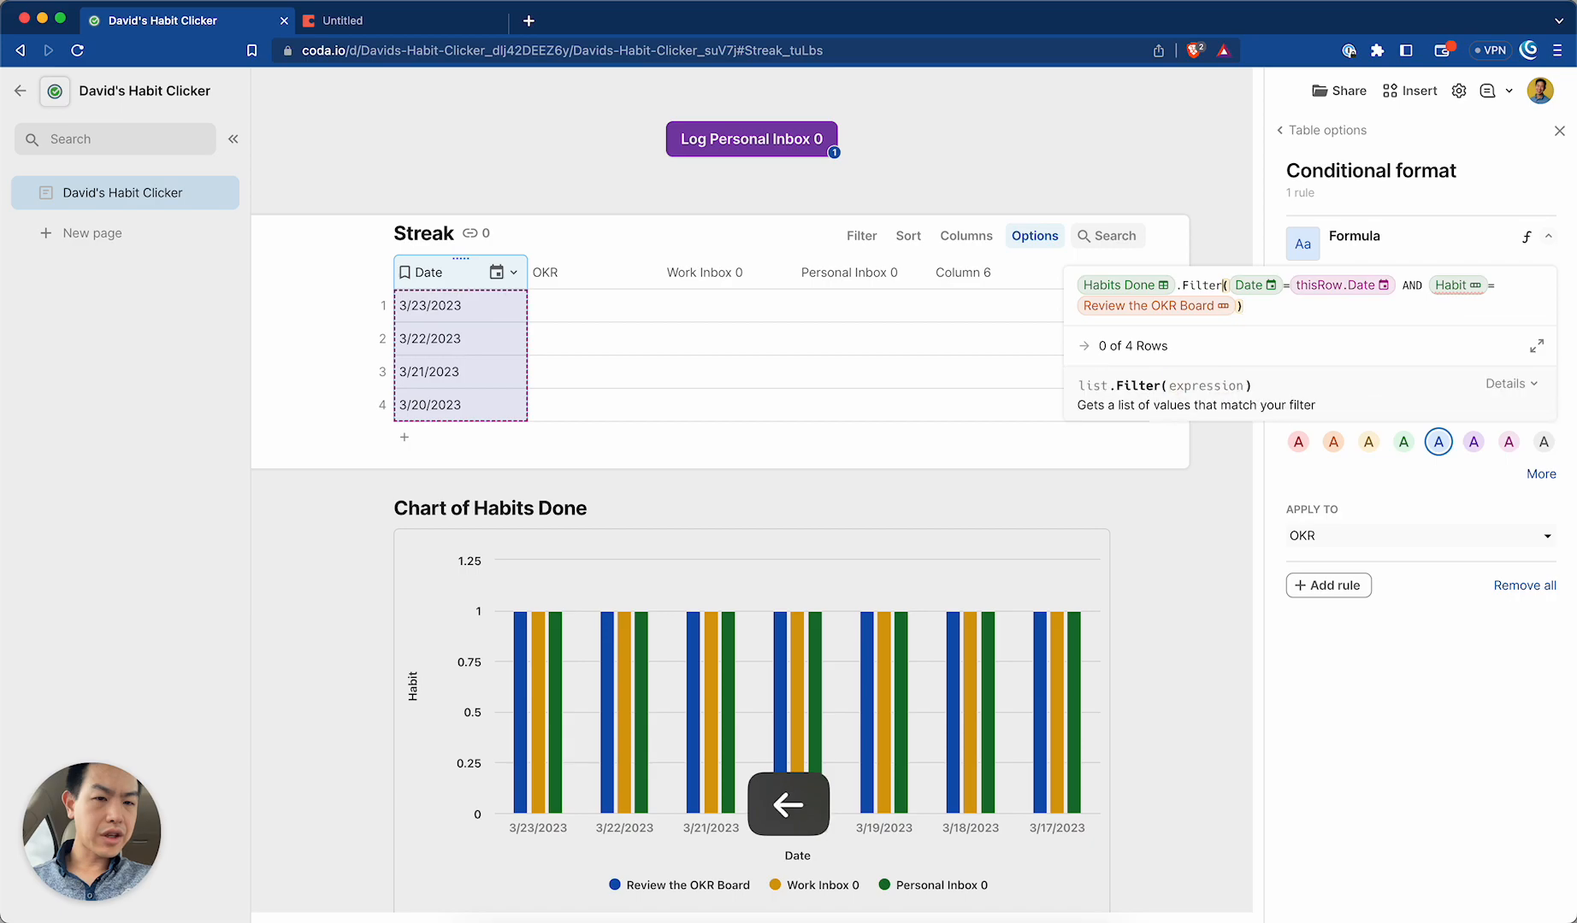
Inspect the formula's Date, Habit and Review the OKR Board references, and close the conditional format settings.
key("Right")
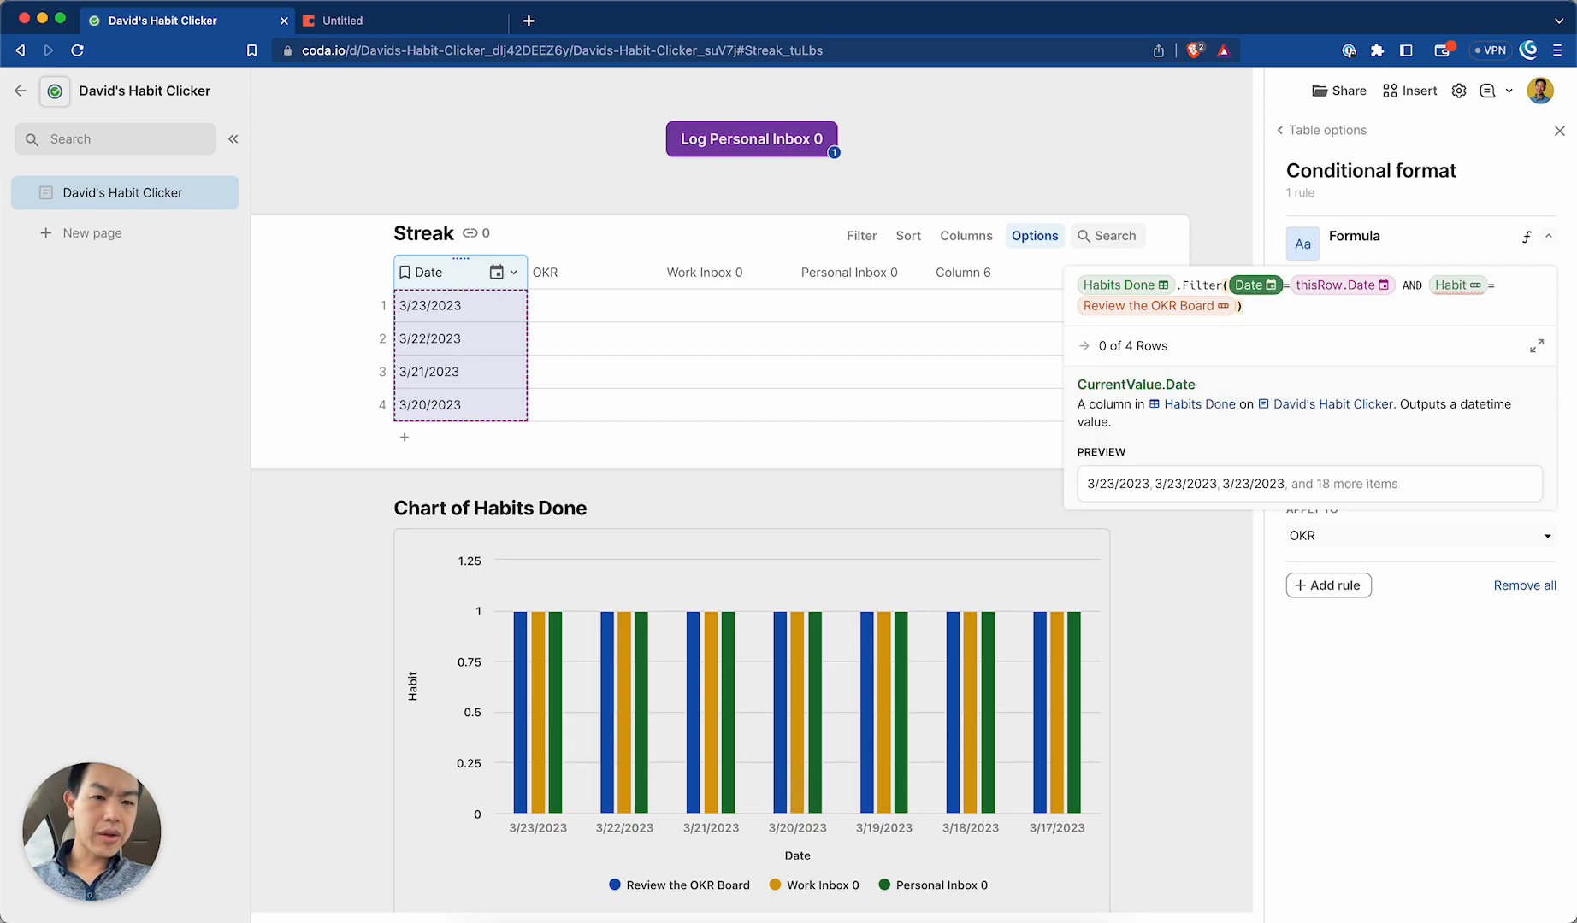
left_click(1453, 289)
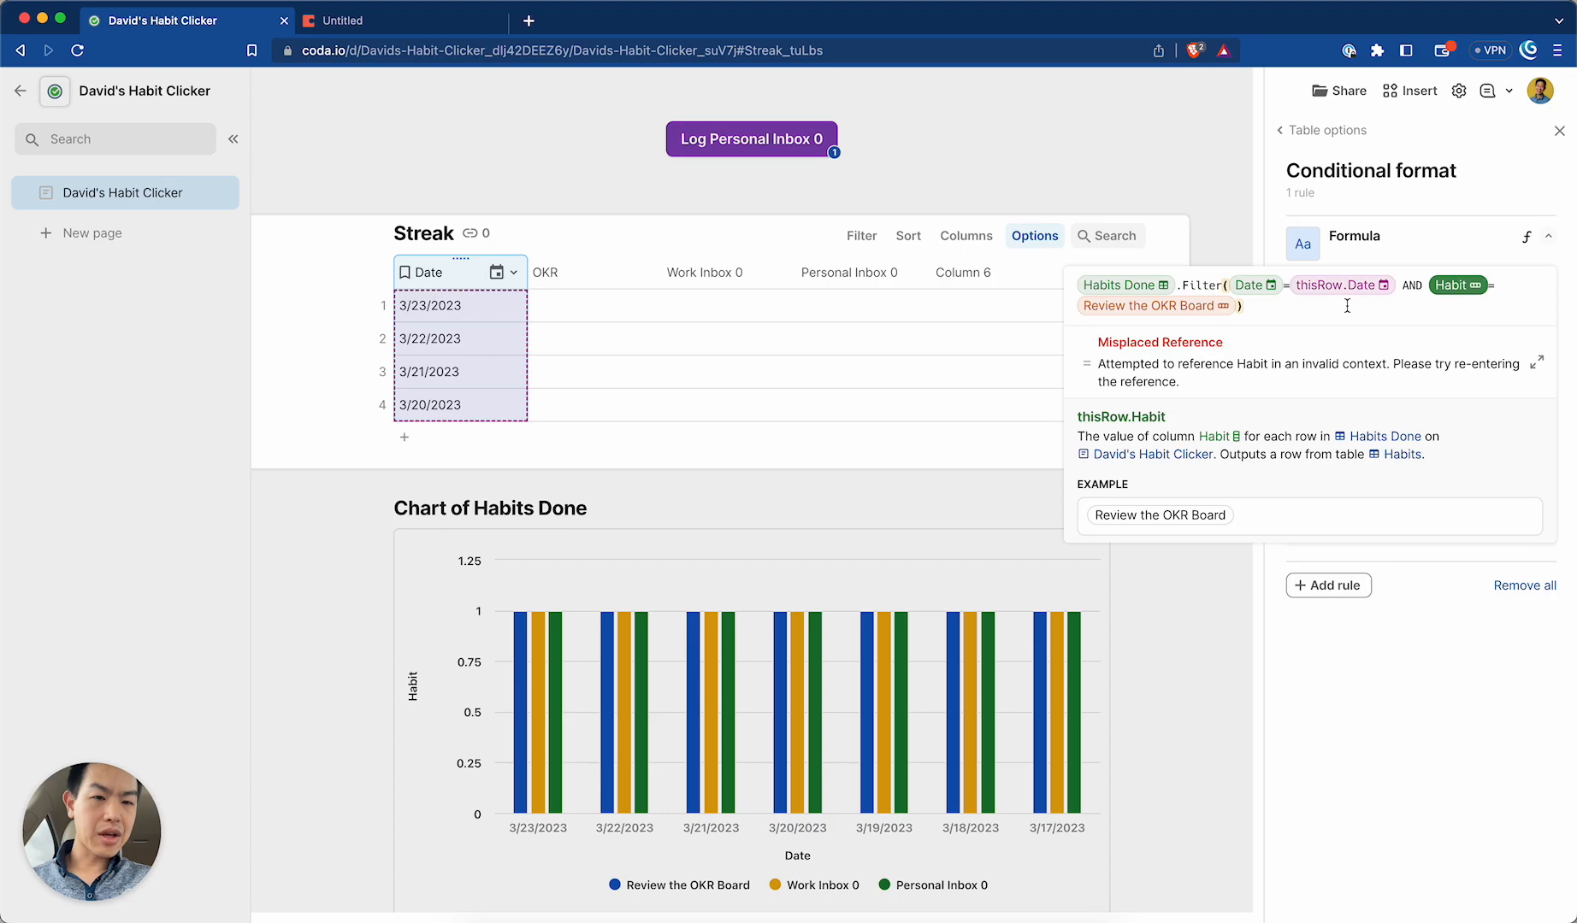
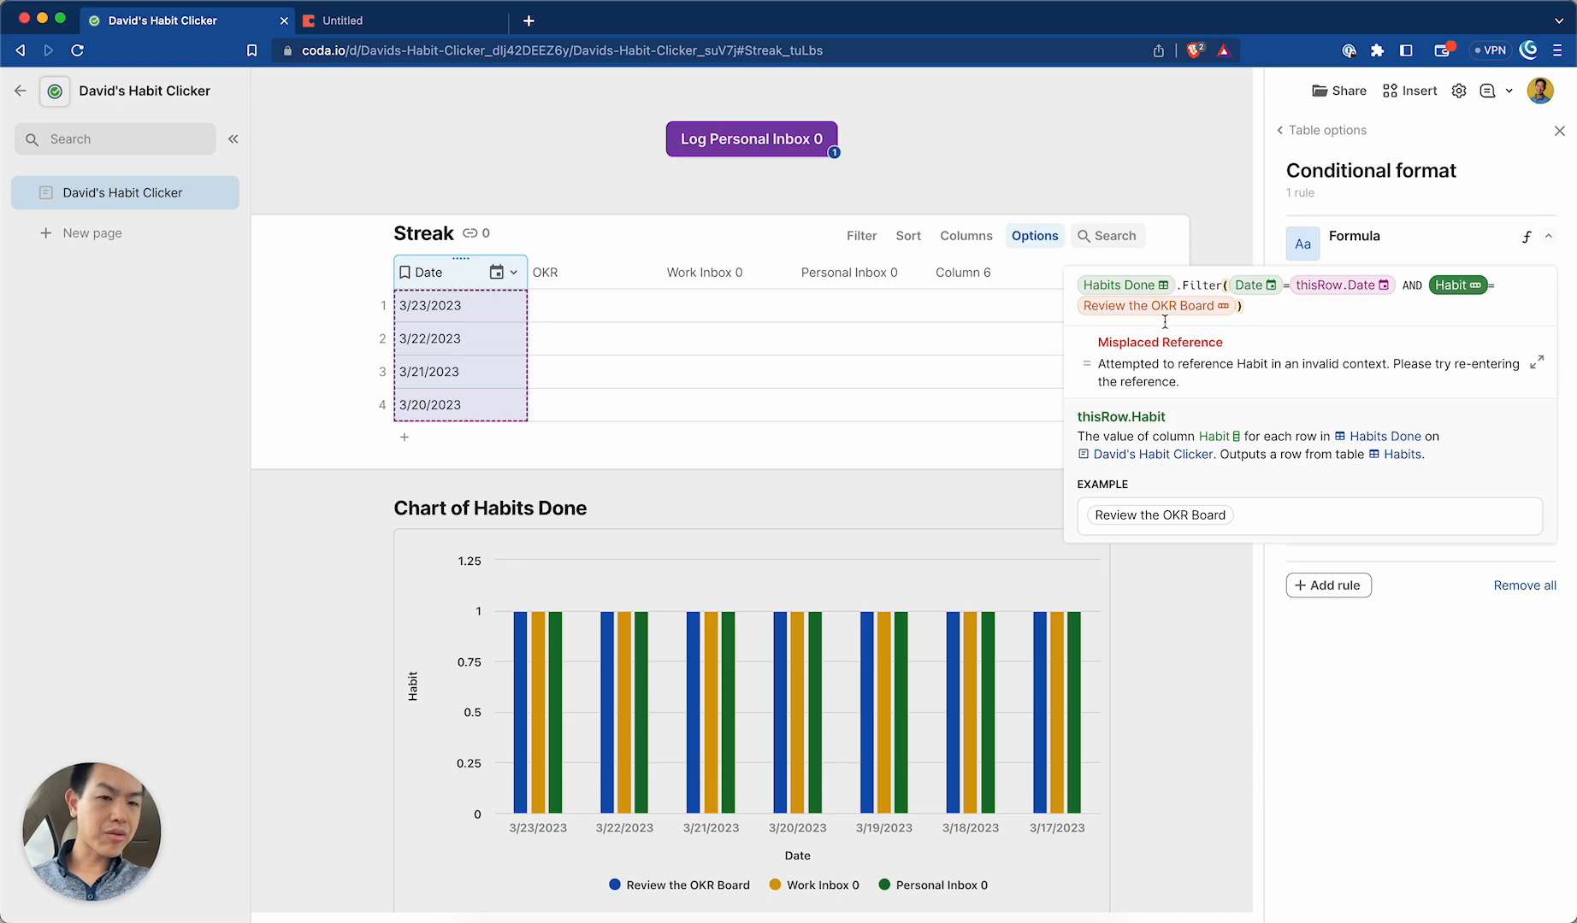
left_click(1237, 307)
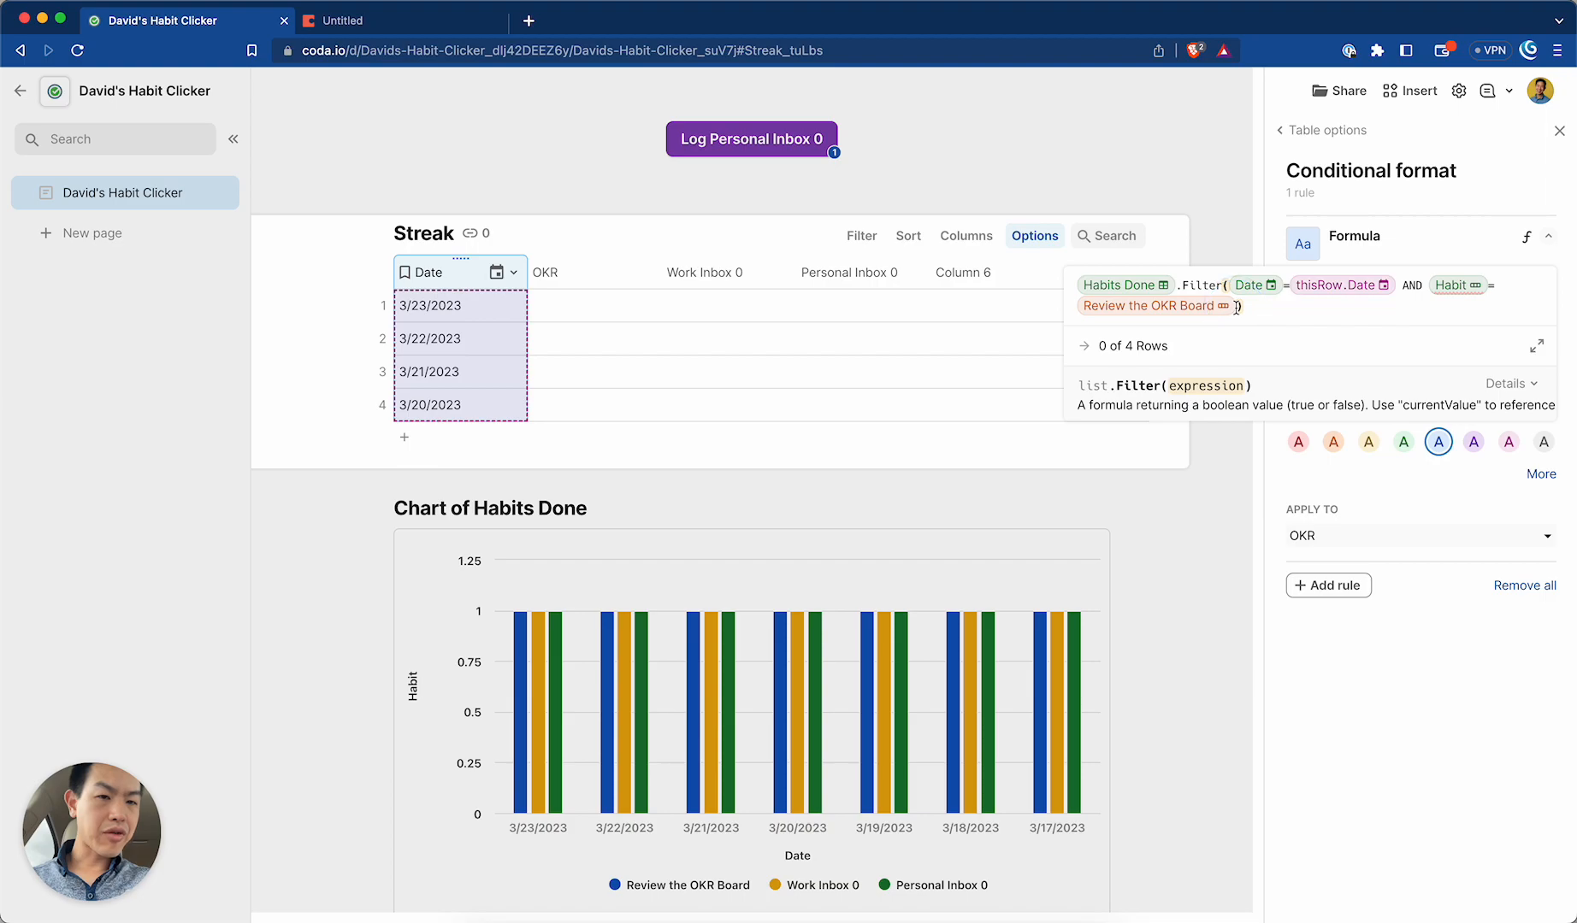
key("Left")
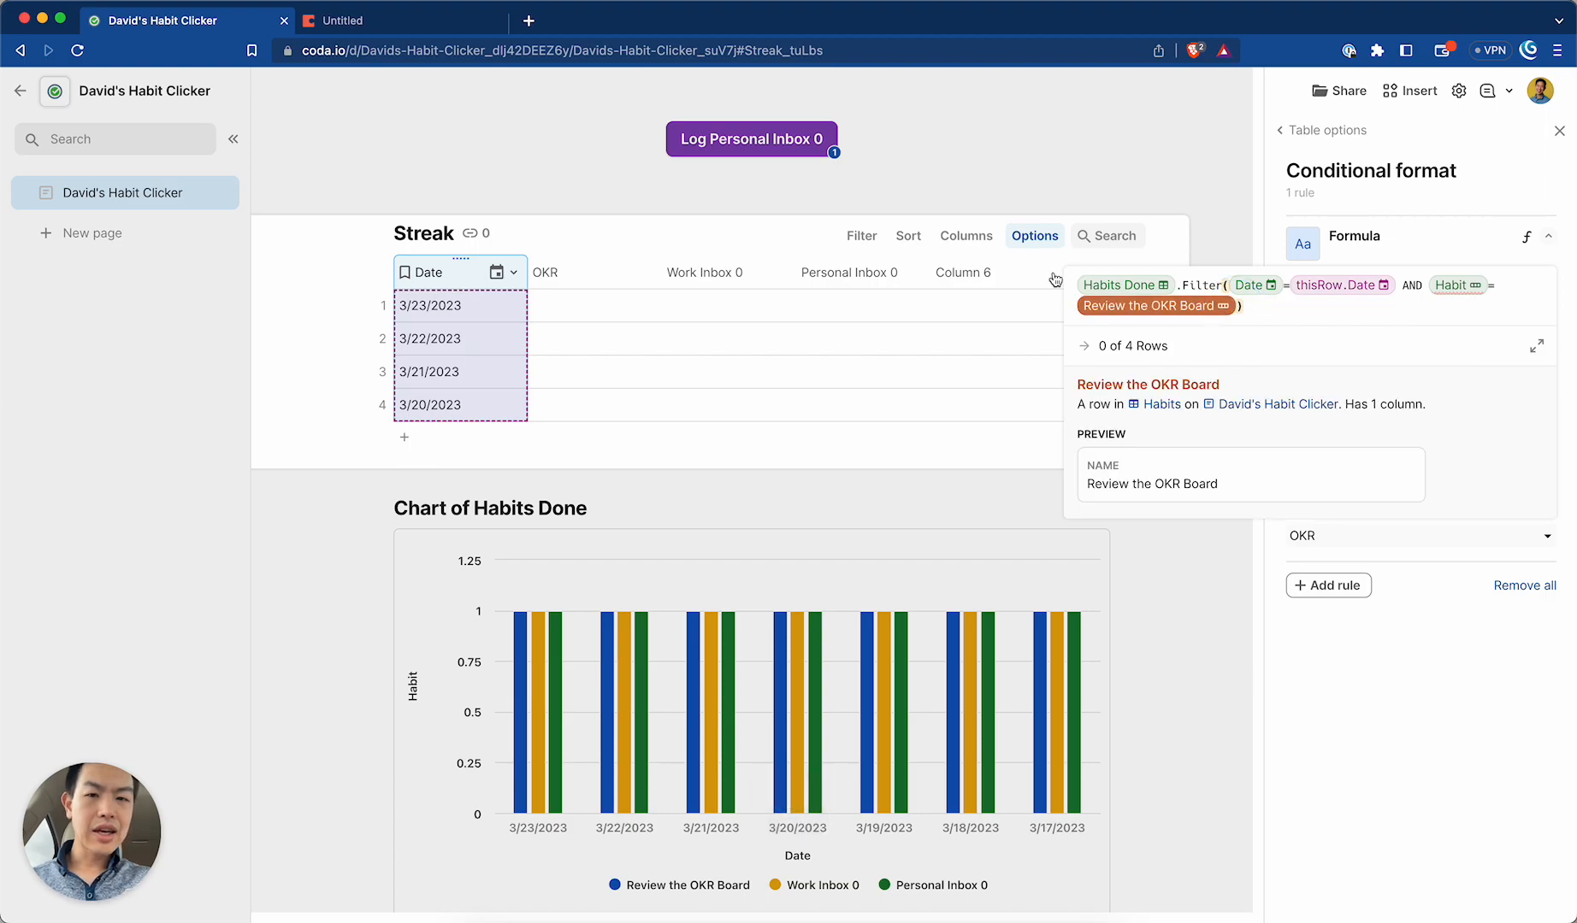
left_click(1087, 176)
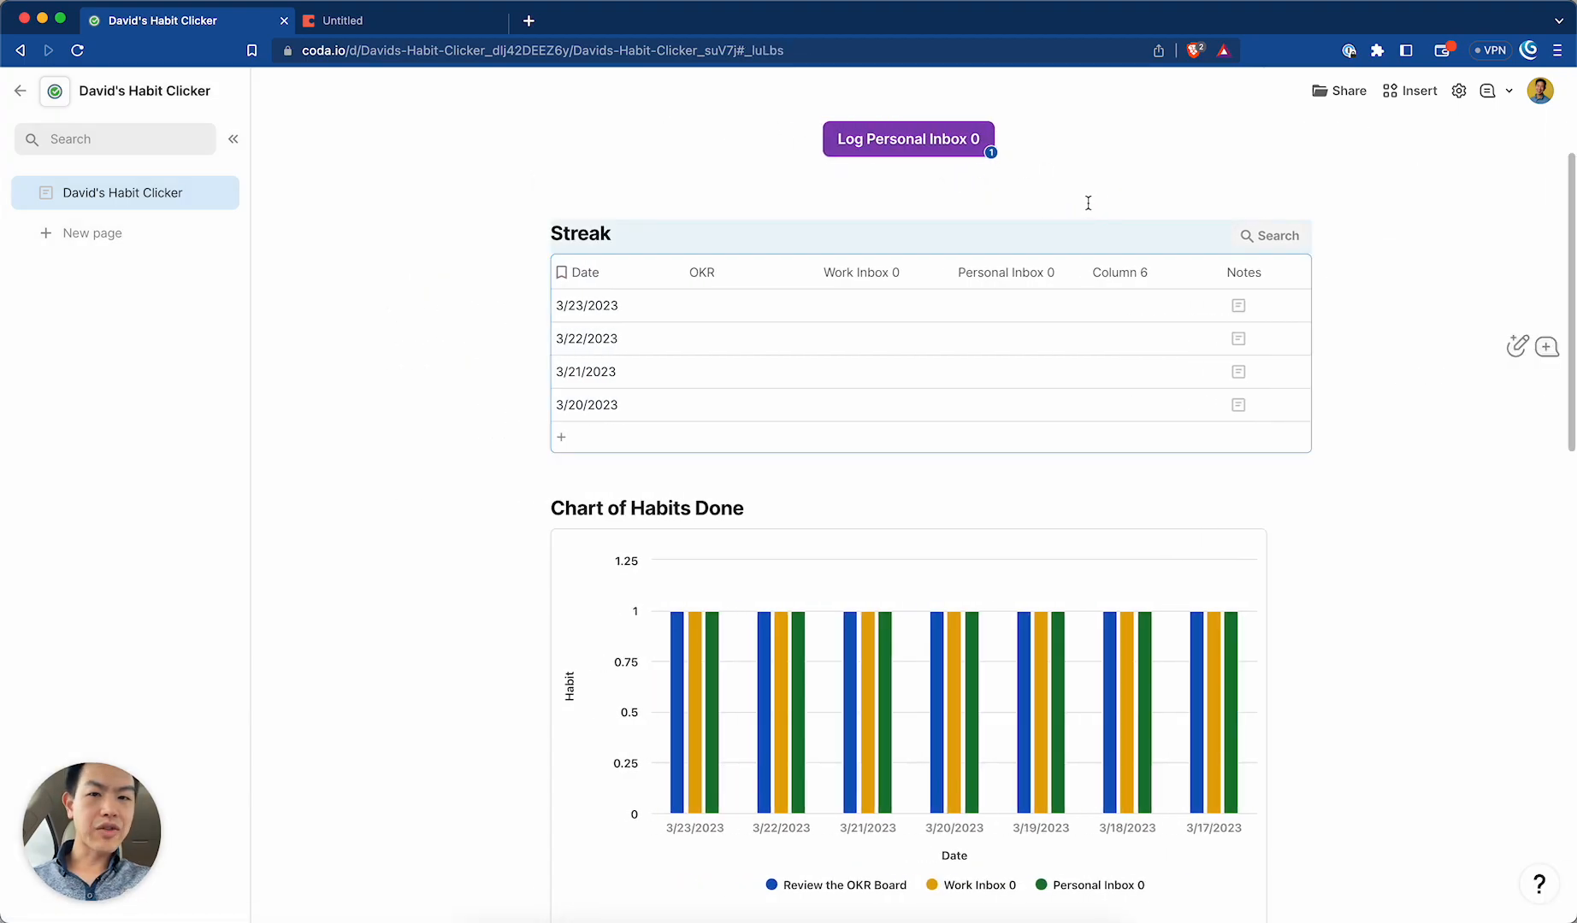
Look over the Streak table's OKR, Work Inbox 0 and Personal Inbox 0 cells, the logging buttons and the habit chart.
left_click(779, 296)
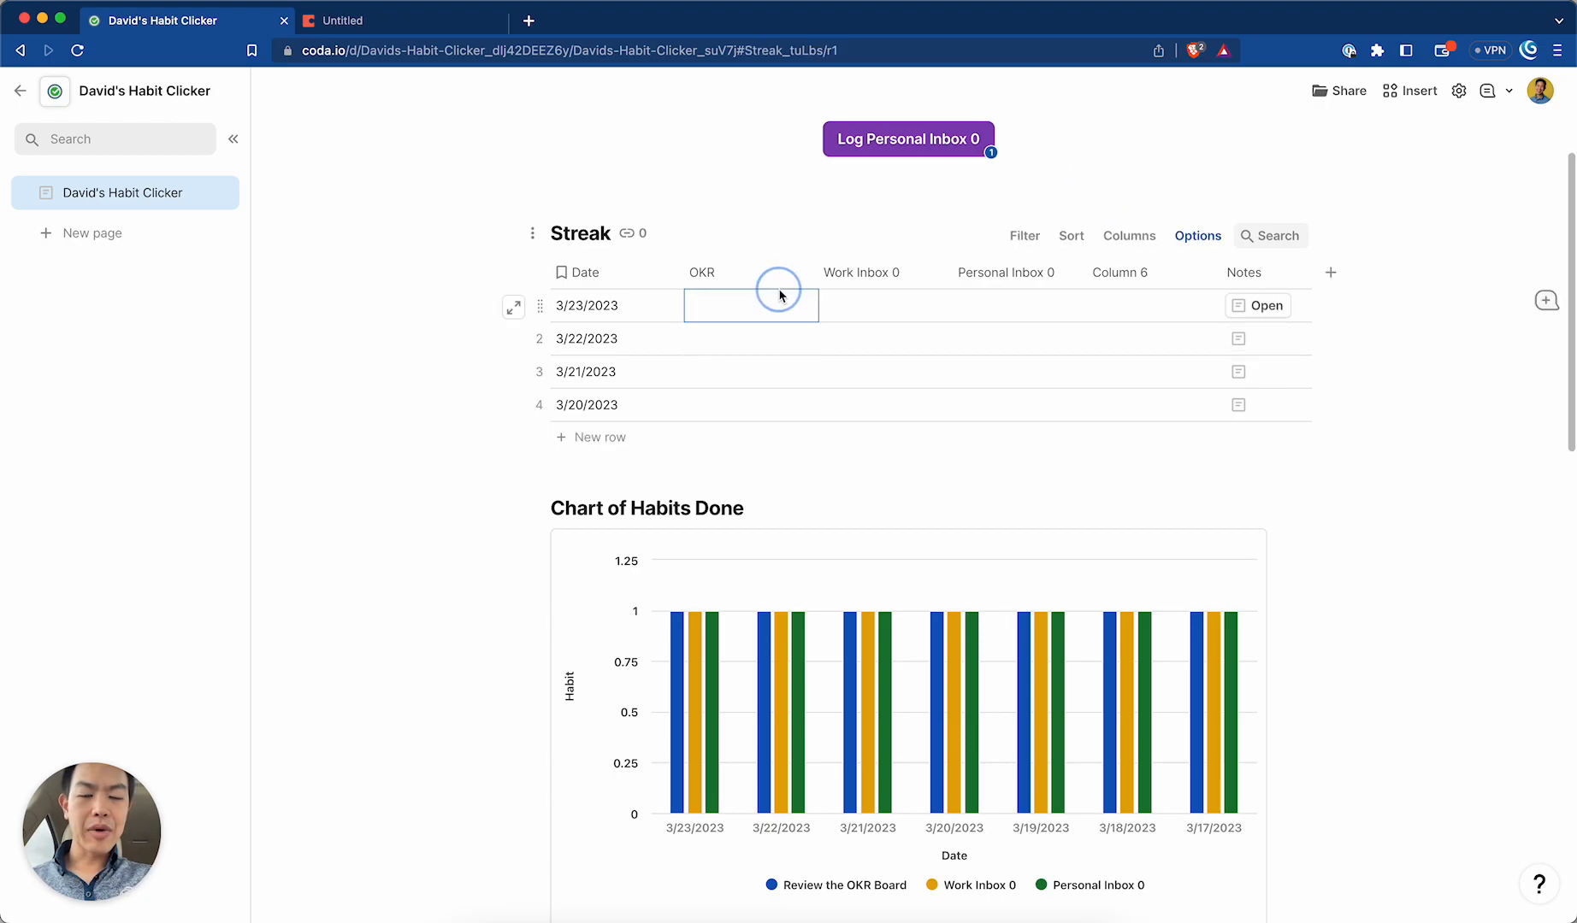
left_click(804, 320)
left_click_drag(806, 323, 1077, 400)
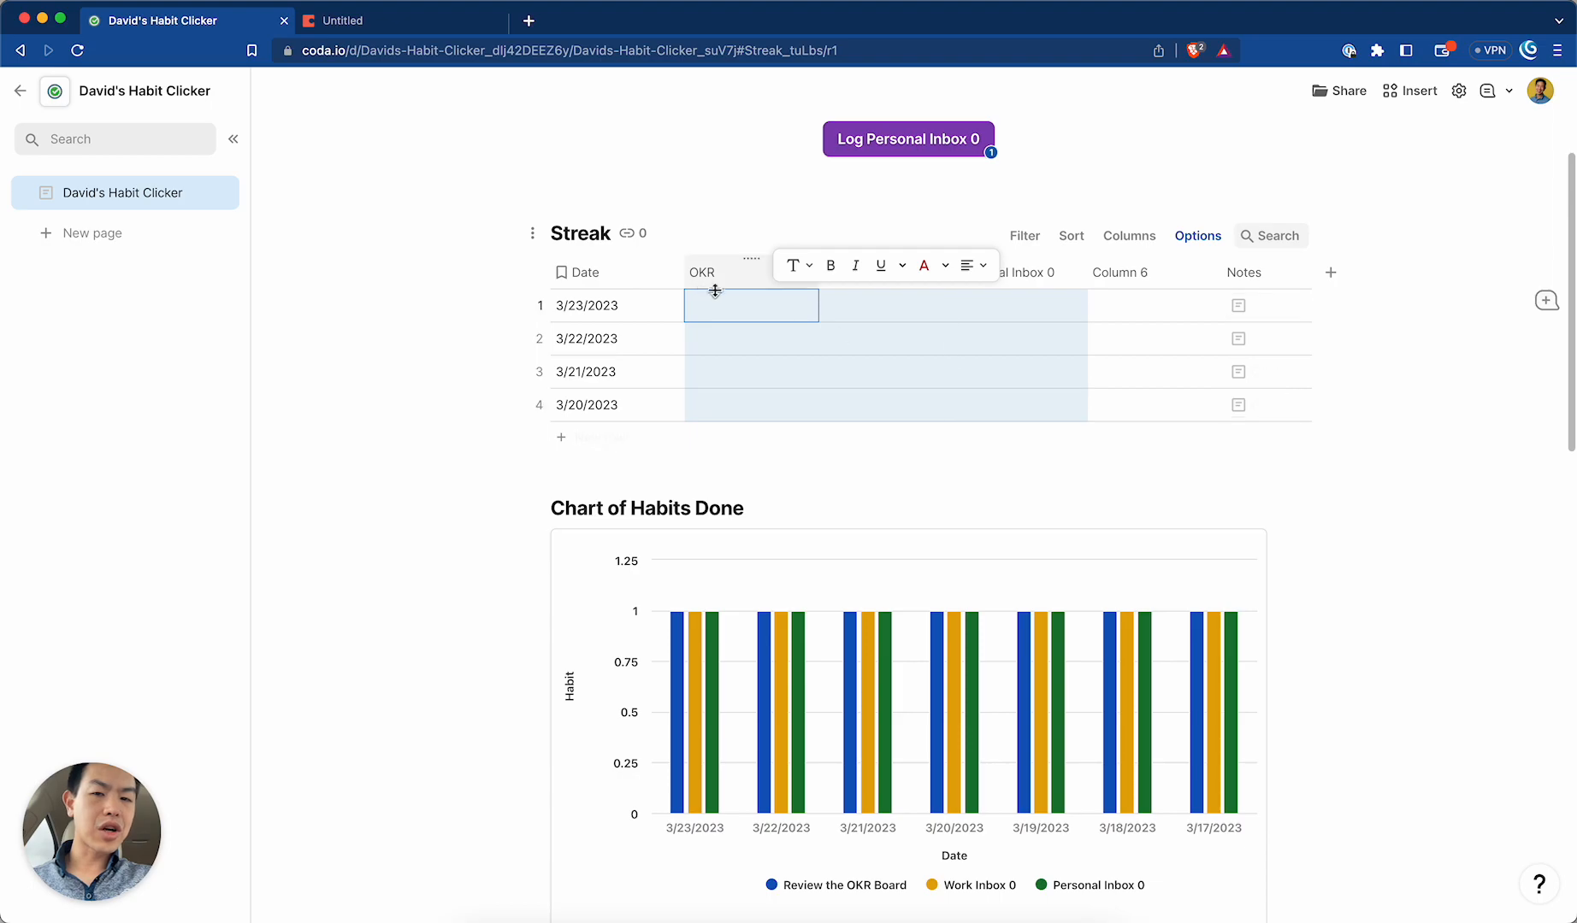
left_click(709, 290)
scroll(873, 311, "down", 2)
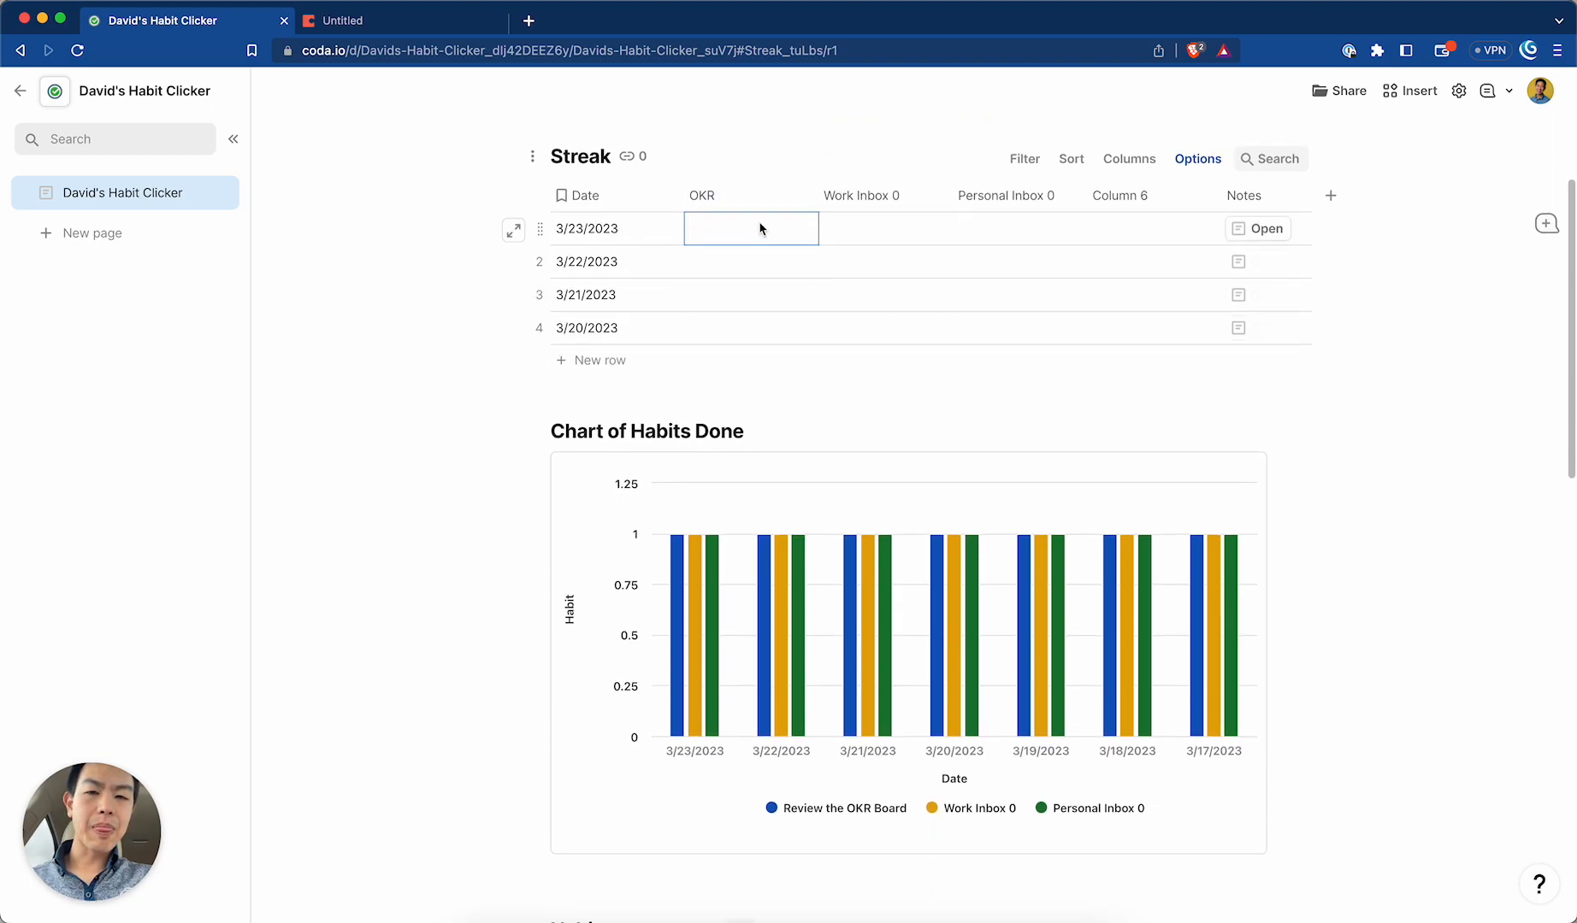
scroll(760, 228, "up", 3)
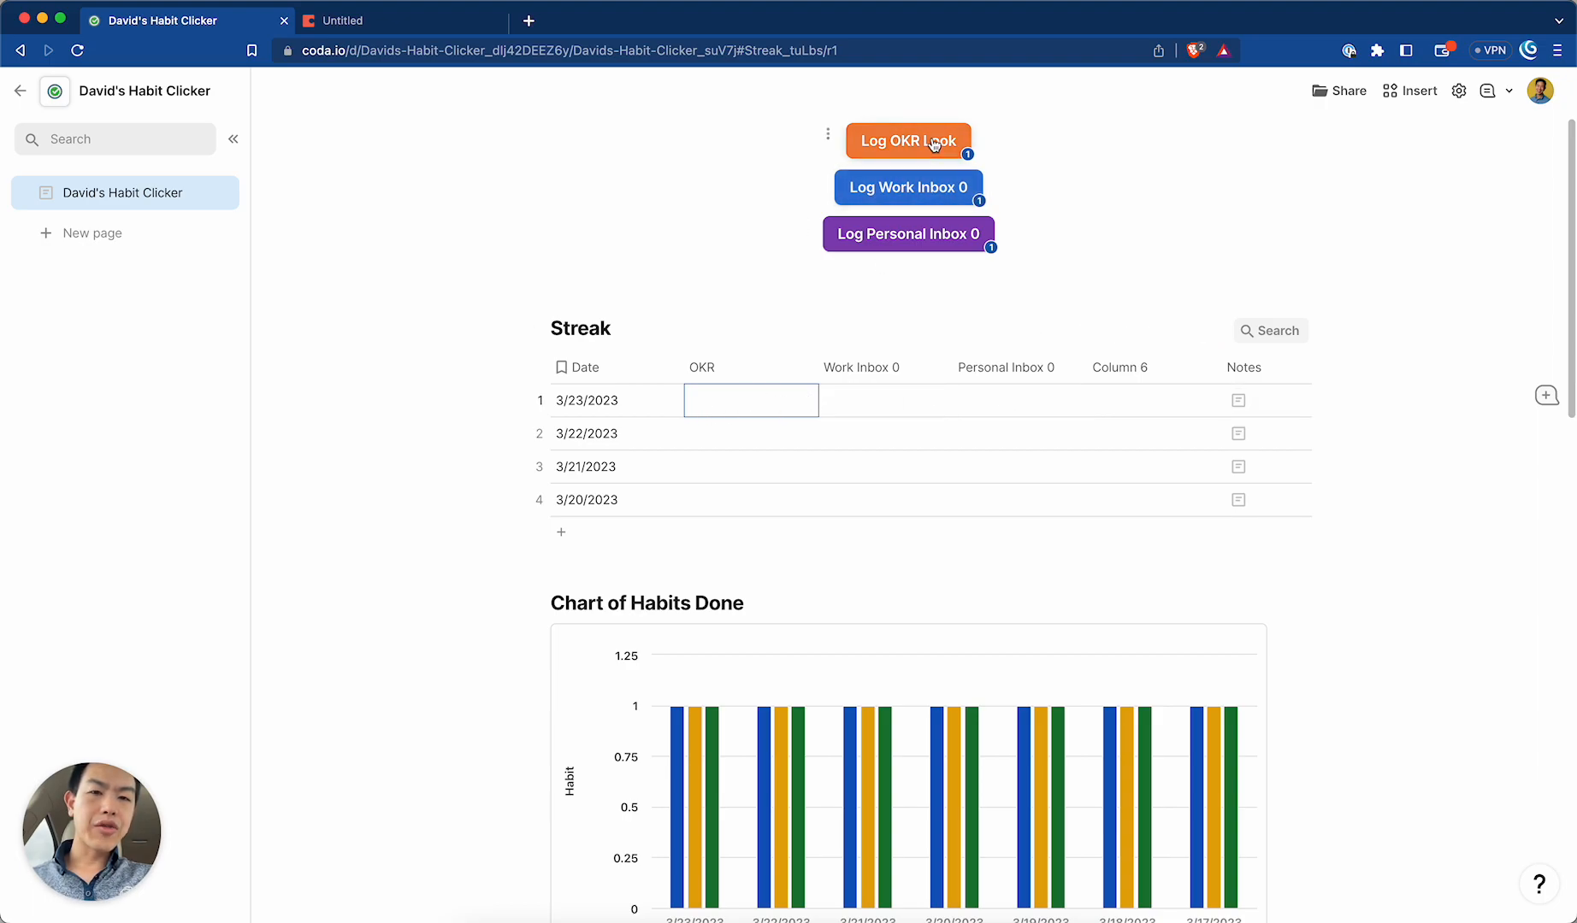
scroll(927, 449, "down", 10)
scroll(926, 443, "down", 2)
scroll(926, 440, "up", 15)
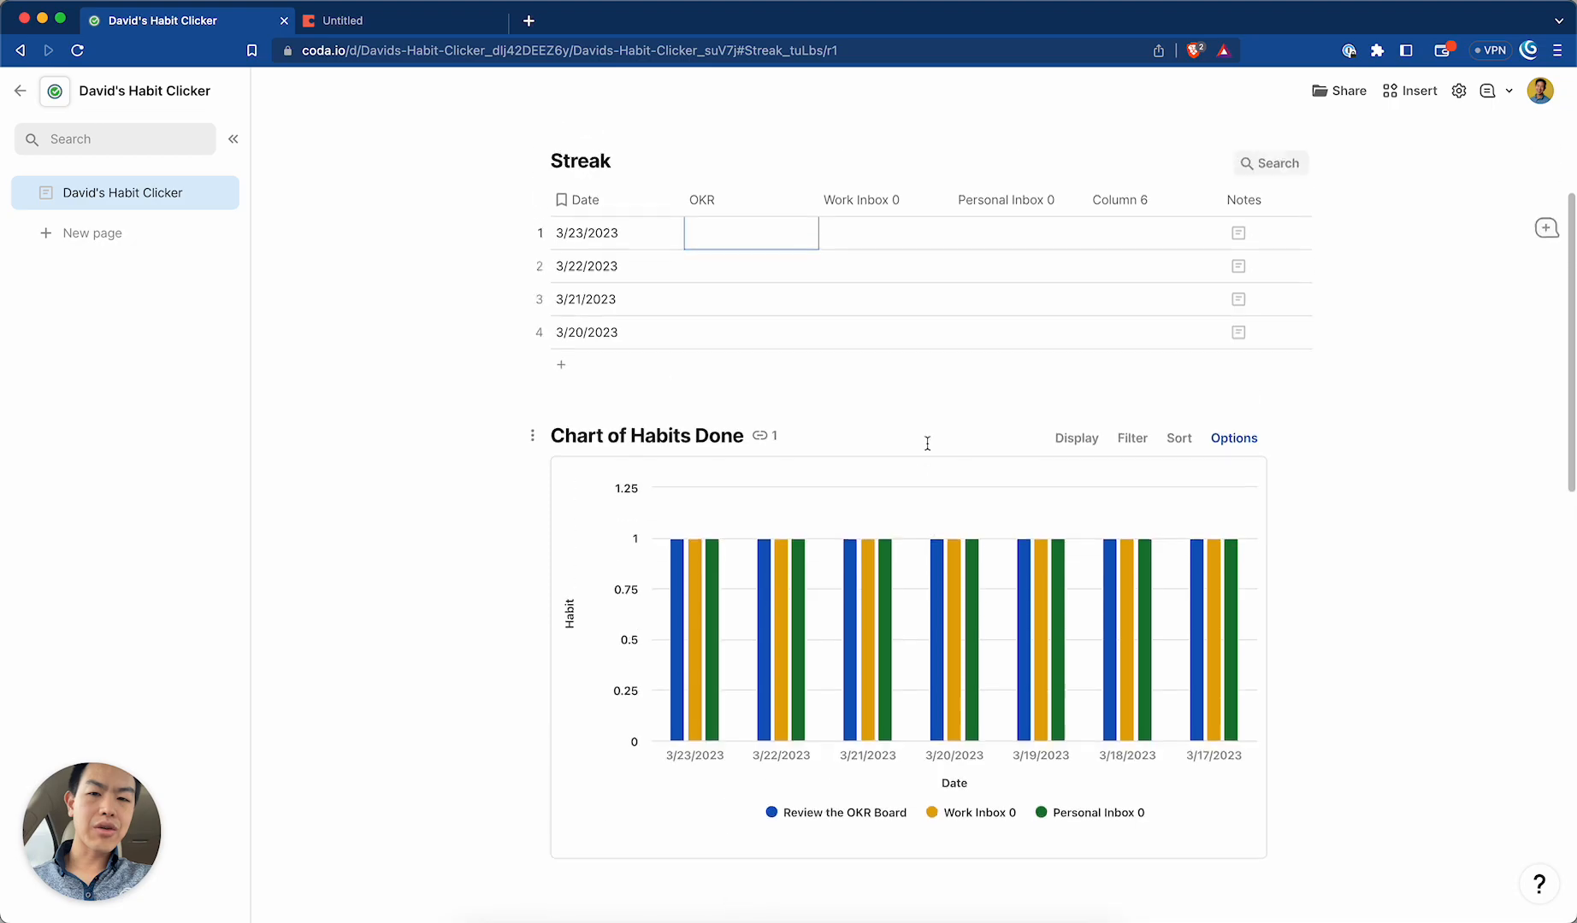
left_click(838, 539)
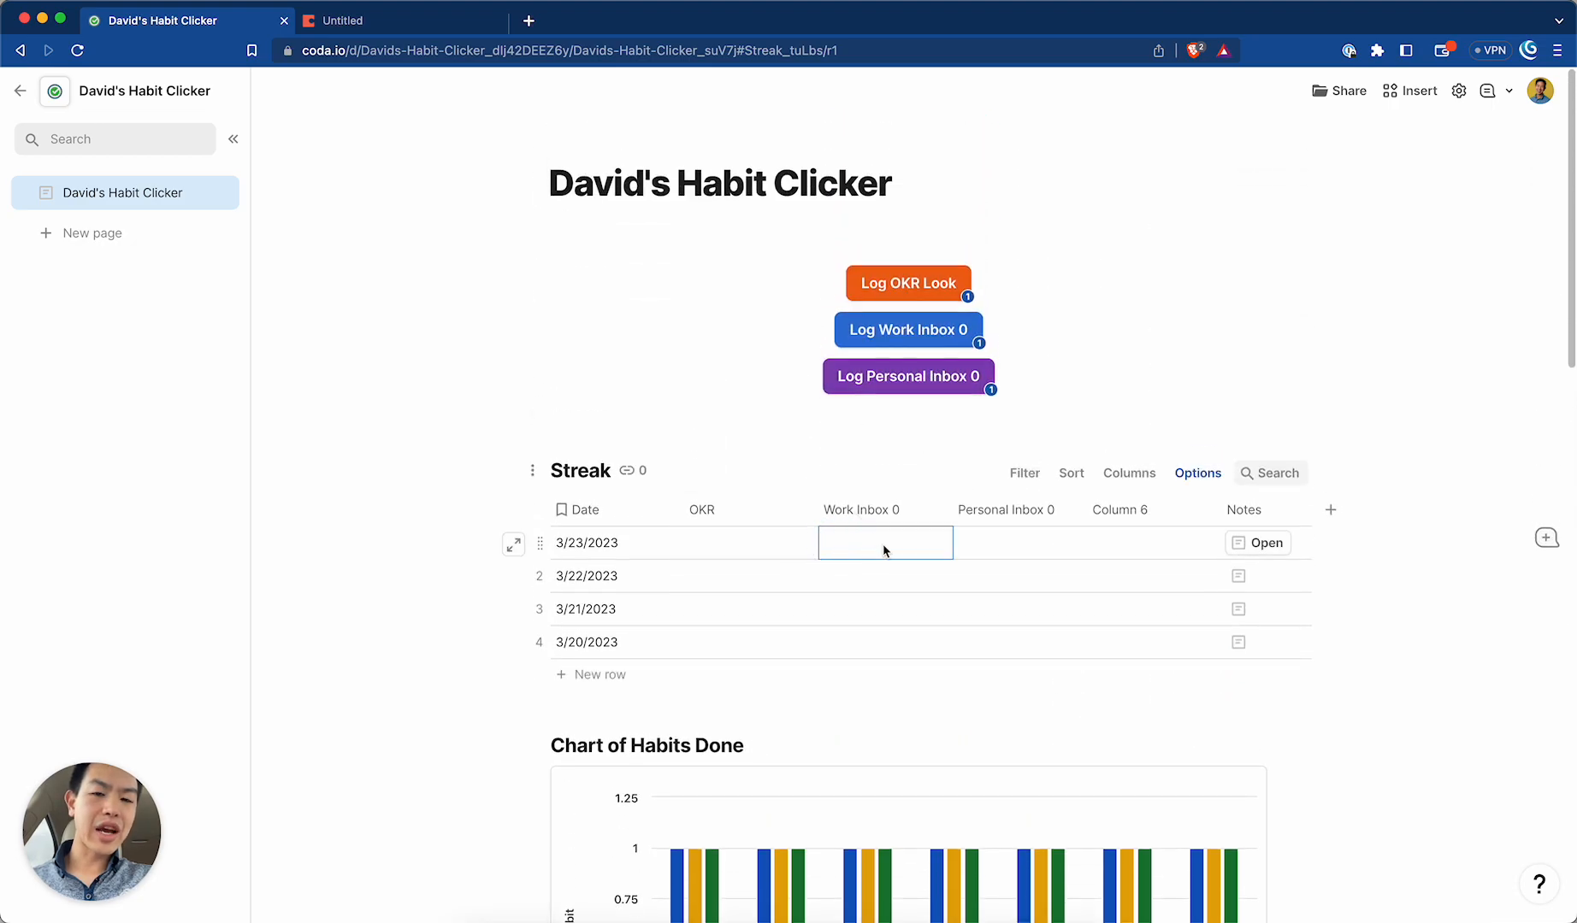
Review the whole page from the logging buttons and Streak table through the habit chart to the Habits and Habits Done tables.
scroll(882, 549, "down", 2)
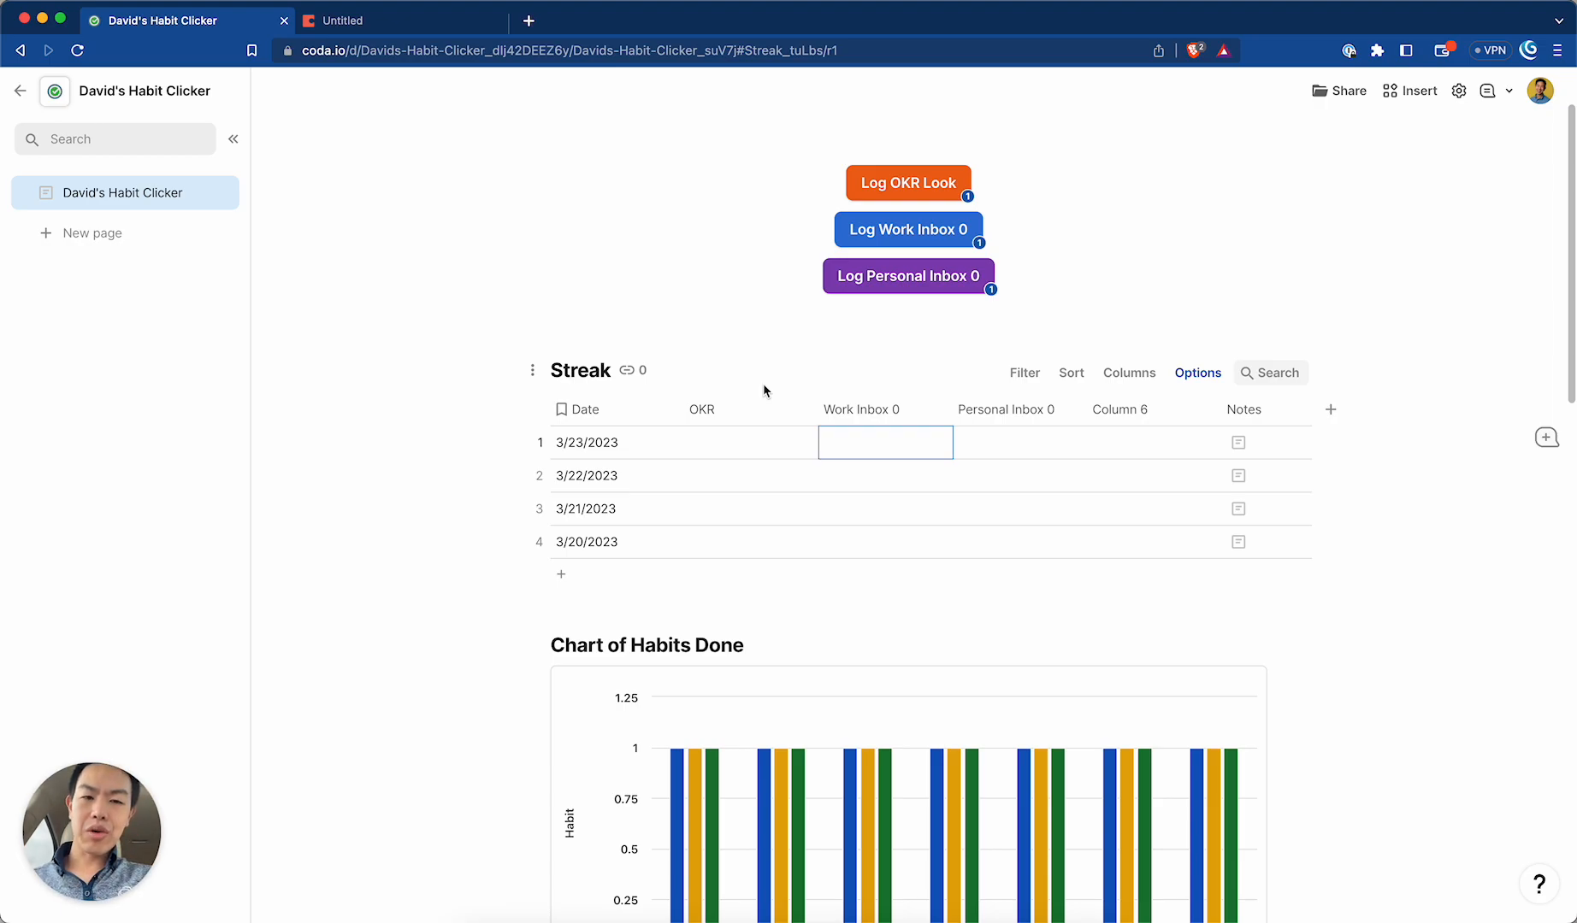
scroll(764, 391, "up", 3)
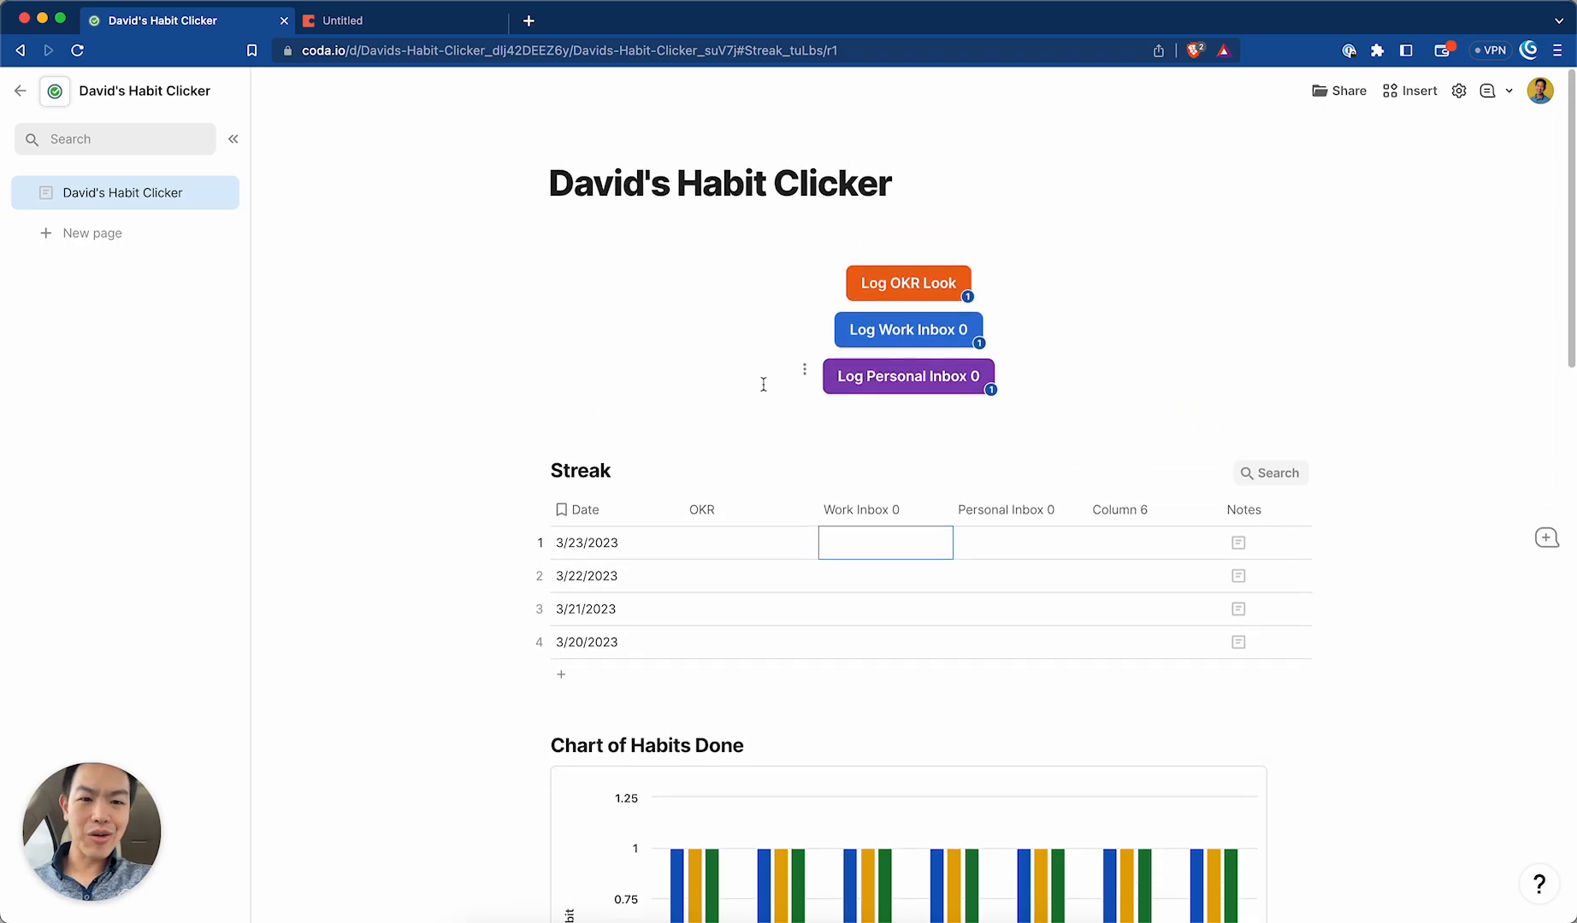
scroll(764, 384, "down", 20)
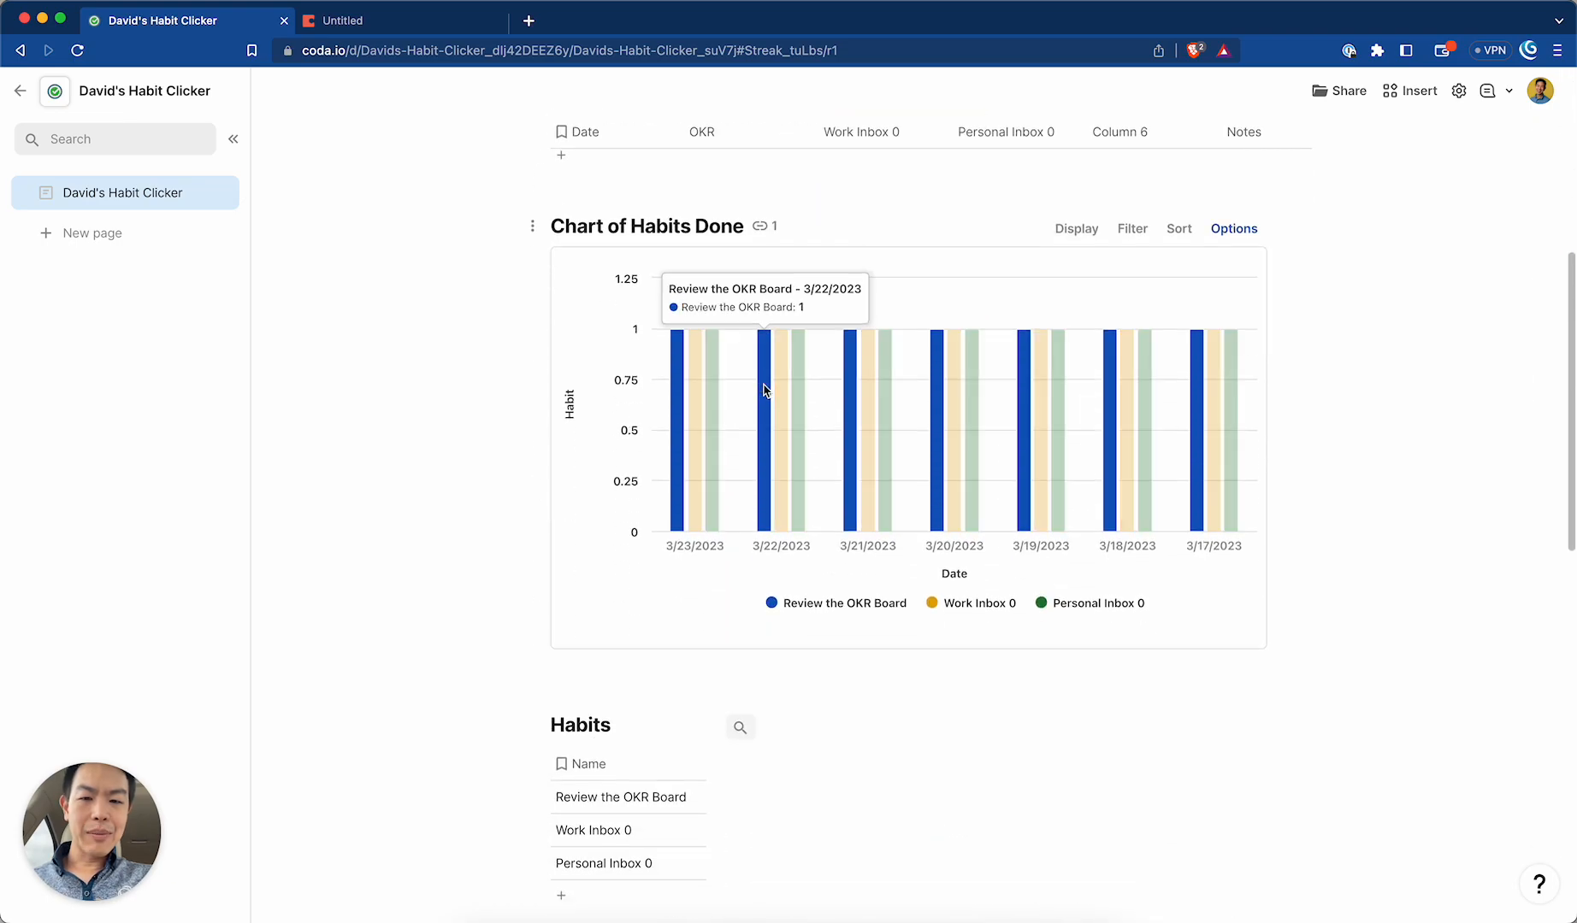
scroll(764, 385, "up", 20)
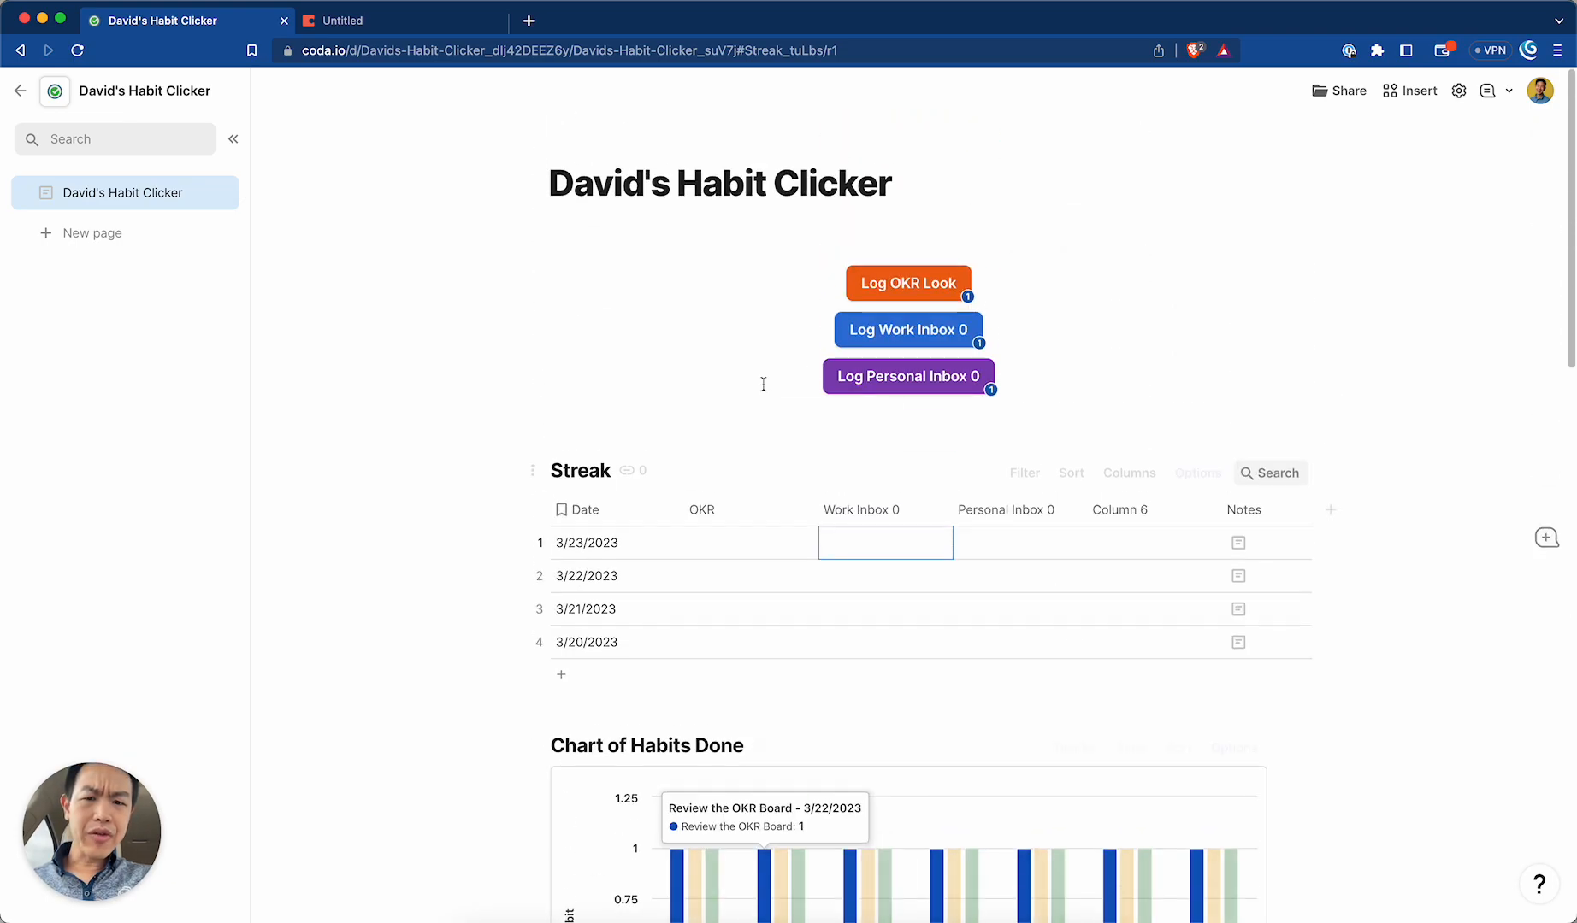
scroll(847, 377, "down", 15)
scroll(890, 381, "down", 5)
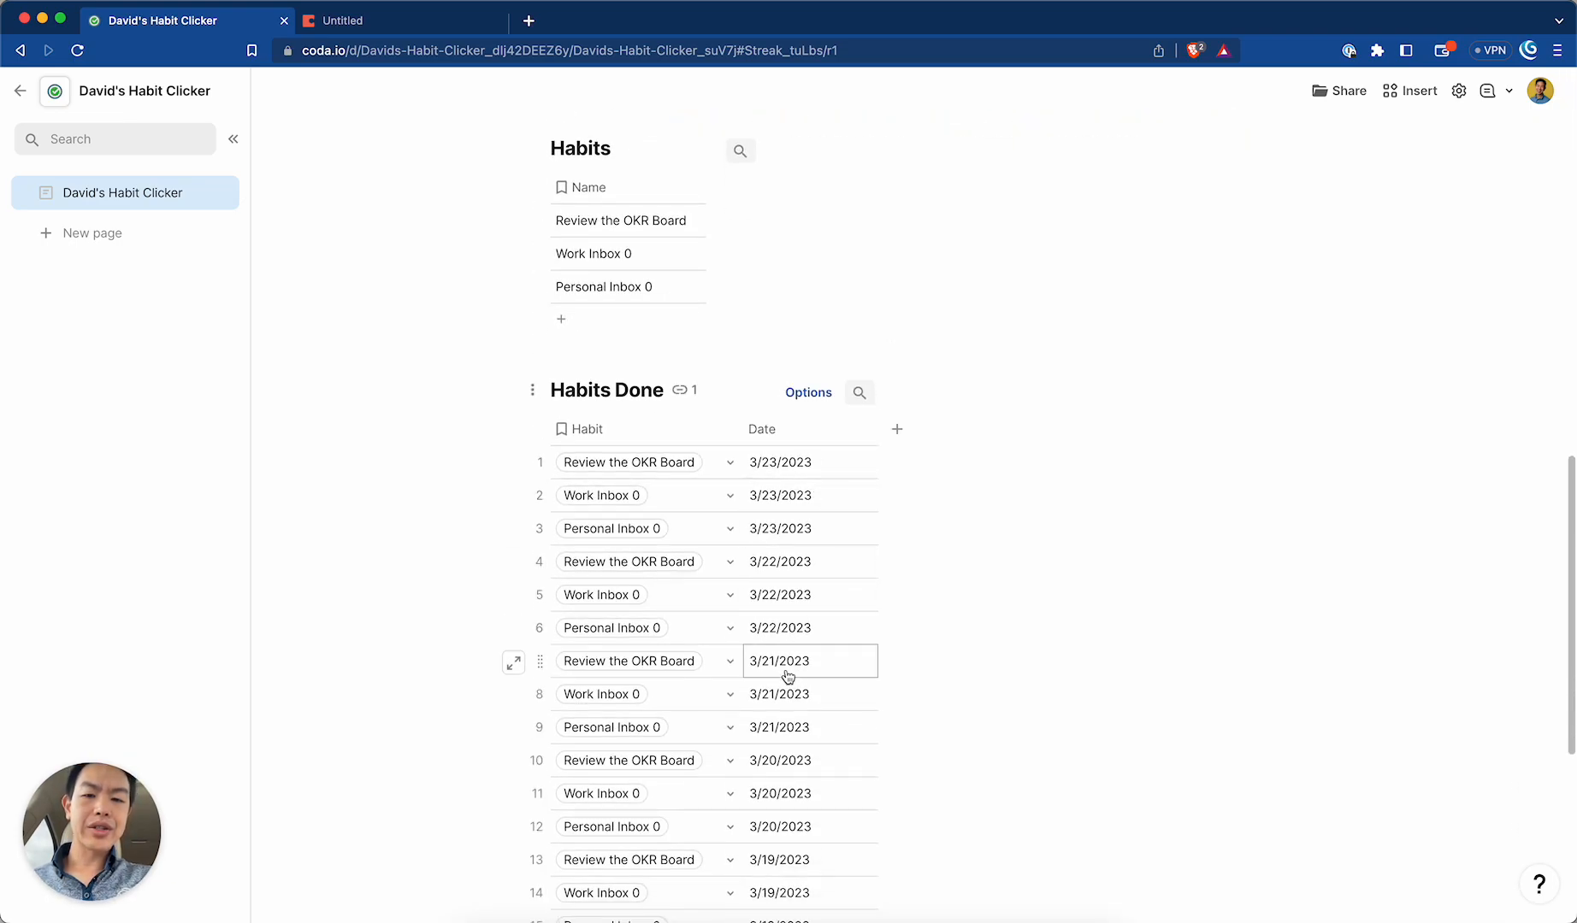
scroll(789, 675, "down", 4)
scroll(789, 672, "up", 10)
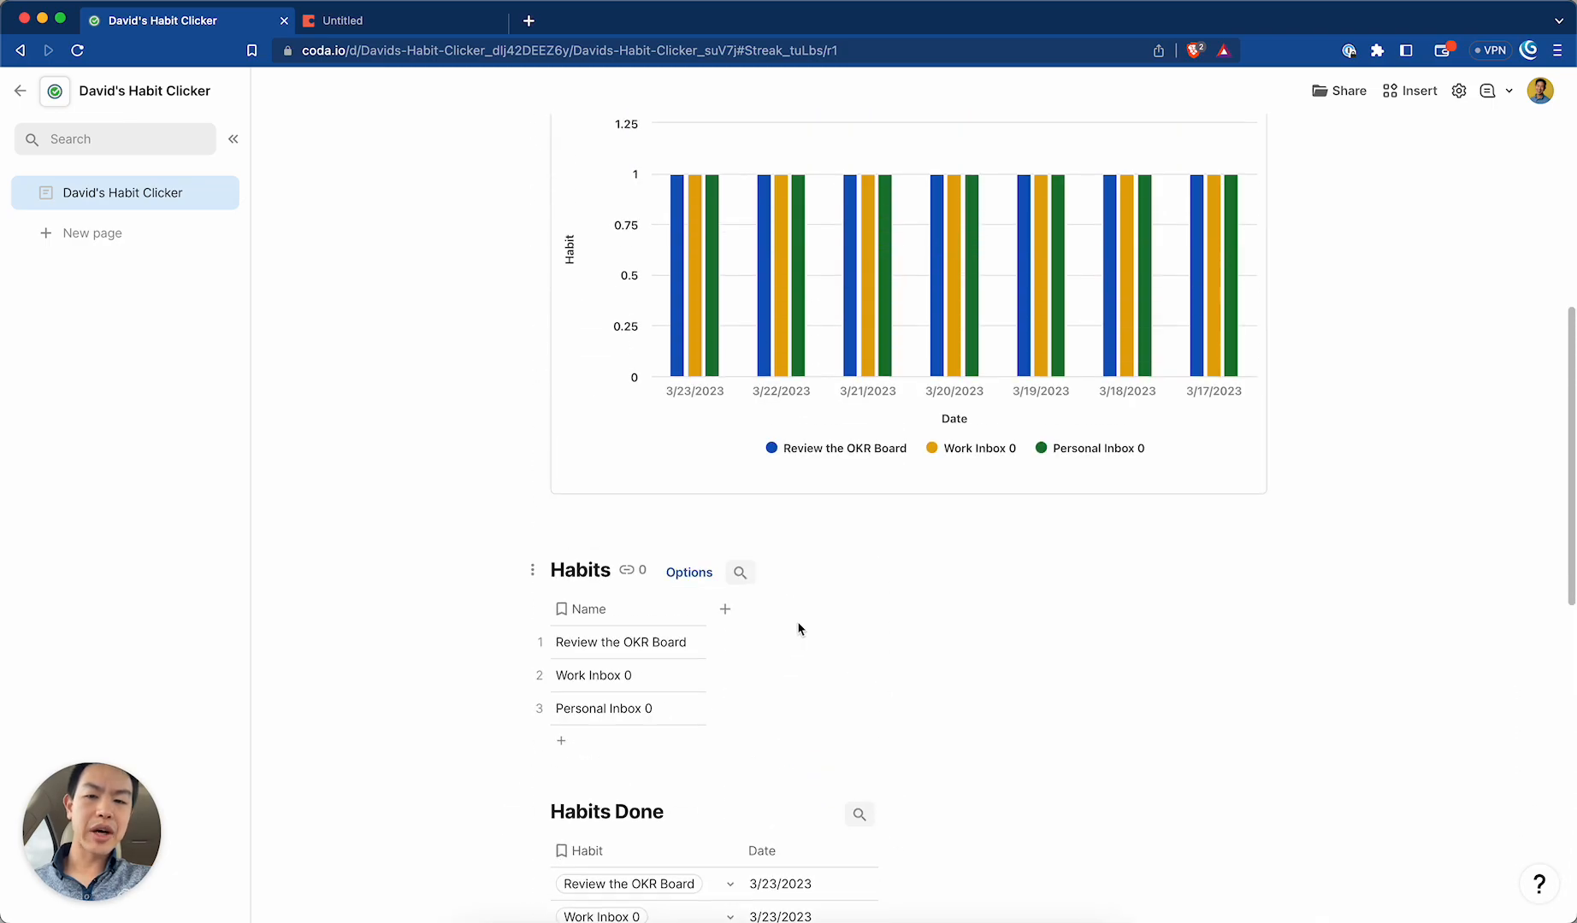
scroll(799, 627, "up", 10)
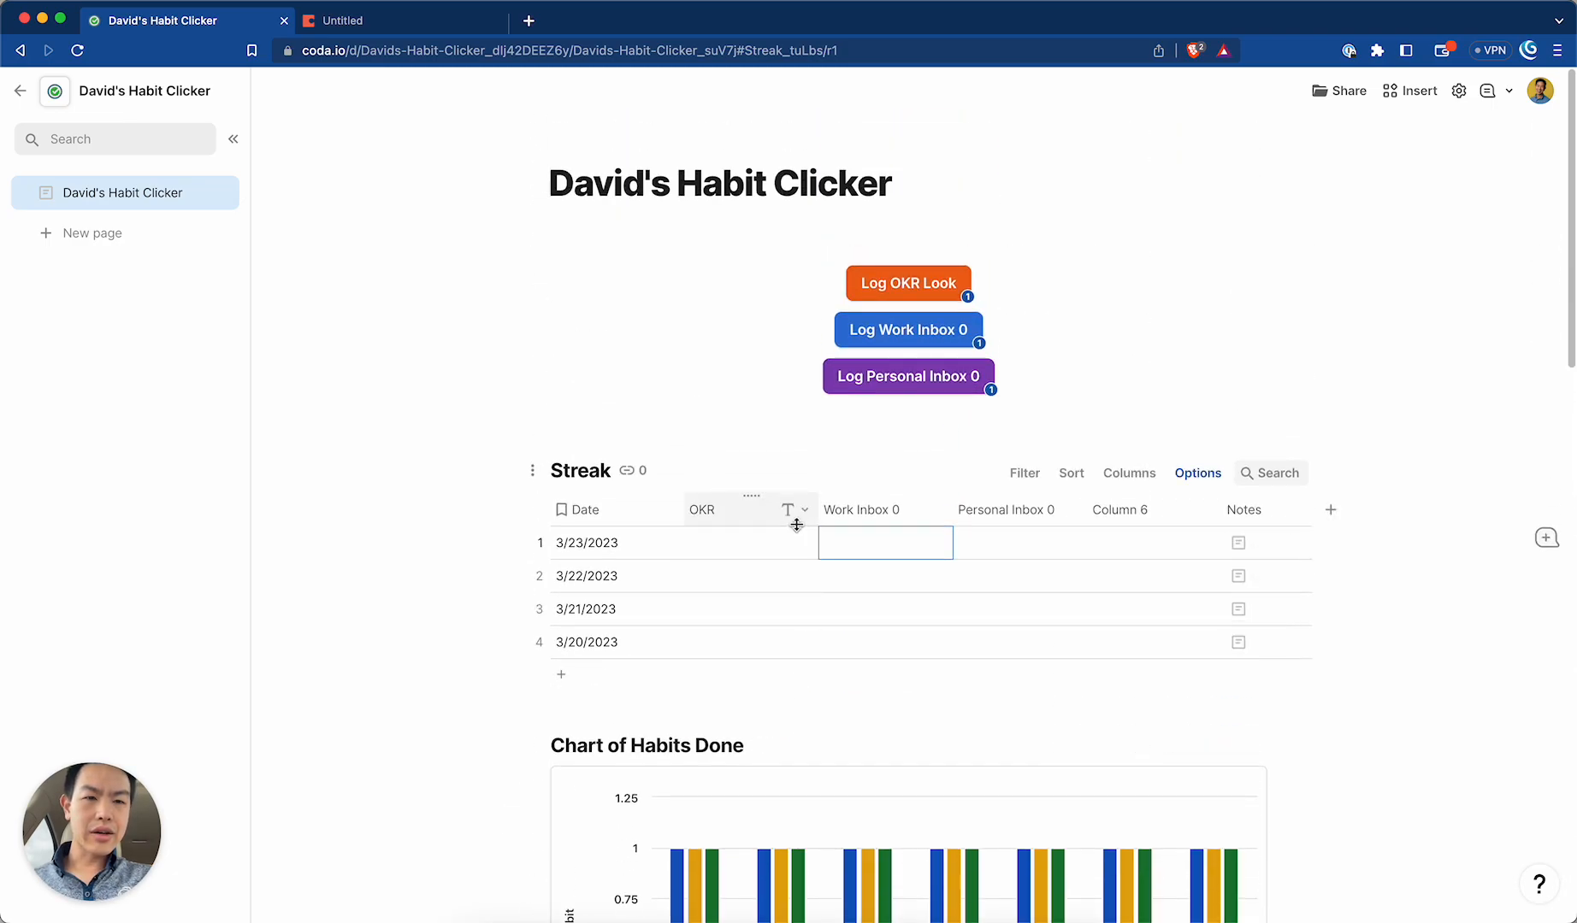
scroll(745, 577, "down", 2)
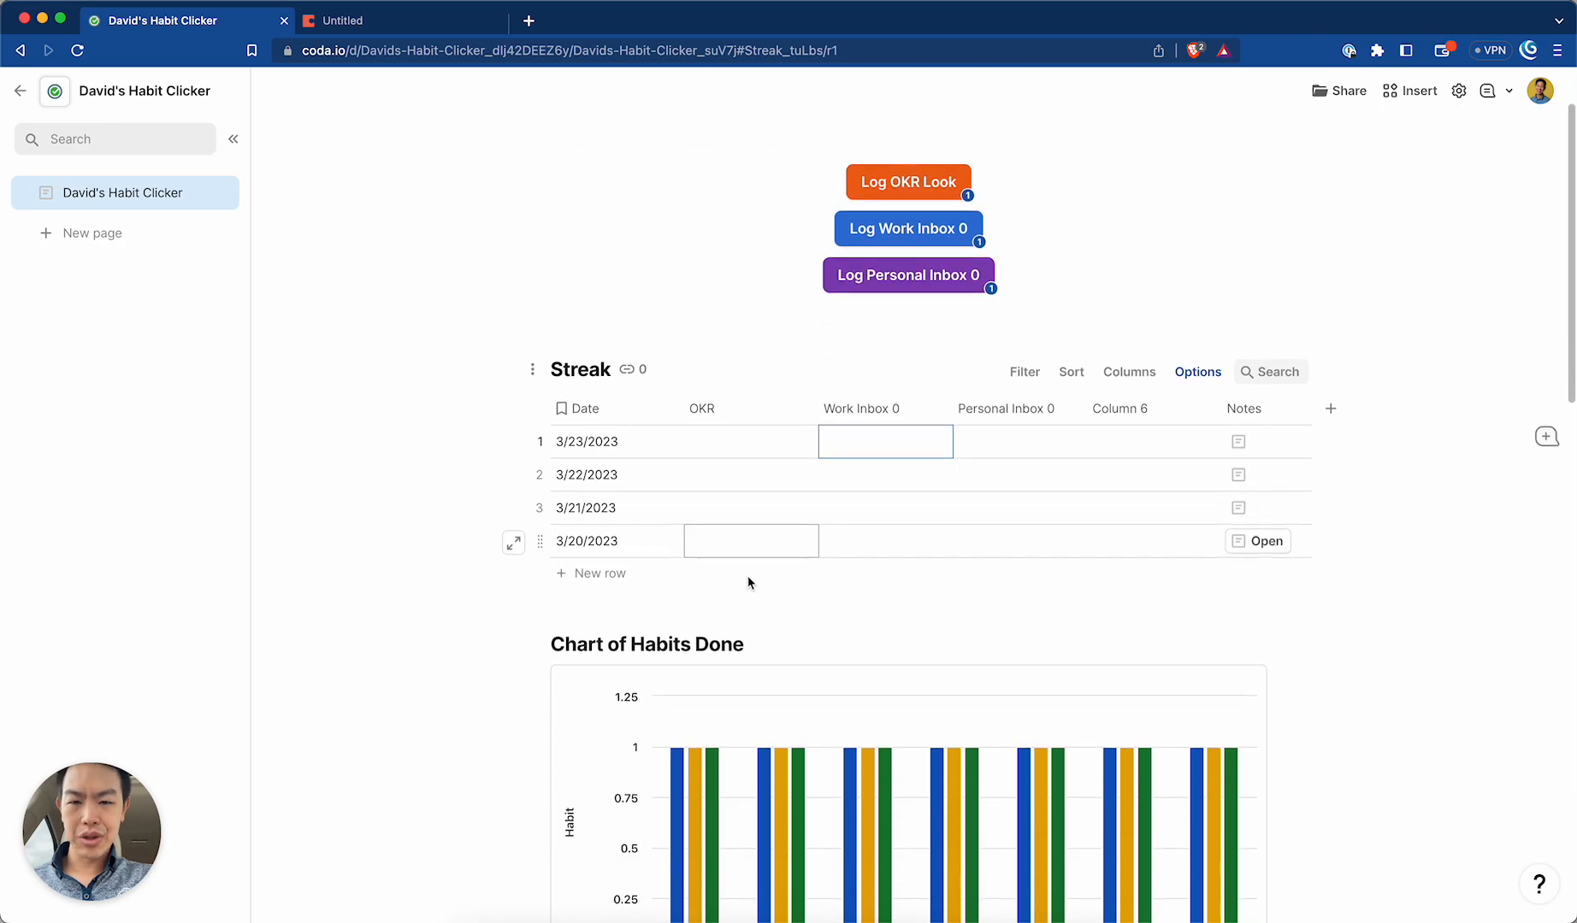